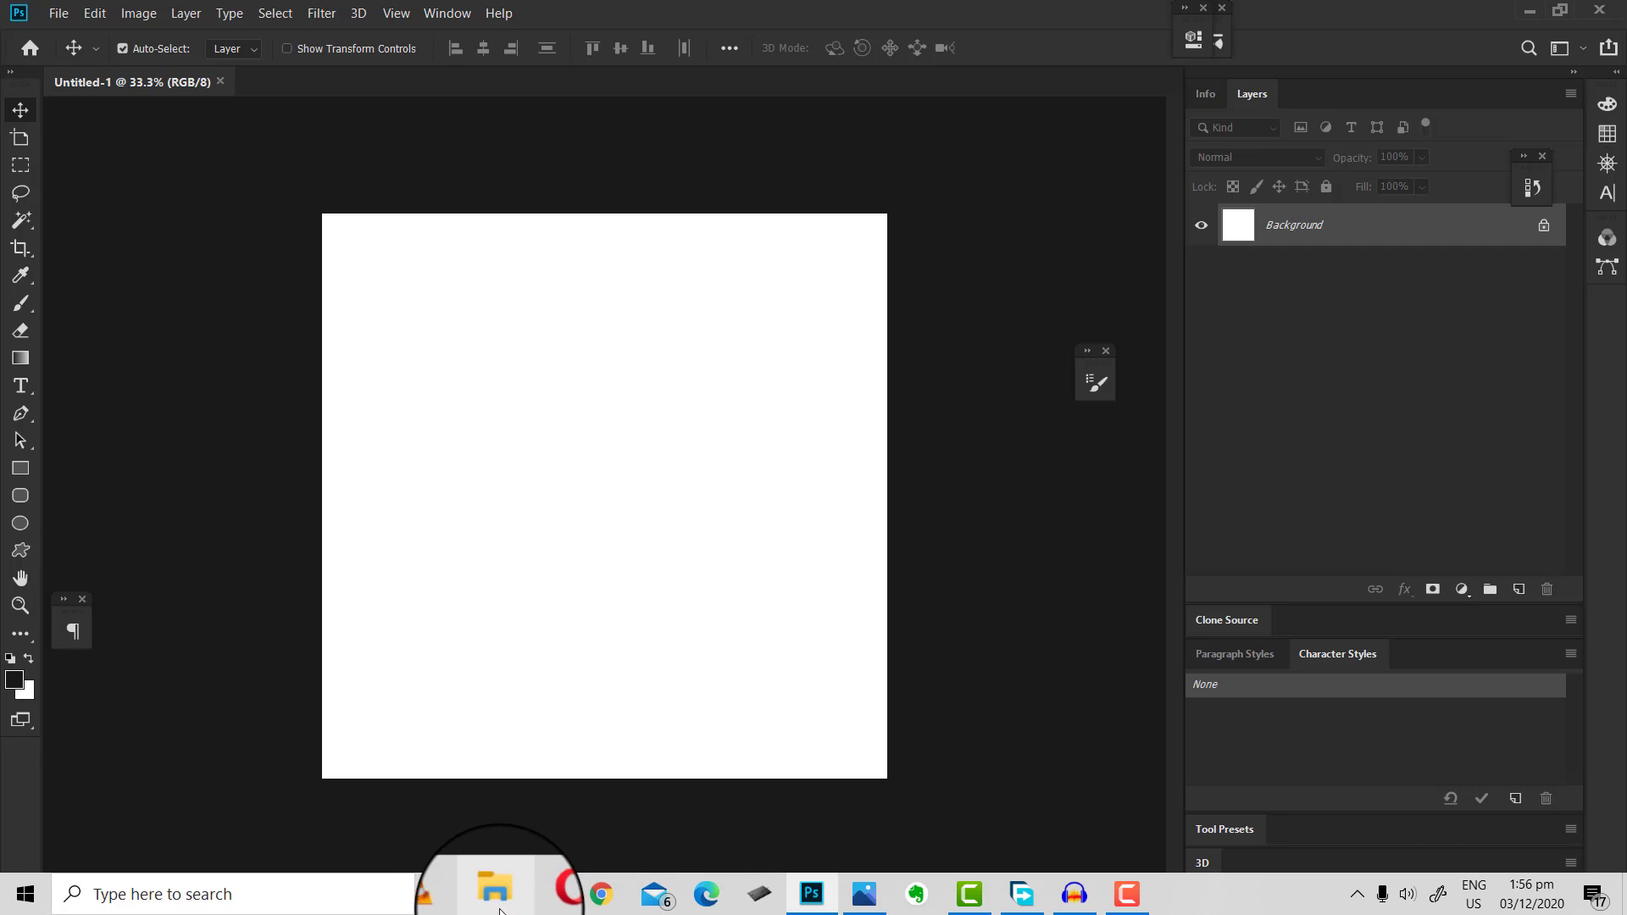
click(518, 906)
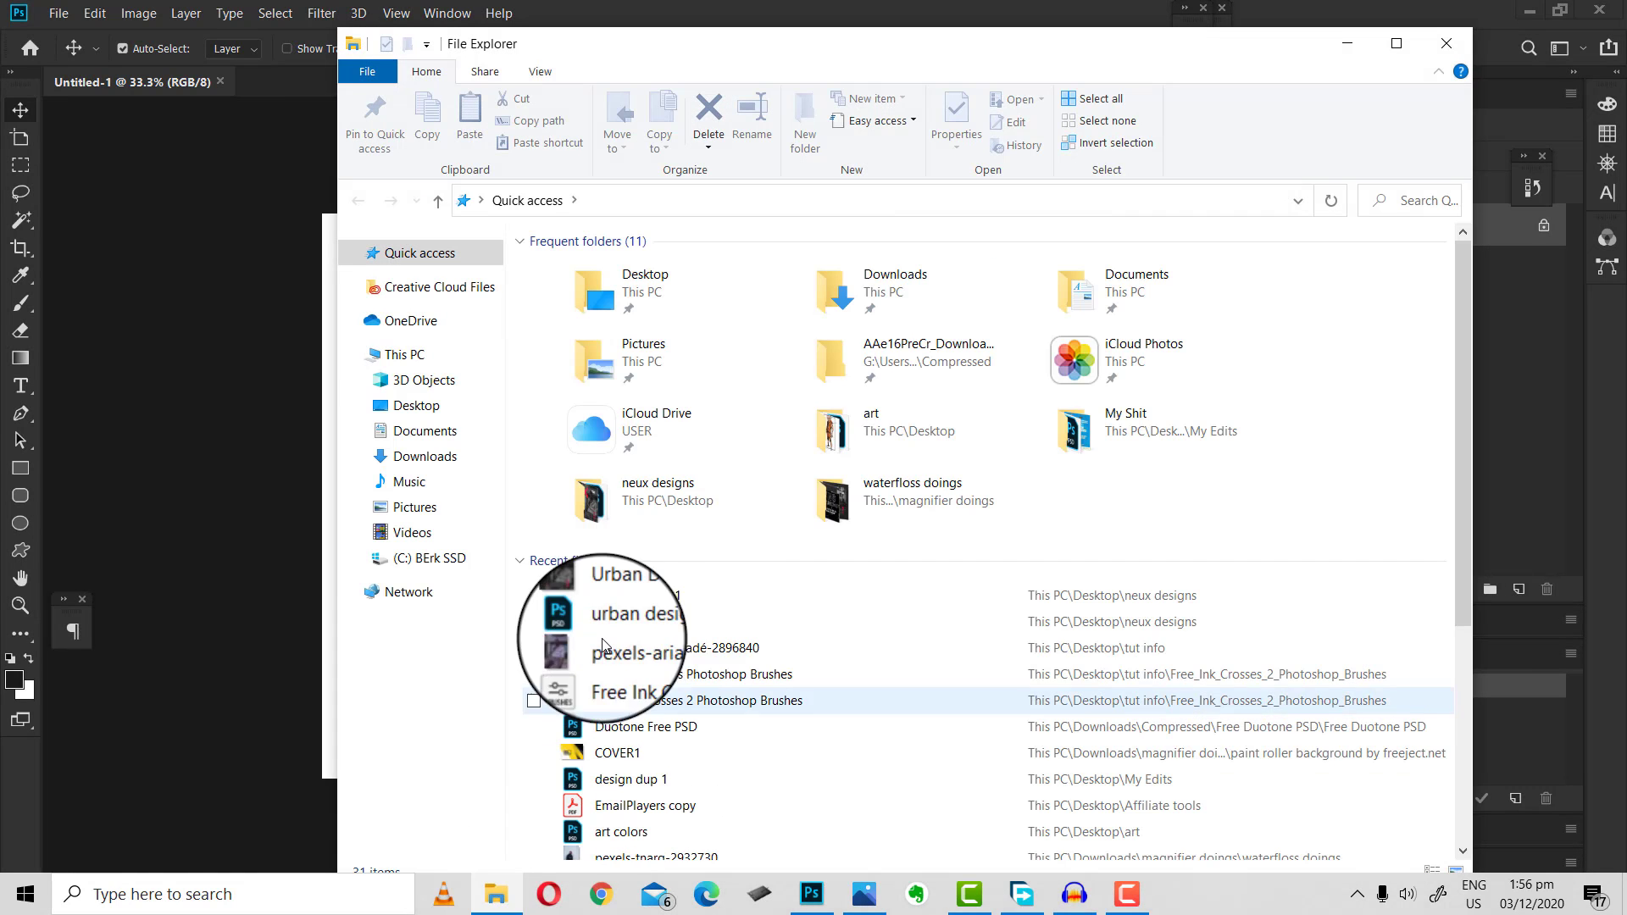
click(1344, 42)
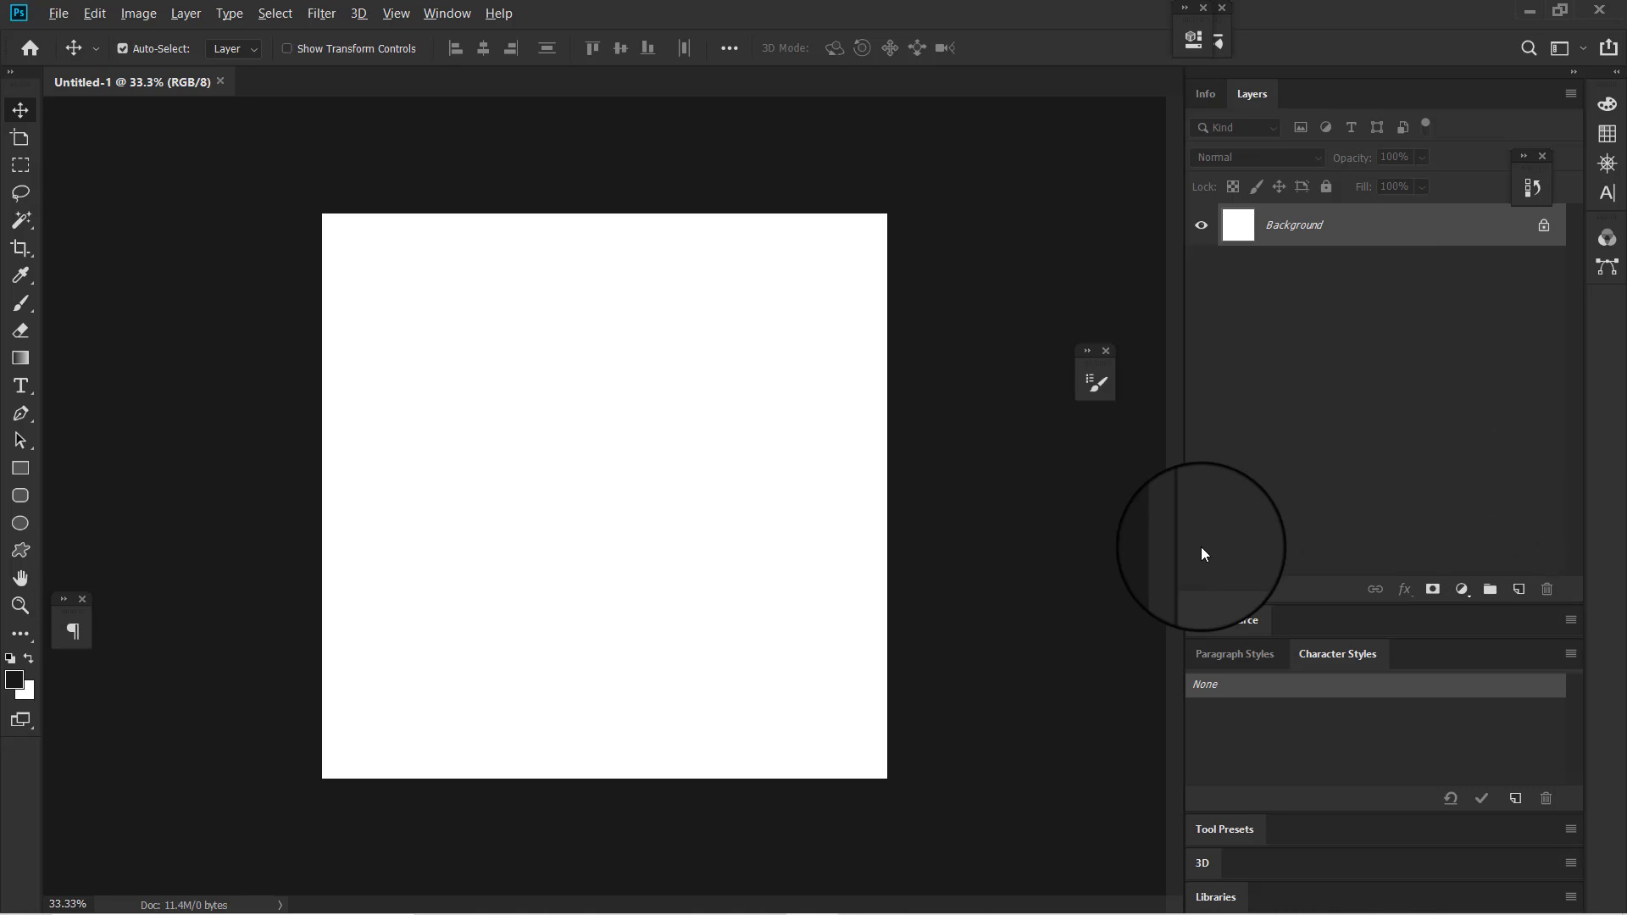
- Fill the Background layer with the dark grey foreground colour #191919
key(alt+BackSpace)
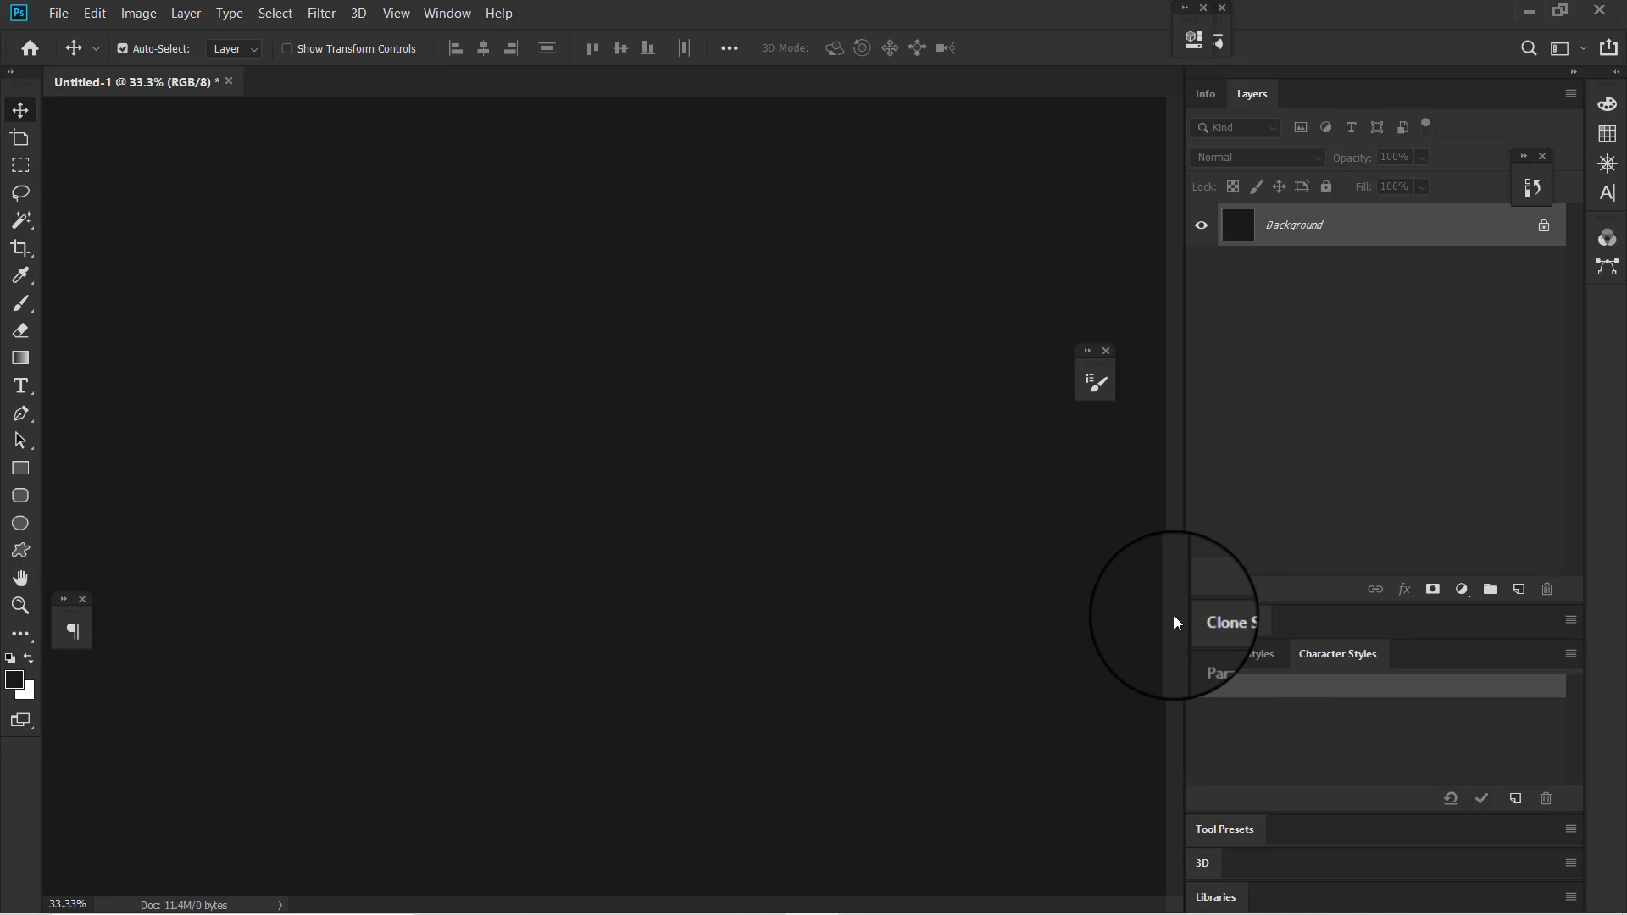
key(alt+BackSpace)
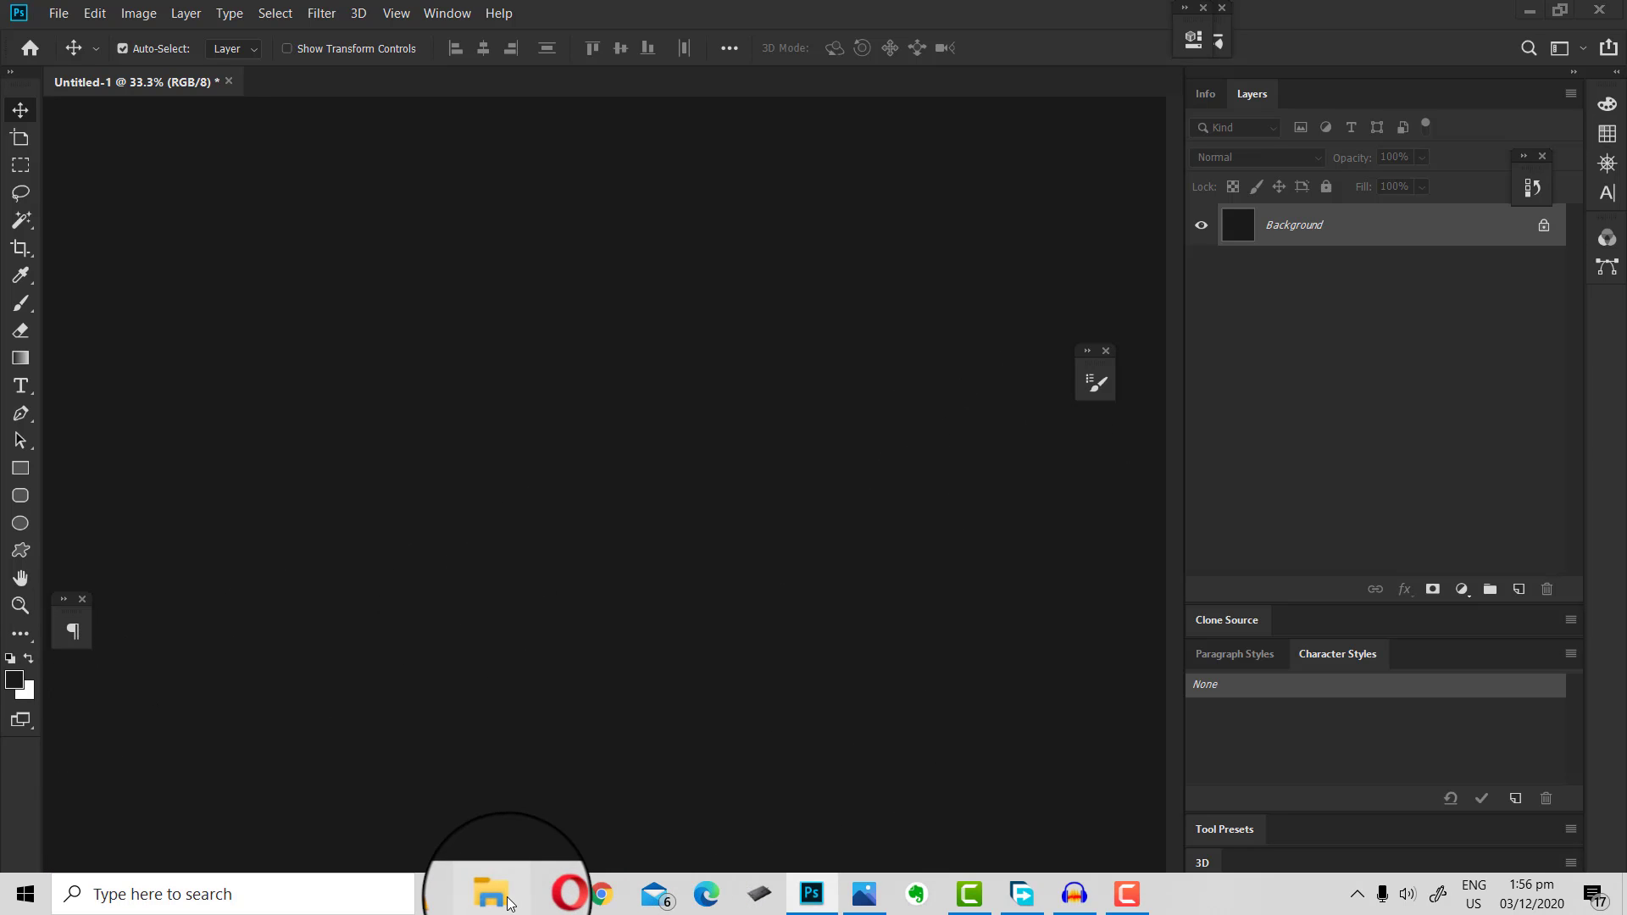
- Place the pexels portrait photo from the Desktop's tut info folder into the Photoshop document
click(507, 900)
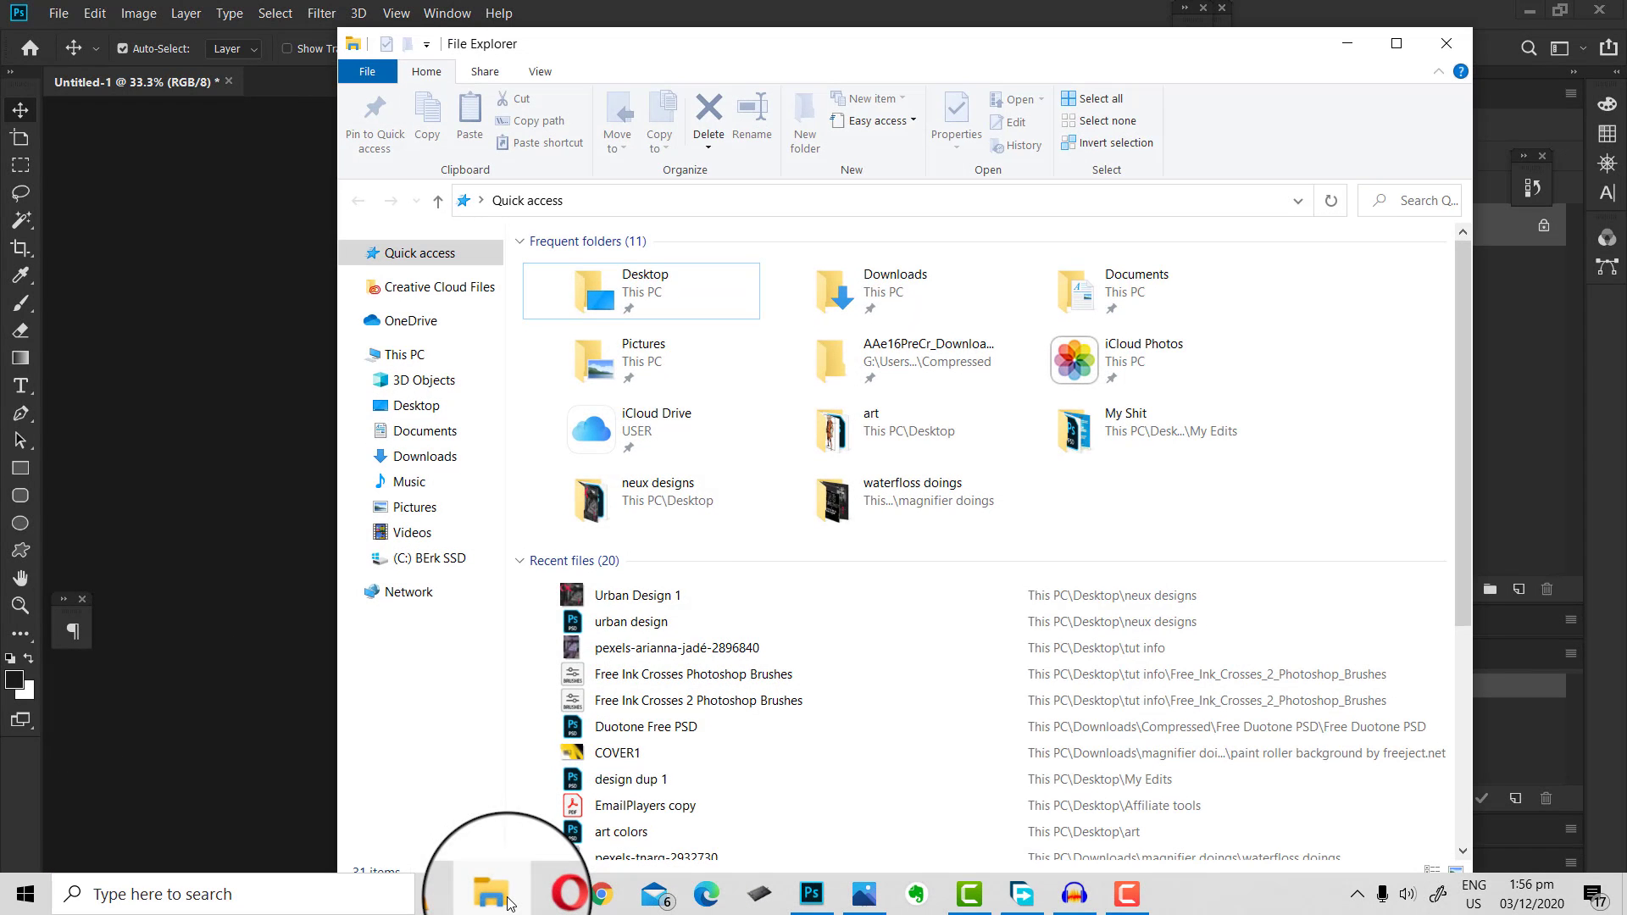
click(410, 407)
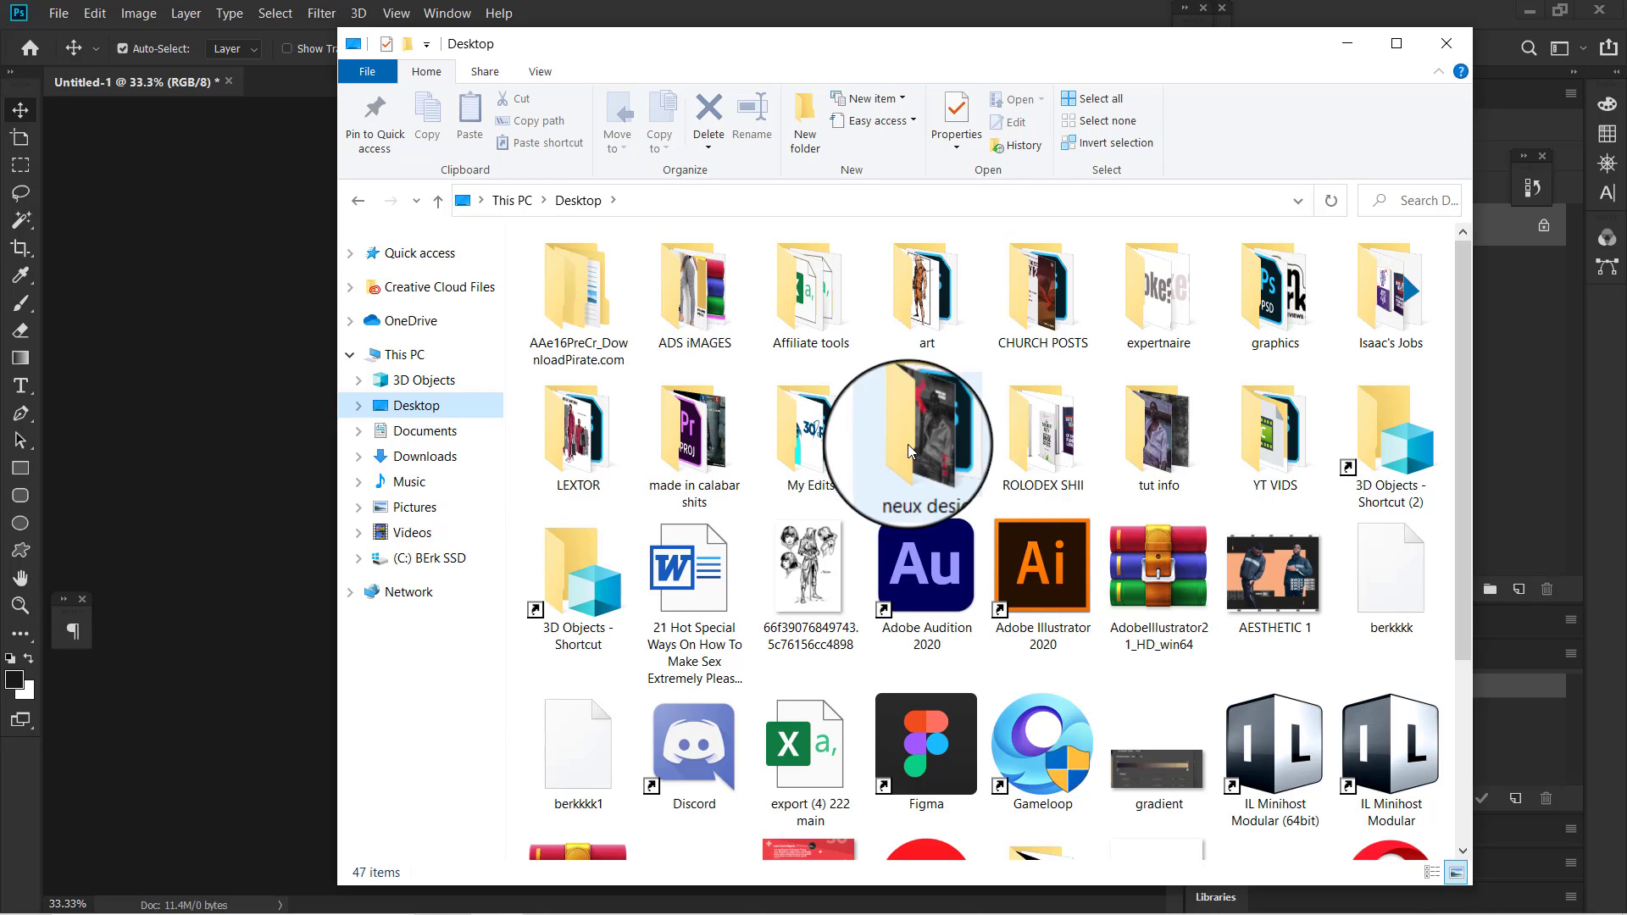
double_click(1190, 446)
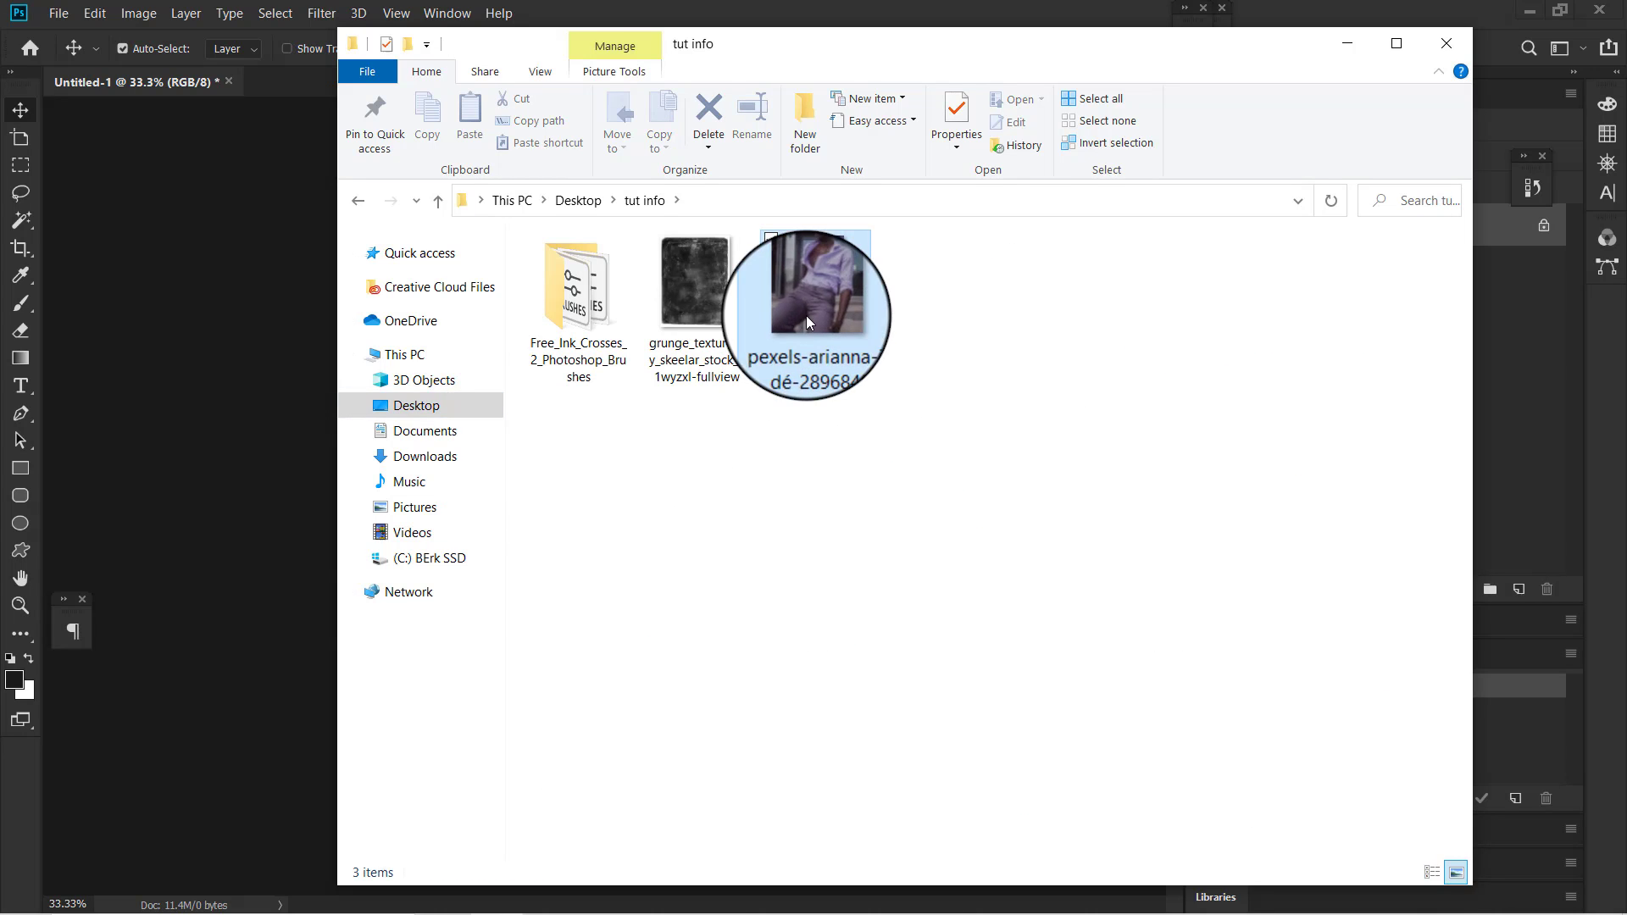
drag(806, 315, 204, 544)
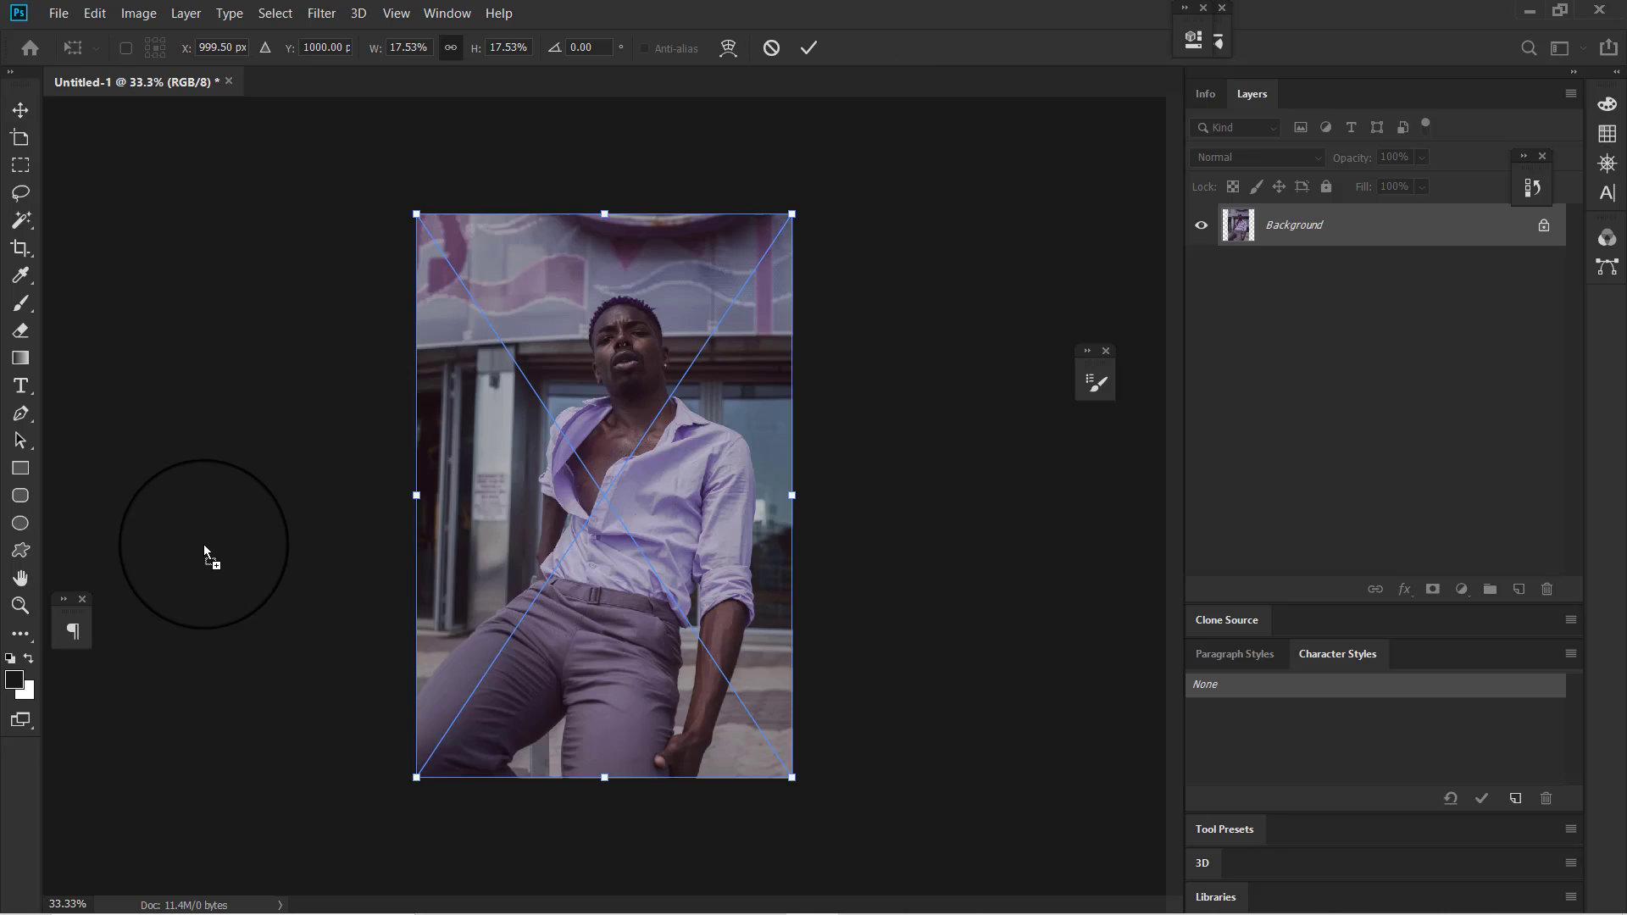
- Shift the placed photo to the right side of the canvas and scale it to about 17.5%
drag(529, 563, 683, 534)
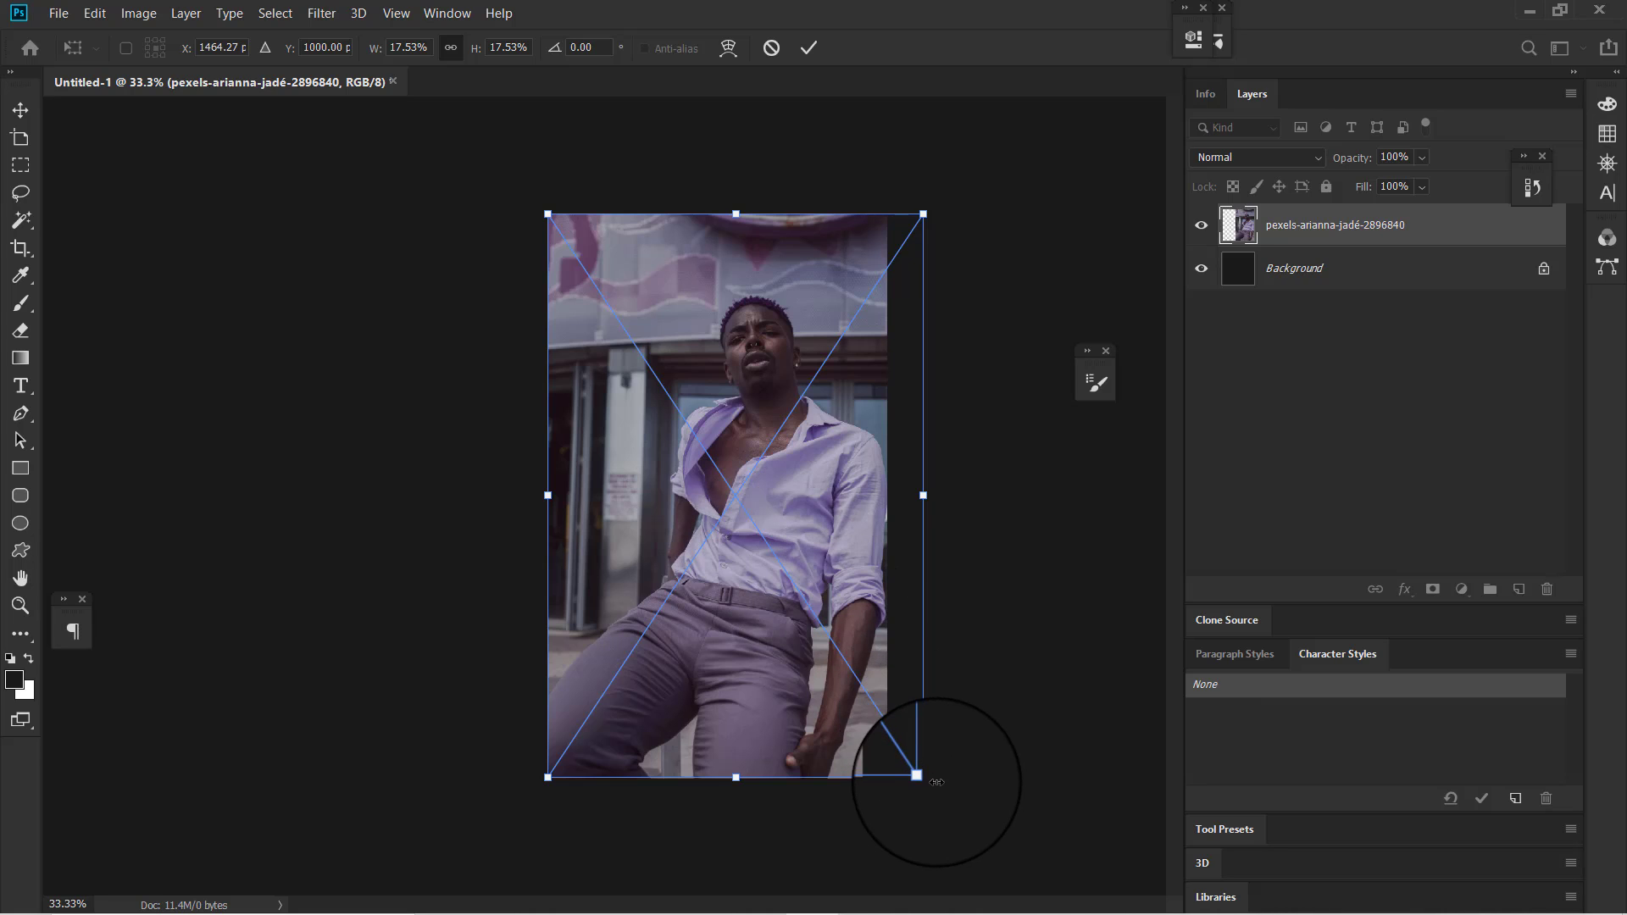
drag(936, 780, 944, 773)
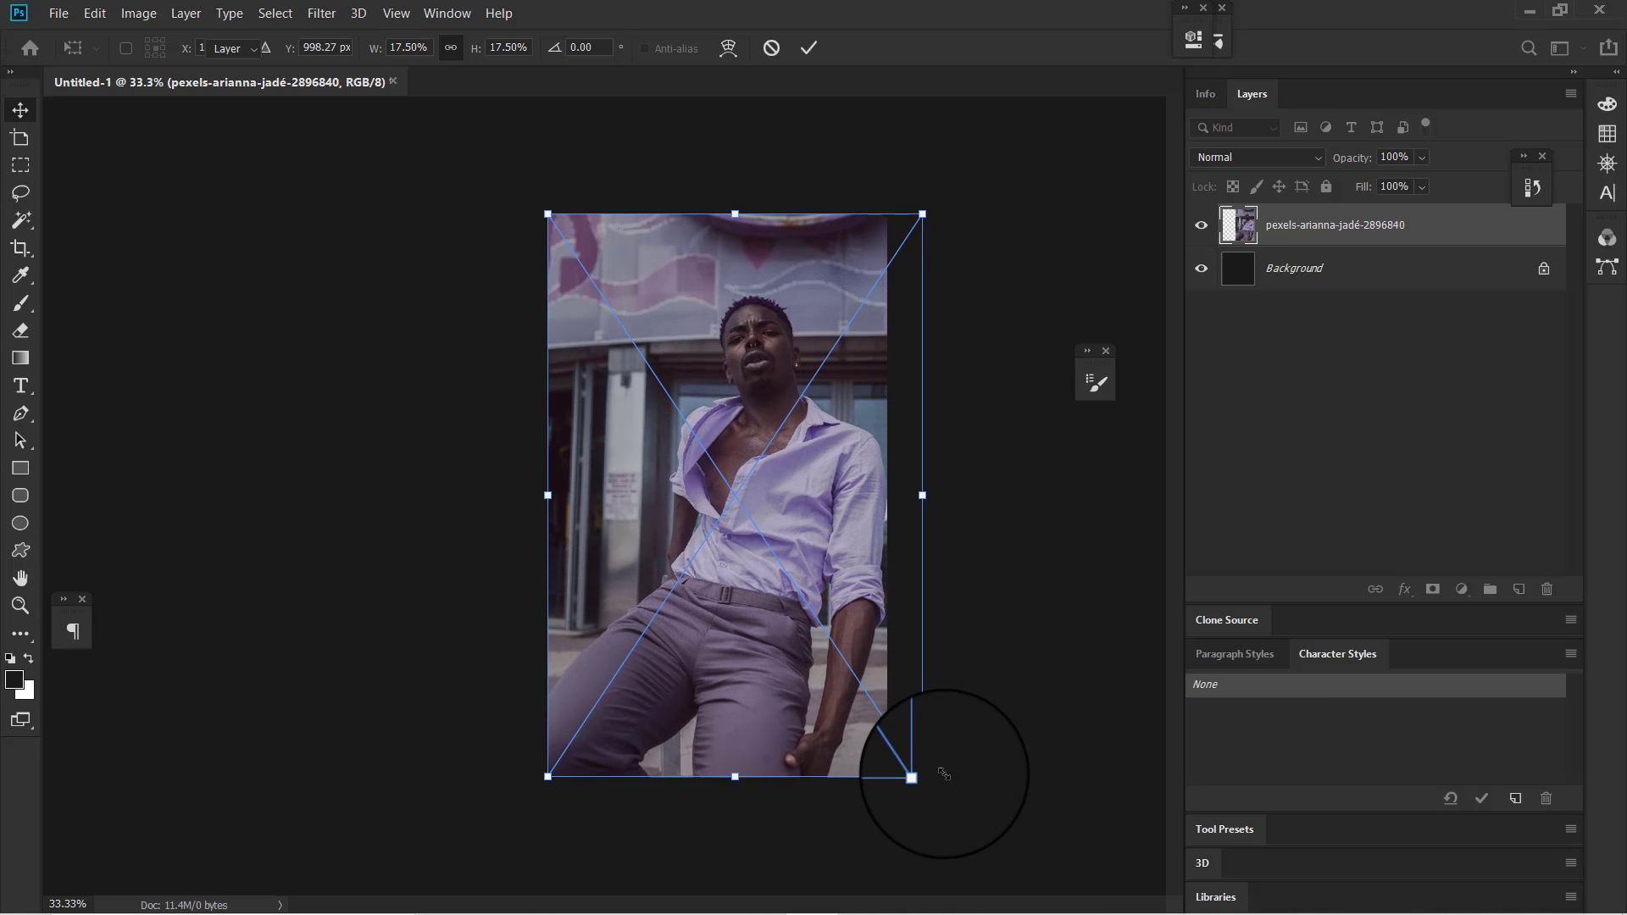
key(Return)
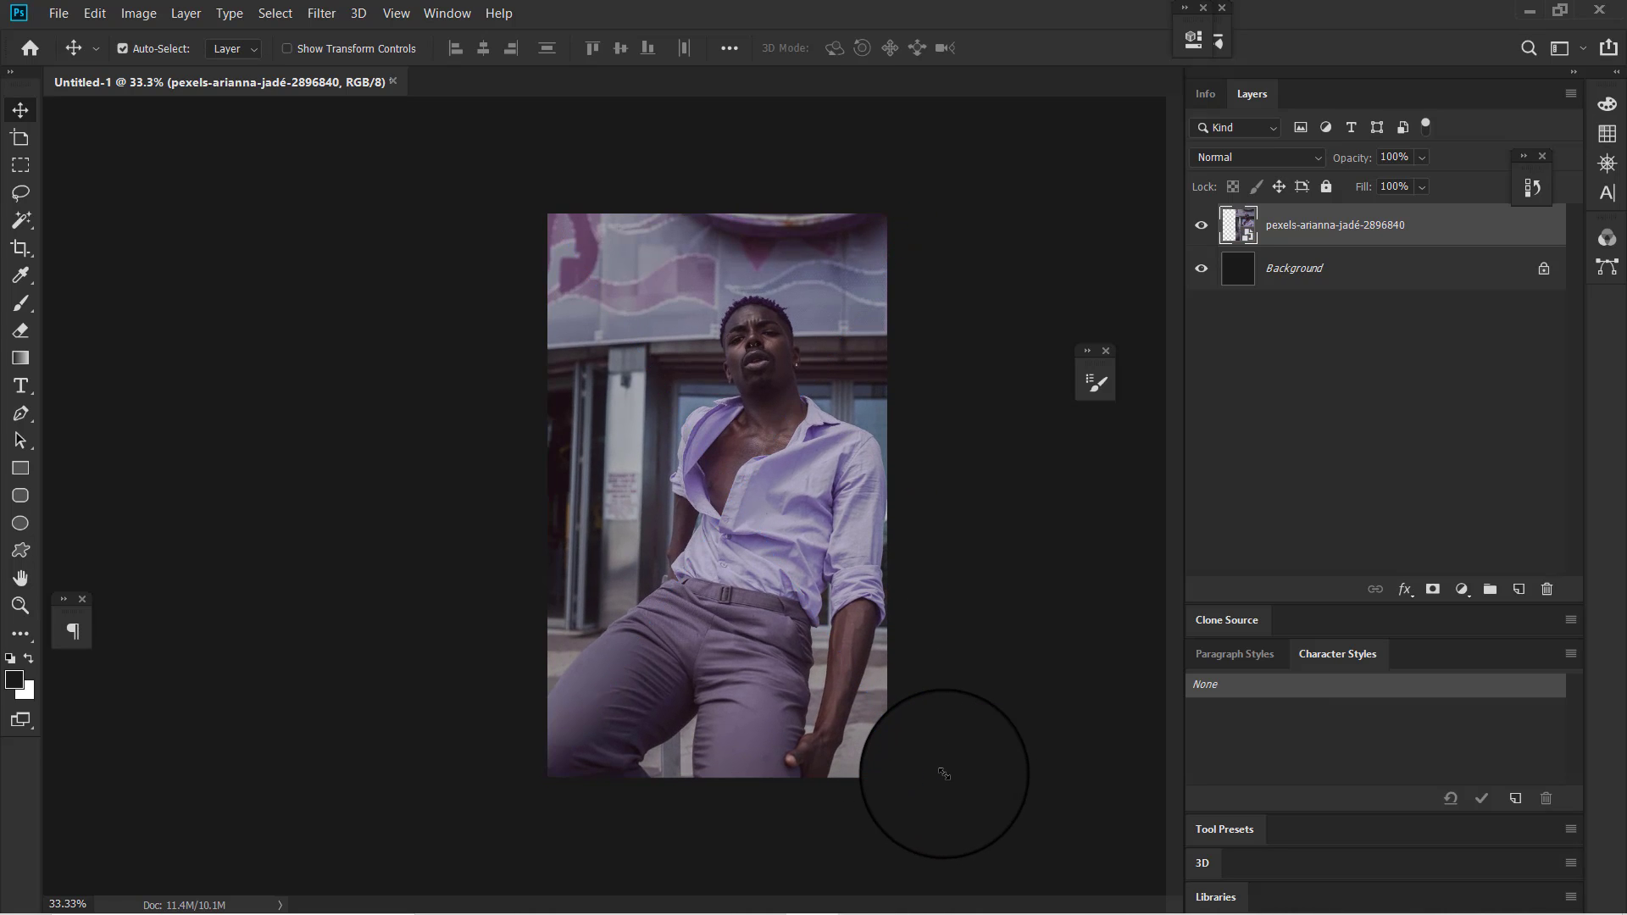
- Choose a lighter grey foreground colour and fill the Background layer with it
click(1374, 266)
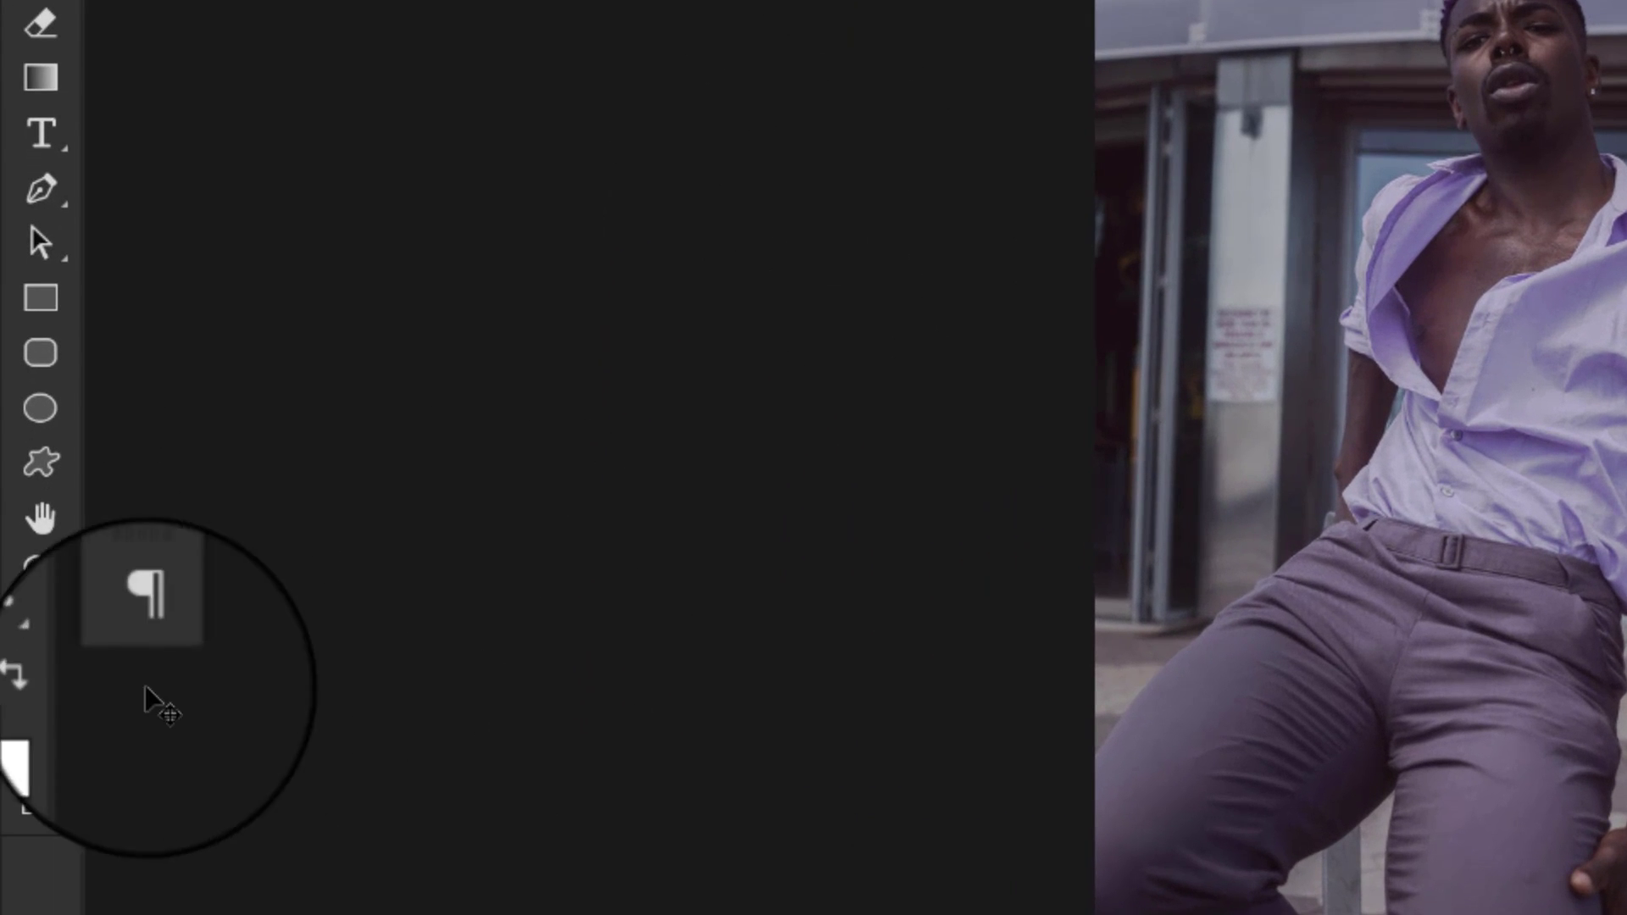
click(26, 716)
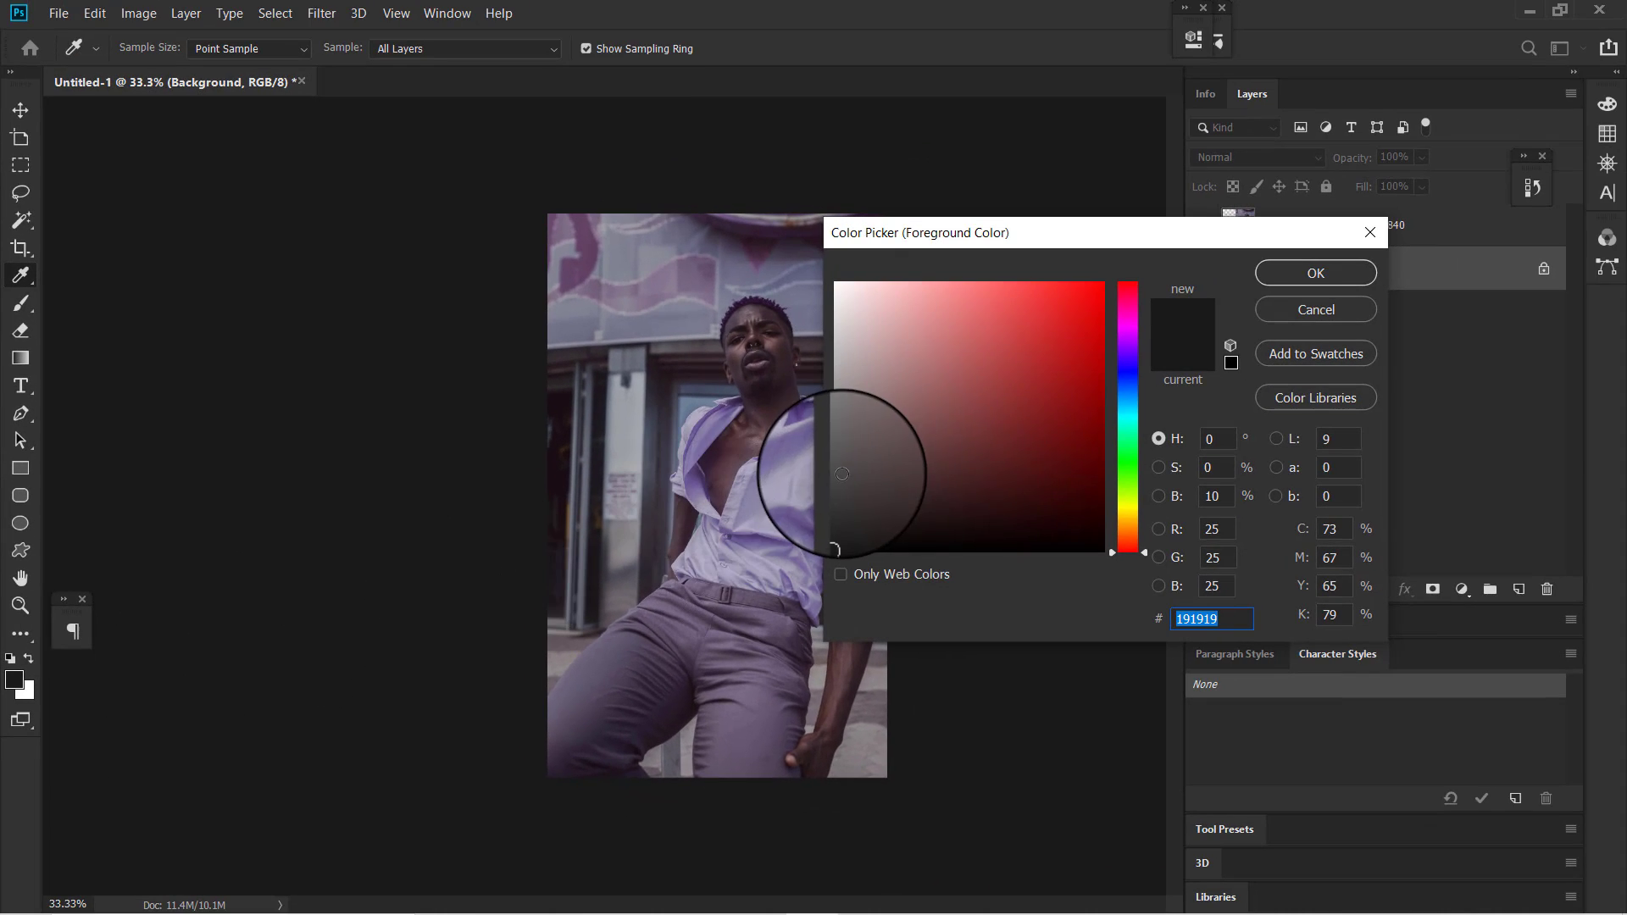
click(1288, 271)
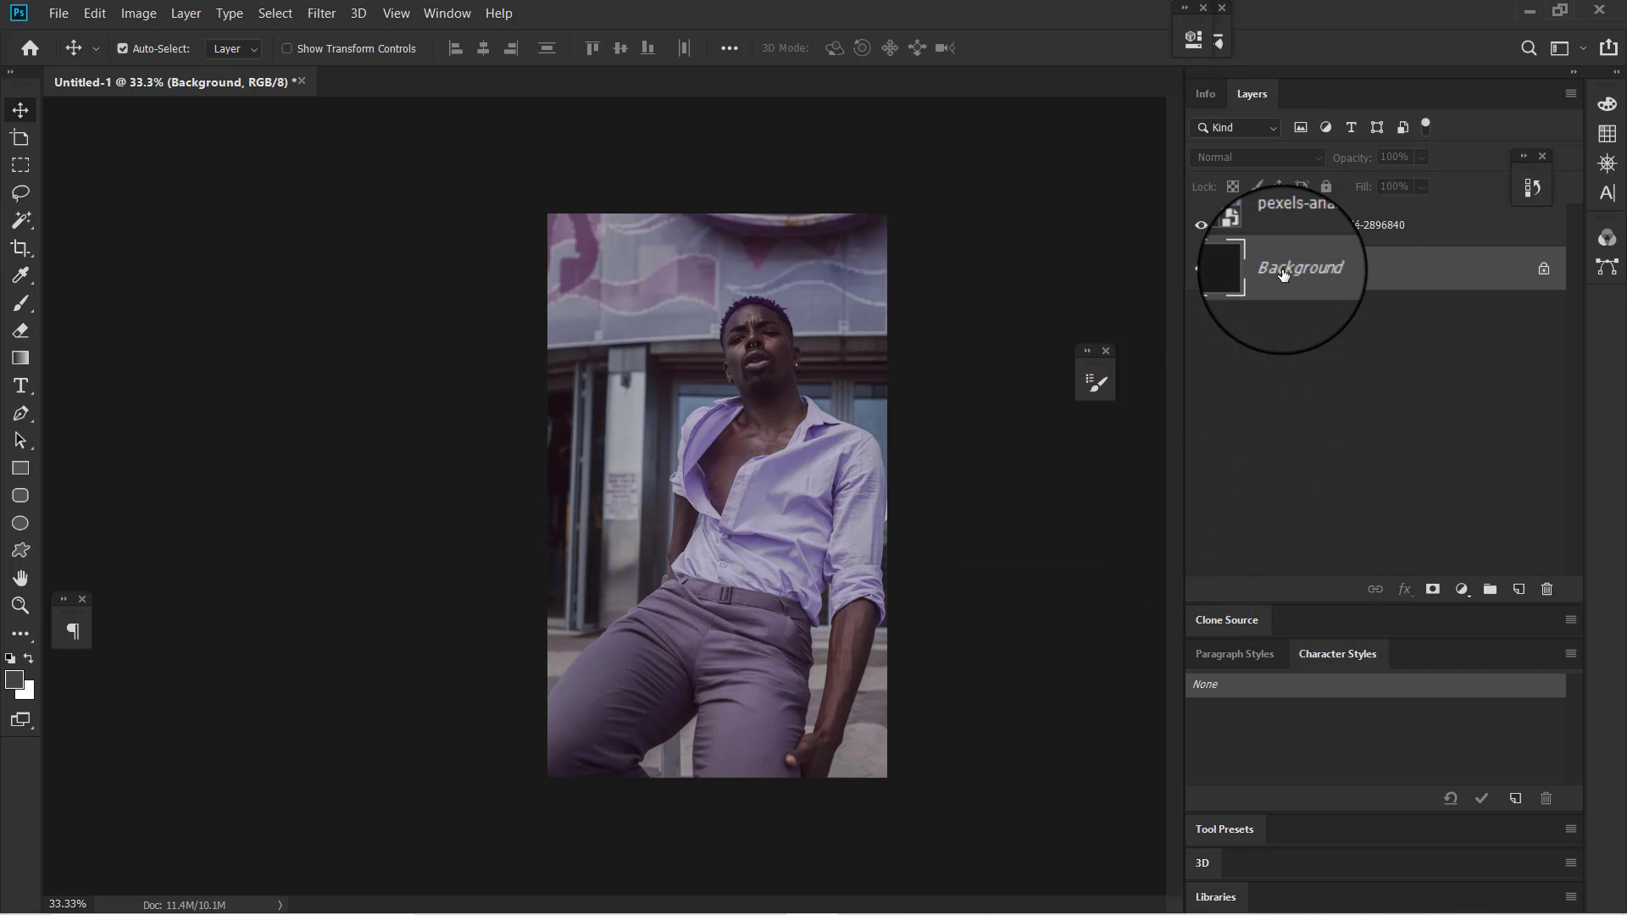
key(alt+BackSpace)
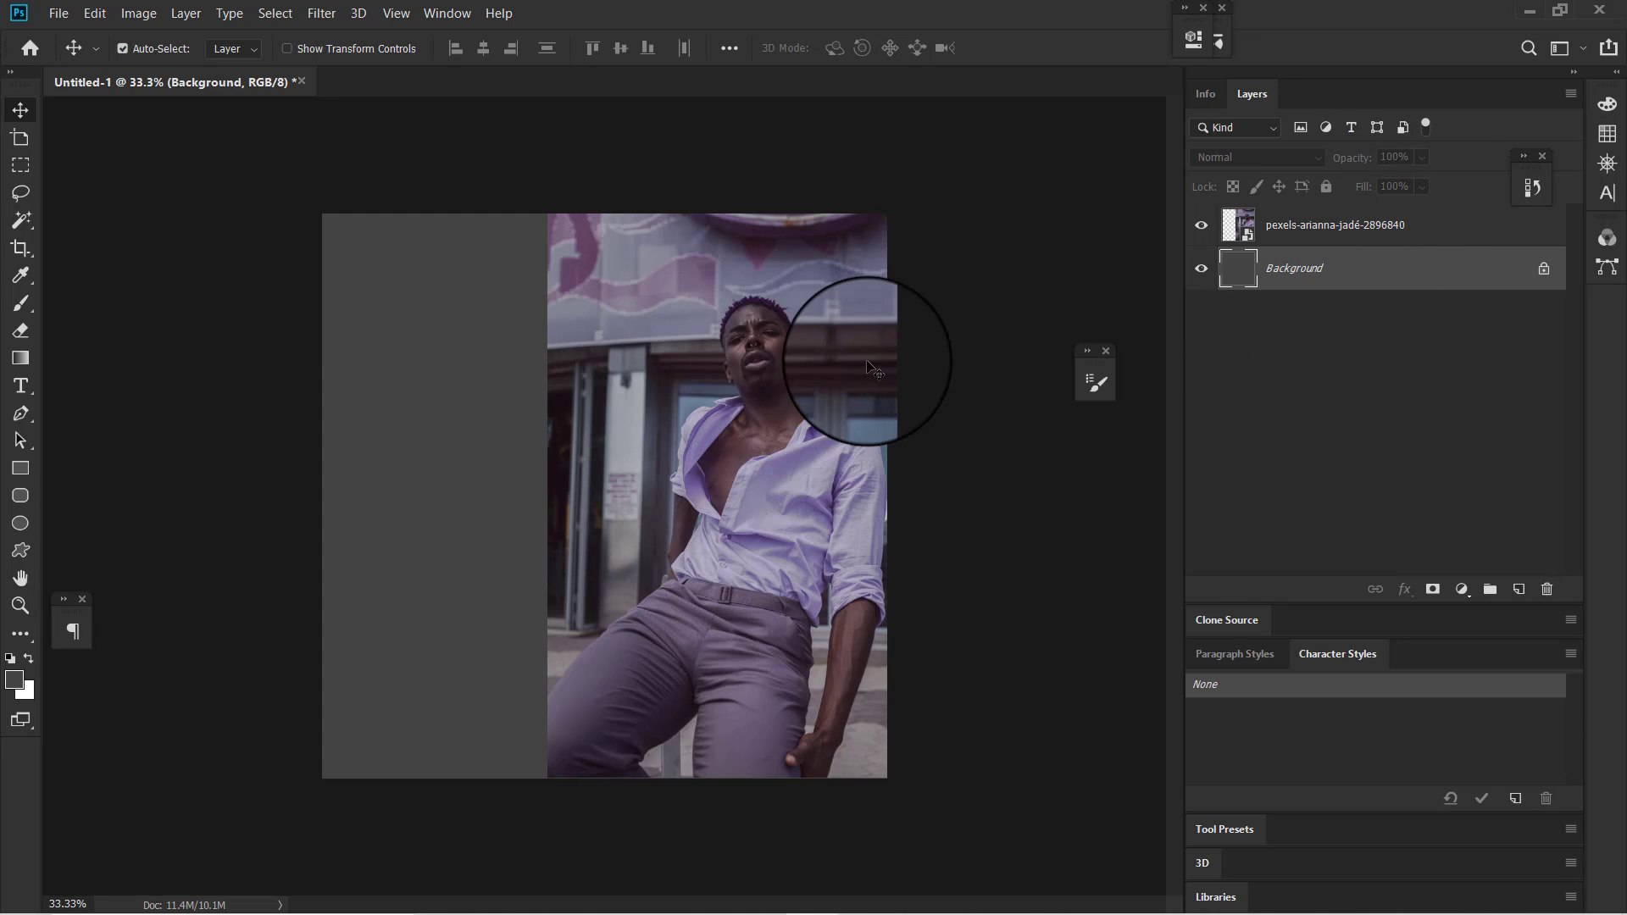
- Enlarge the photo proportionally to about 19.45% and align it with the canvas's right edge, overlapping the top and bottom
drag(868, 366, 742, 375)
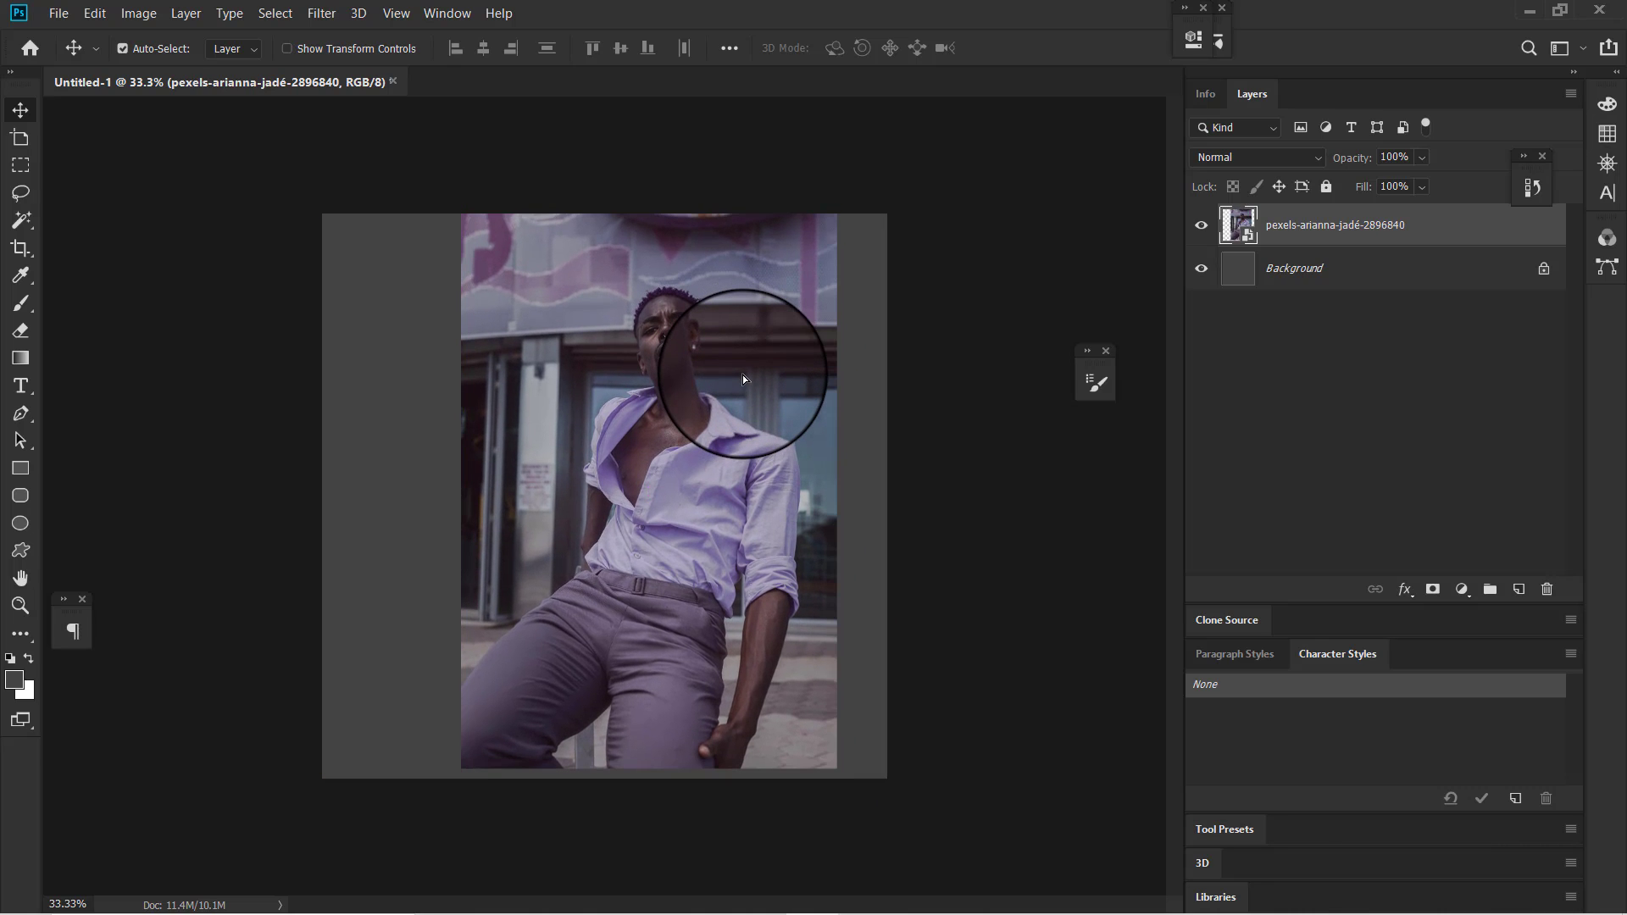
key(ctrl+t)
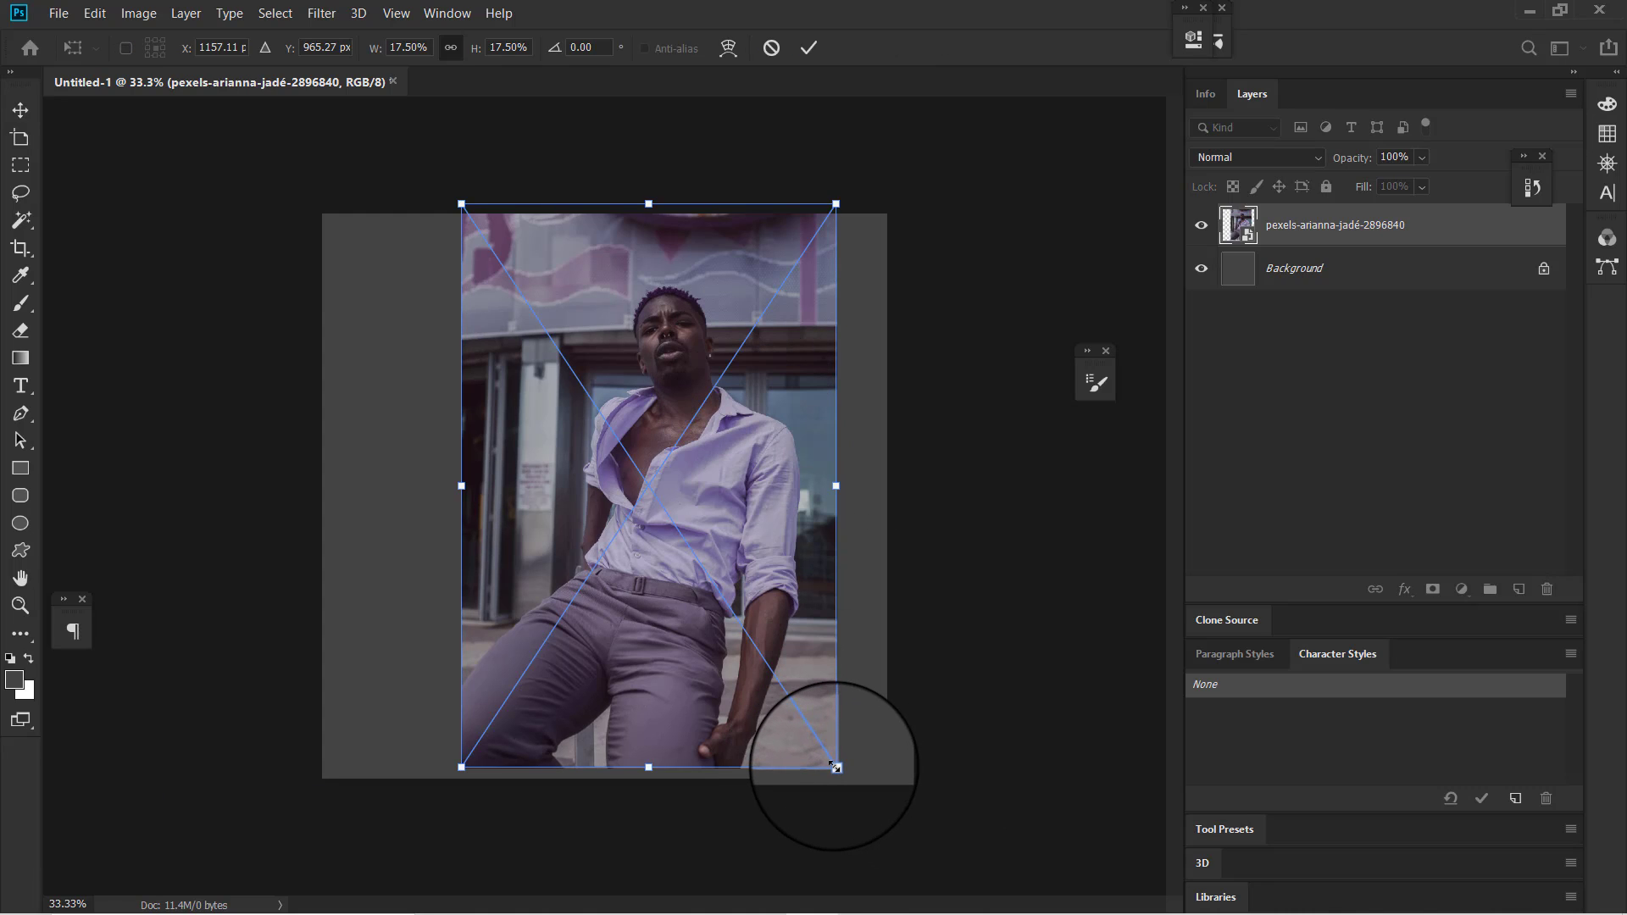
key(alt)
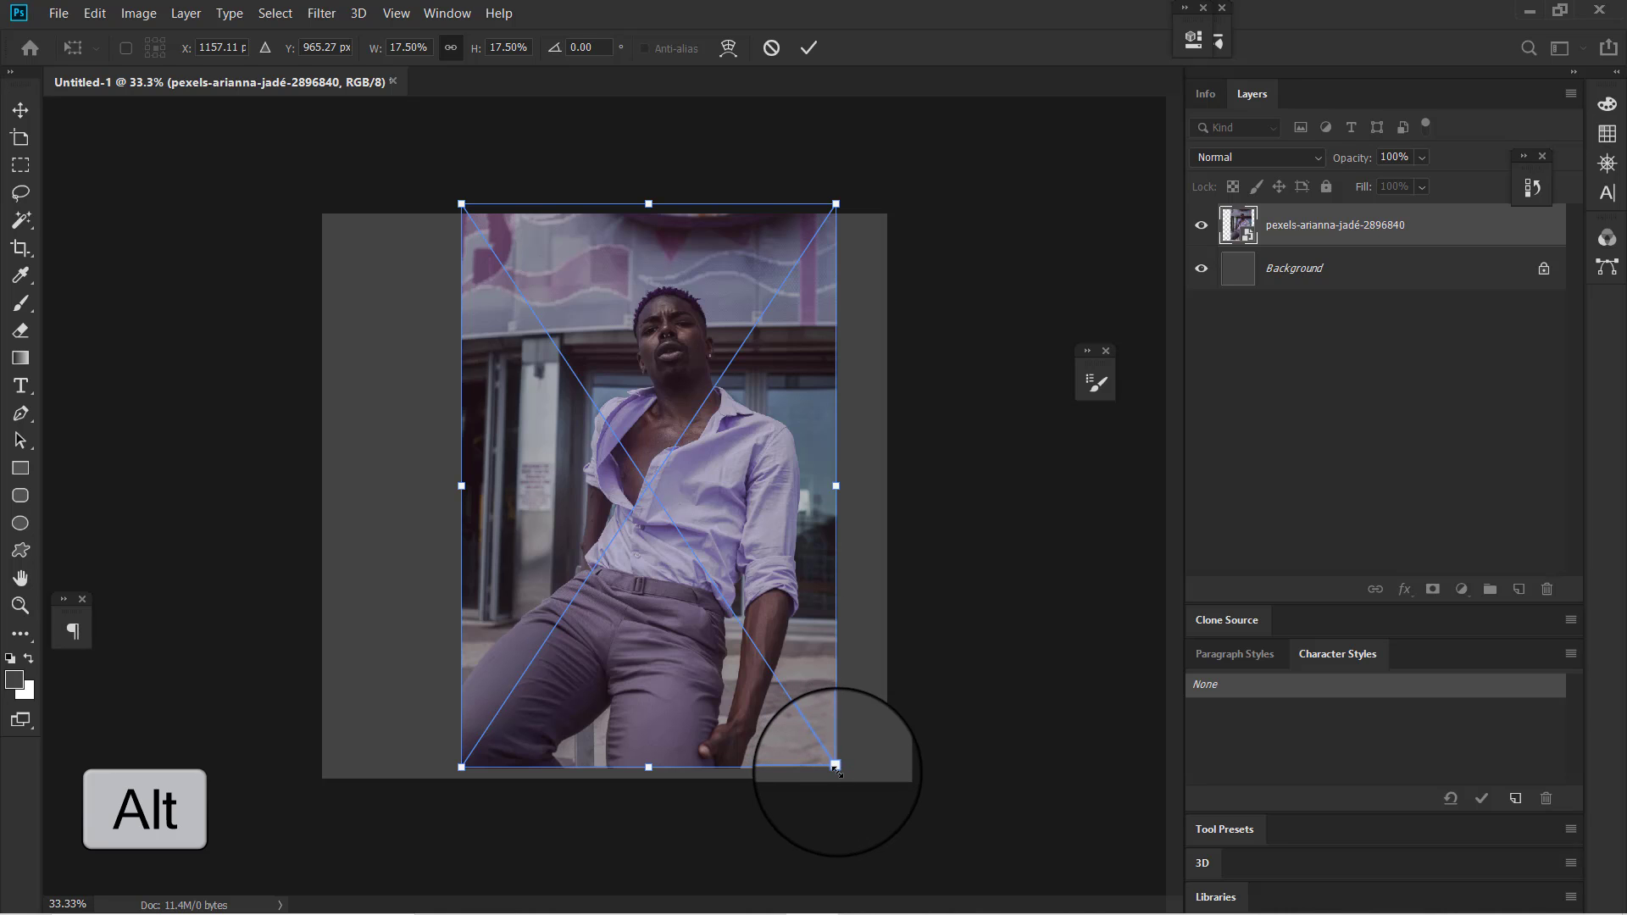
drag(833, 766, 884, 794)
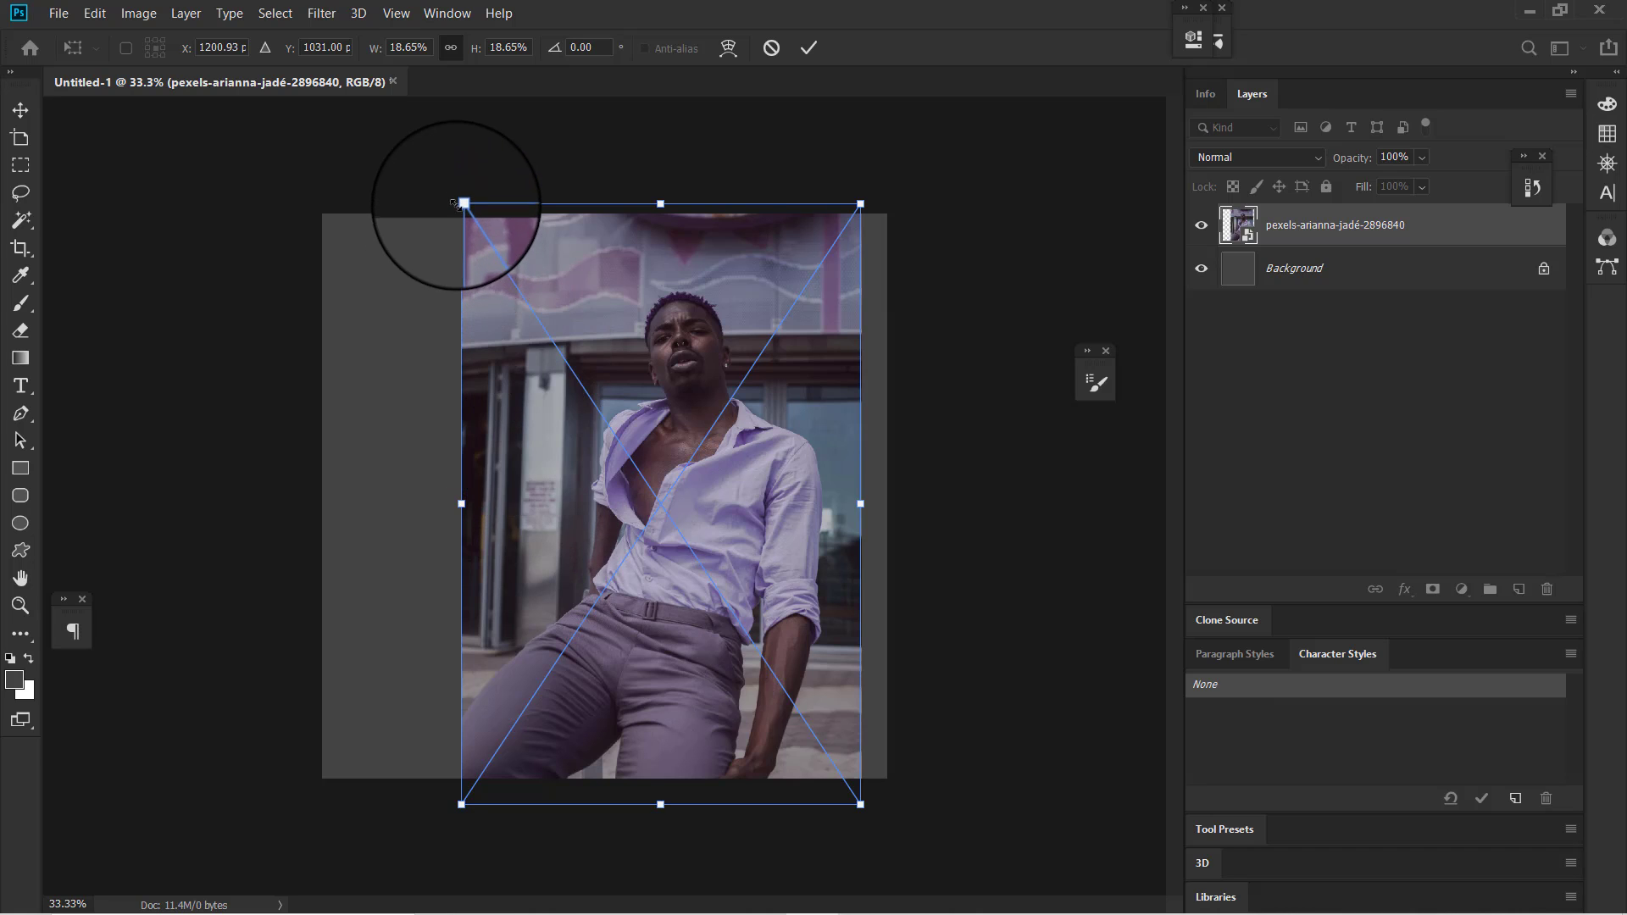
drag(461, 205, 443, 180)
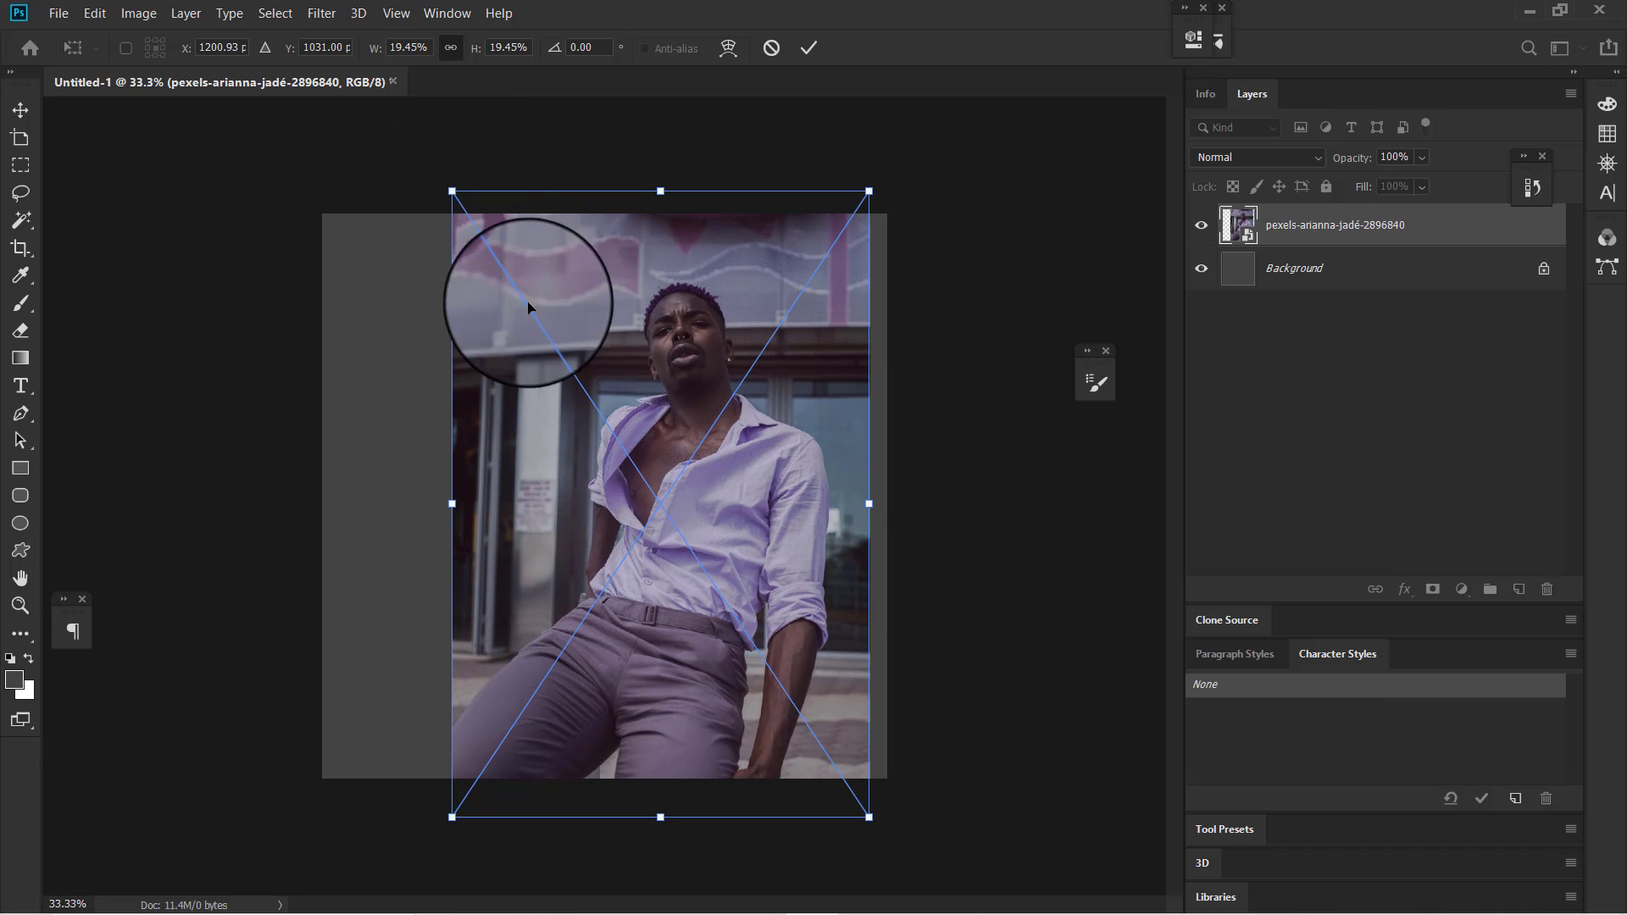
drag(530, 306, 591, 349)
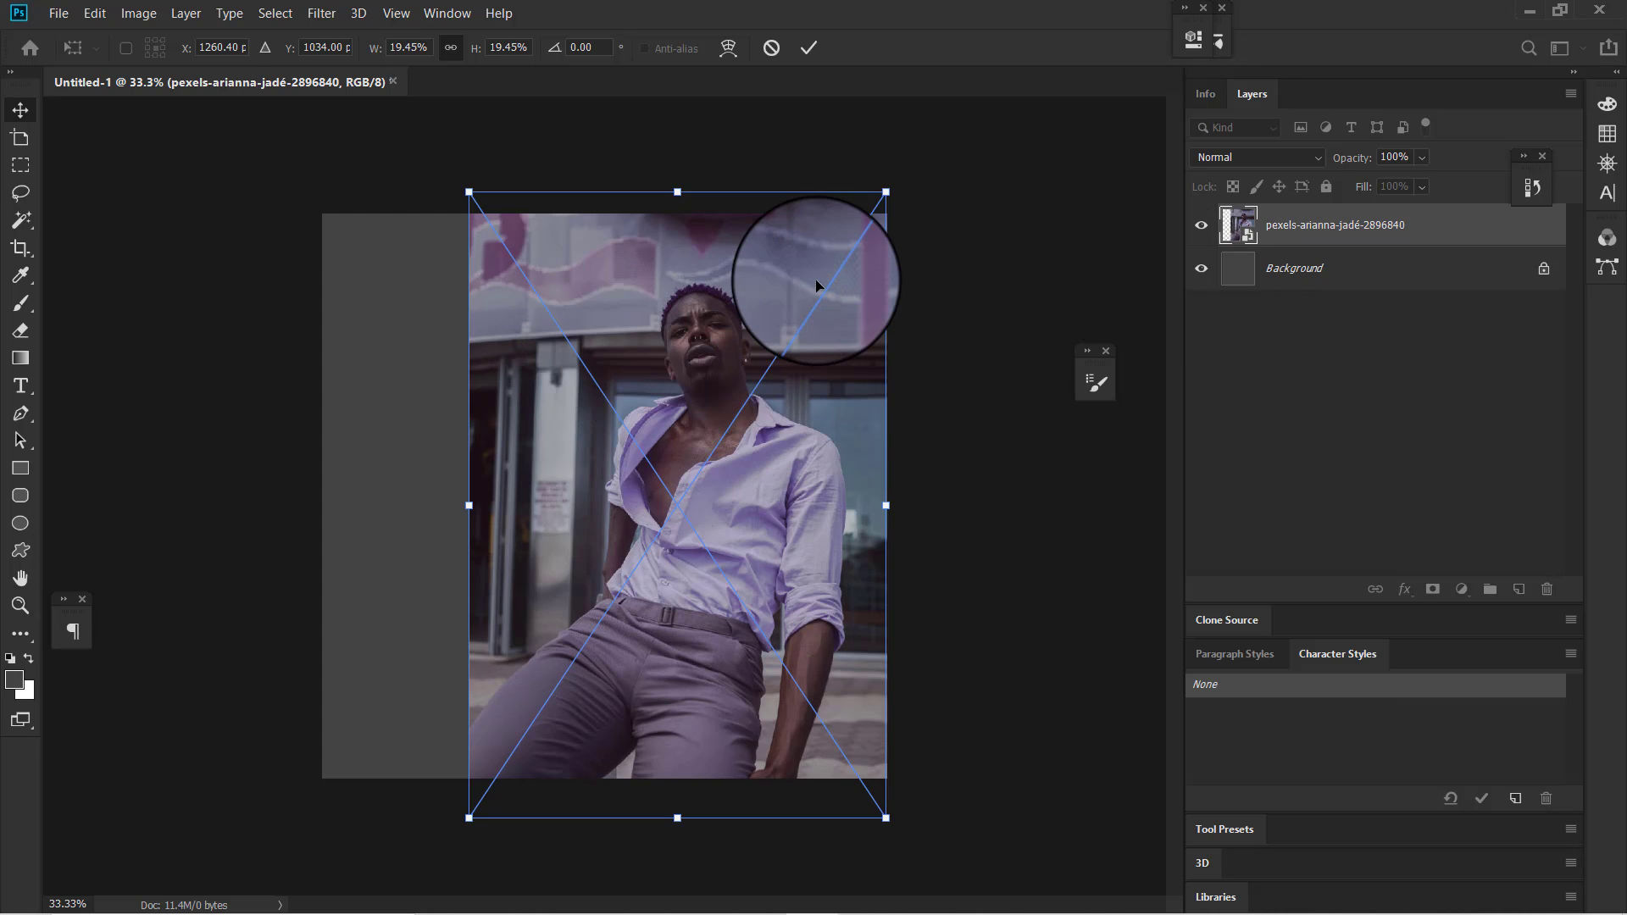
key(Return)
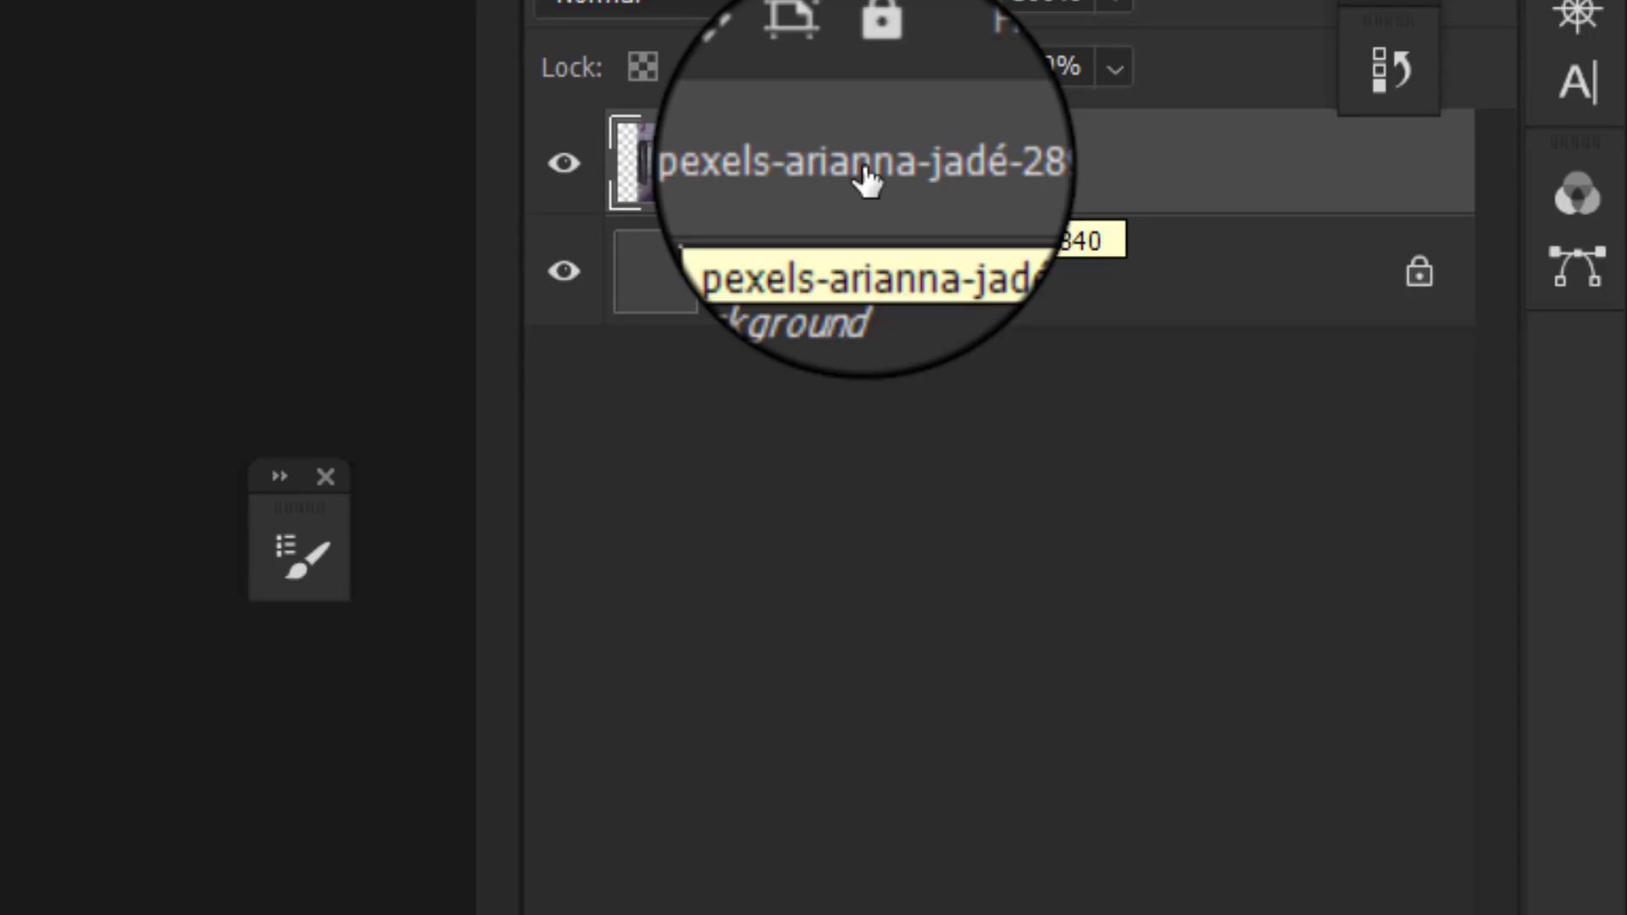
- Rasterize the photo layer and desaturate it to black and white
right_click(1298, 234)
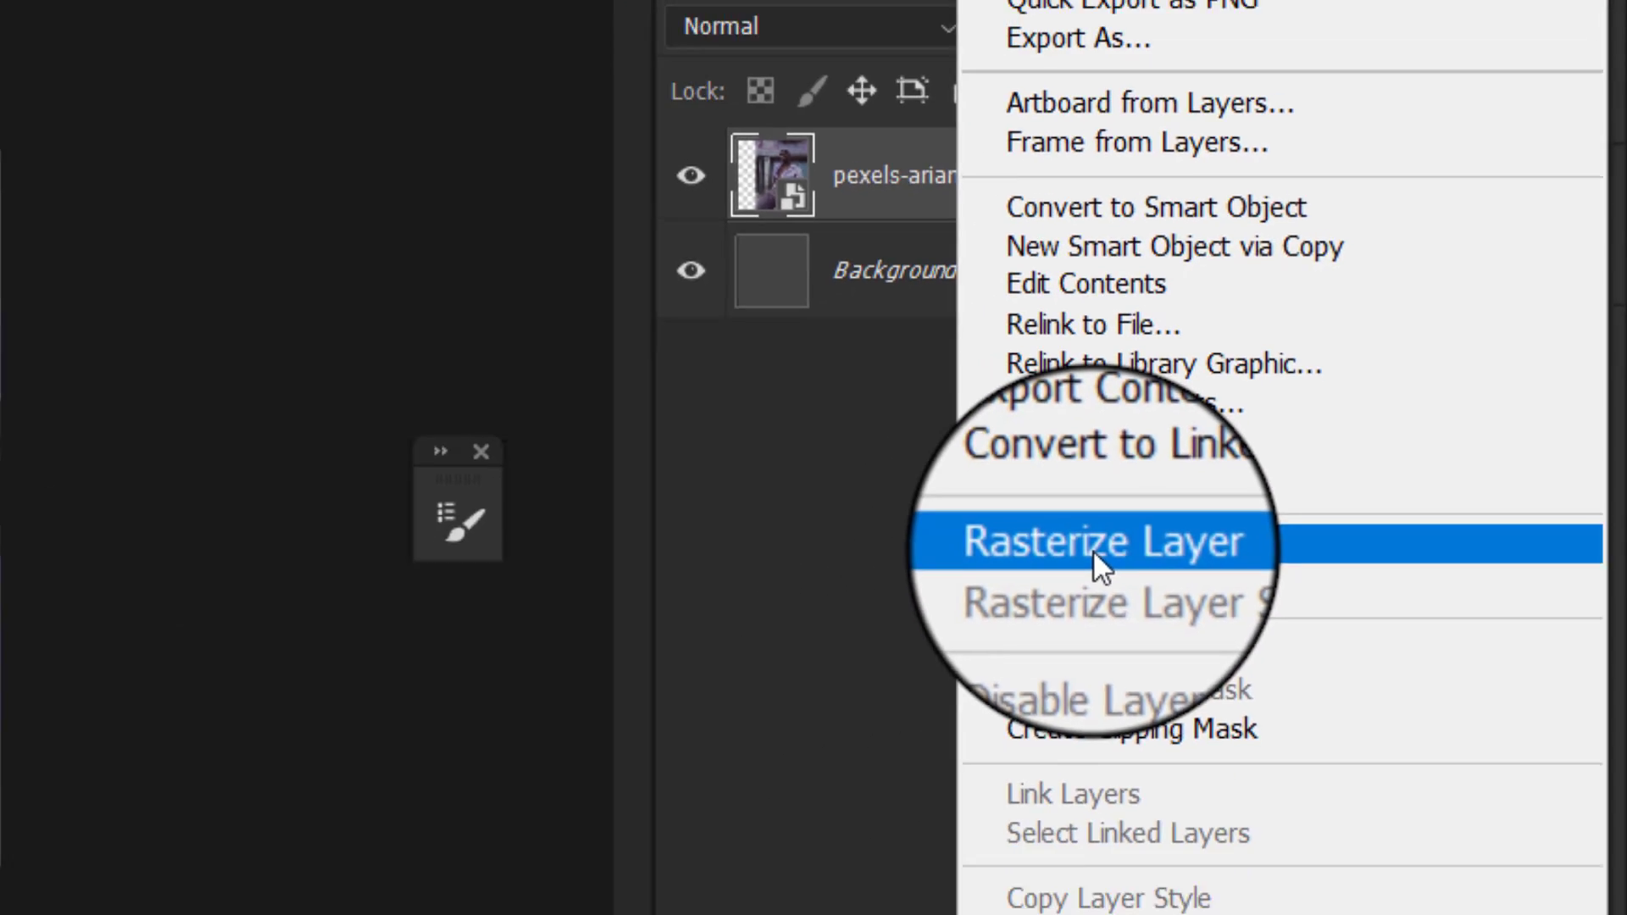
click(805, 695)
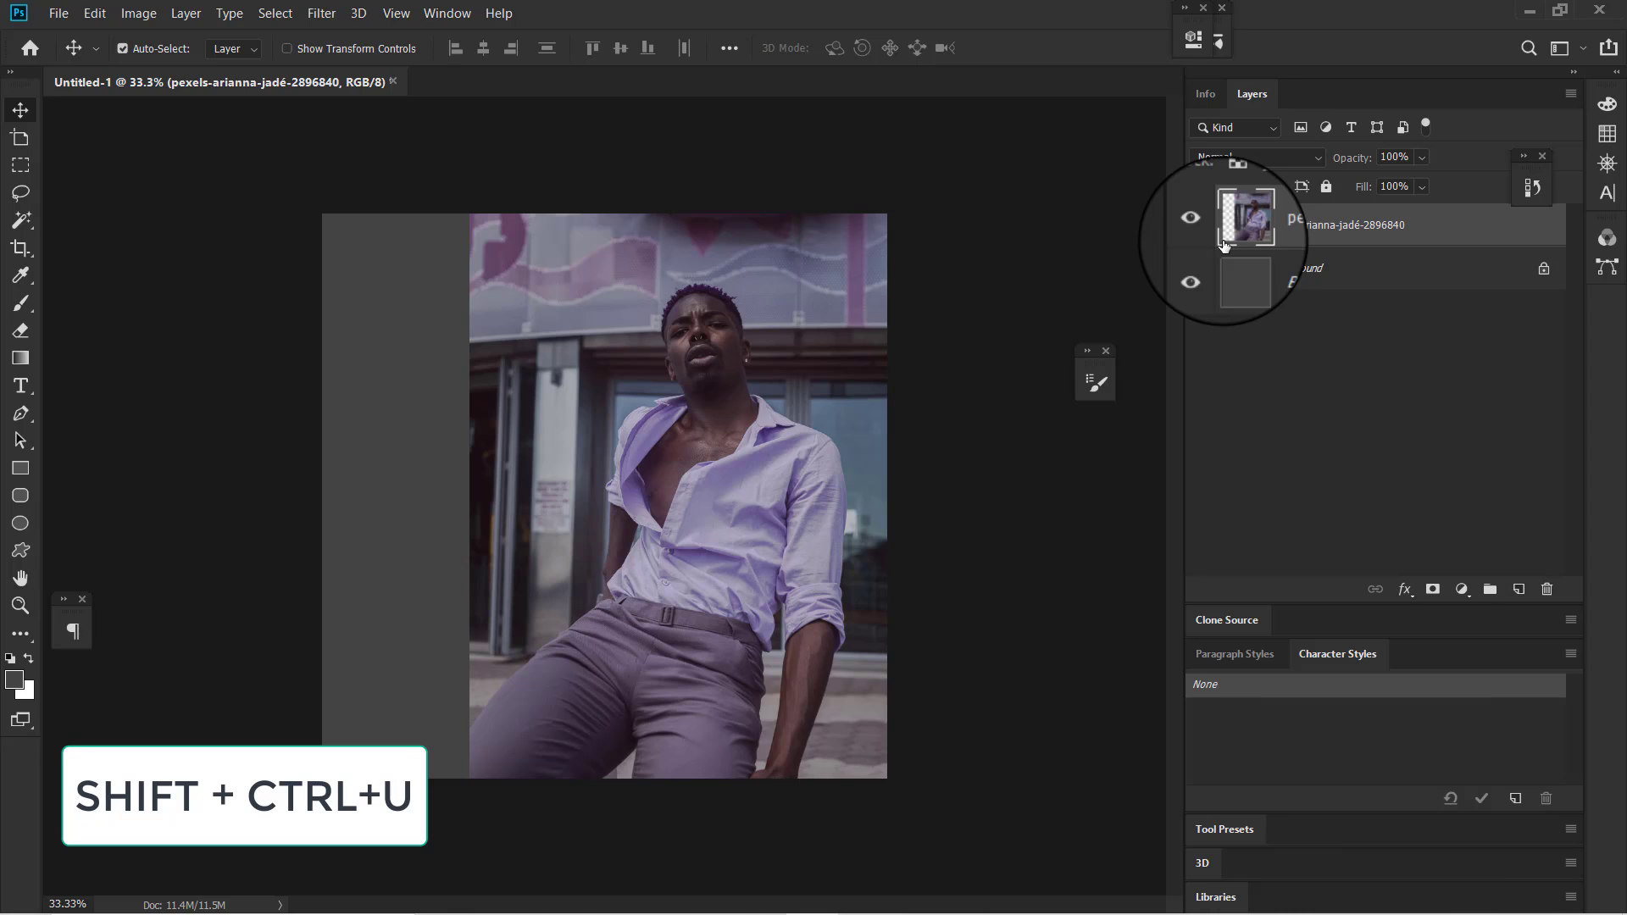
key(ctrl+shift+u)
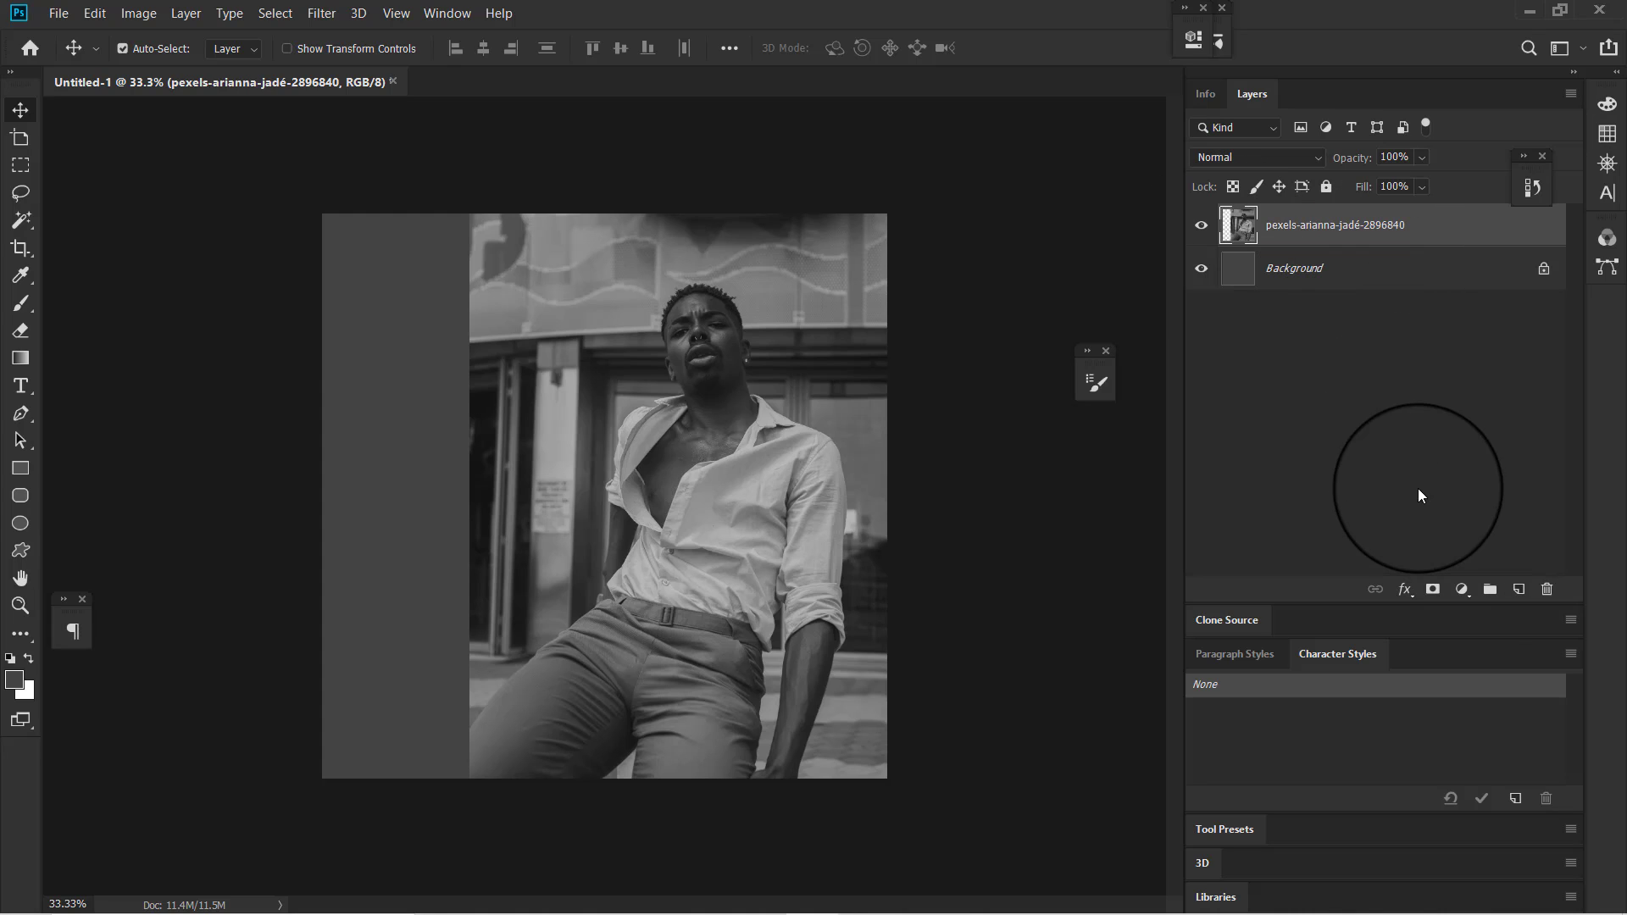
- Add a Curves adjustment layer above the photo and darken it with points at about input 82, output 54 and input 207, output 178
click(1463, 590)
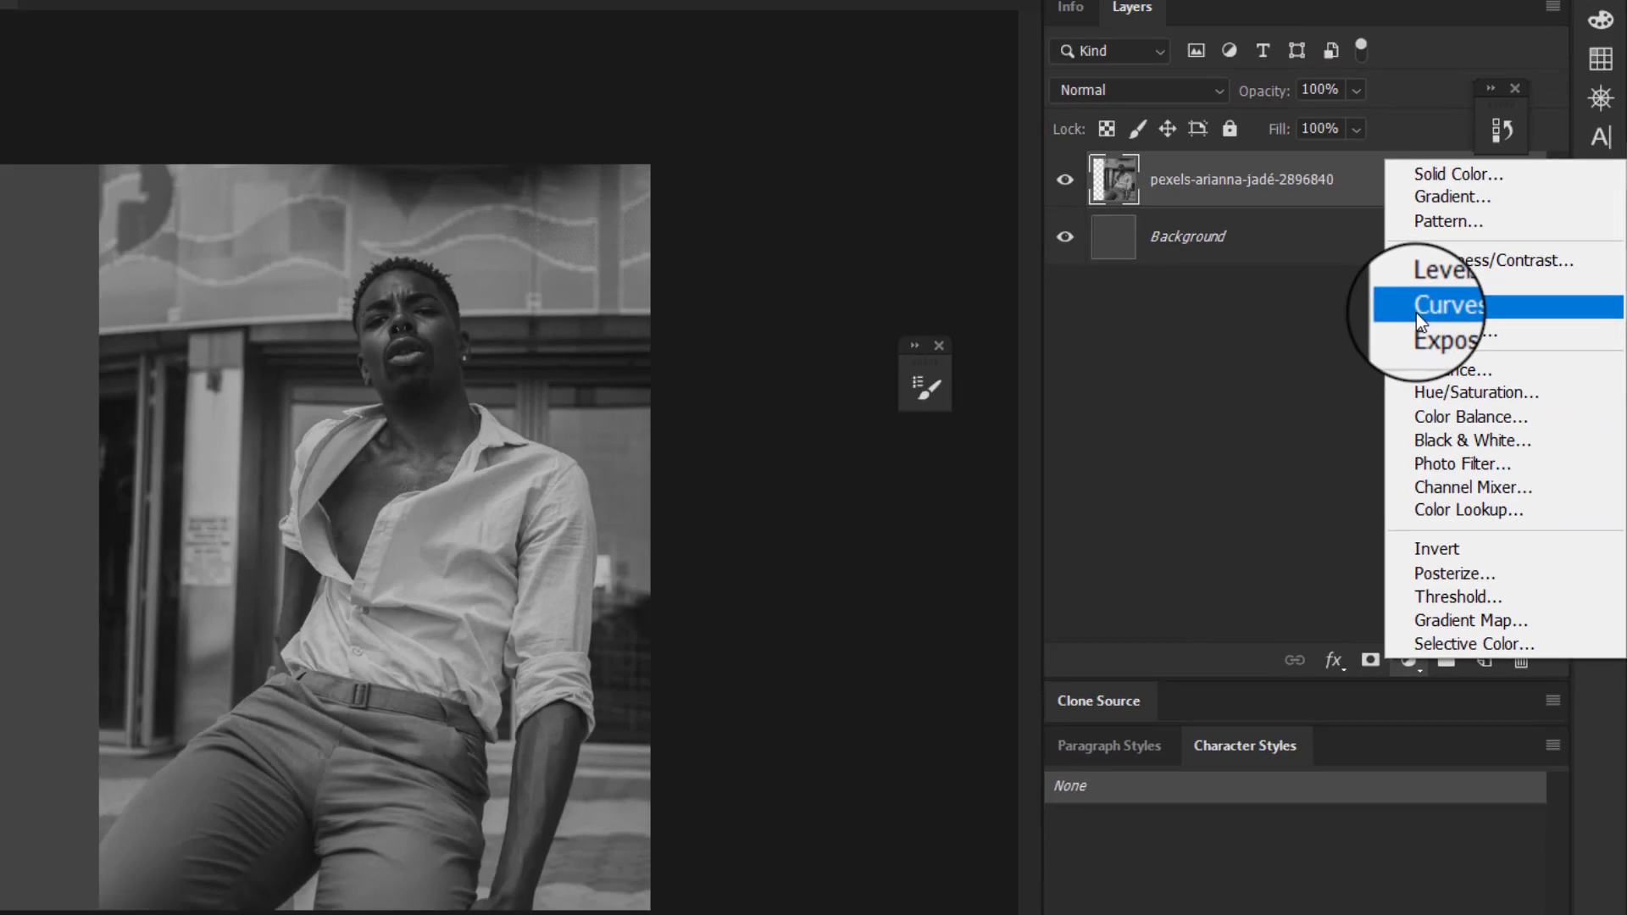
click(1416, 312)
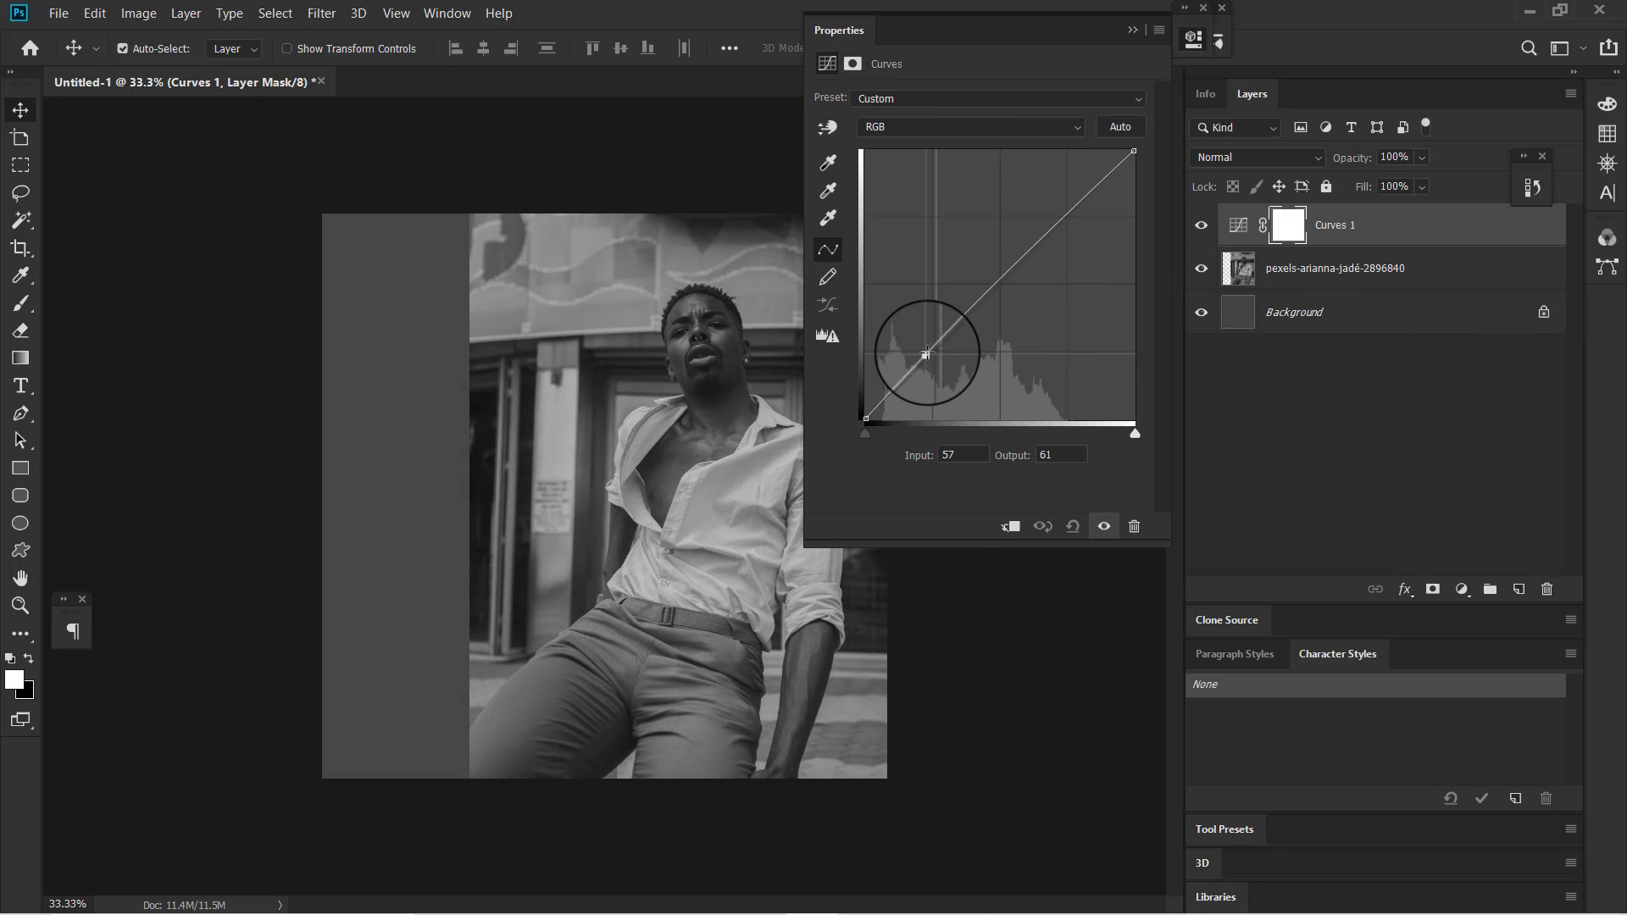
drag(926, 357, 923, 353)
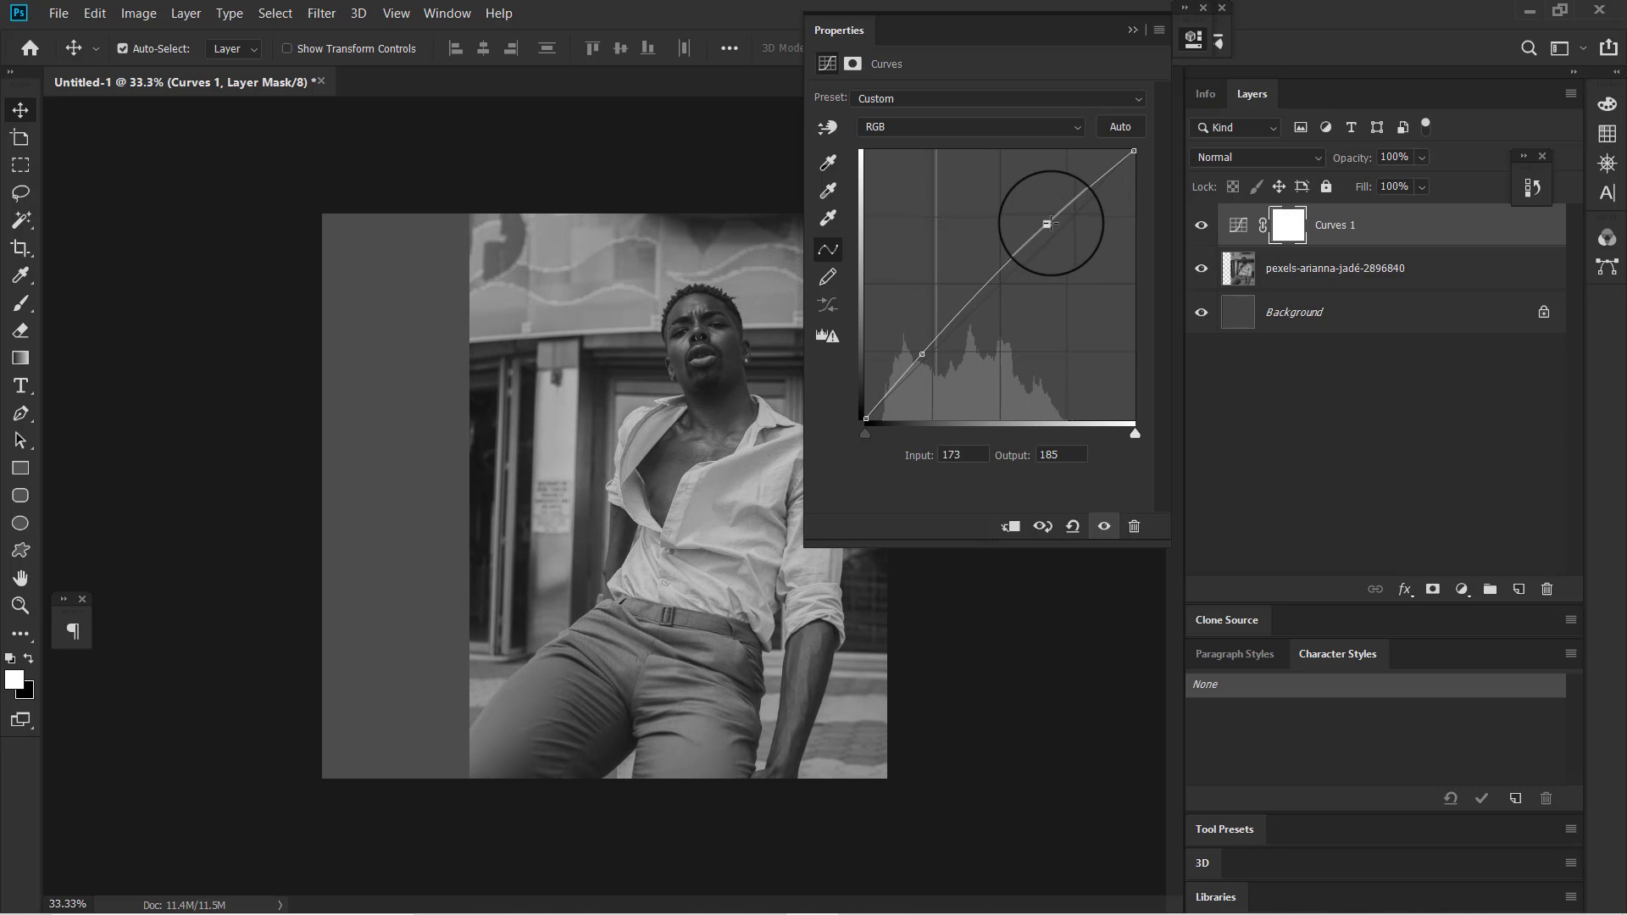
drag(1048, 224, 1080, 240)
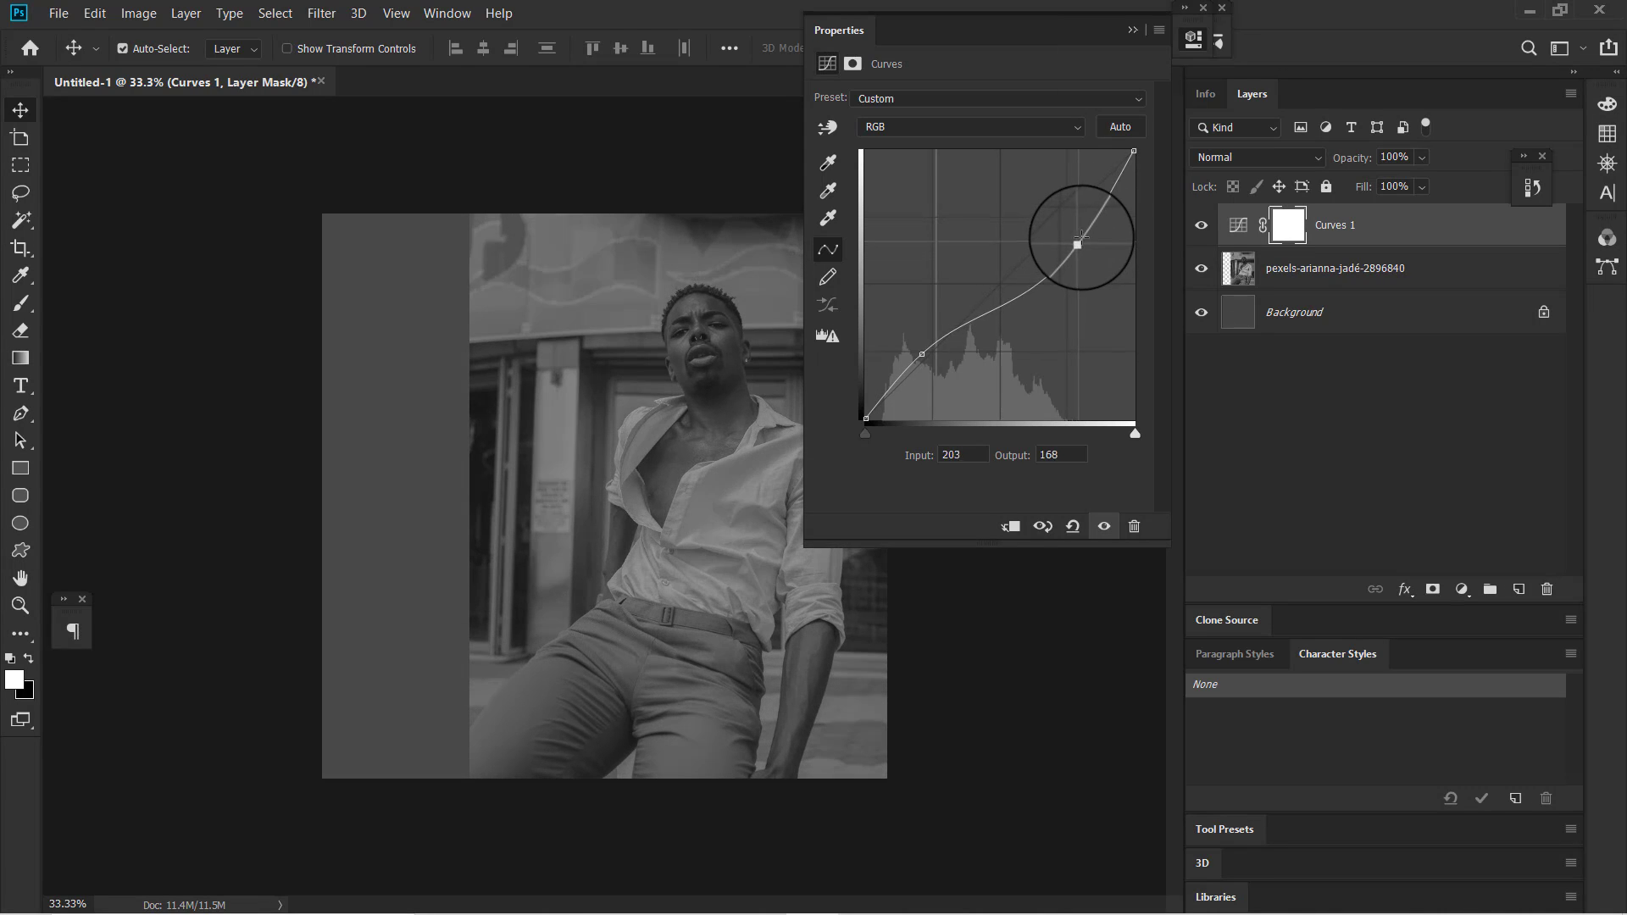
mouse_move(921, 354)
mouse_down()
mouse_move(908, 373)
mouse_move(912, 347)
mouse_move(932, 362)
mouse_up()
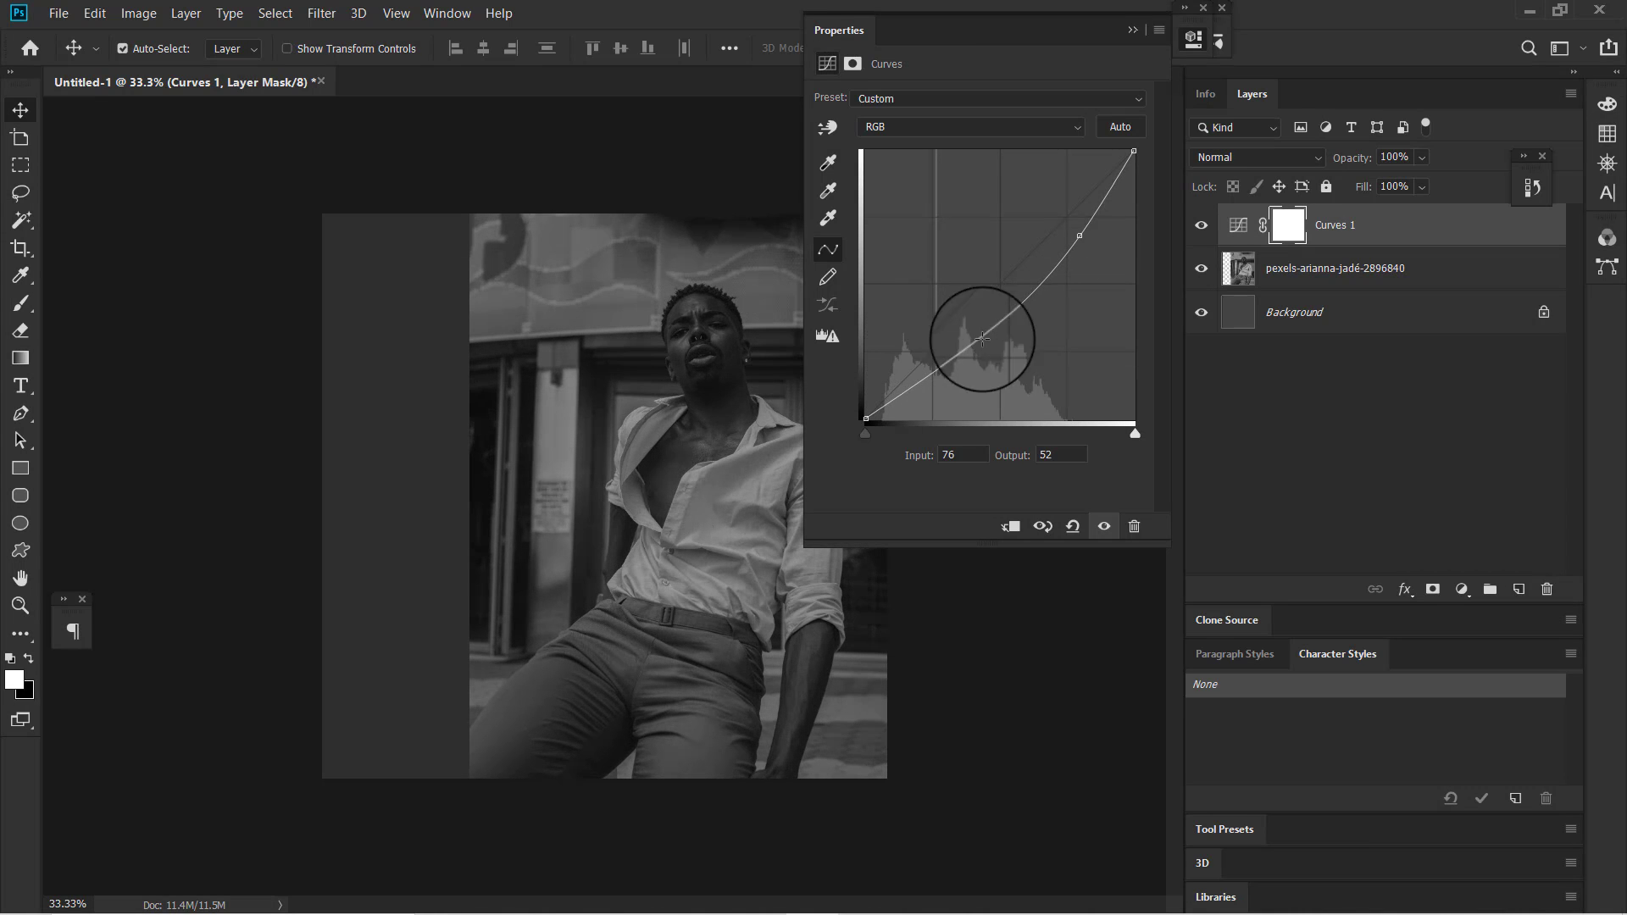
drag(1080, 236, 1079, 225)
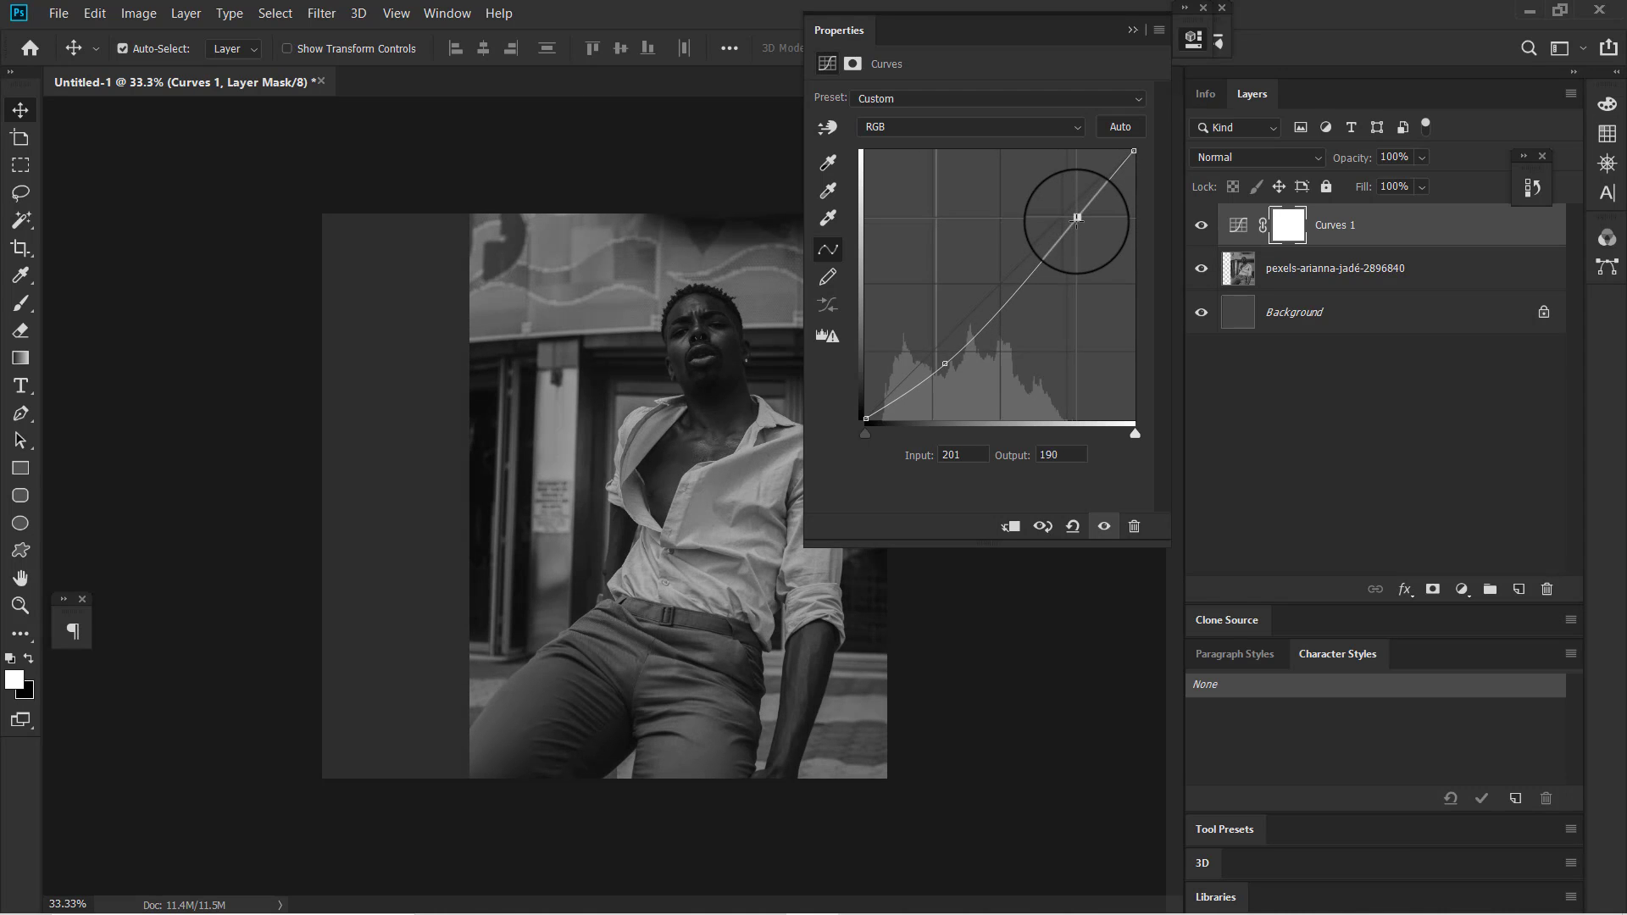
drag(1079, 227, 1083, 231)
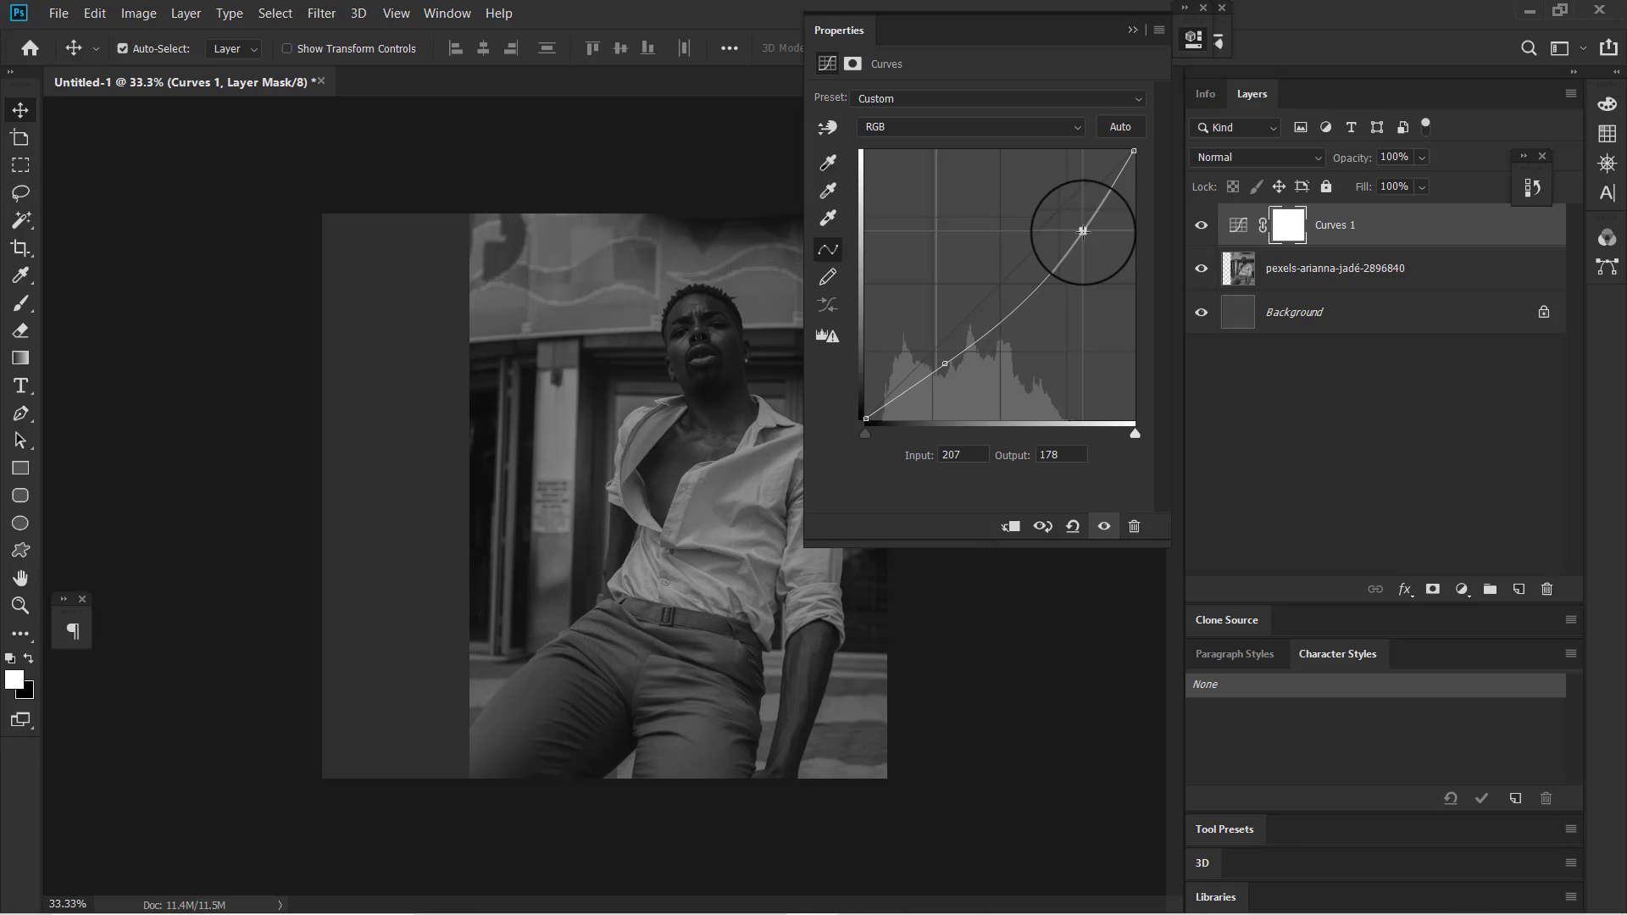
drag(946, 364, 939, 356)
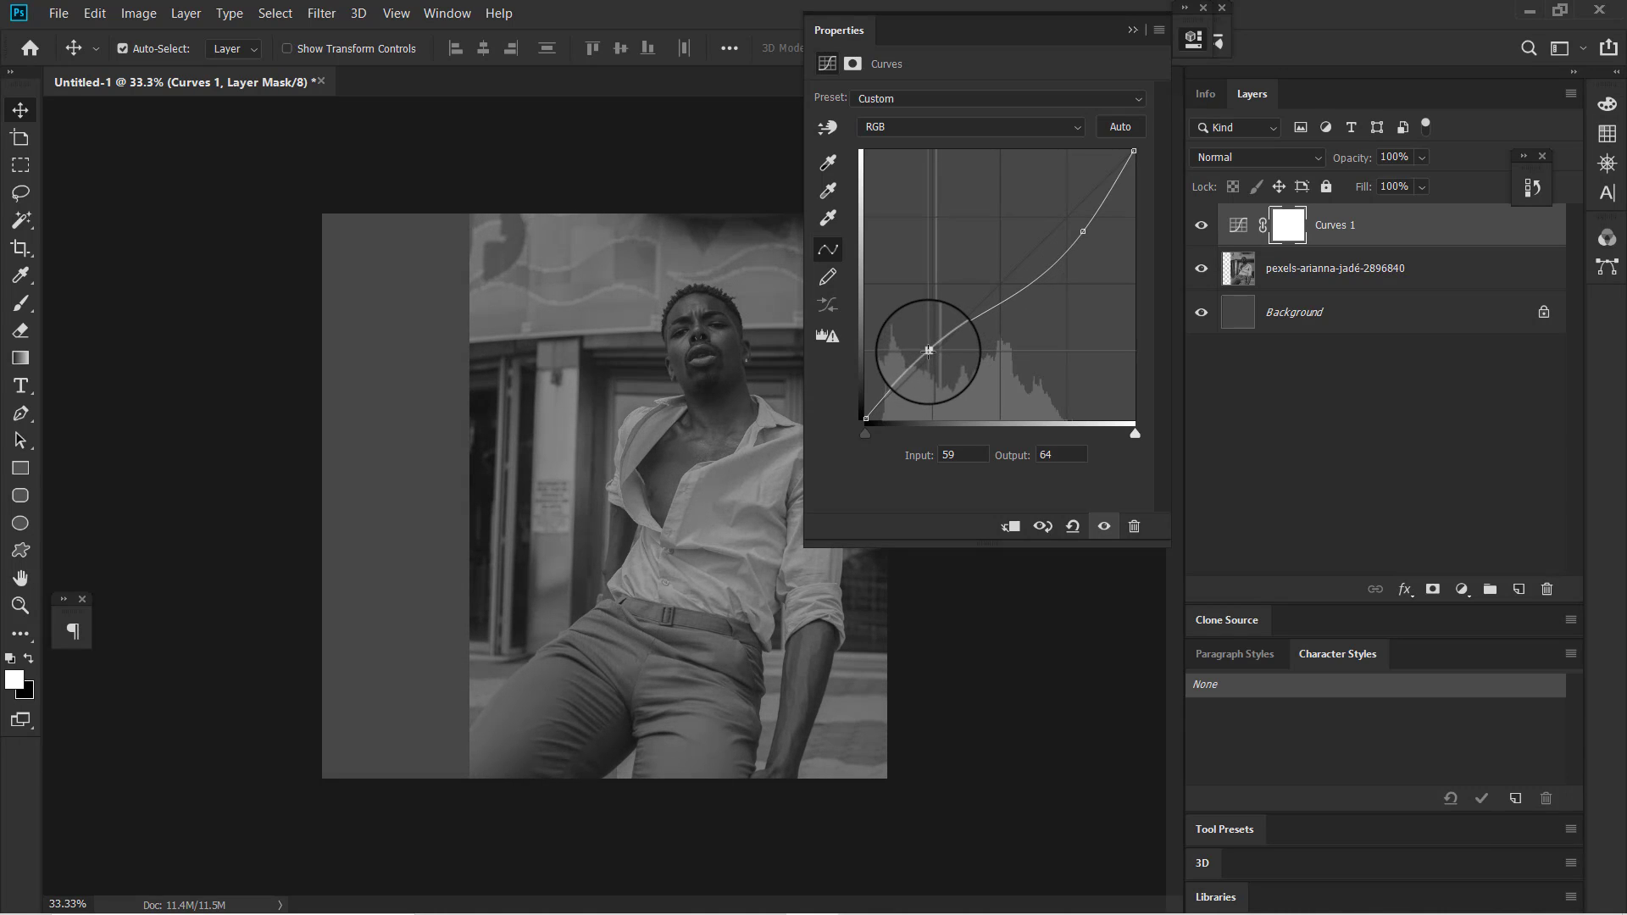
drag(929, 350, 952, 357)
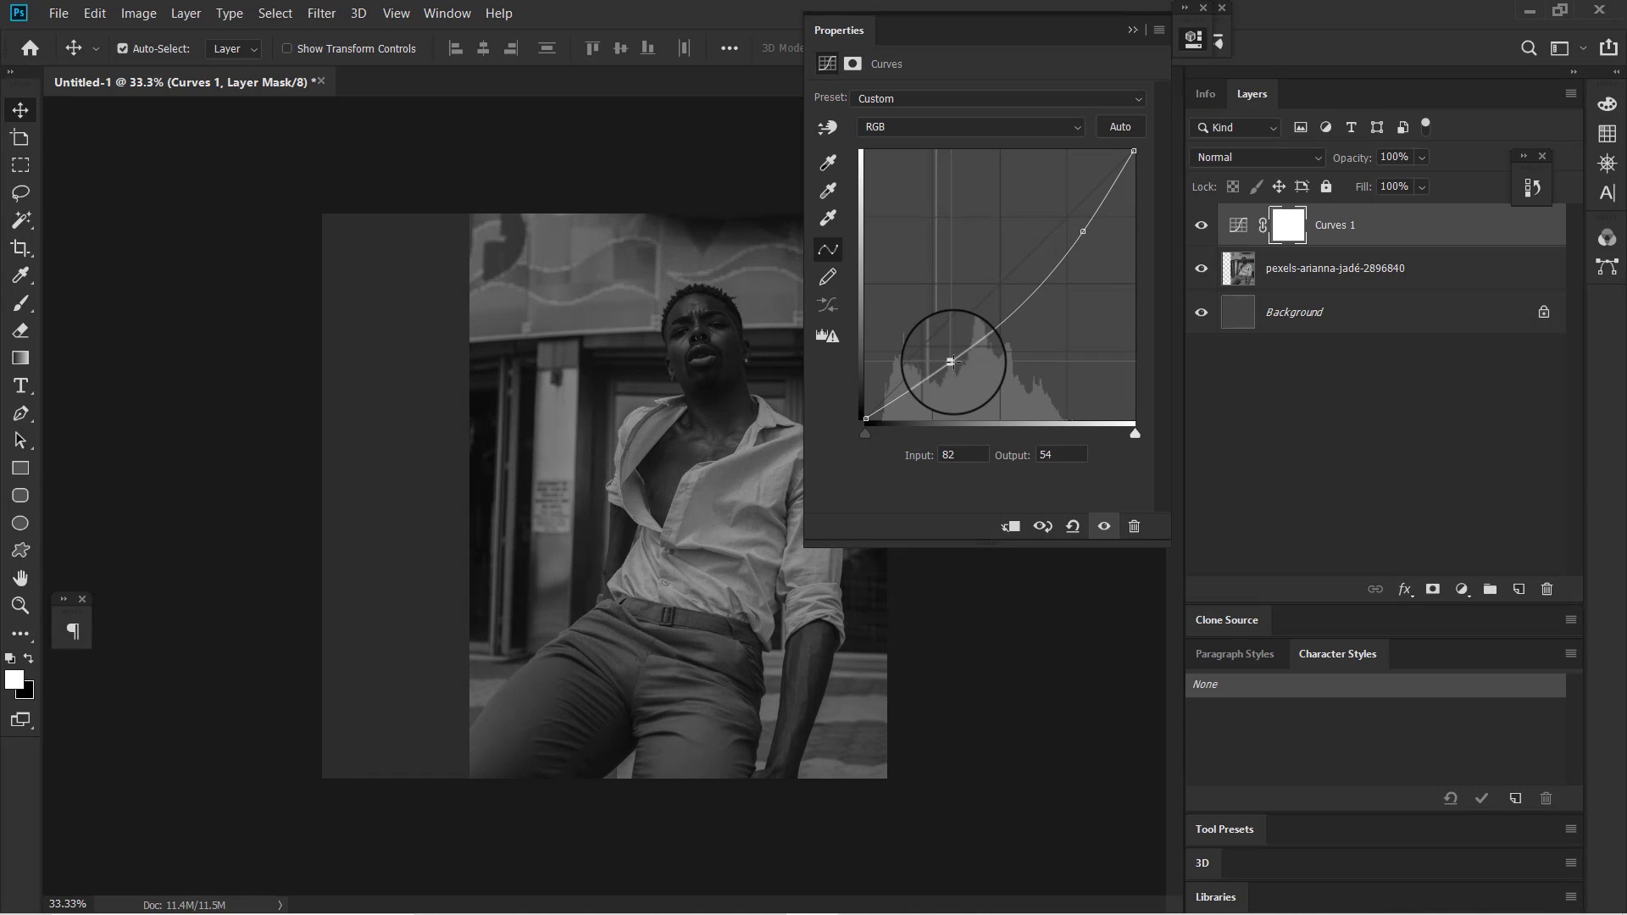
click(1132, 31)
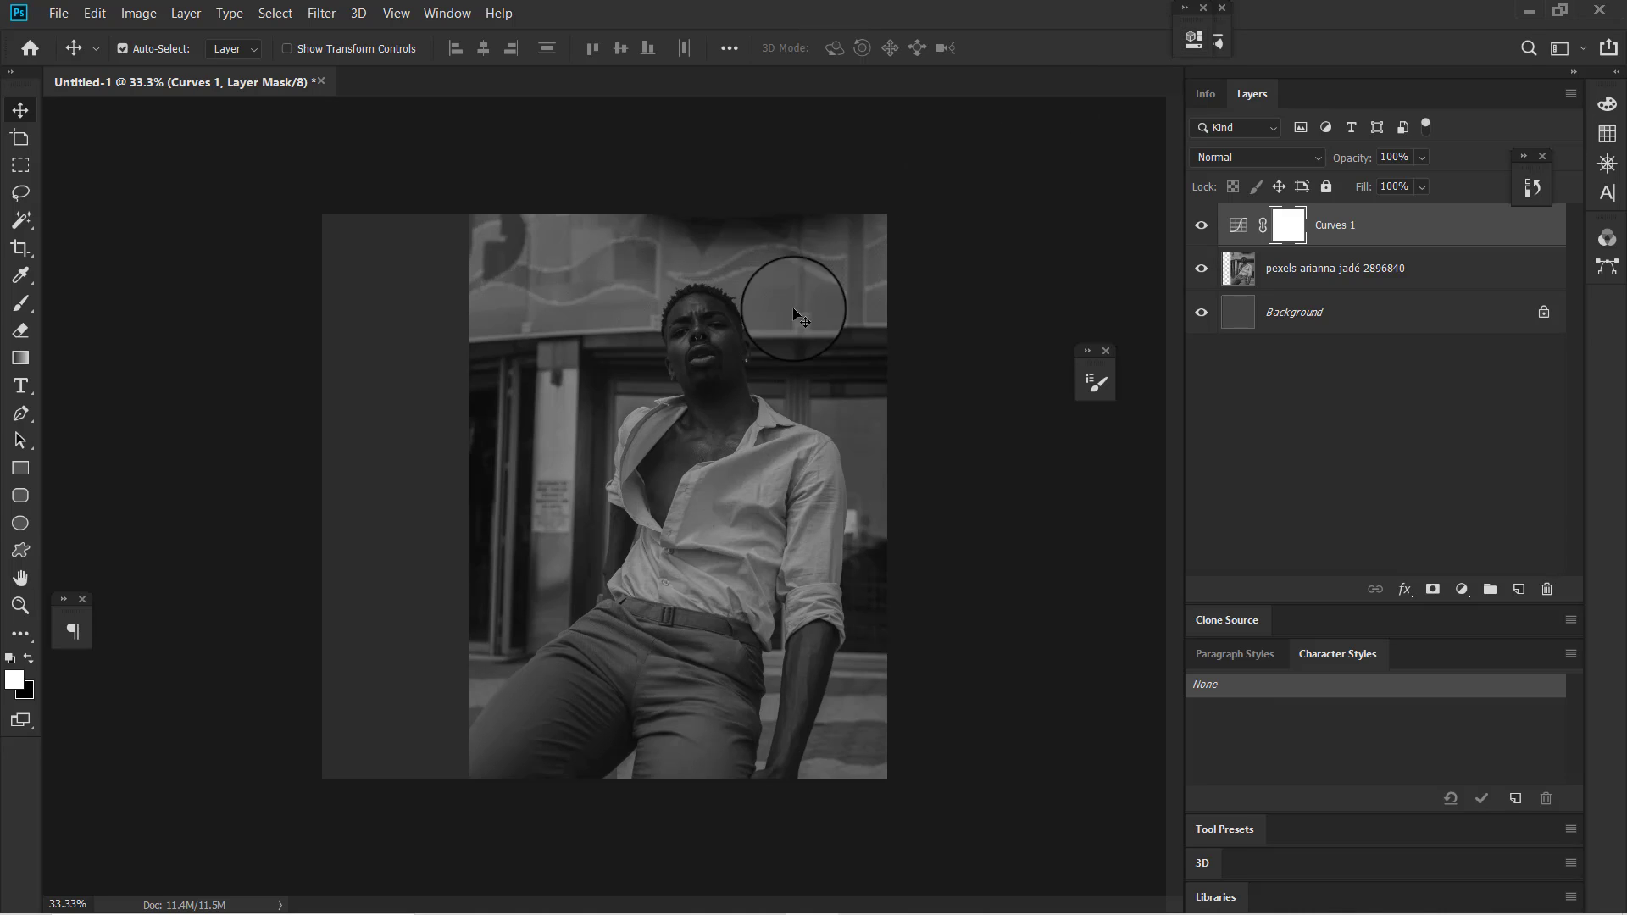
- Add a text layer reading "BERKS" across the grey strip and the photo, at about chest height
click(23, 390)
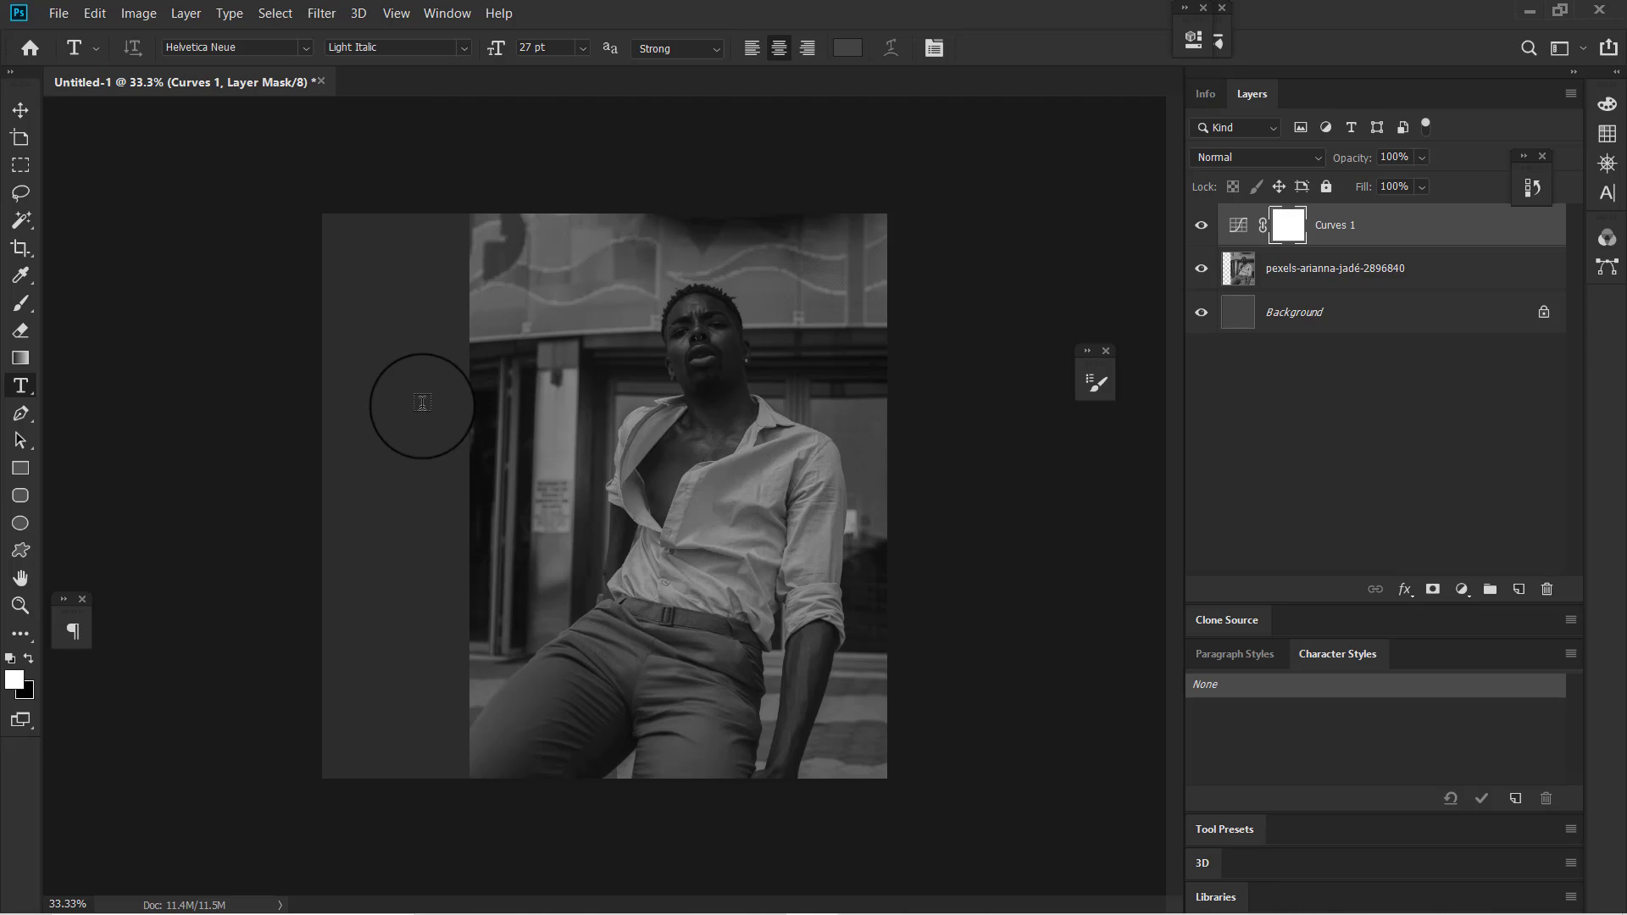
click(392, 443)
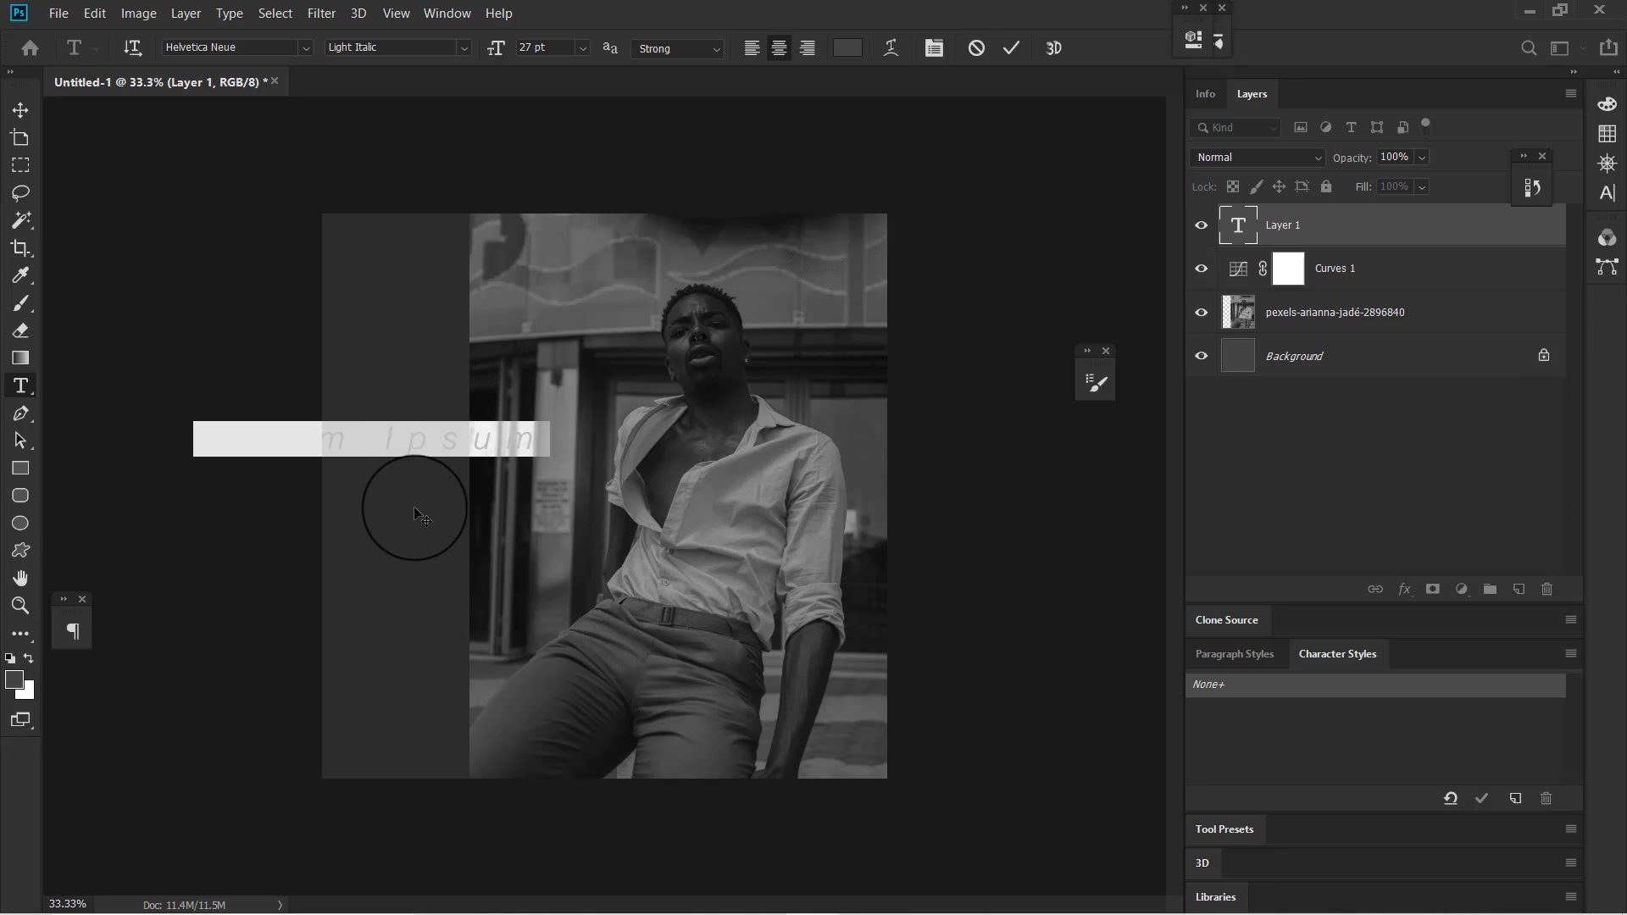
drag(410, 512, 577, 496)
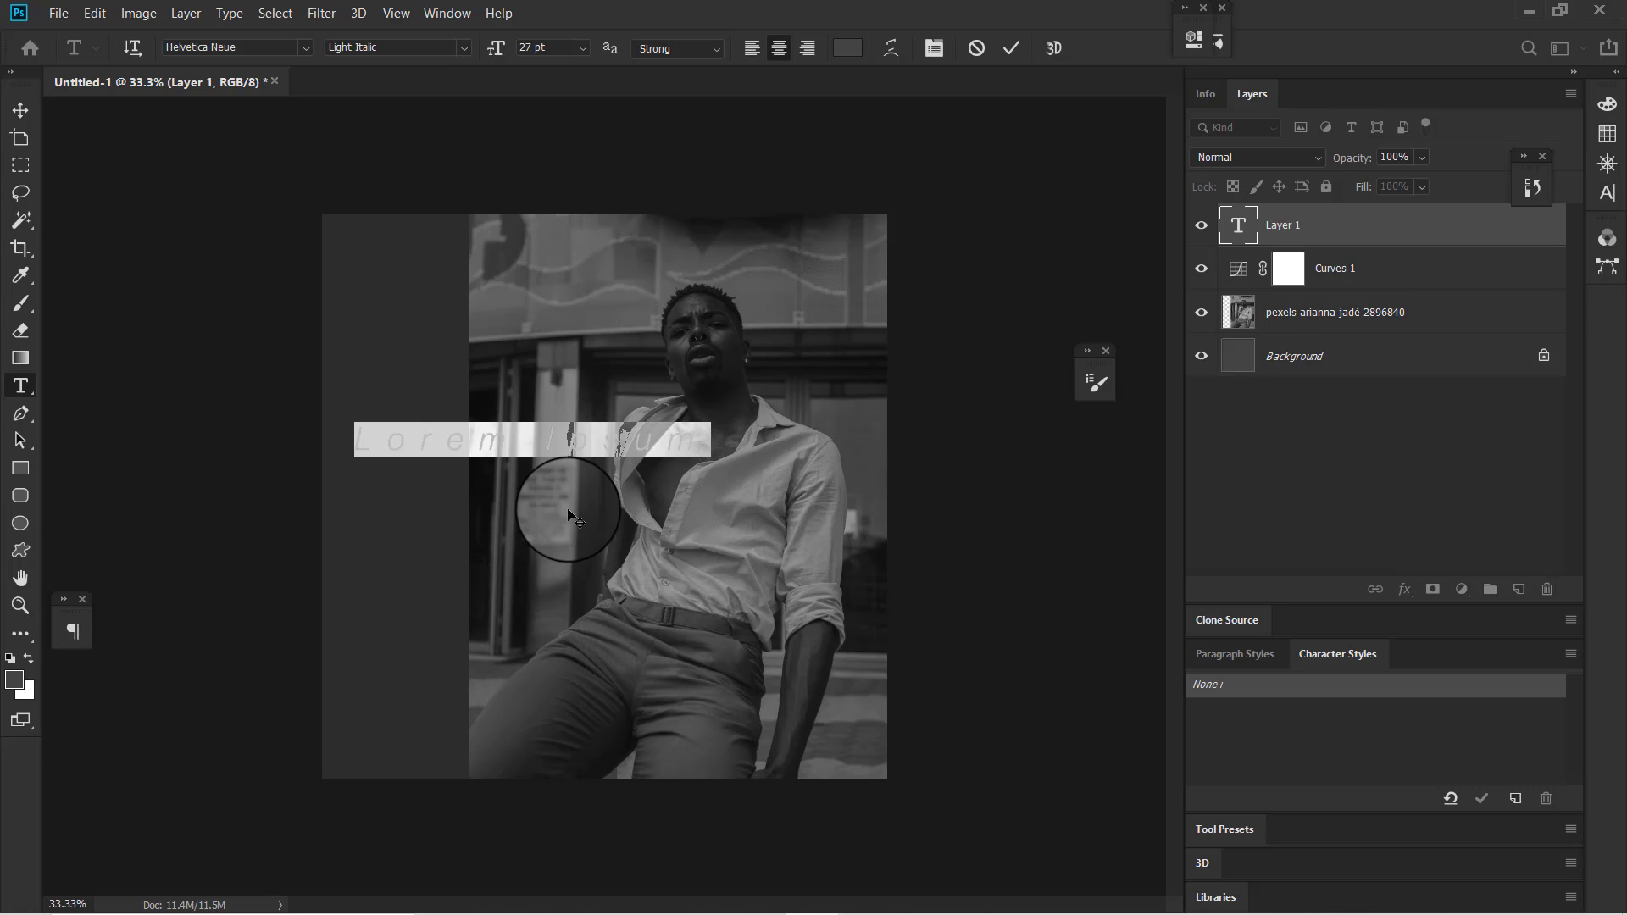
text(BREAKS)
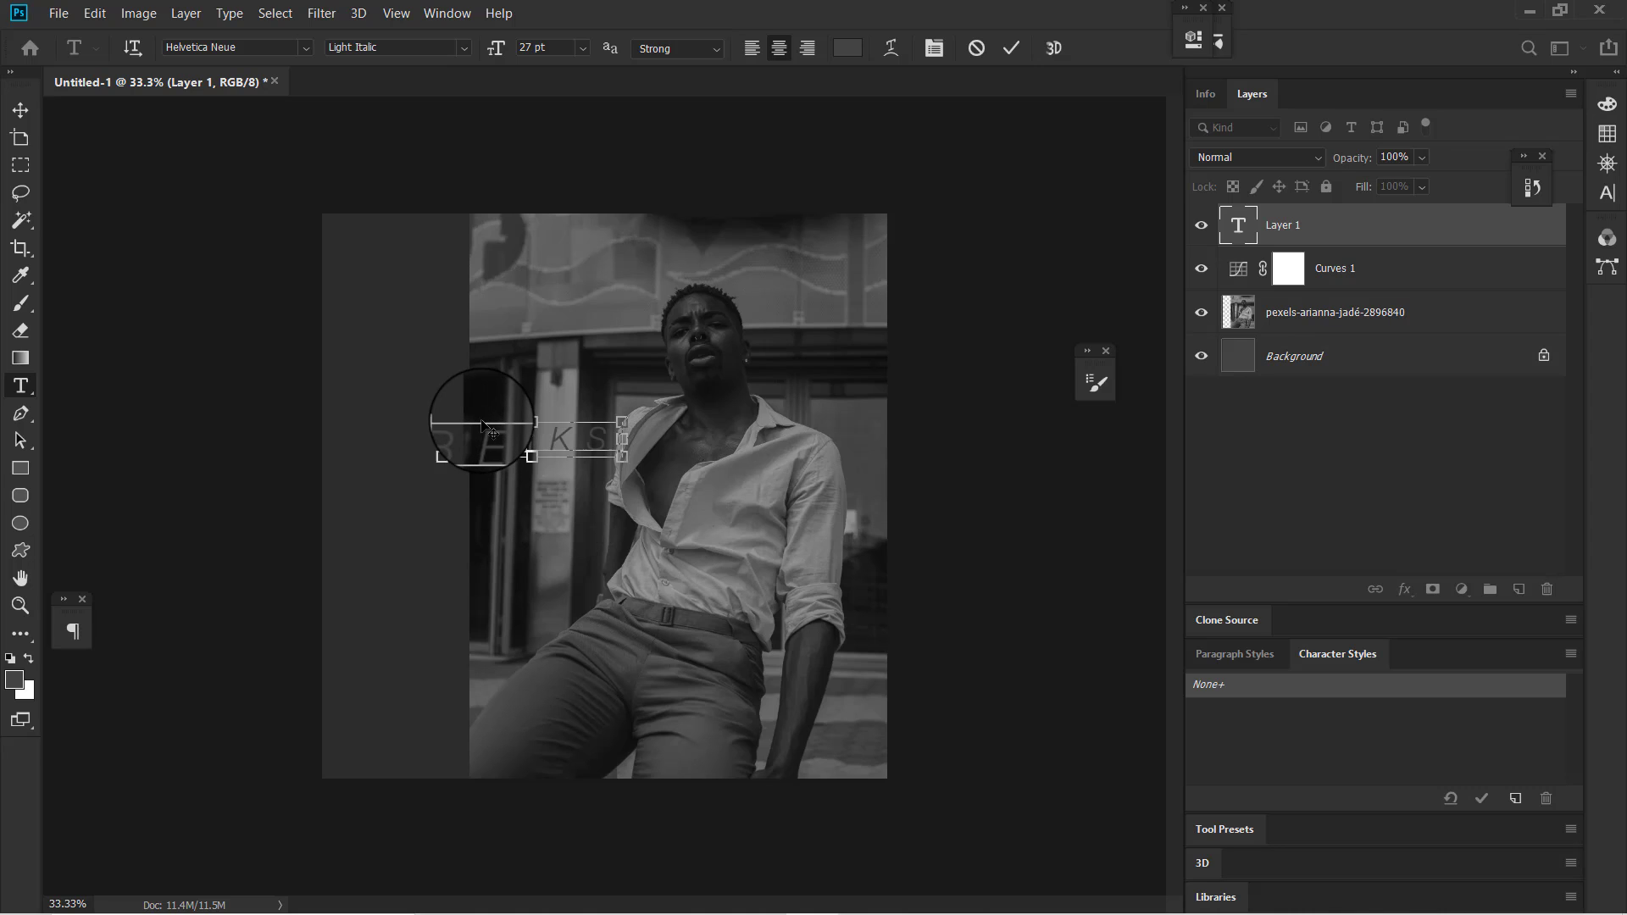
- Change the font of the whole BERKS text to Fugaz One Regular
double_click(483, 428)
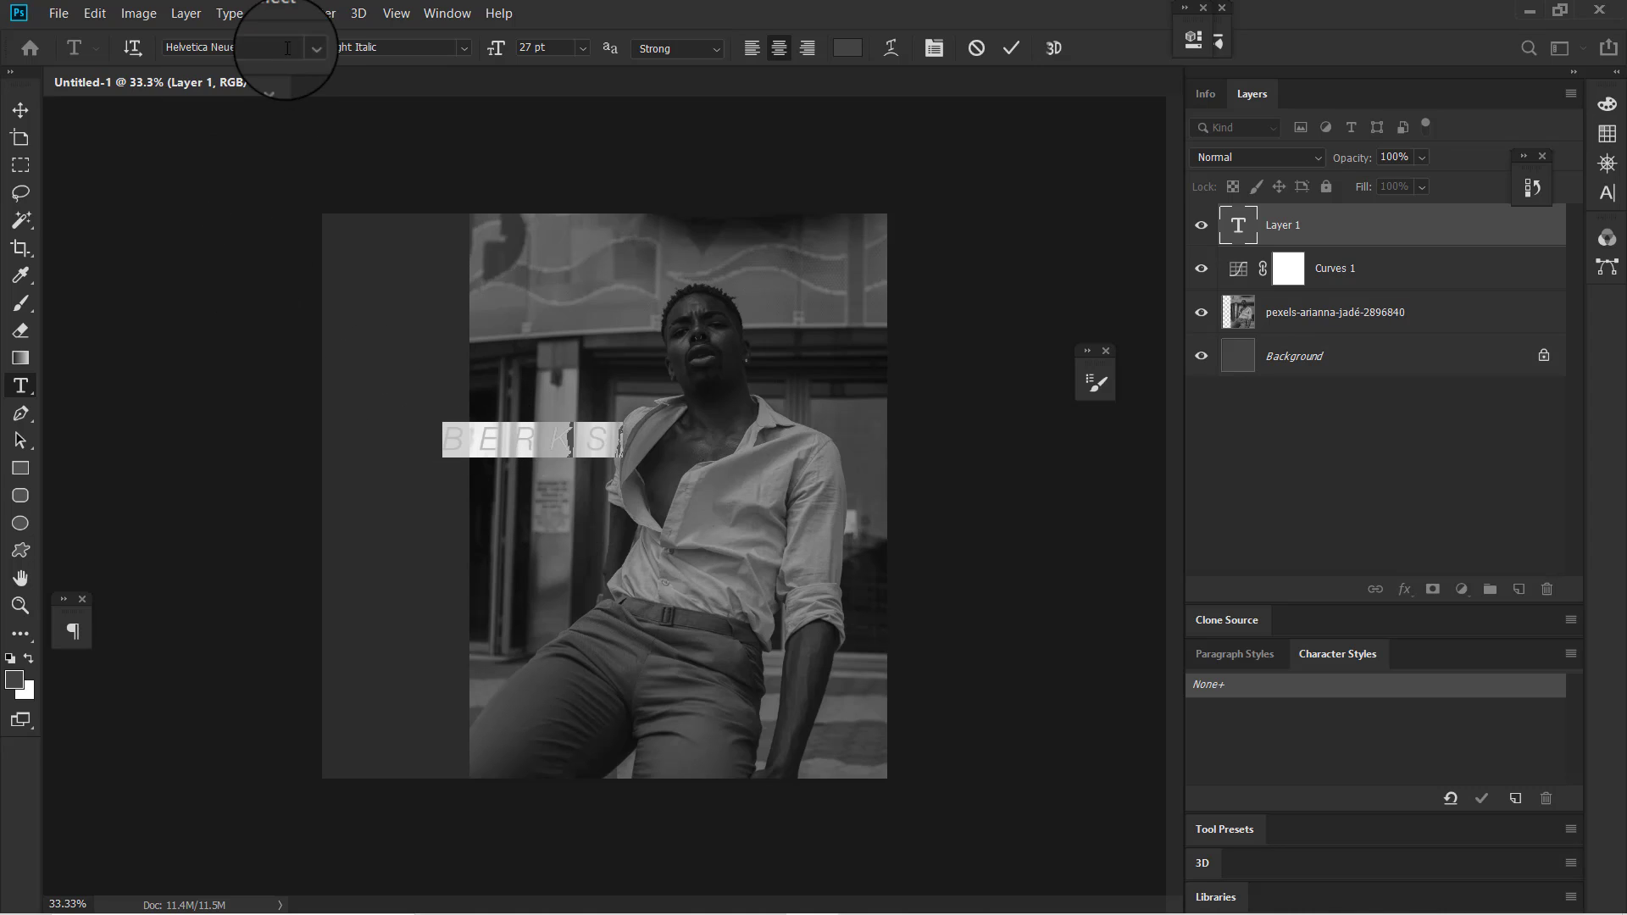
click(307, 47)
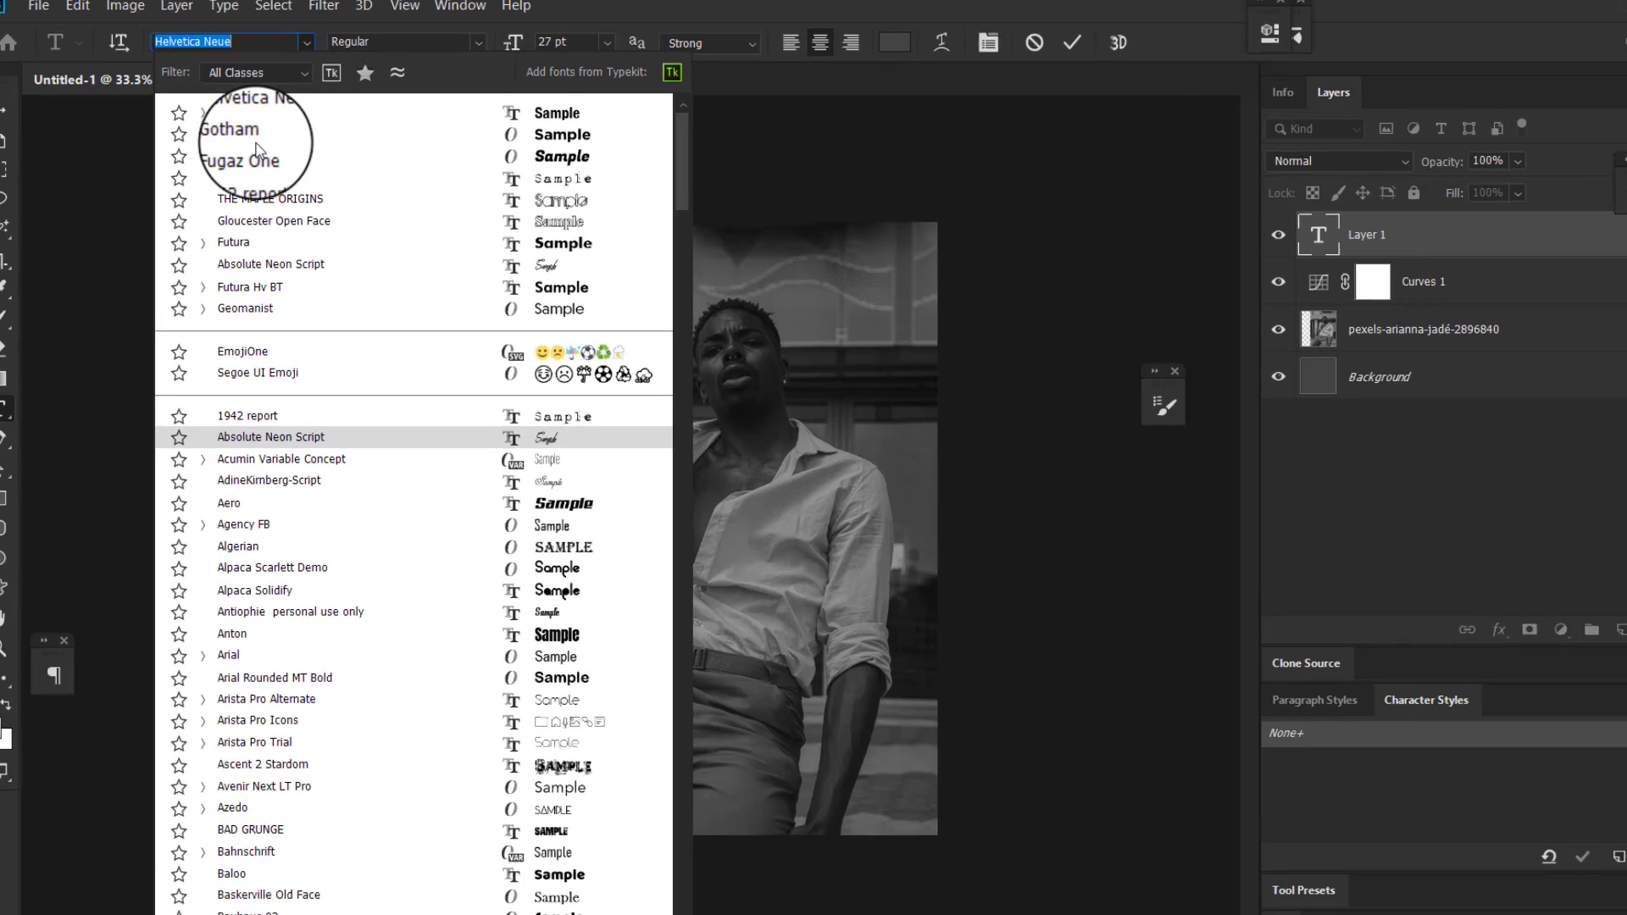
key(Escape)
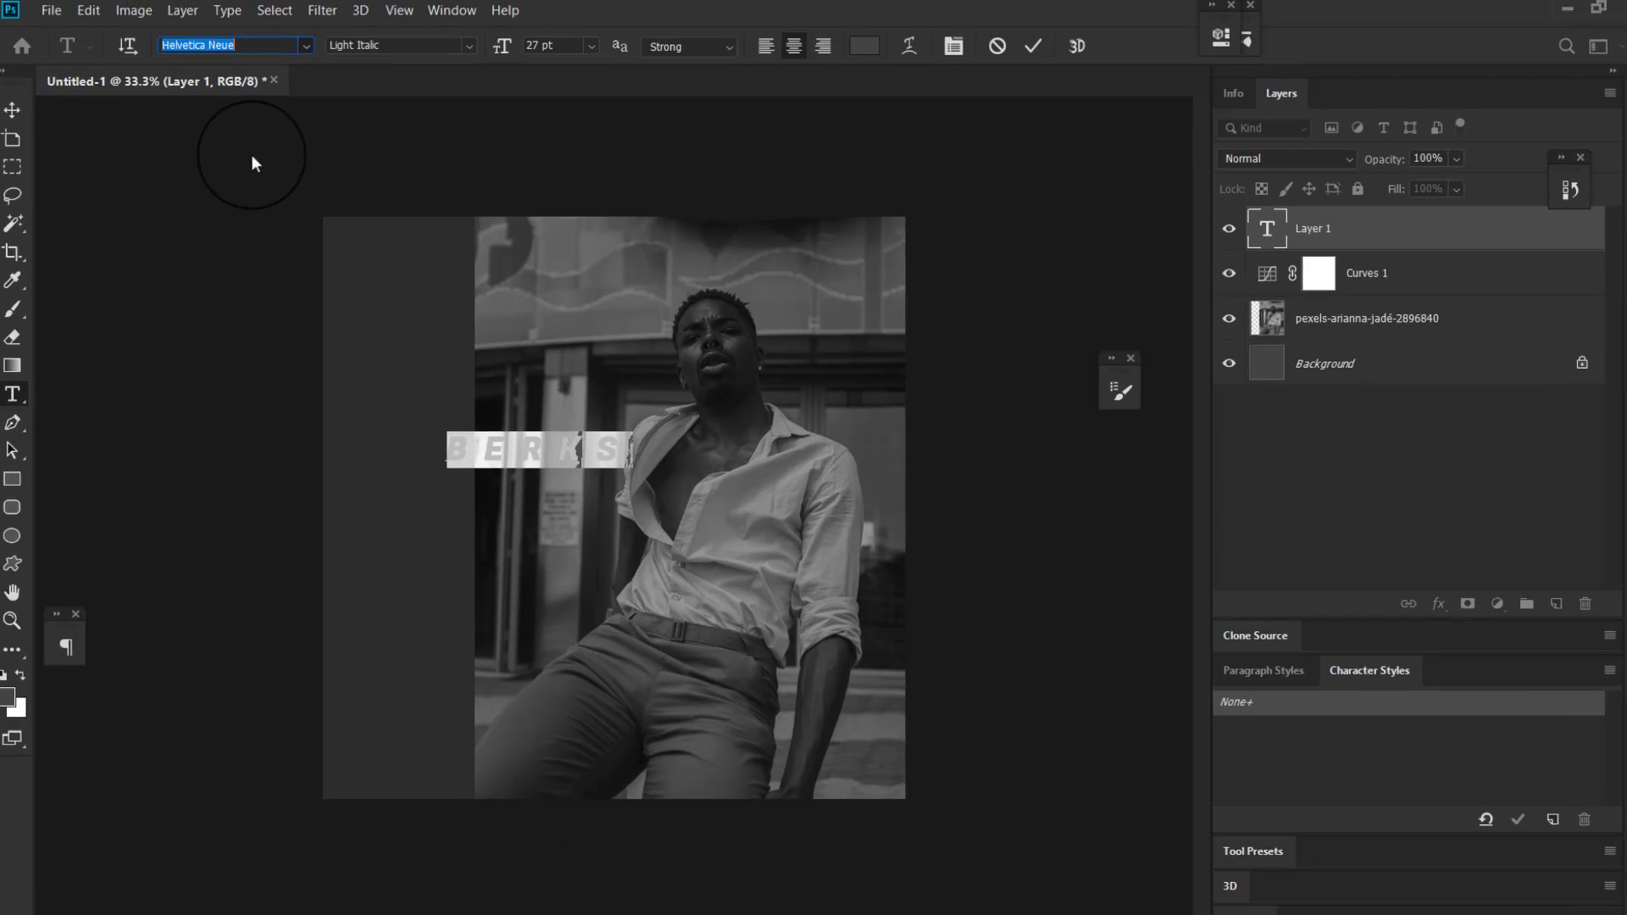
- Color the BERKS text bright red and move it left over the grey strip
click(846, 48)
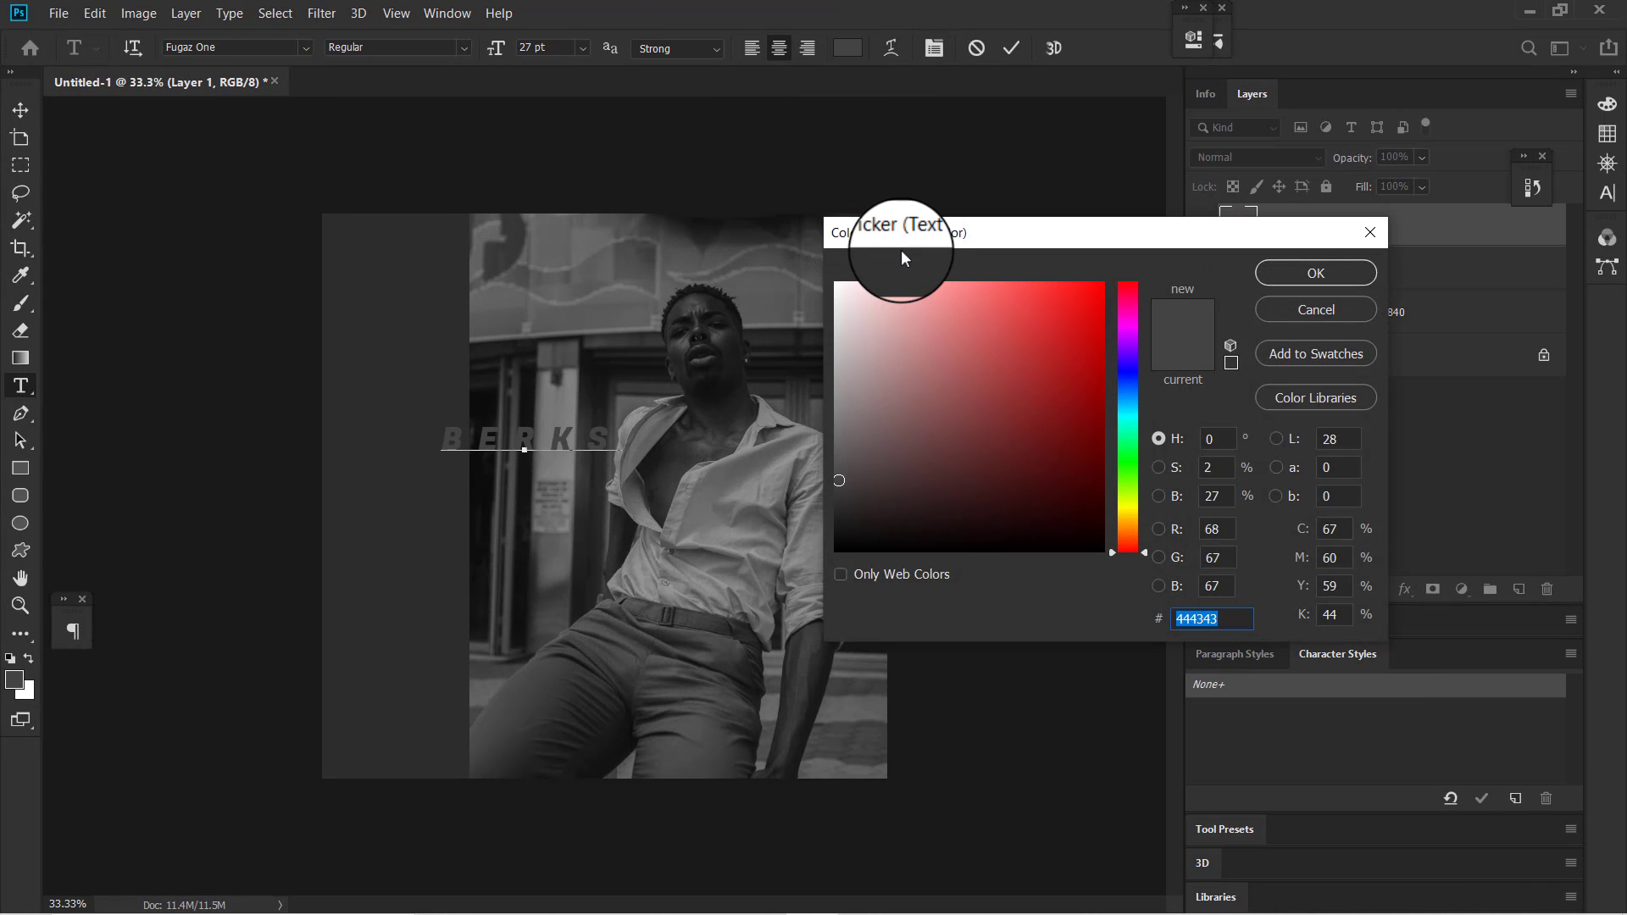
click(1002, 315)
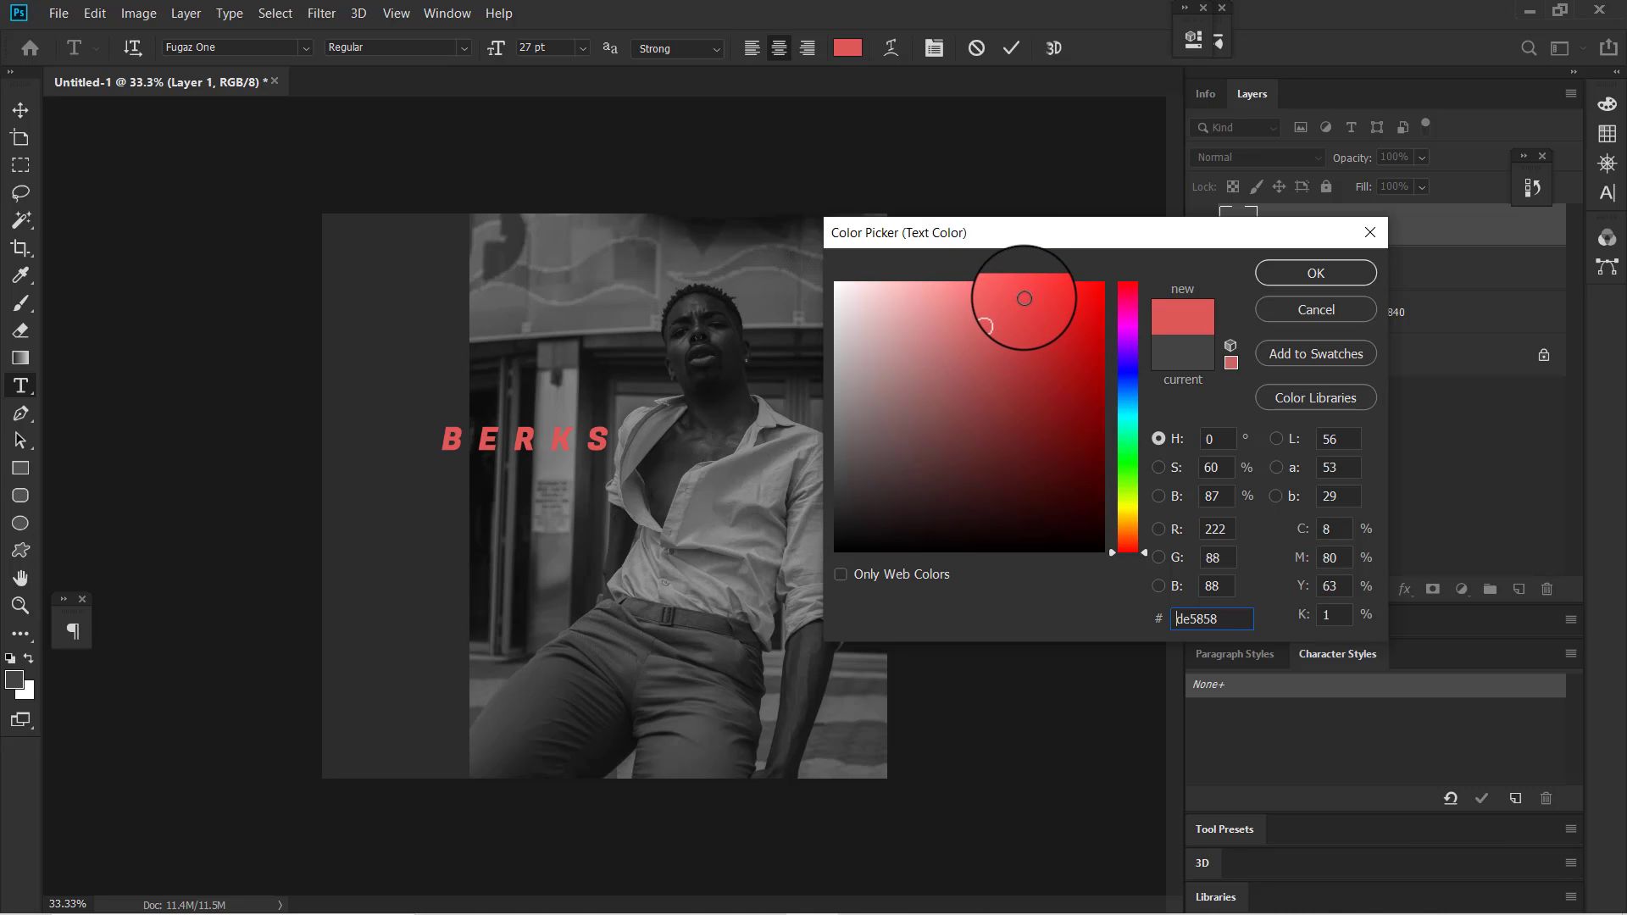
click(1335, 276)
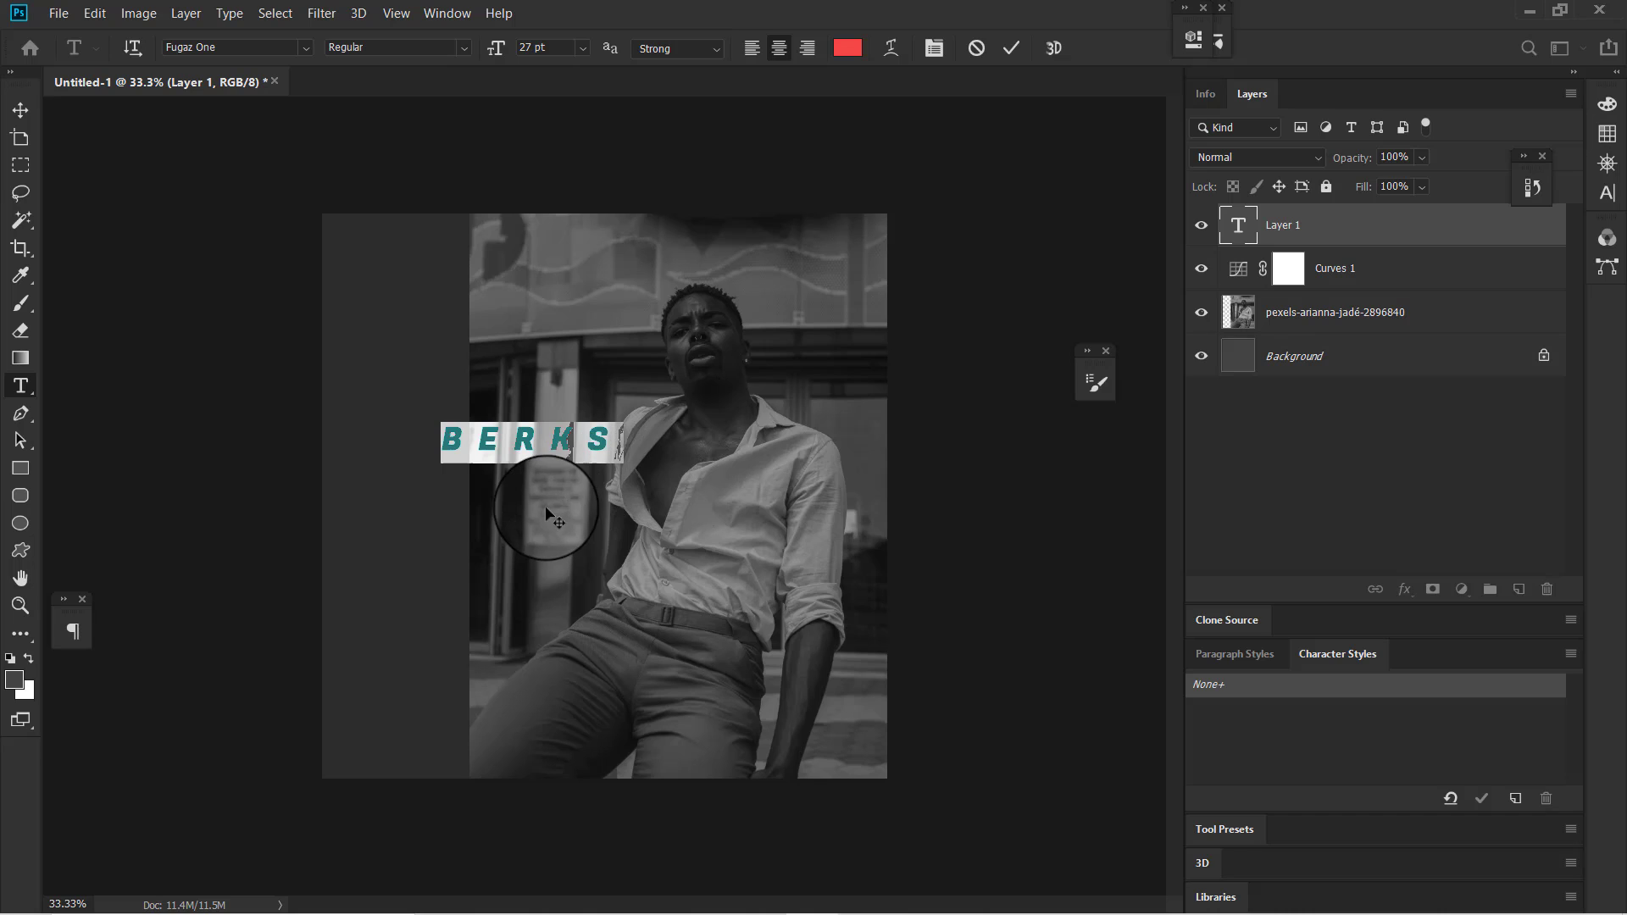
drag(545, 506, 456, 490)
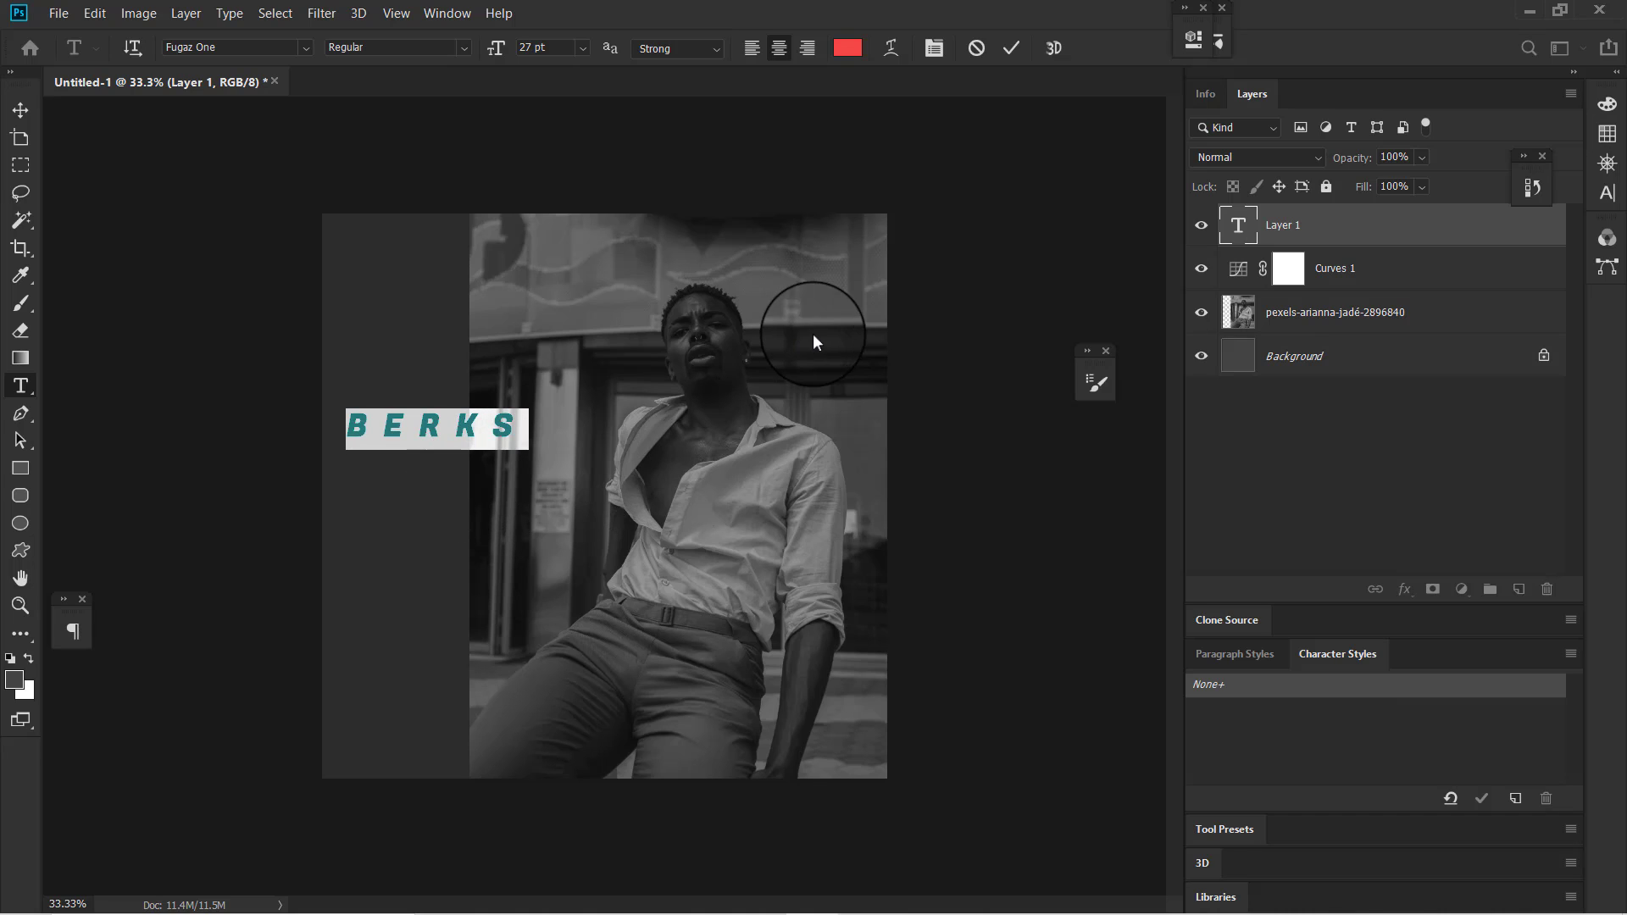
- Tighten the letter spacing of the BERKS text by setting its tracking to -20
click(1607, 192)
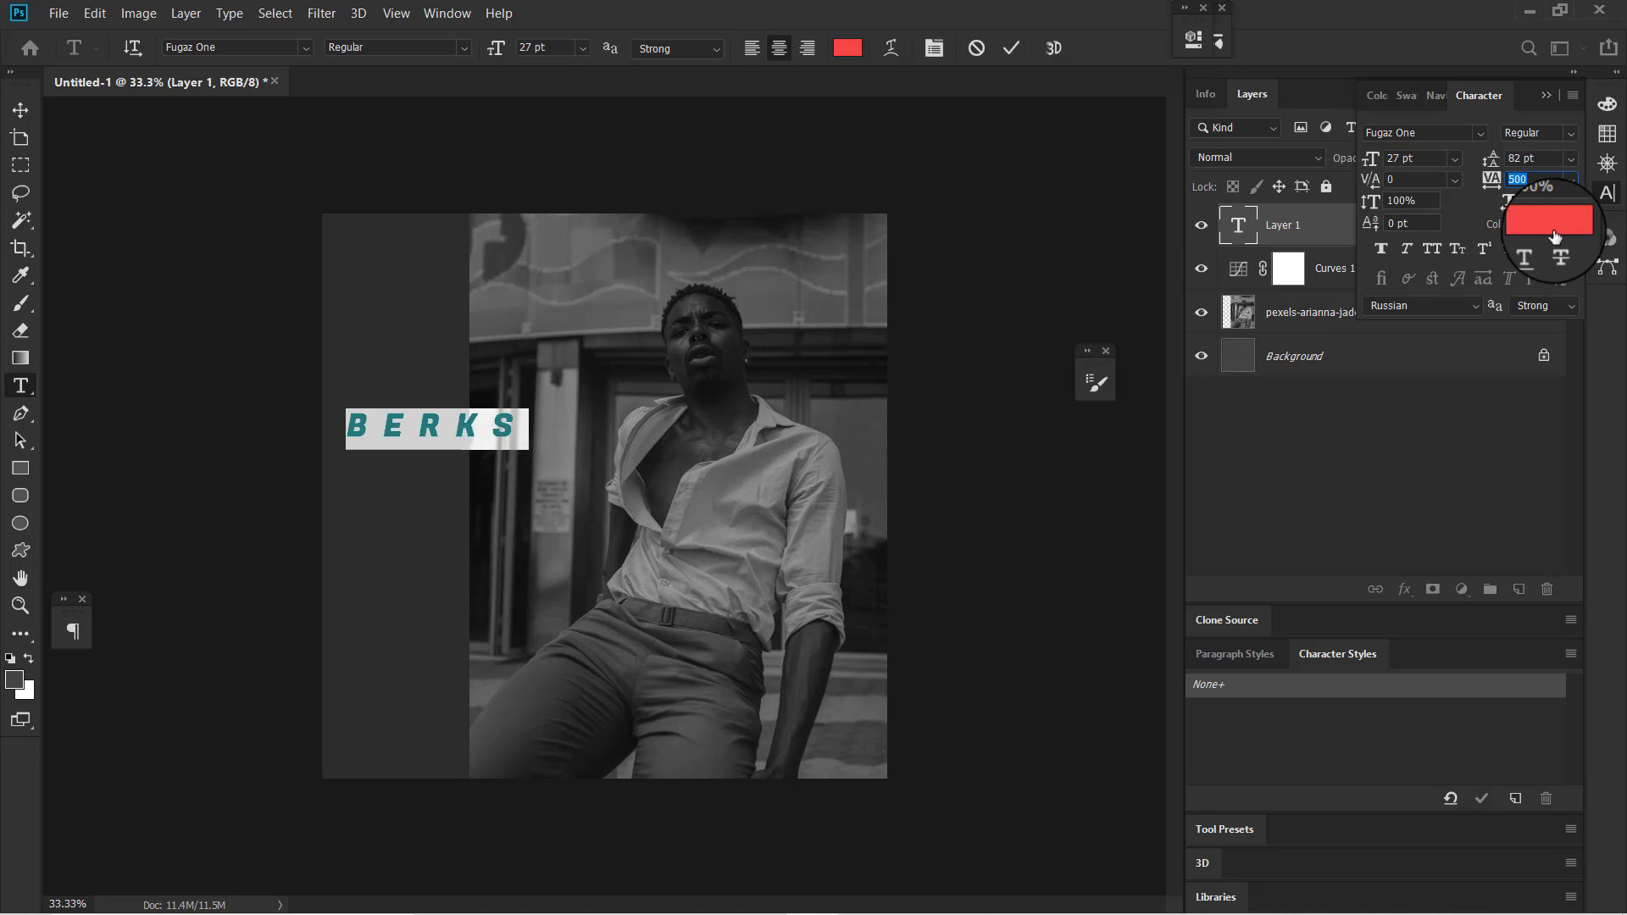
click(440, 14)
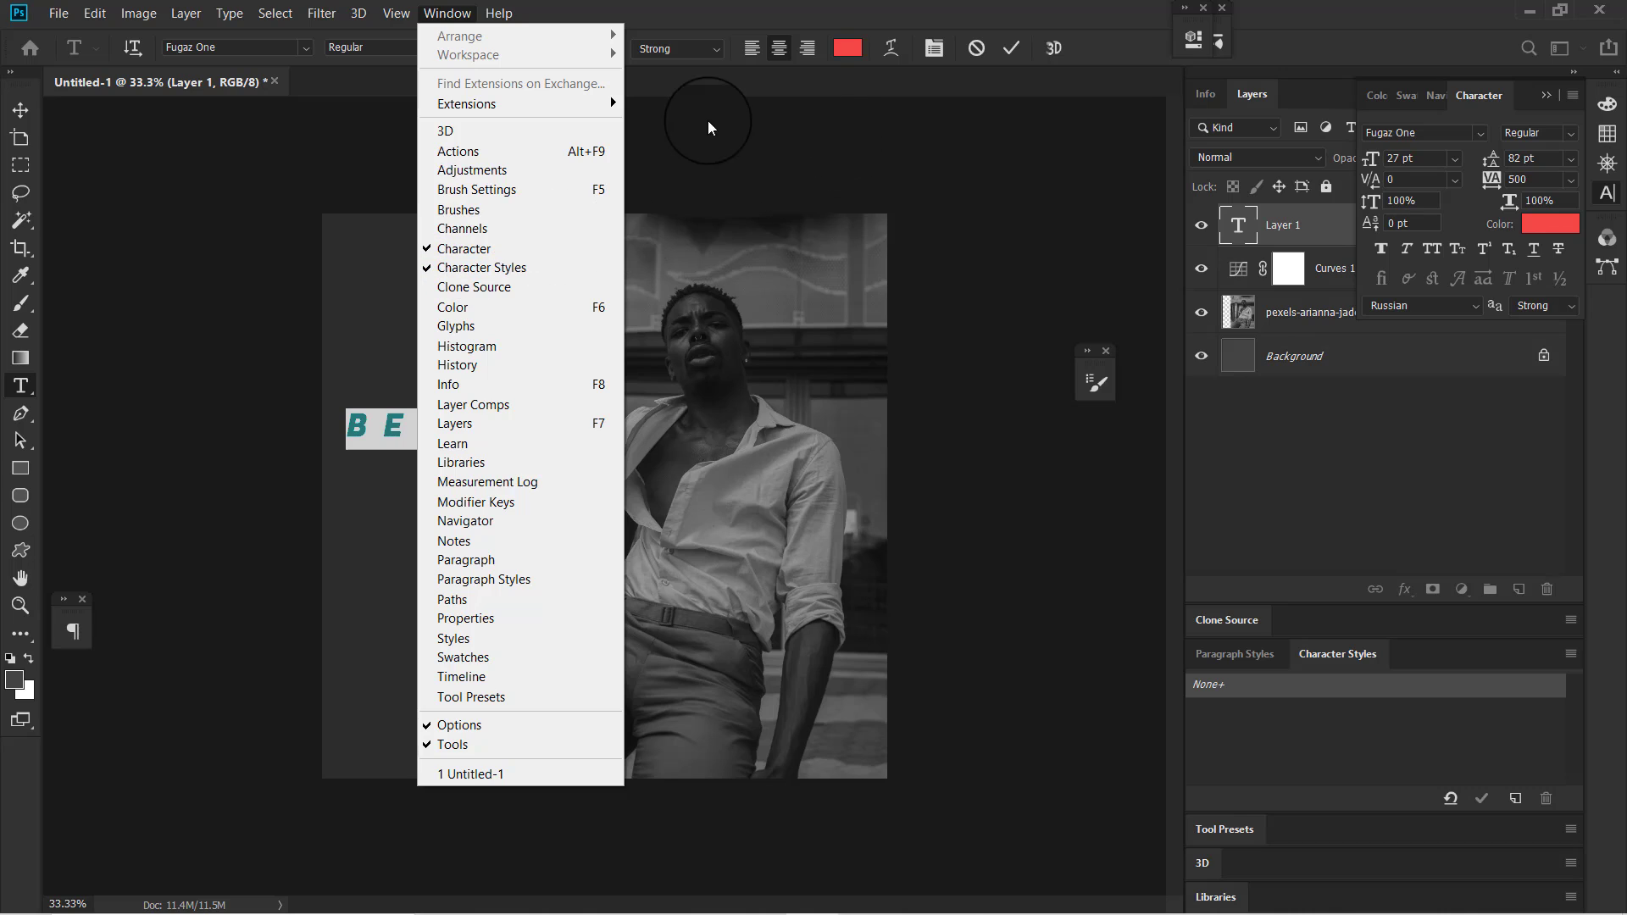
click(449, 14)
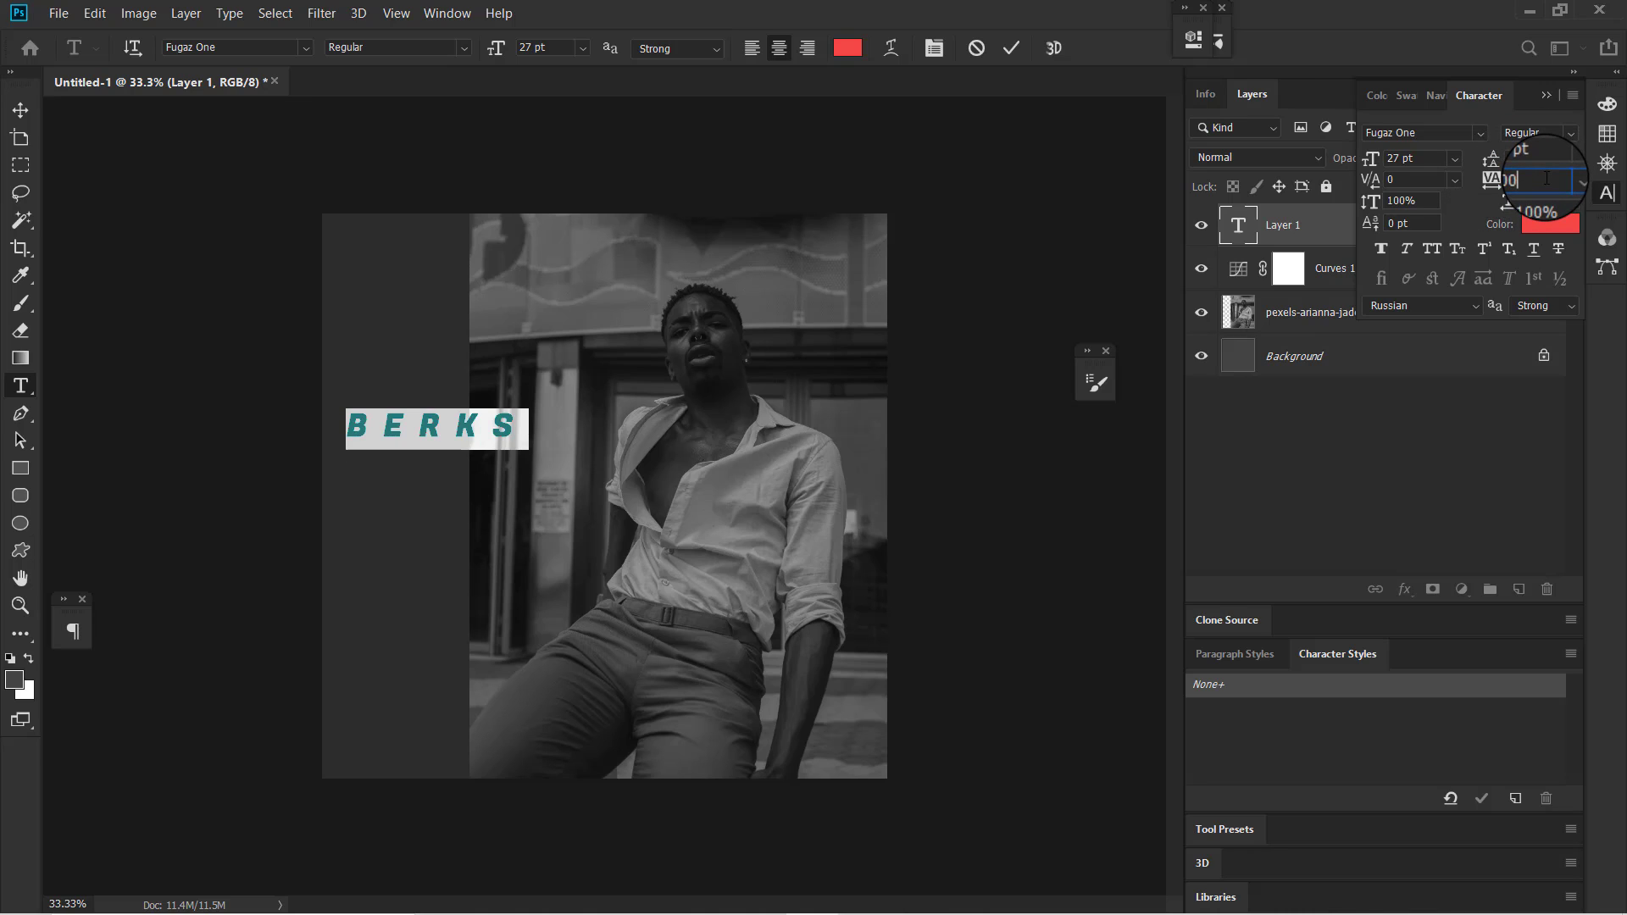
key(Down)
key(Down)
key(Down)
key(Down)
key(Down)
key(Down)
key(Down)
key(Down)
key(Down)
key(Down)
key(Down)
key(Down)
key(Down)
key(Down)
key(Down)
key(Down)
key(Down)
key(Down)
key(Down)
key(Down)
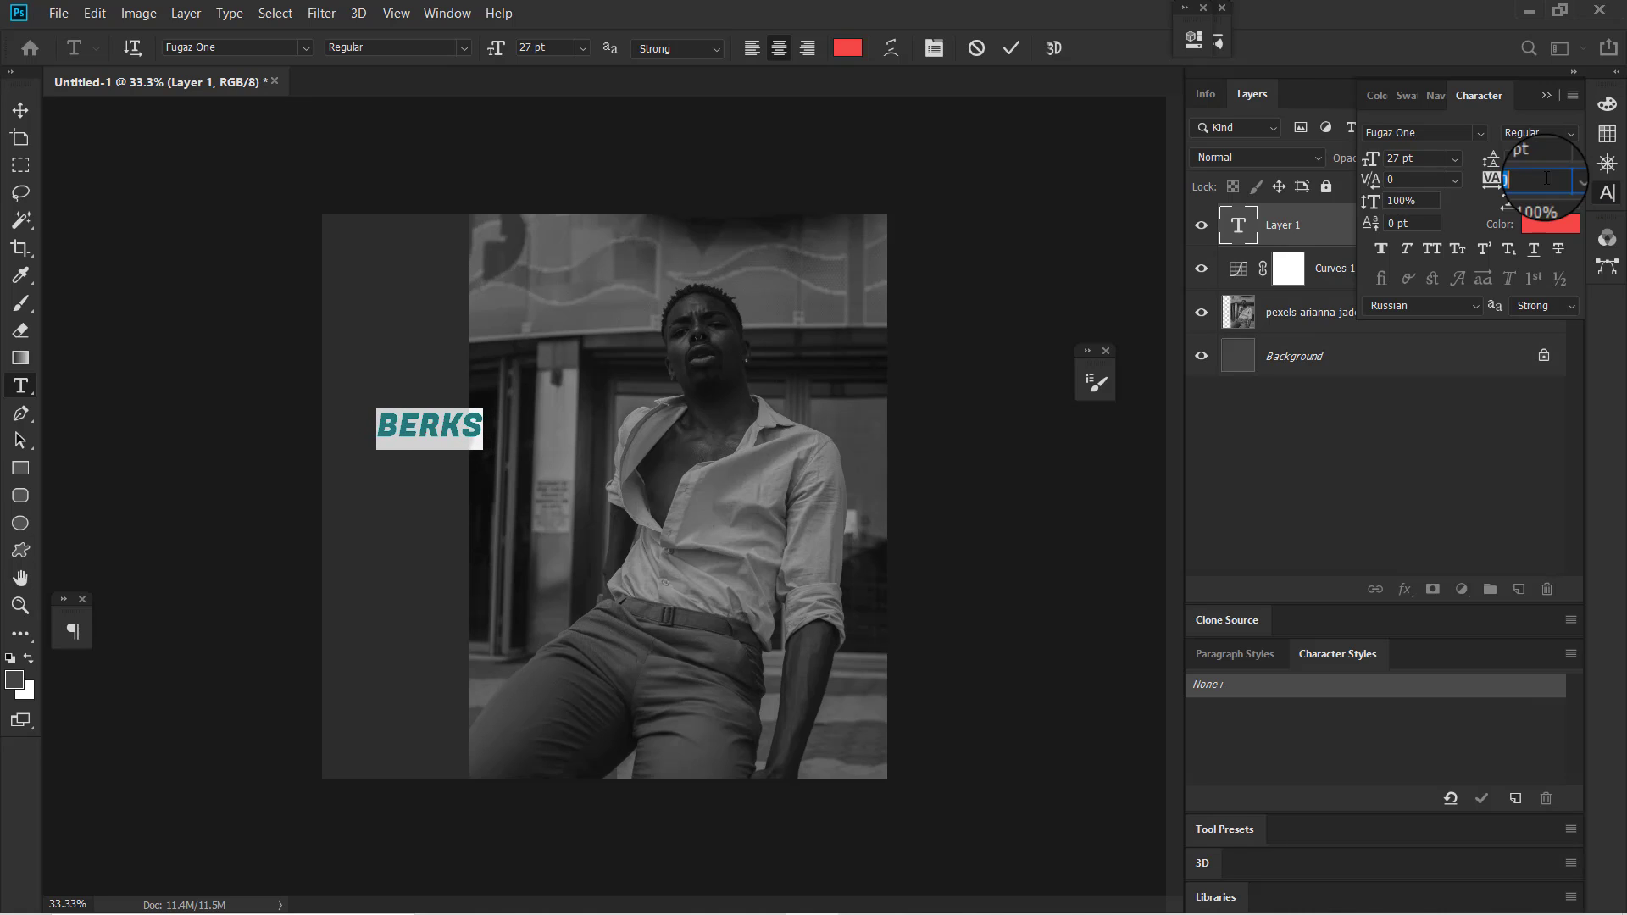
text(0)
key(Return)
text(-20)
key(Return)
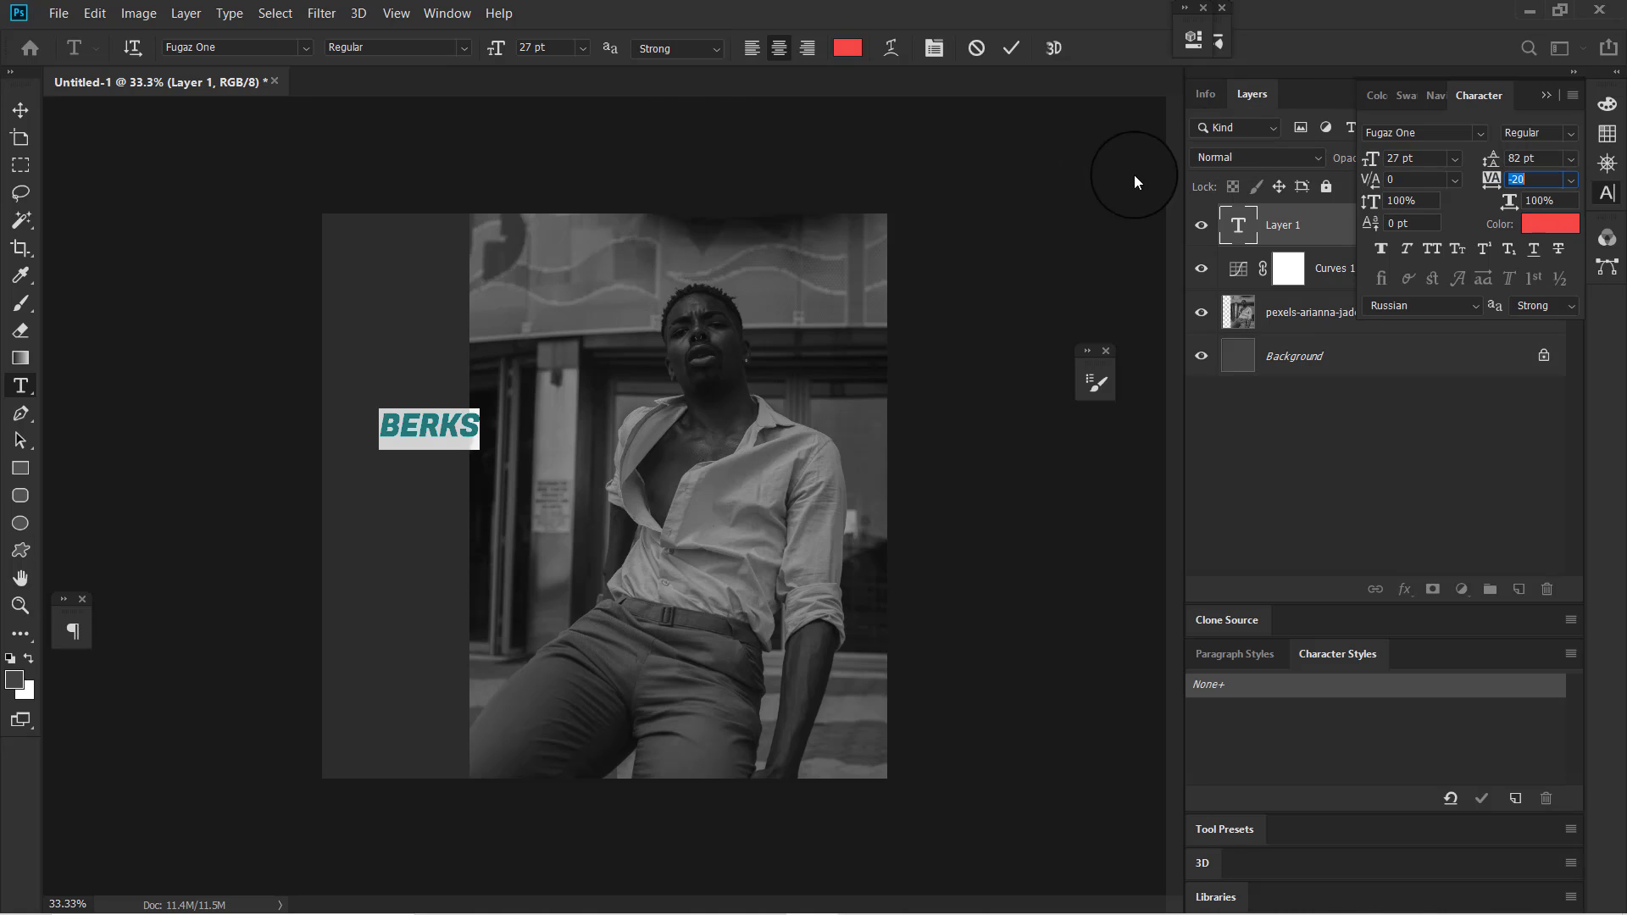
- Enlarge the BERKS text to 139 pt and position it so the first letter runs off the canvas's left edge
drag(502, 60, 583, 18)
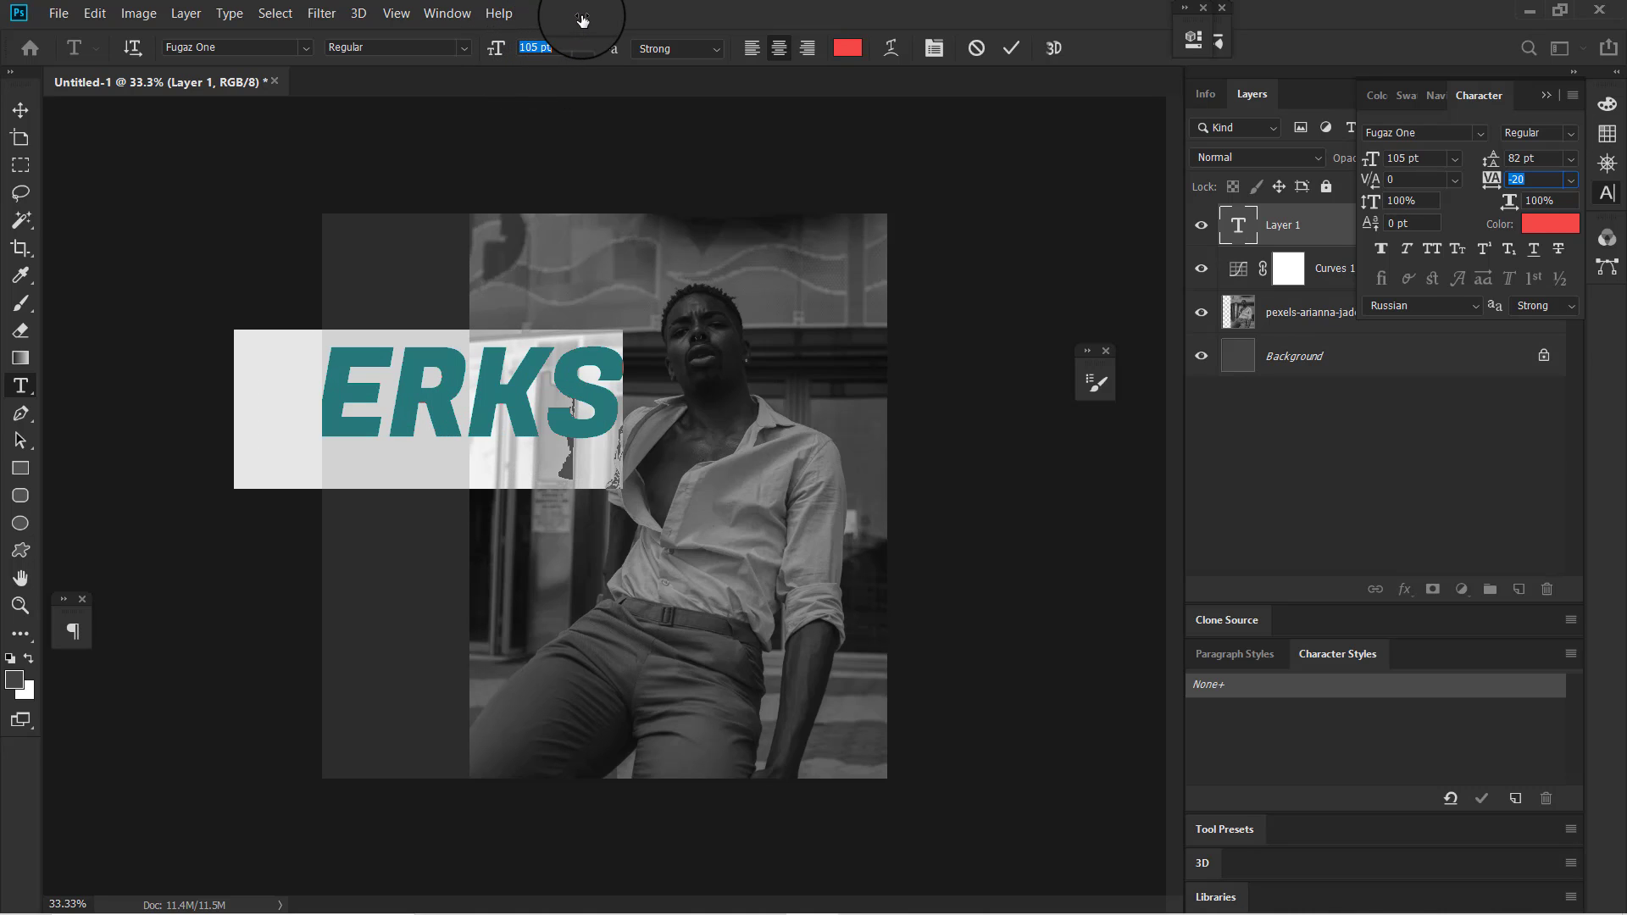
click(383, 597)
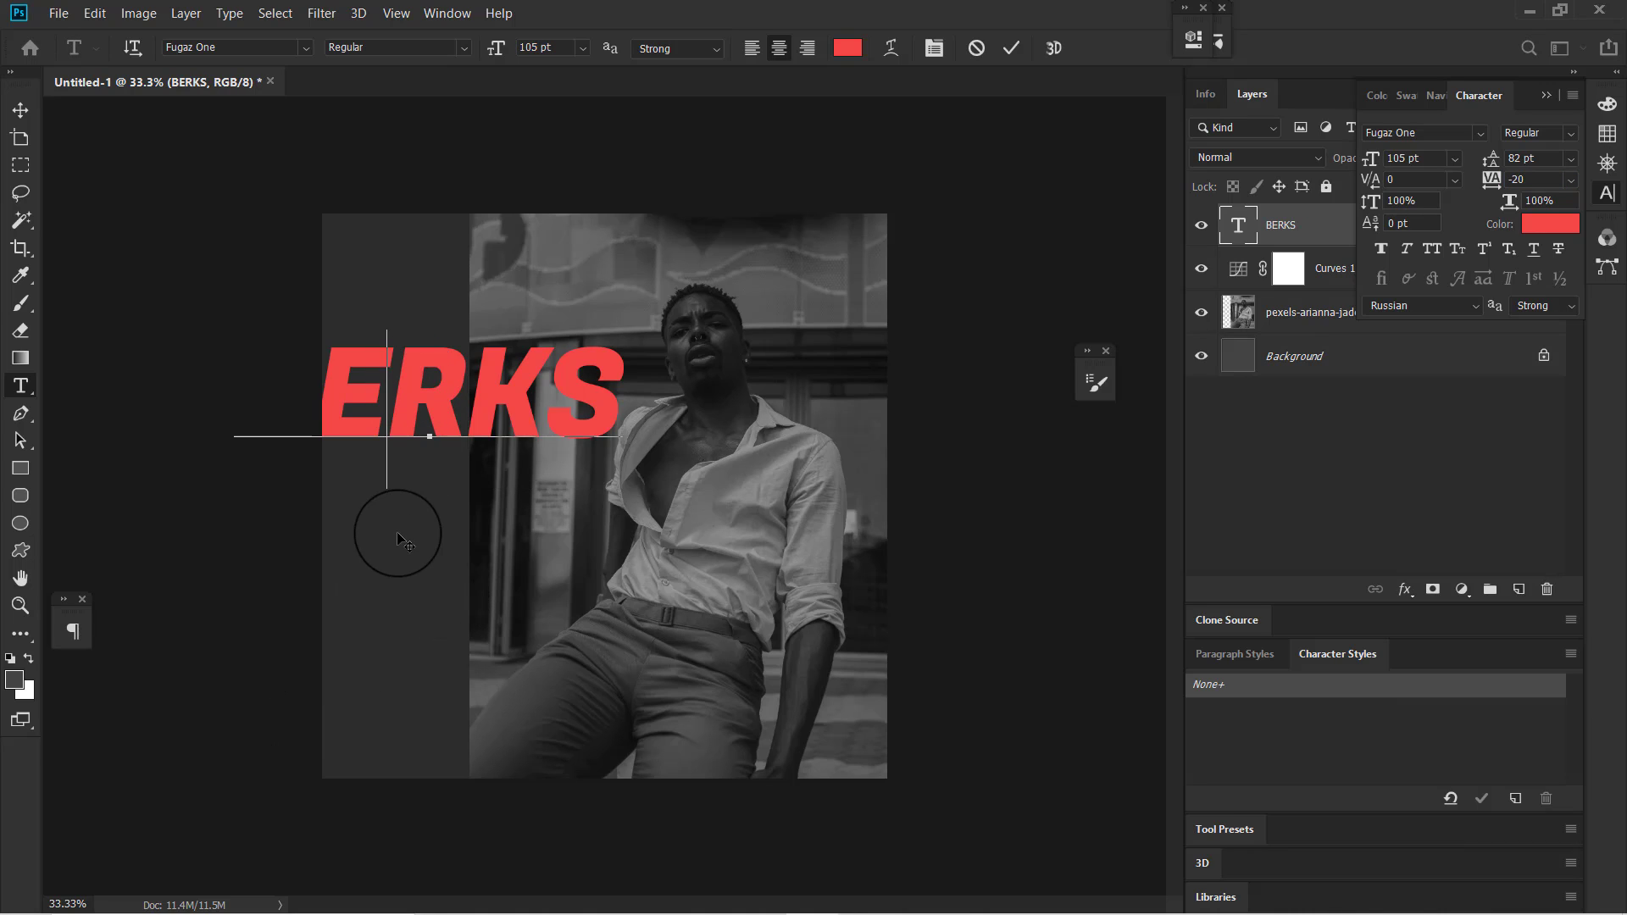
drag(399, 538, 465, 531)
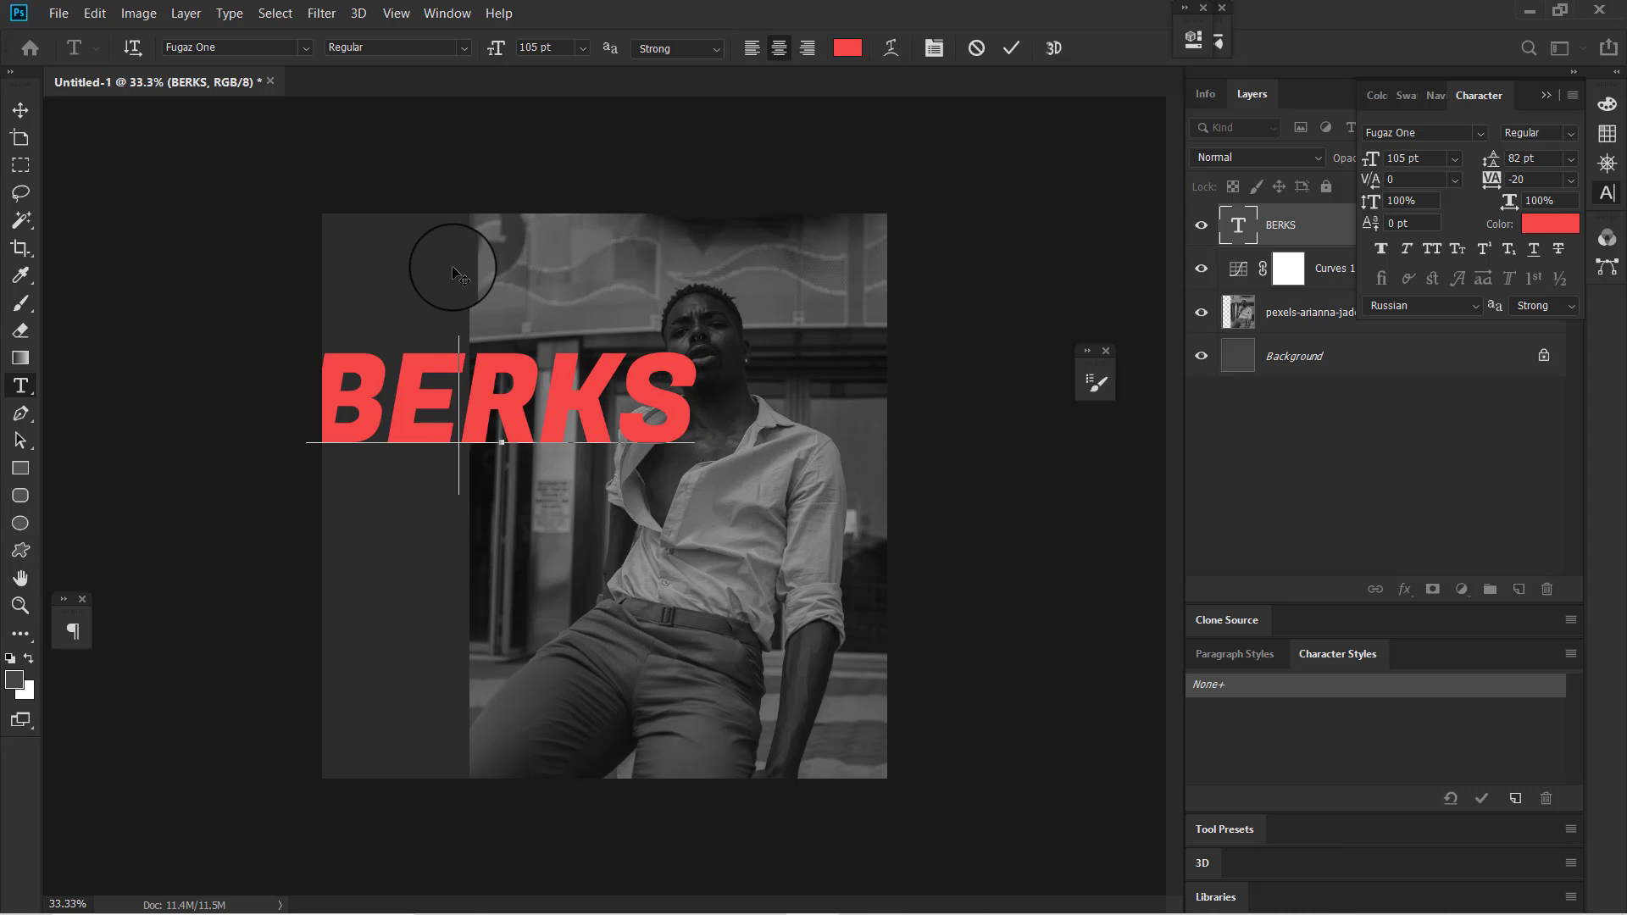
key(ctrl+a)
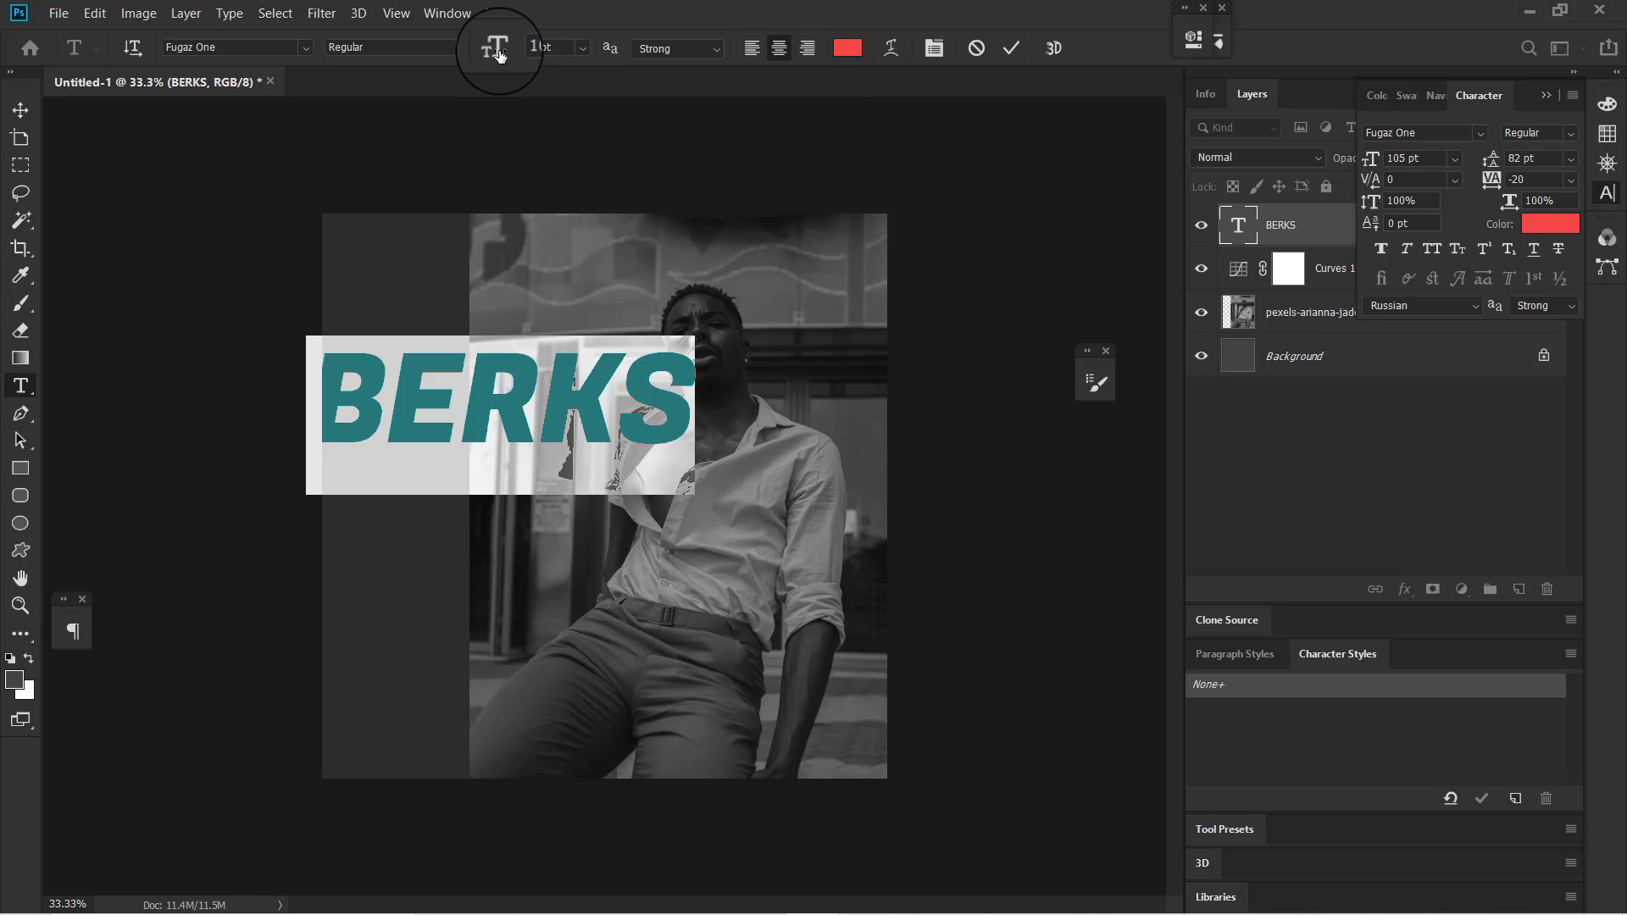
drag(498, 54, 518, 49)
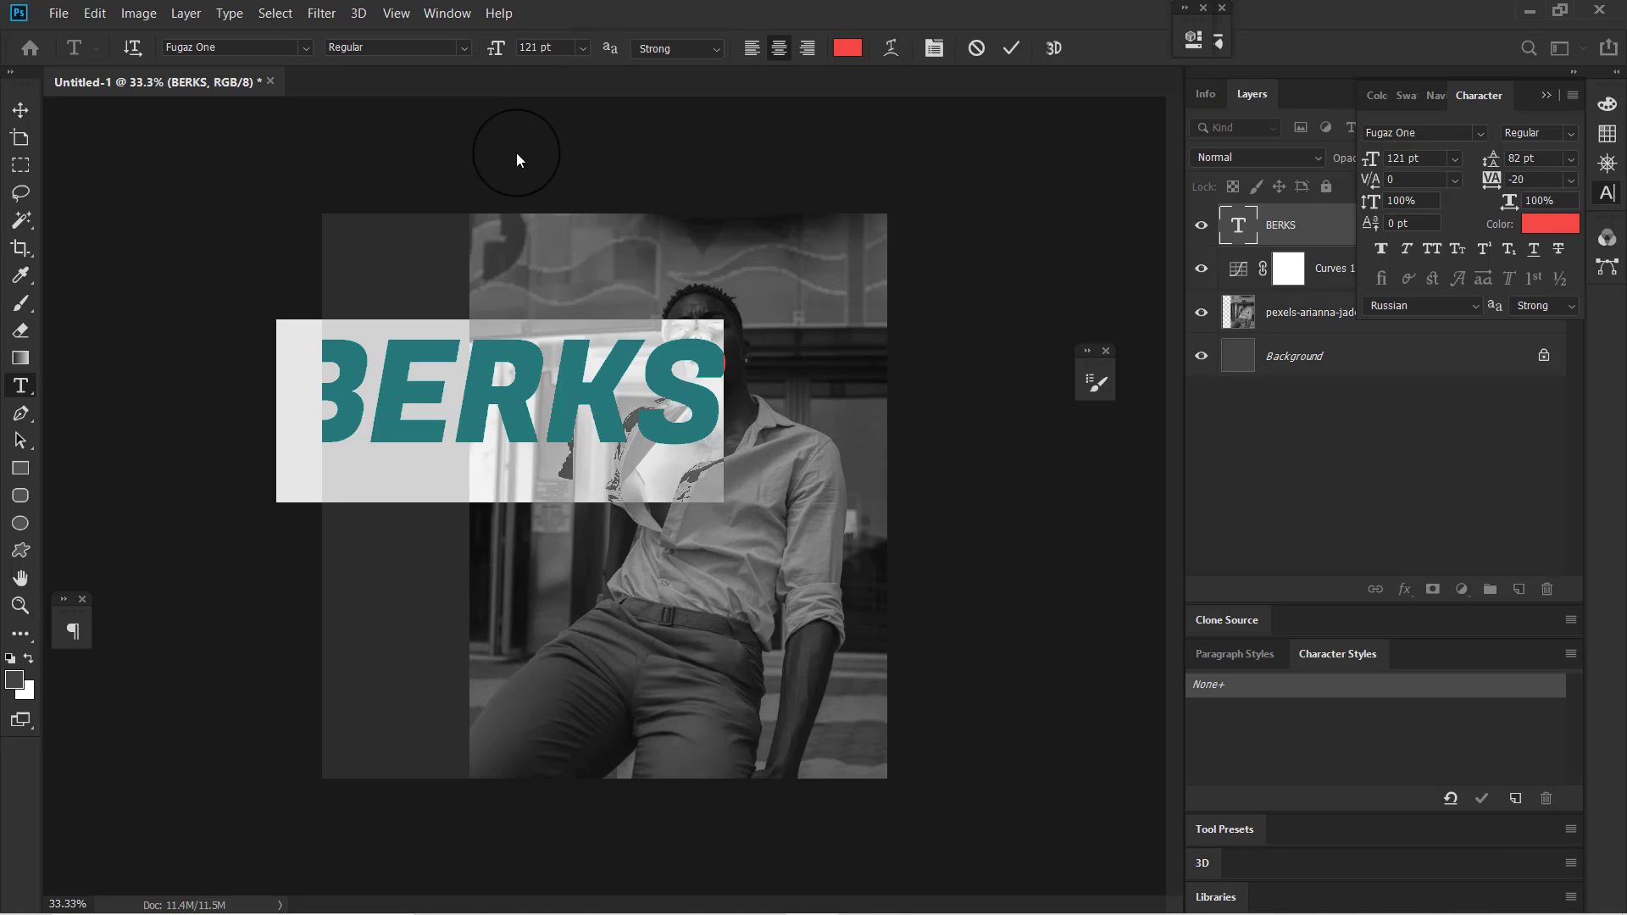
drag(498, 51, 509, 50)
drag(396, 556, 428, 579)
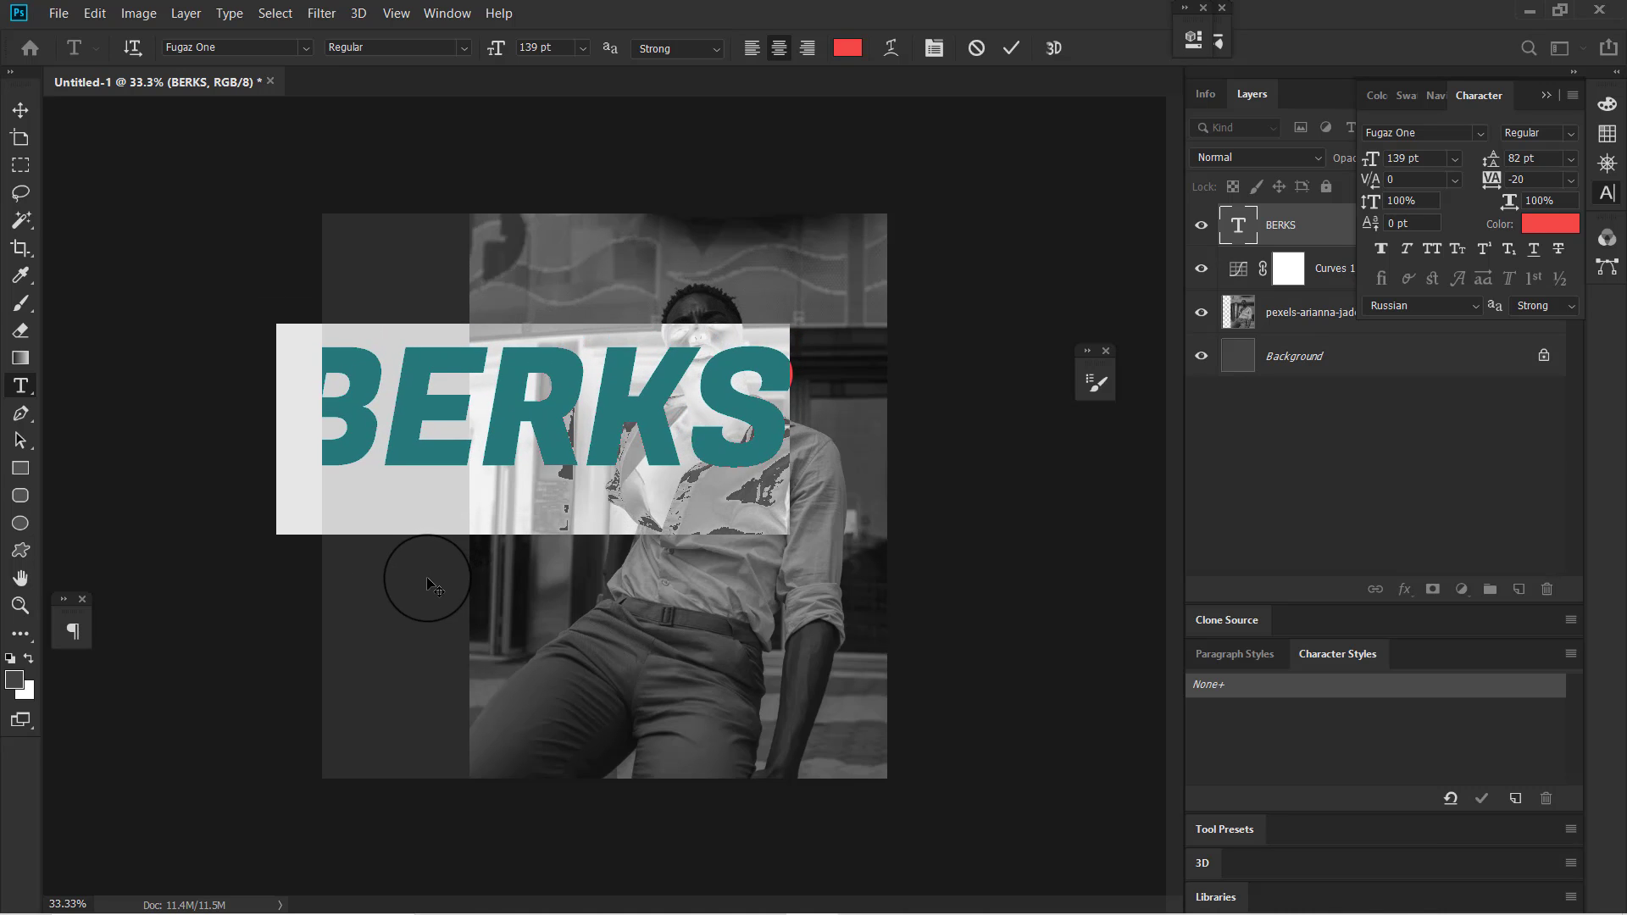
click(1008, 49)
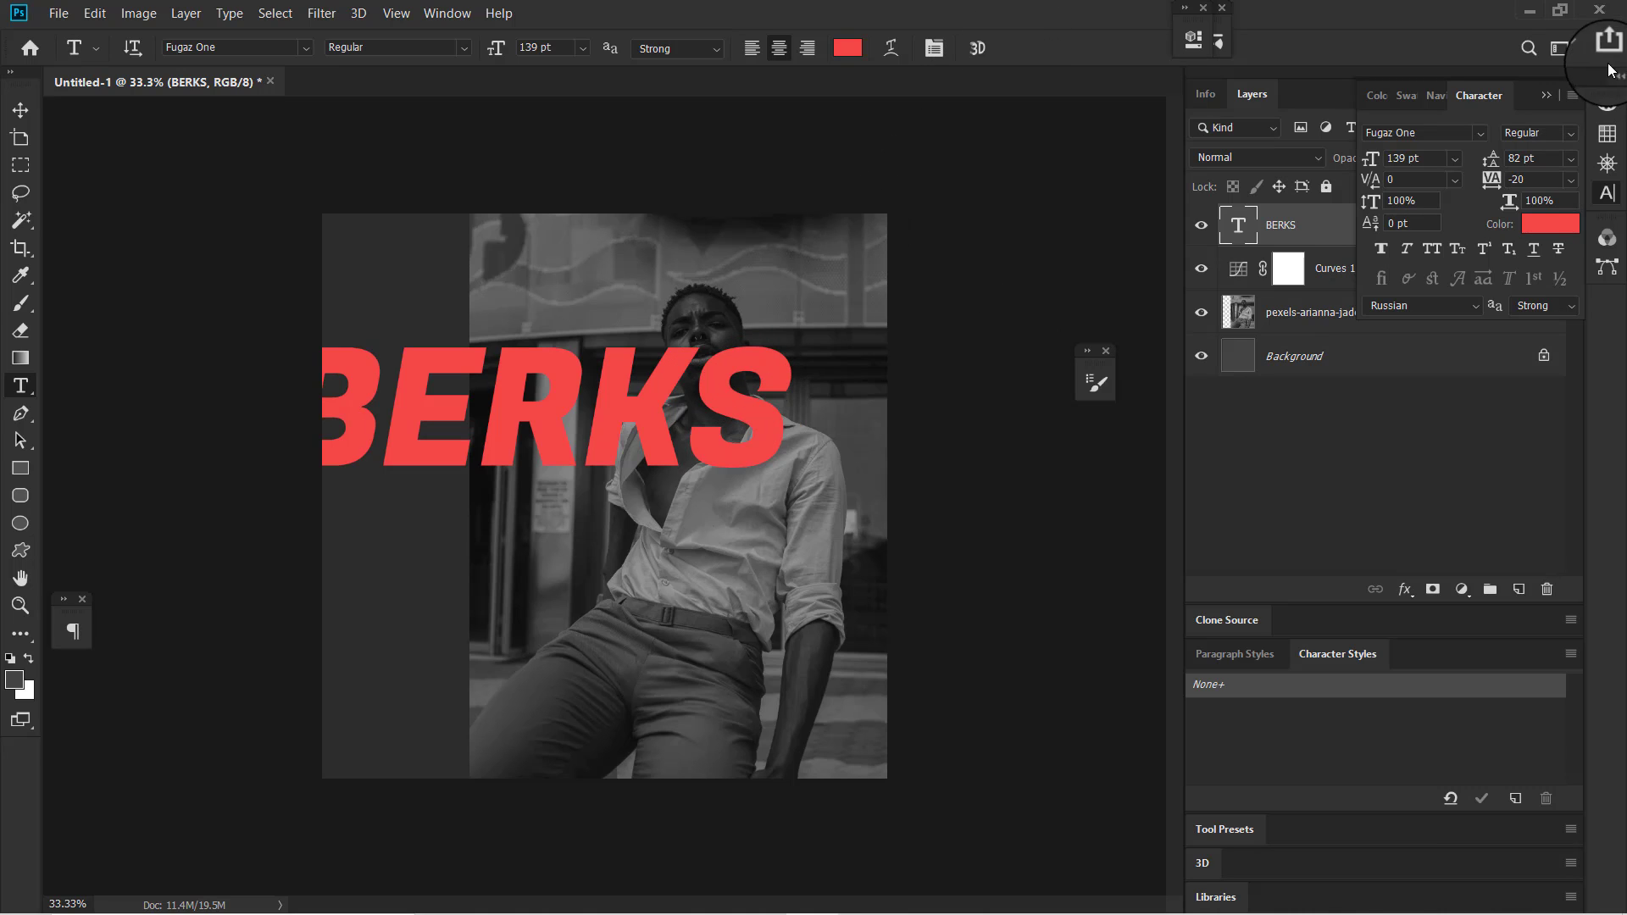
- Lower the BERKS layer's fill to 0% and deselect the layer
click(1545, 95)
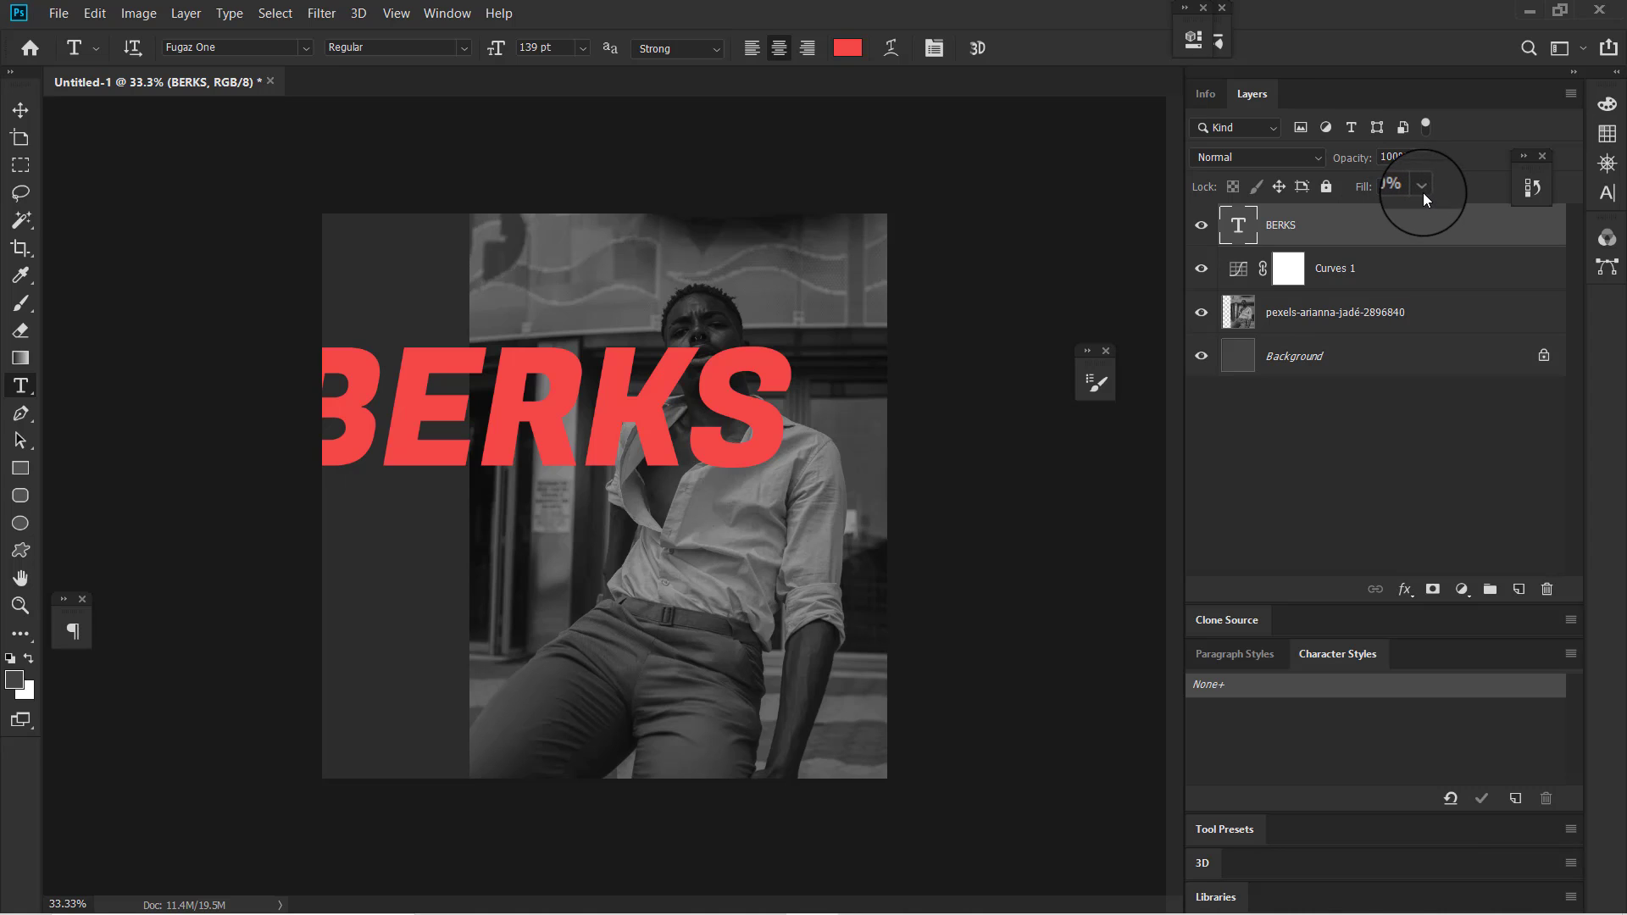
click(1421, 188)
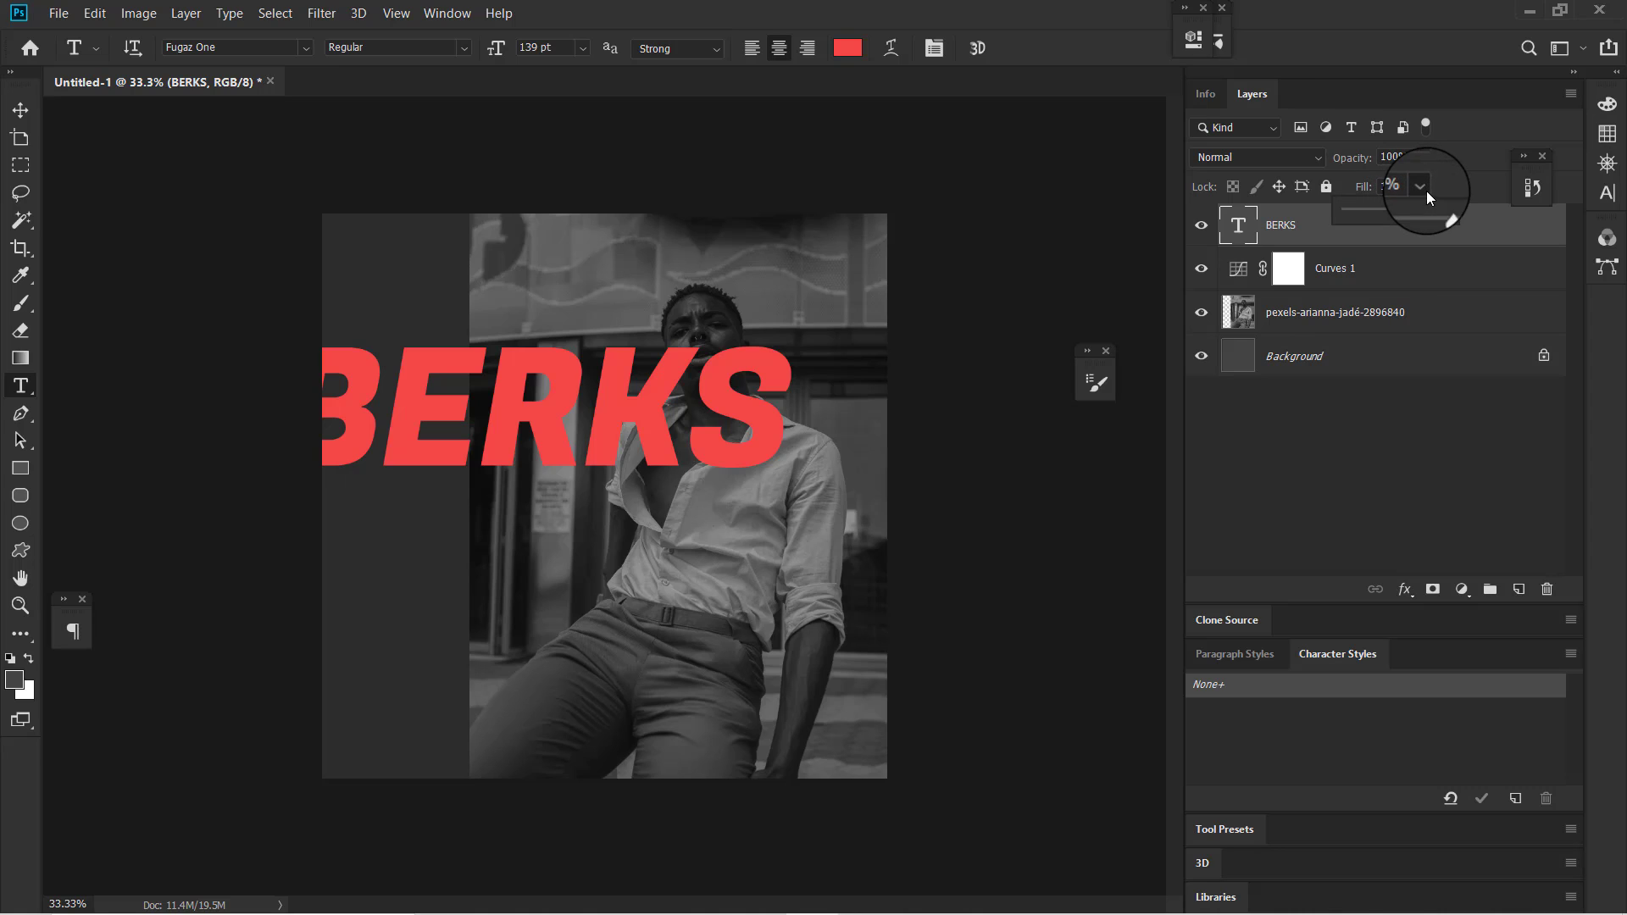
drag(1445, 211, 1207, 227)
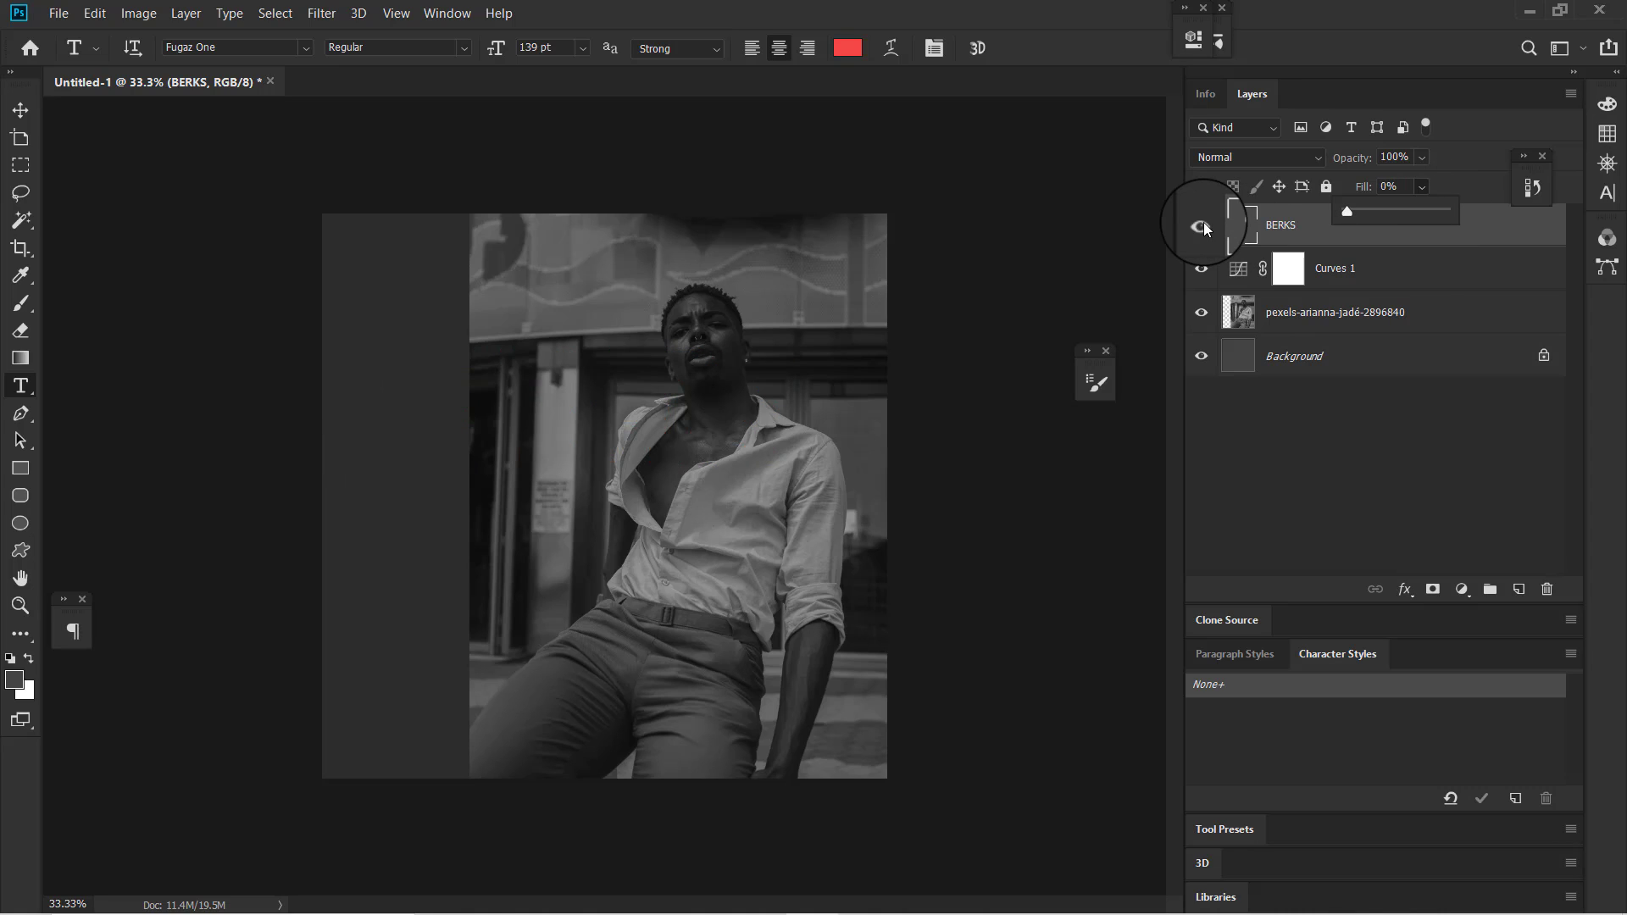
click(1331, 404)
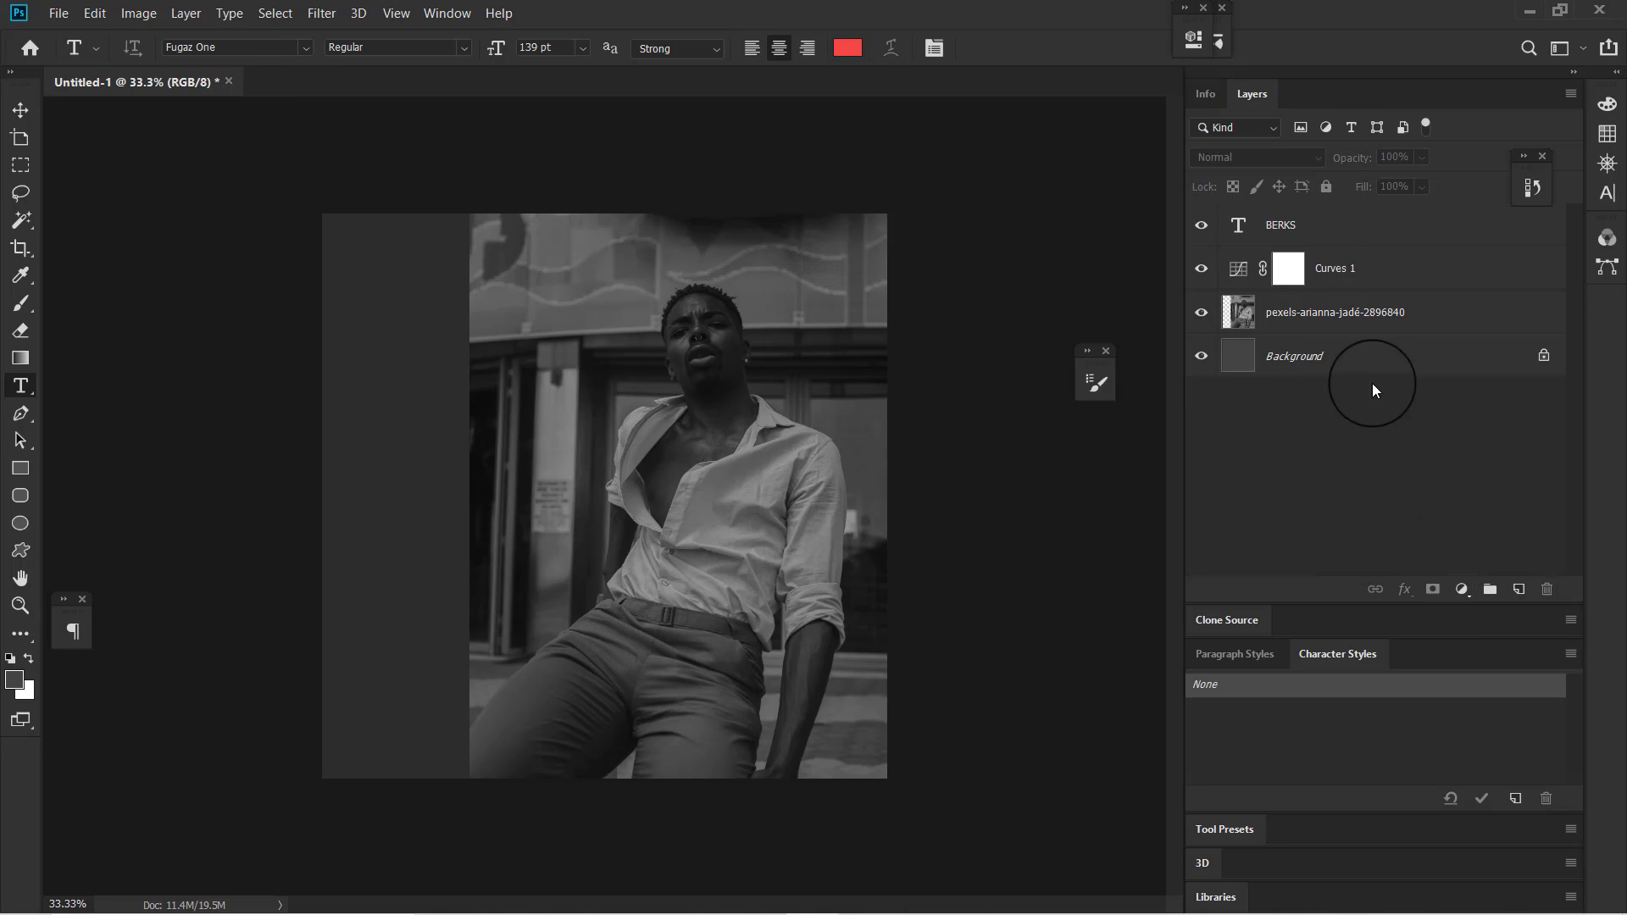
- Add a Stroke effect to the BERKS layer: 2 px, Outside position, 100% opacity, white (ffffff)
click(1303, 235)
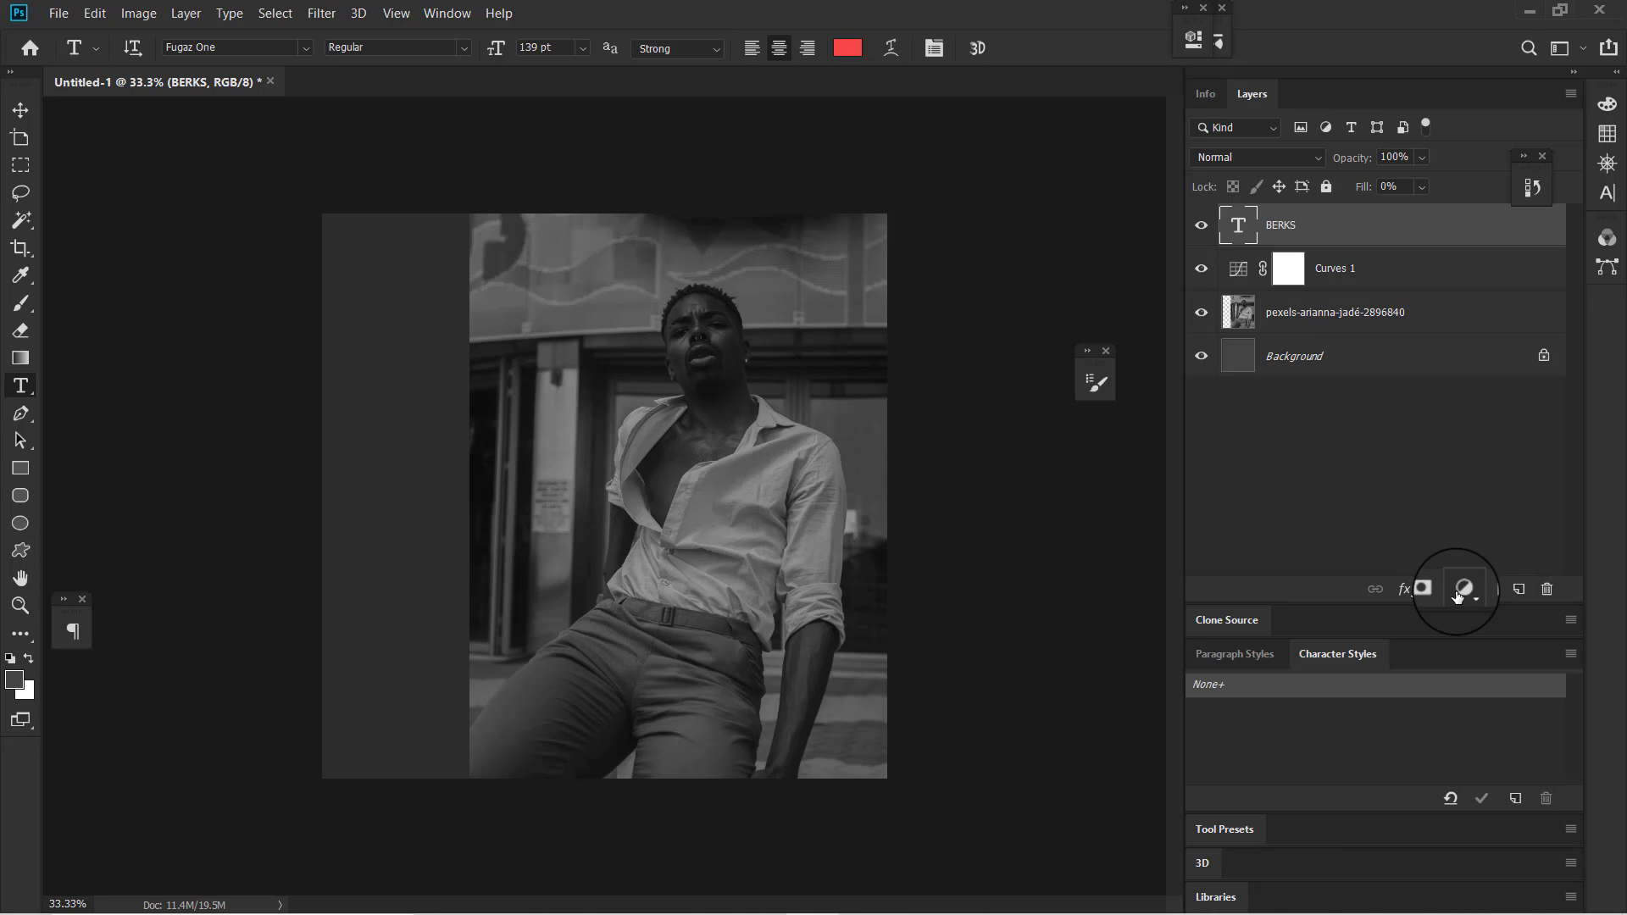
click(1404, 593)
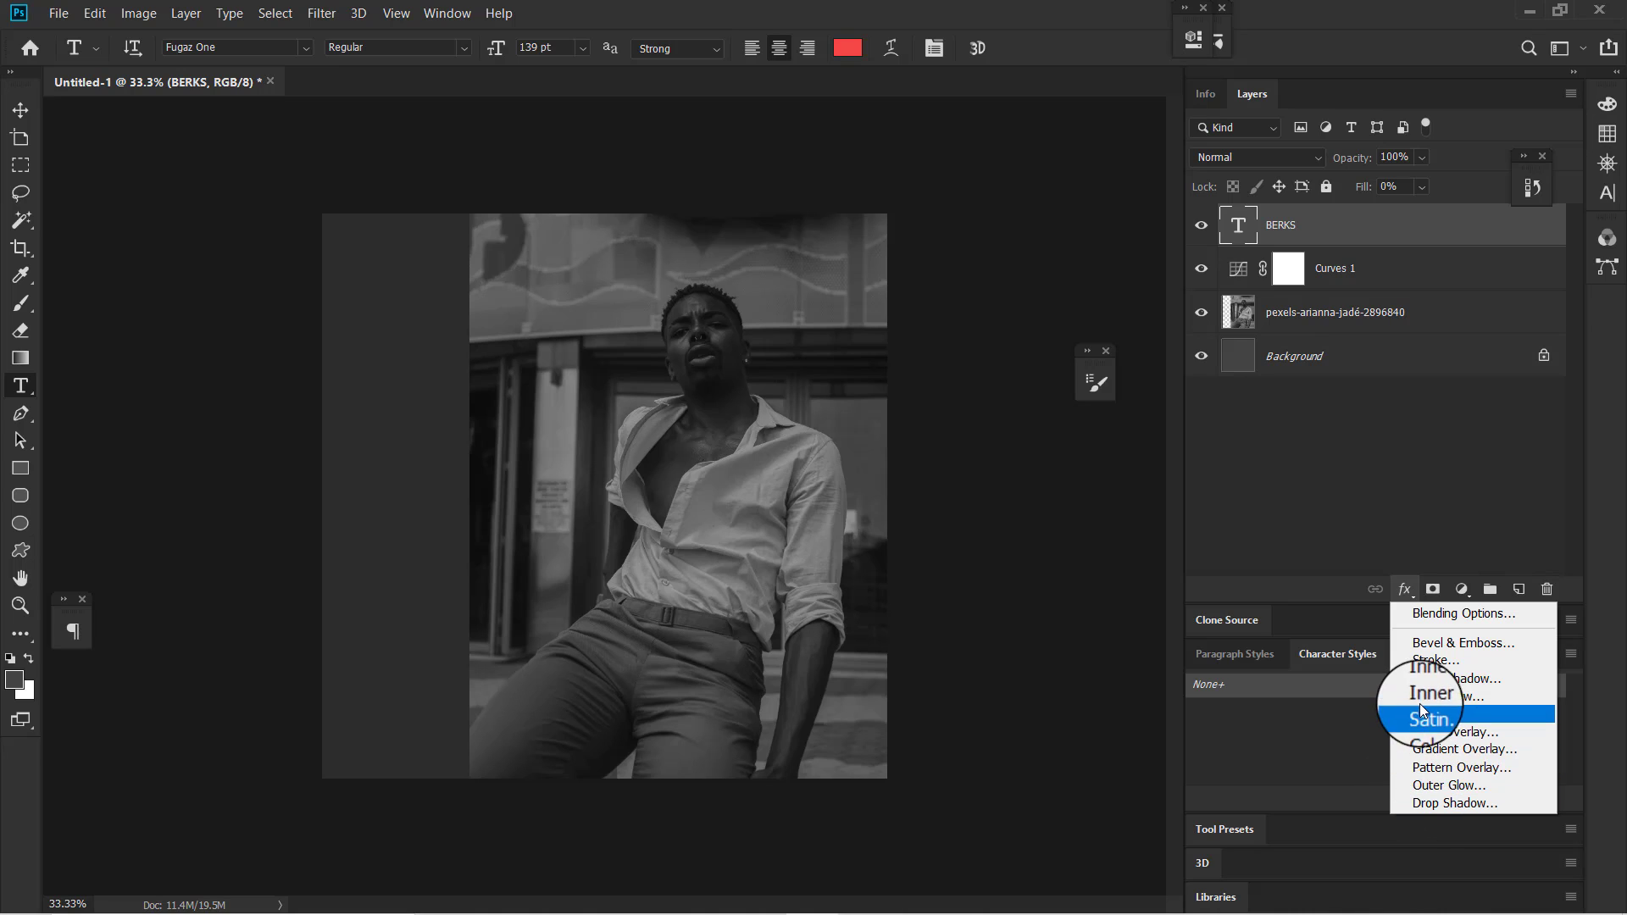
click(1422, 663)
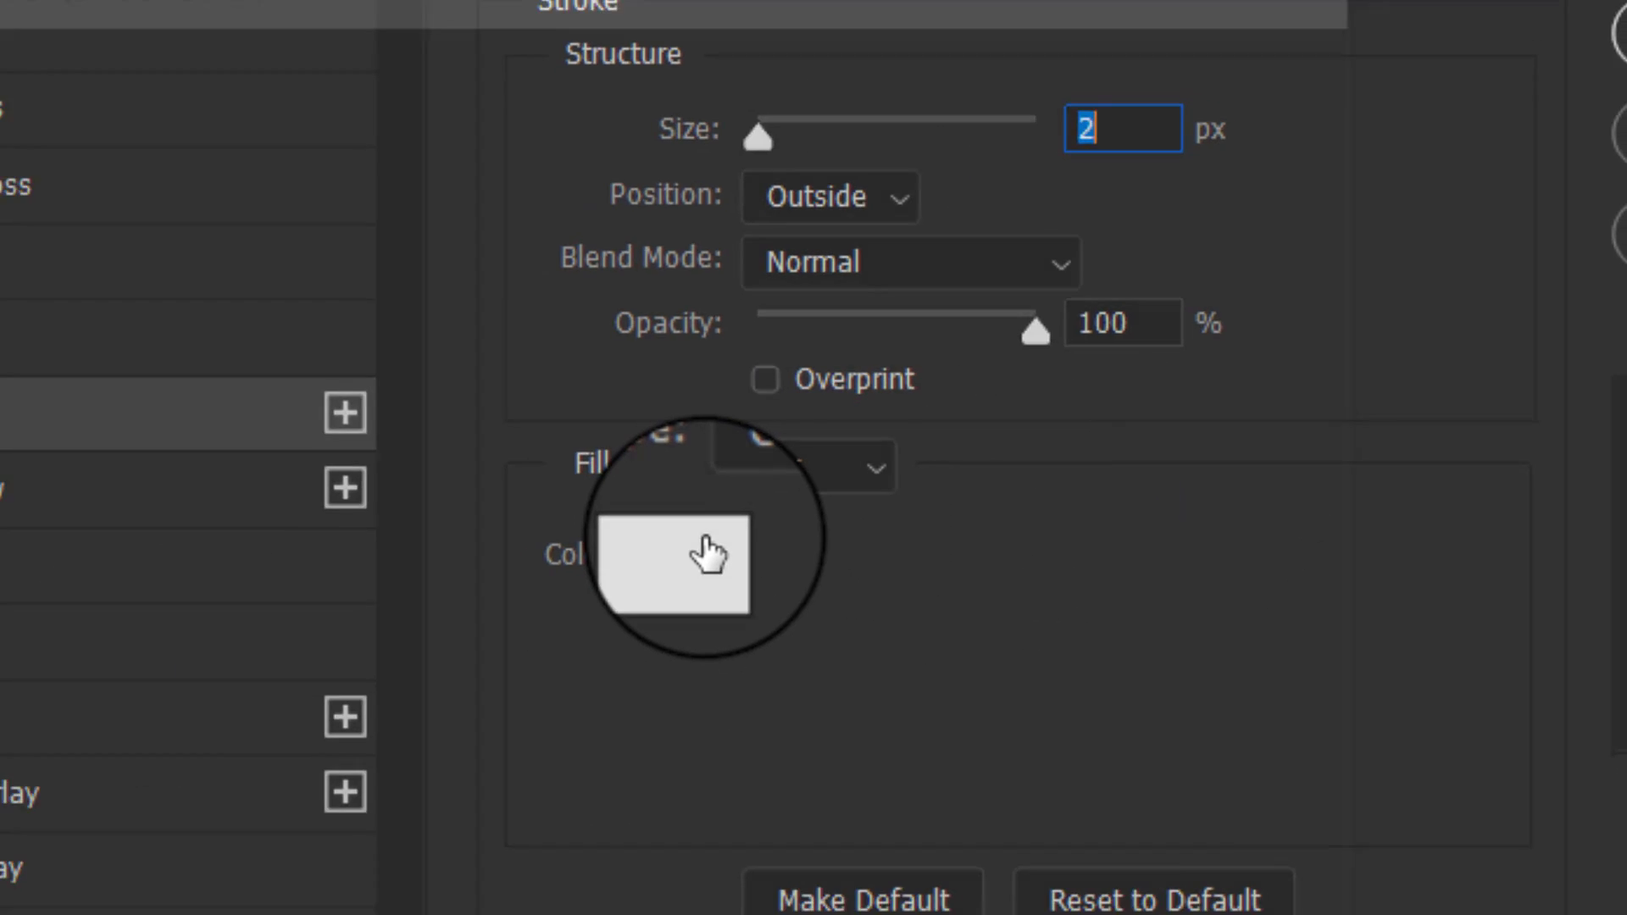
click(708, 555)
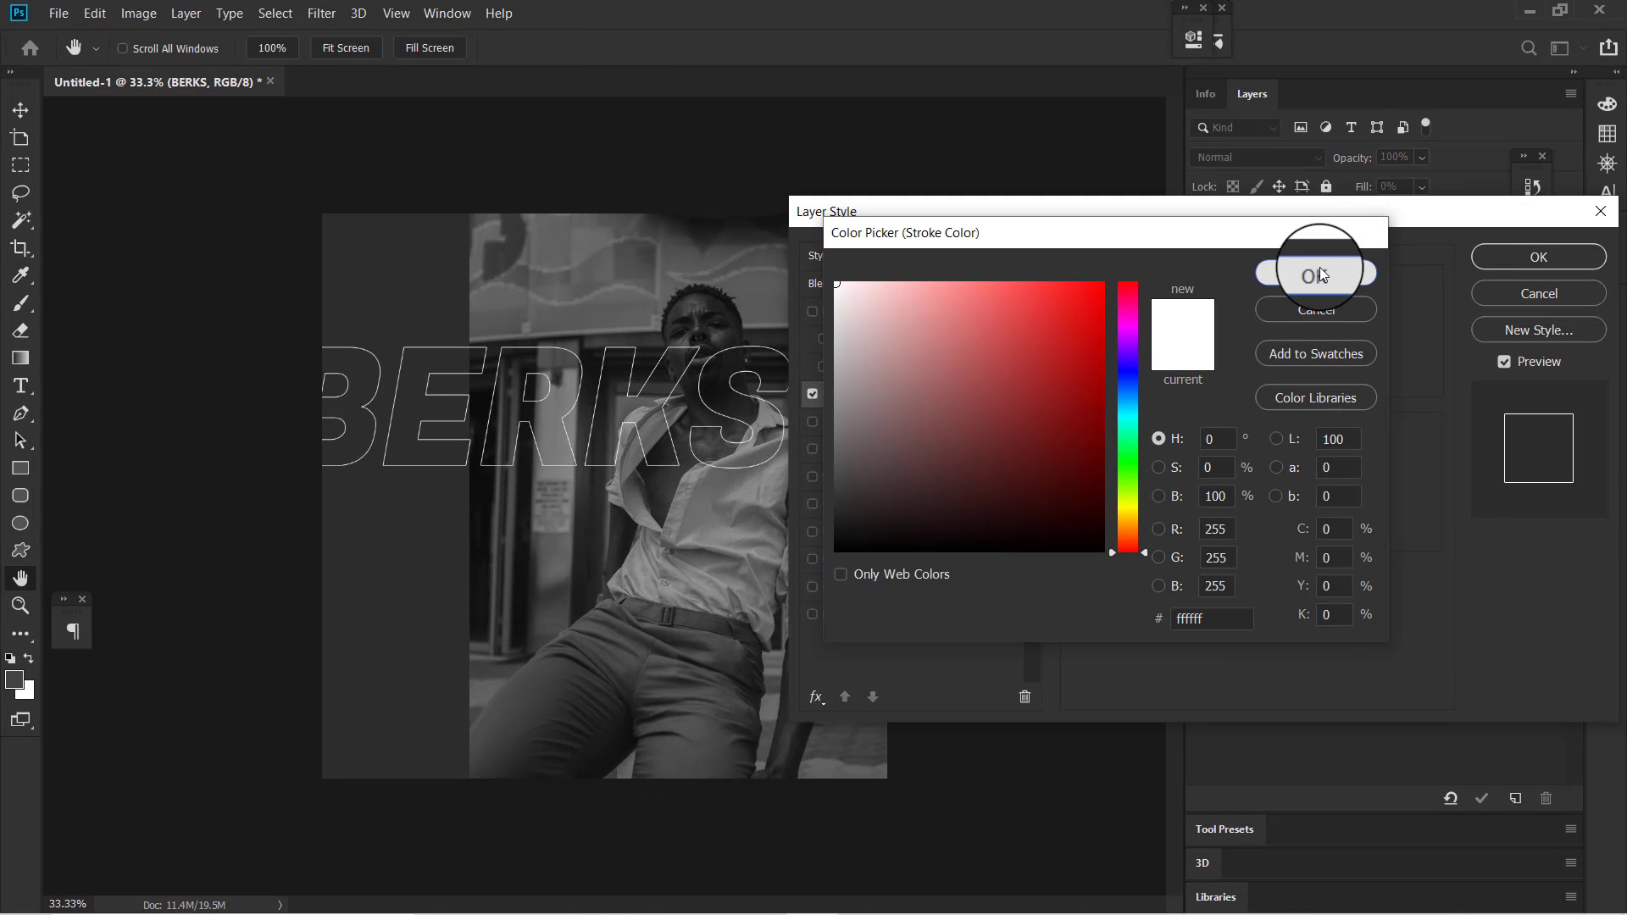
click(1319, 267)
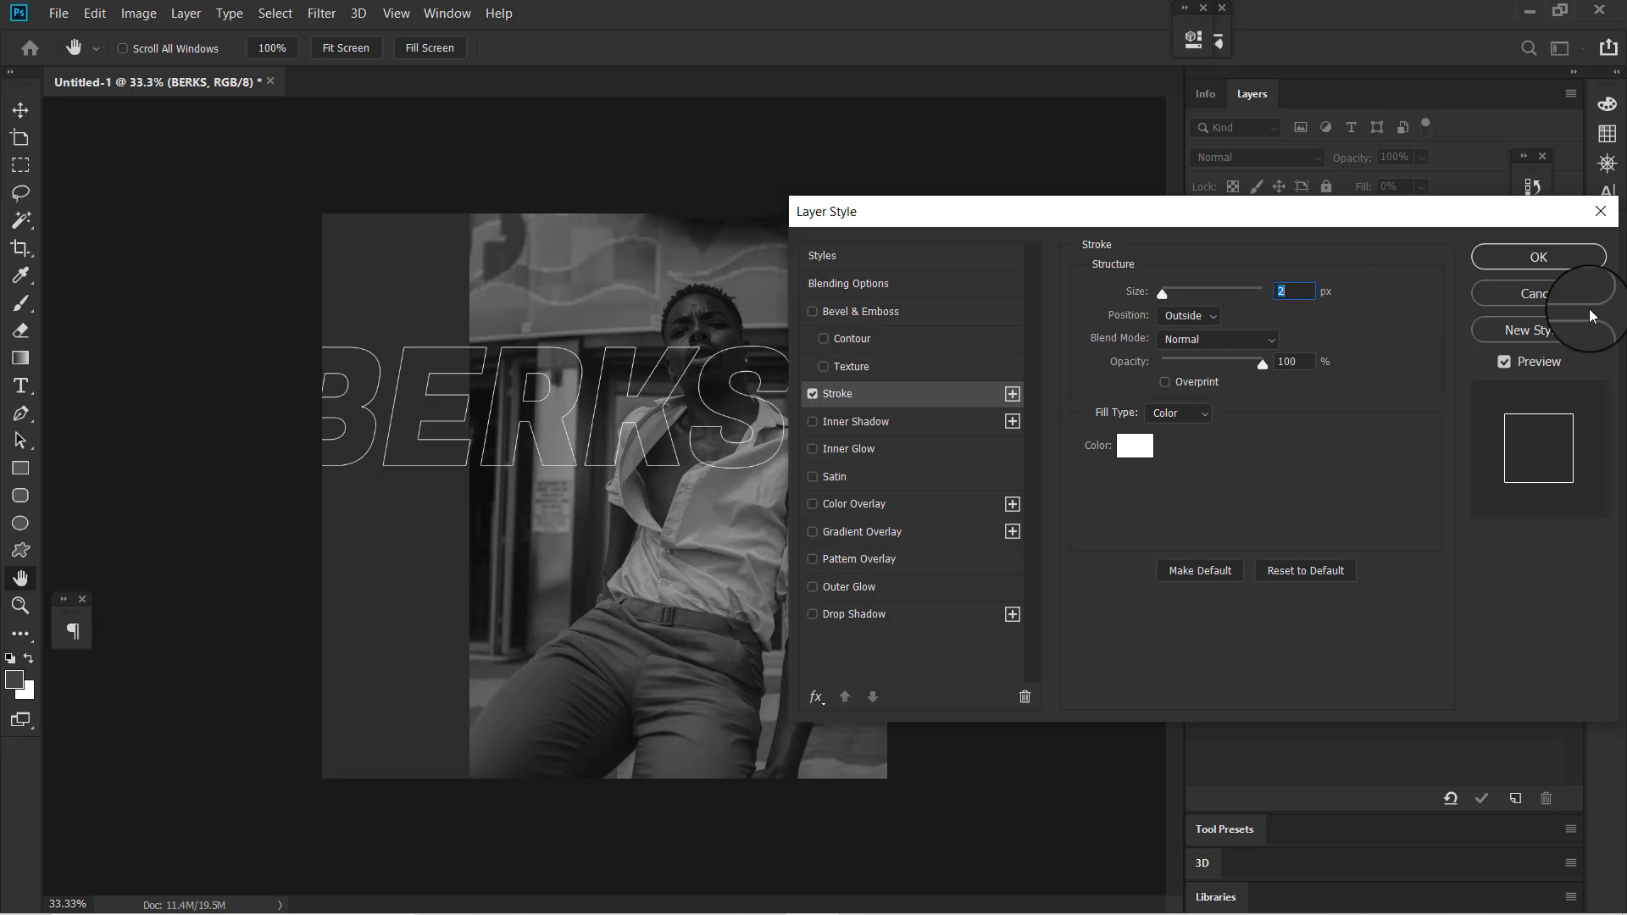
click(1536, 259)
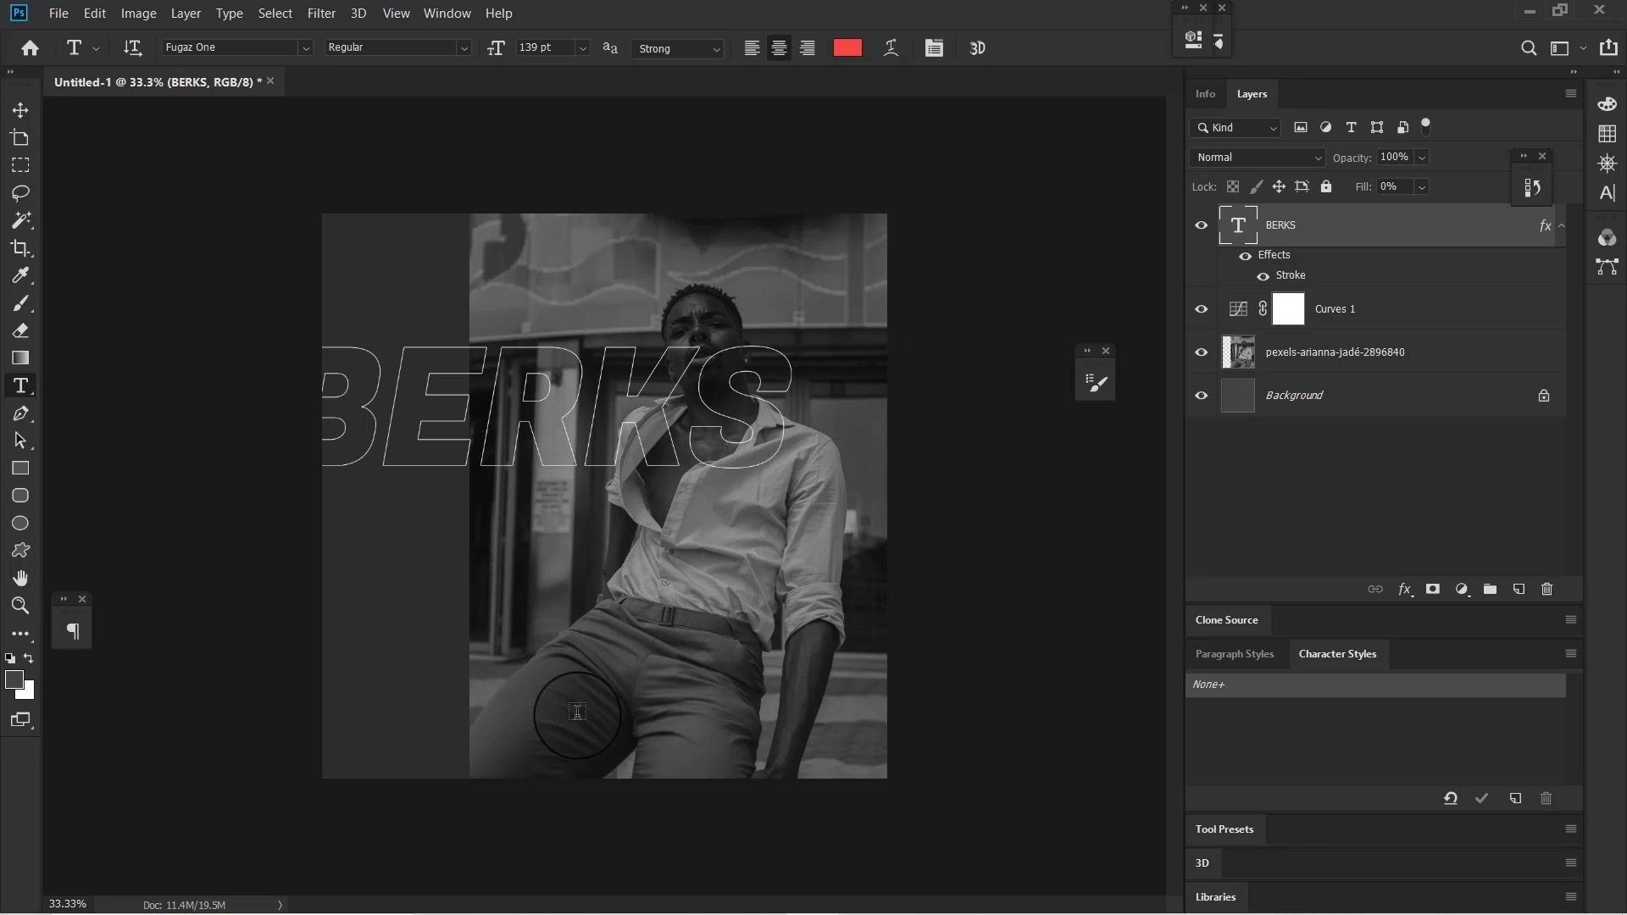
- Switch to the Photos app to examine the finished reference Urban Design 1.jpg, and return to the Photoshop document
mouse_move(725, 913)
click(867, 892)
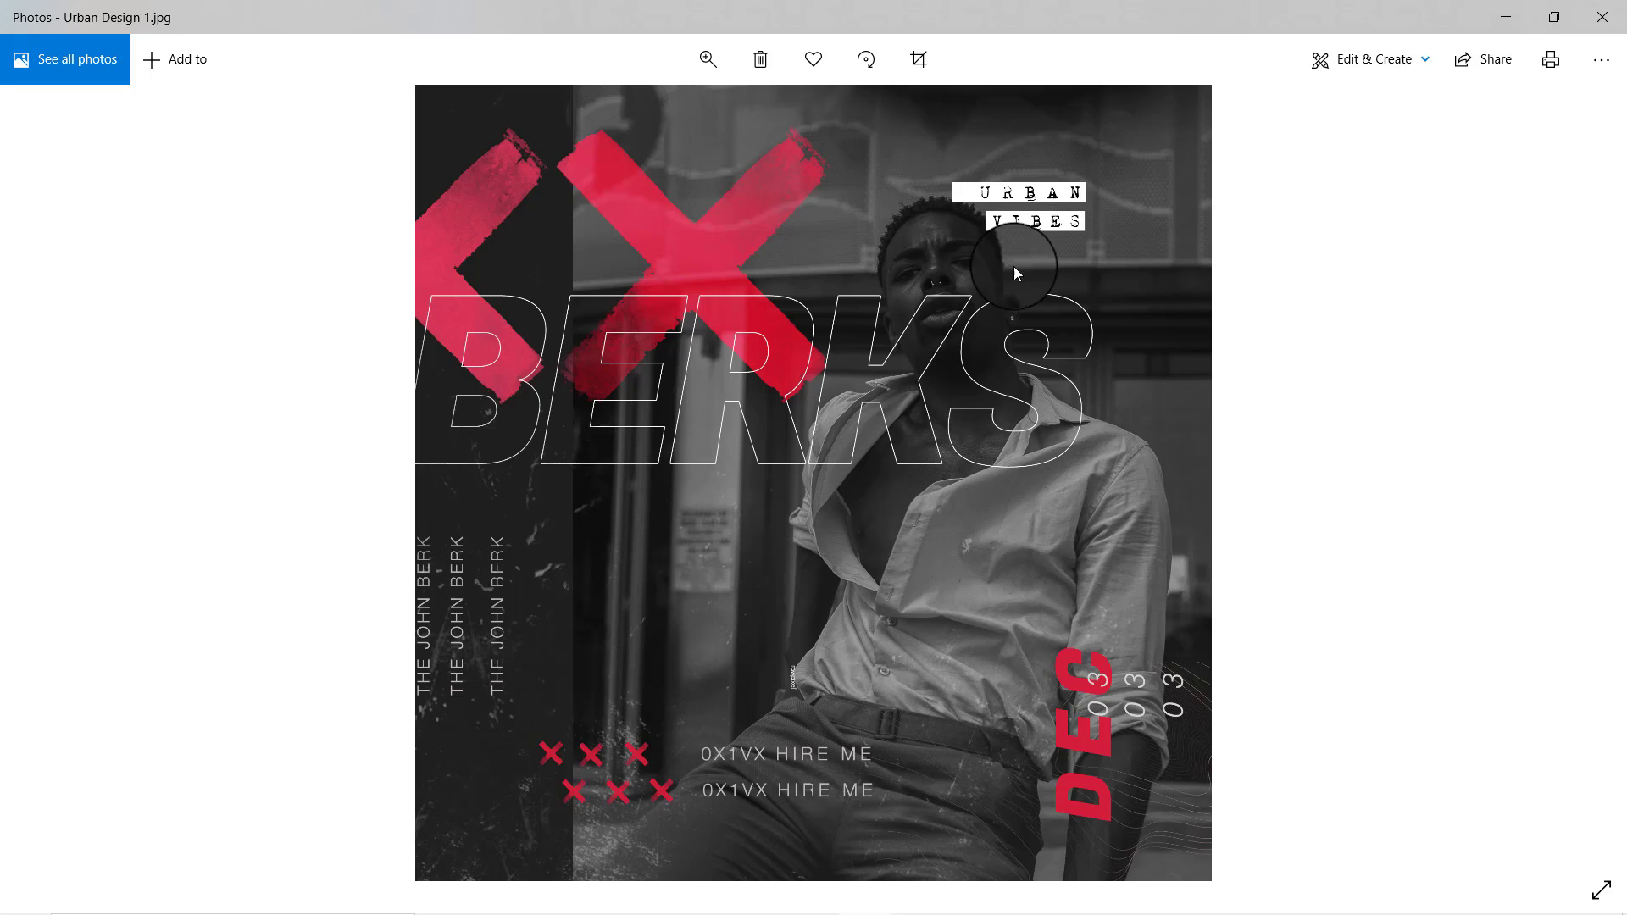
click(1508, 15)
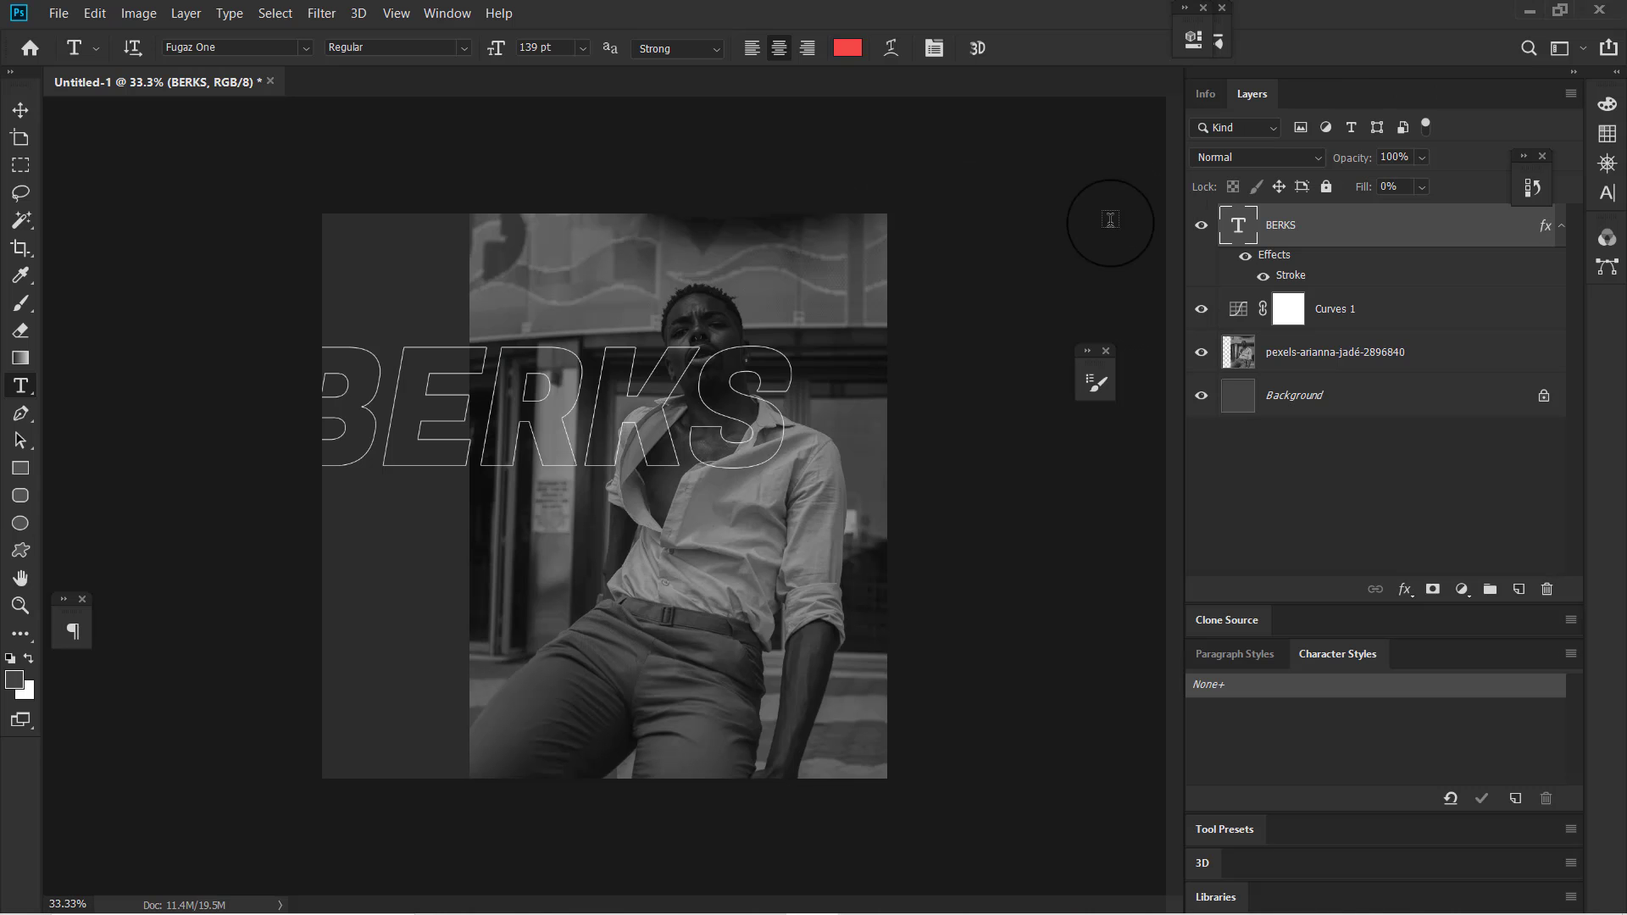
- Draw a rectangle about 439 × 59 px over the top of the man's head and fill it white
key(u)
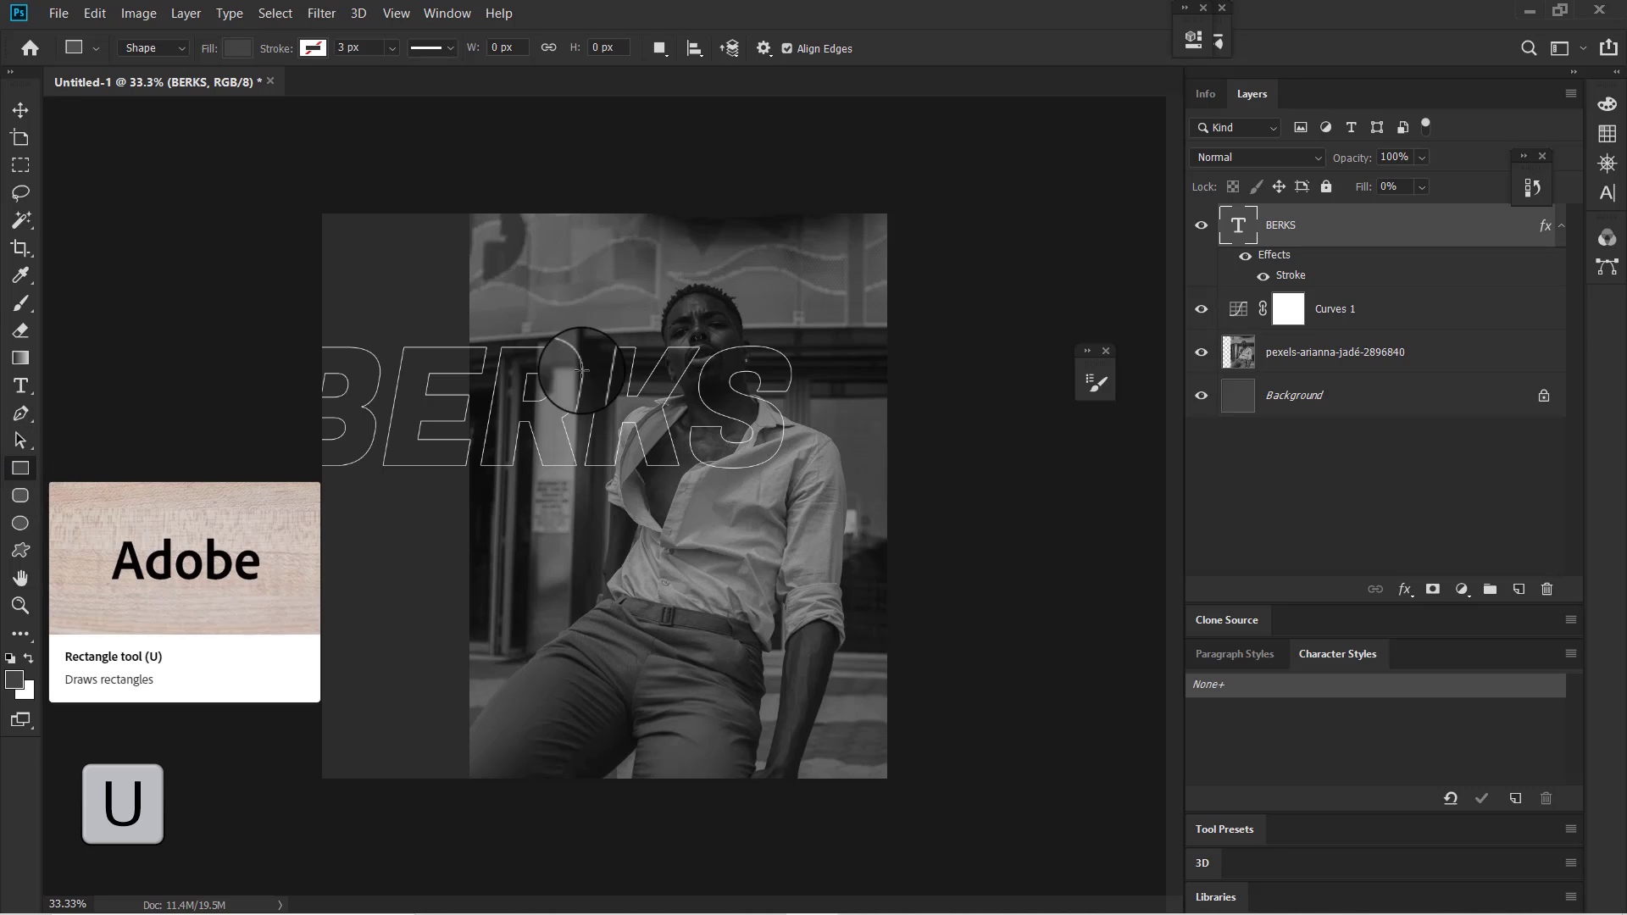
drag(655, 280, 780, 295)
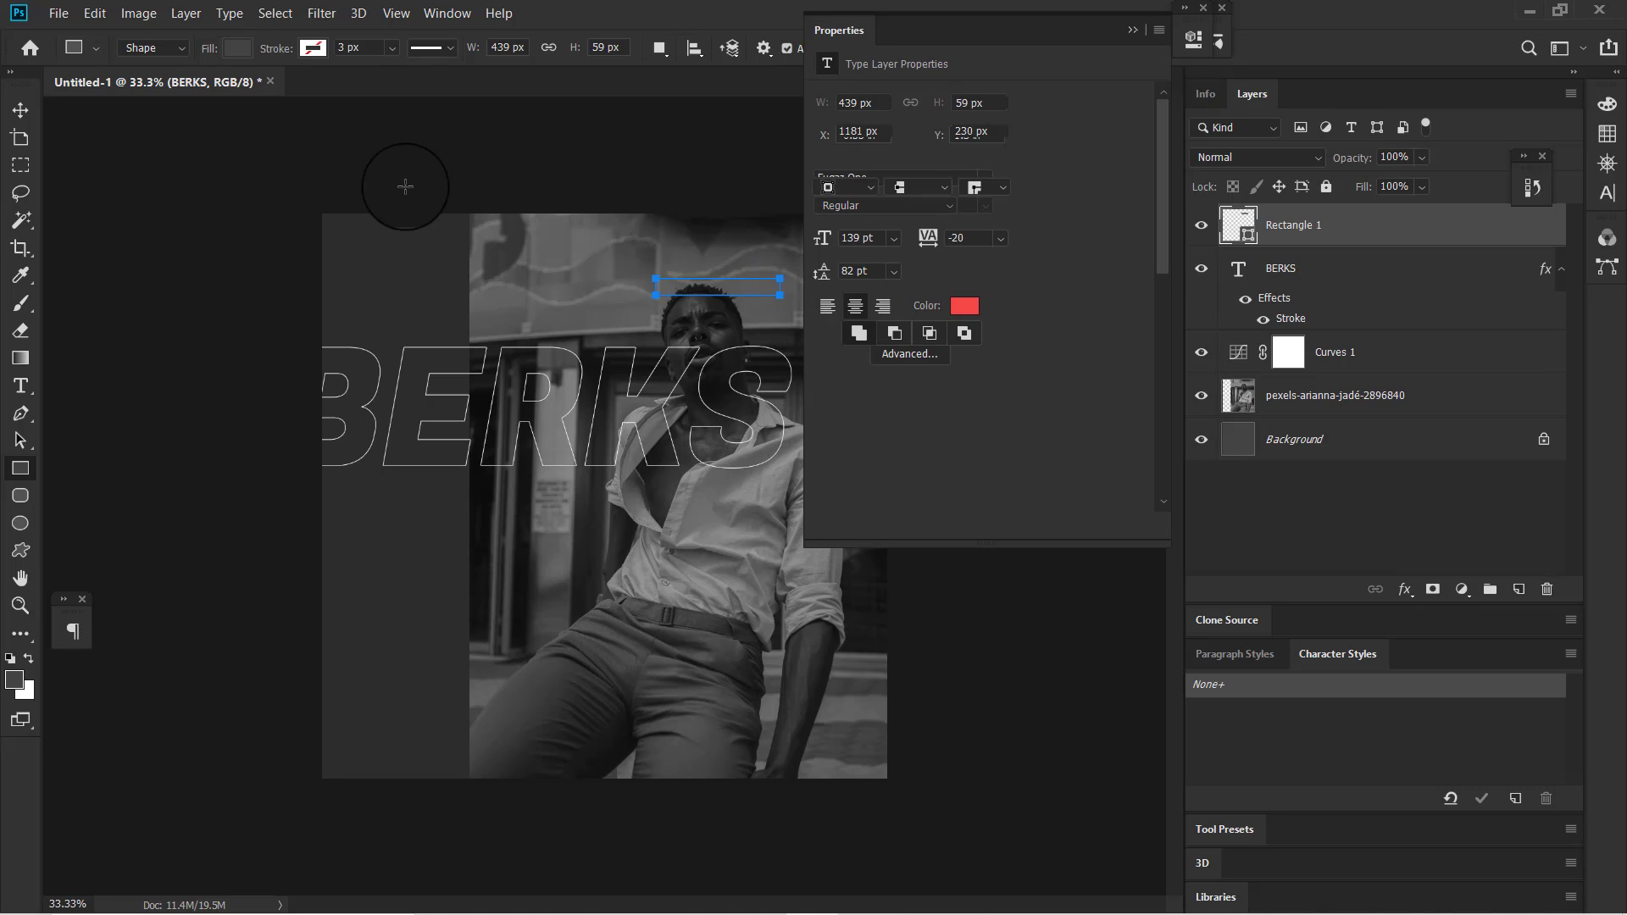
click(237, 47)
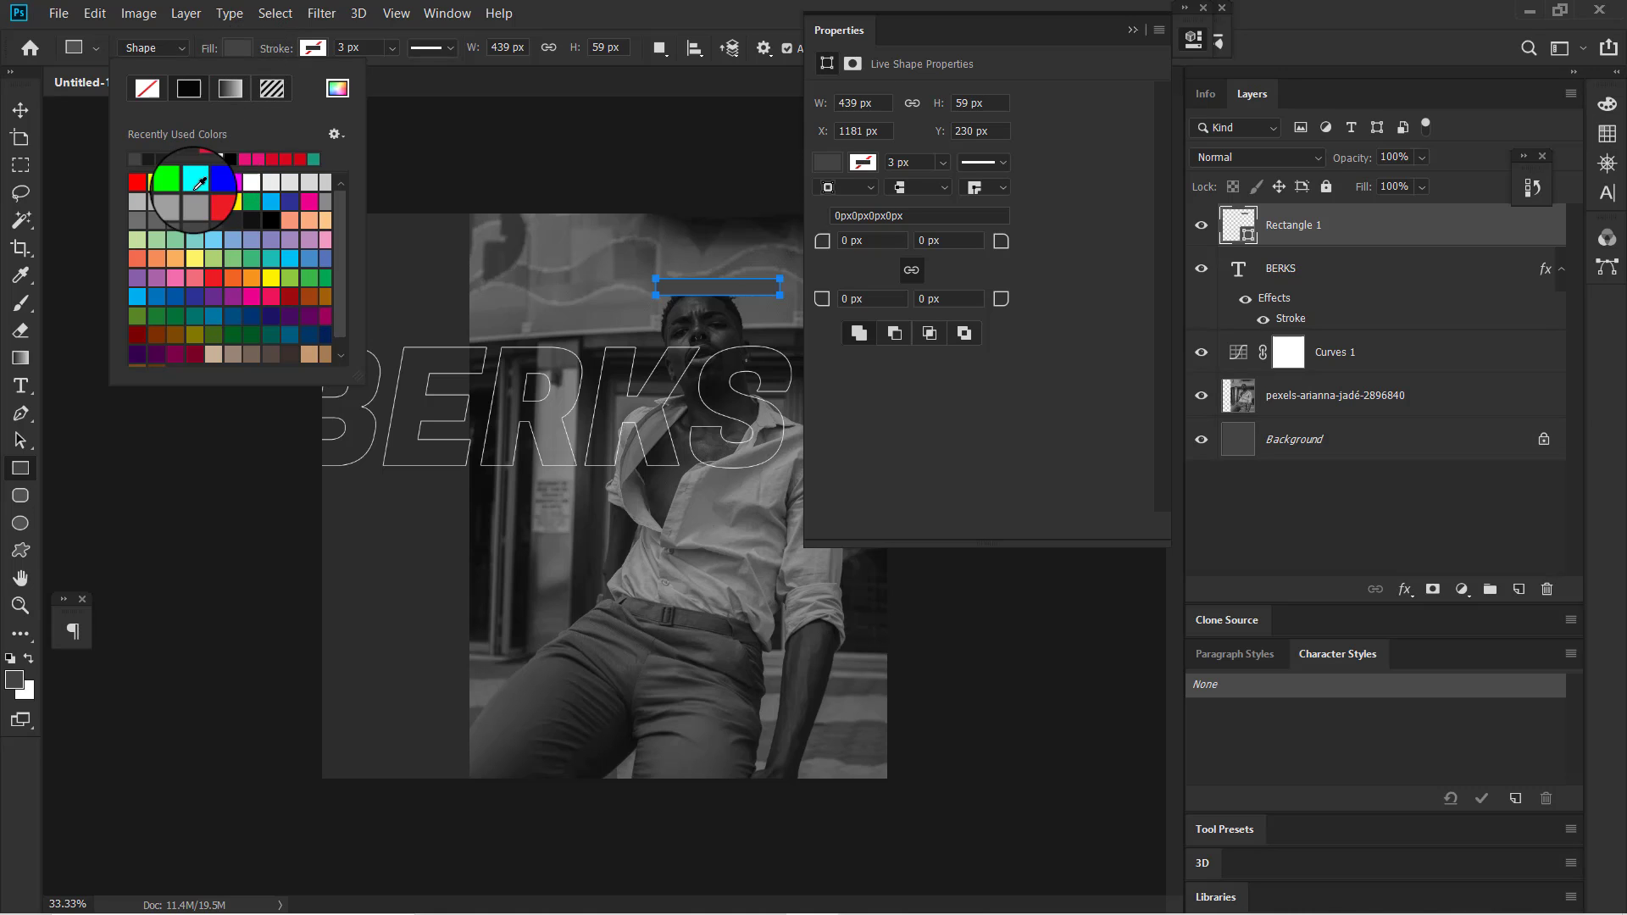
click(251, 183)
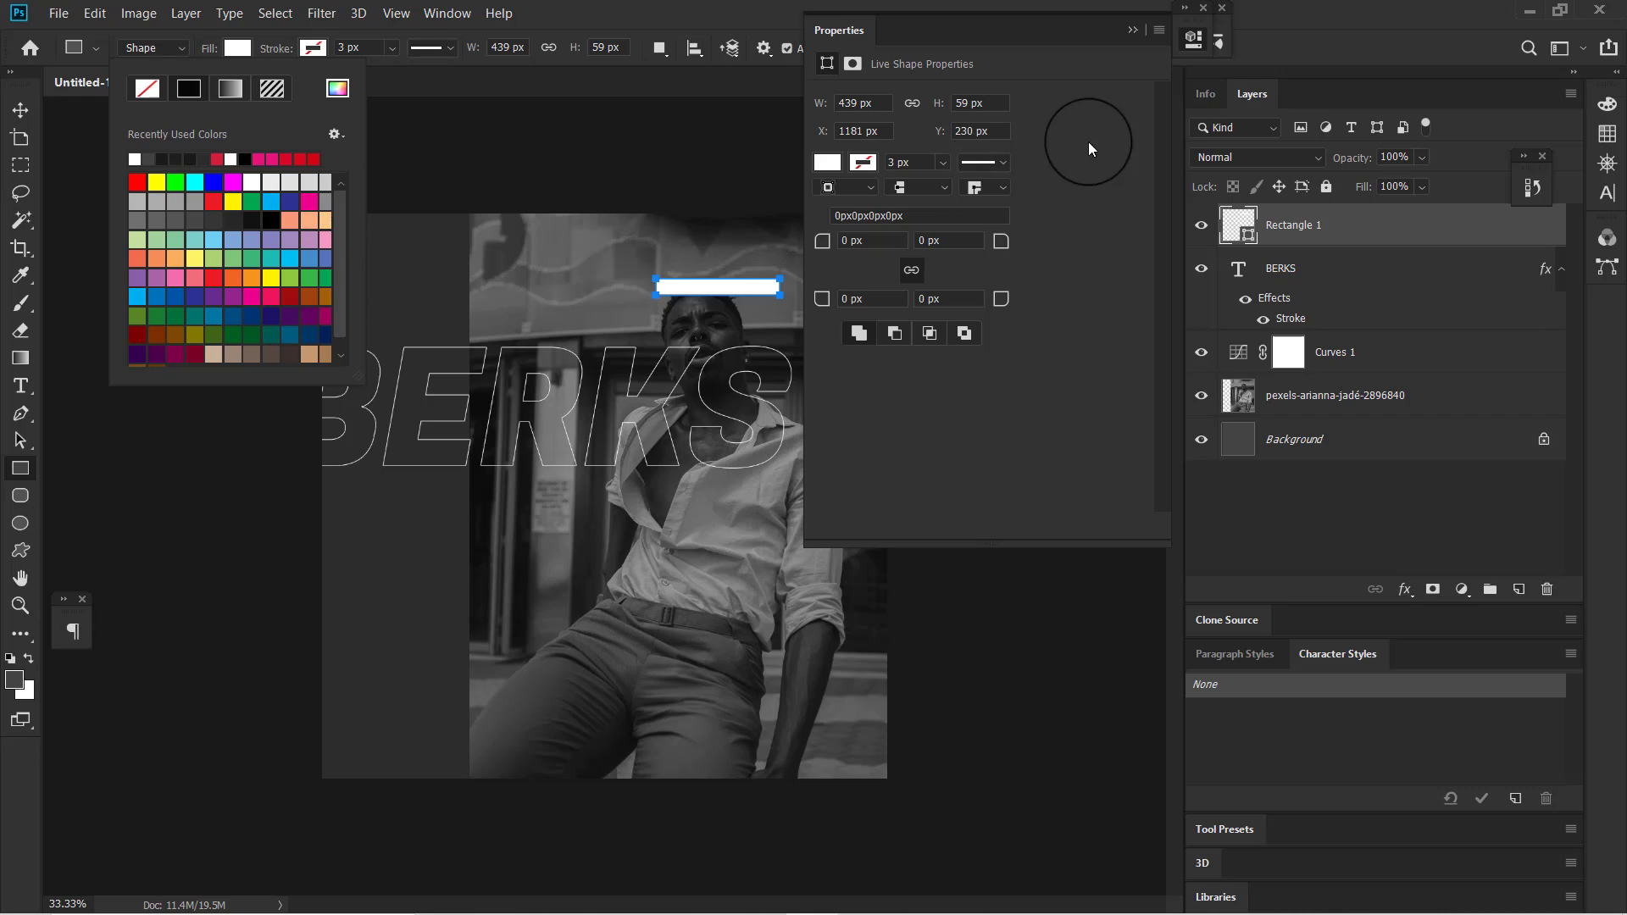
click(1133, 29)
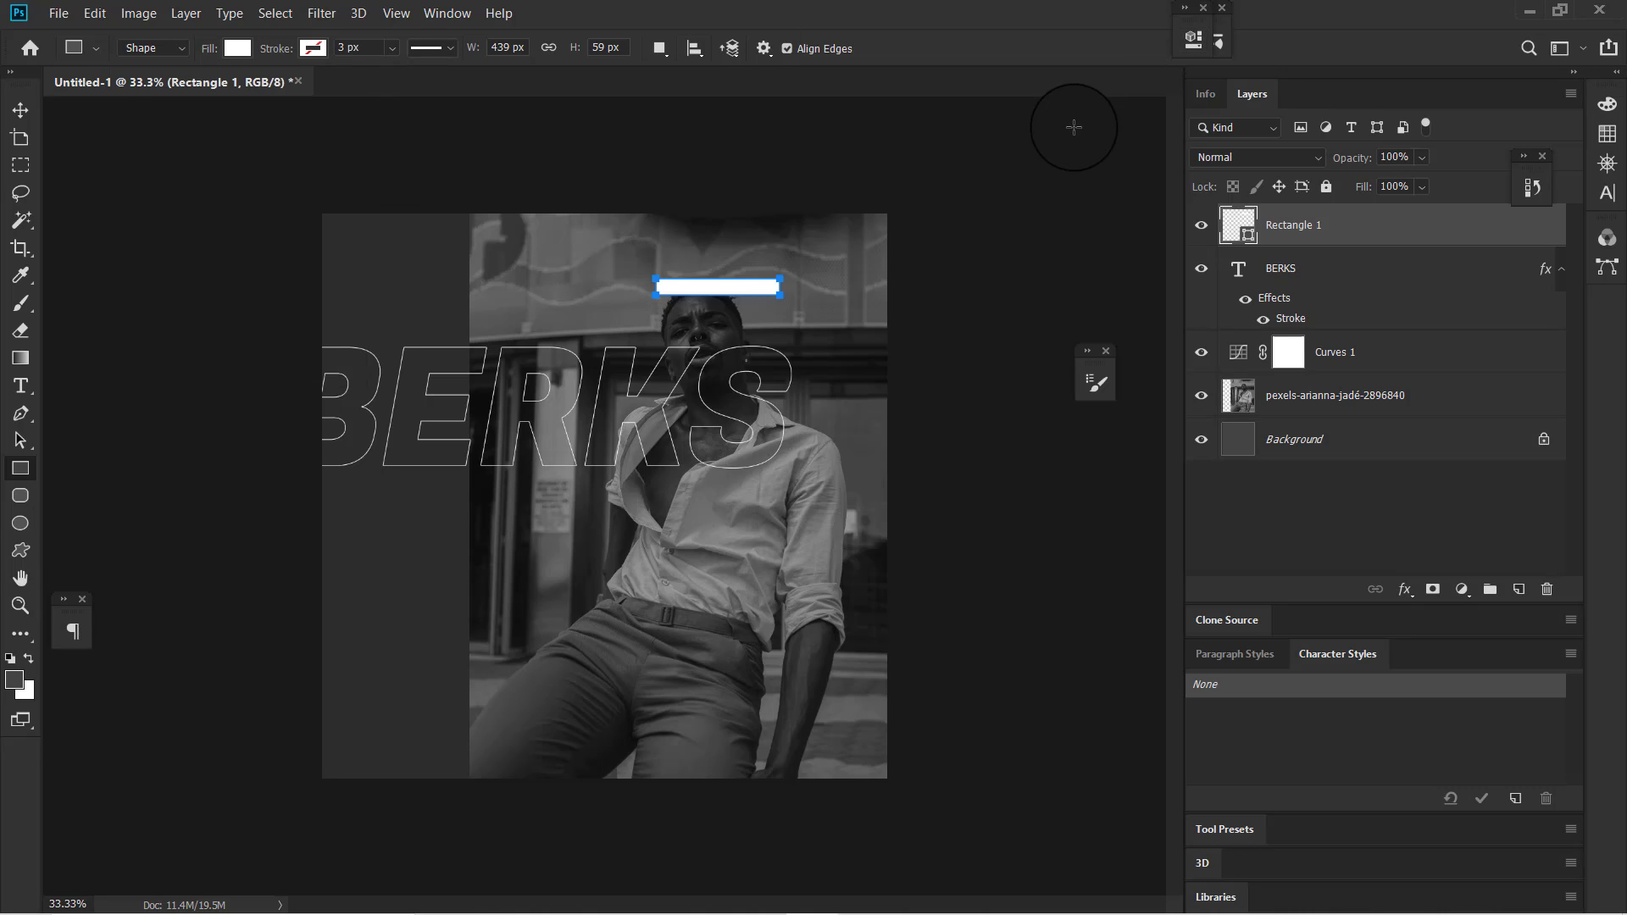
- Stretch the white rectangle downward to a height of about 65 px with Free Transform
key(ctrl+t)
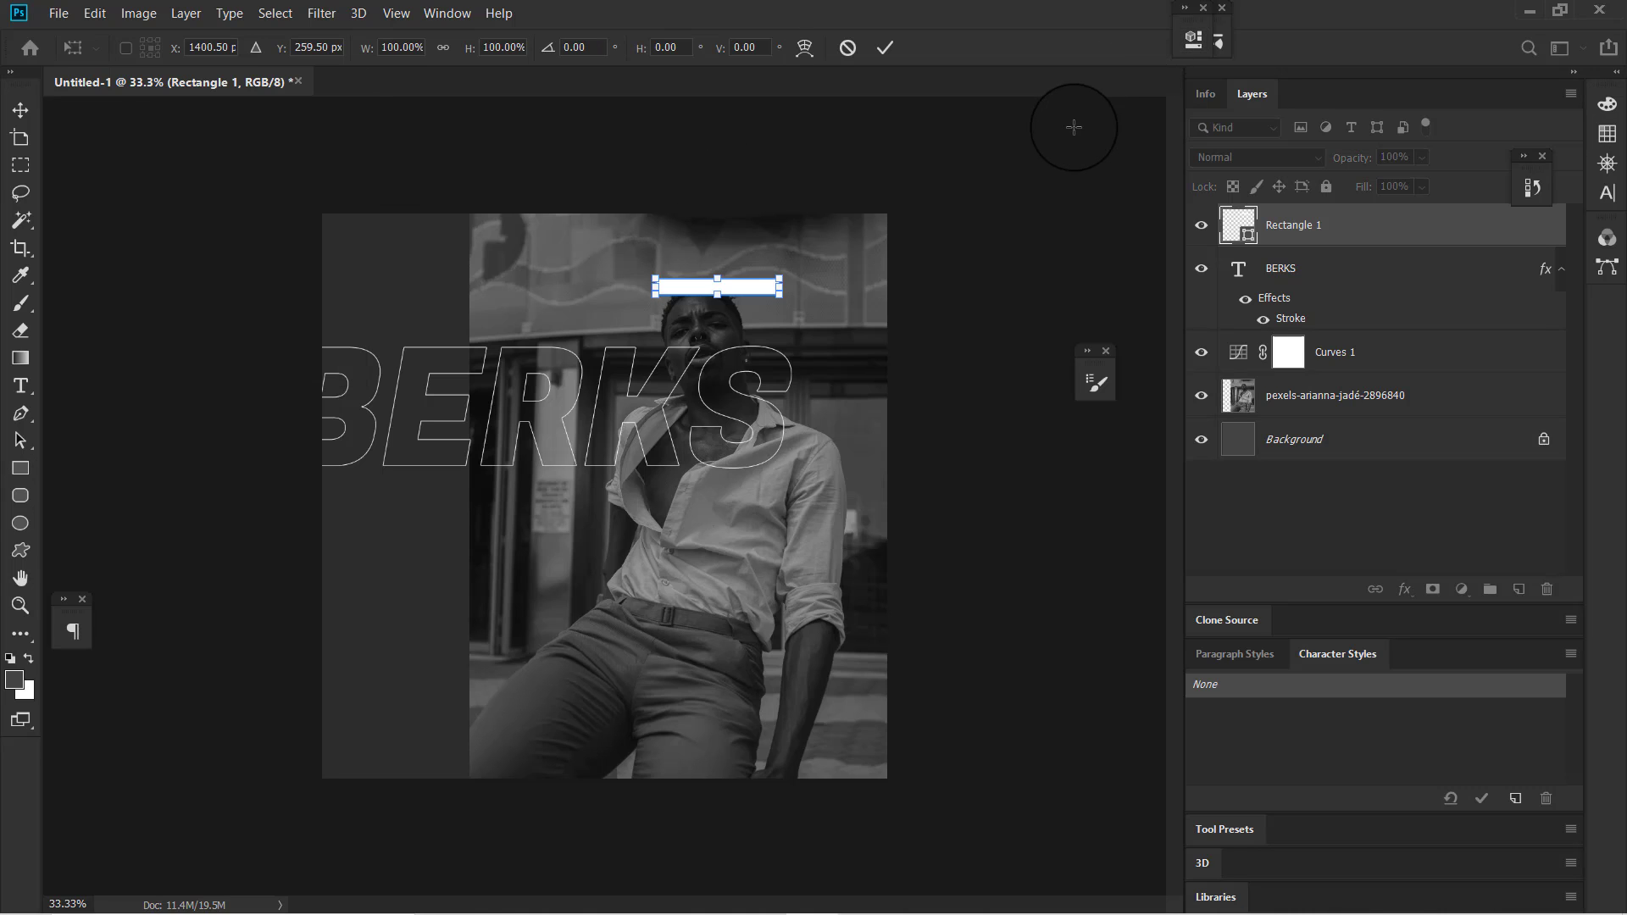
key(ctrl+plus)
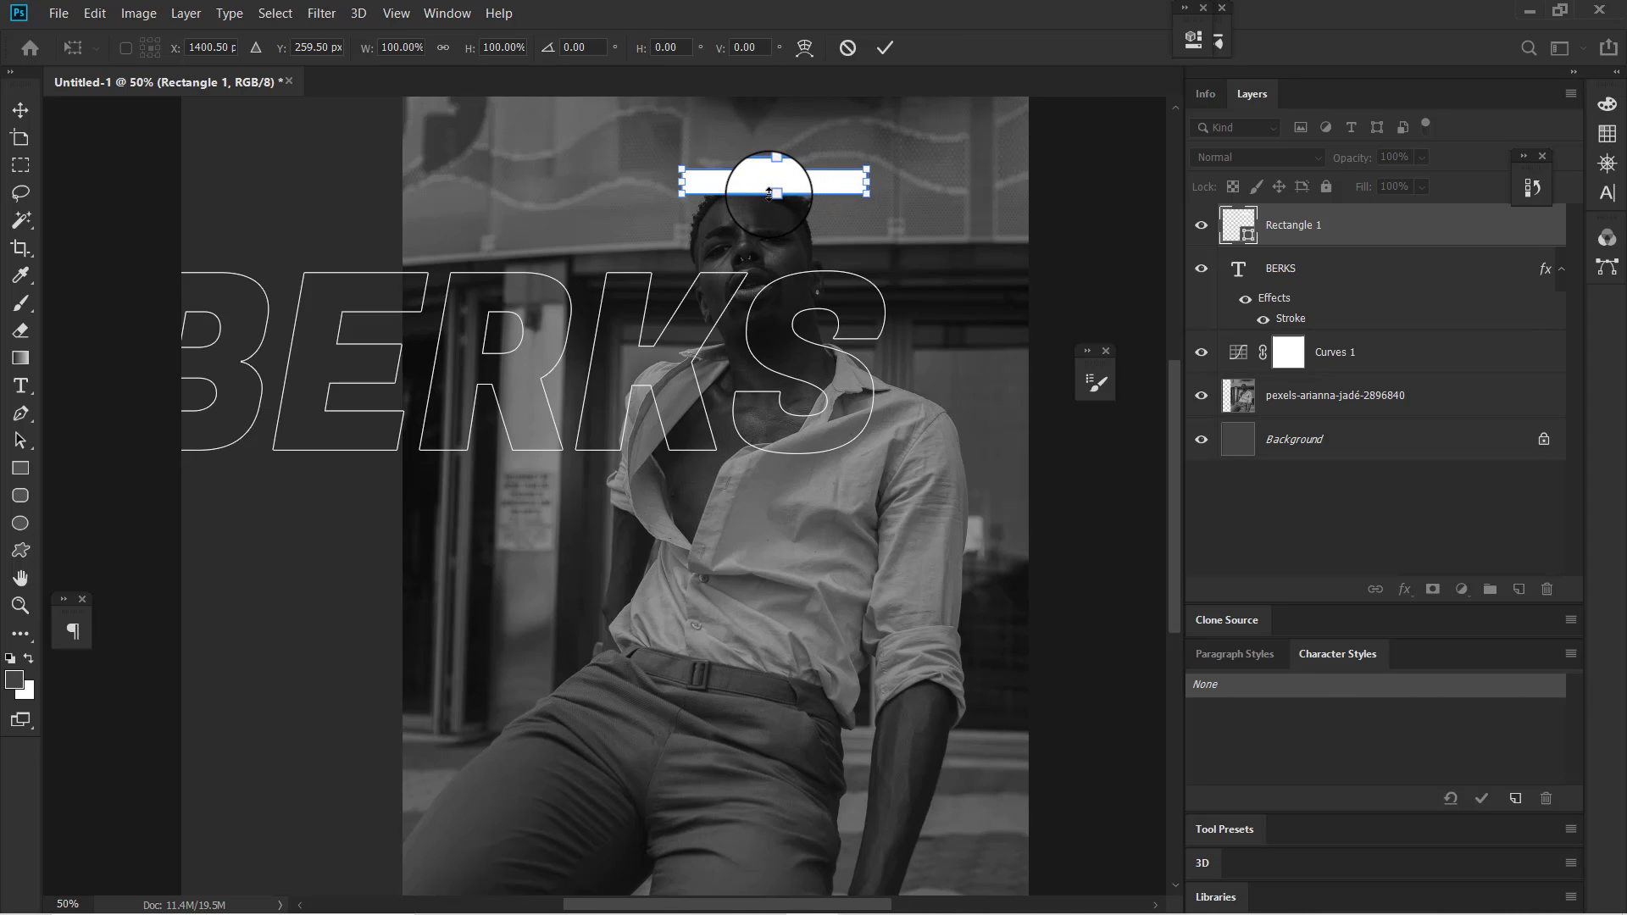
drag(773, 194, 773, 196)
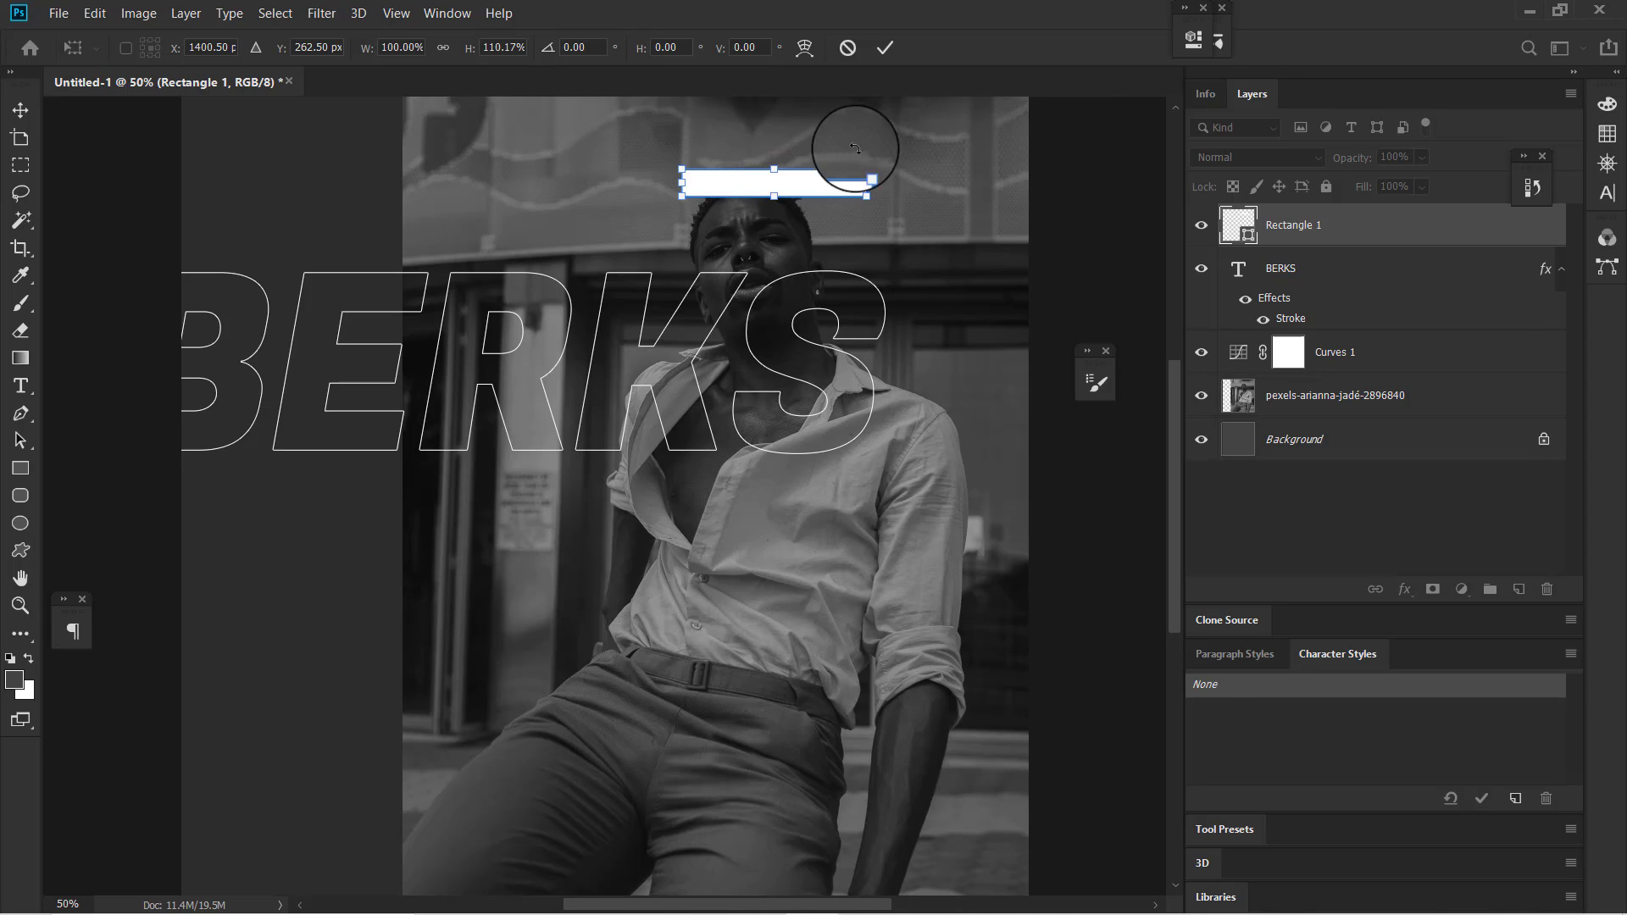
click(886, 50)
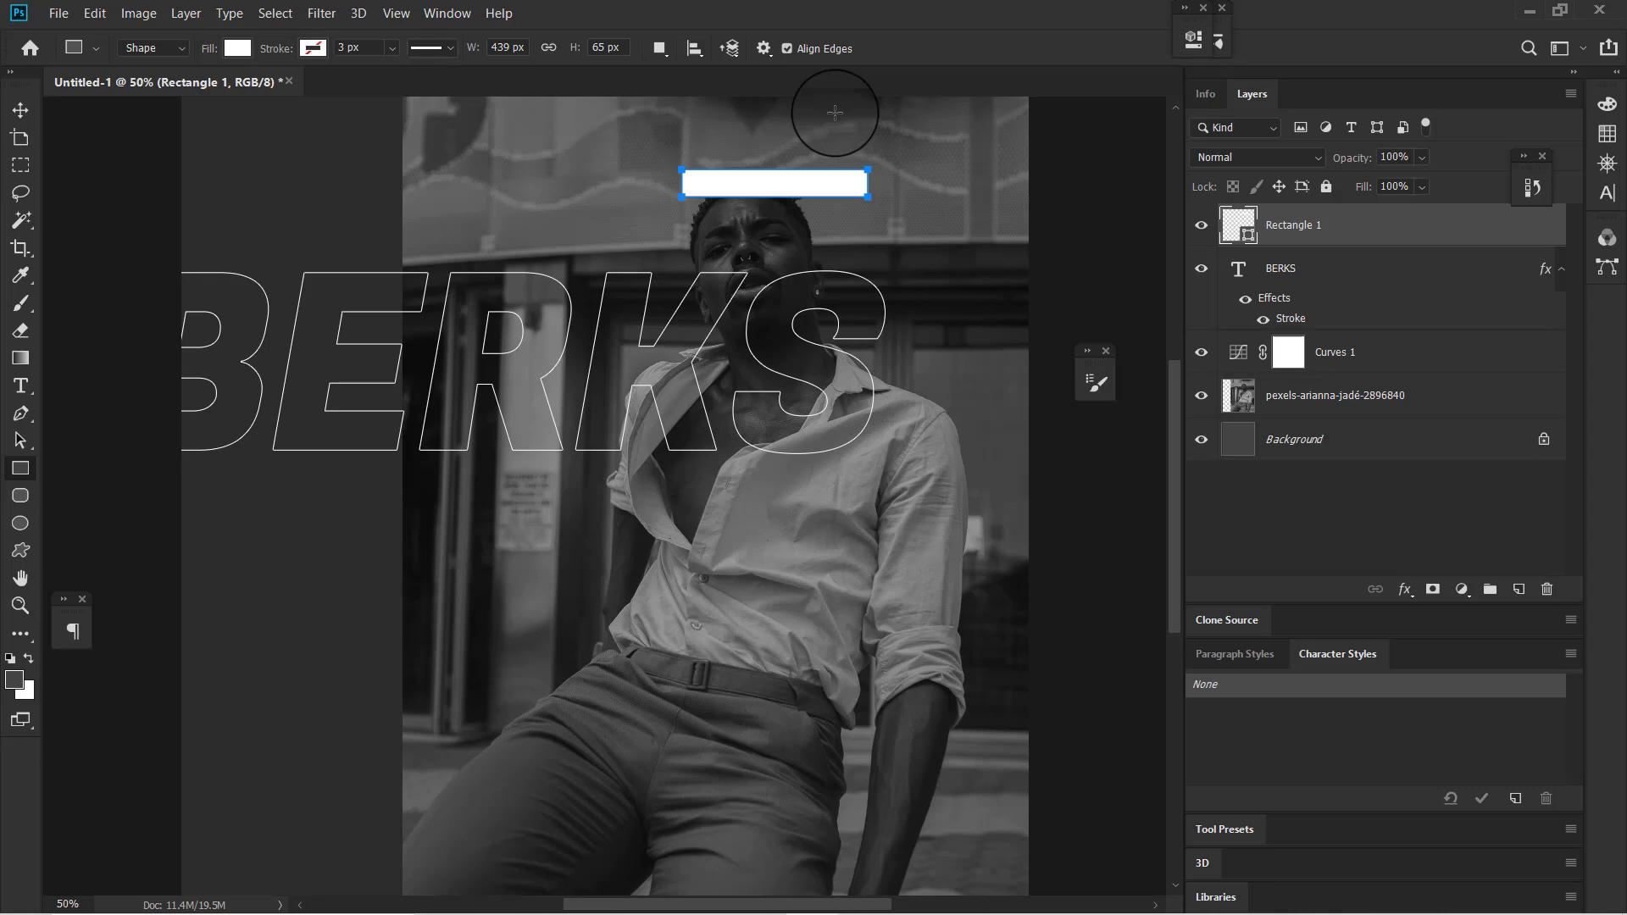
- Duplicate the white rectangle layer and nudge the copy straight down, leaving a narrow gap below the original
key(v)
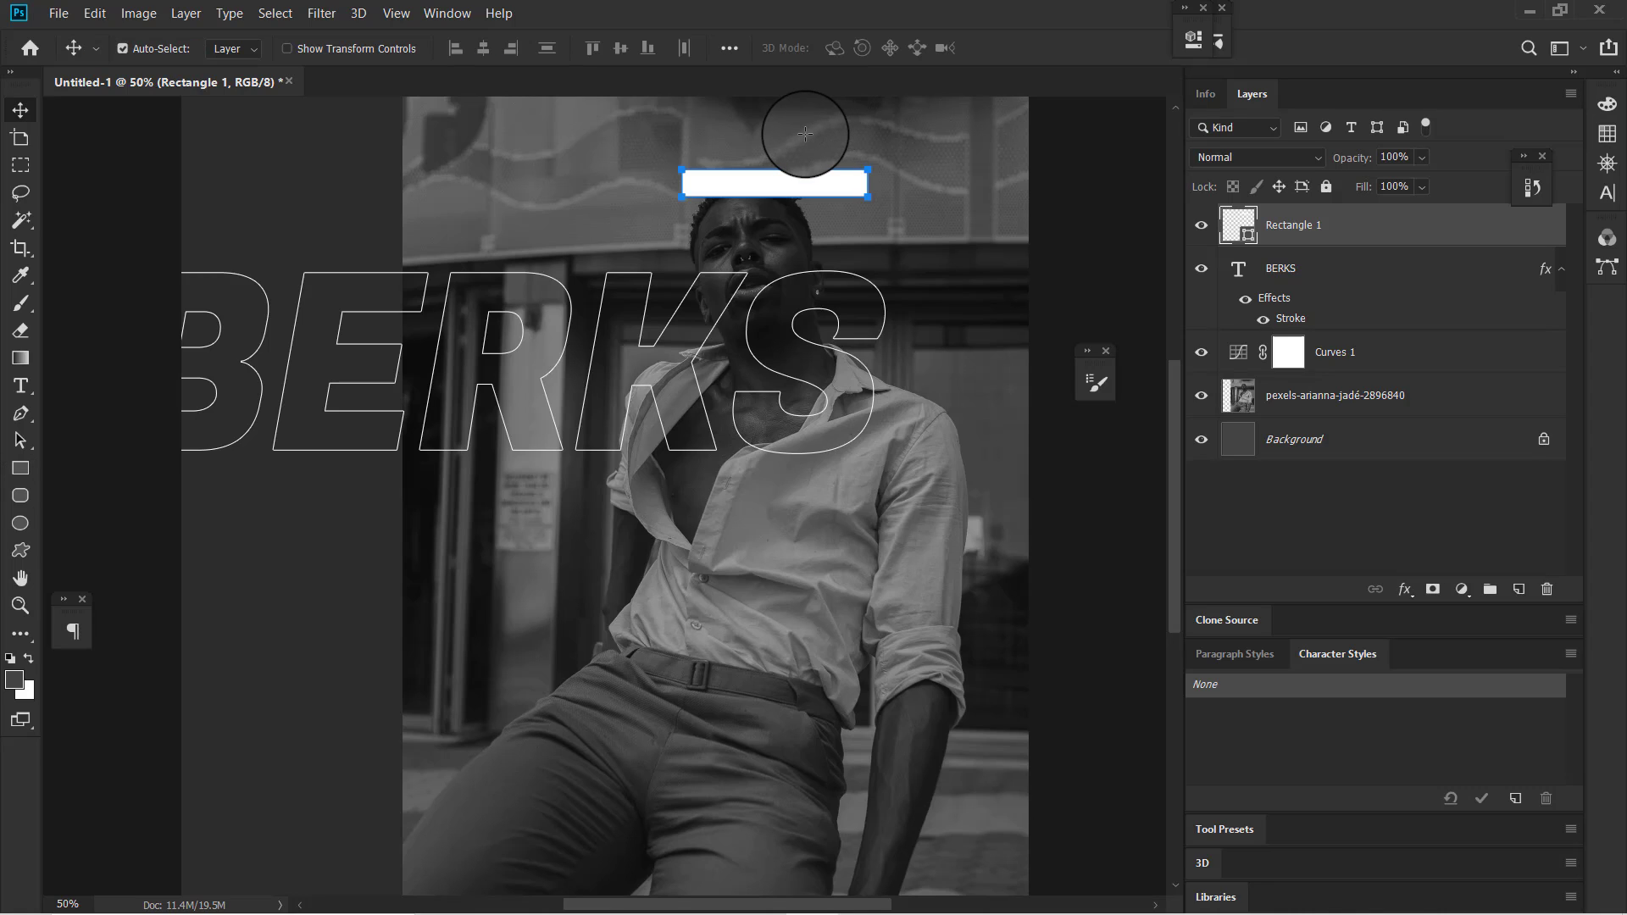
key(ctrl+j)
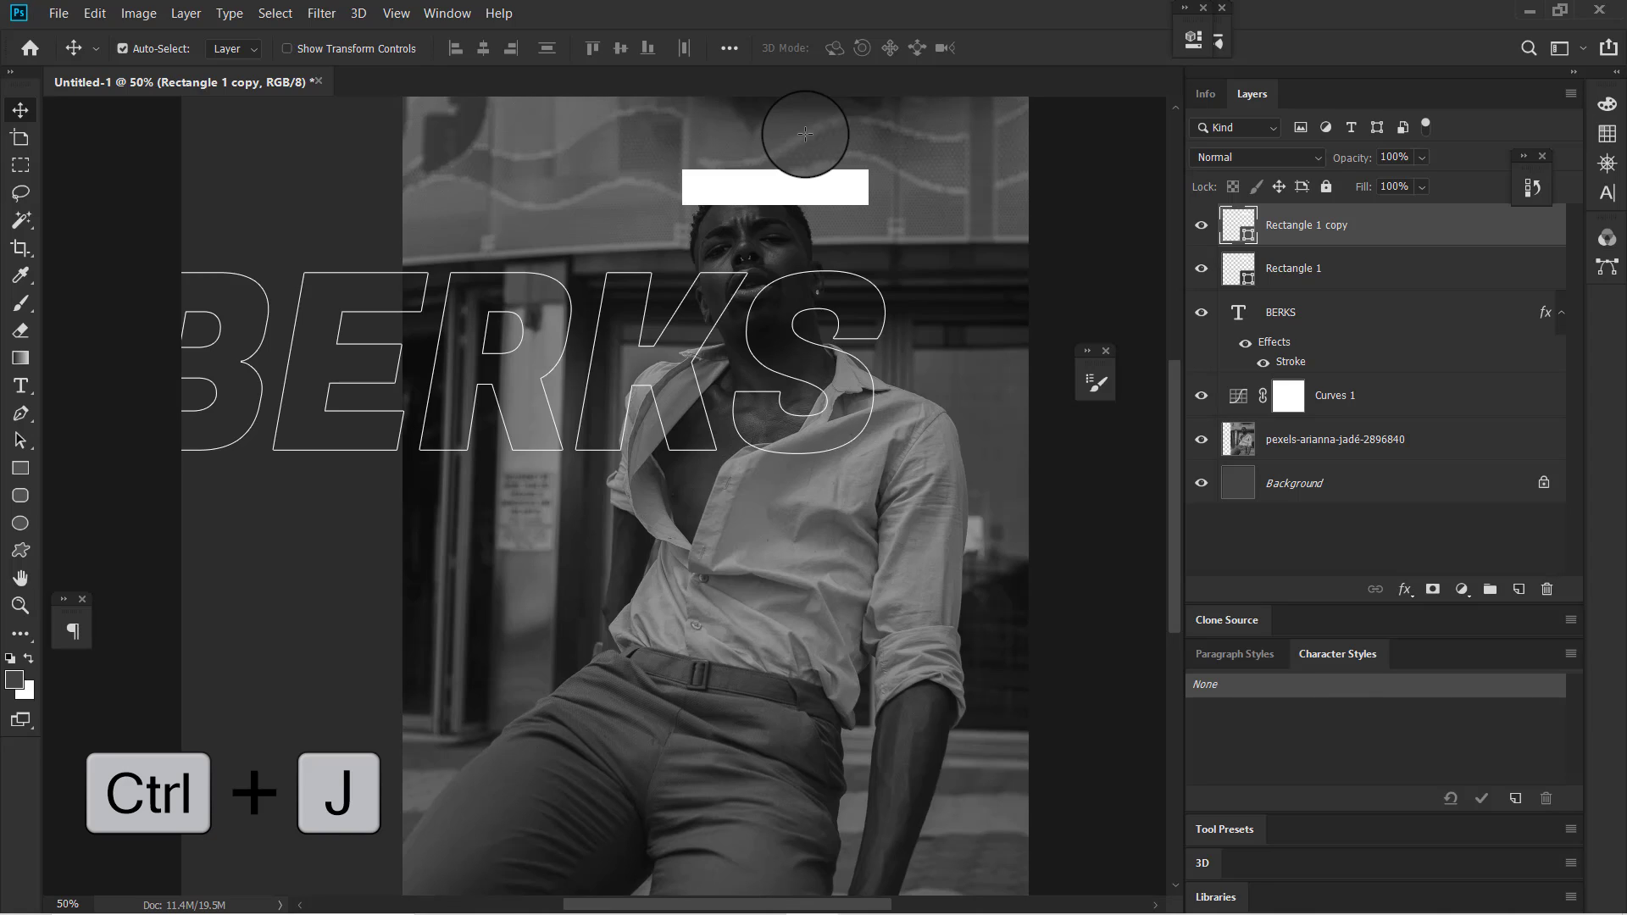
key(shift+Down)
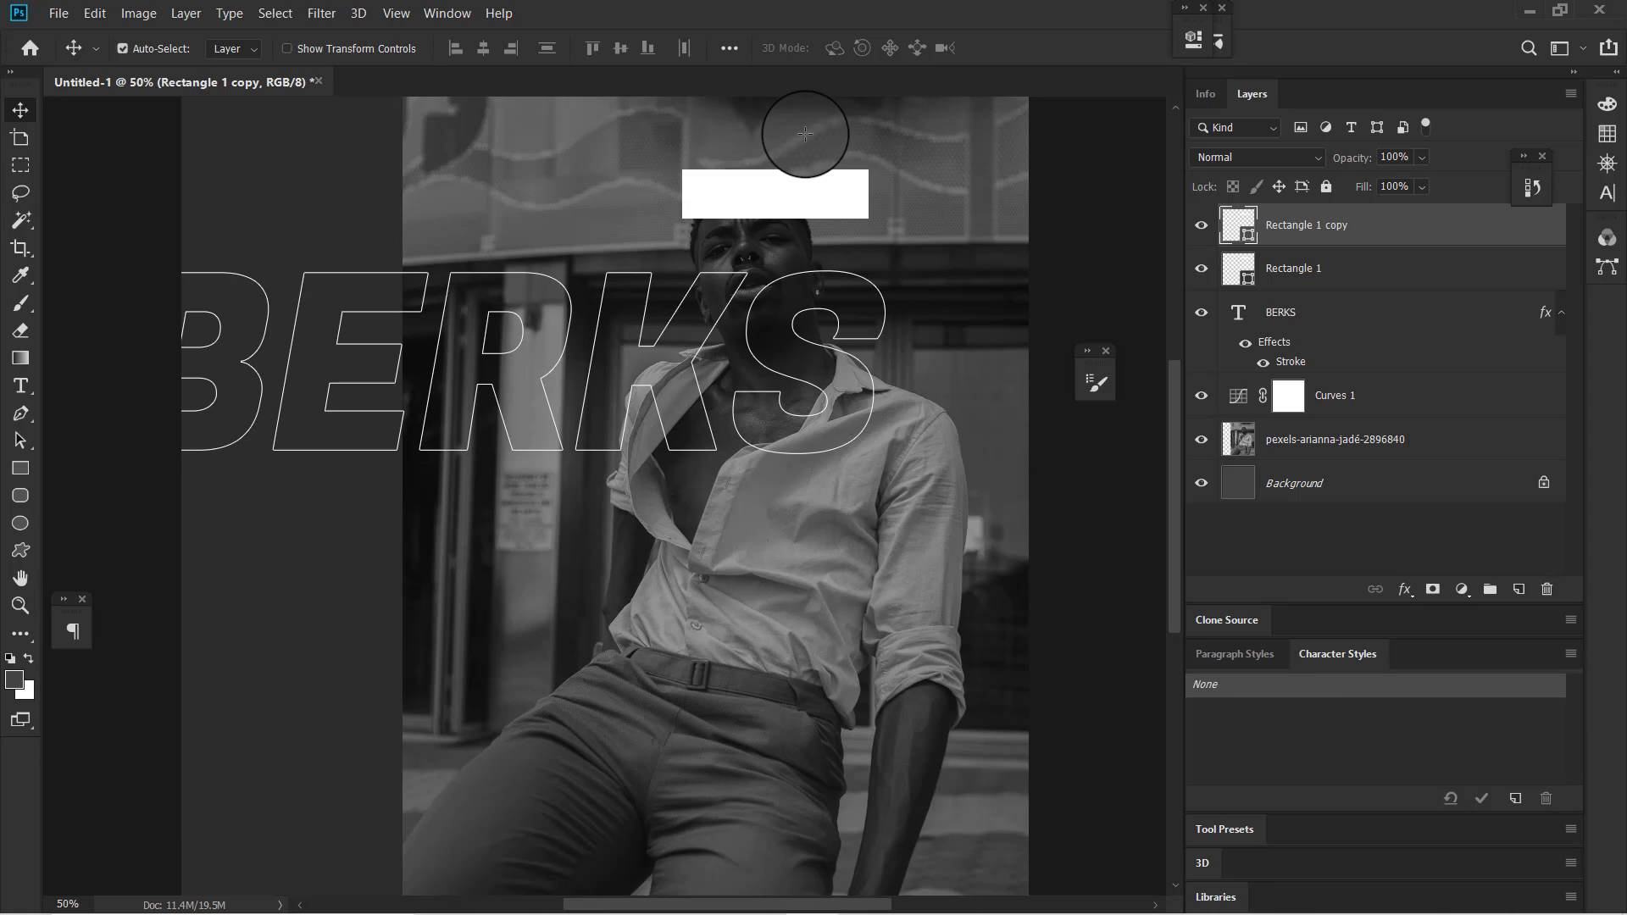
key(Down)
key(Down)
key(Down)
key(Down)
key(Down)
key(Down)
key(Down)
key(Down)
key(Down)
key(Down)
key(Down)
key(Down)
key(Down)
key(Down)
key(Down)
key(Down)
key(Down)
key(Down)
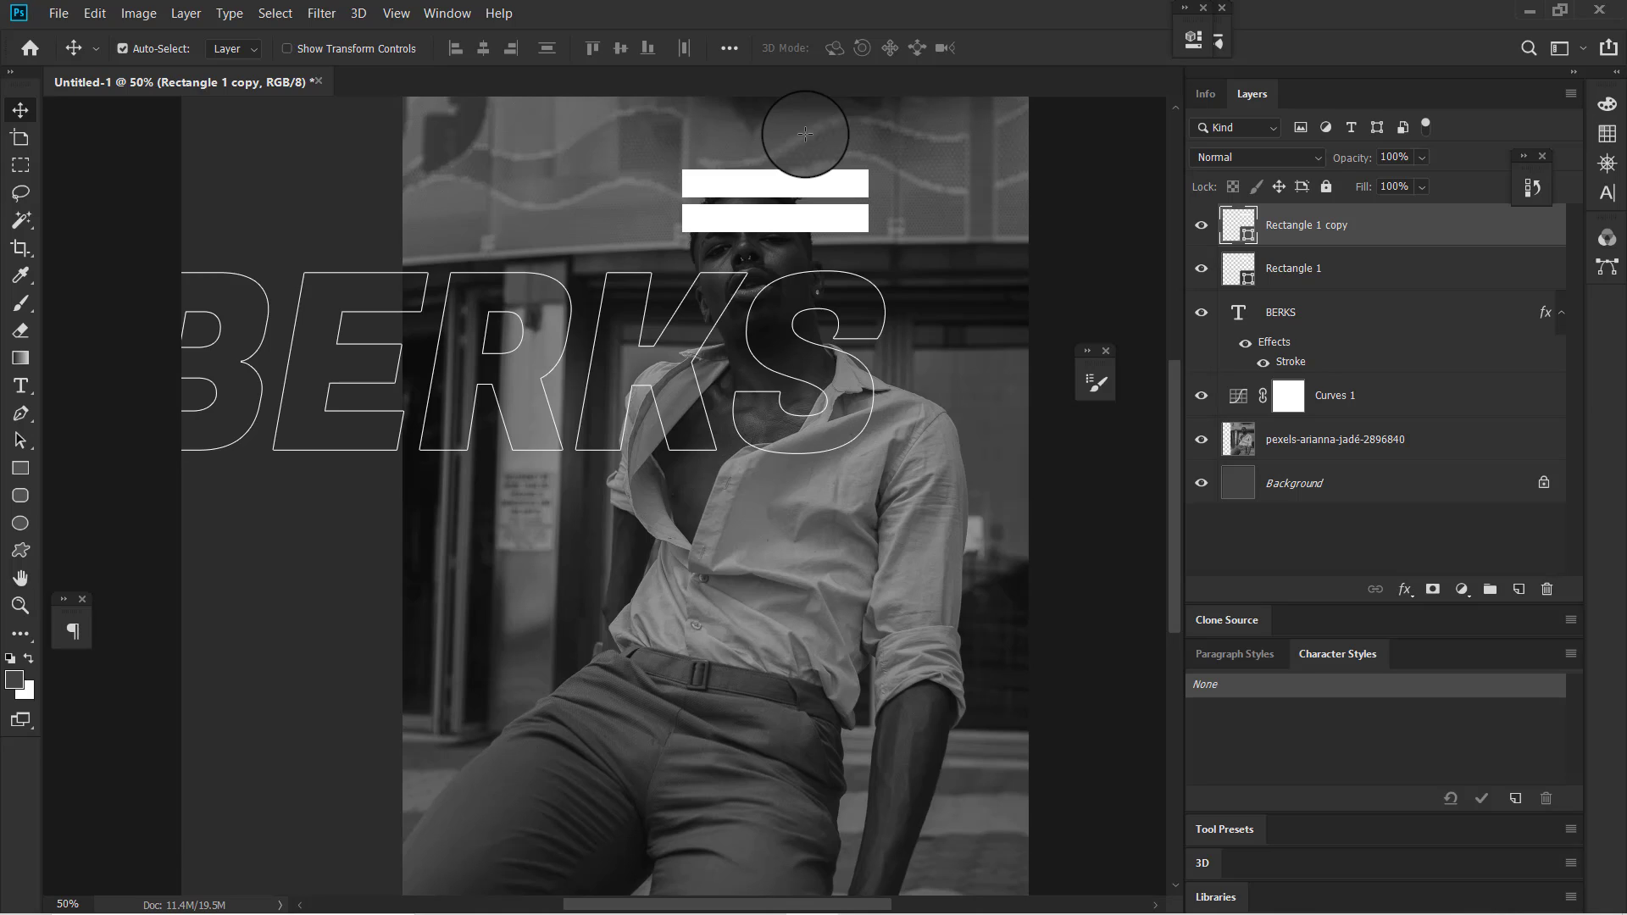
- Narrow the lower rectangle to about 66% of its width from its left side, keeping the right edges aligned
key(ctrl+t)
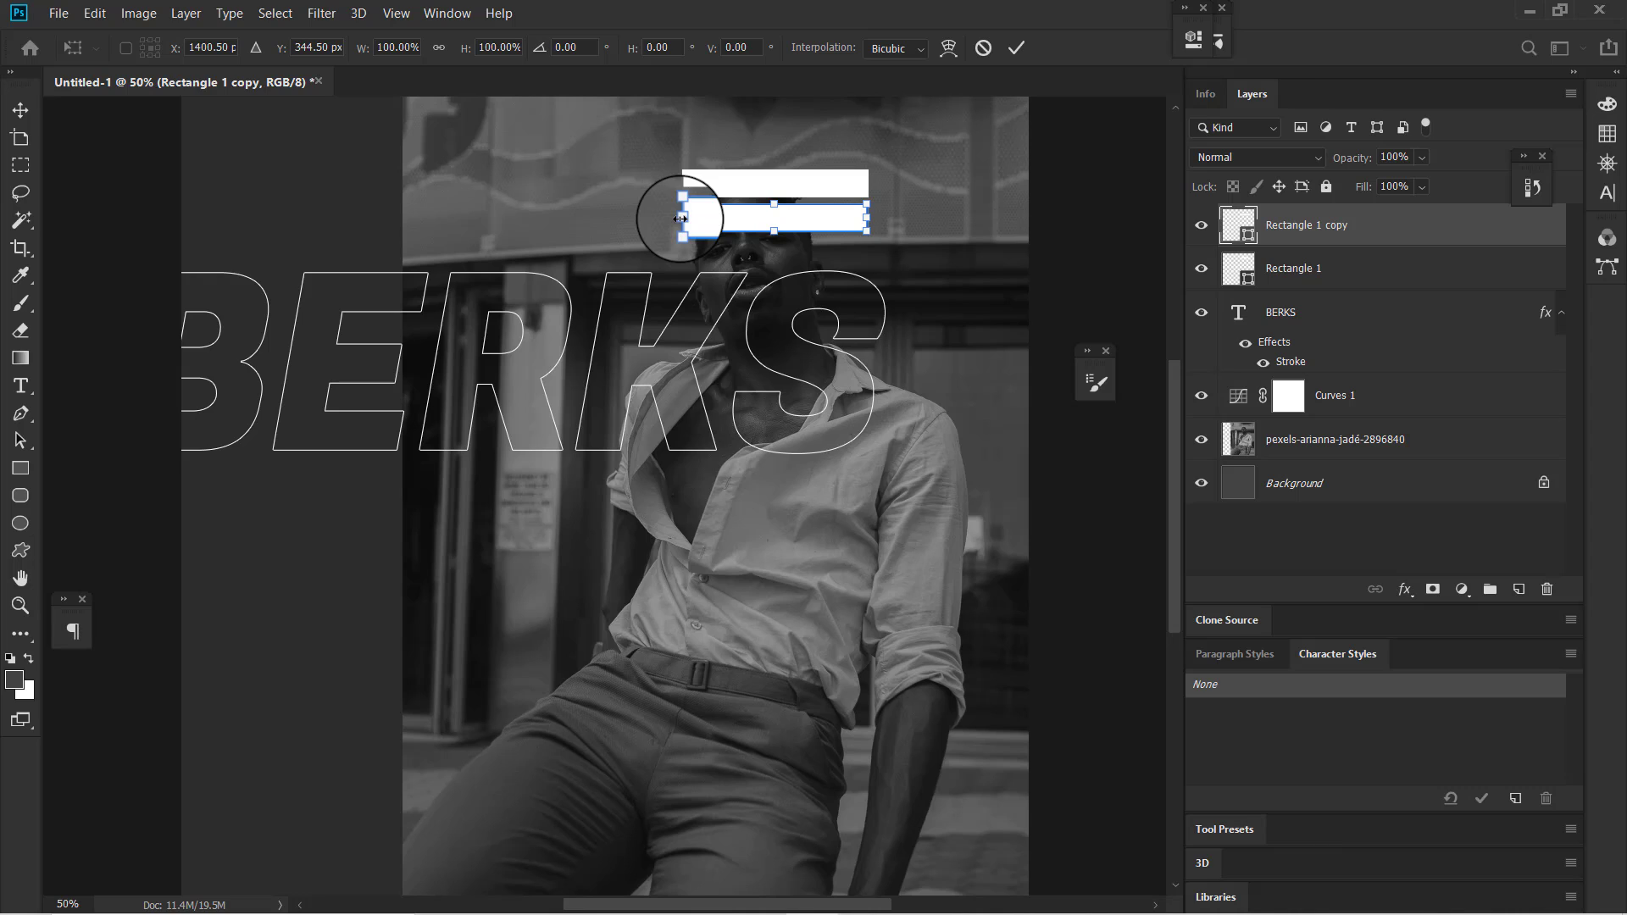
drag(681, 219, 744, 217)
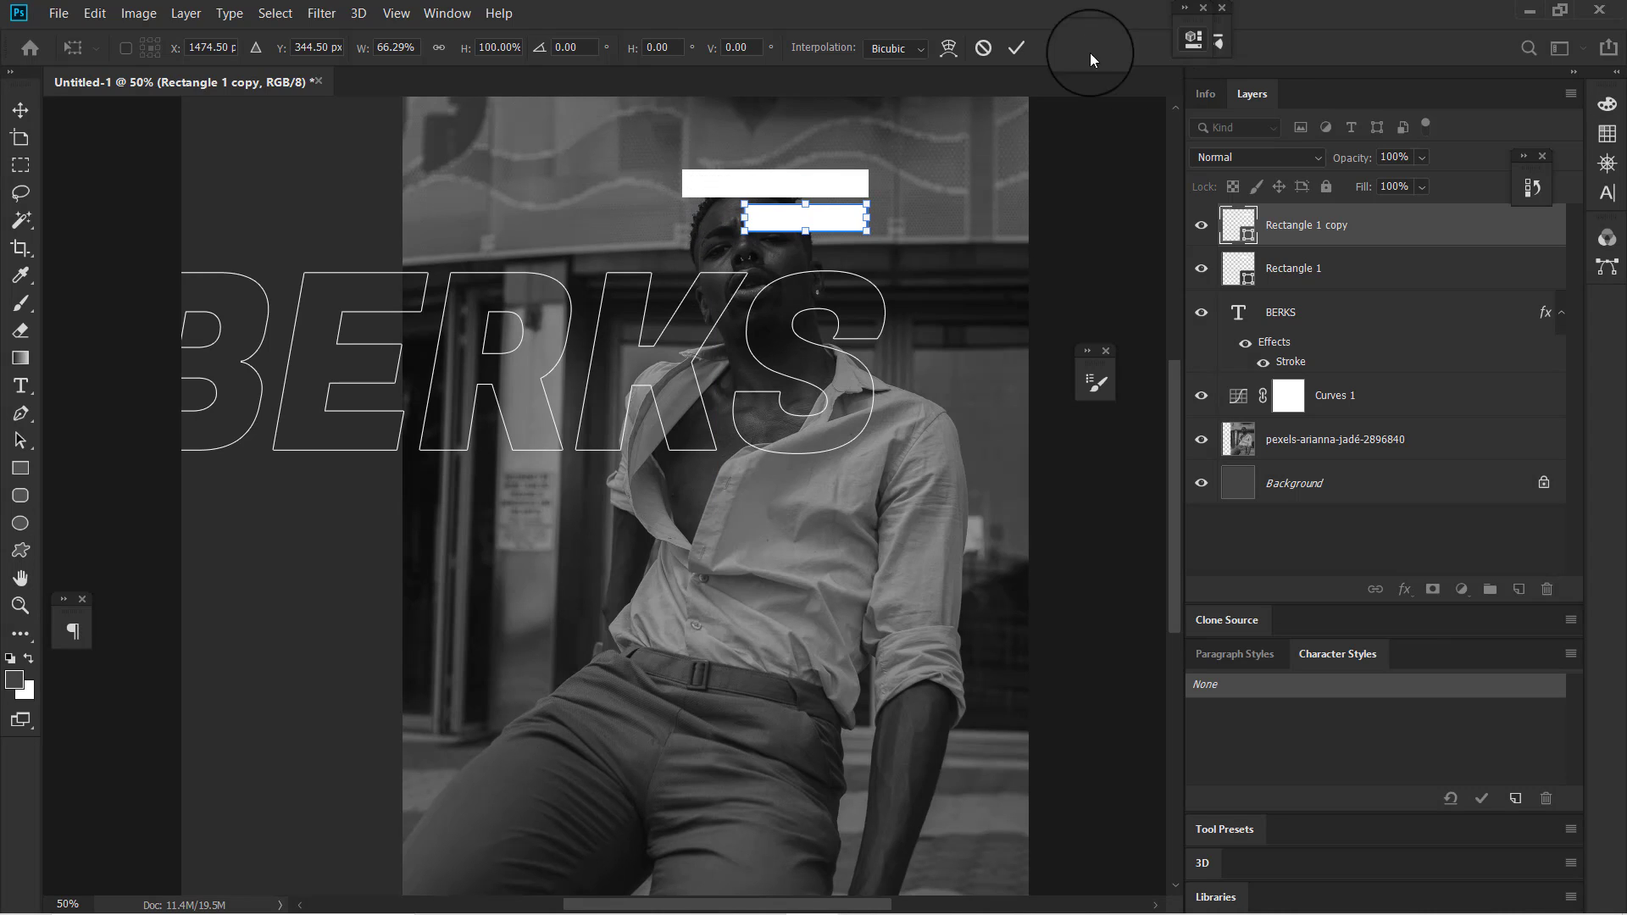
click(1015, 47)
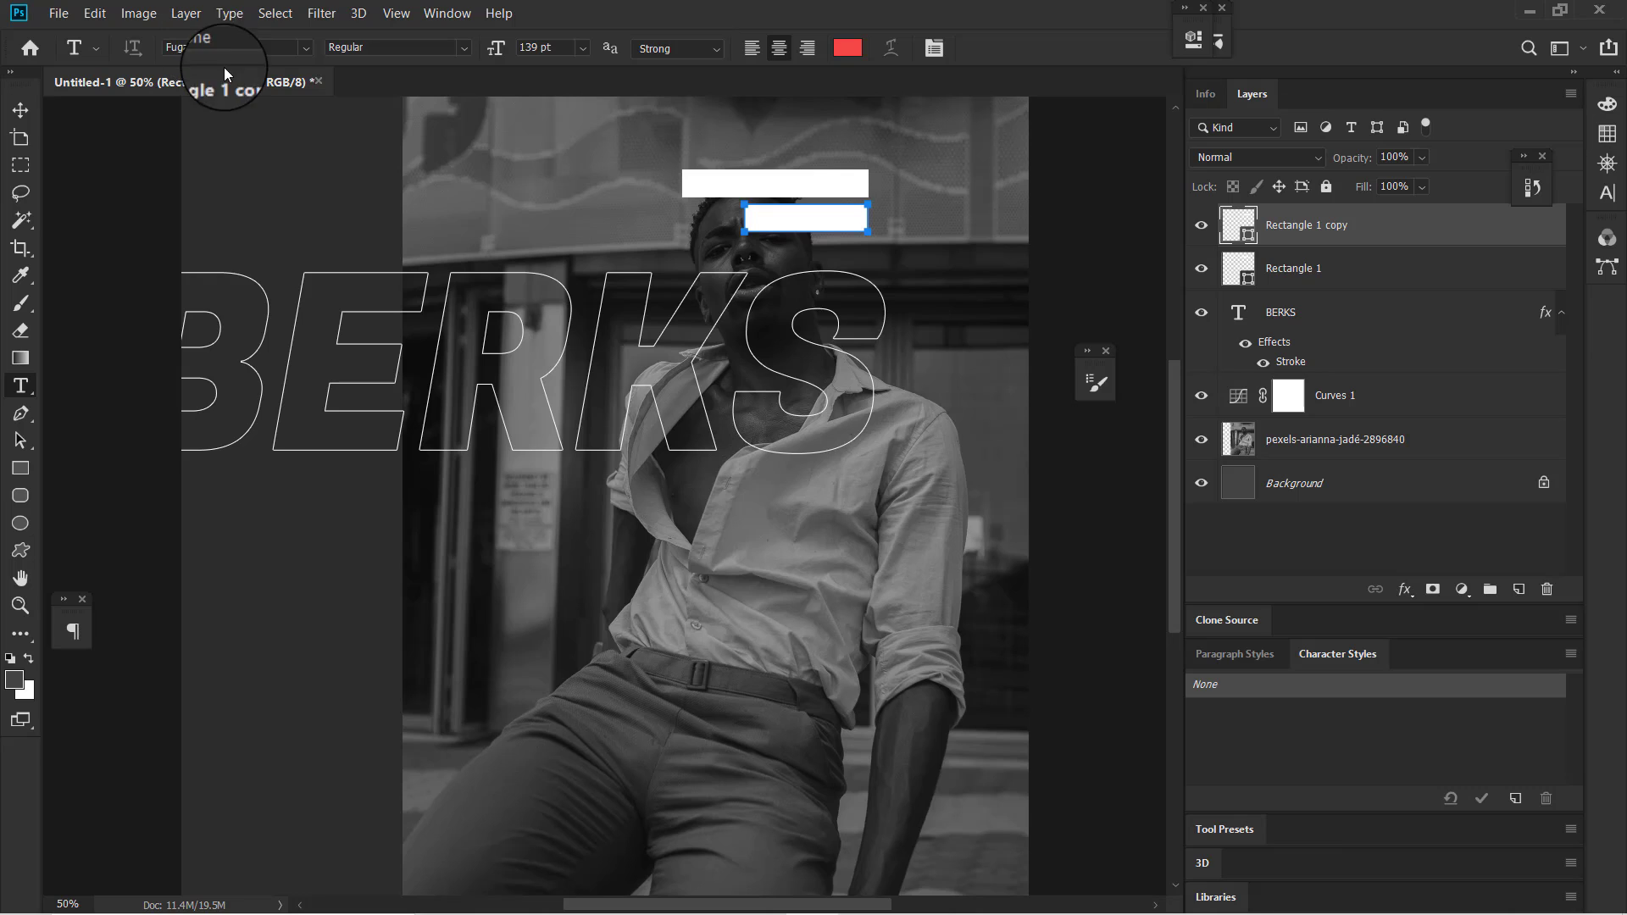
- Add the text URBAN at 14 pt on the upper white bar
click(725, 173)
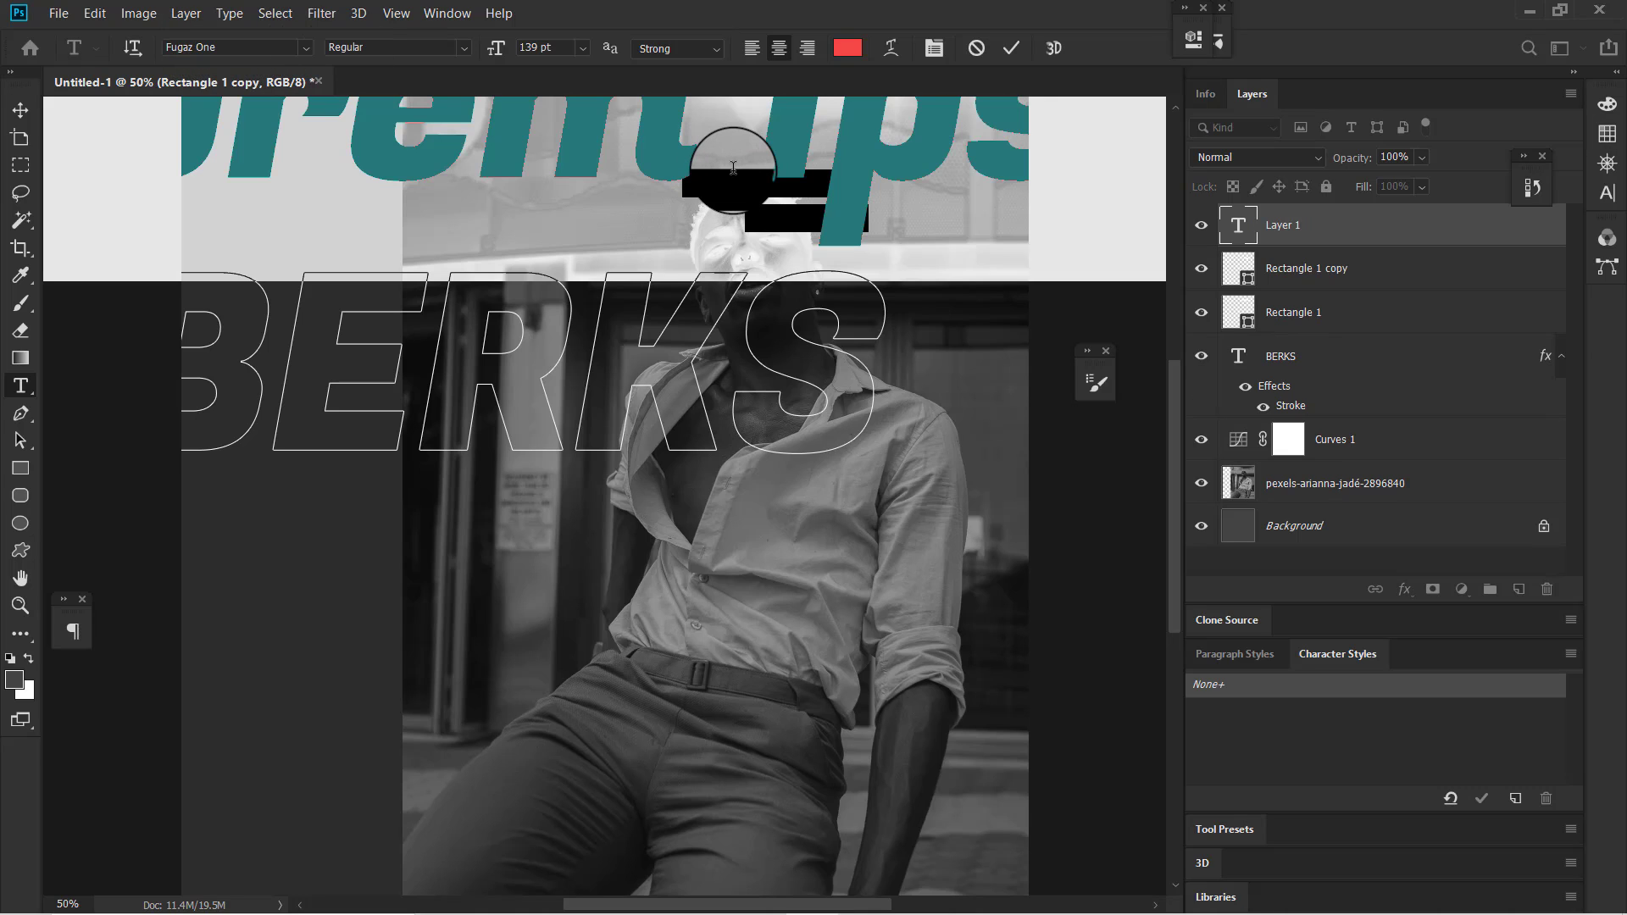
drag(497, 48, 568, 234)
drag(652, 229, 712, 243)
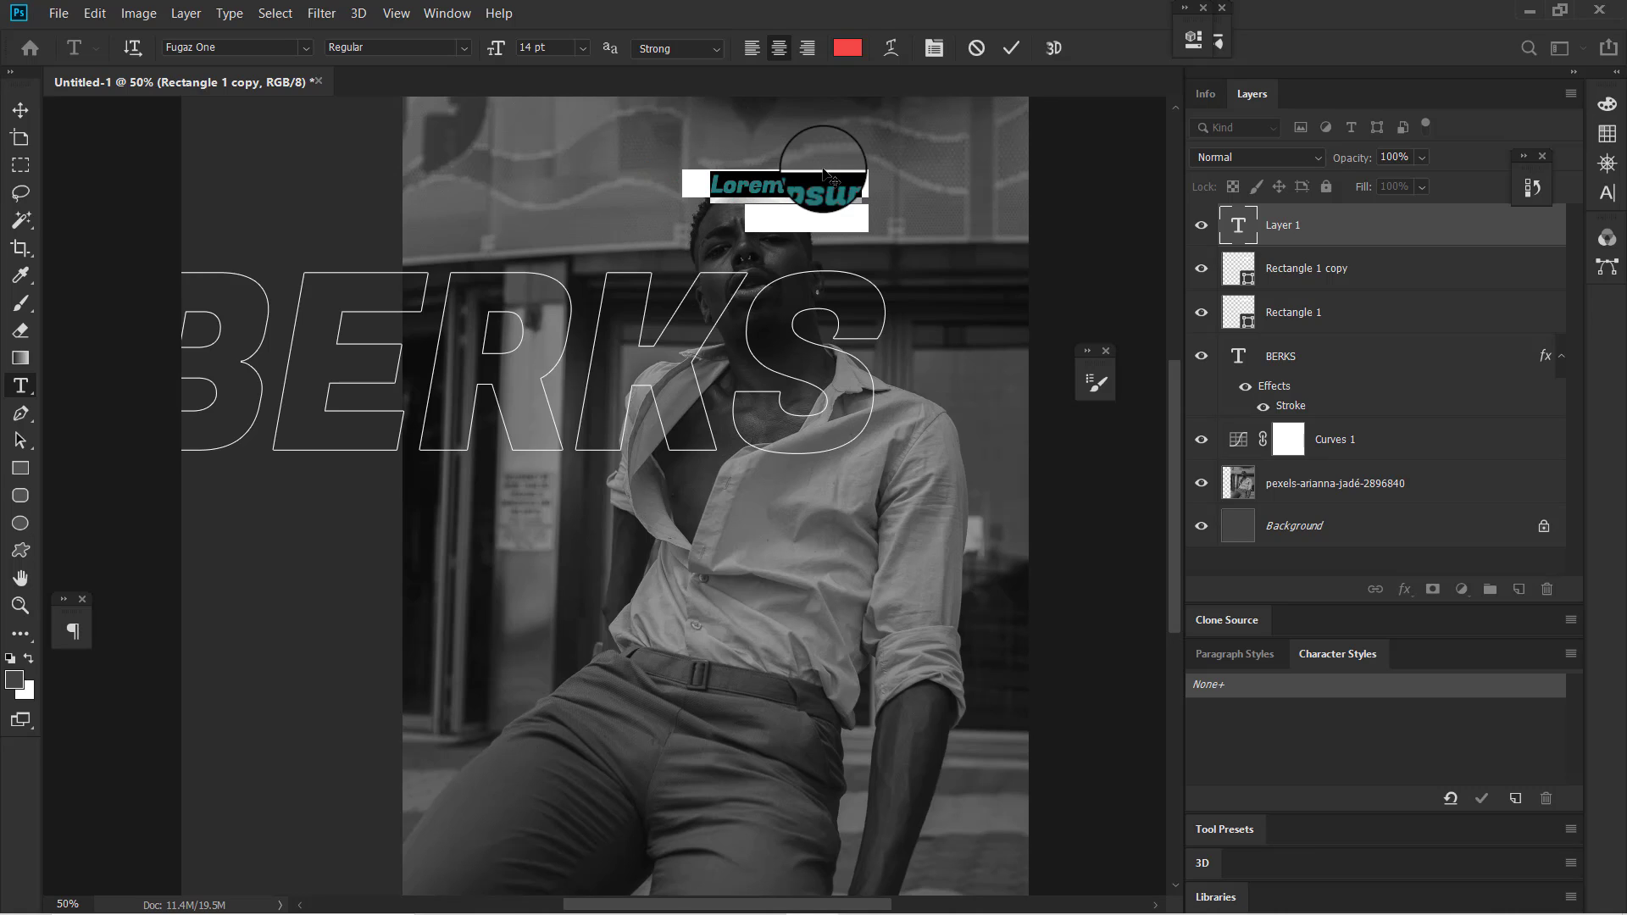
text(C)
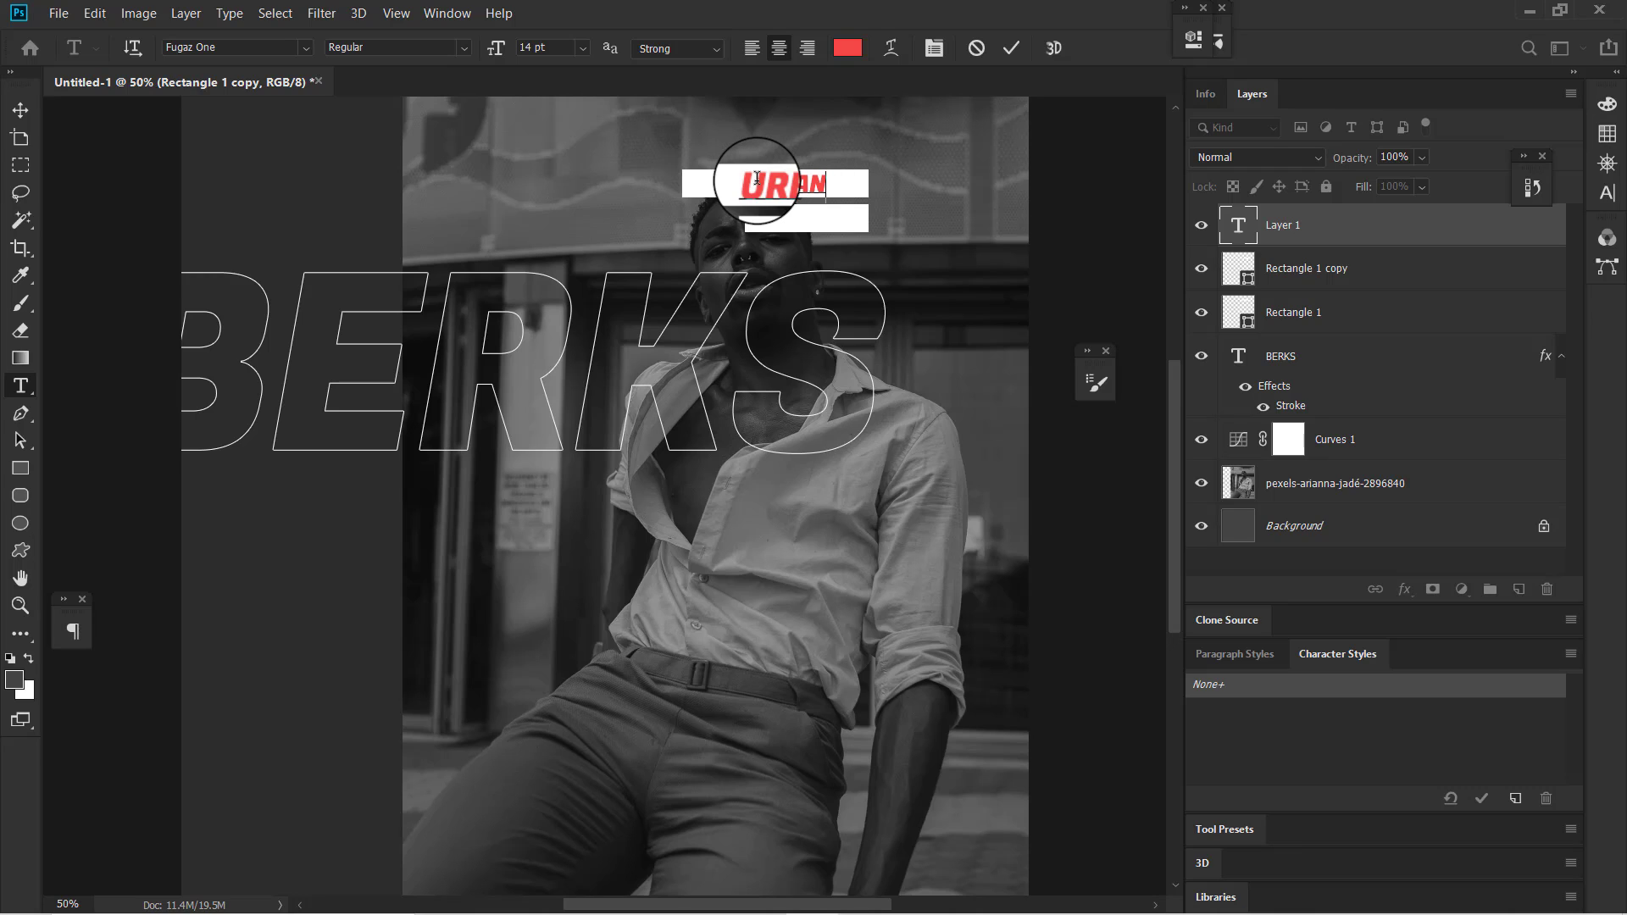
- Change the font of the URBAN text to 1942 report
double_click(757, 178)
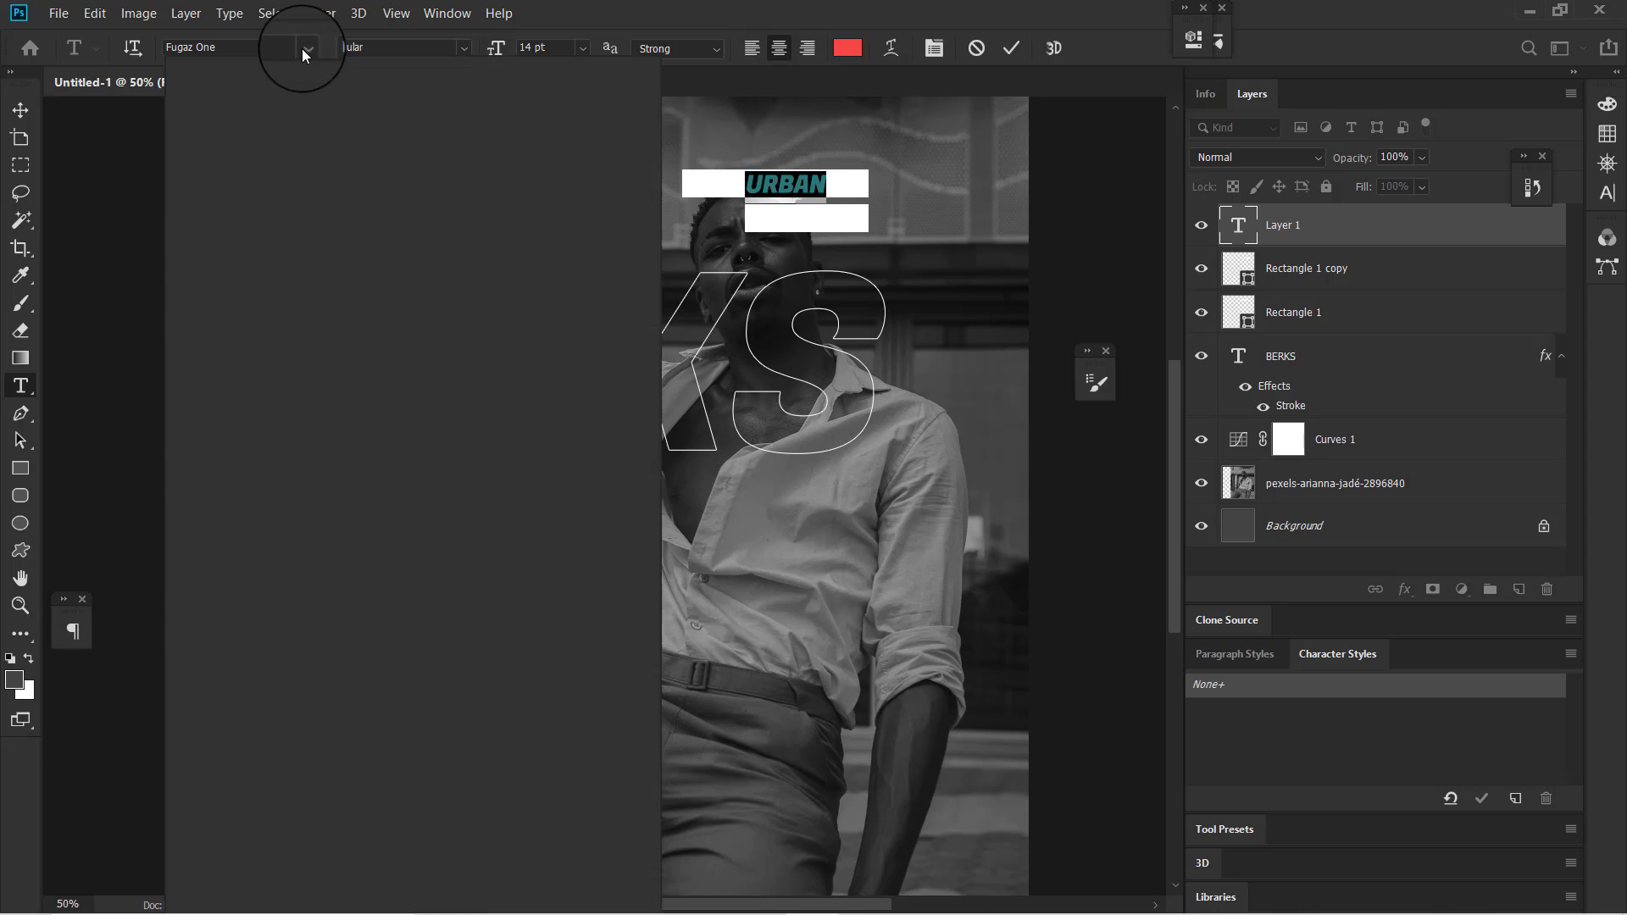
click(302, 48)
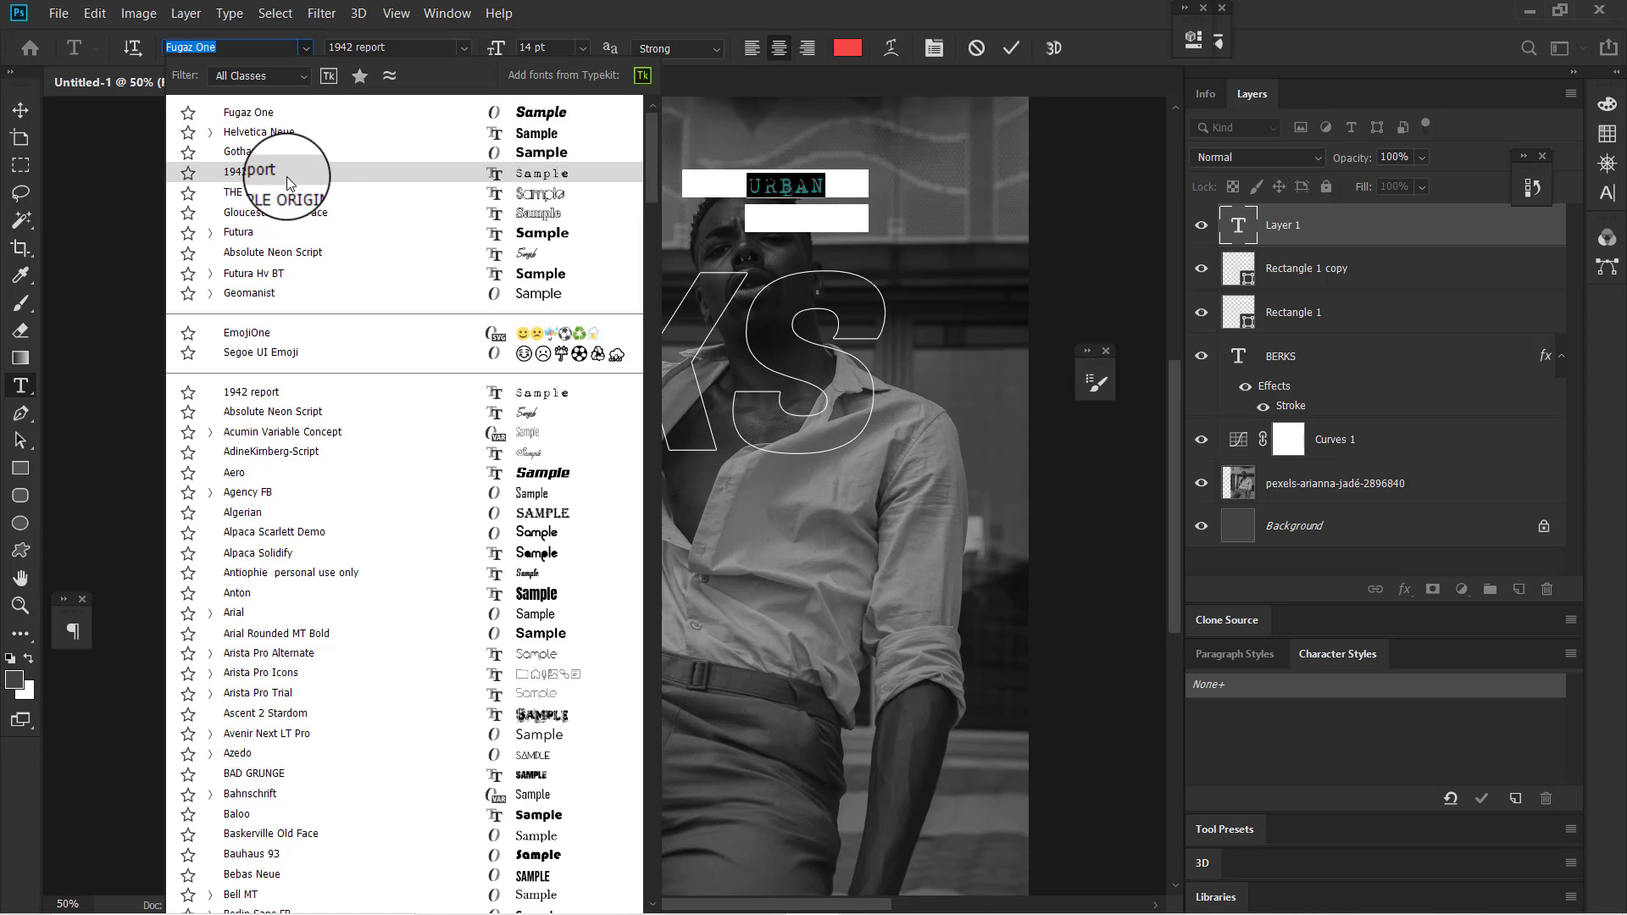
click(315, 166)
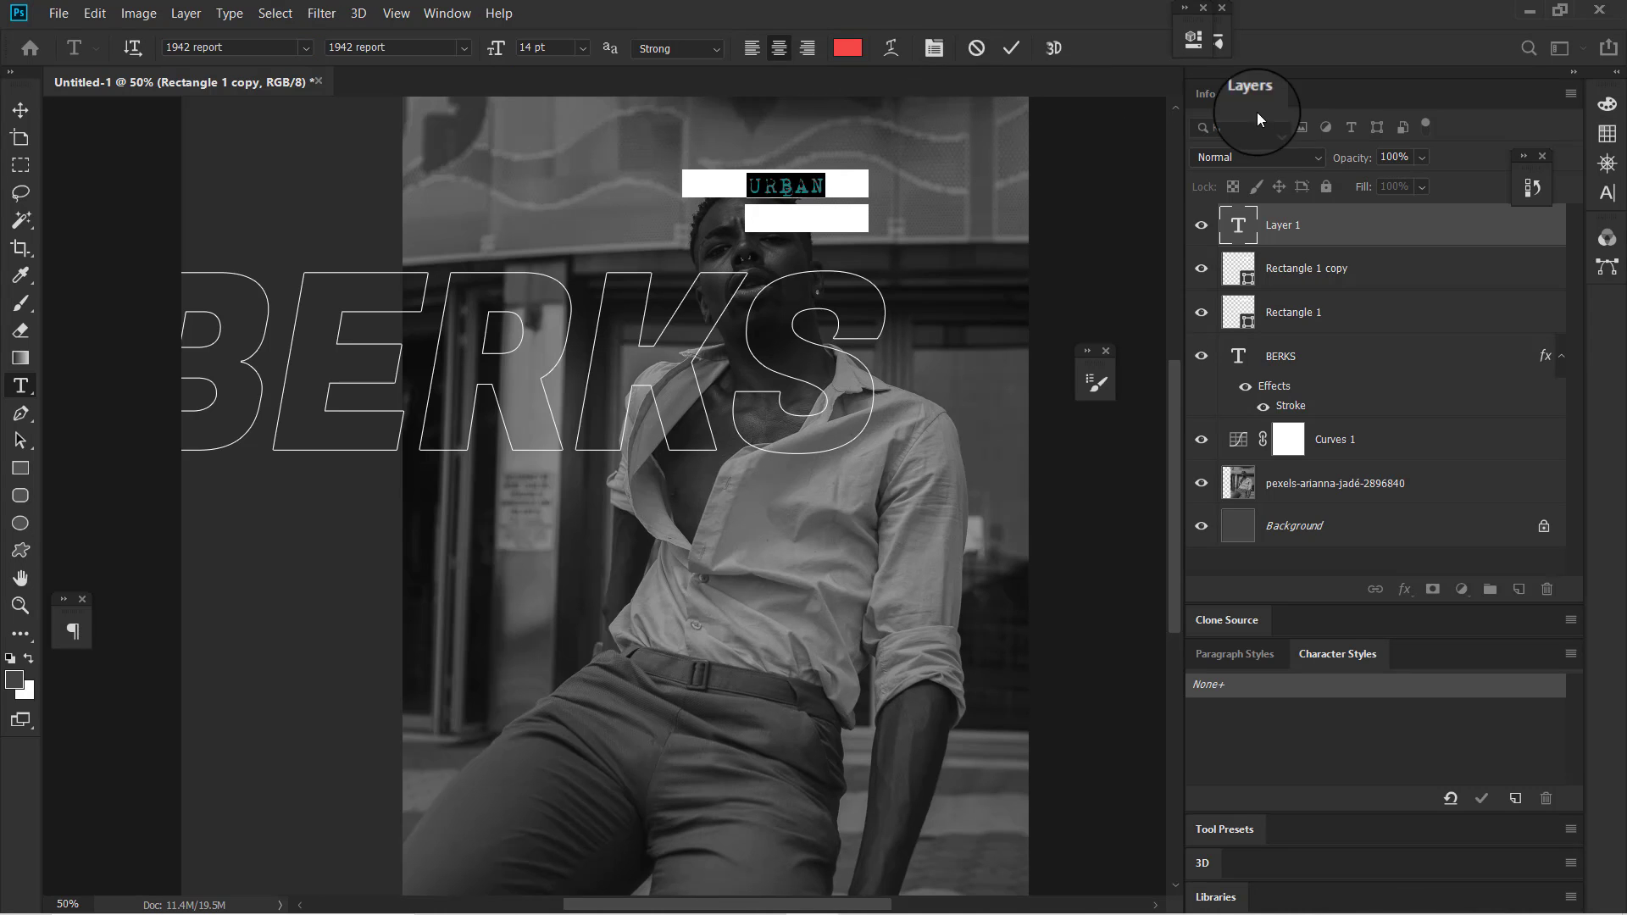
- Set the URBAN text's tracking to 880 and position it so the letters span the upper white bar
click(1609, 193)
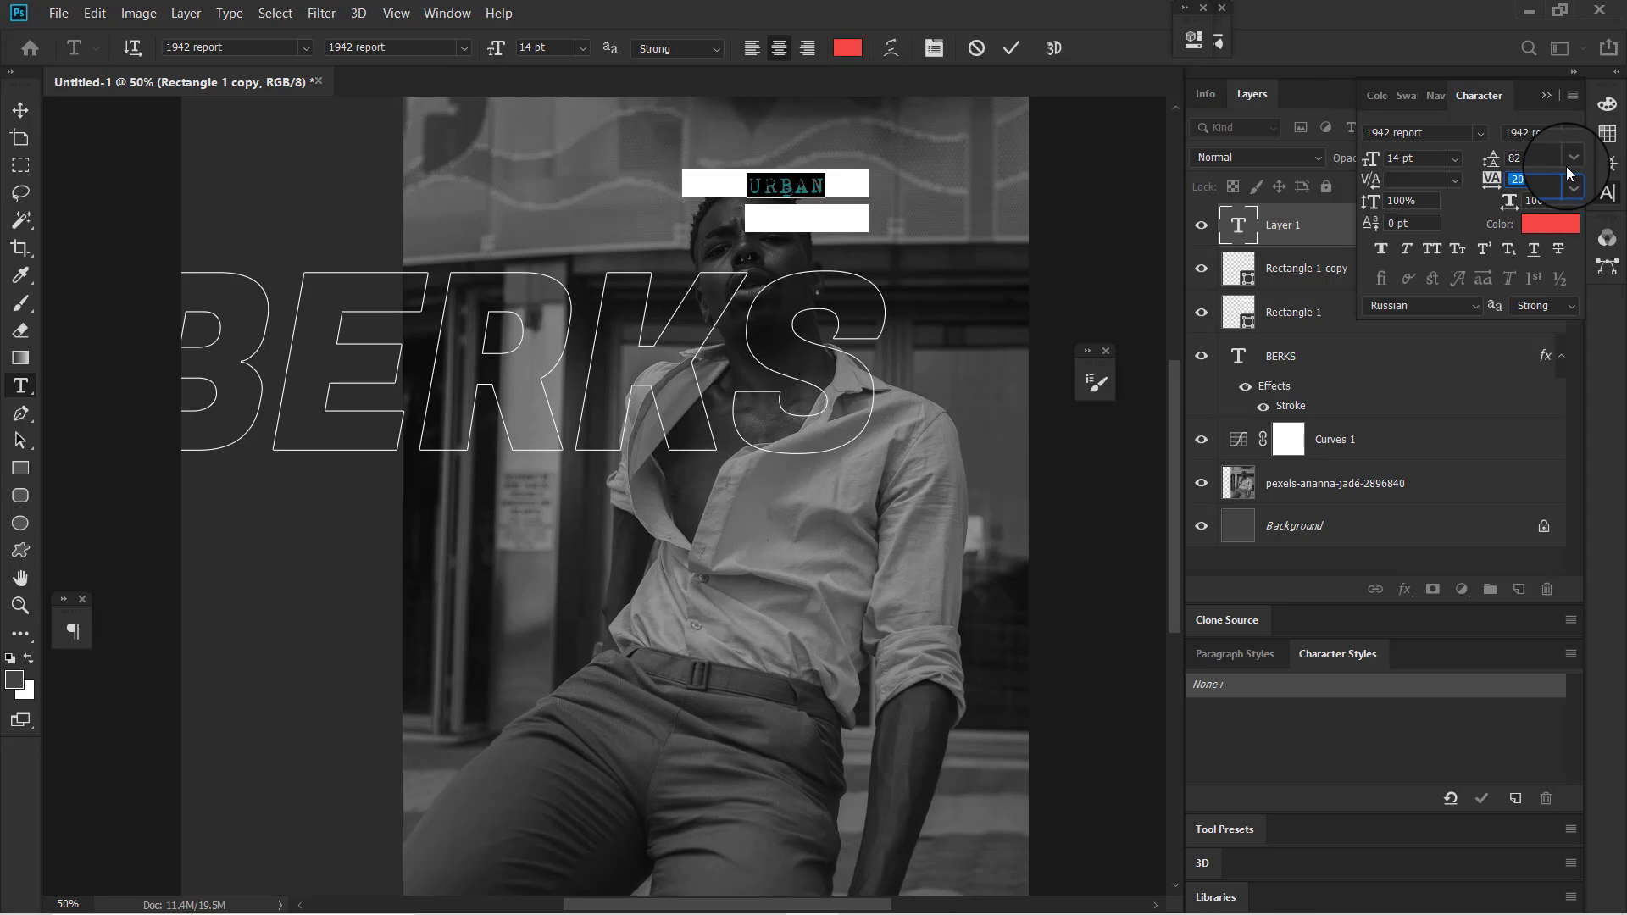
click(1545, 180)
key(Up)
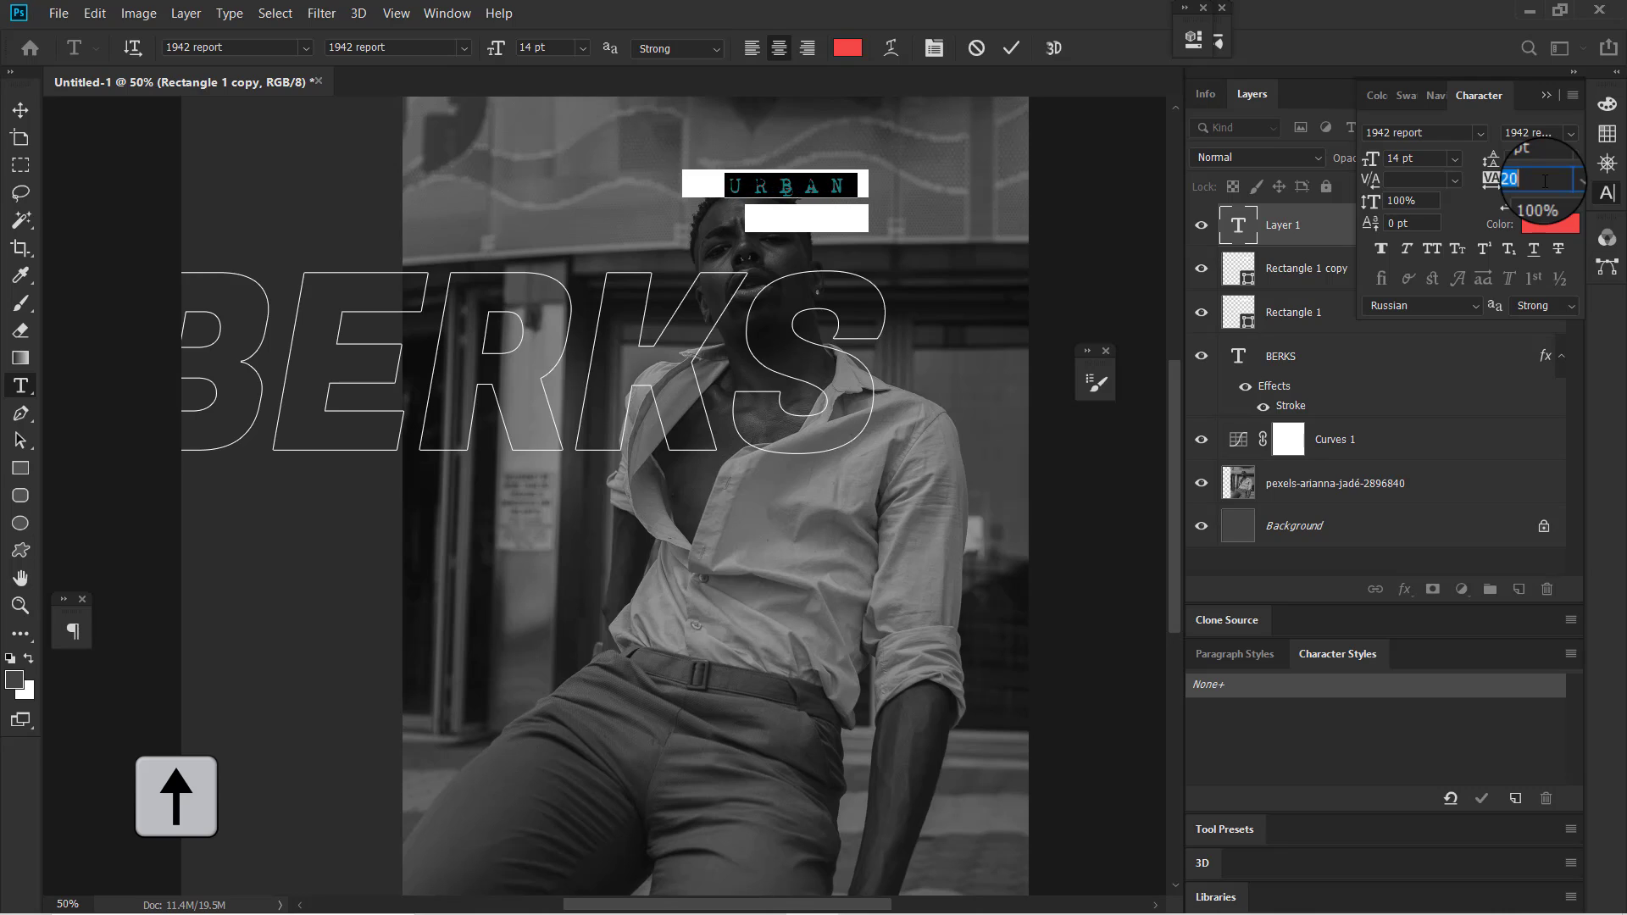
key(Up)
key(Up)
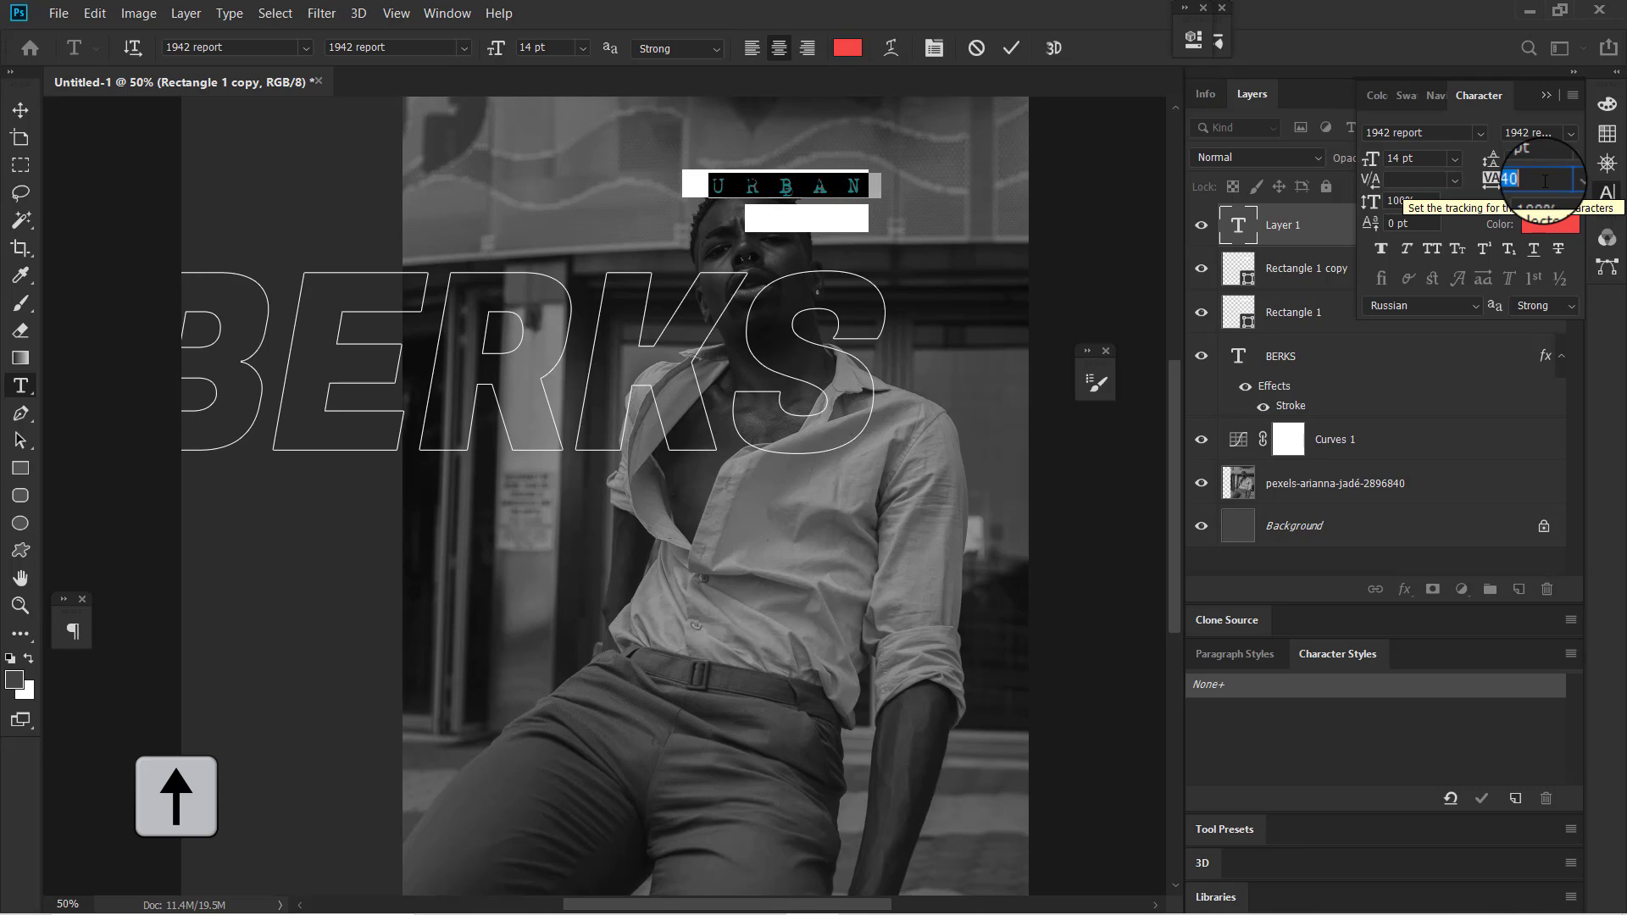
key(Up)
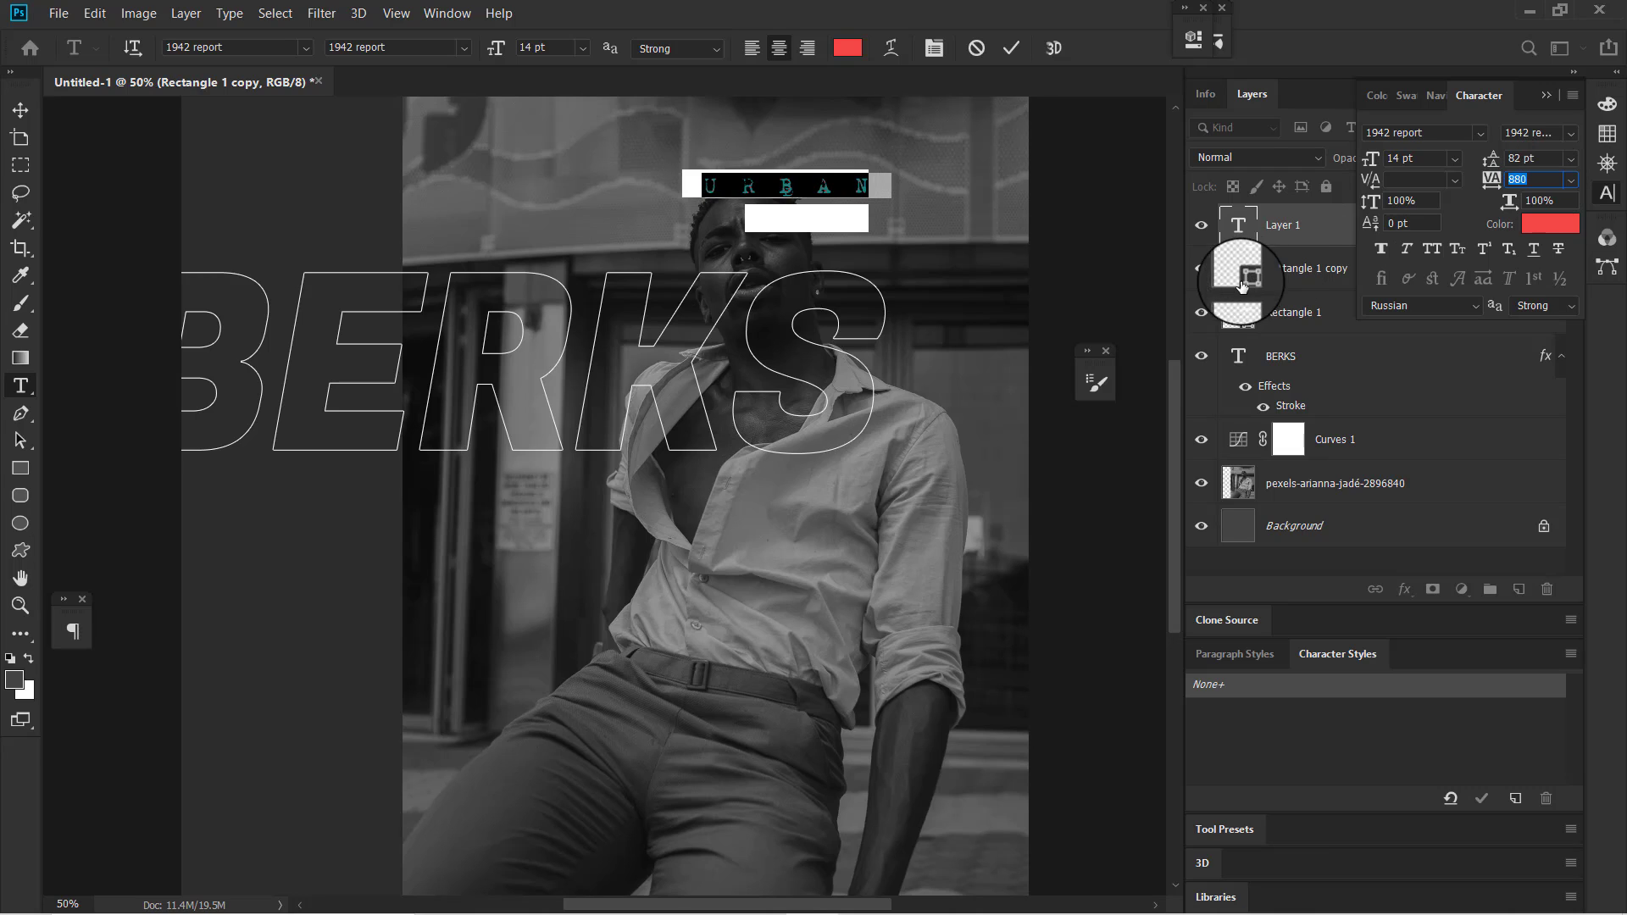
drag(886, 270, 868, 270)
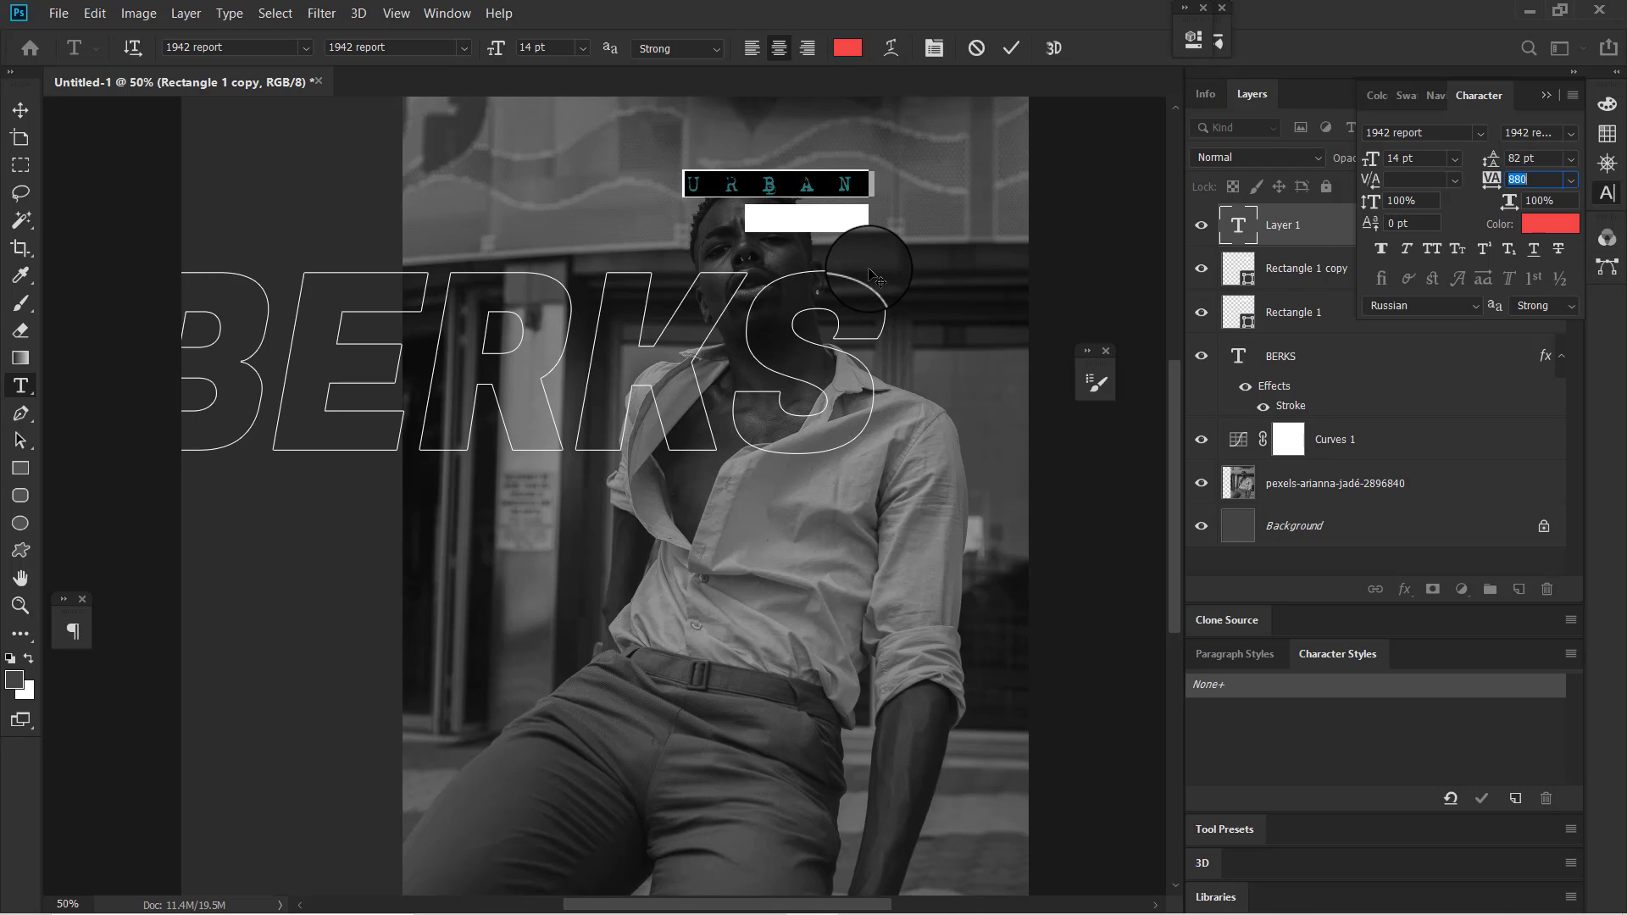
click(1011, 48)
- Recolor the whole URBAN text black (000000)
click(811, 184)
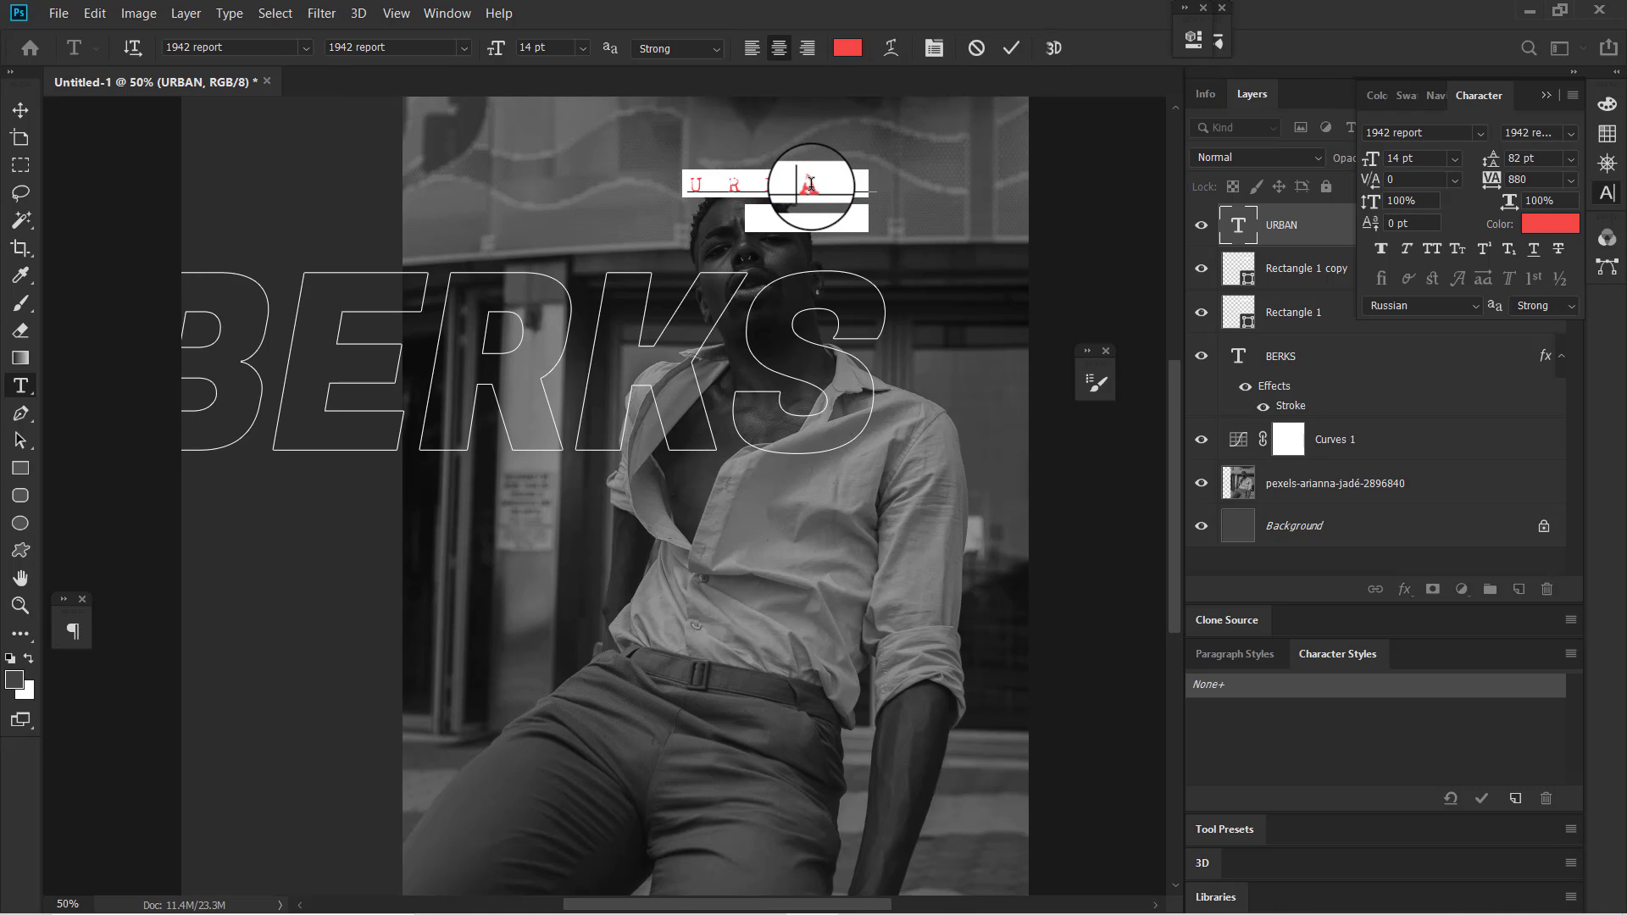
key(ctrl+a)
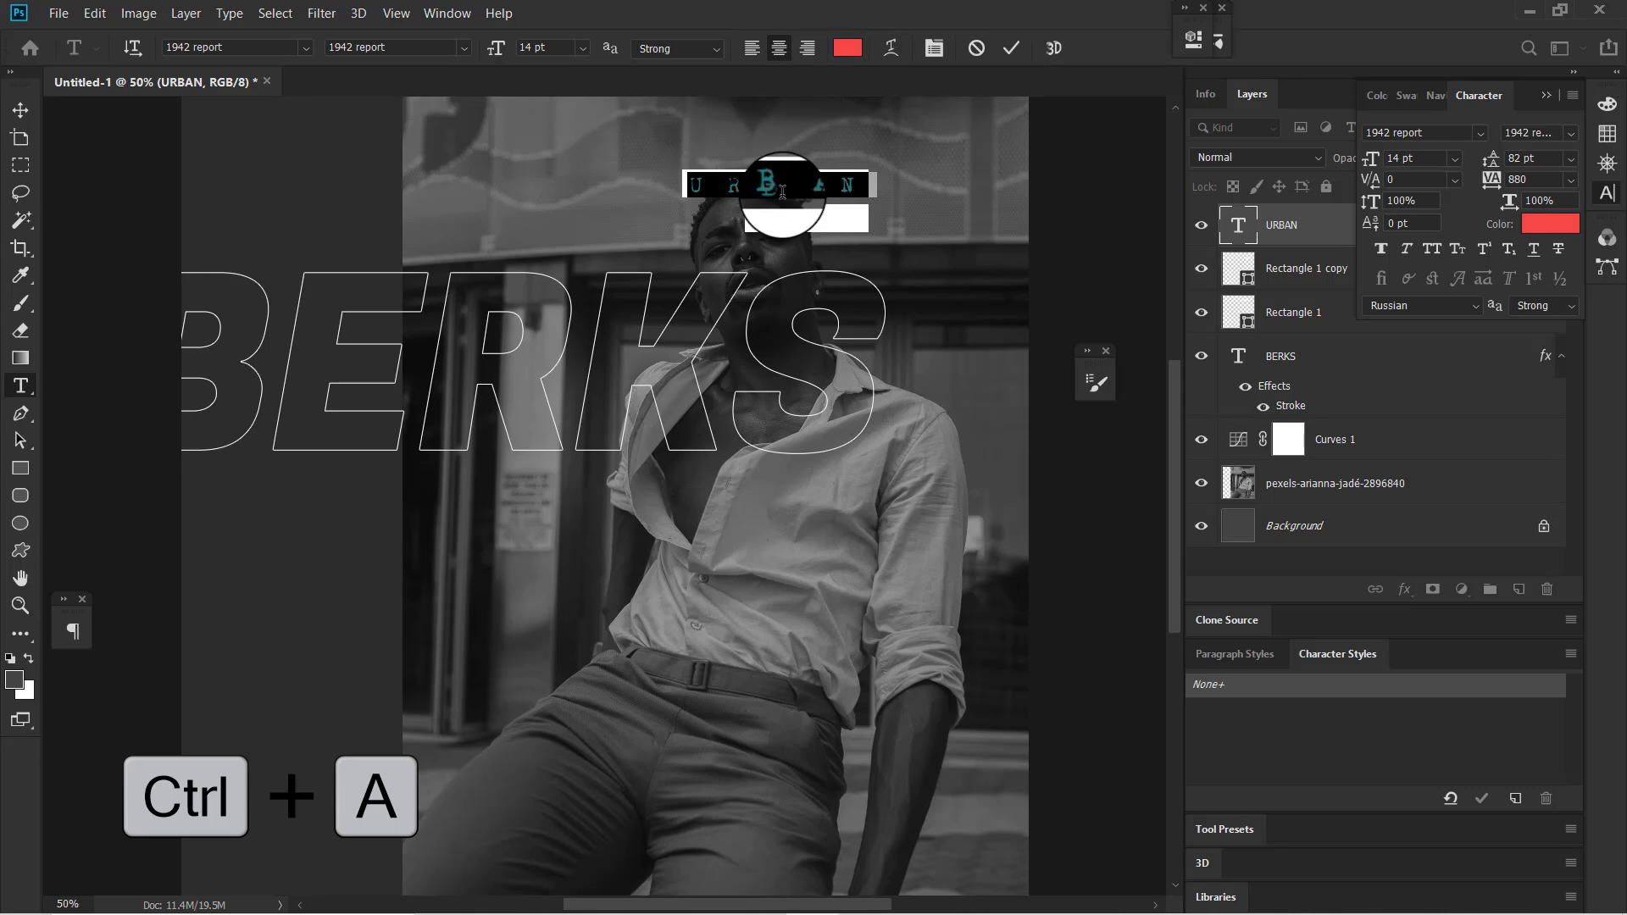
click(850, 55)
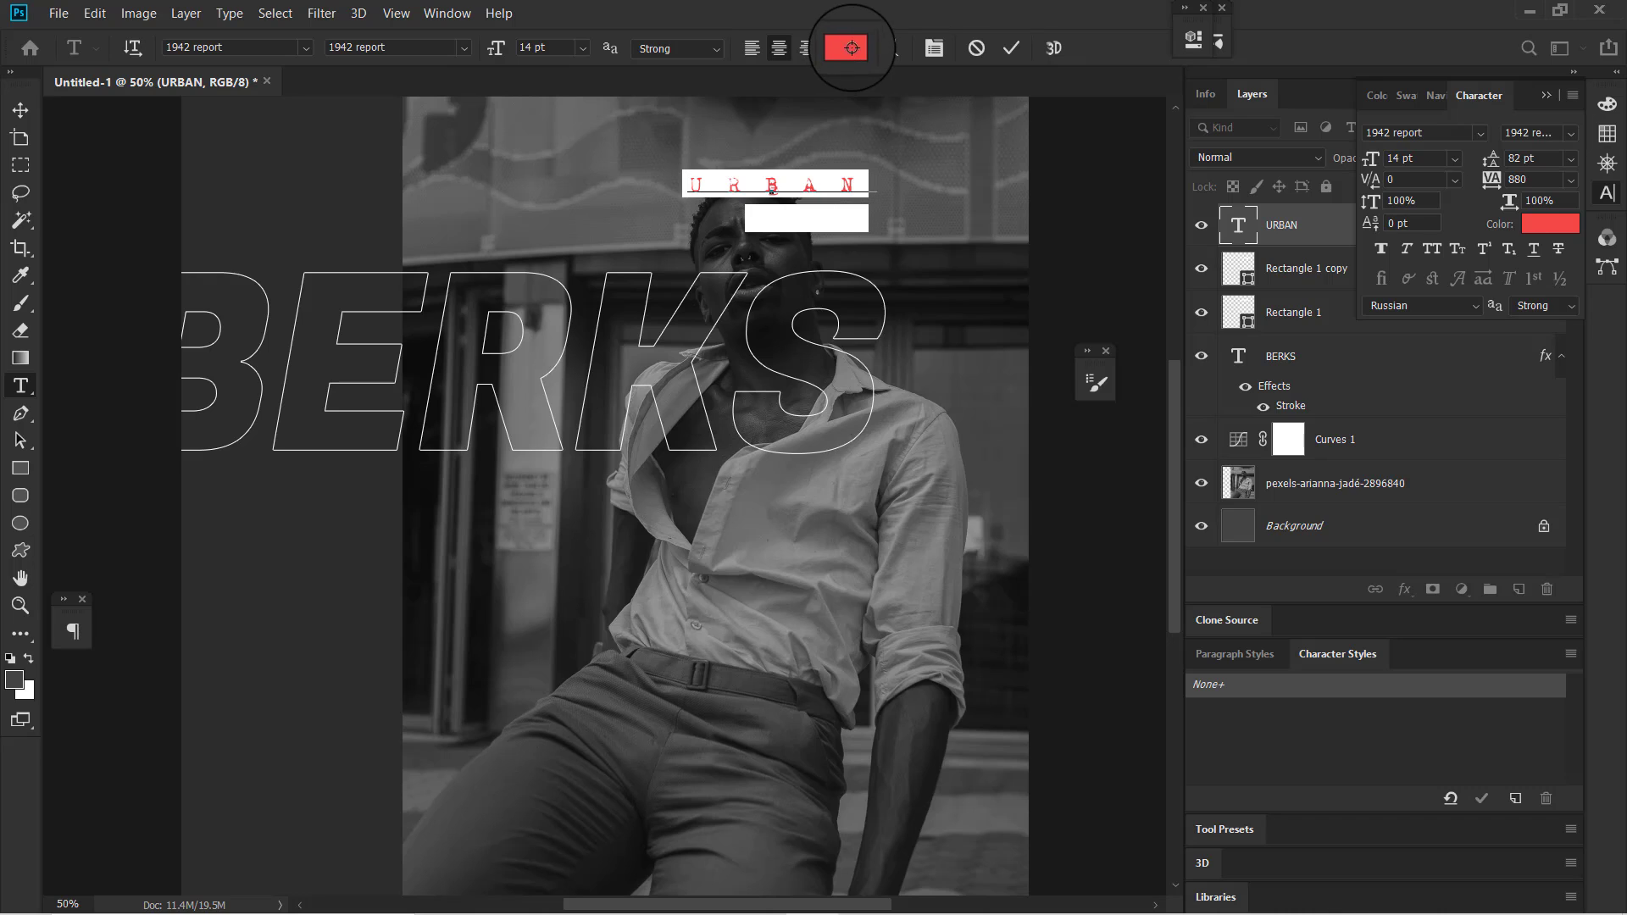
drag(886, 549, 755, 654)
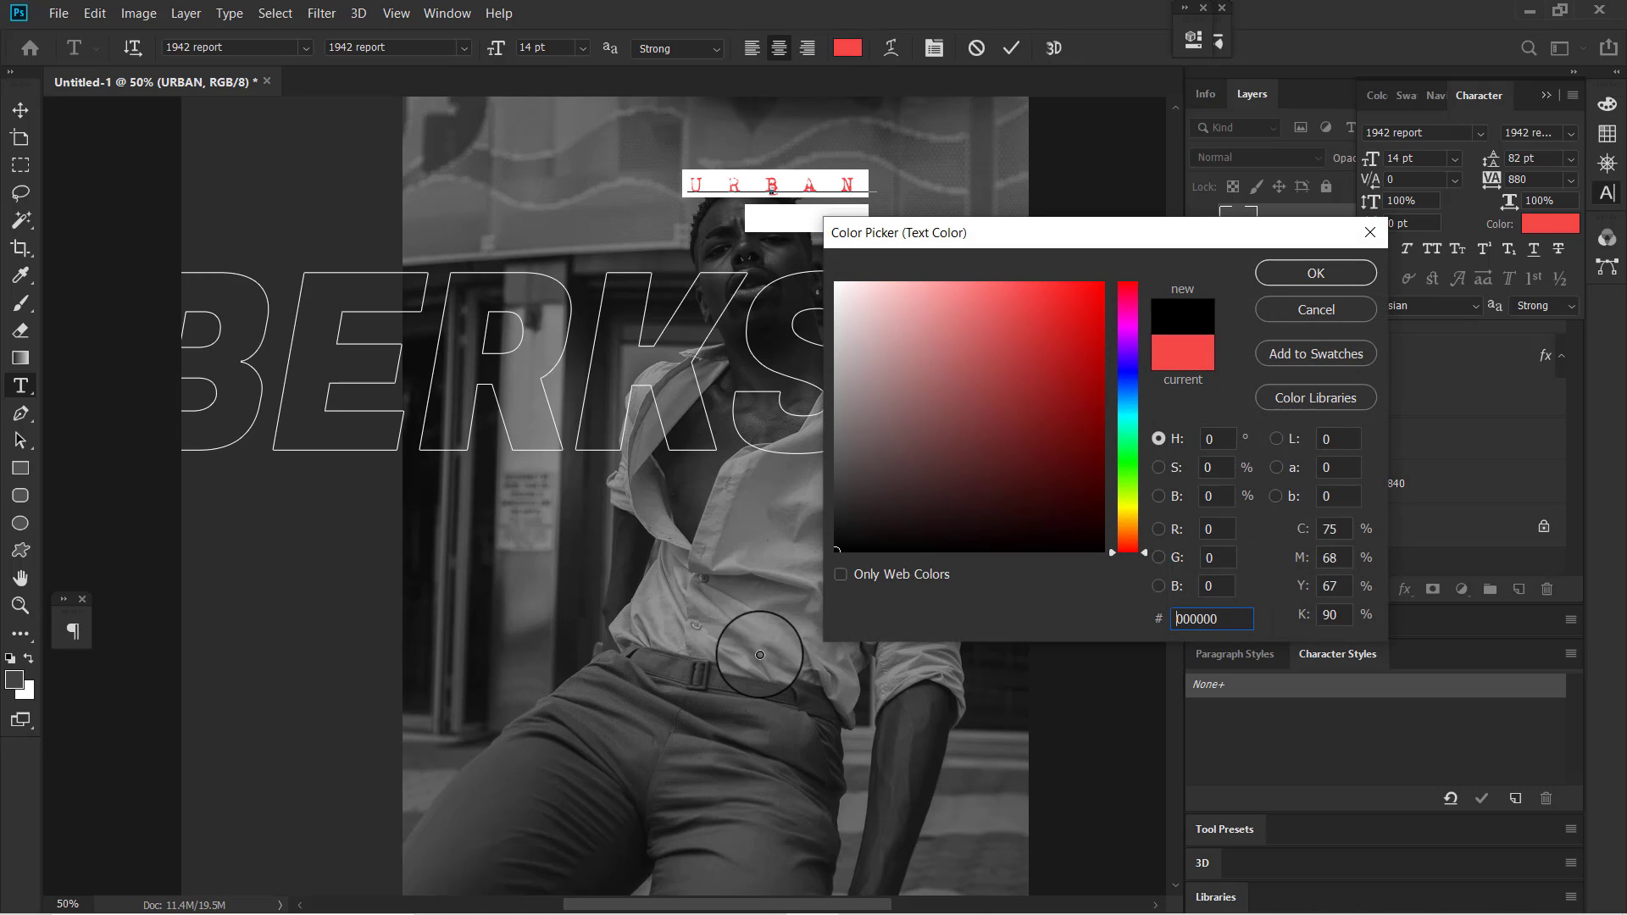
click(1284, 273)
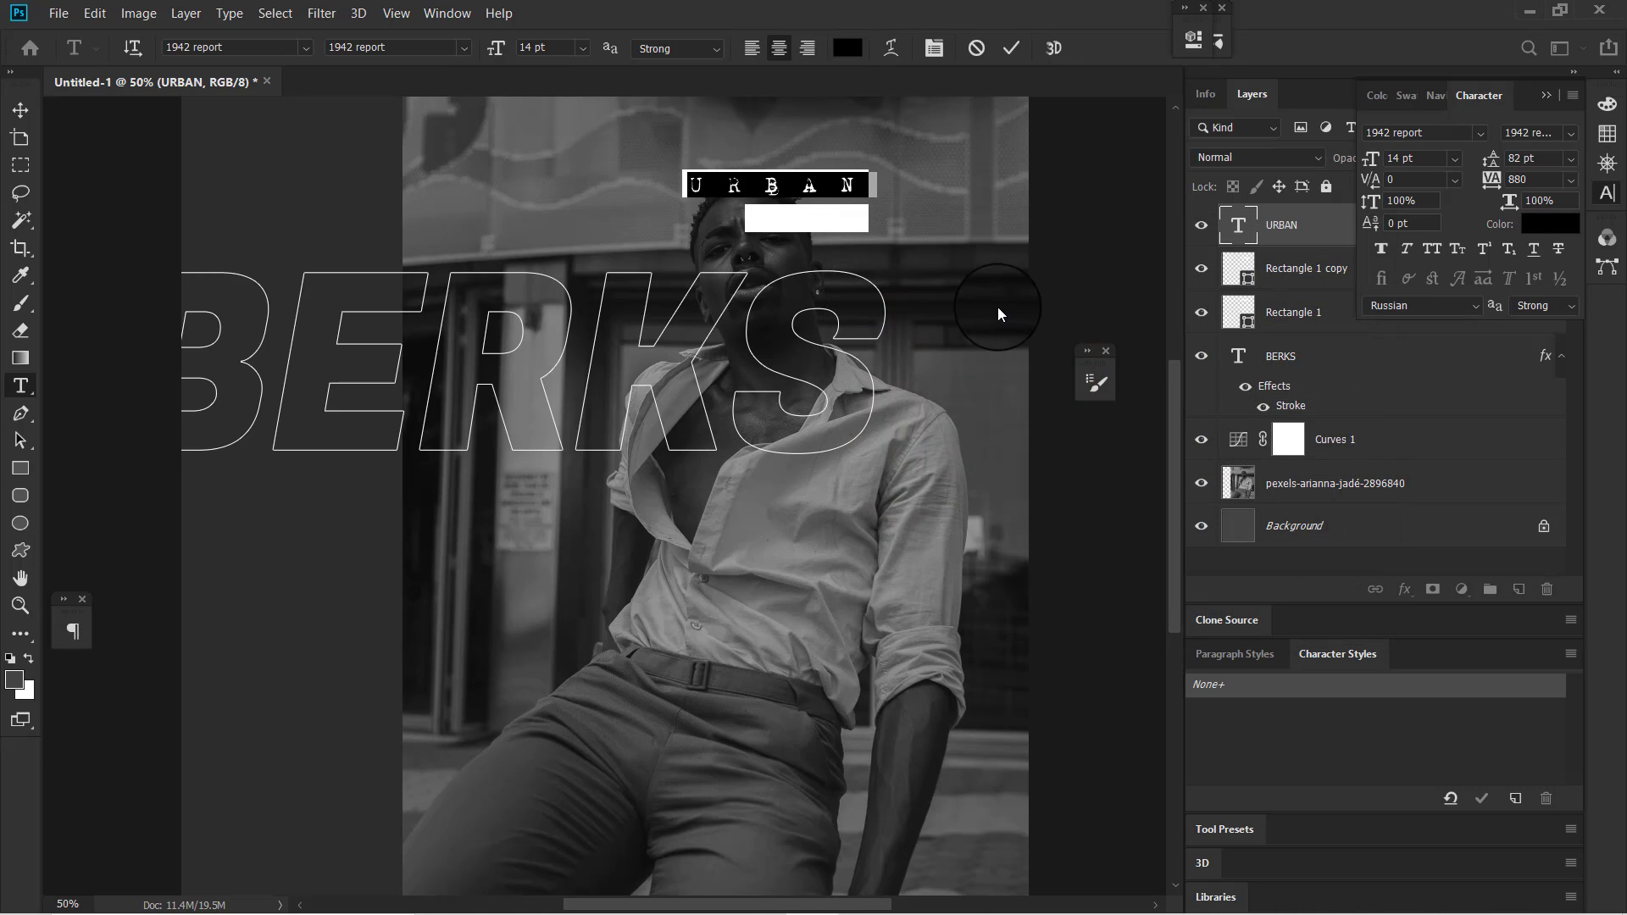
click(1011, 48)
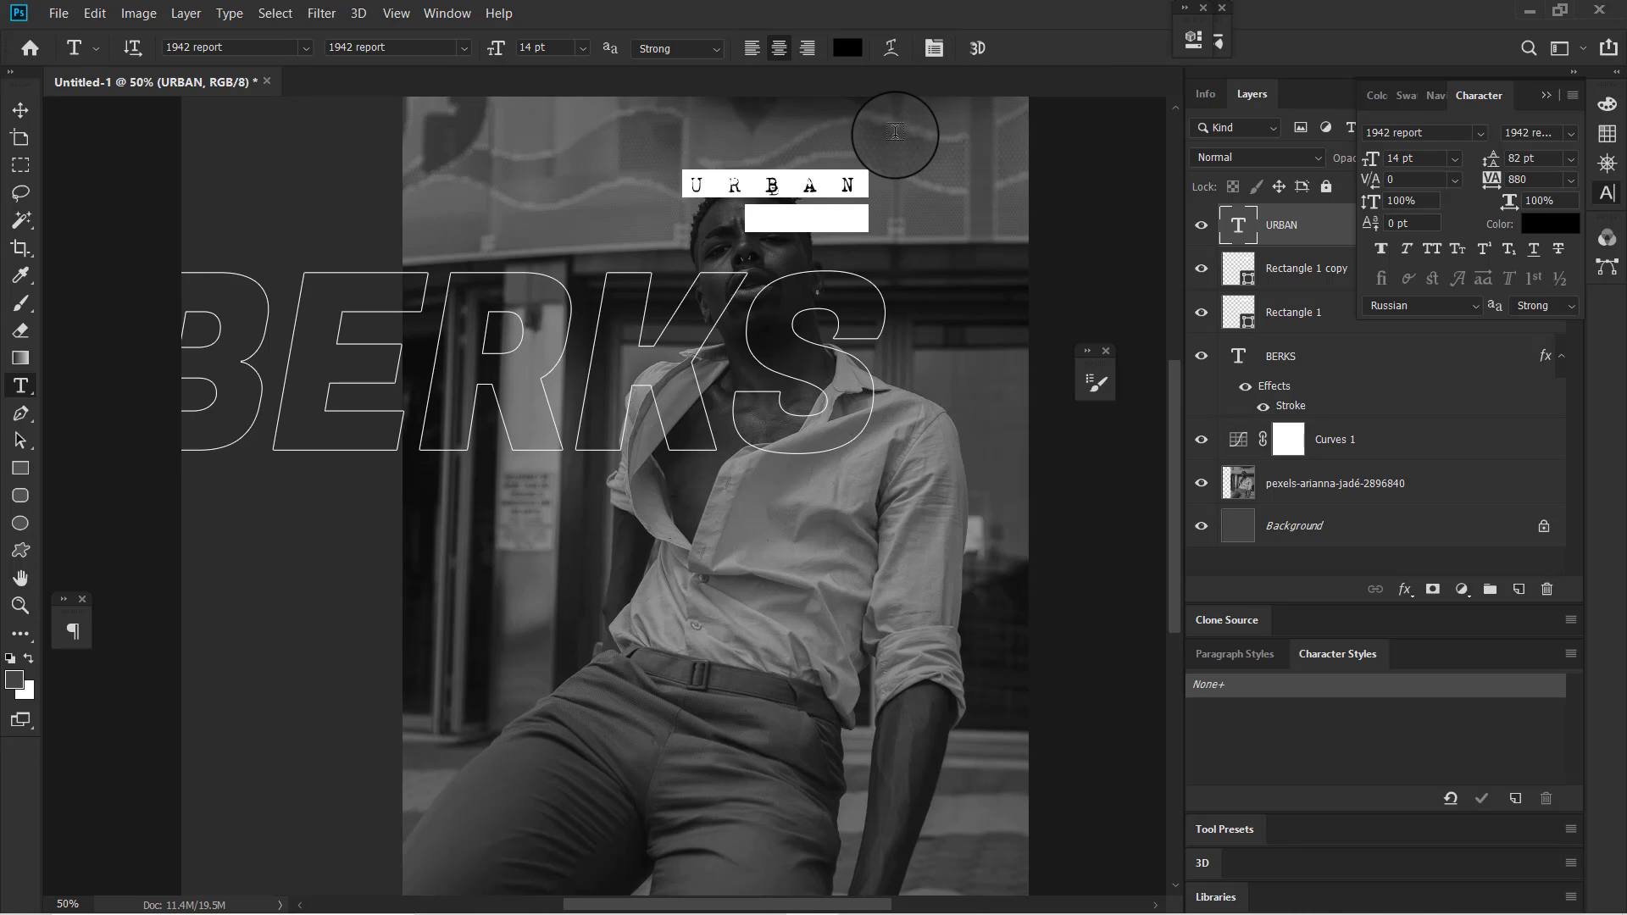
- Duplicate the URBAN text layer and place the copy over the lower white bar
key(v)
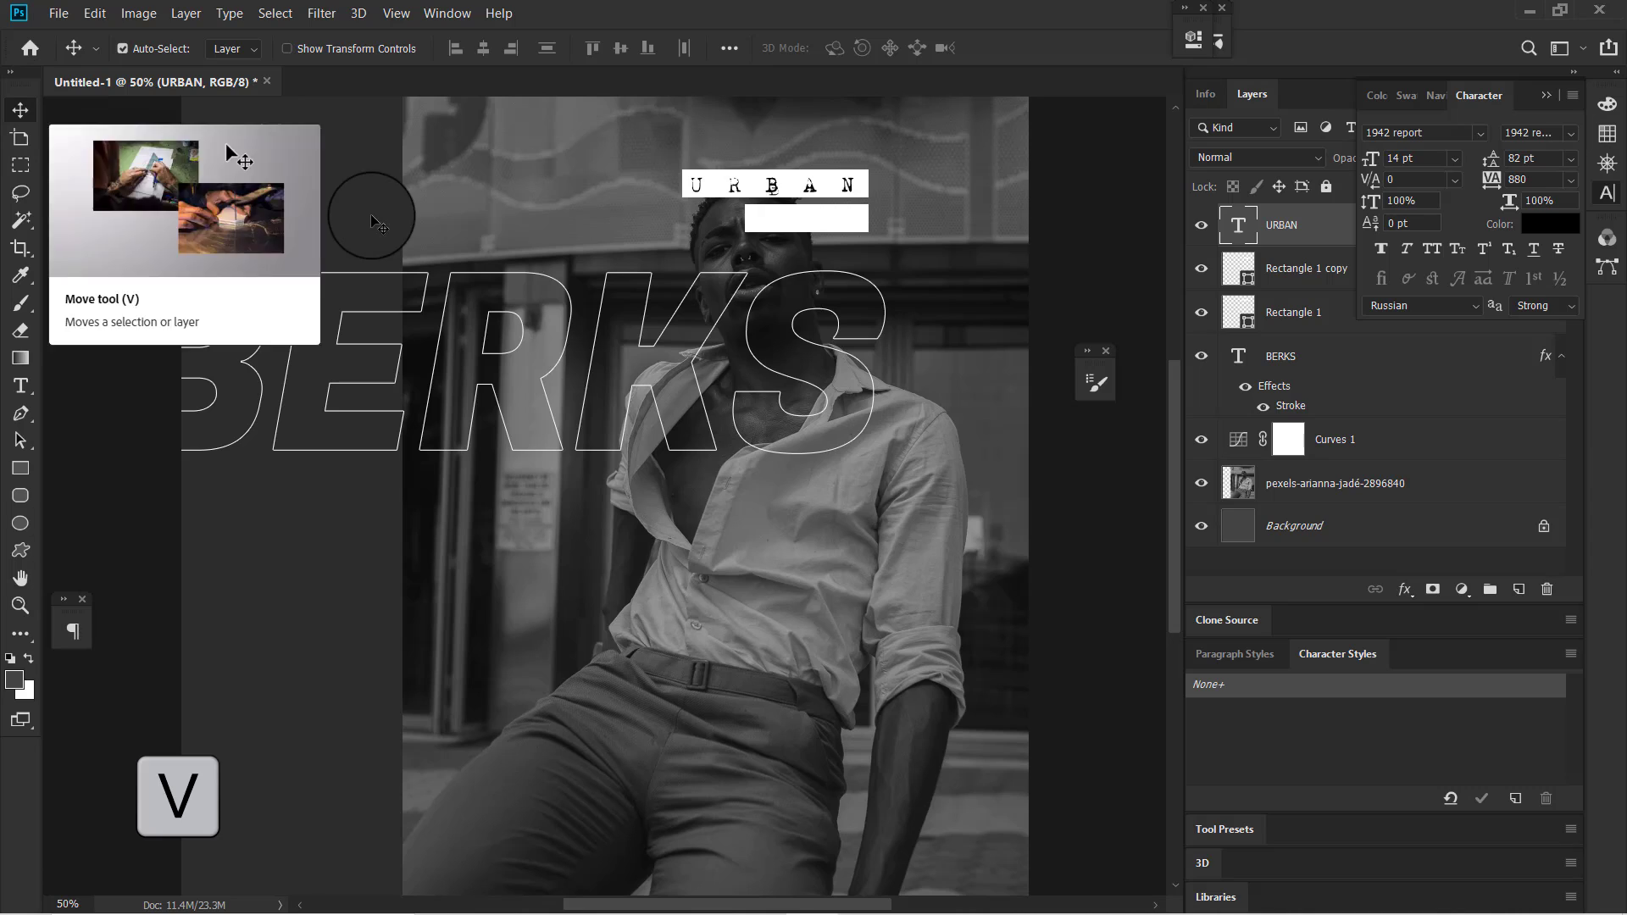
key(ctrl+j)
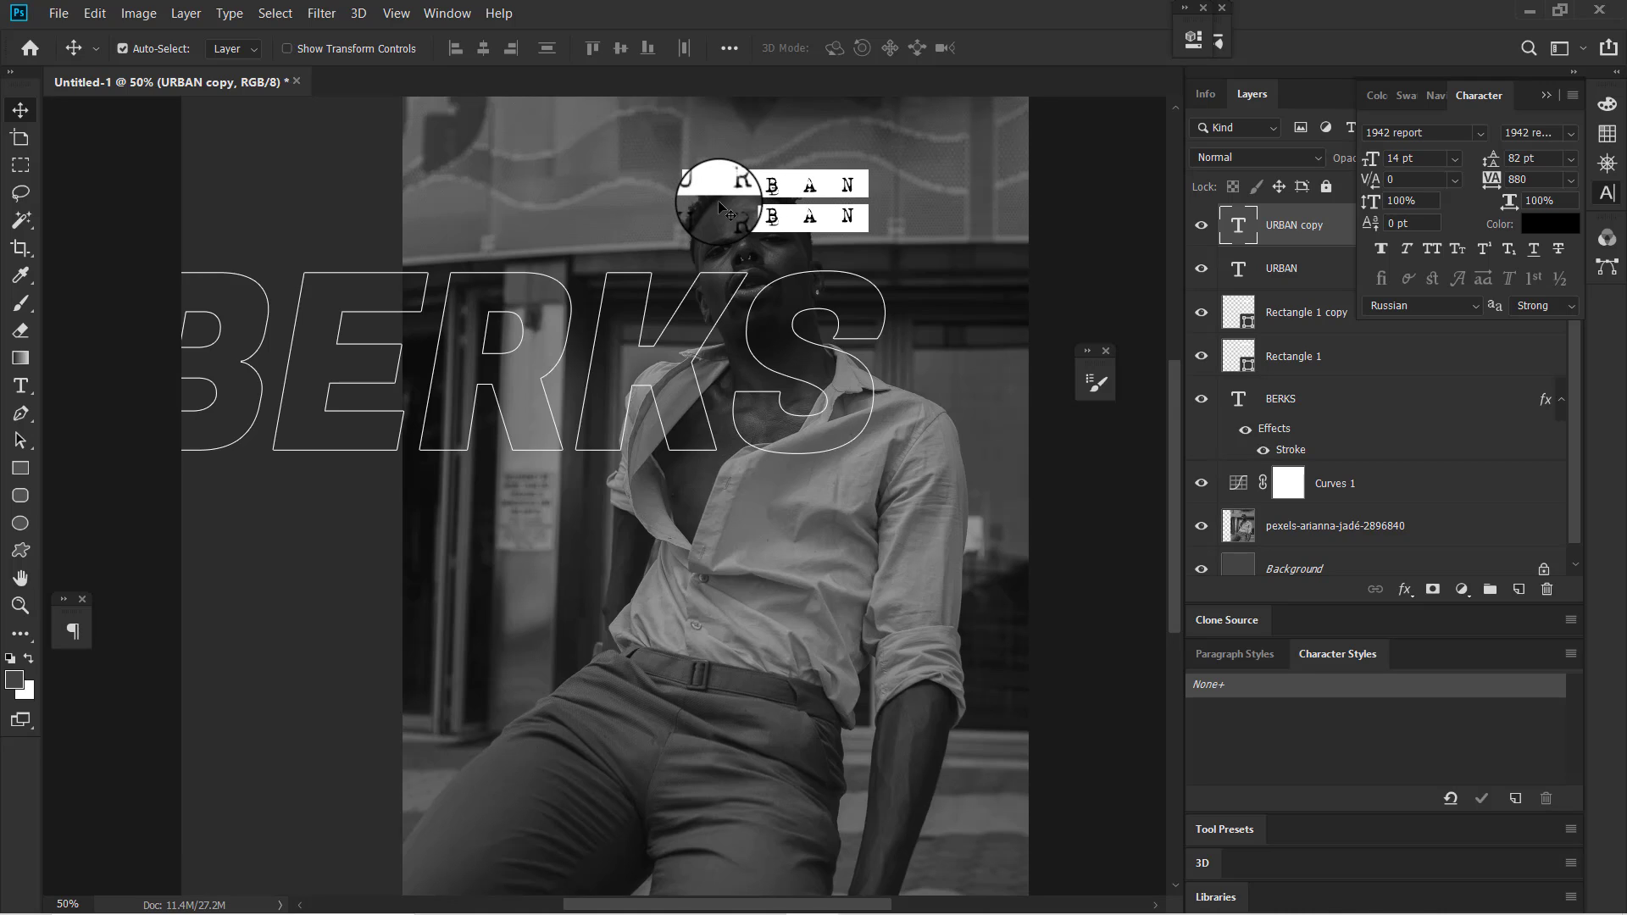
- Replace the duplicated URBAN text over the lower white bar with VIBES
key(t)
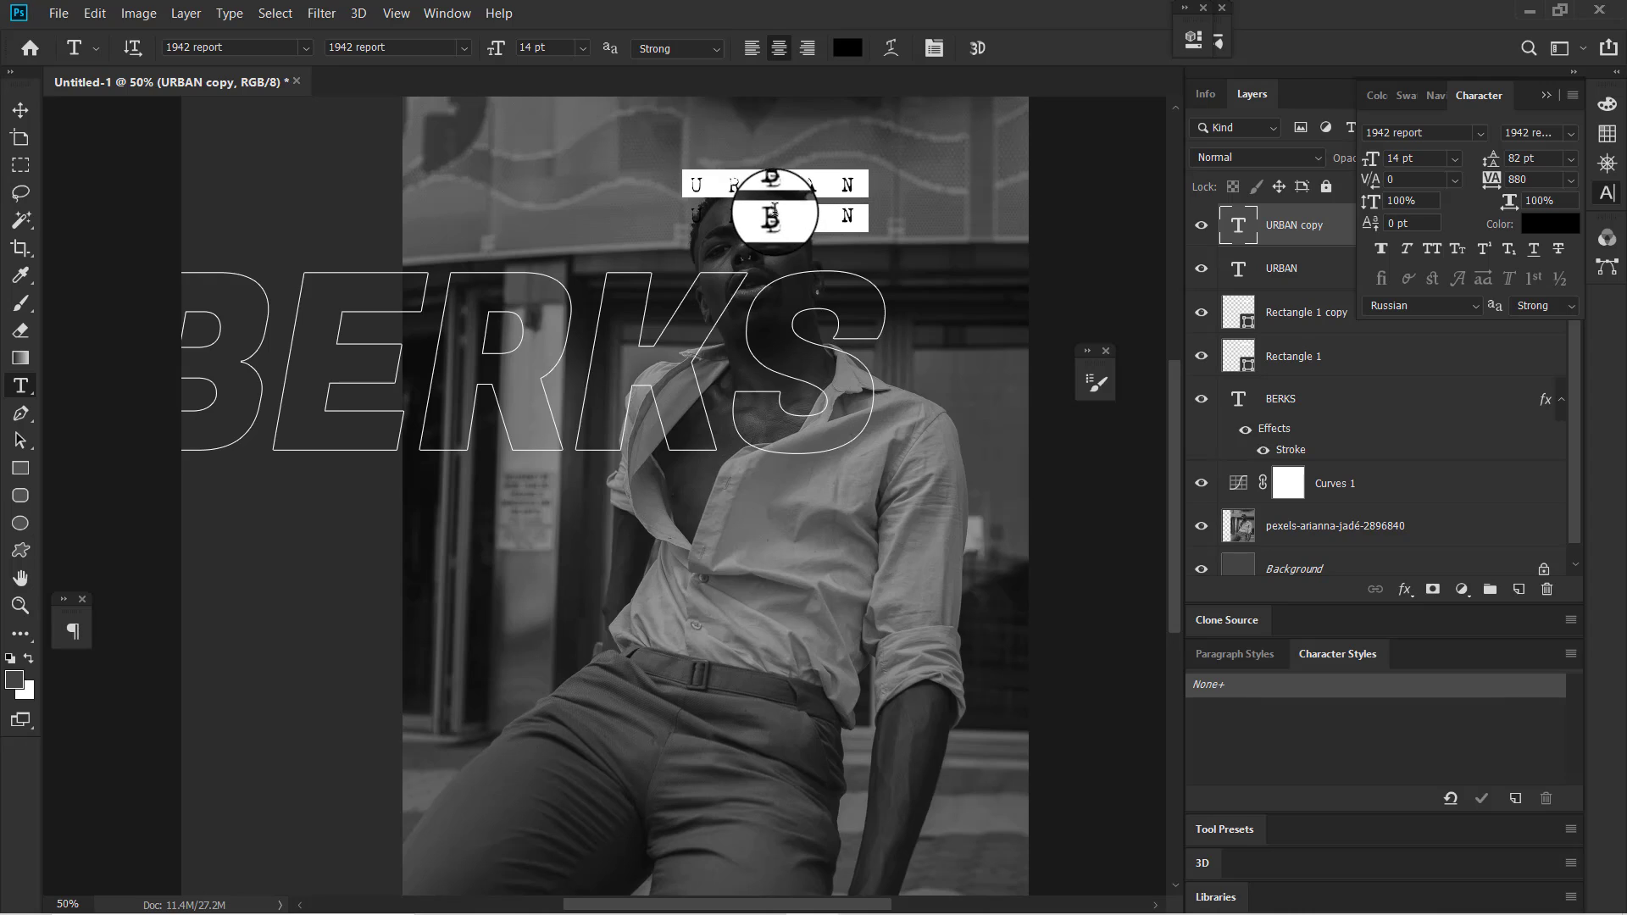
click(778, 213)
key(ctrl+a)
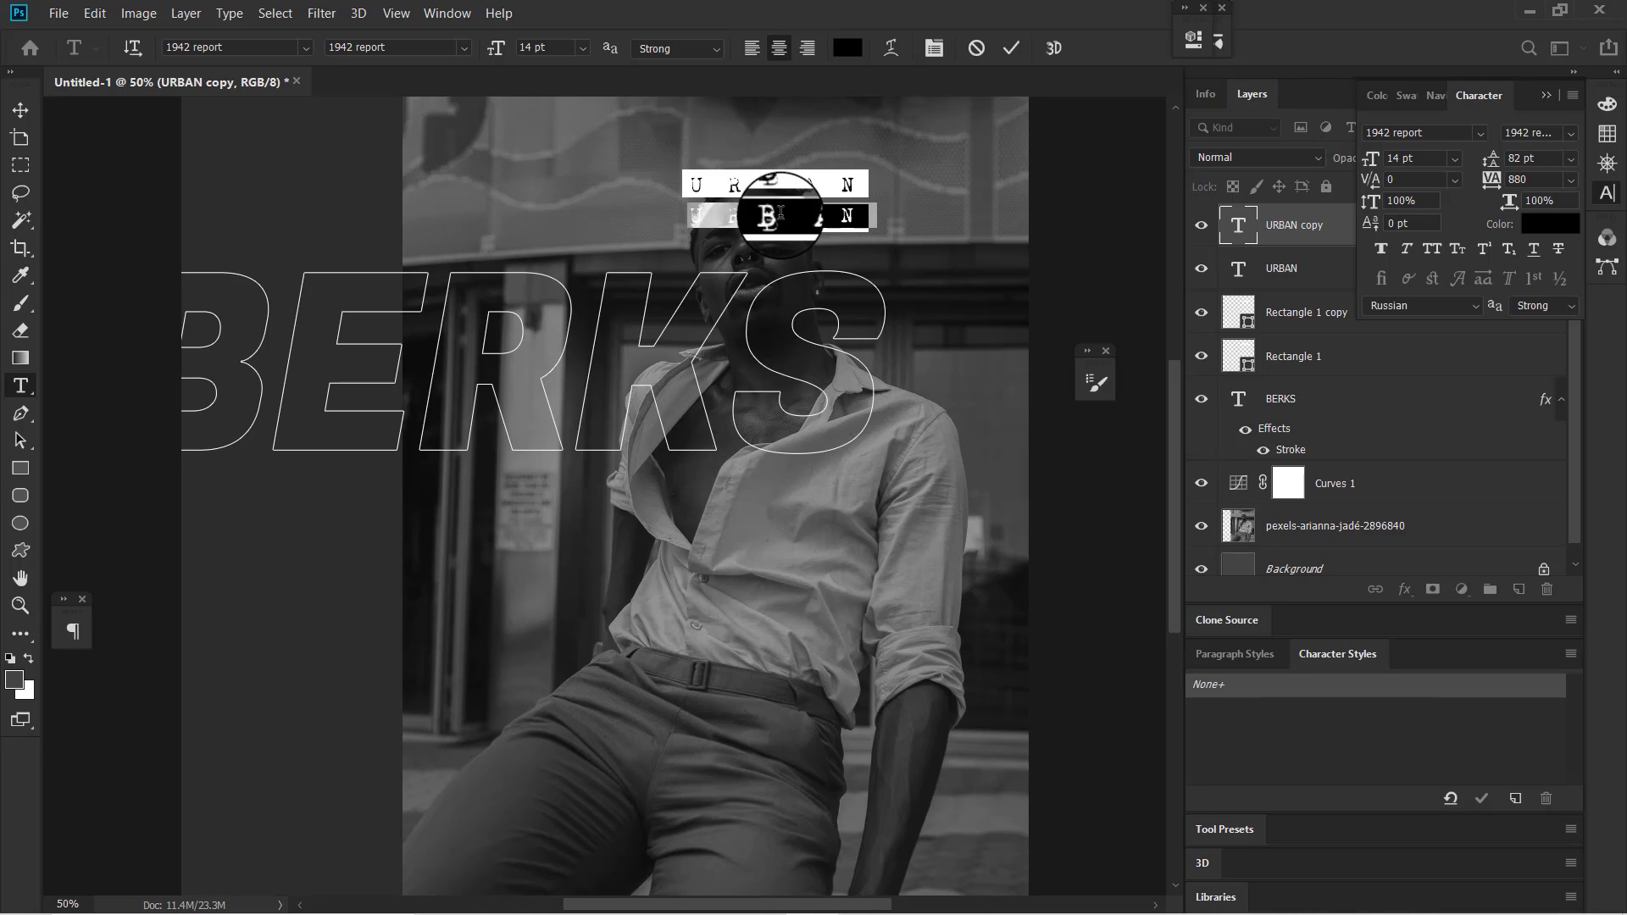
text(VIB)
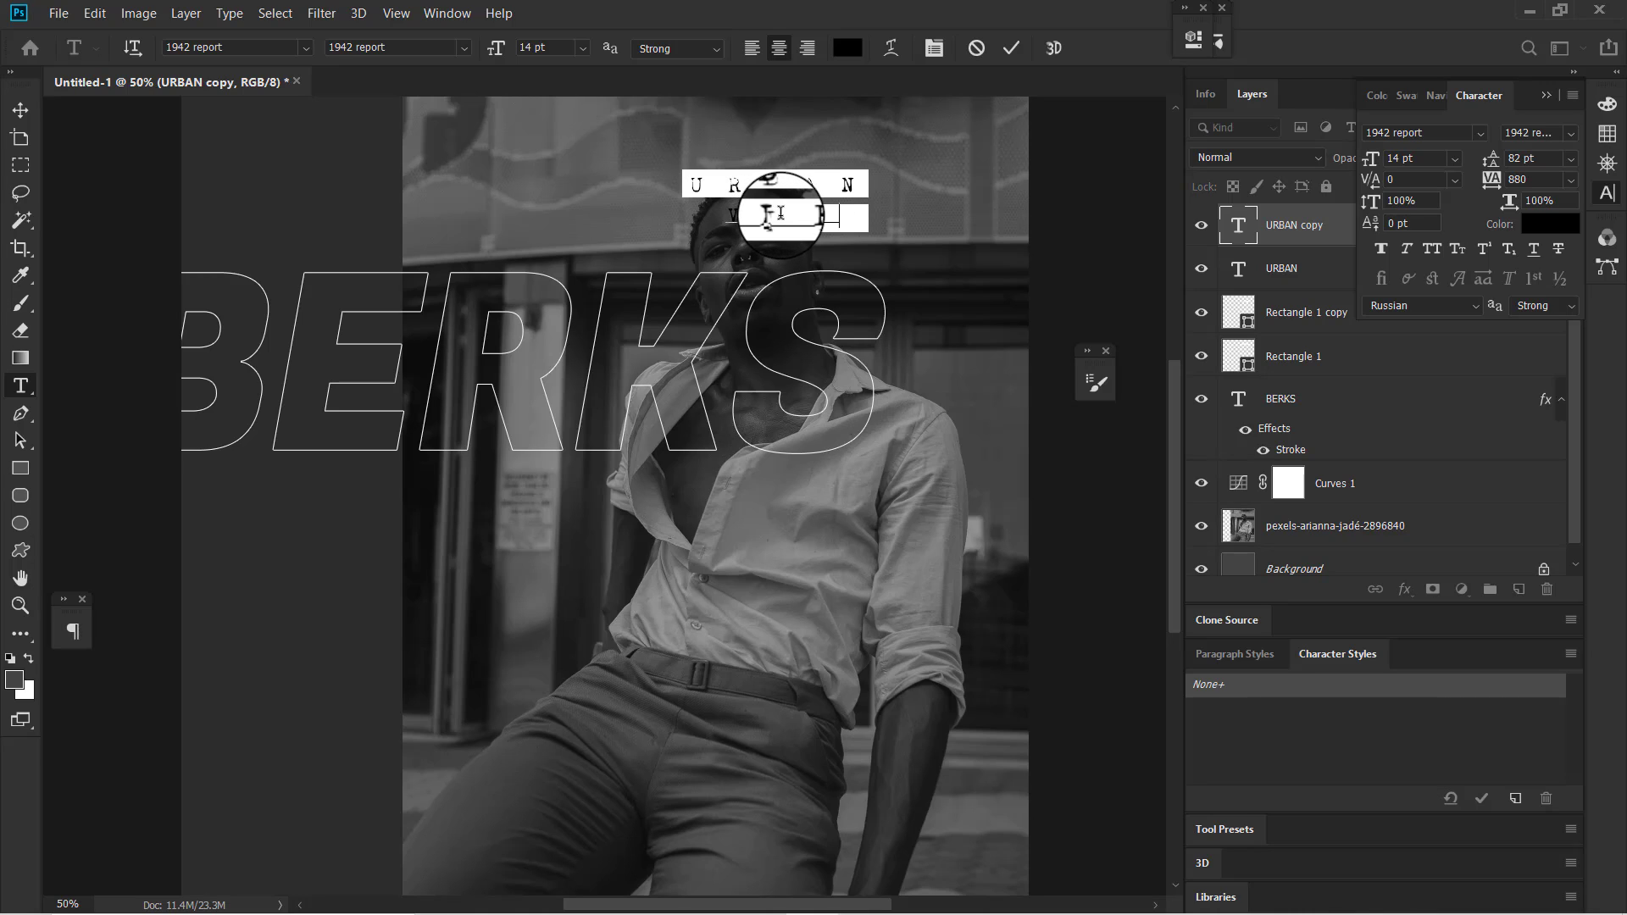
text(ES)
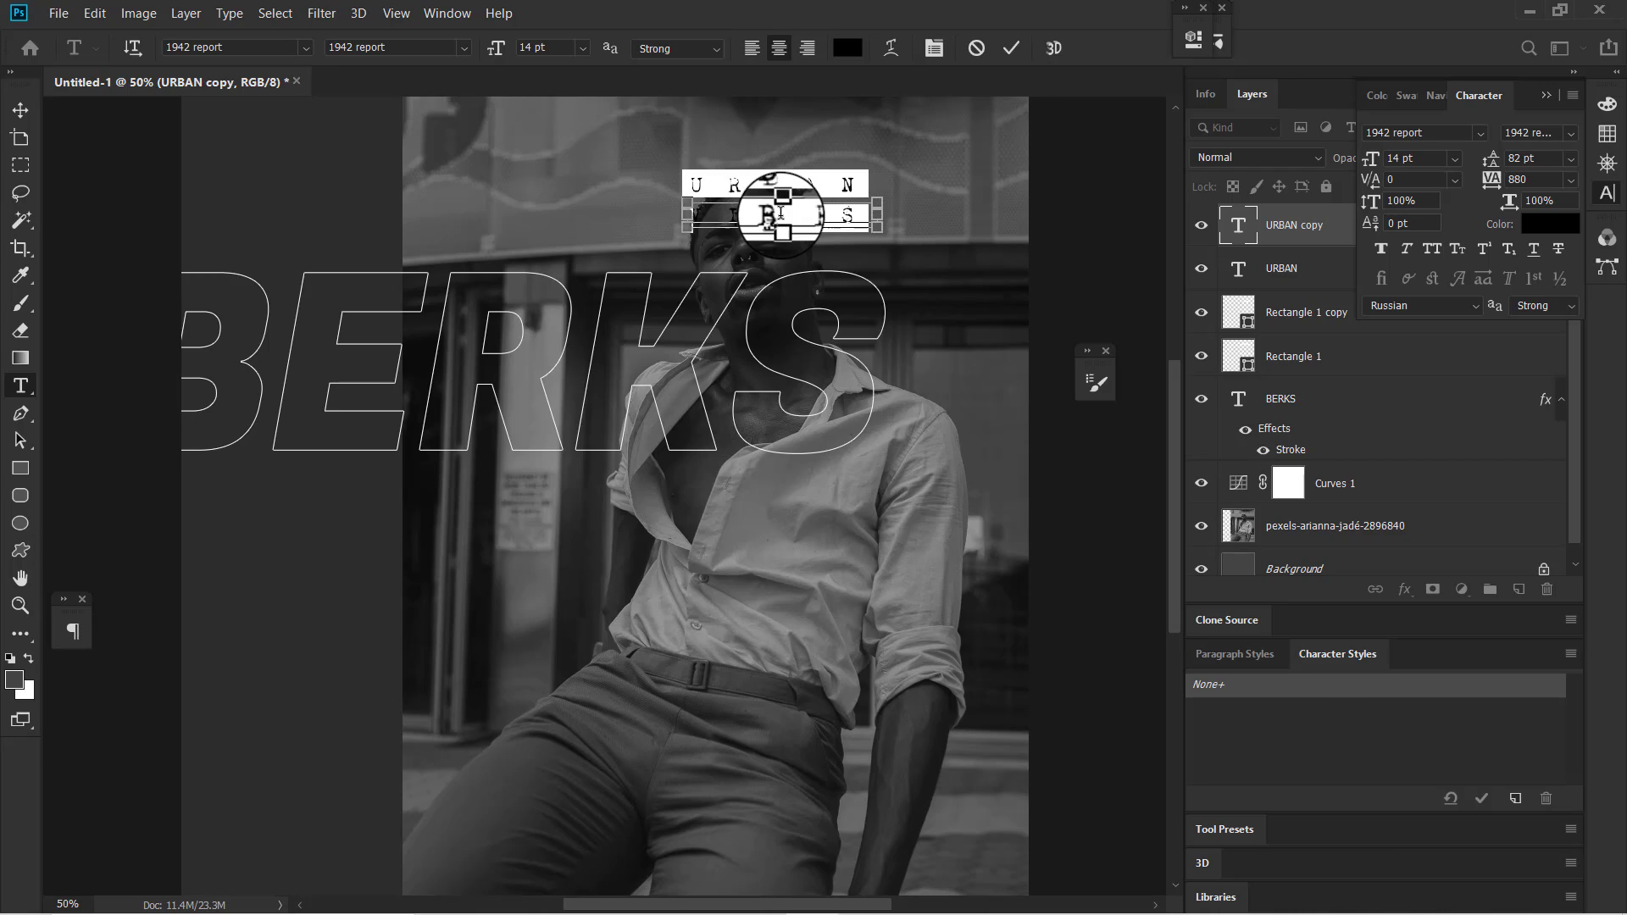
- Reduce the tracking of the whole VIBES text to 240 so it fits the lower white bar
key(ctrl+a)
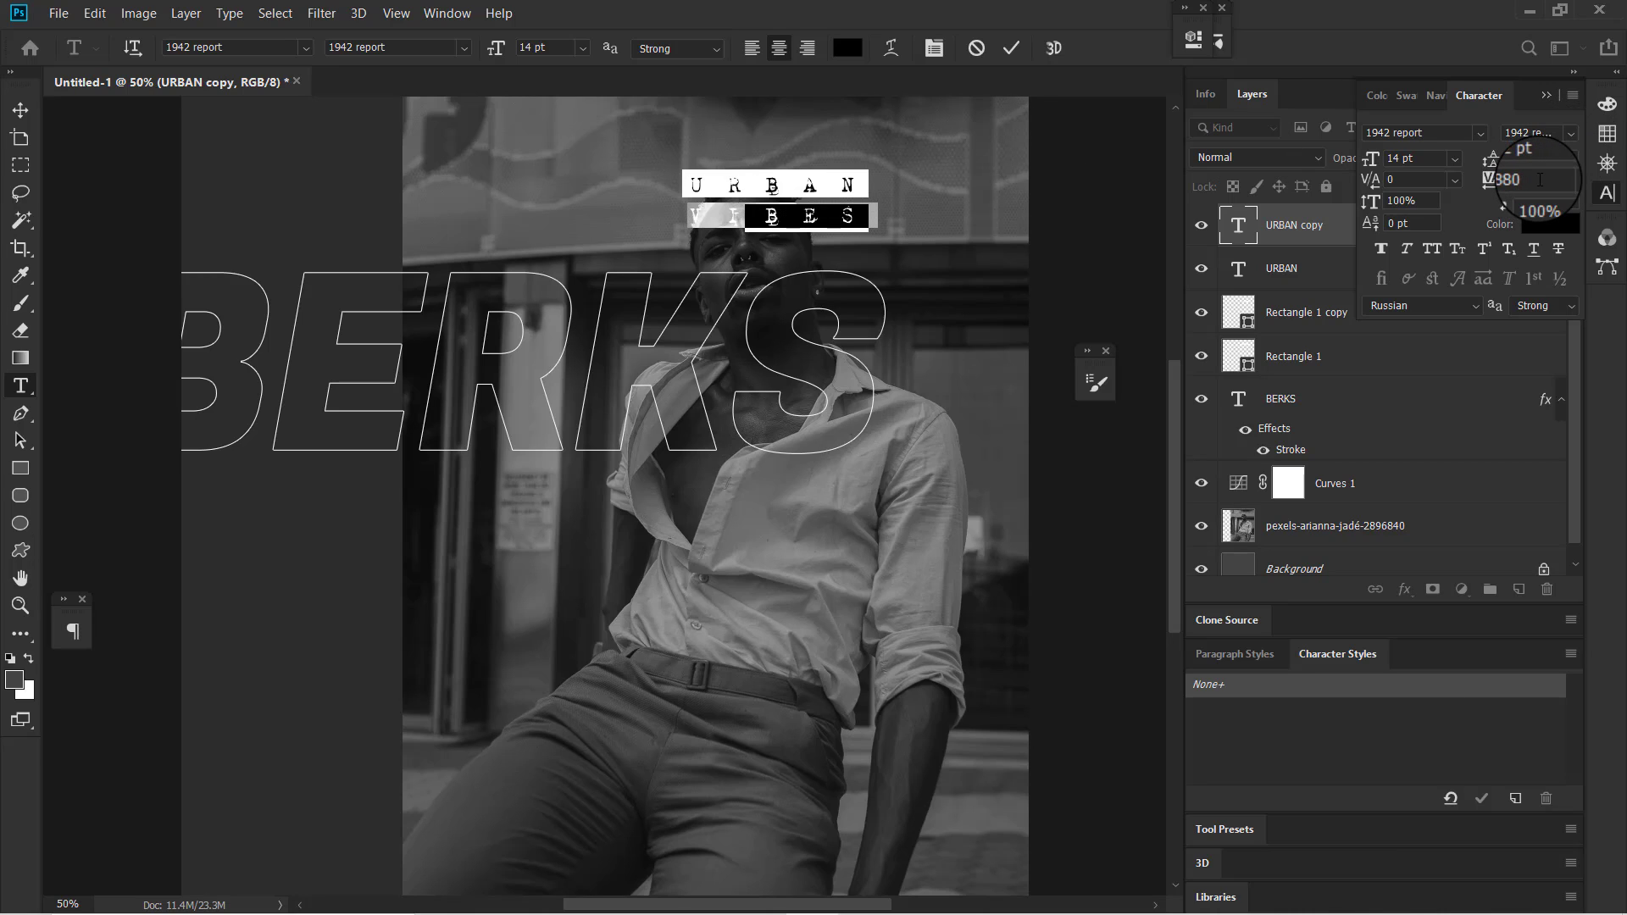
key(Down)
key(Down)
key(Down)
key(Down)
key(Down)
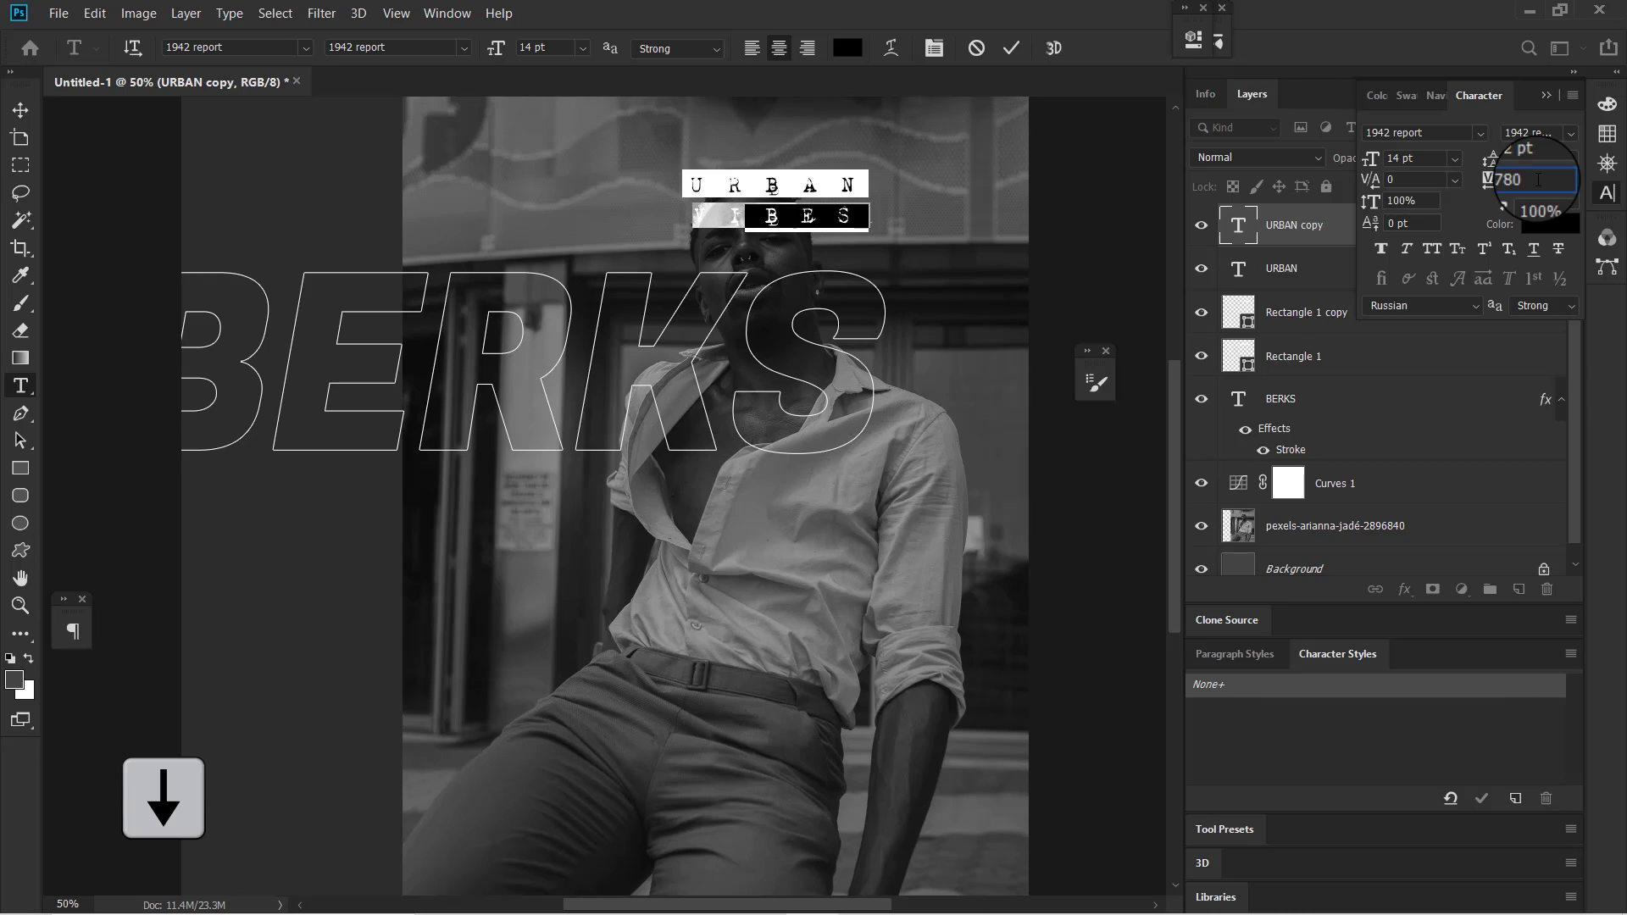
key(Down)
key(Down)
key(Down)
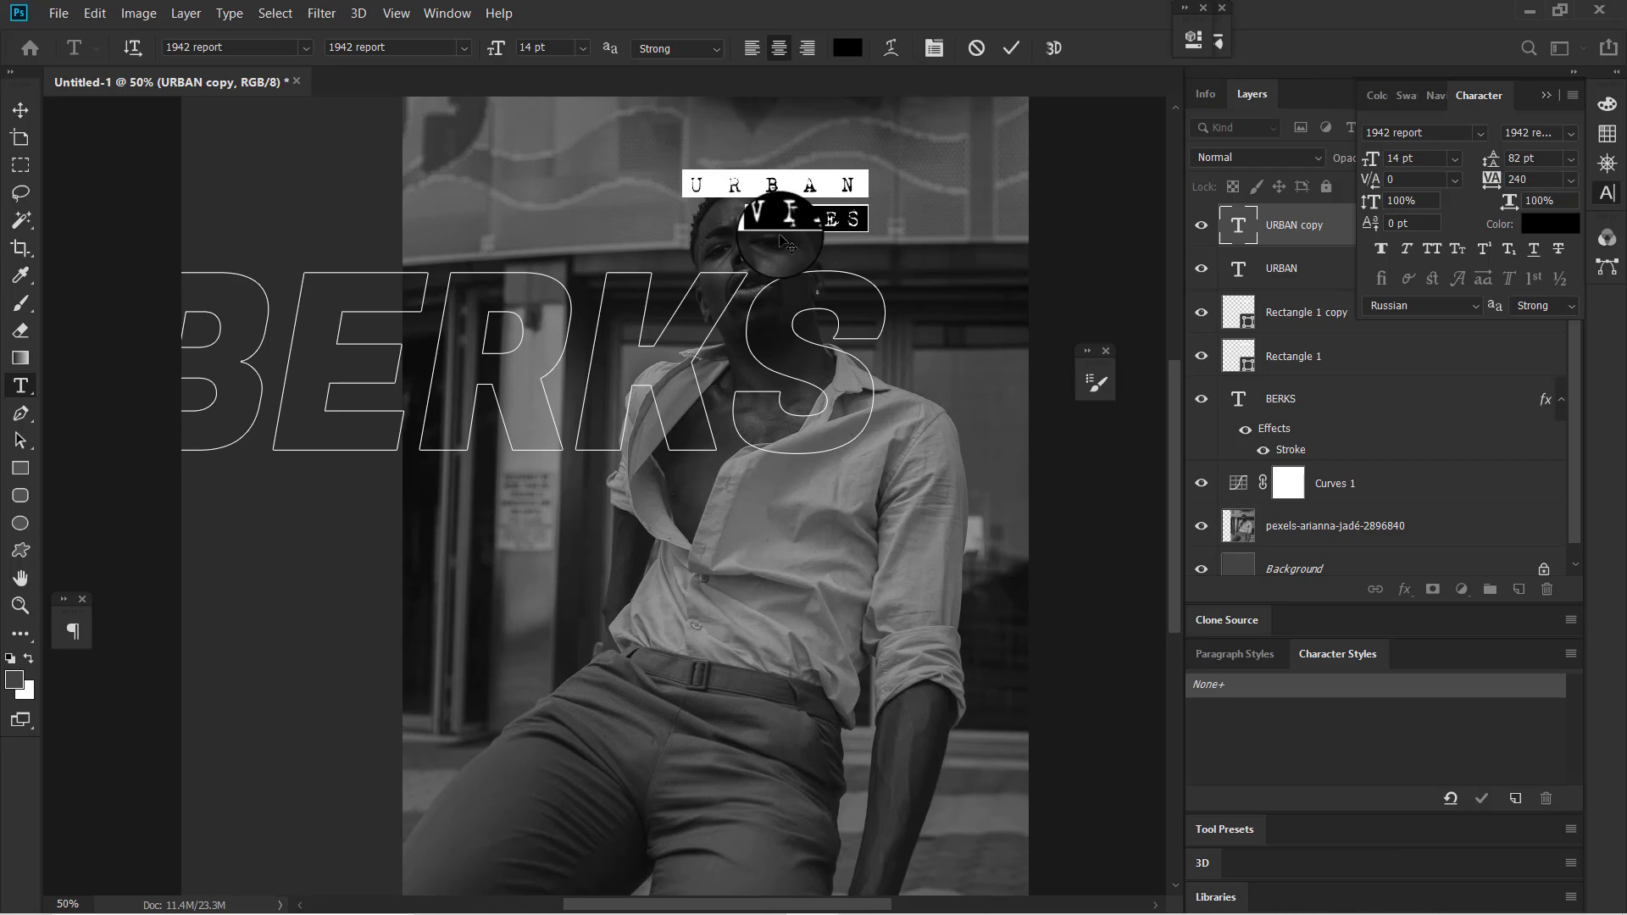
click(1012, 49)
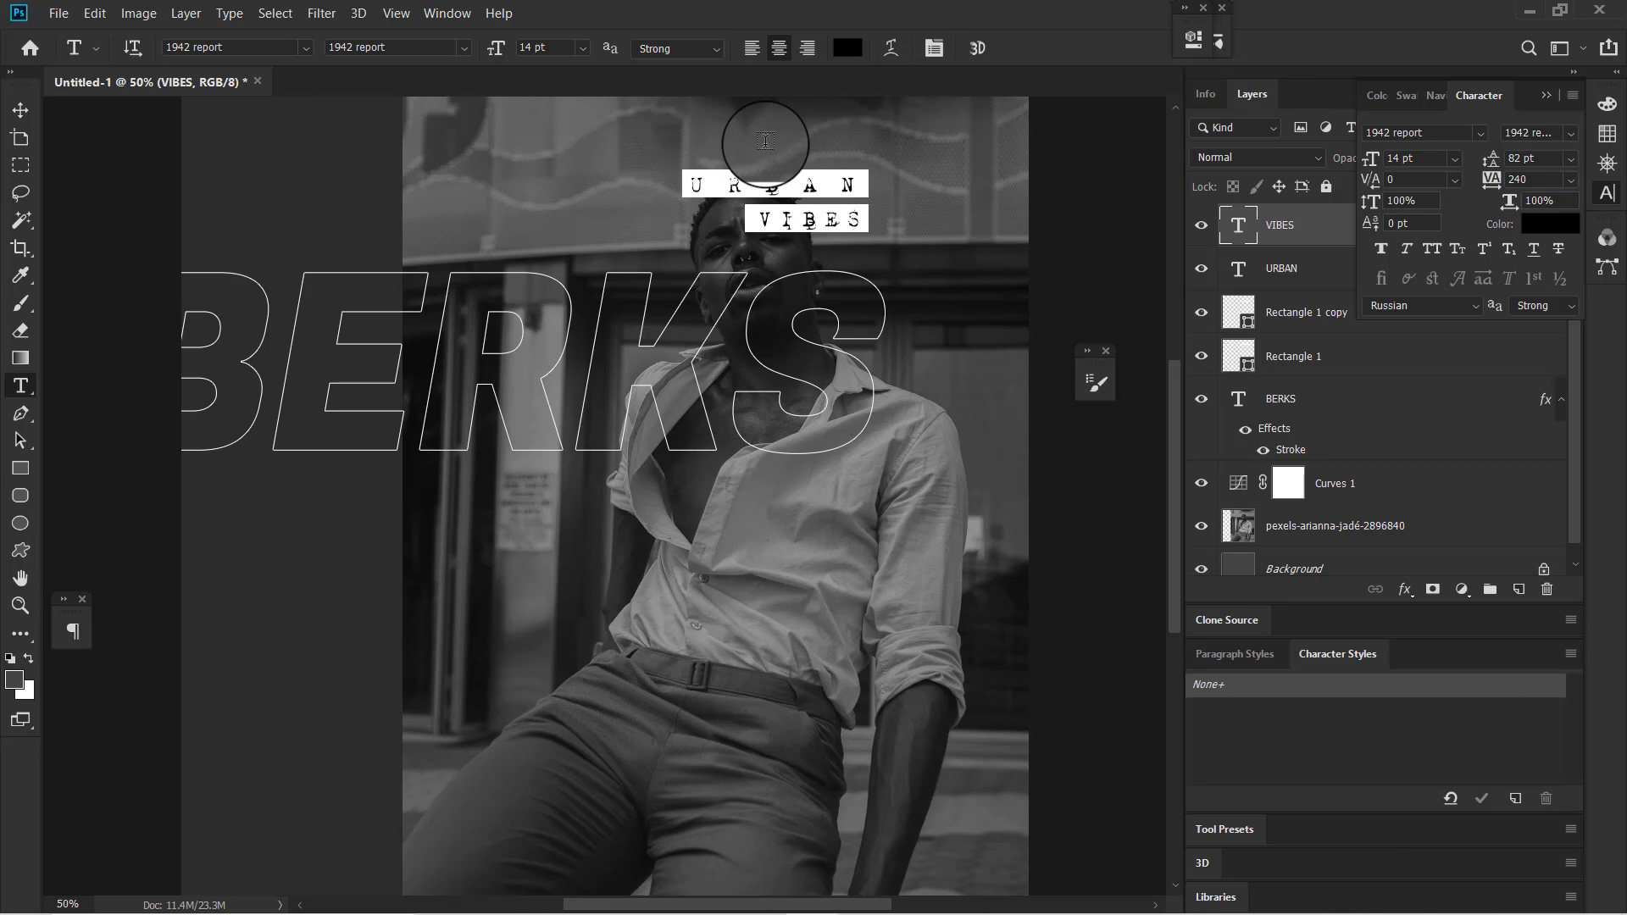
- Shift the URBAN text slightly to the right to centre it on the upper white bar
key(v)
drag(773, 188, 780, 187)
scroll(780, 188, down, 1)
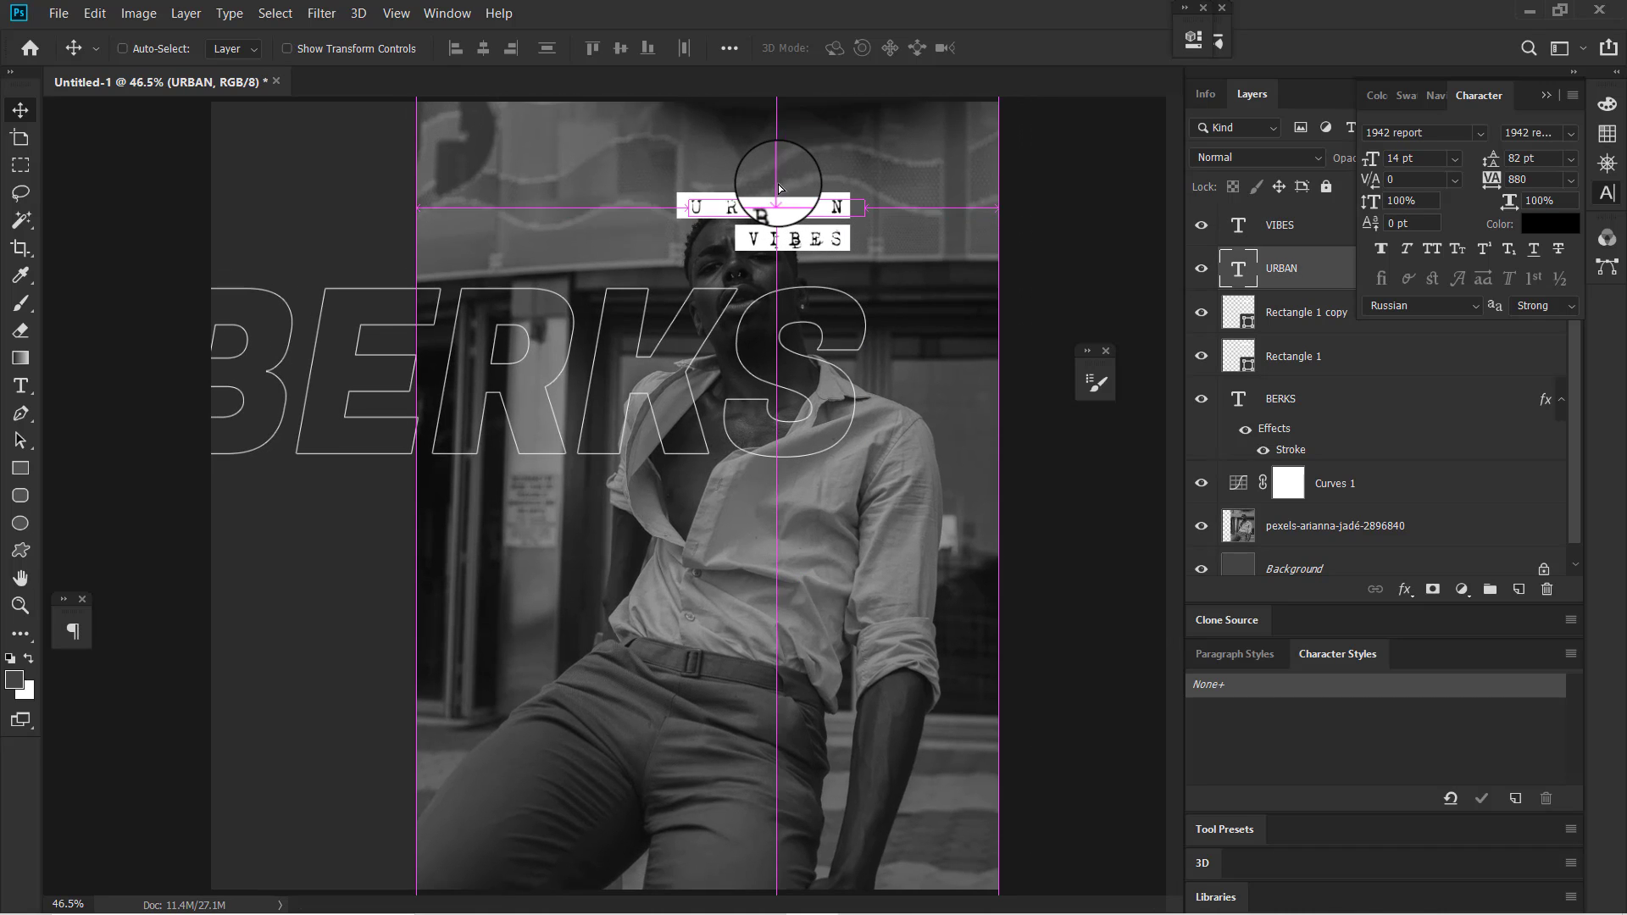
key(ctrl+o)
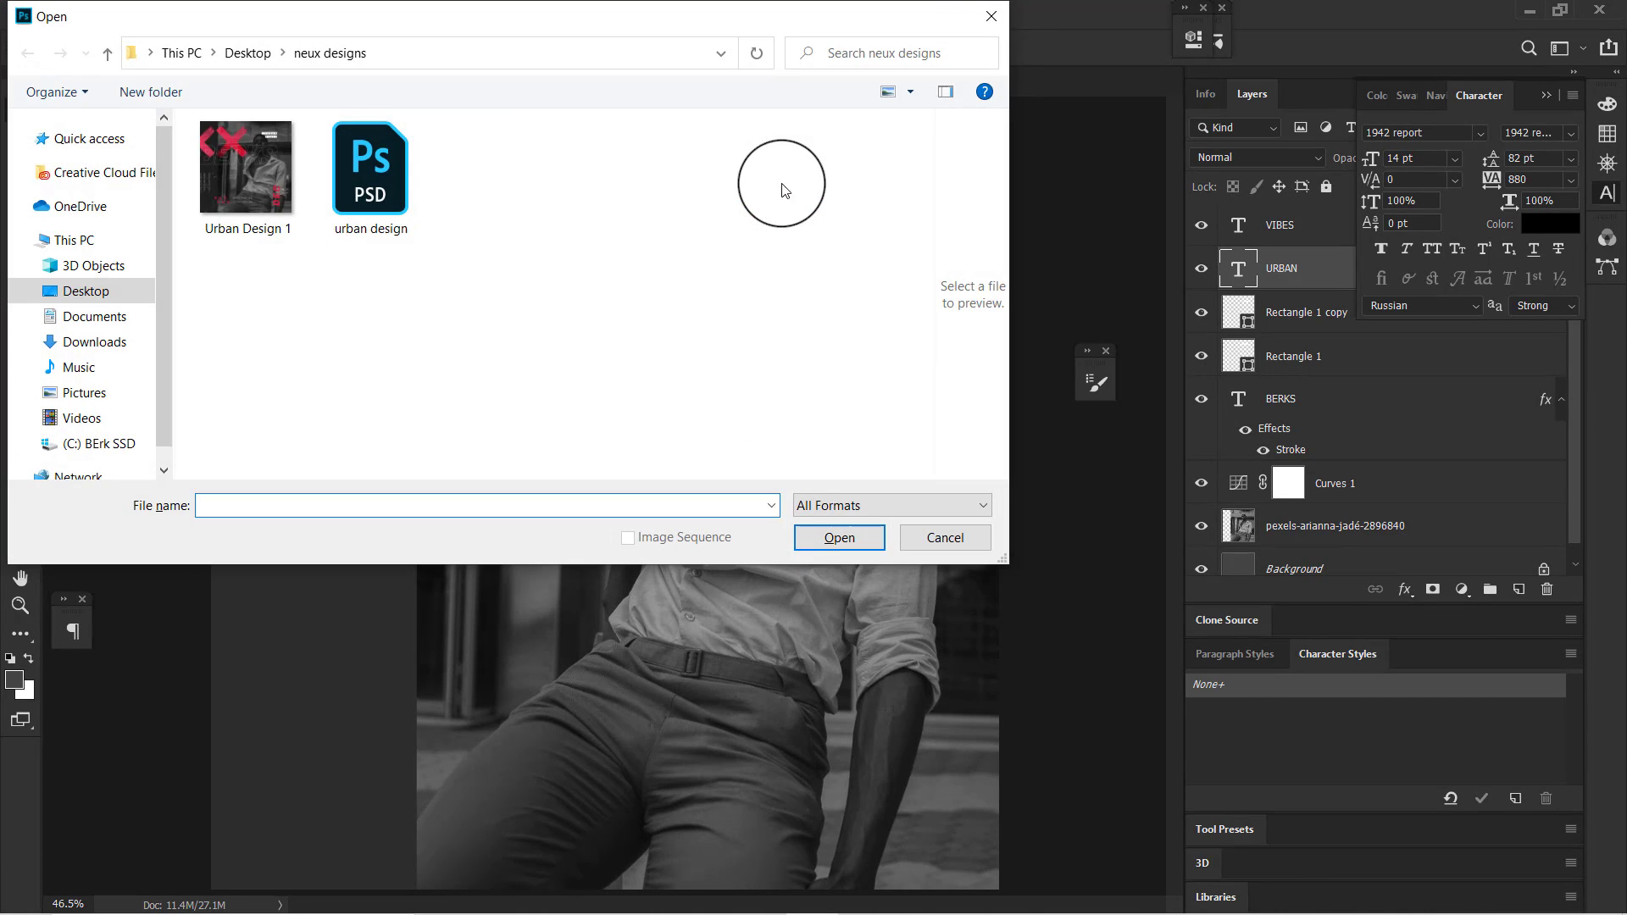
click(991, 16)
key(ctrl+minus)
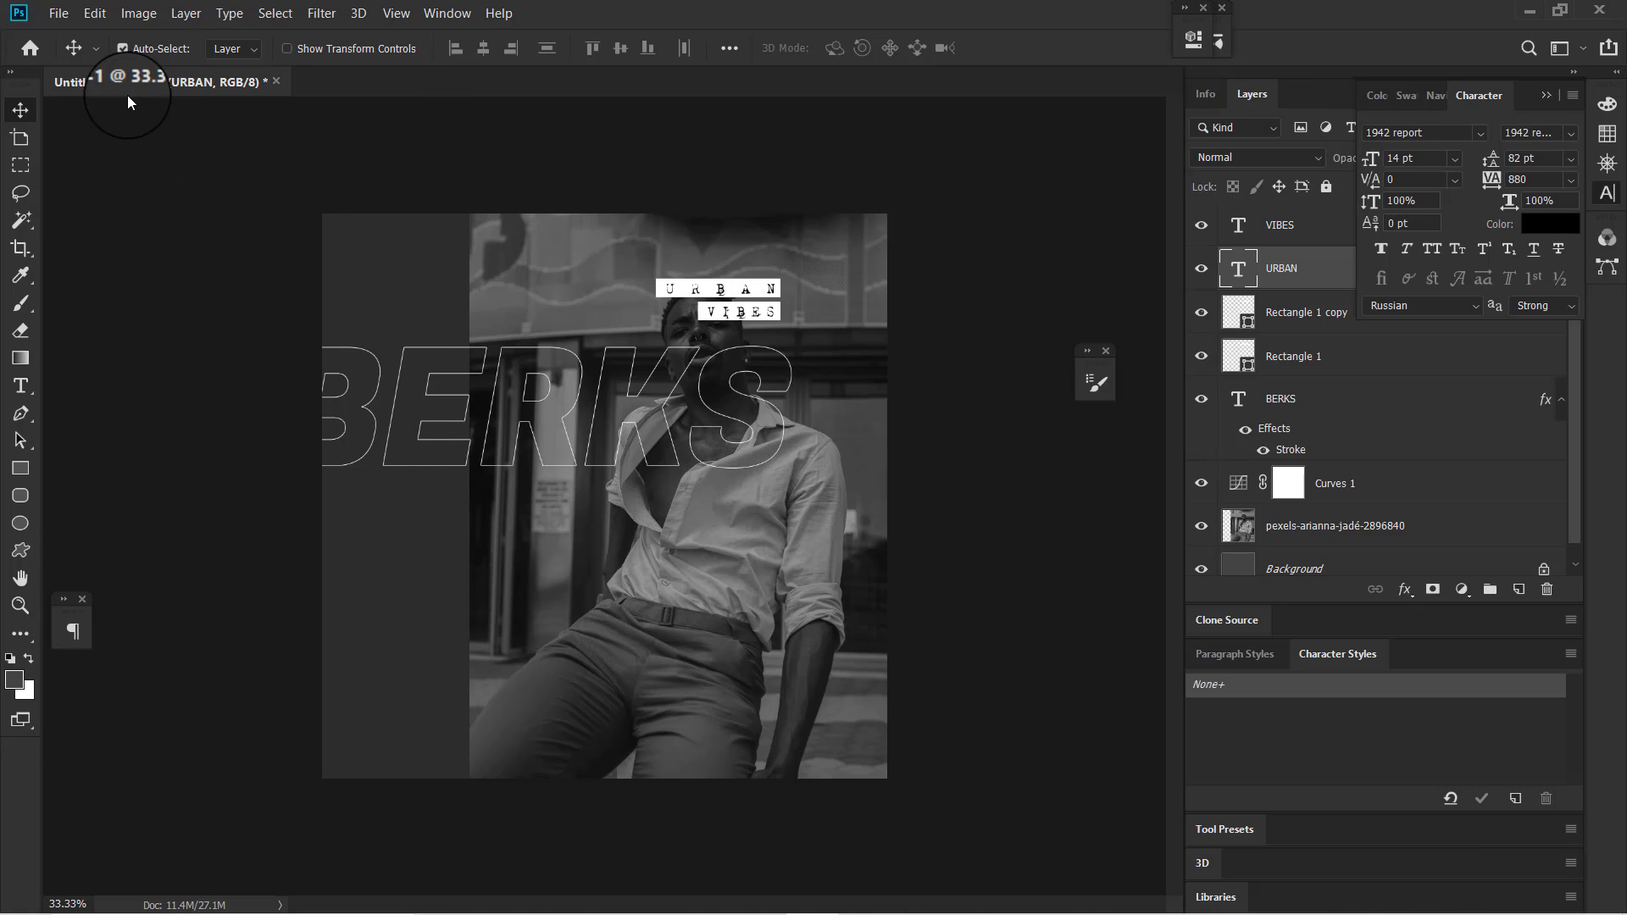
- Activate the Brush tool with the Cross shape 14 preset and set its tip spacing to 1%
click(21, 302)
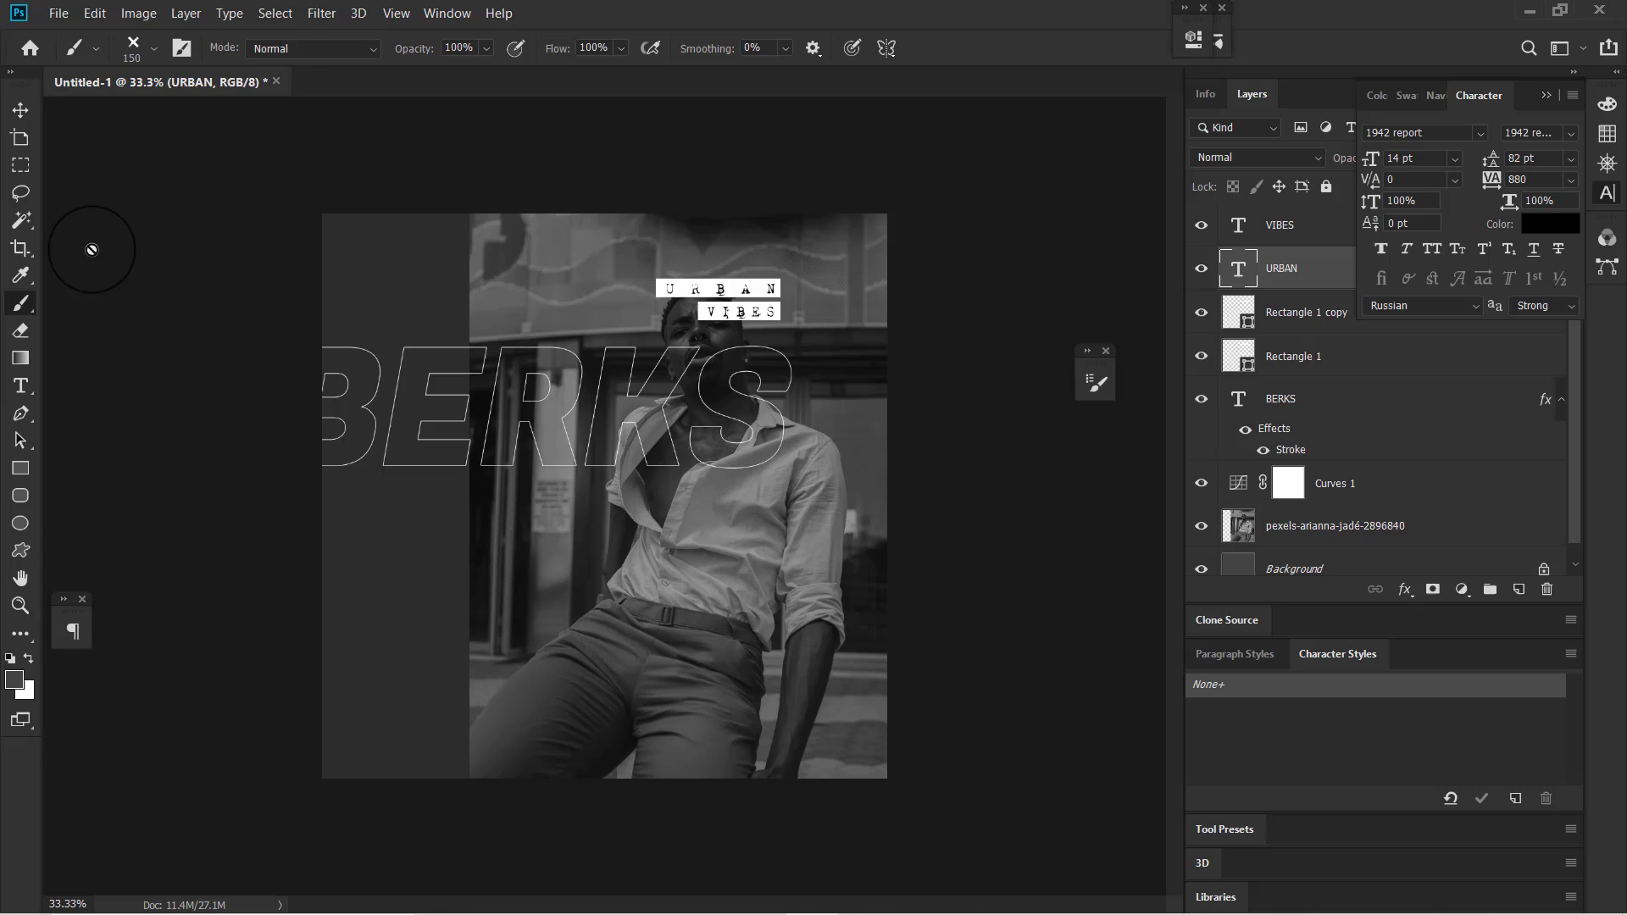
click(152, 47)
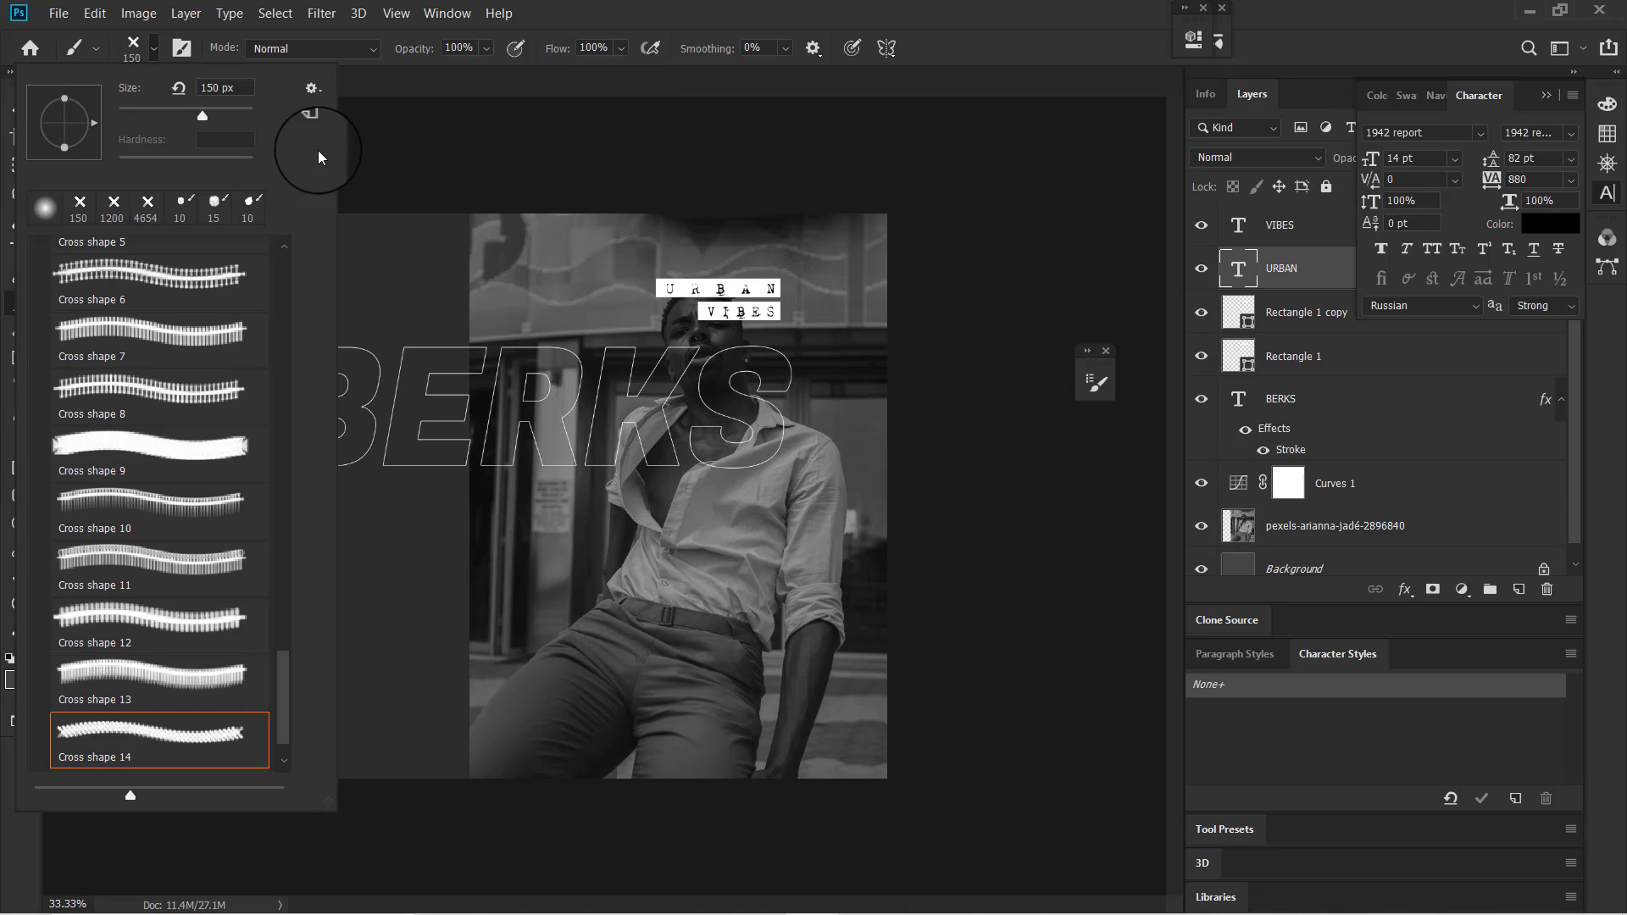
mouse_move(278, 699)
mouse_down()
mouse_move(284, 668)
mouse_move(292, 760)
mouse_up()
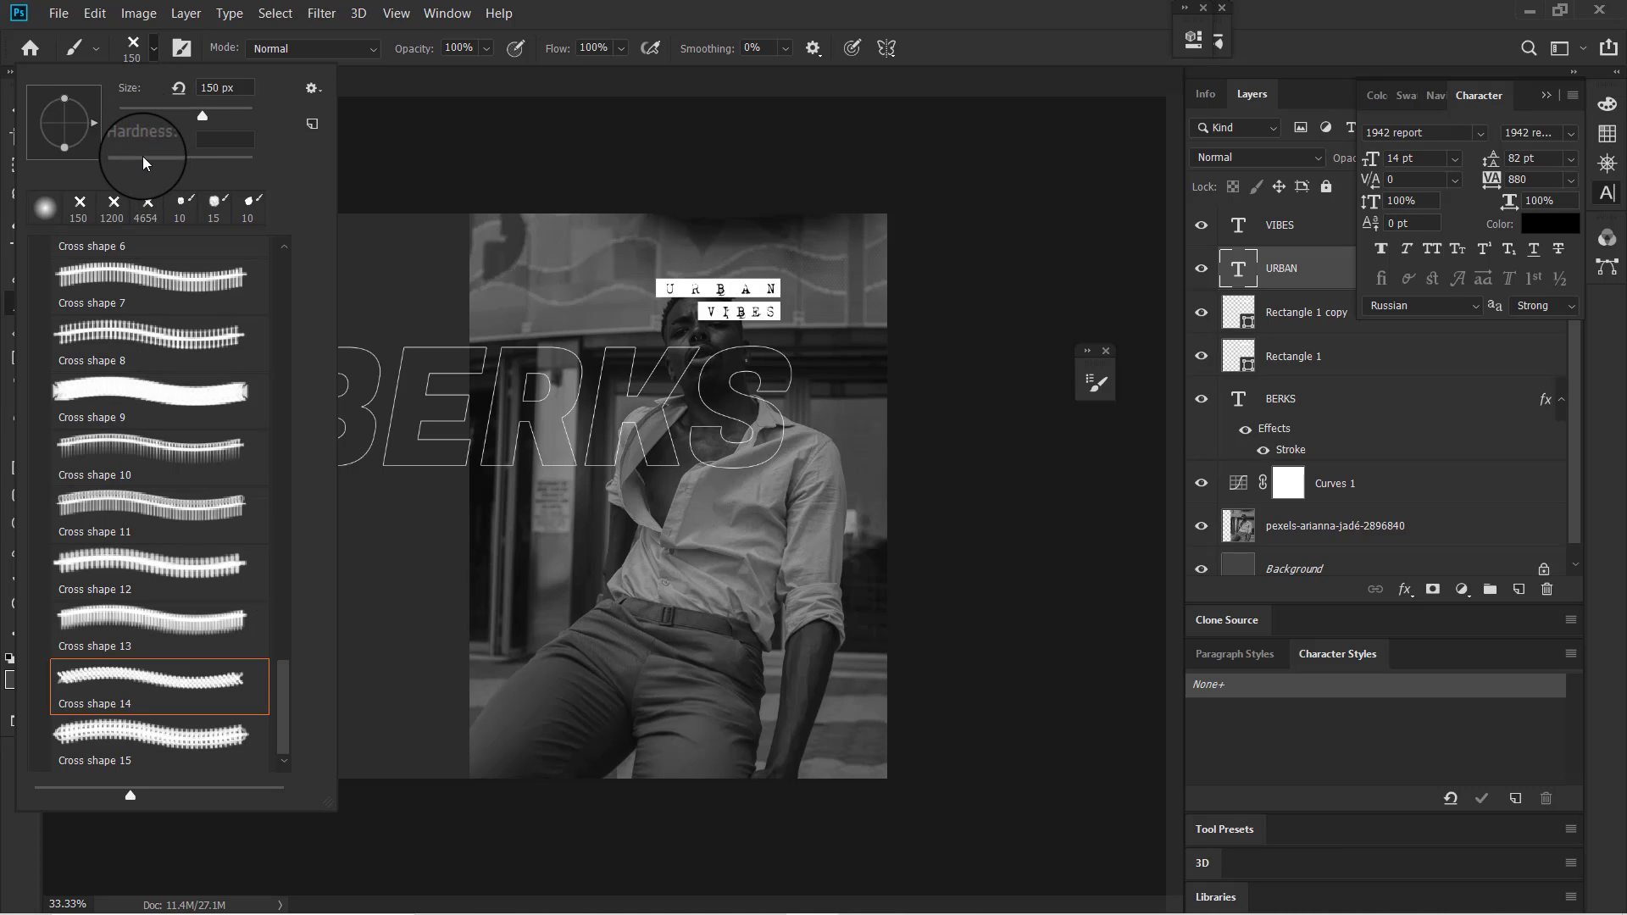
click(183, 51)
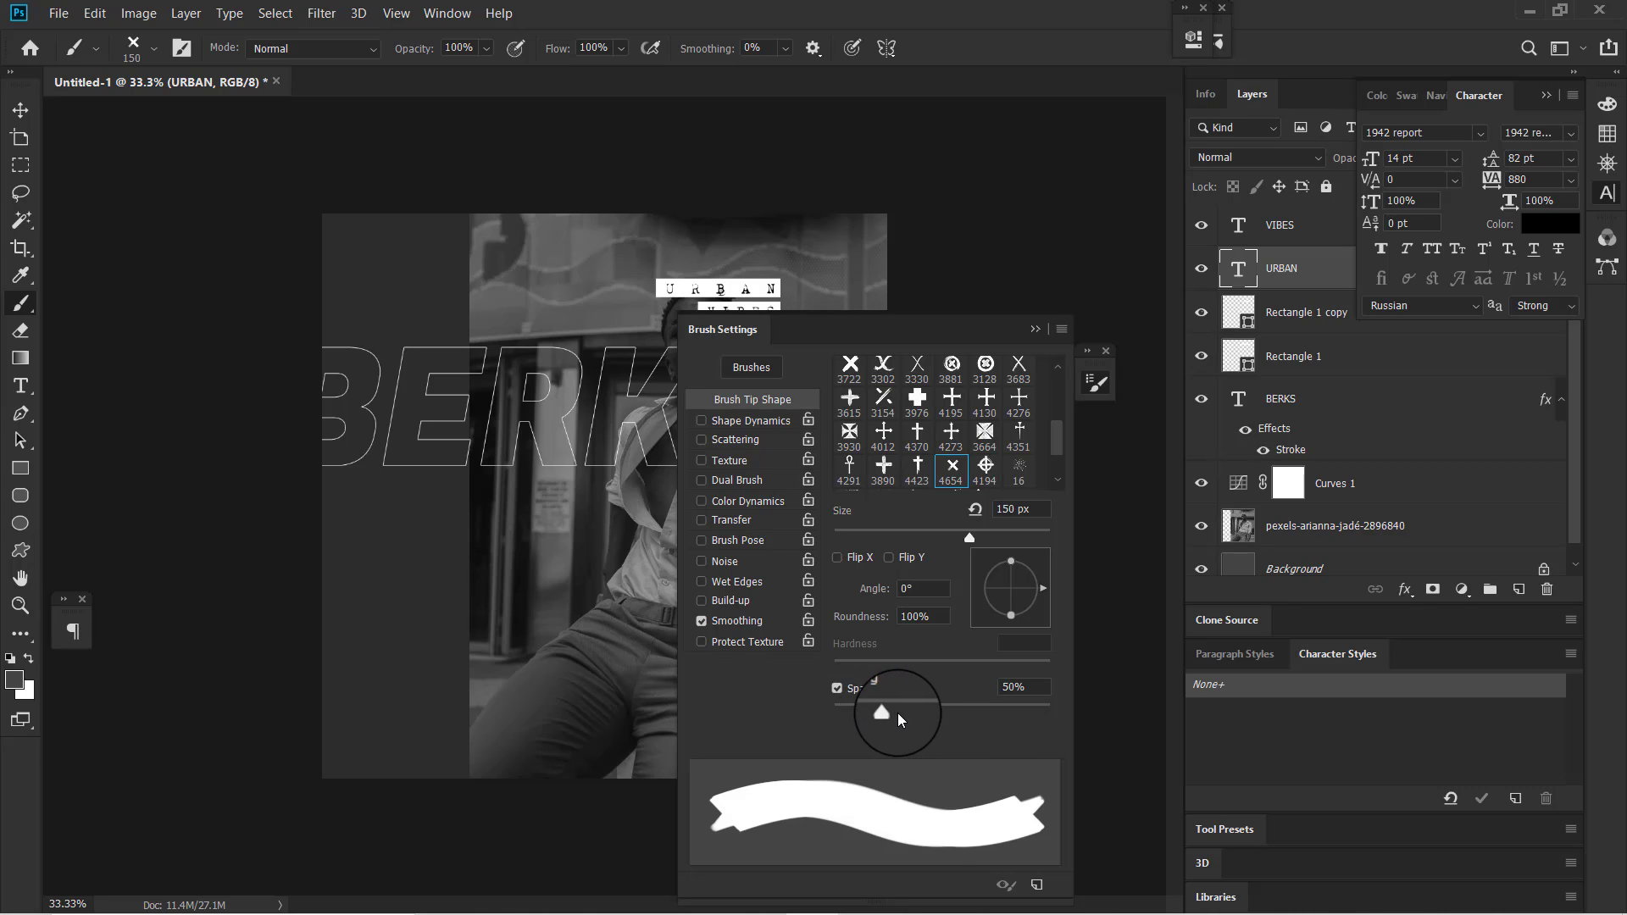
drag(897, 714, 794, 720)
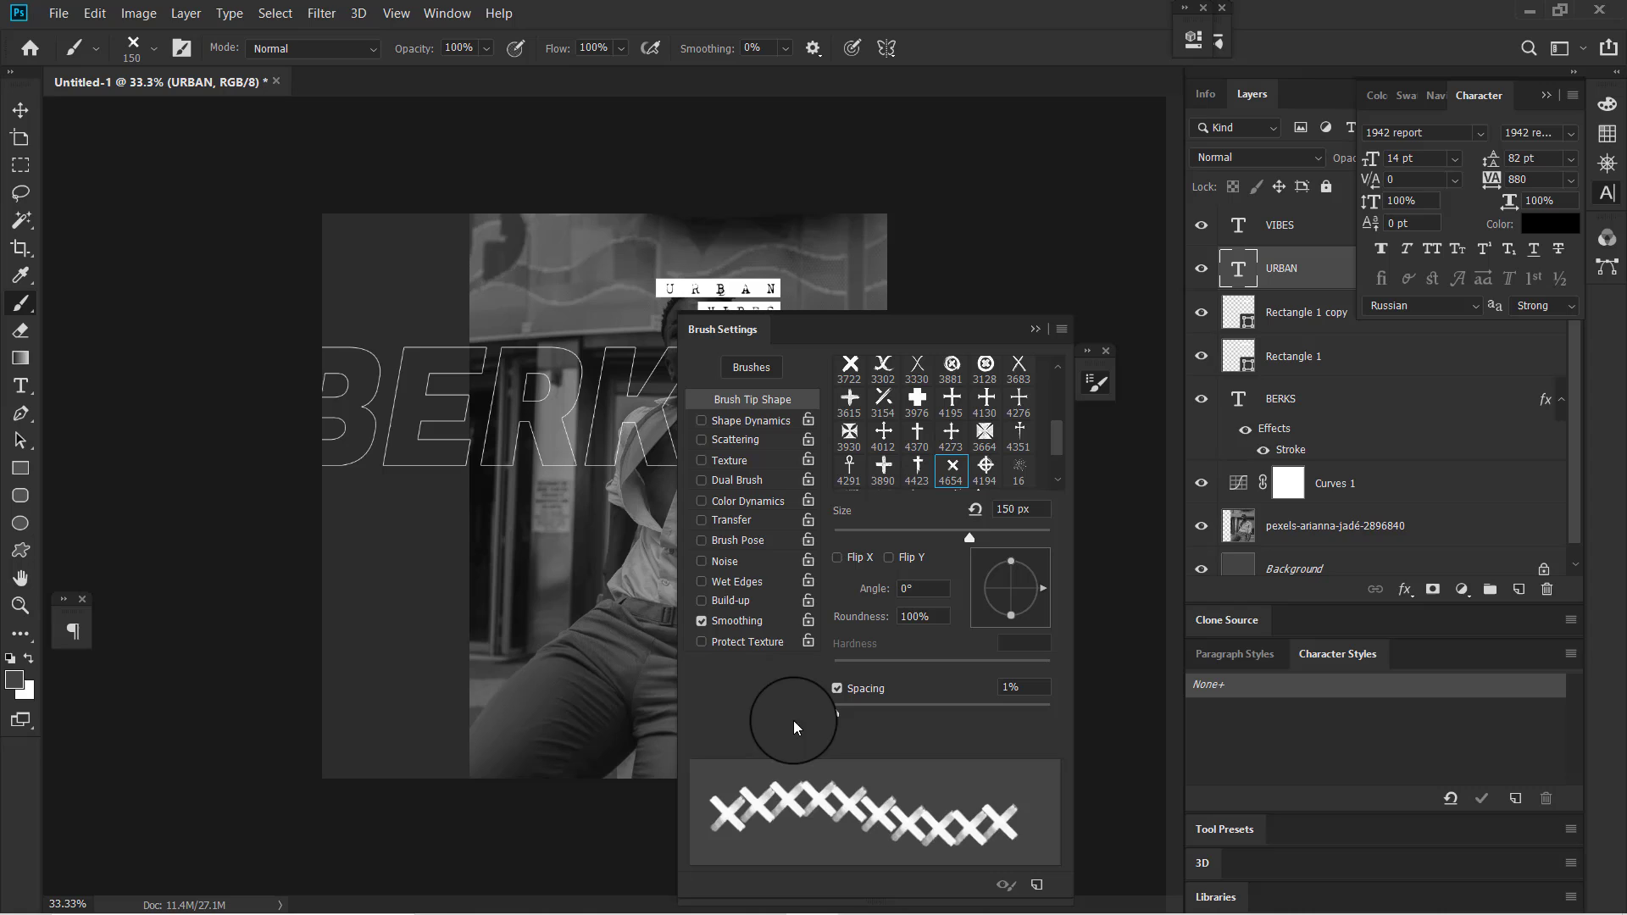
click(1037, 330)
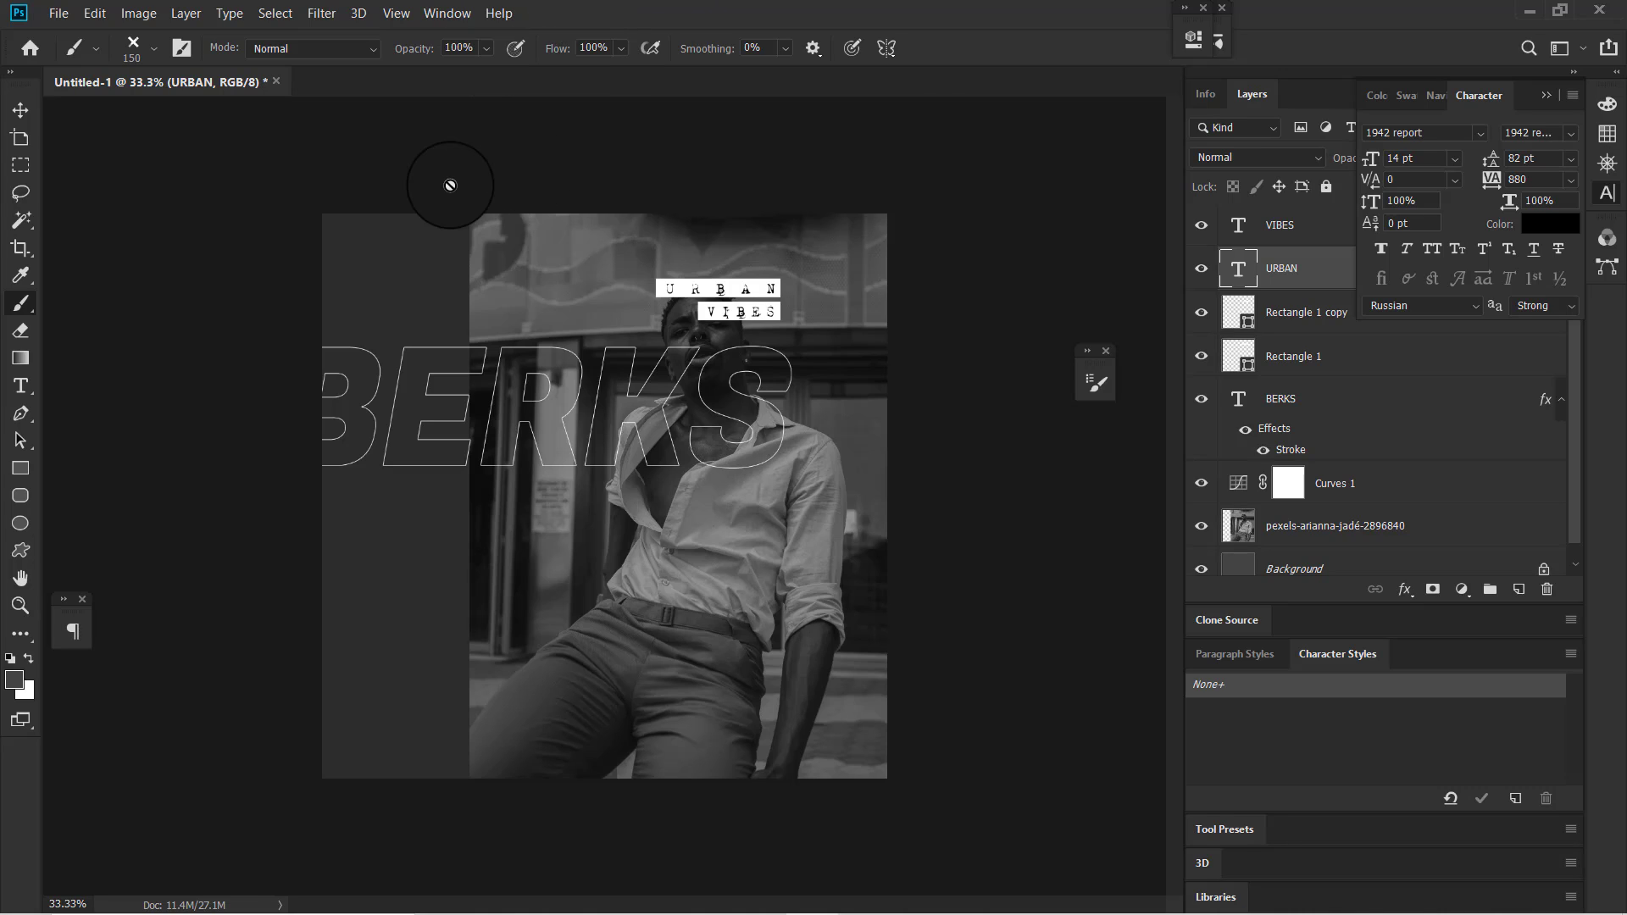
- Add an empty layer above the VIBES text and enlarge the cross brush to 1200 px
click(1305, 225)
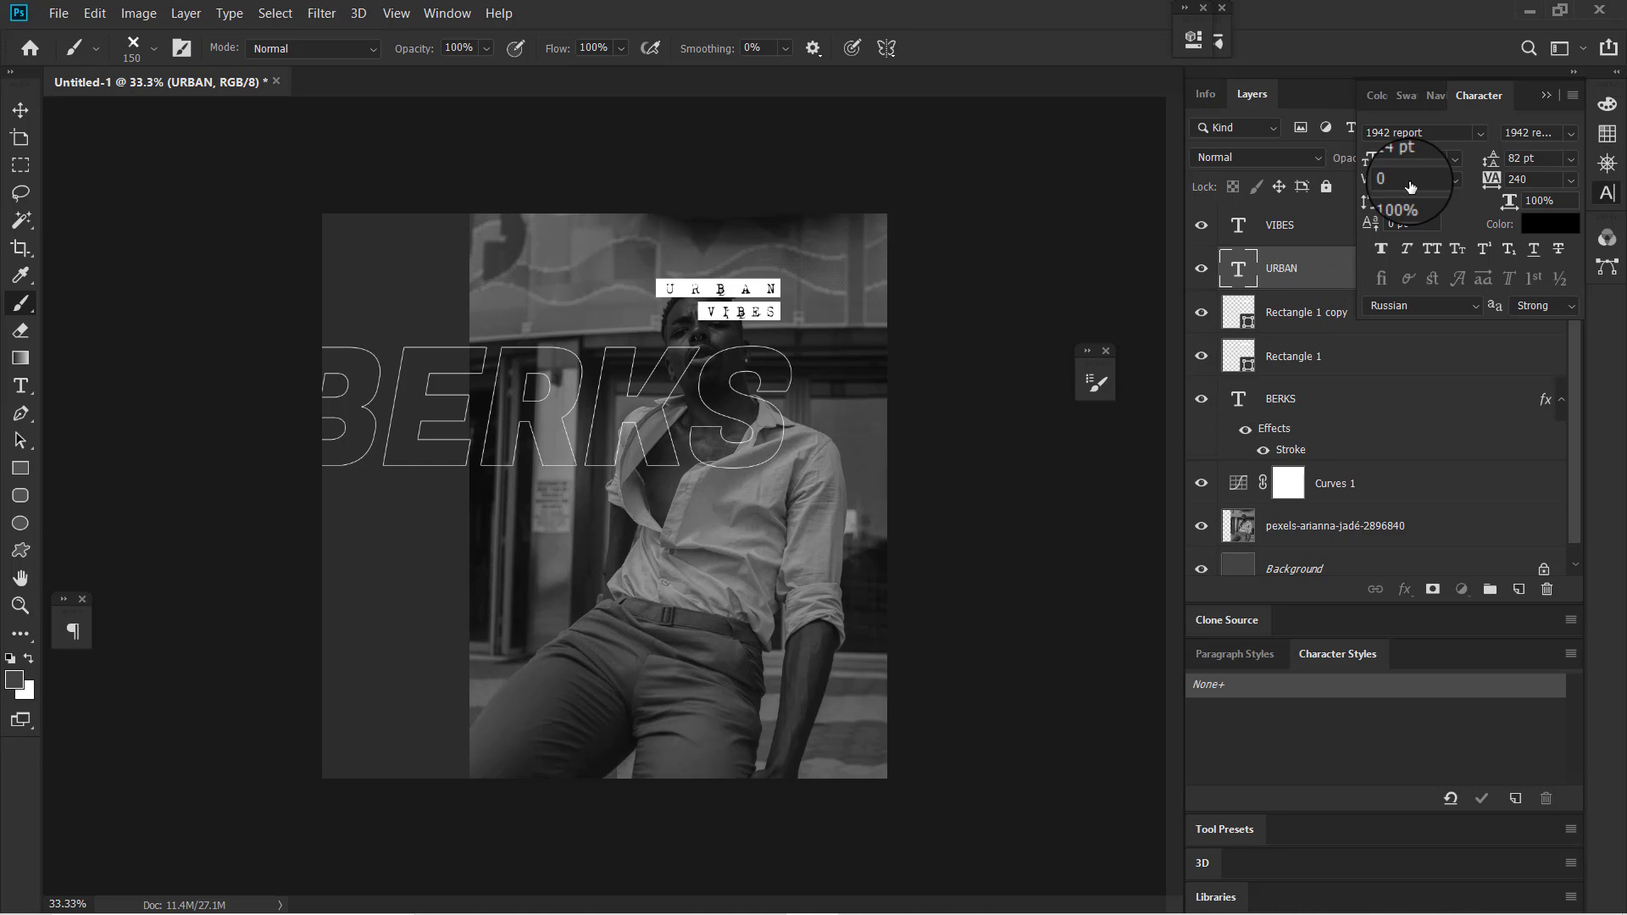
click(1543, 95)
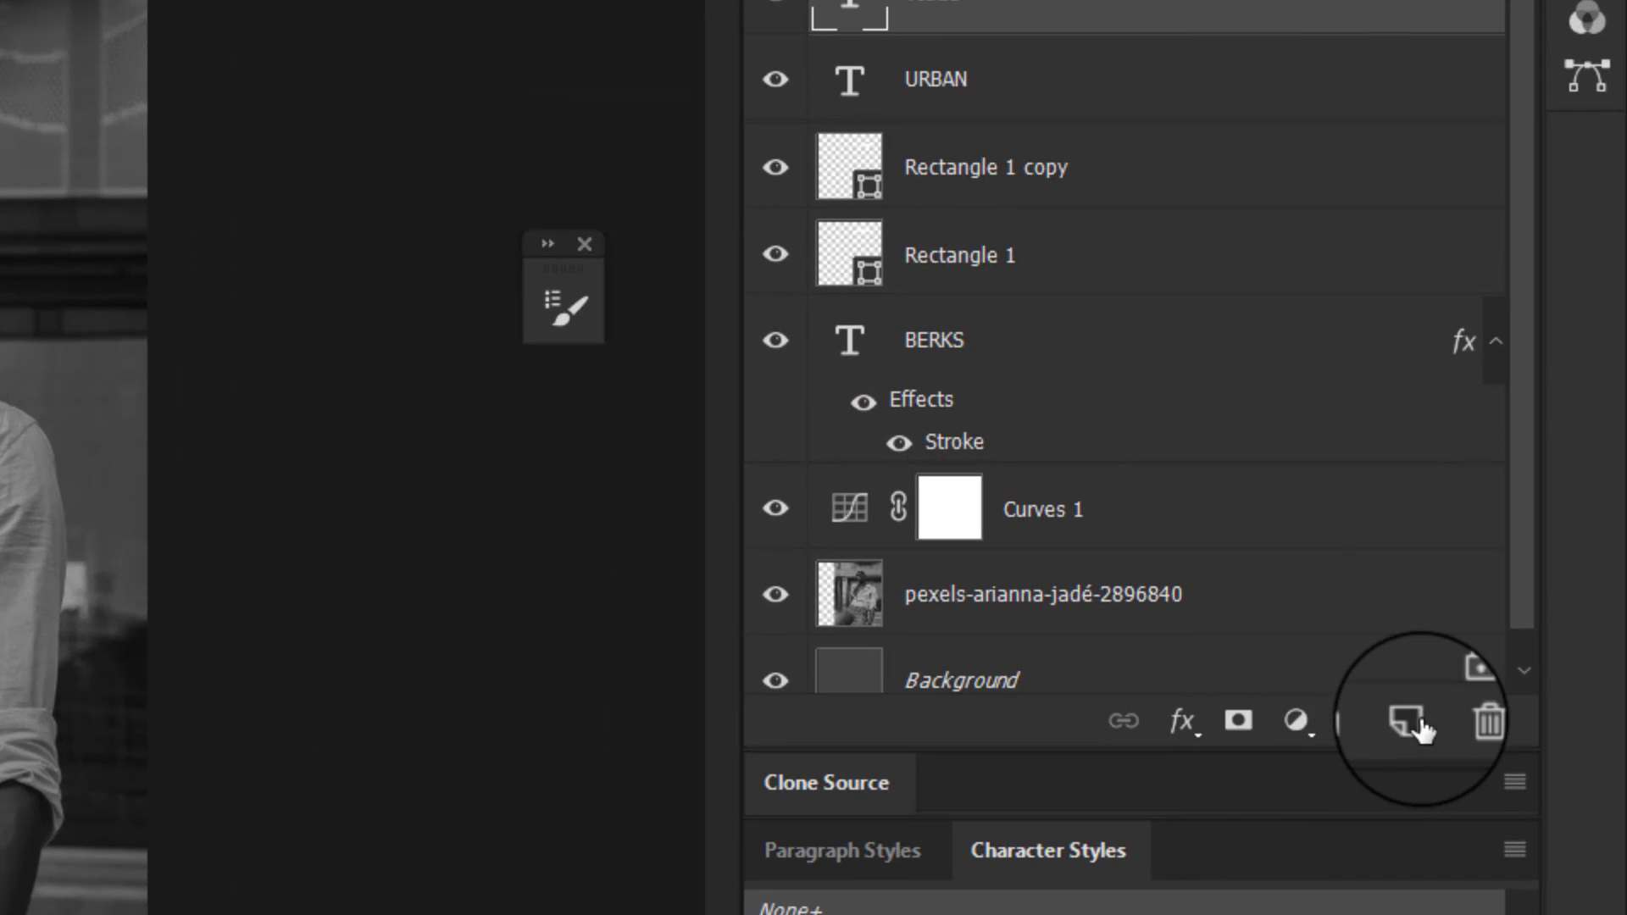
click(1407, 722)
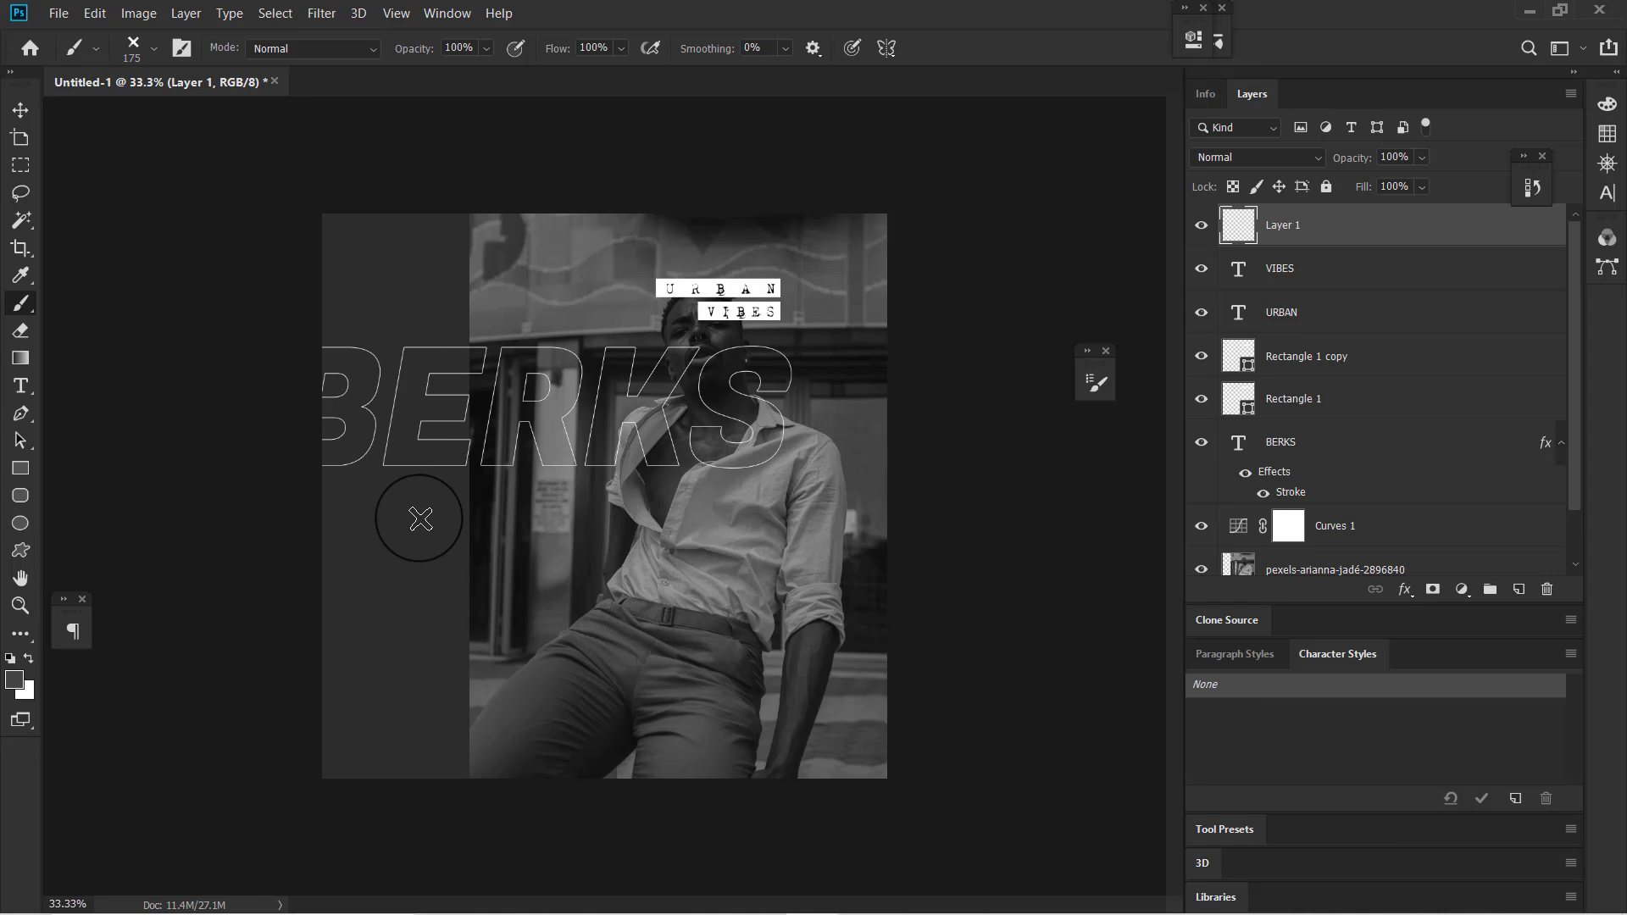
key(bracketright)
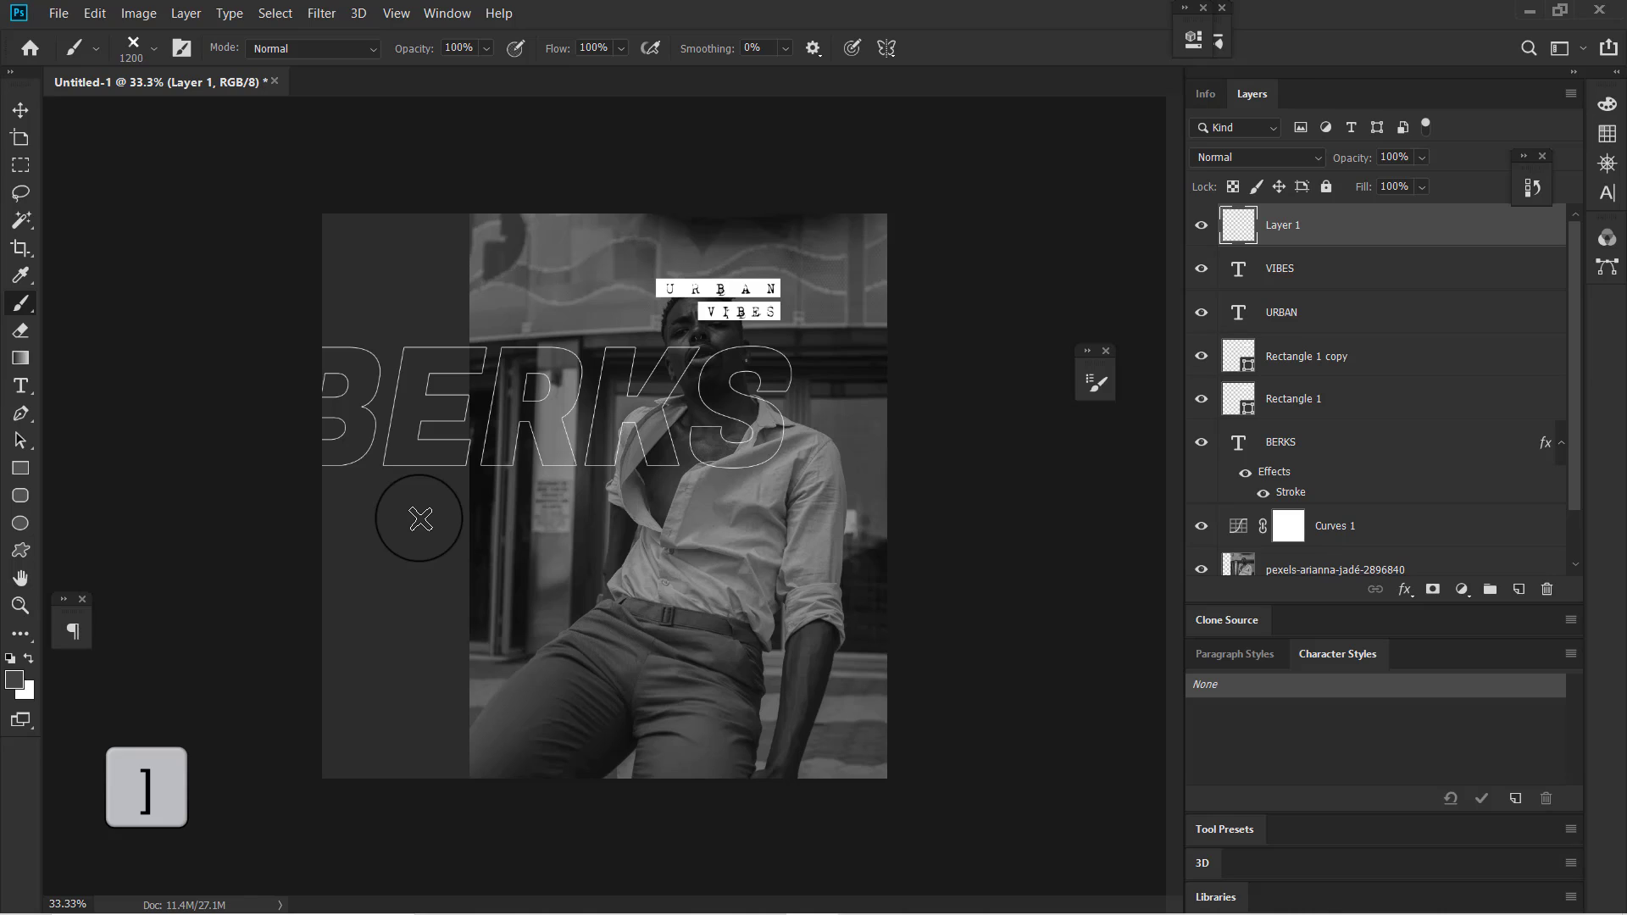
key(bracketleft)
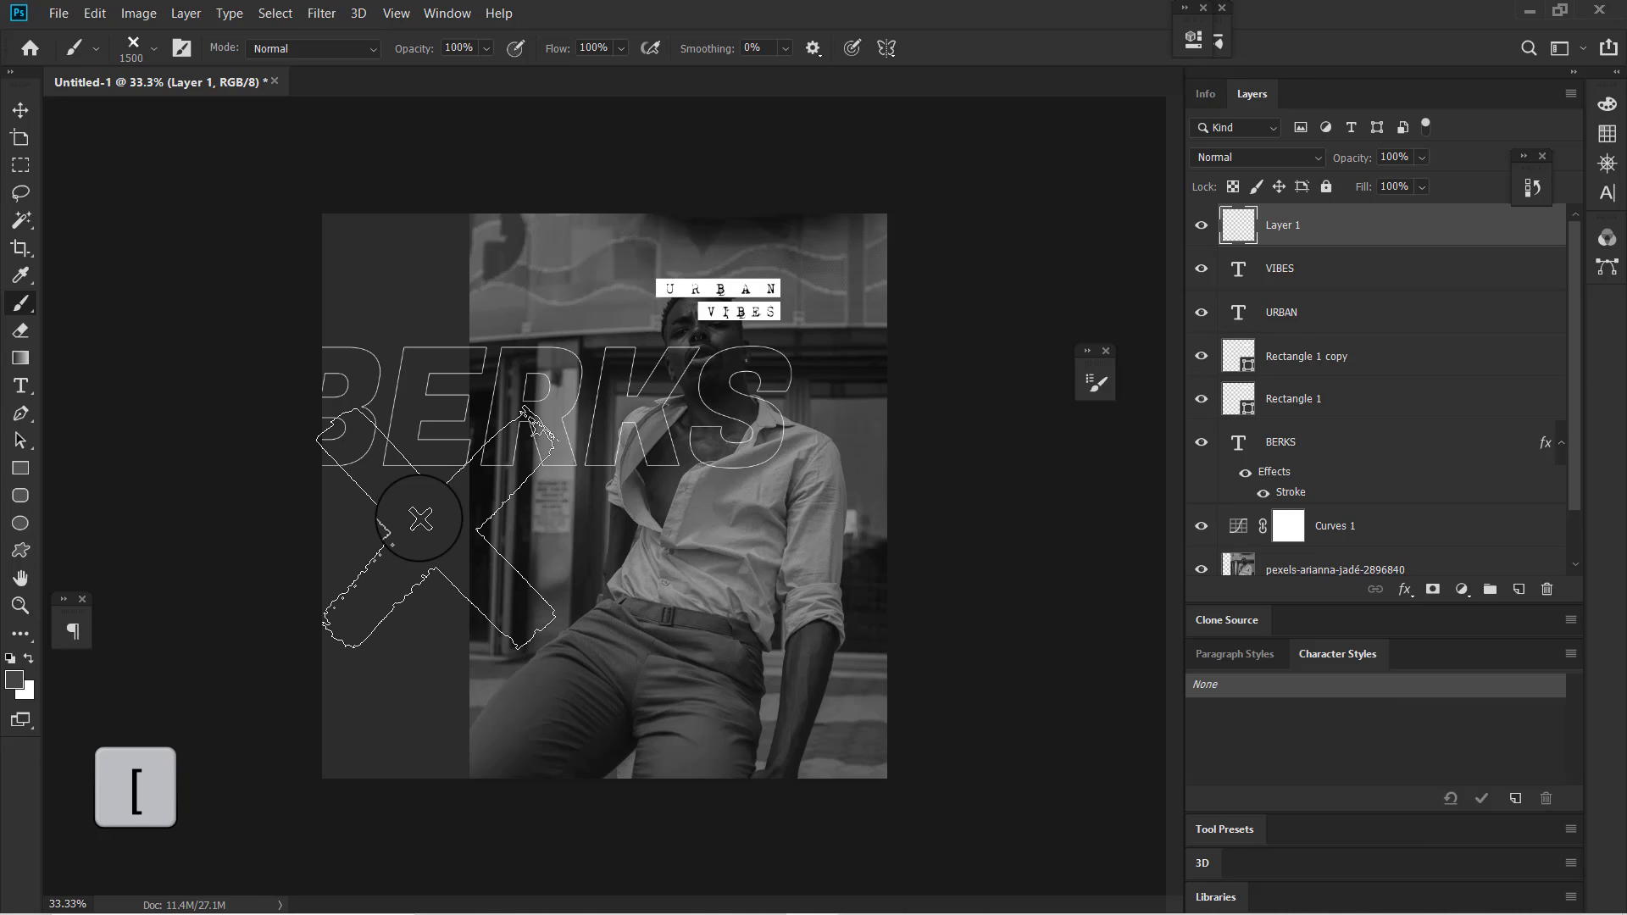
key(bracketleft)
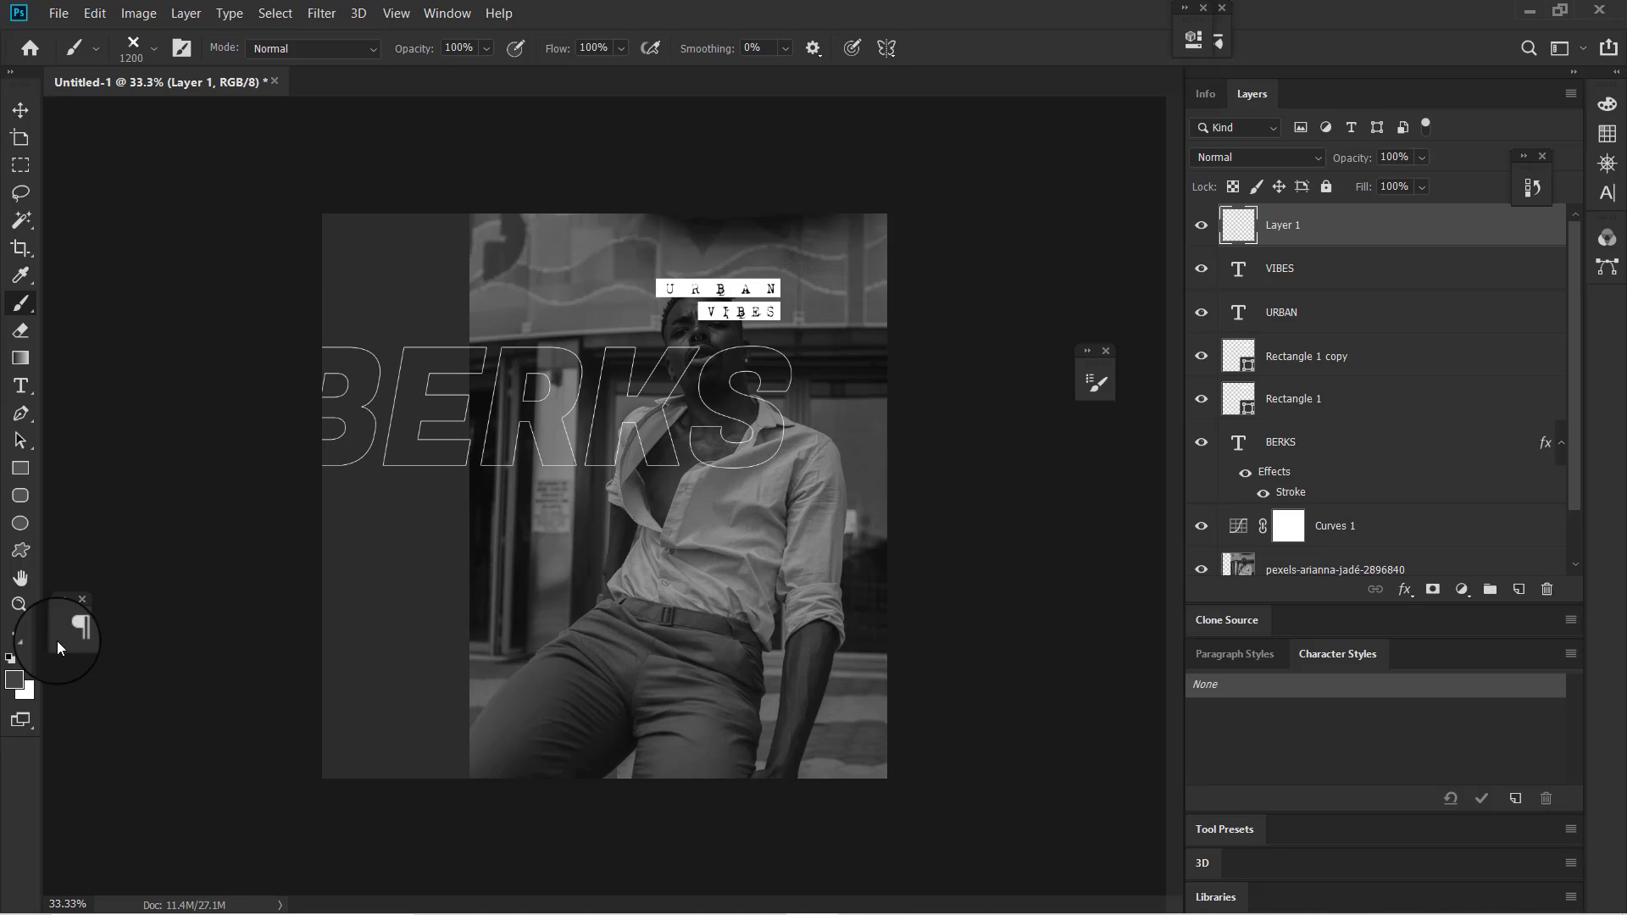
- Stamp two bright red crosses above the BERKS title, one cut off by the canvas's left edge and one beside it
click(14, 679)
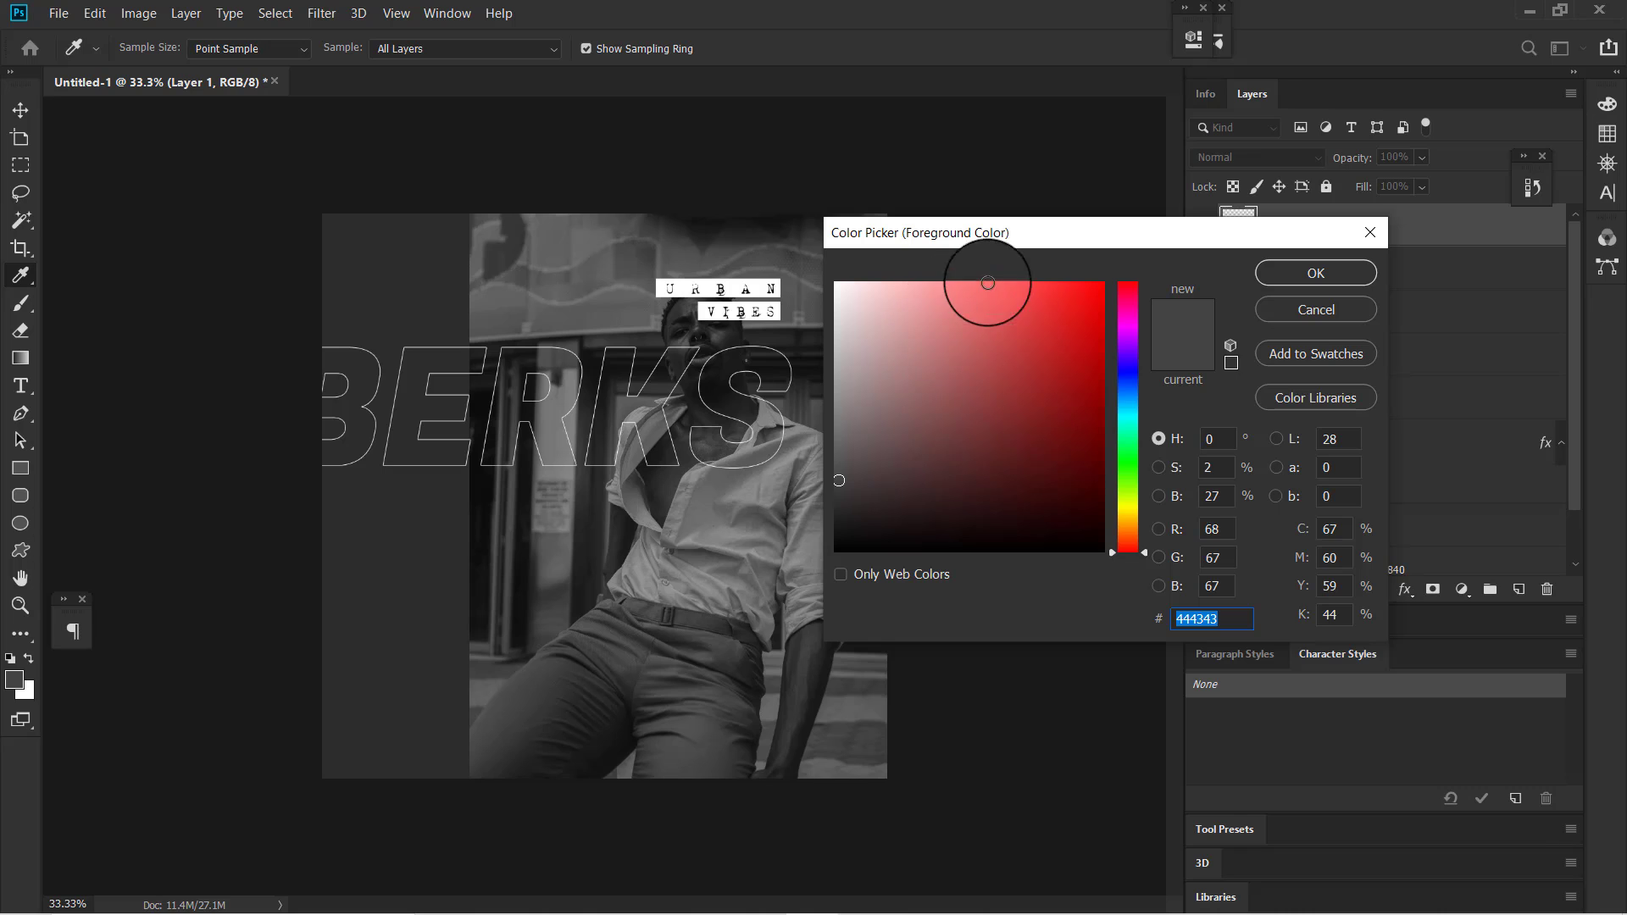
click(1021, 302)
click(1290, 274)
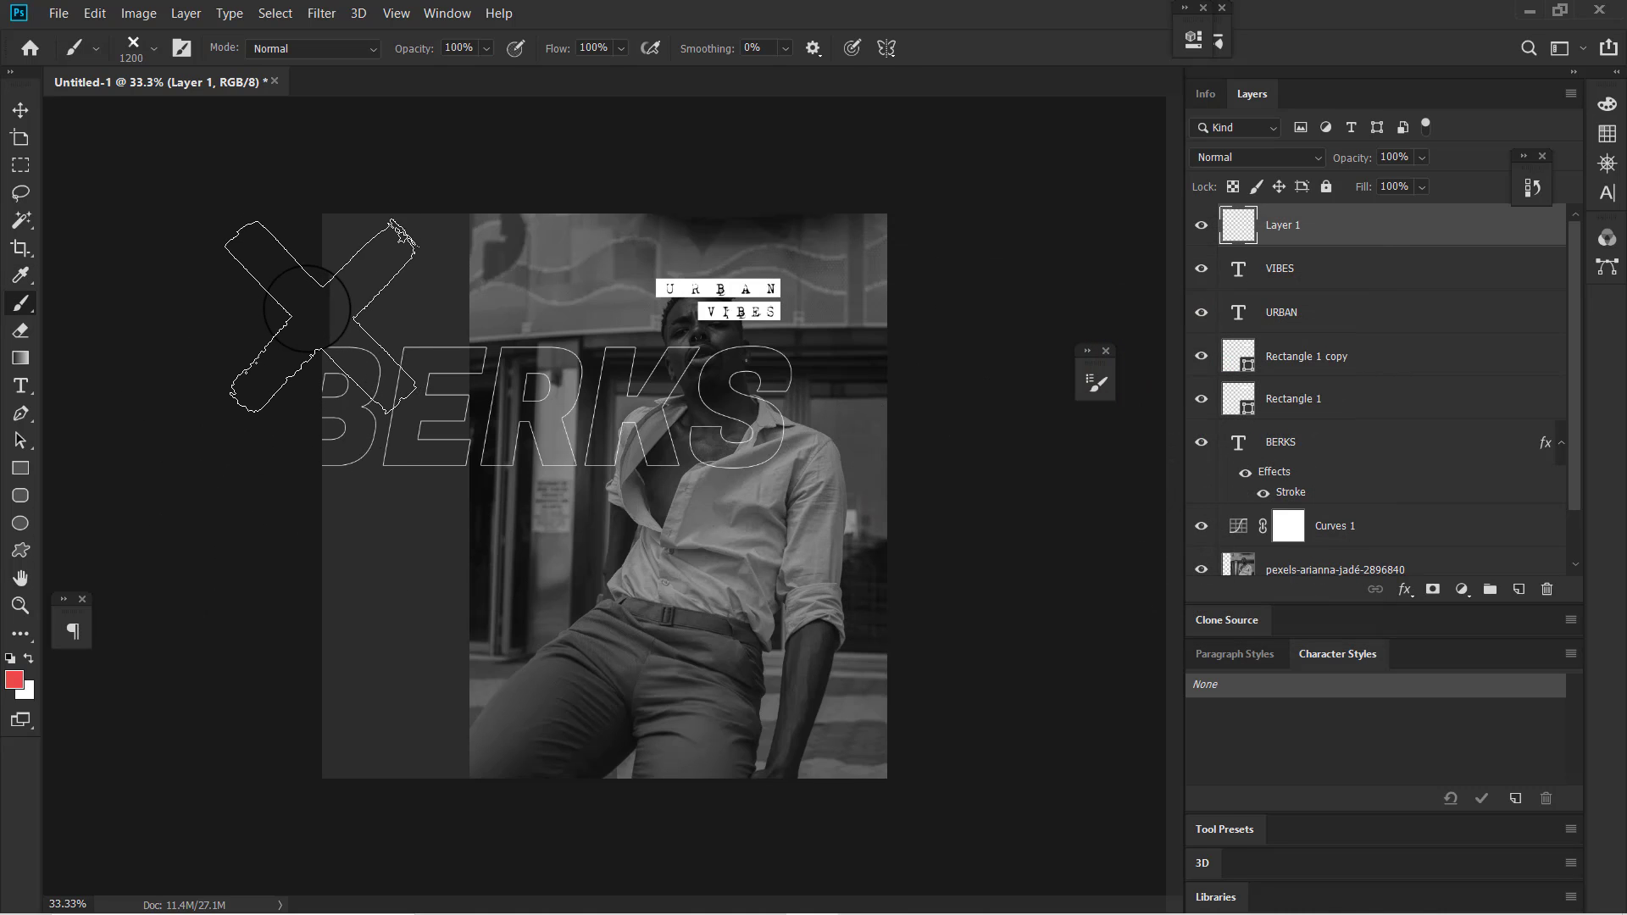
click(318, 307)
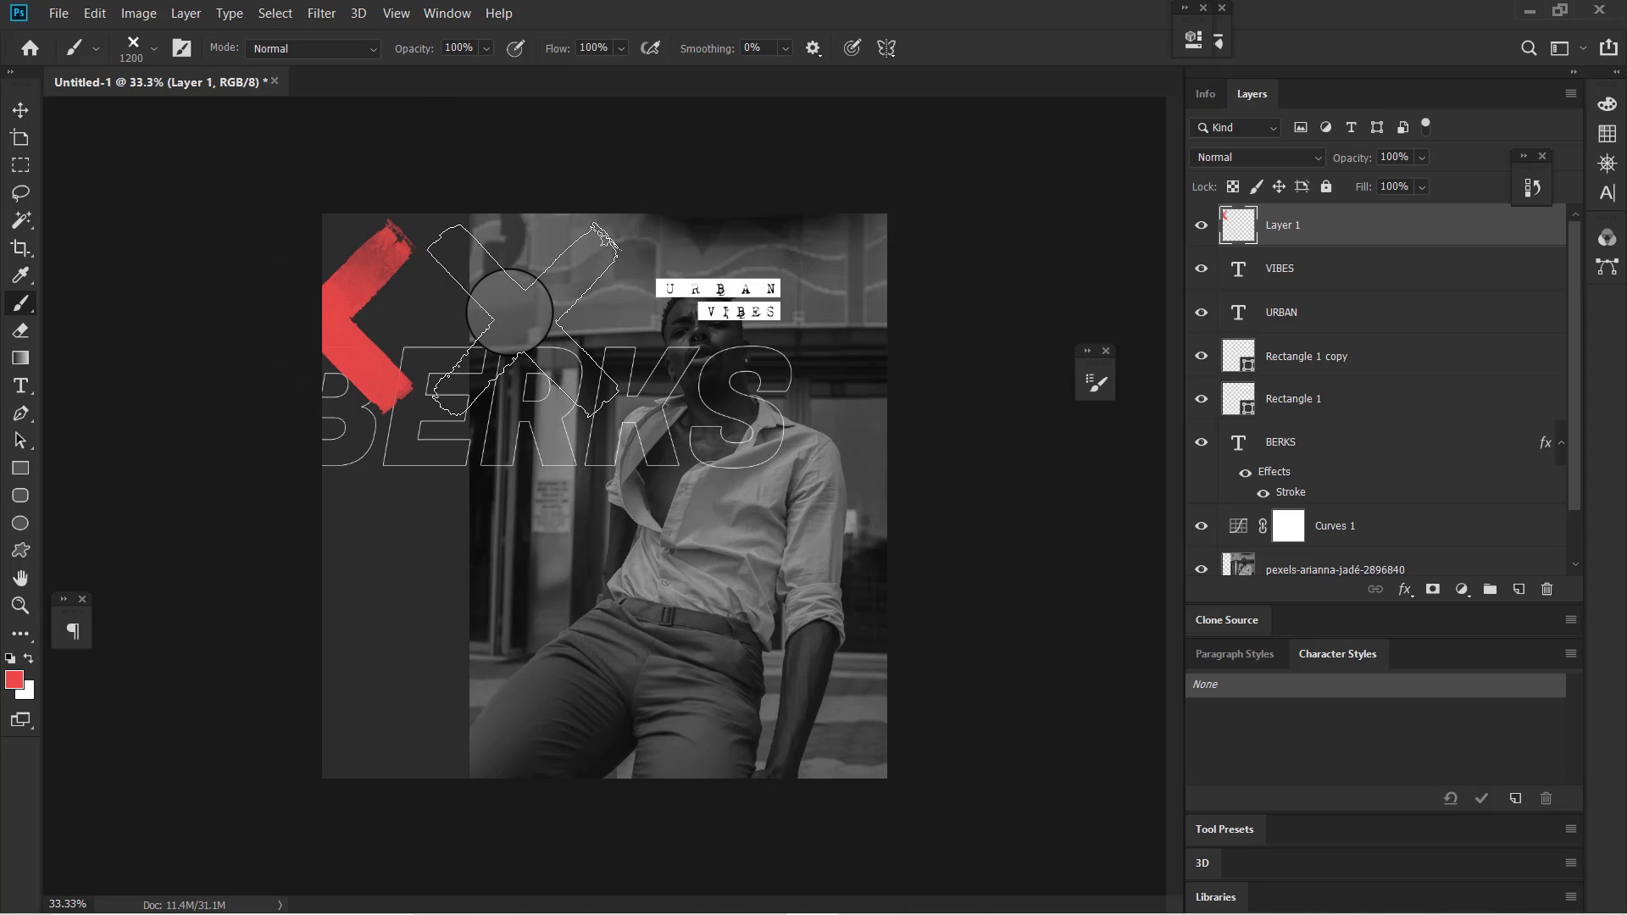
click(523, 320)
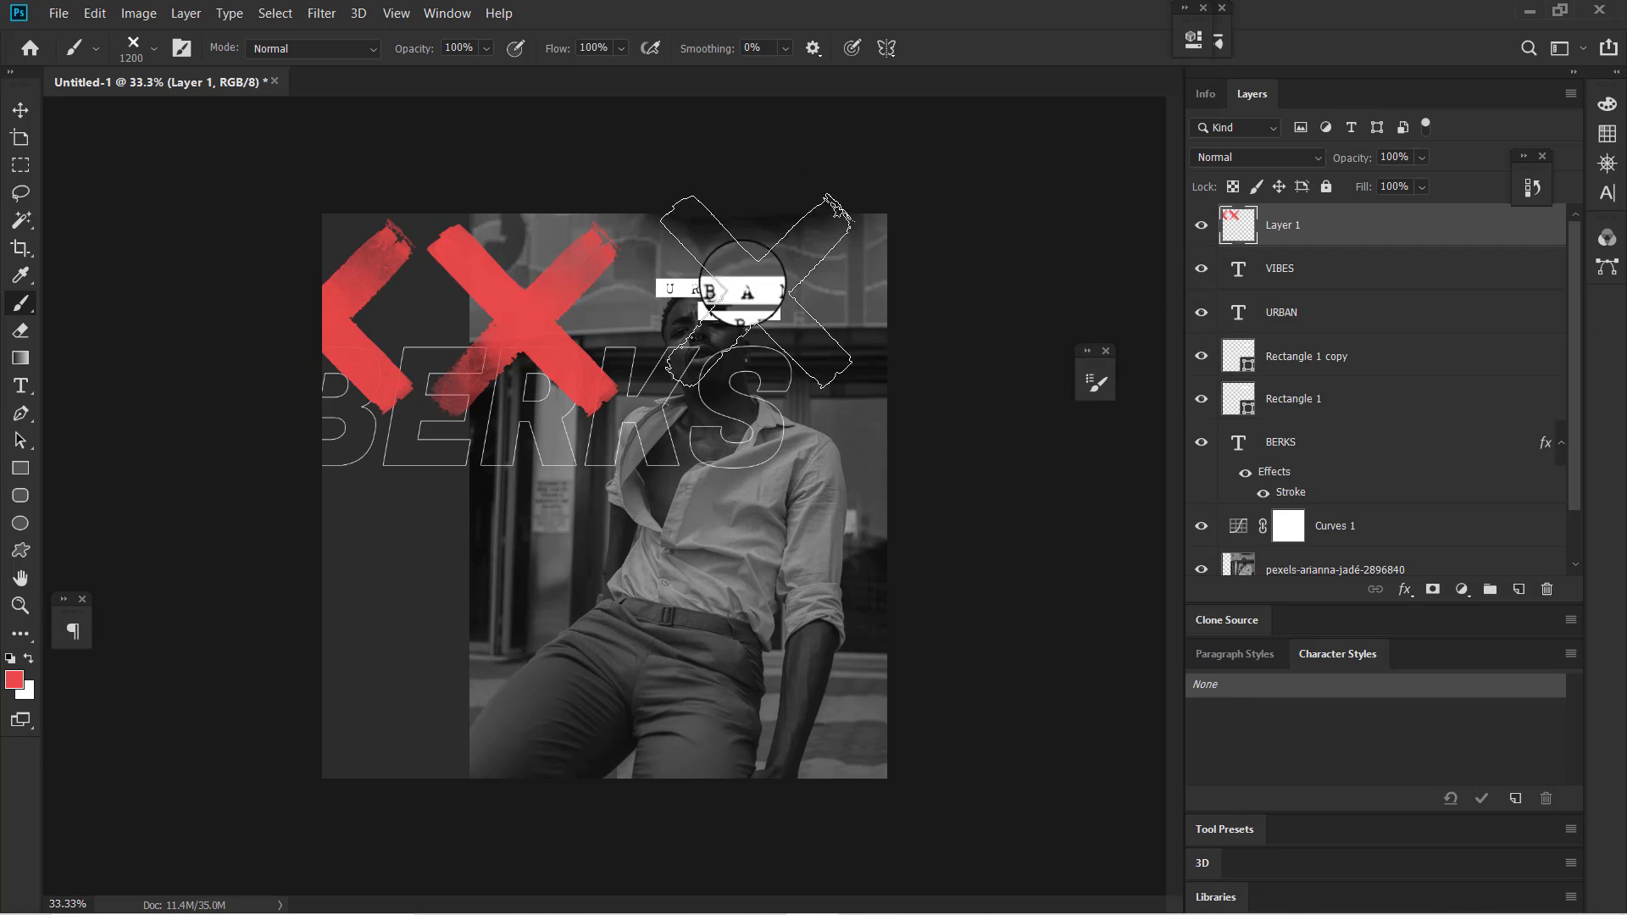
- Move the layer with the red crosses directly below the BERKS text layer
key(v)
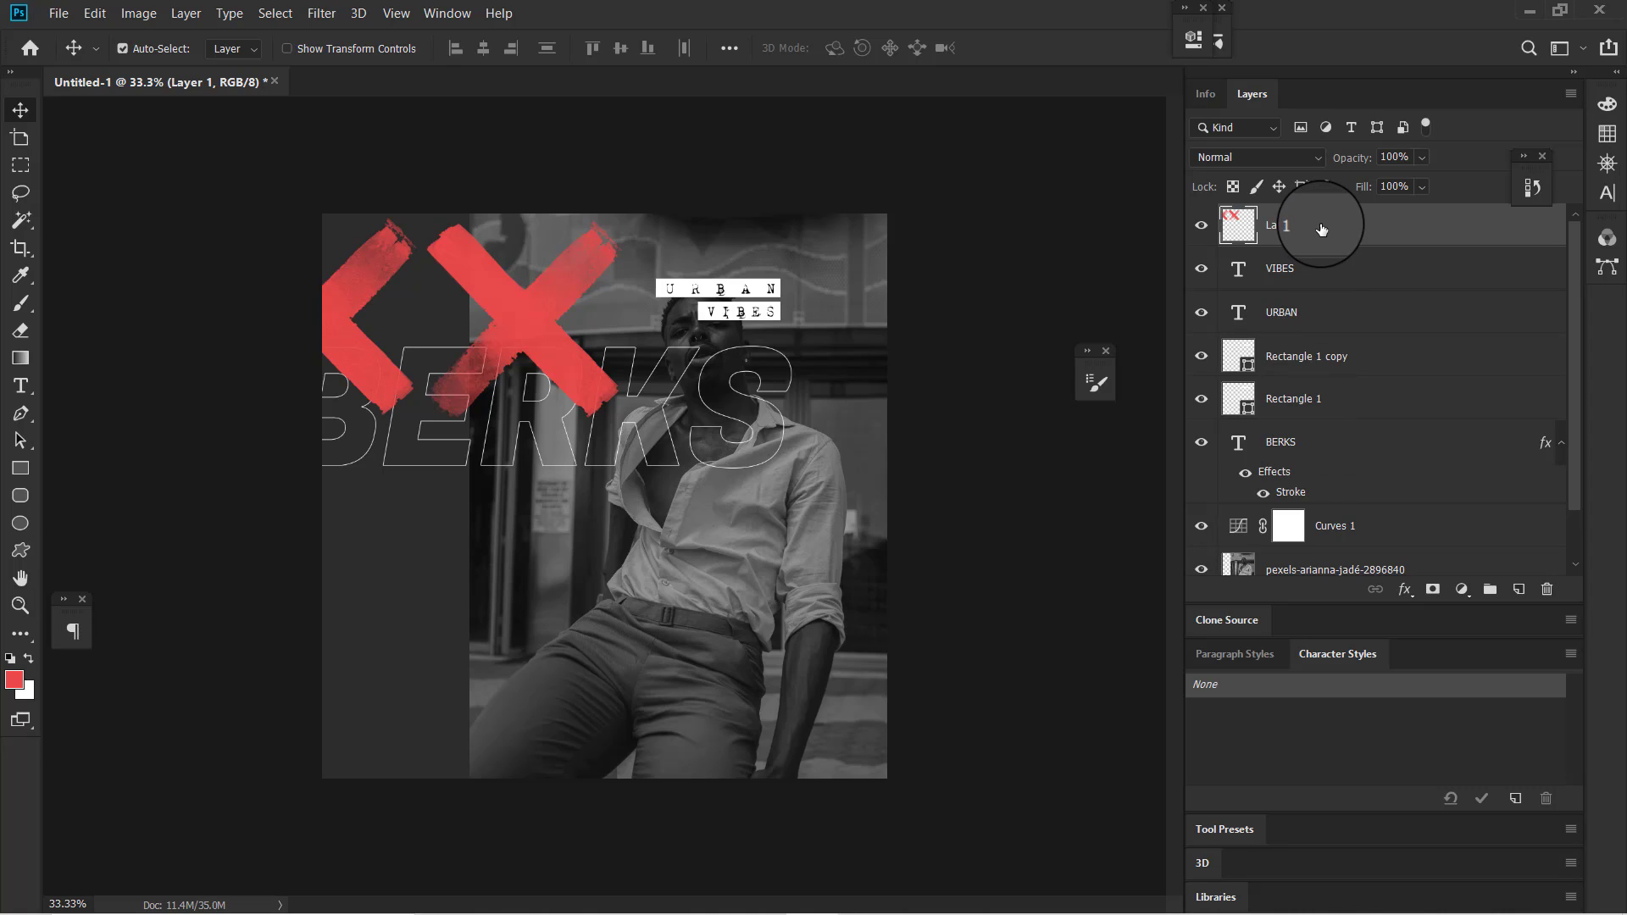
drag(1321, 230, 1294, 487)
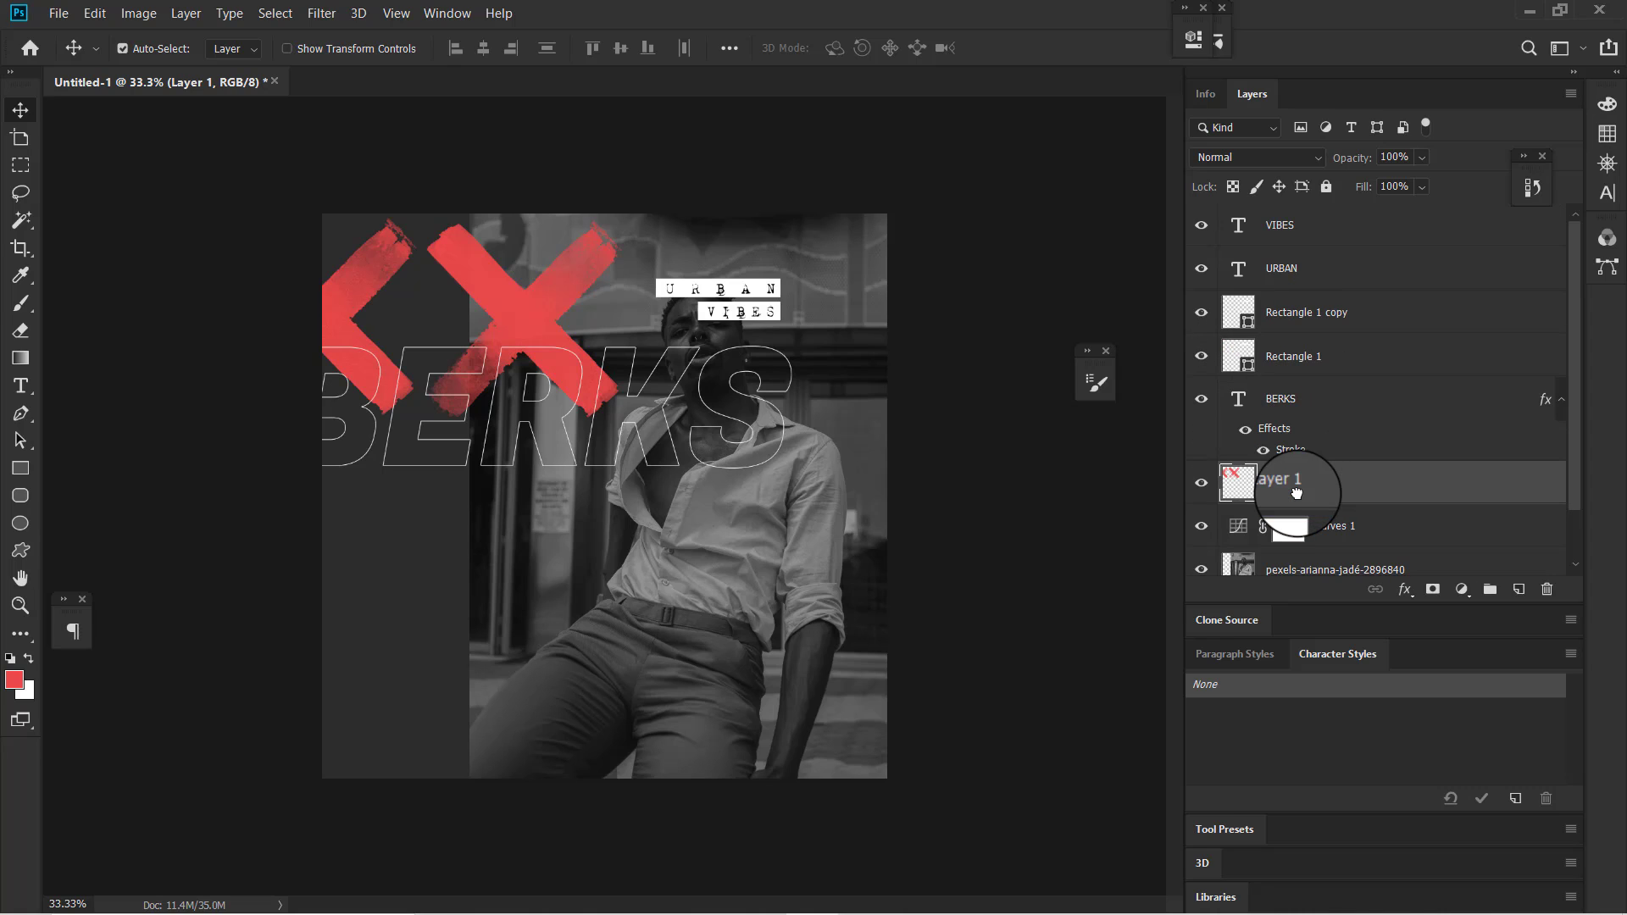
- Give the red cross layer a yellow colour label and rename it crosses
alt+click(1202, 502)
right_click(1202, 500)
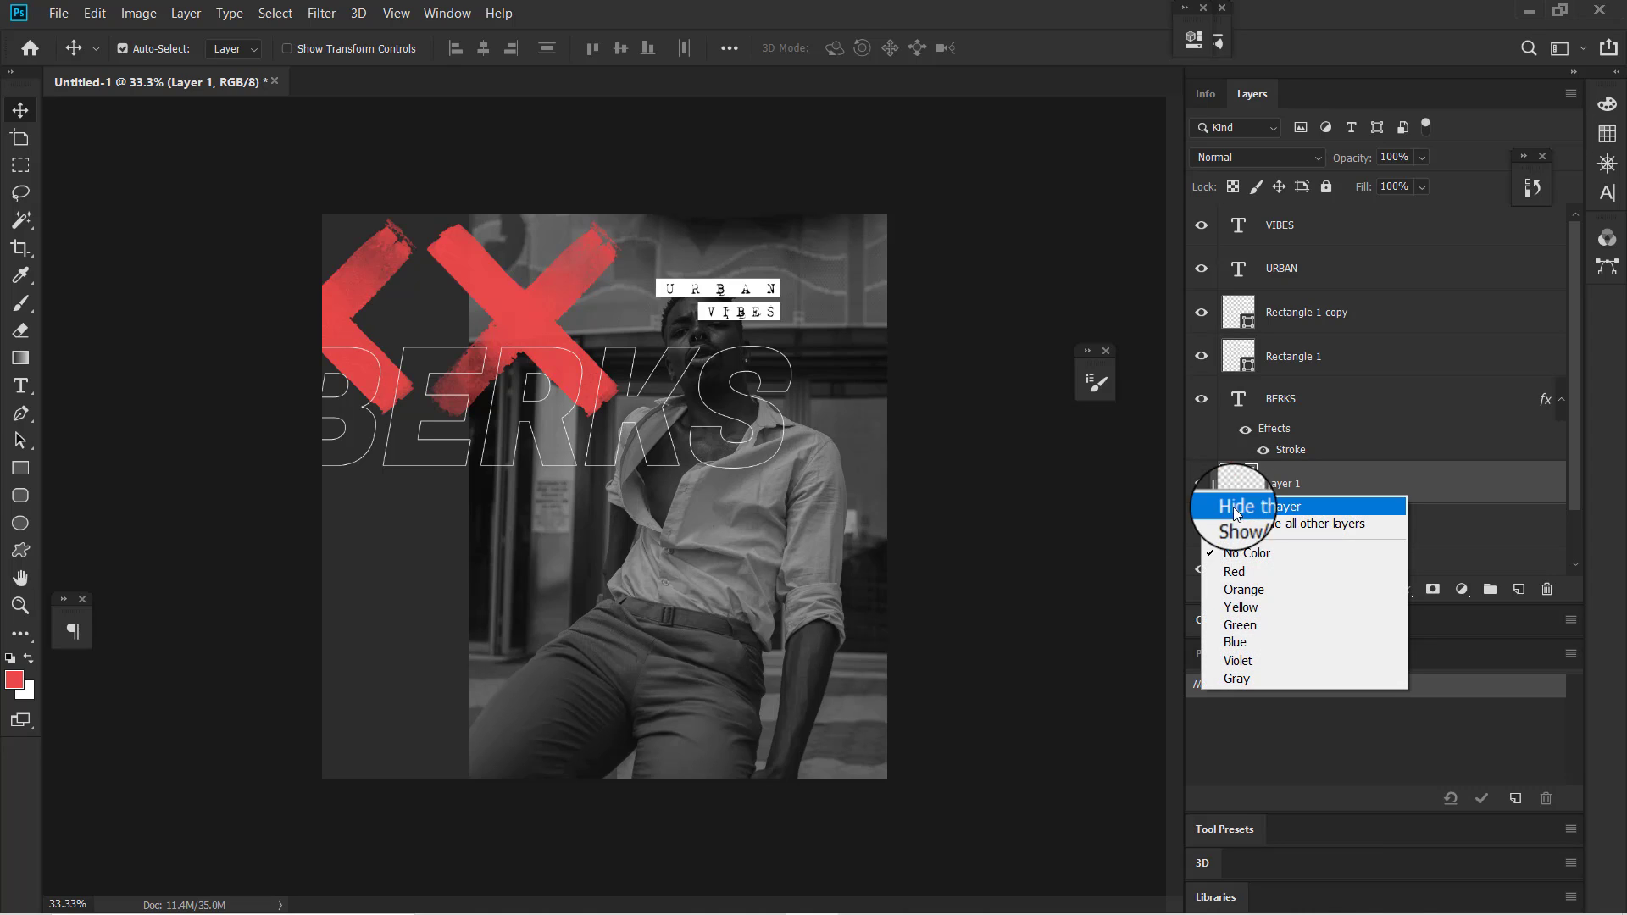
click(1230, 607)
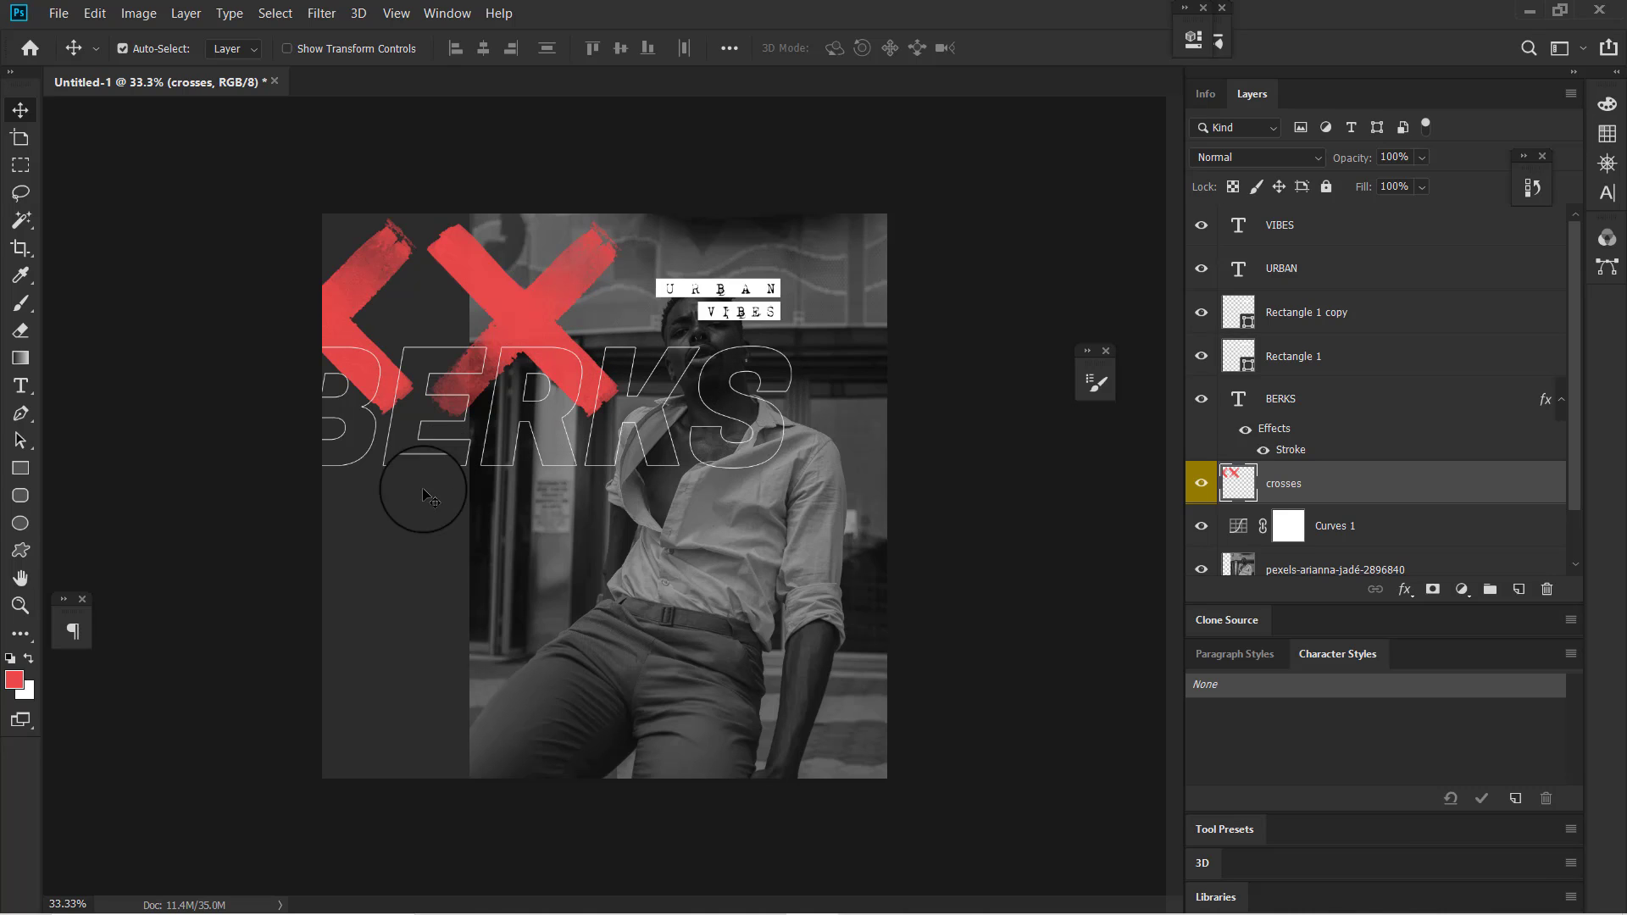
- Fully lock the portrait photo layer
click(633, 598)
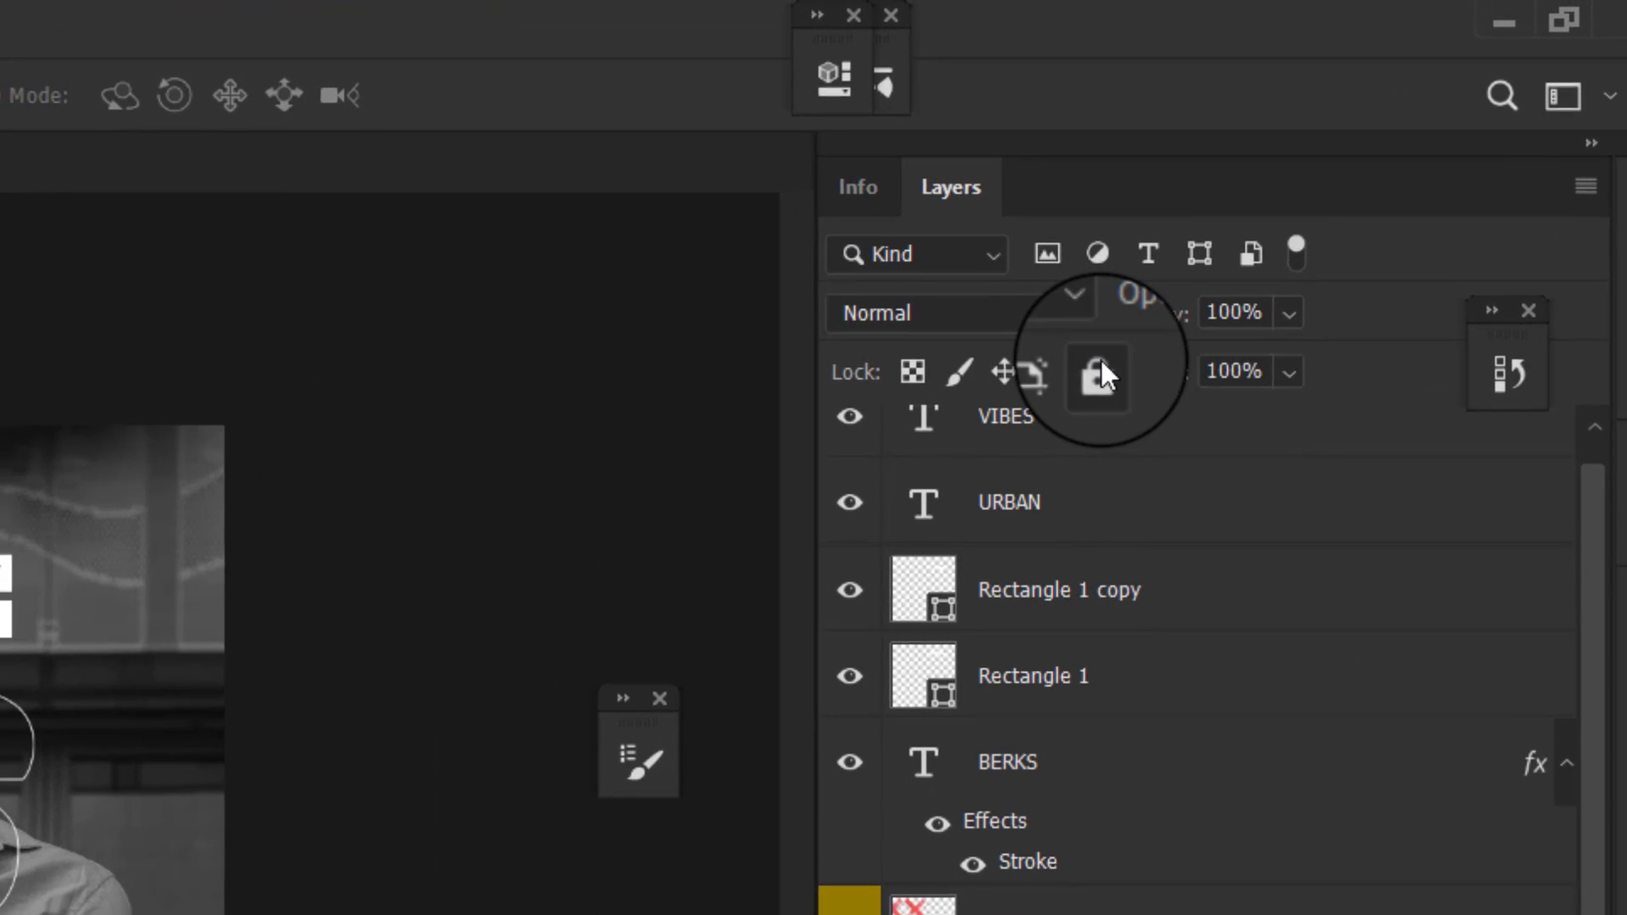
click(1326, 186)
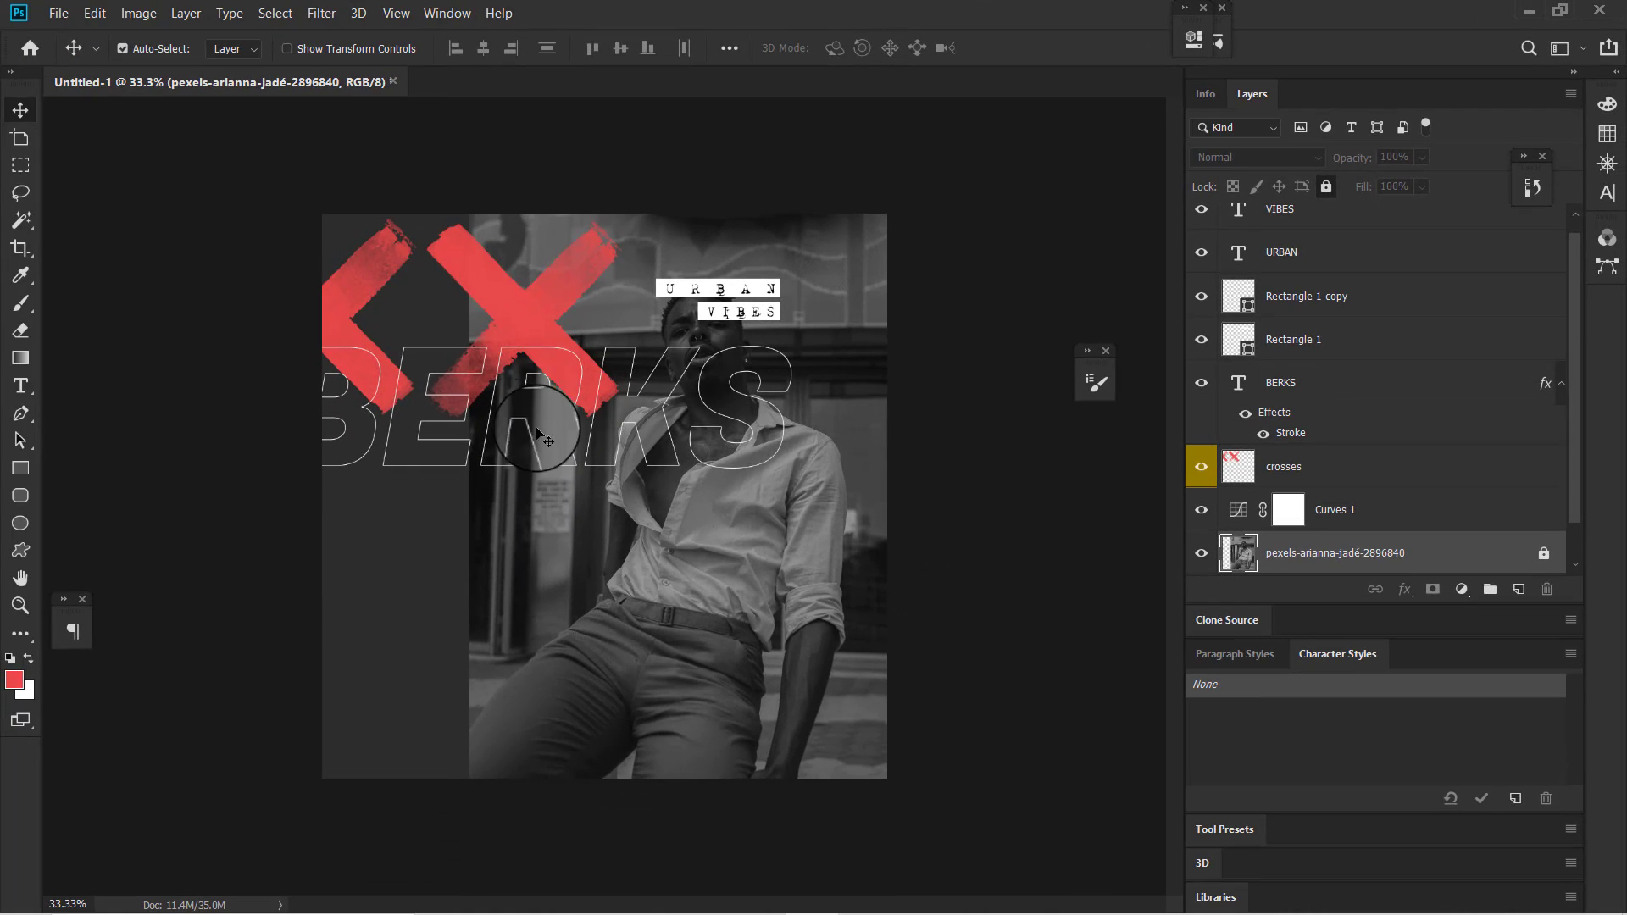
- Select the BERKS text and the crosses together and move them down until the title sits across the man's chest, clear of his face
drag(218, 335, 591, 418)
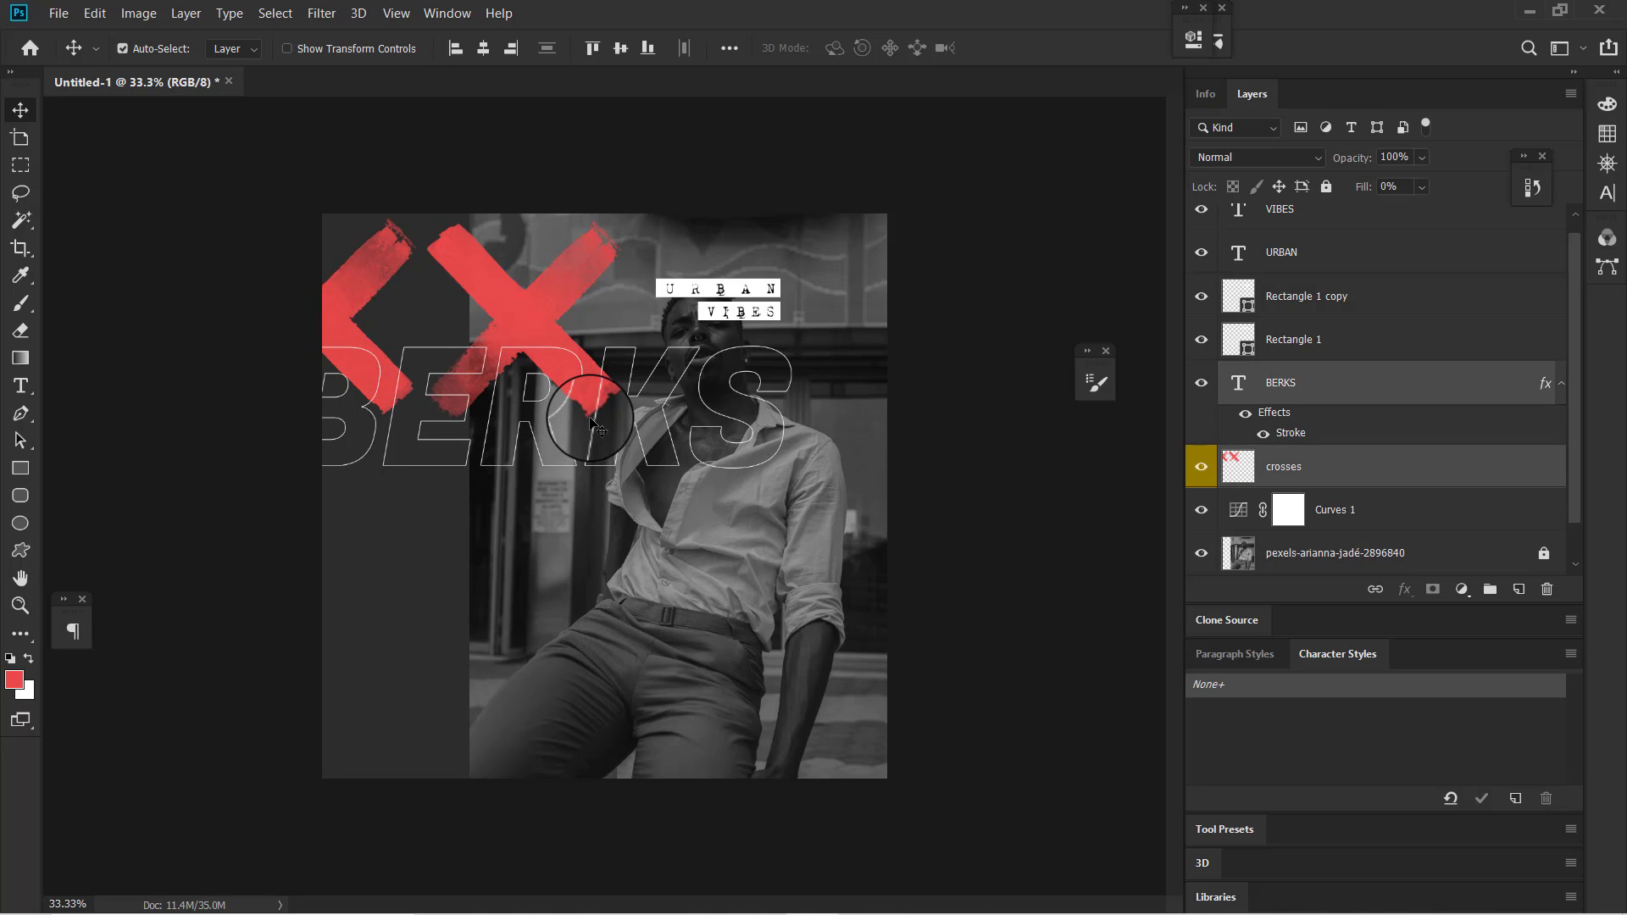
drag(537, 327, 530, 366)
drag(532, 434, 518, 379)
mouse_move(722, 904)
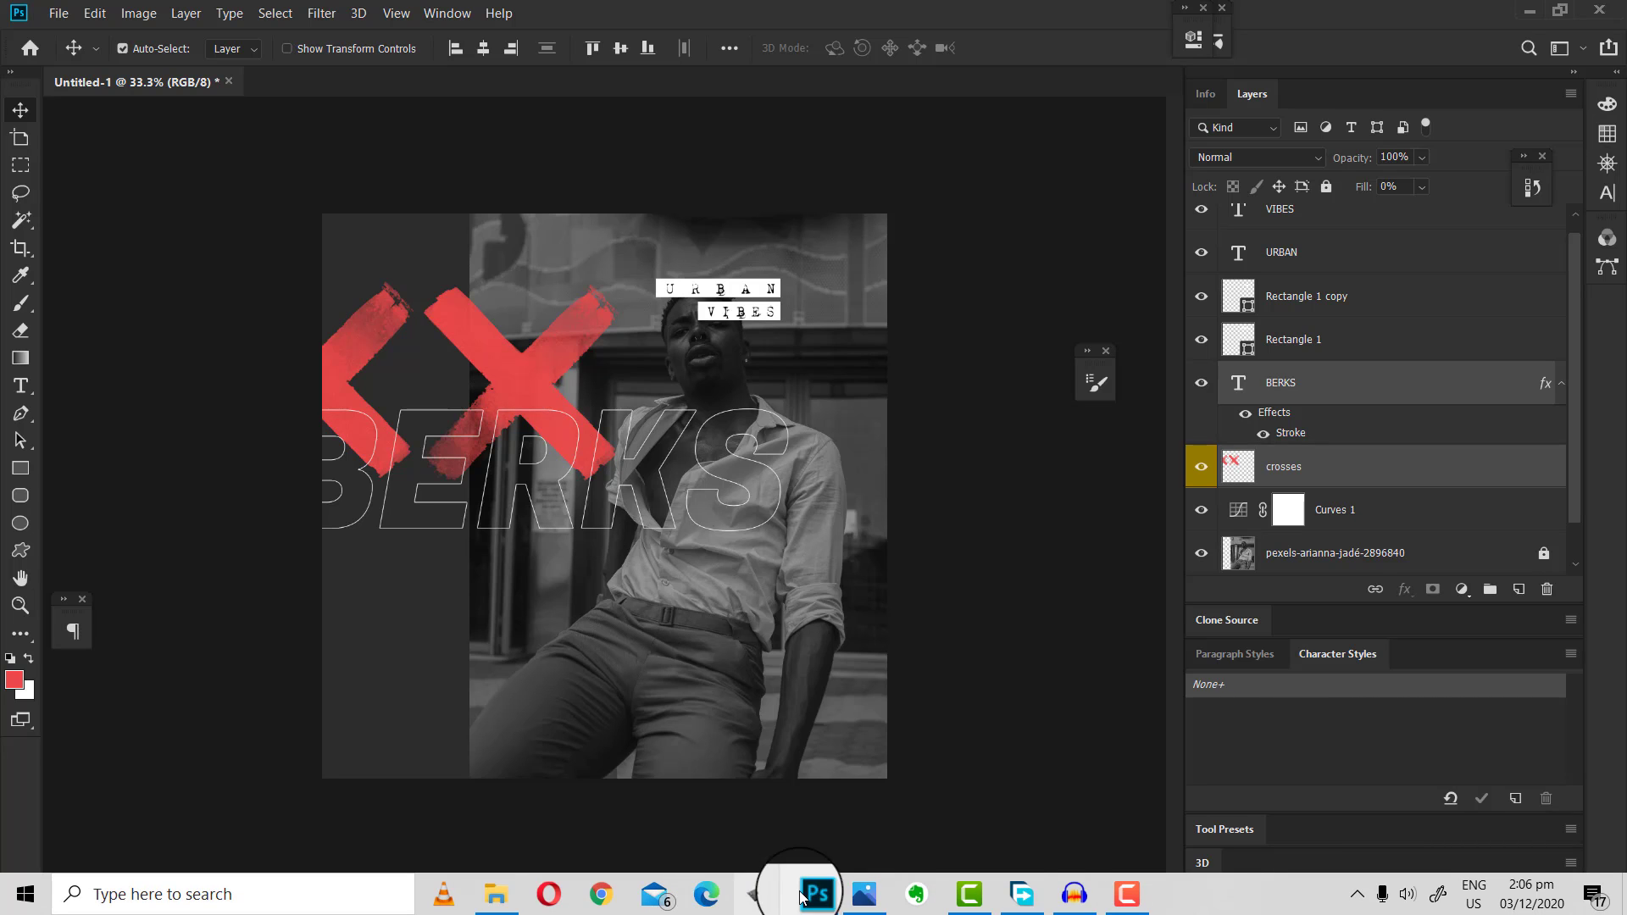
- Compare the poster with the Urban Design 1.jpg reference in Photos, examining its date lettering, and return to Photoshop
click(859, 895)
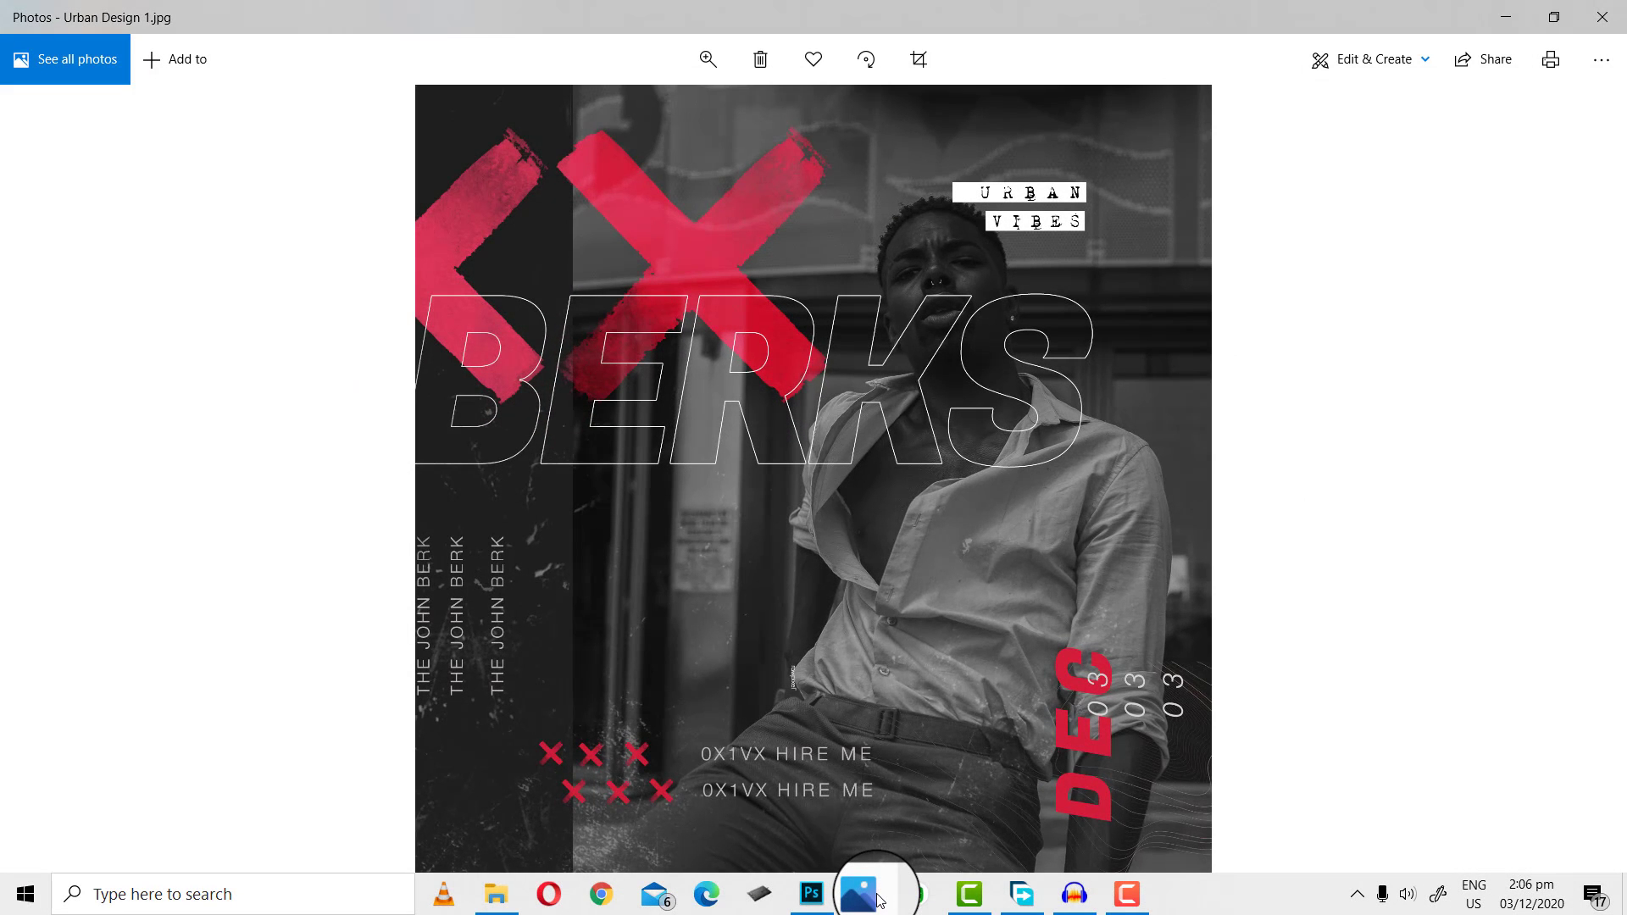
click(875, 897)
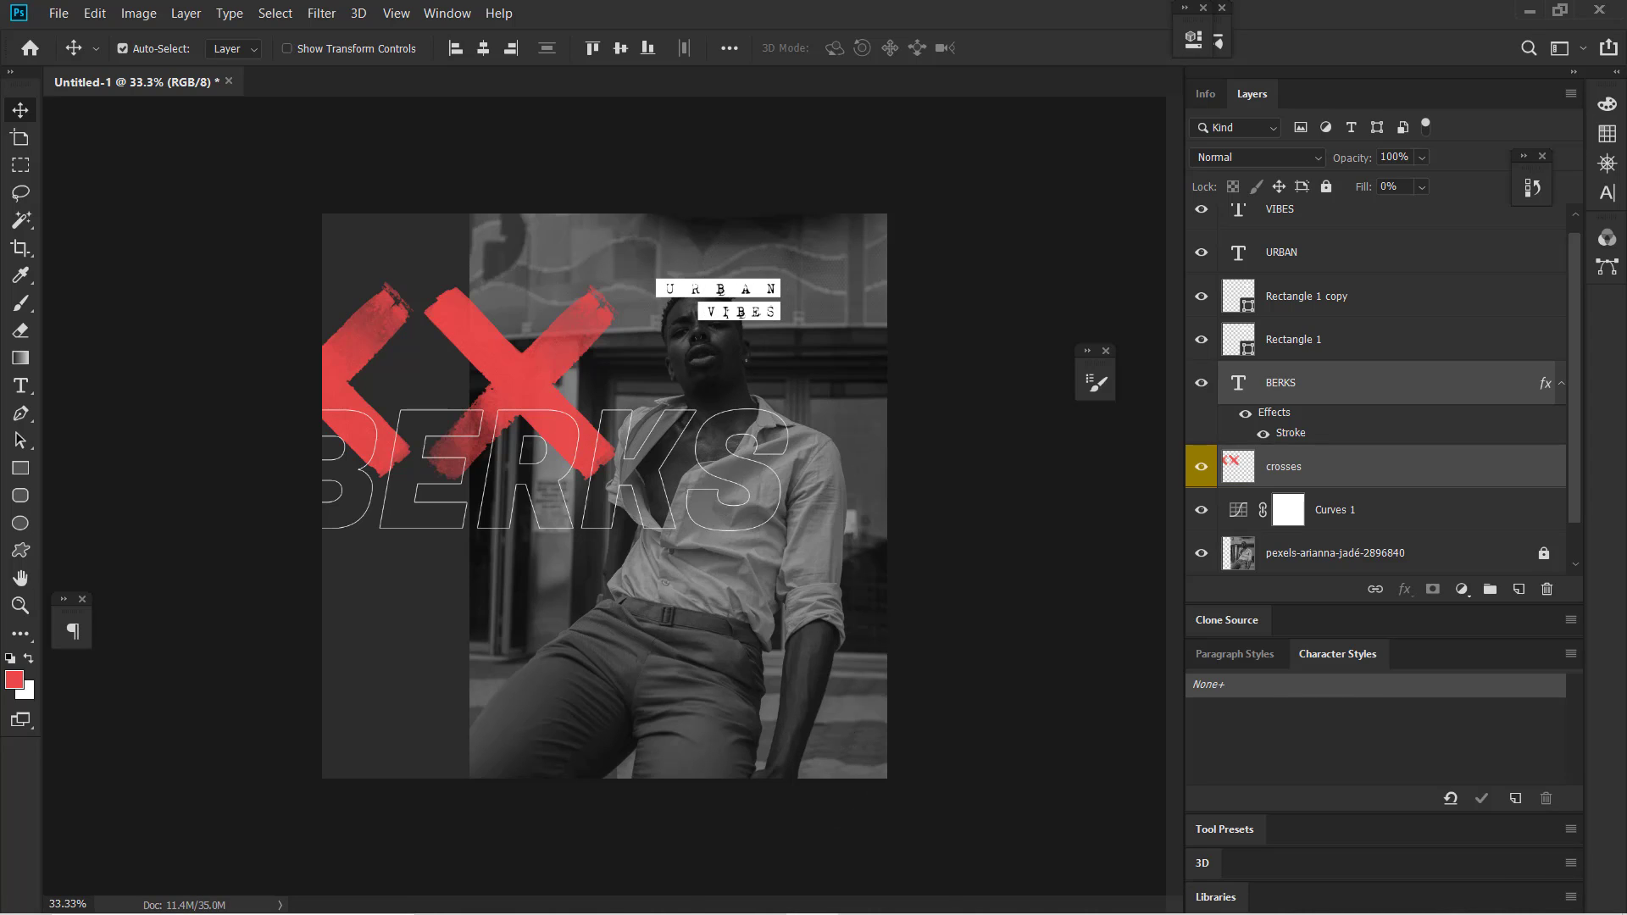
mouse_move(732, 912)
click(873, 902)
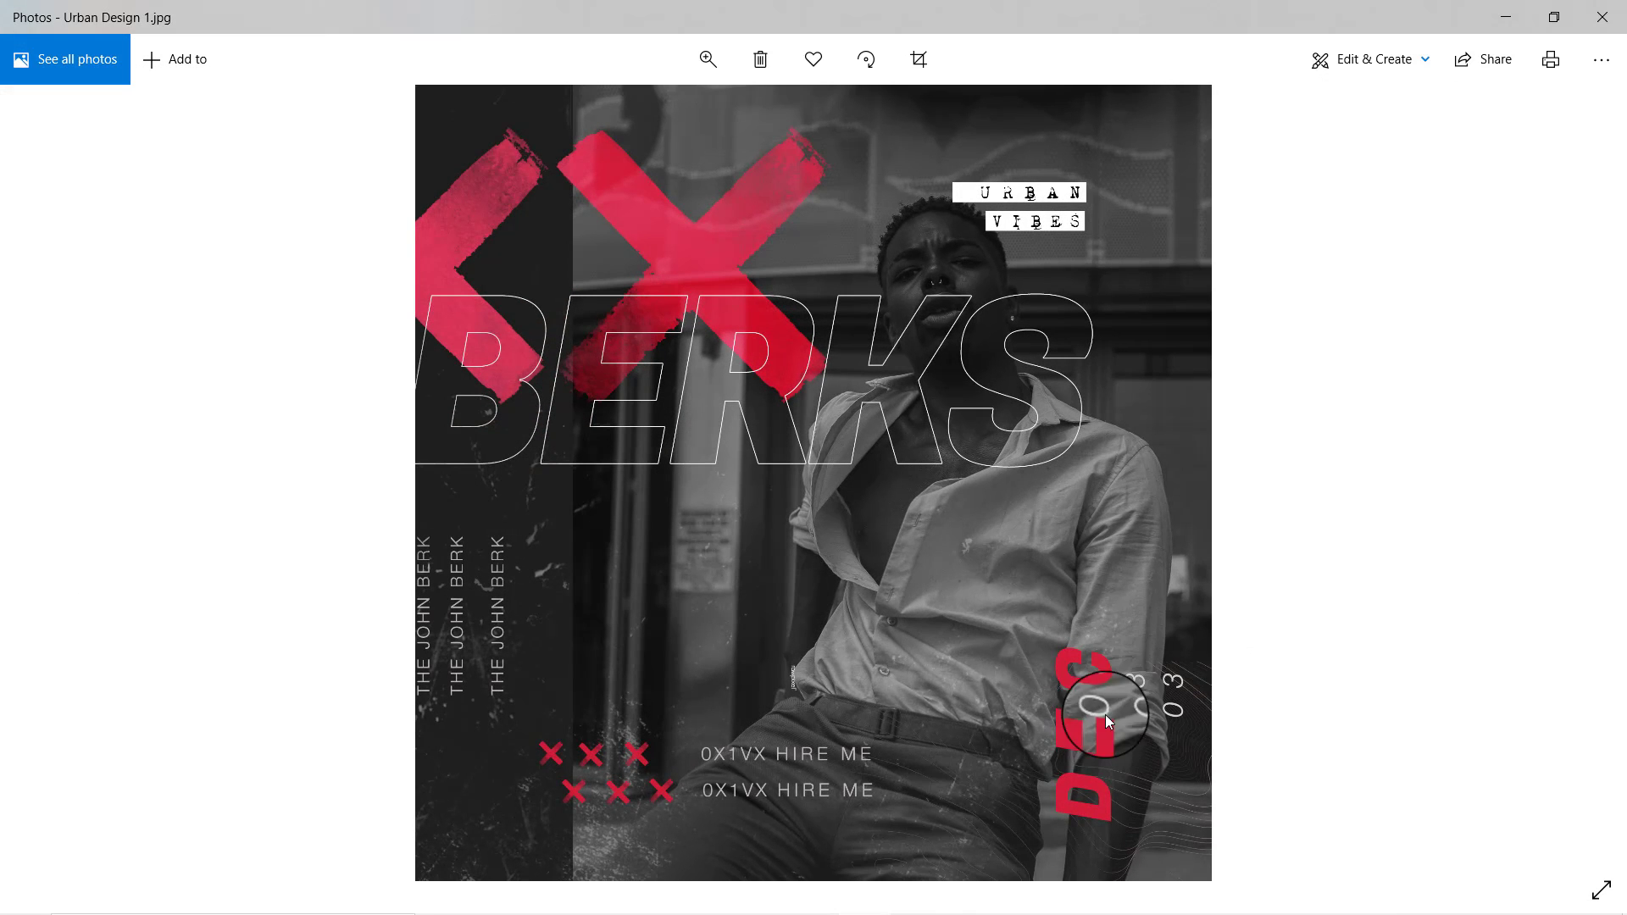
mouse_move(702, 886)
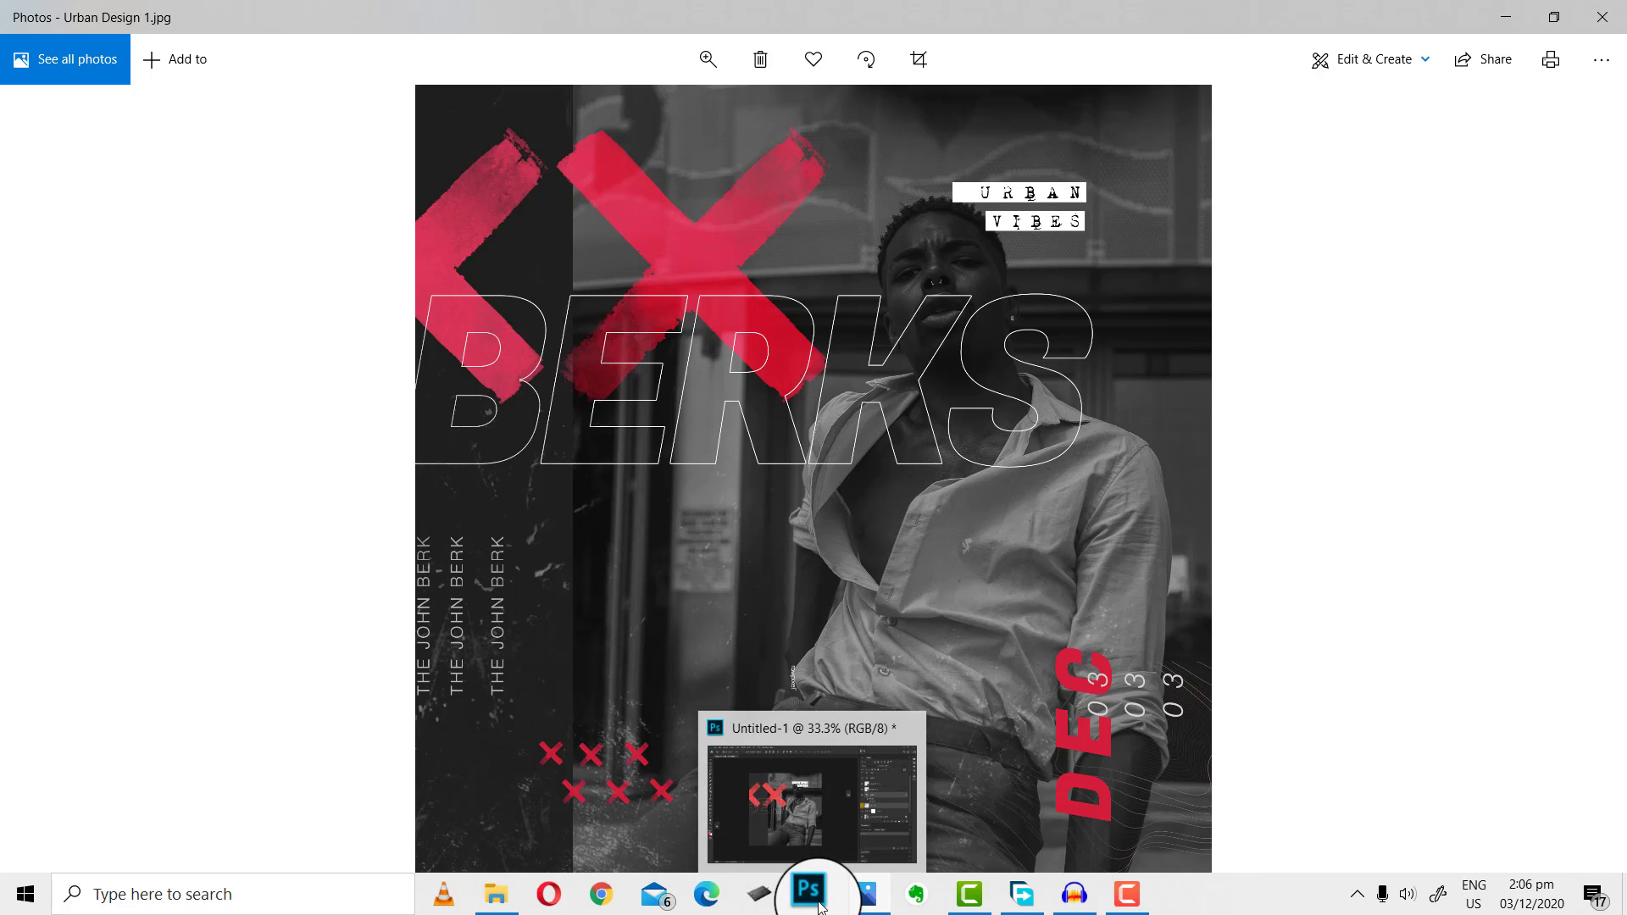
click(866, 897)
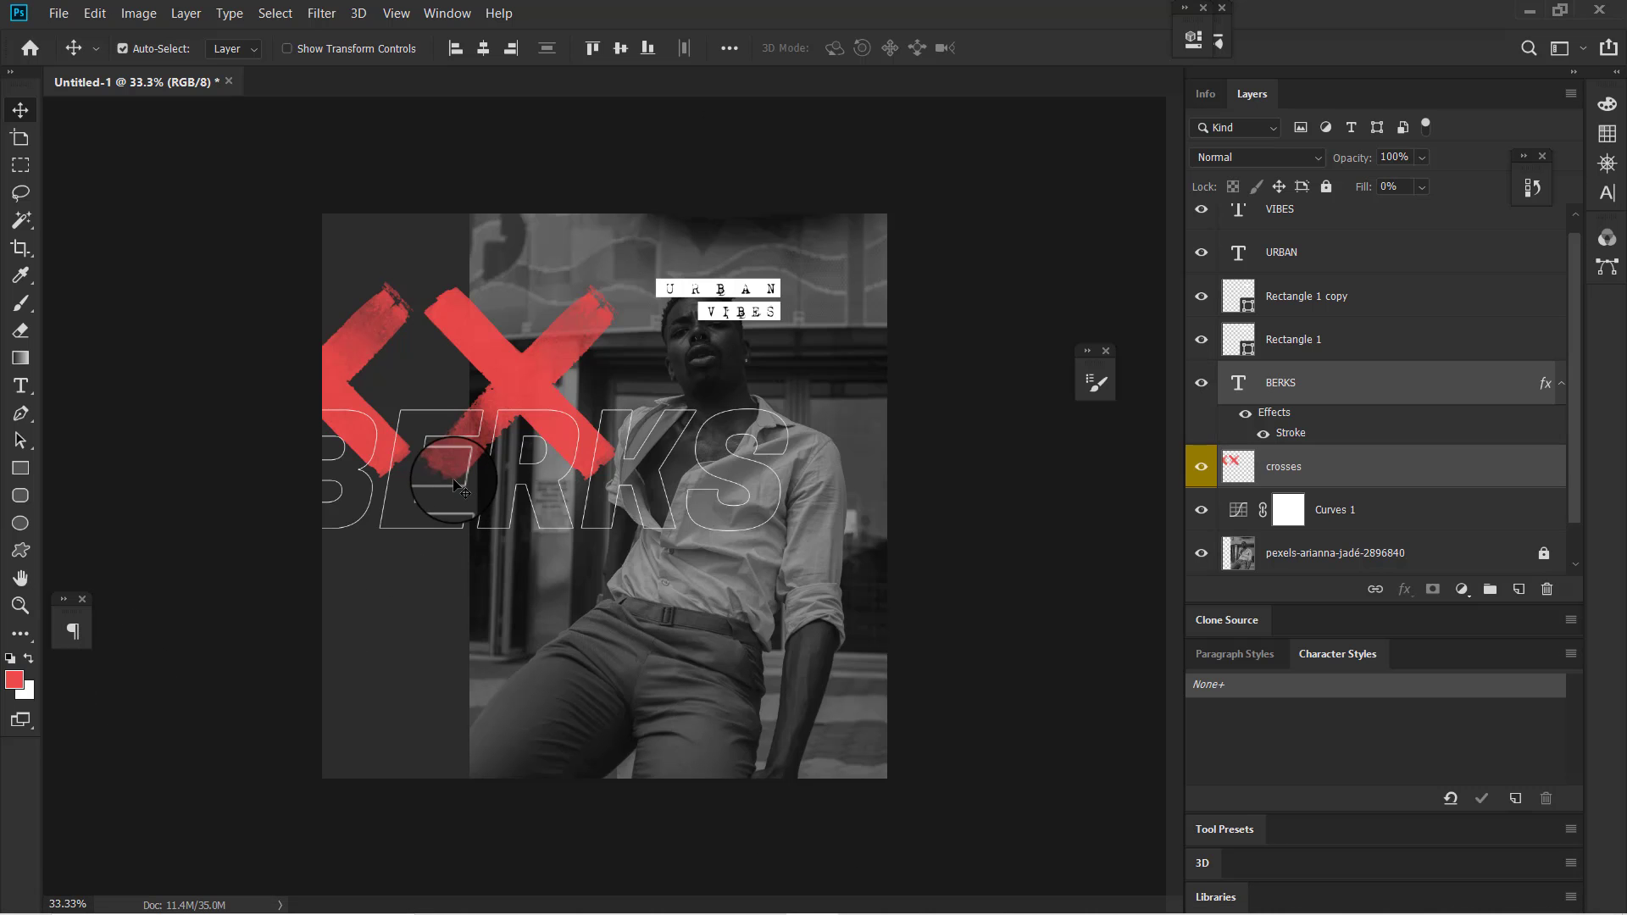
- Add a red Fugaz One text reading DEC at 29 pt over the man's thigh, replacing the placeholder text
key(t)
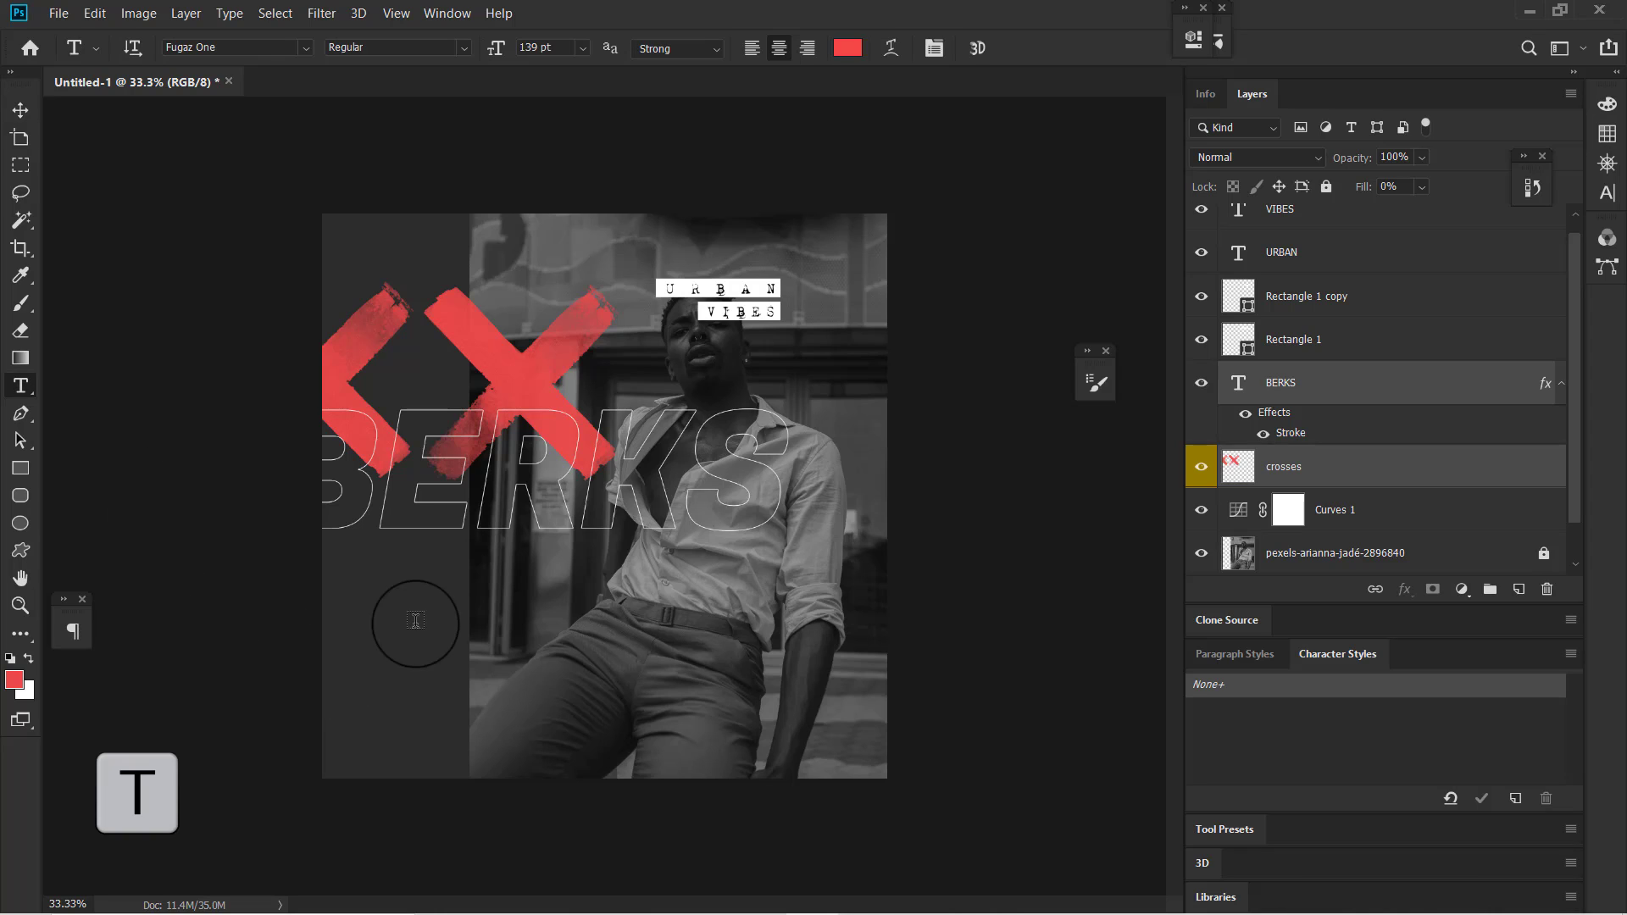
click(575, 695)
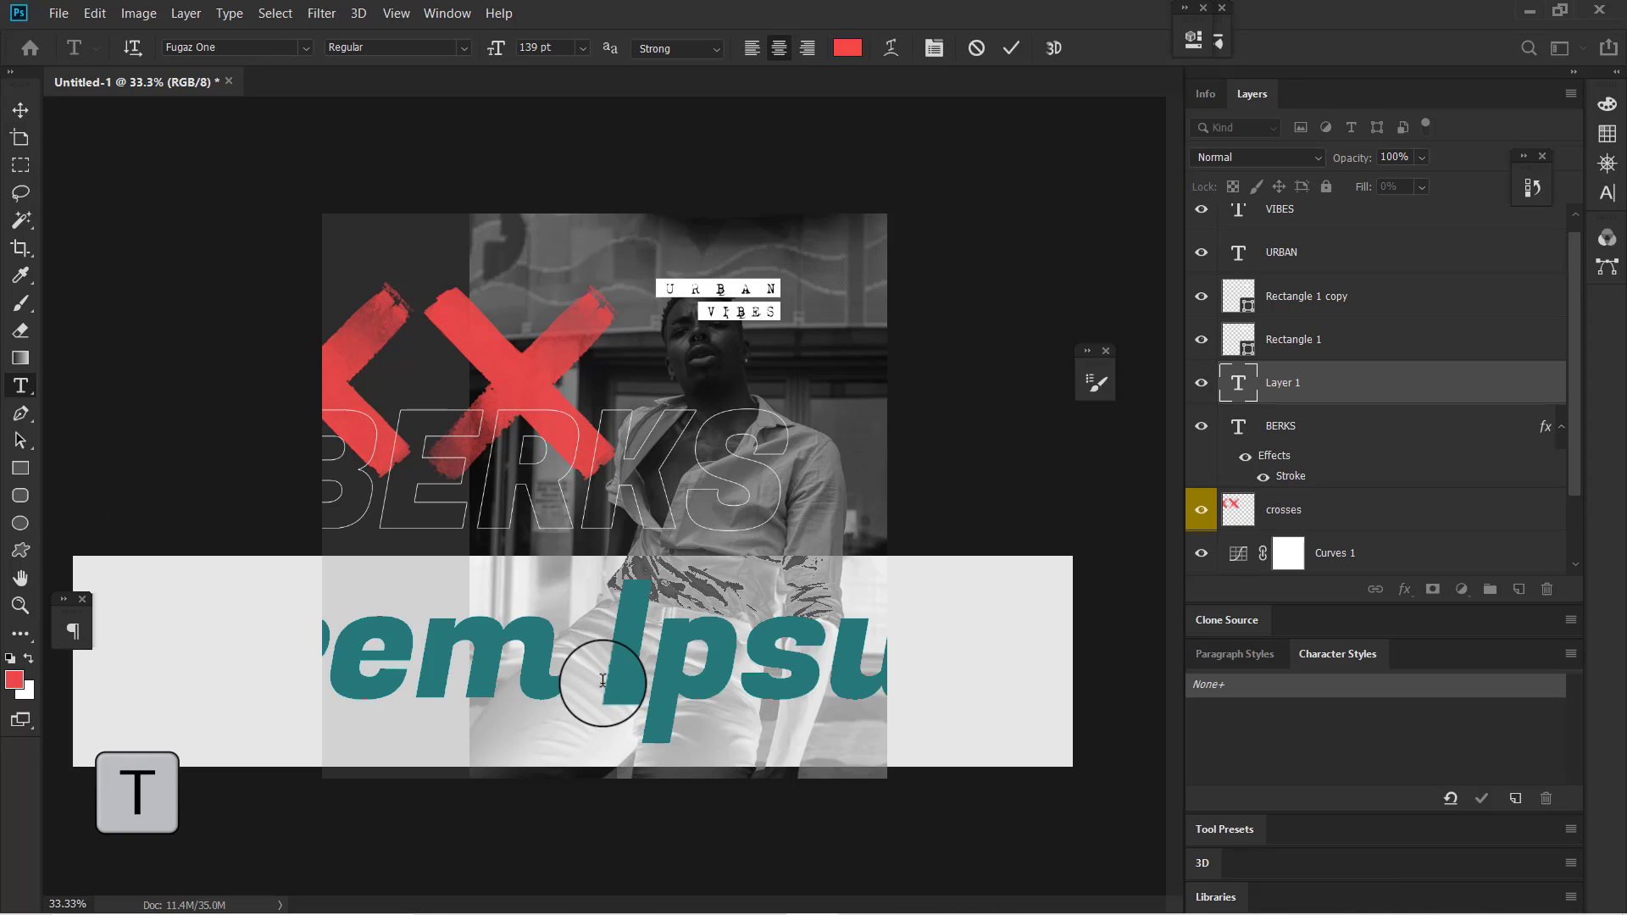
drag(494, 48, 374, 239)
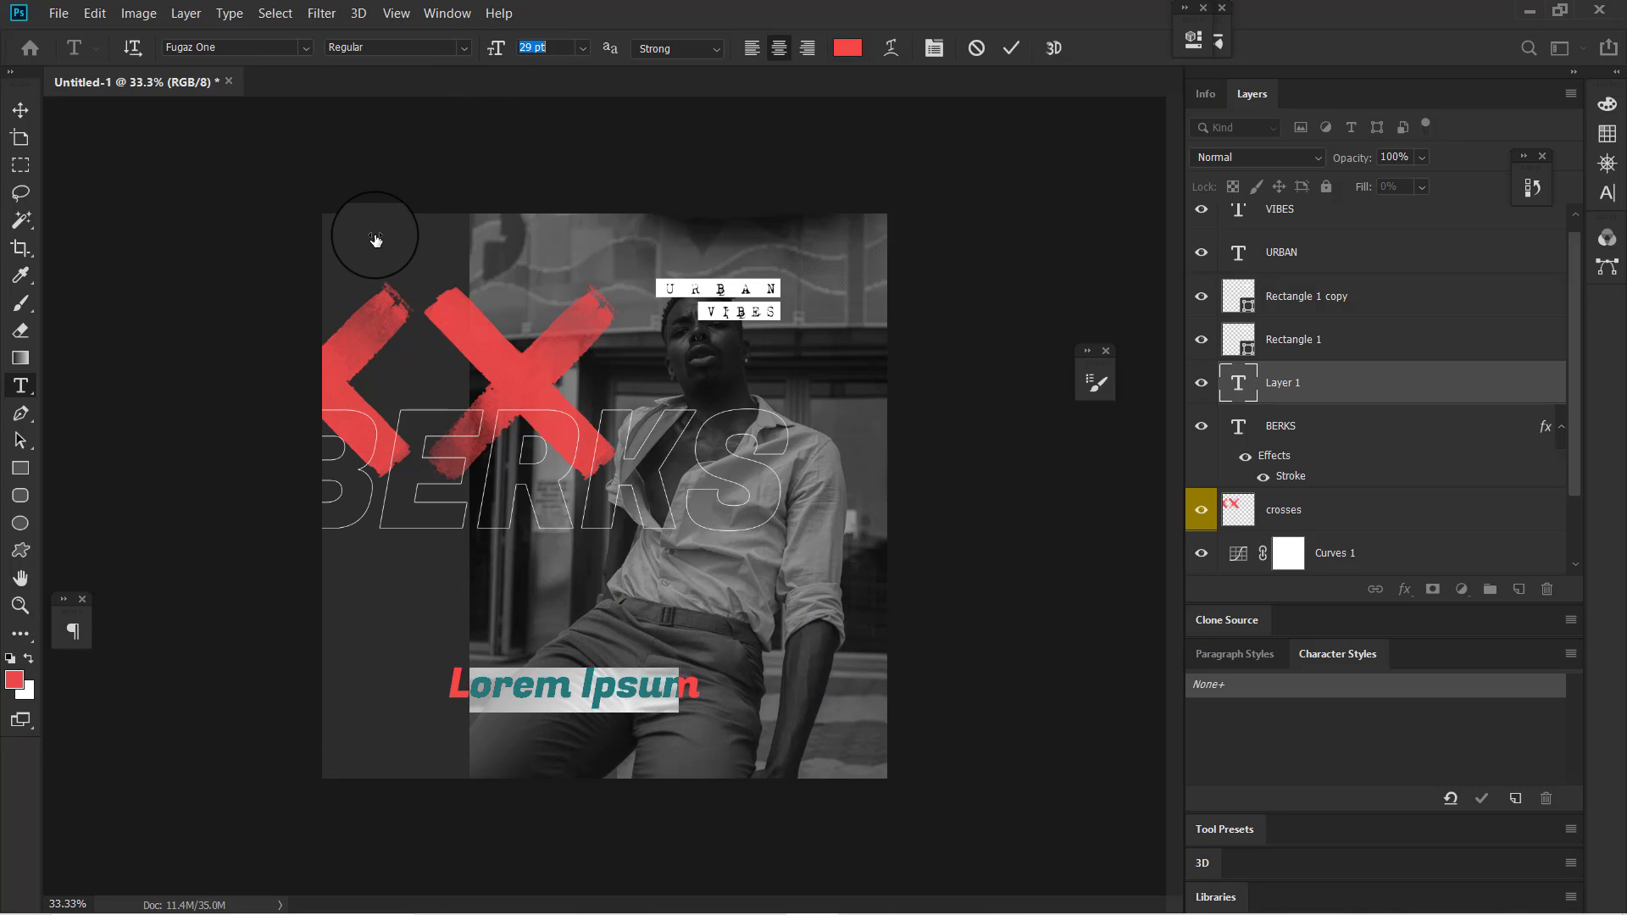
click(507, 685)
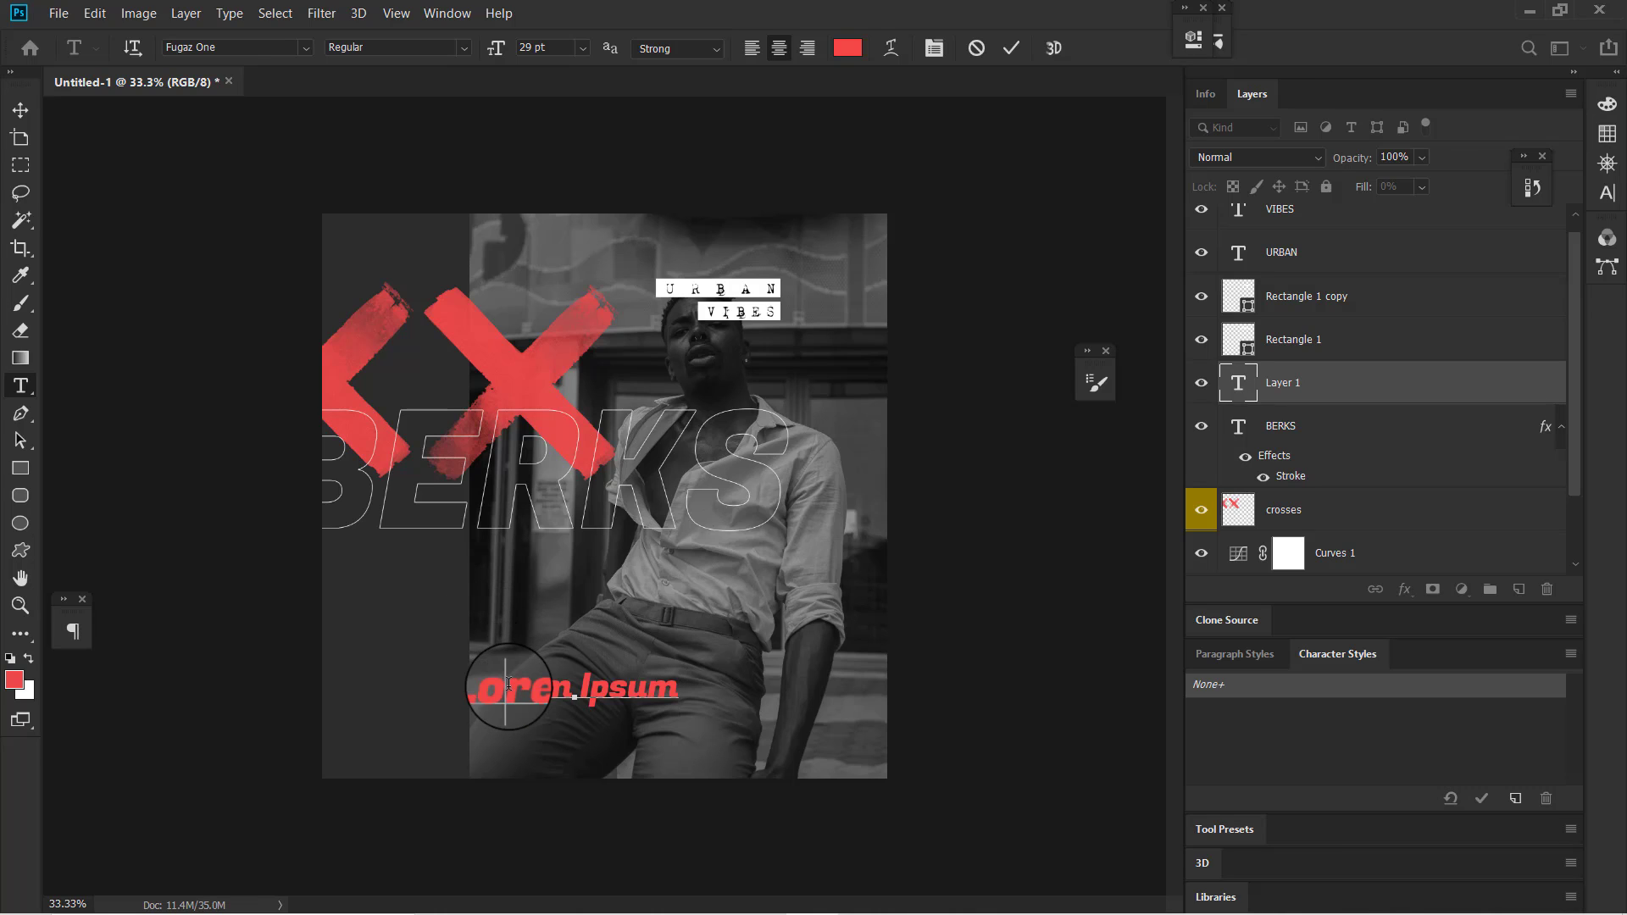
text(a)
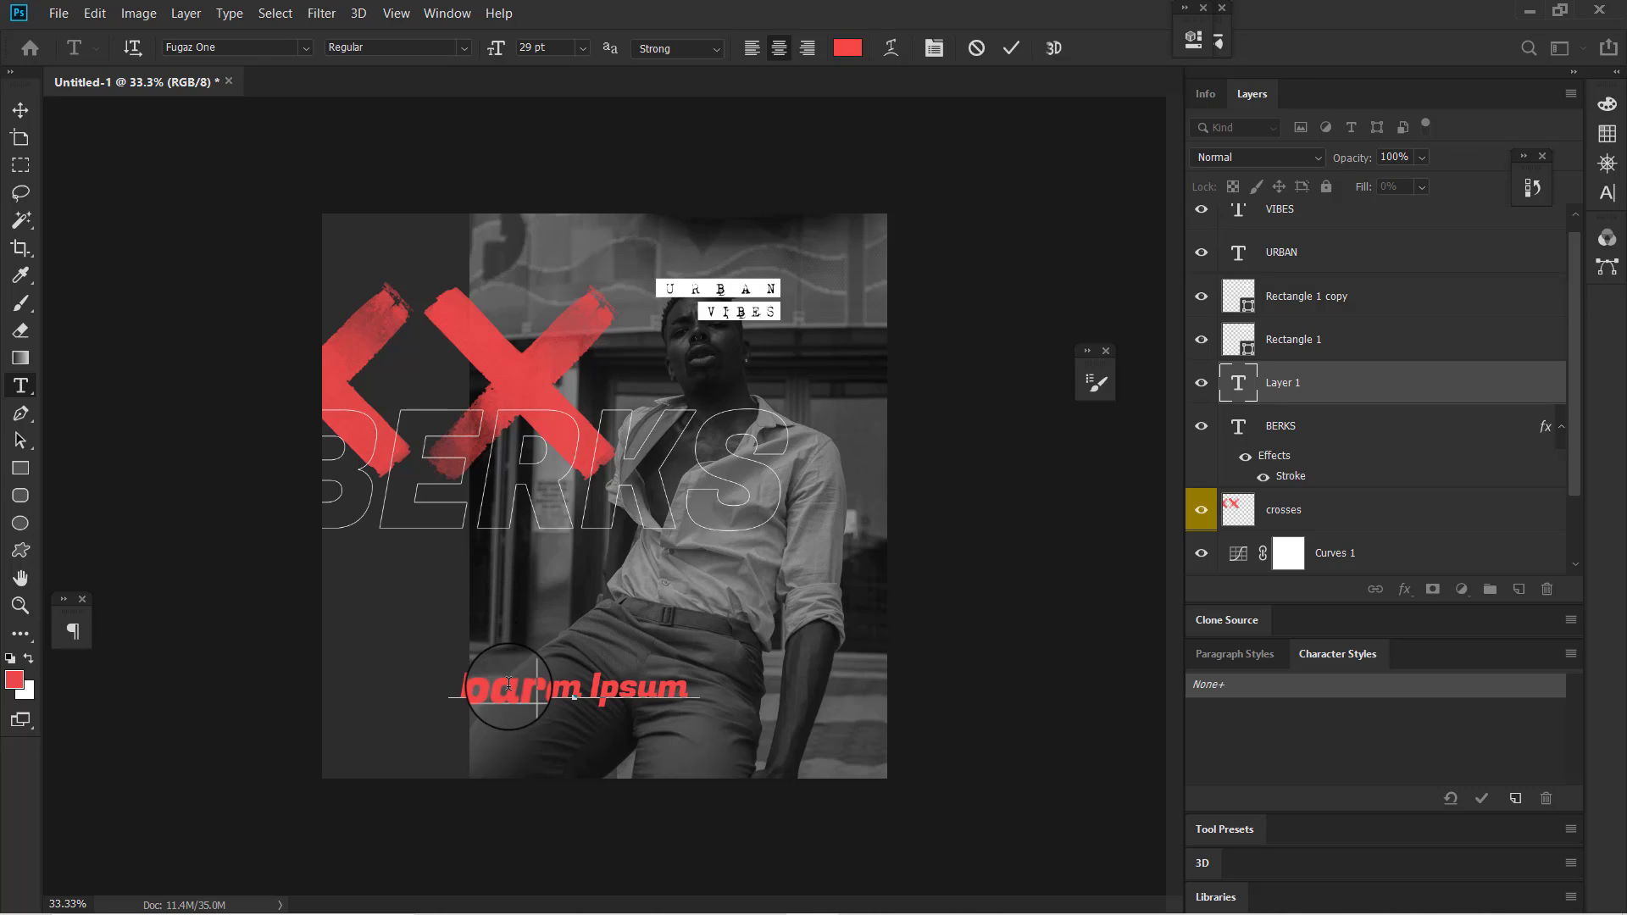
text(DE)
key(ctrl+a)
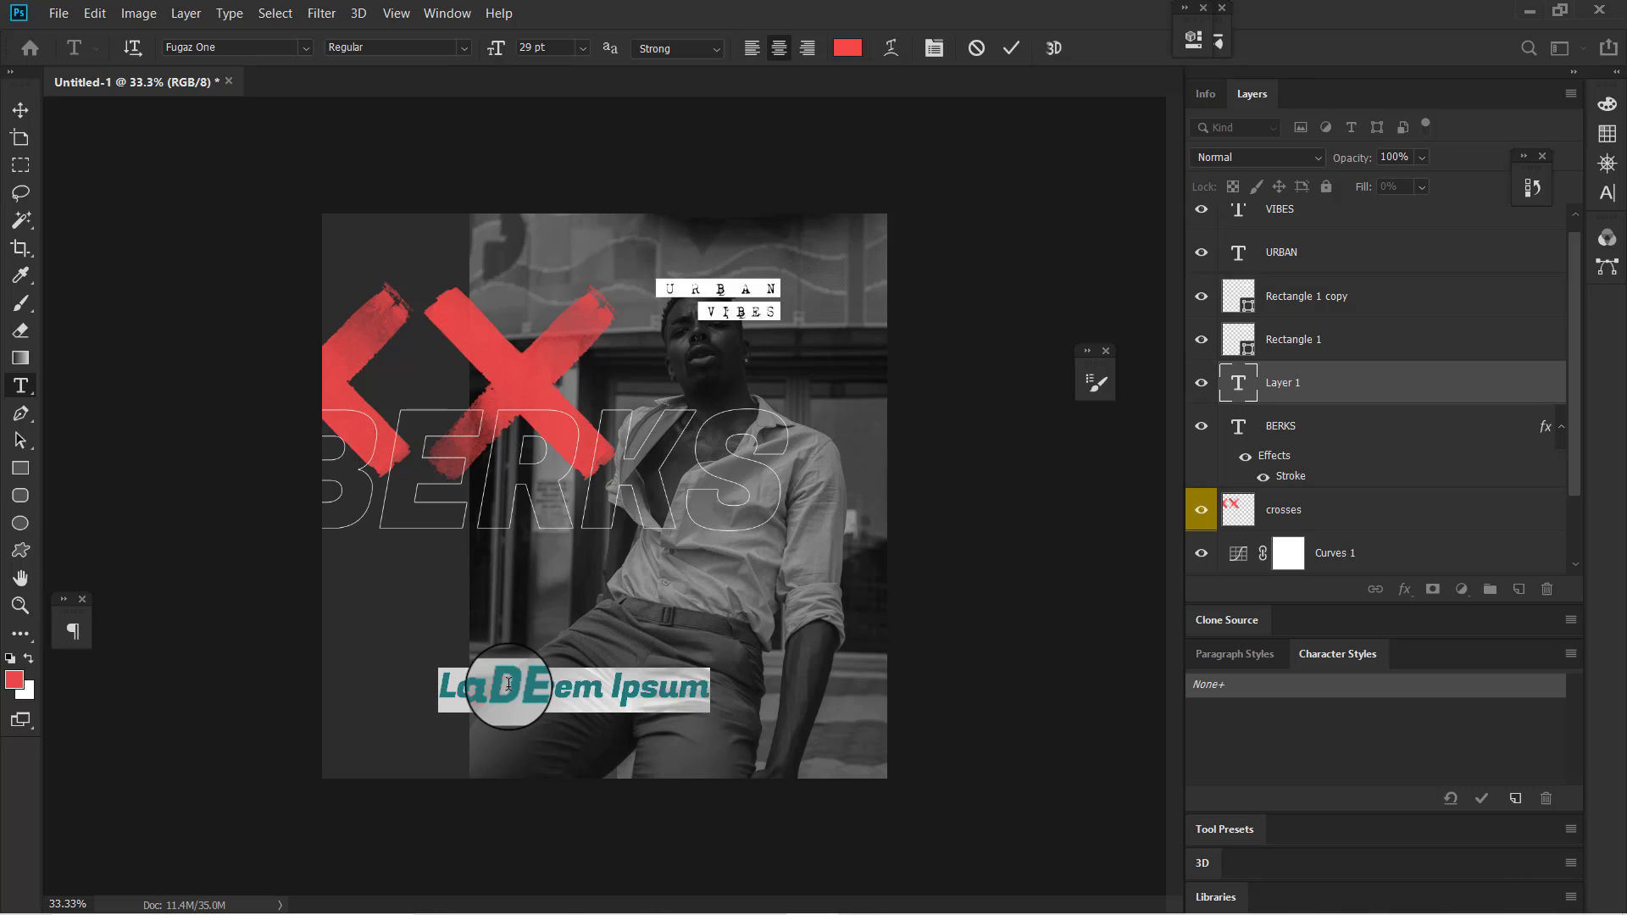
text(D)
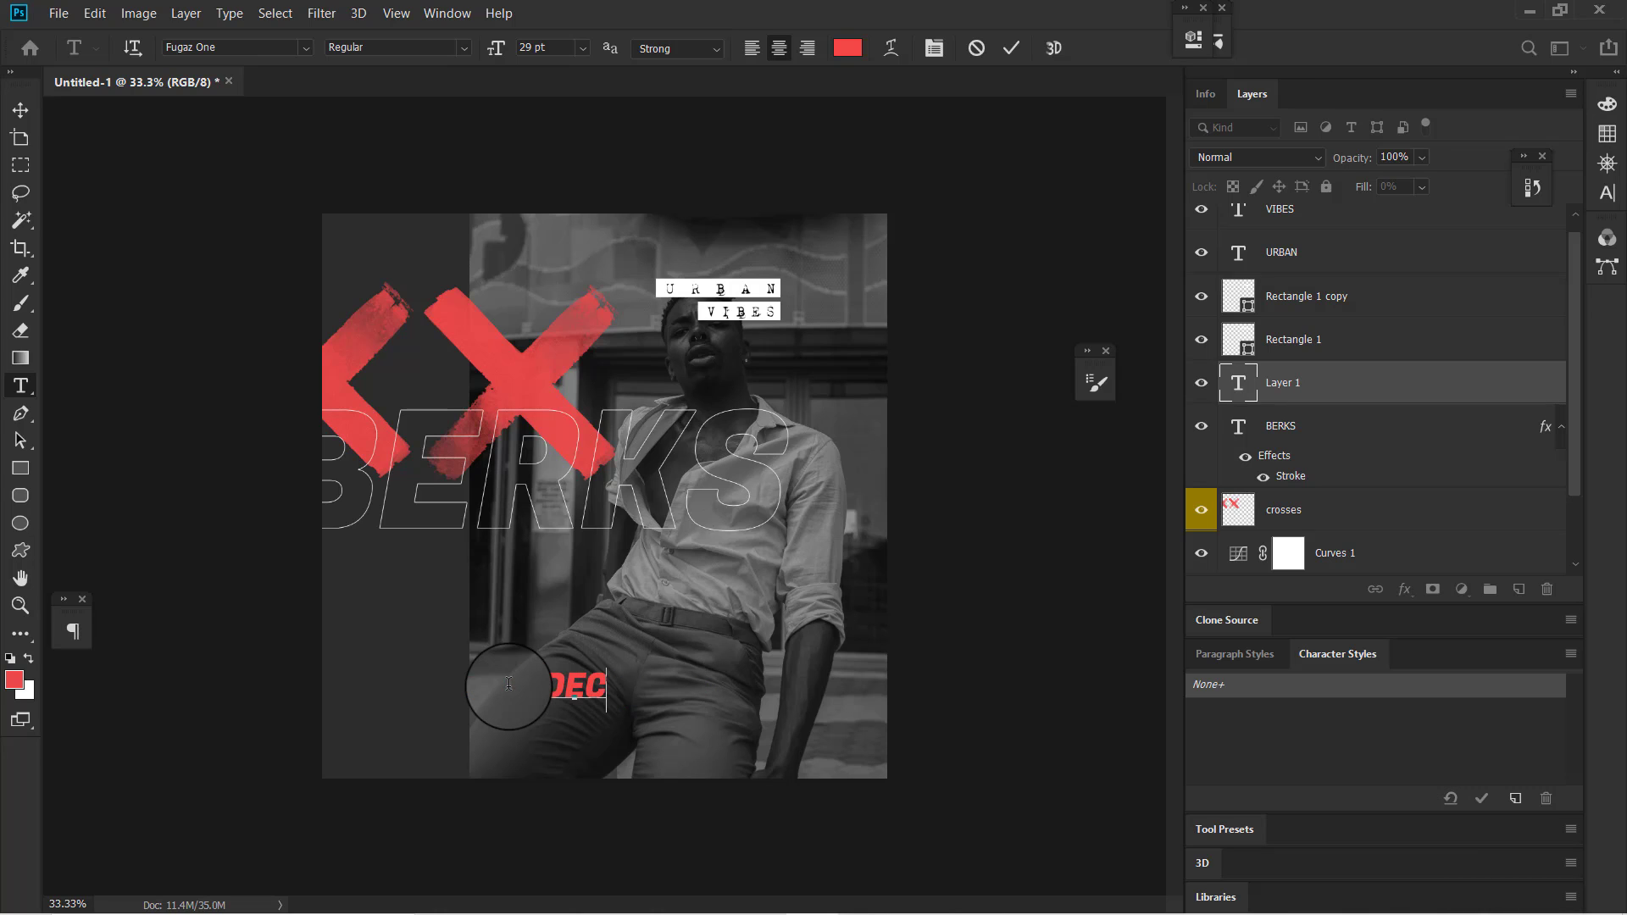
text(EC)
- Set the DEC text's tracking to 200 and its size to 31 pt, and commit the text
key(ctrl+a)
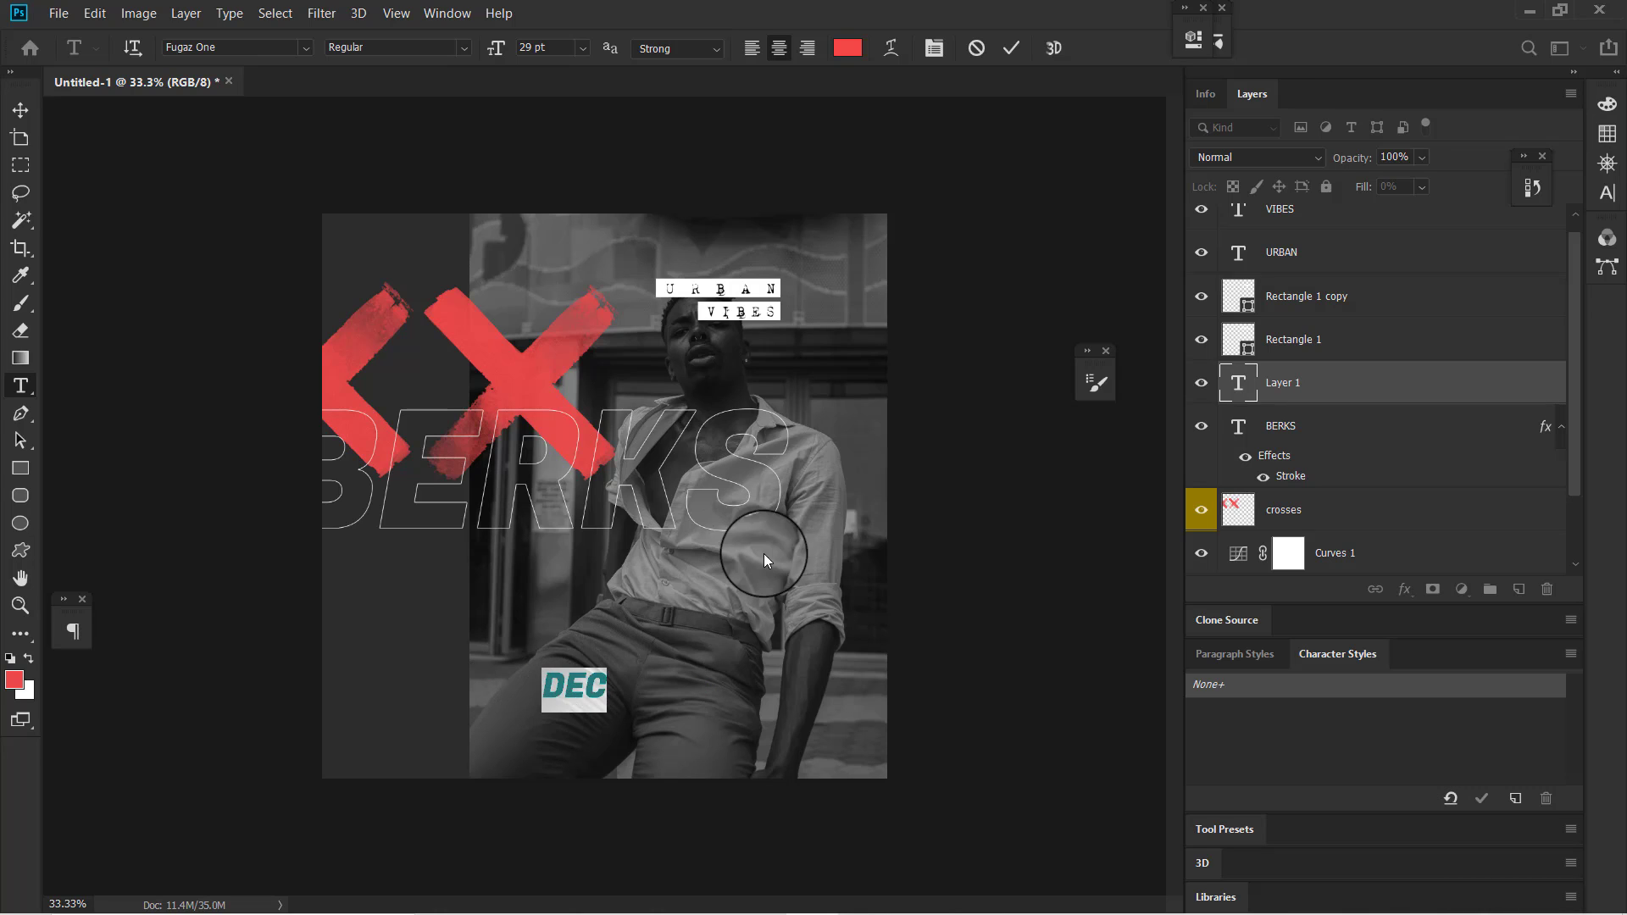
click(1608, 194)
click(1519, 173)
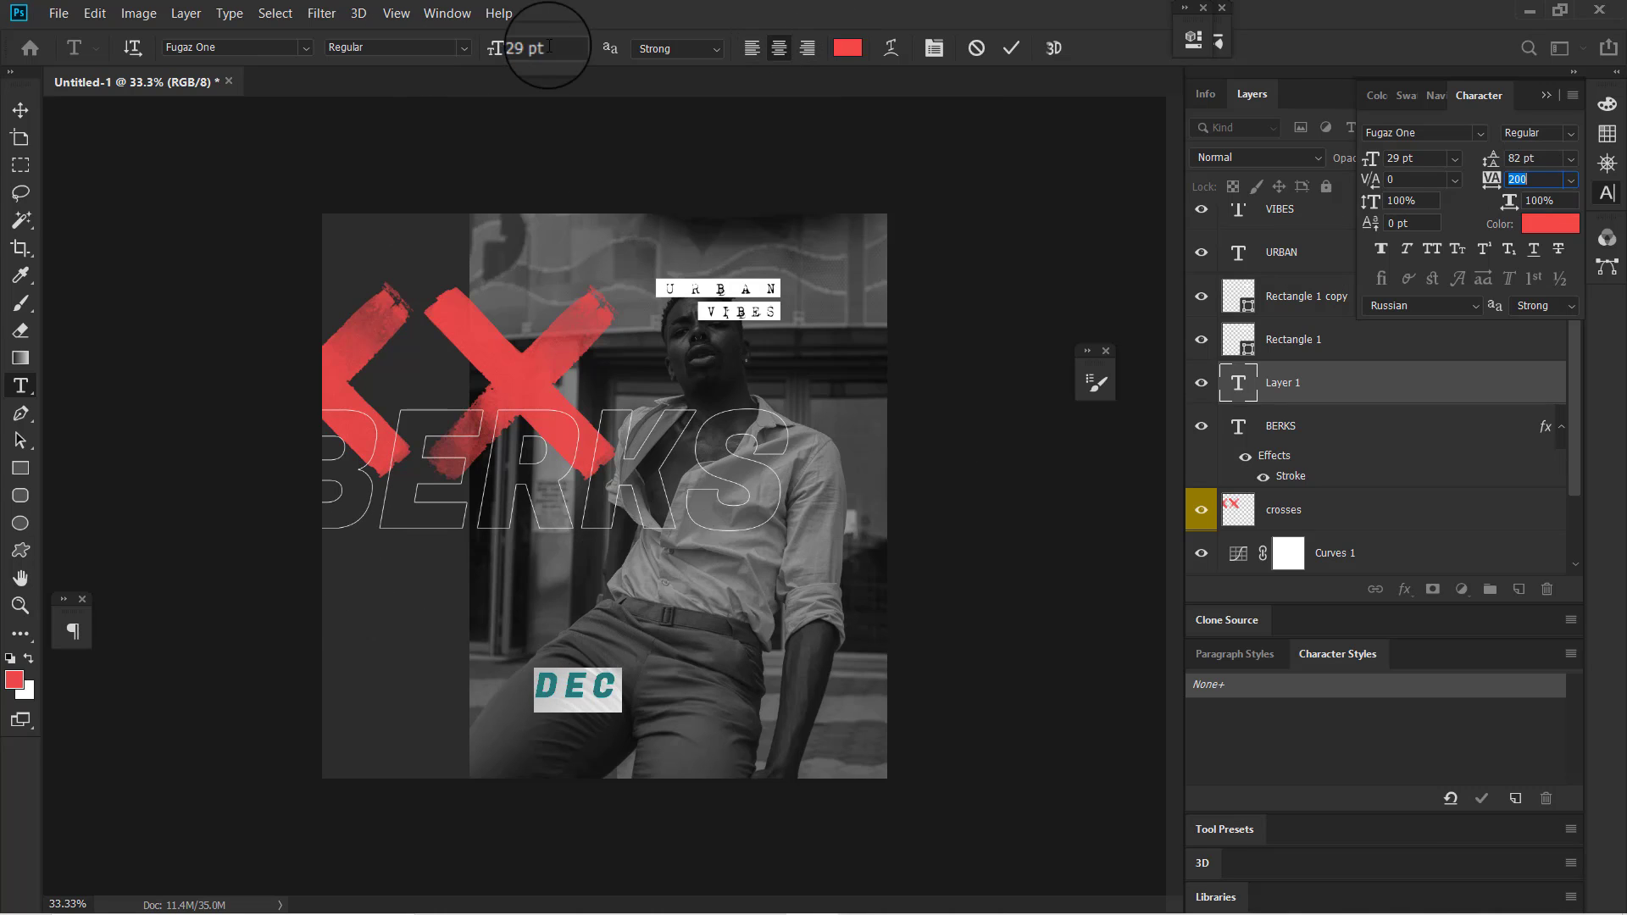
drag(496, 49, 506, 49)
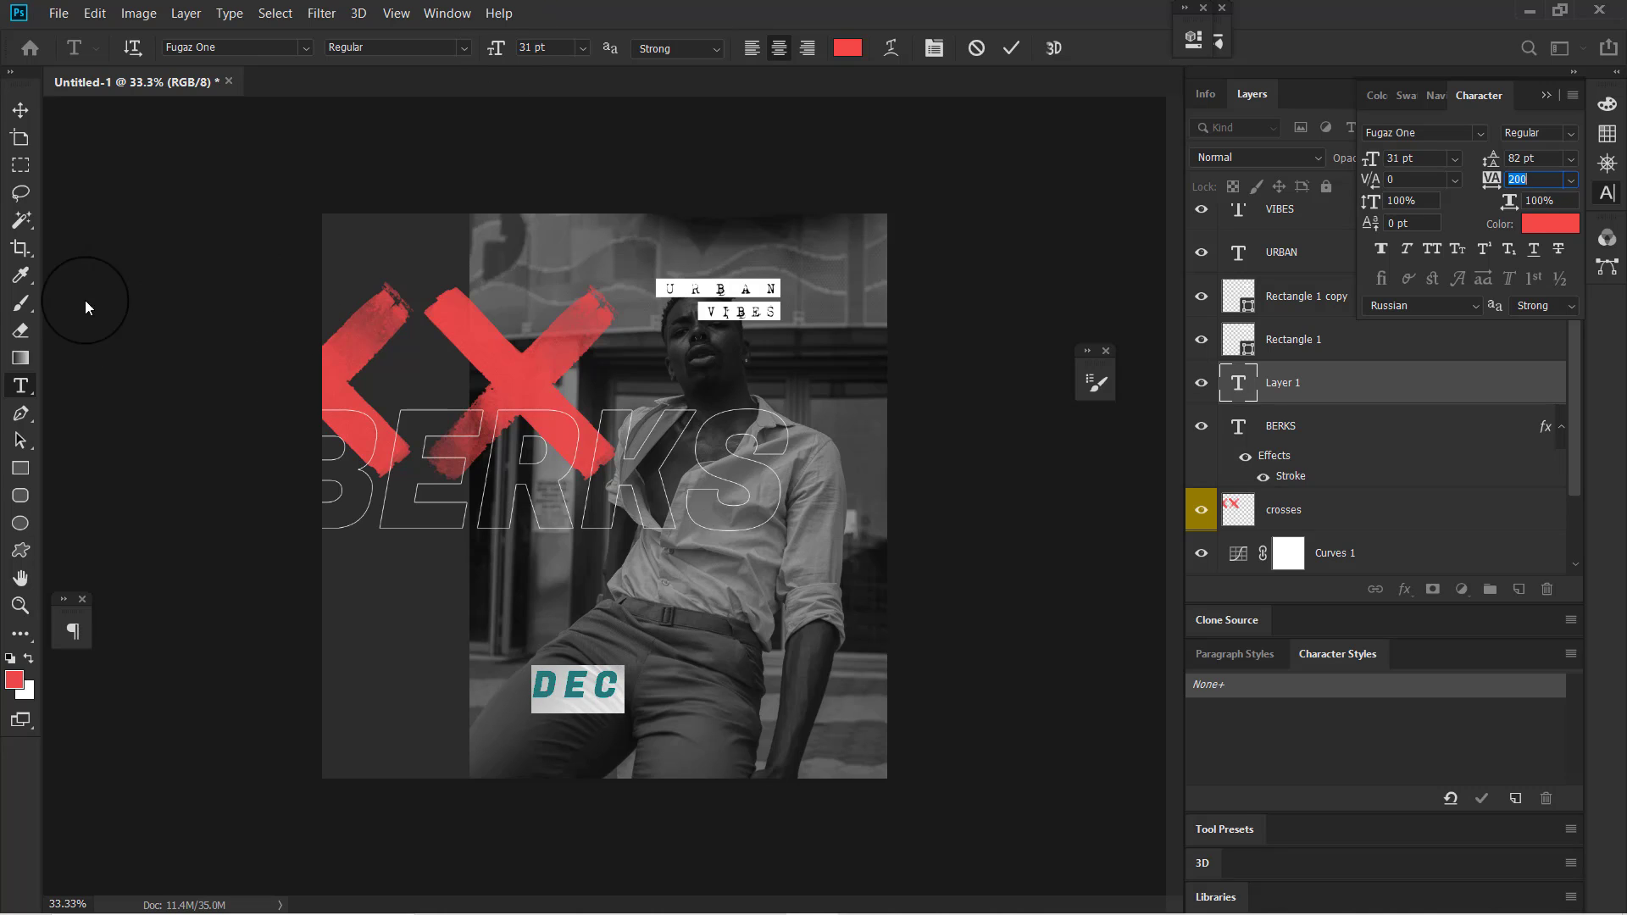
click(20, 110)
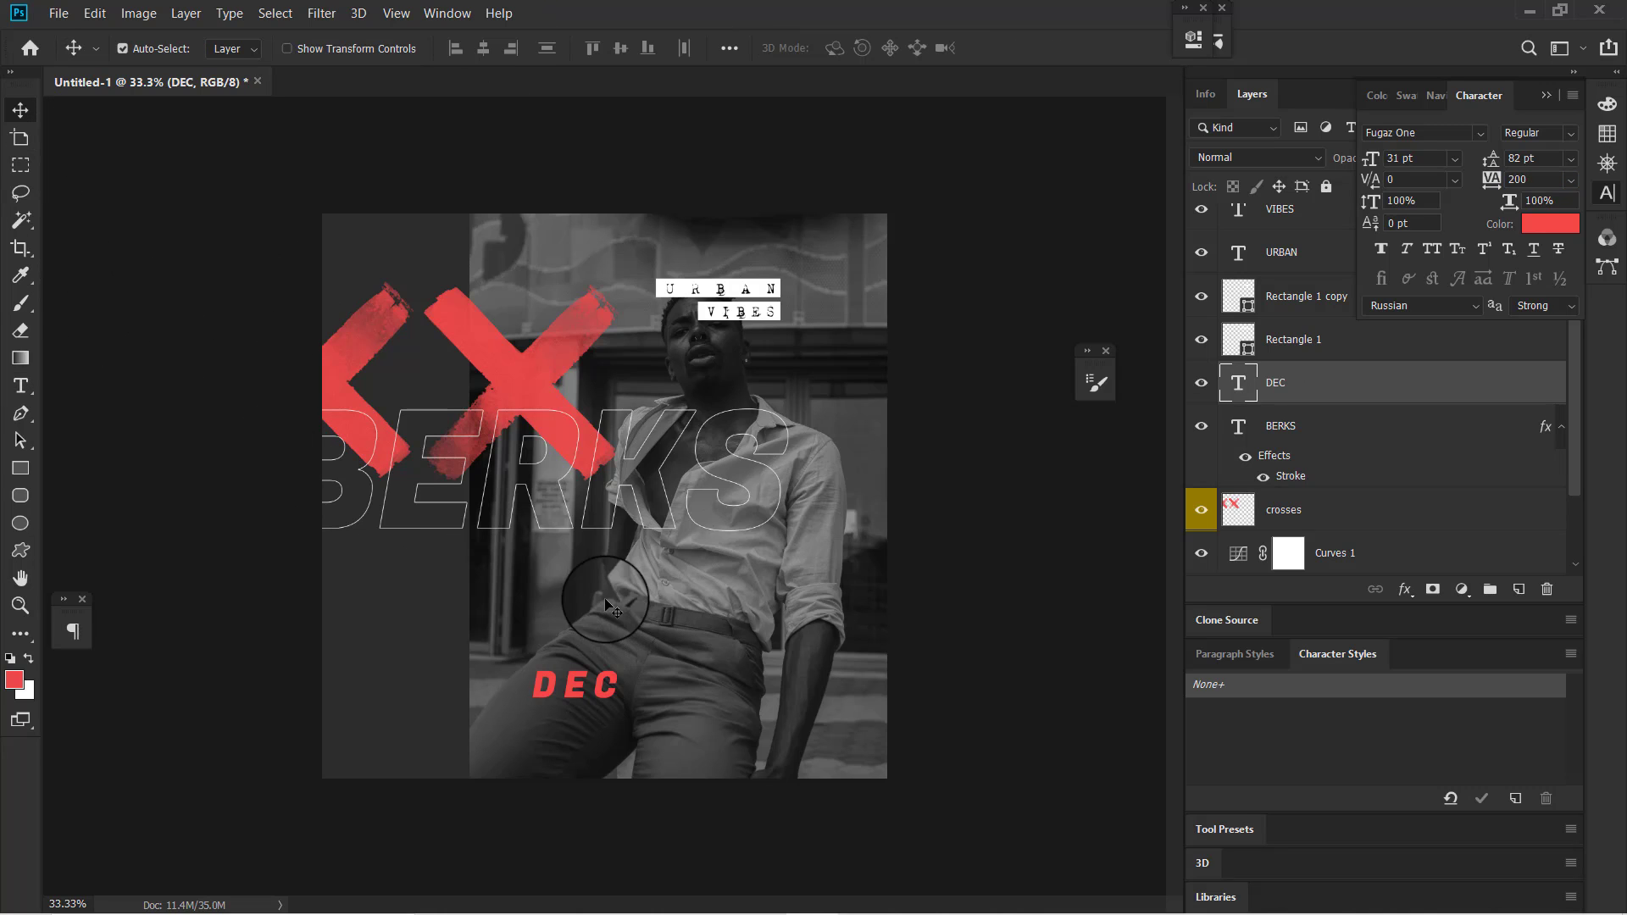
- Rotate the DEC text to -90 degrees and place it beside the man's forearm near the poster's lower right
key(ctrl+t)
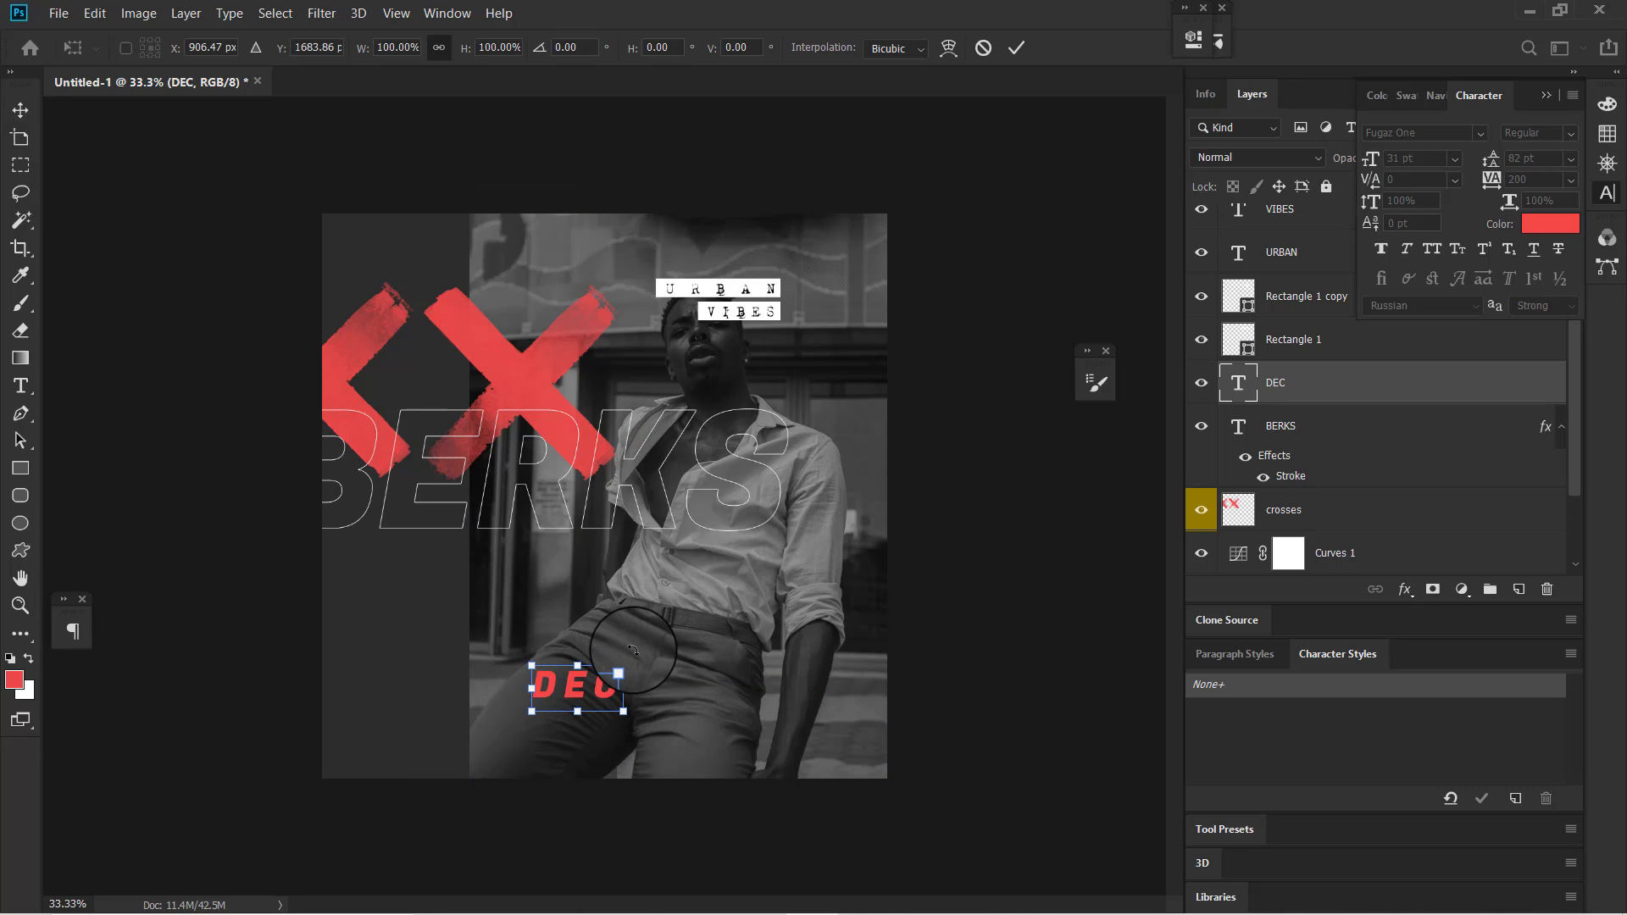
key(shift)
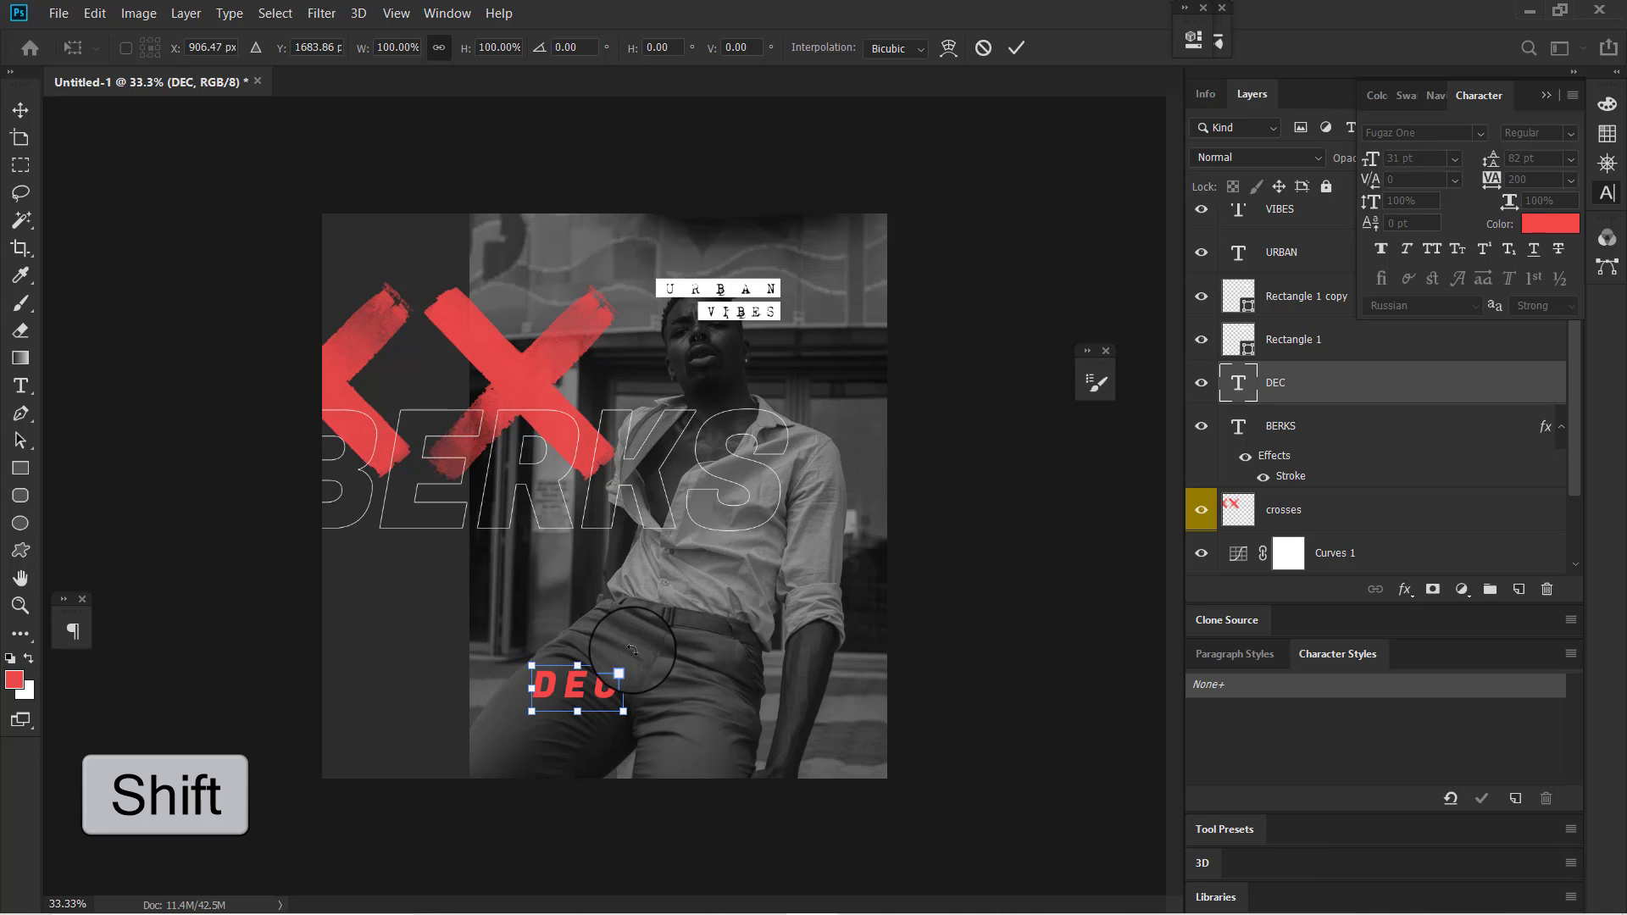
drag(631, 650, 542, 632)
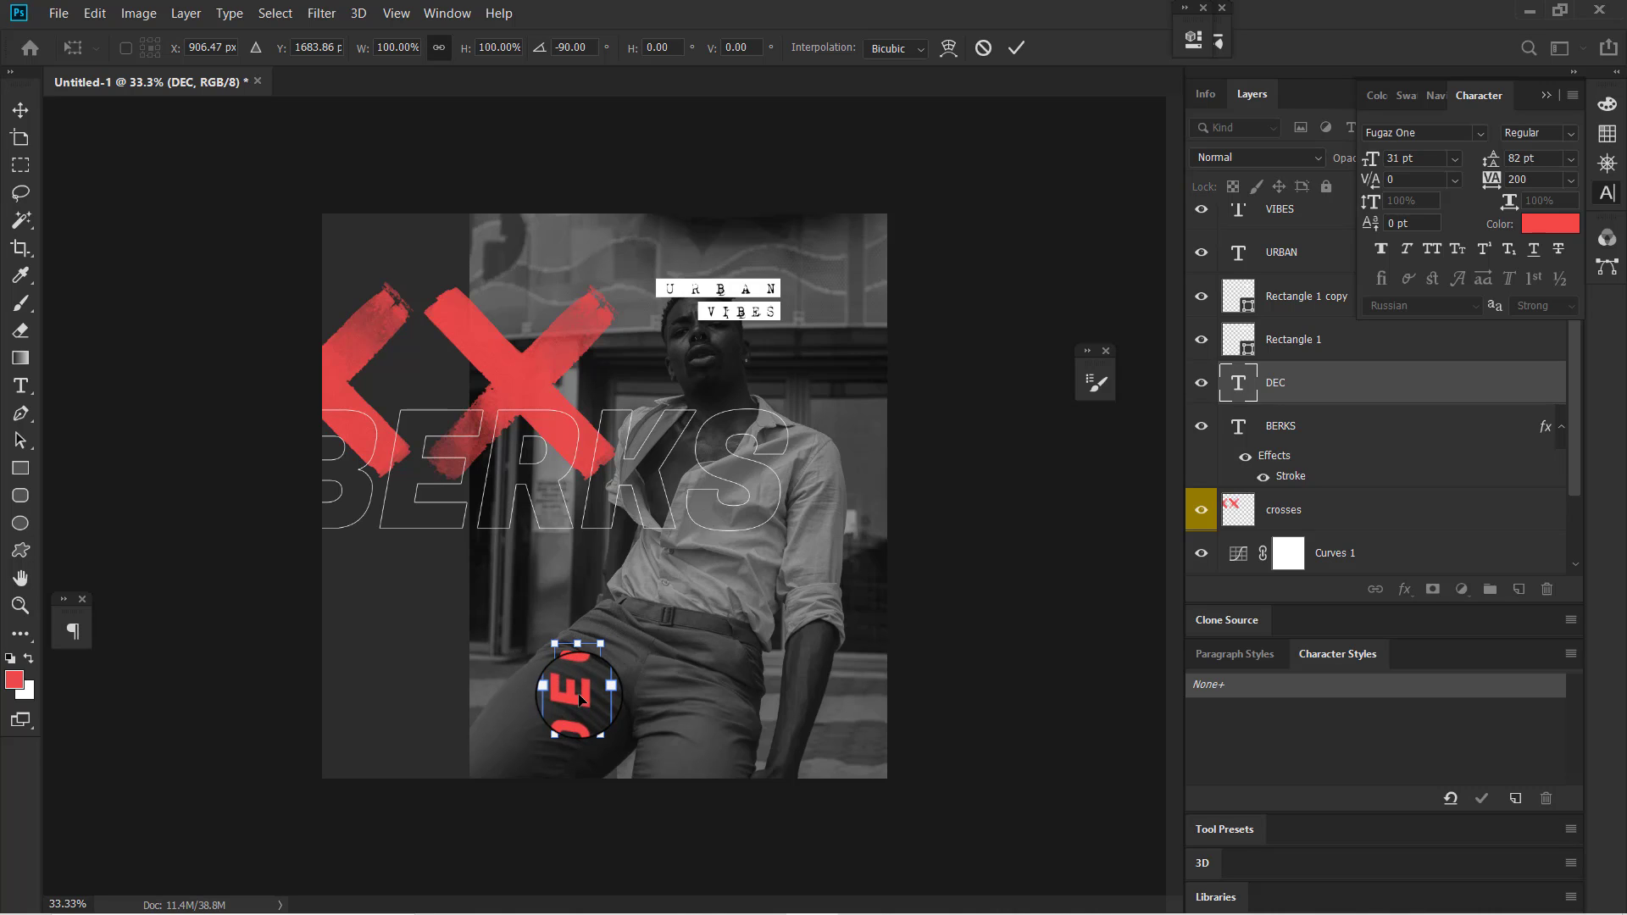
drag(580, 698, 775, 698)
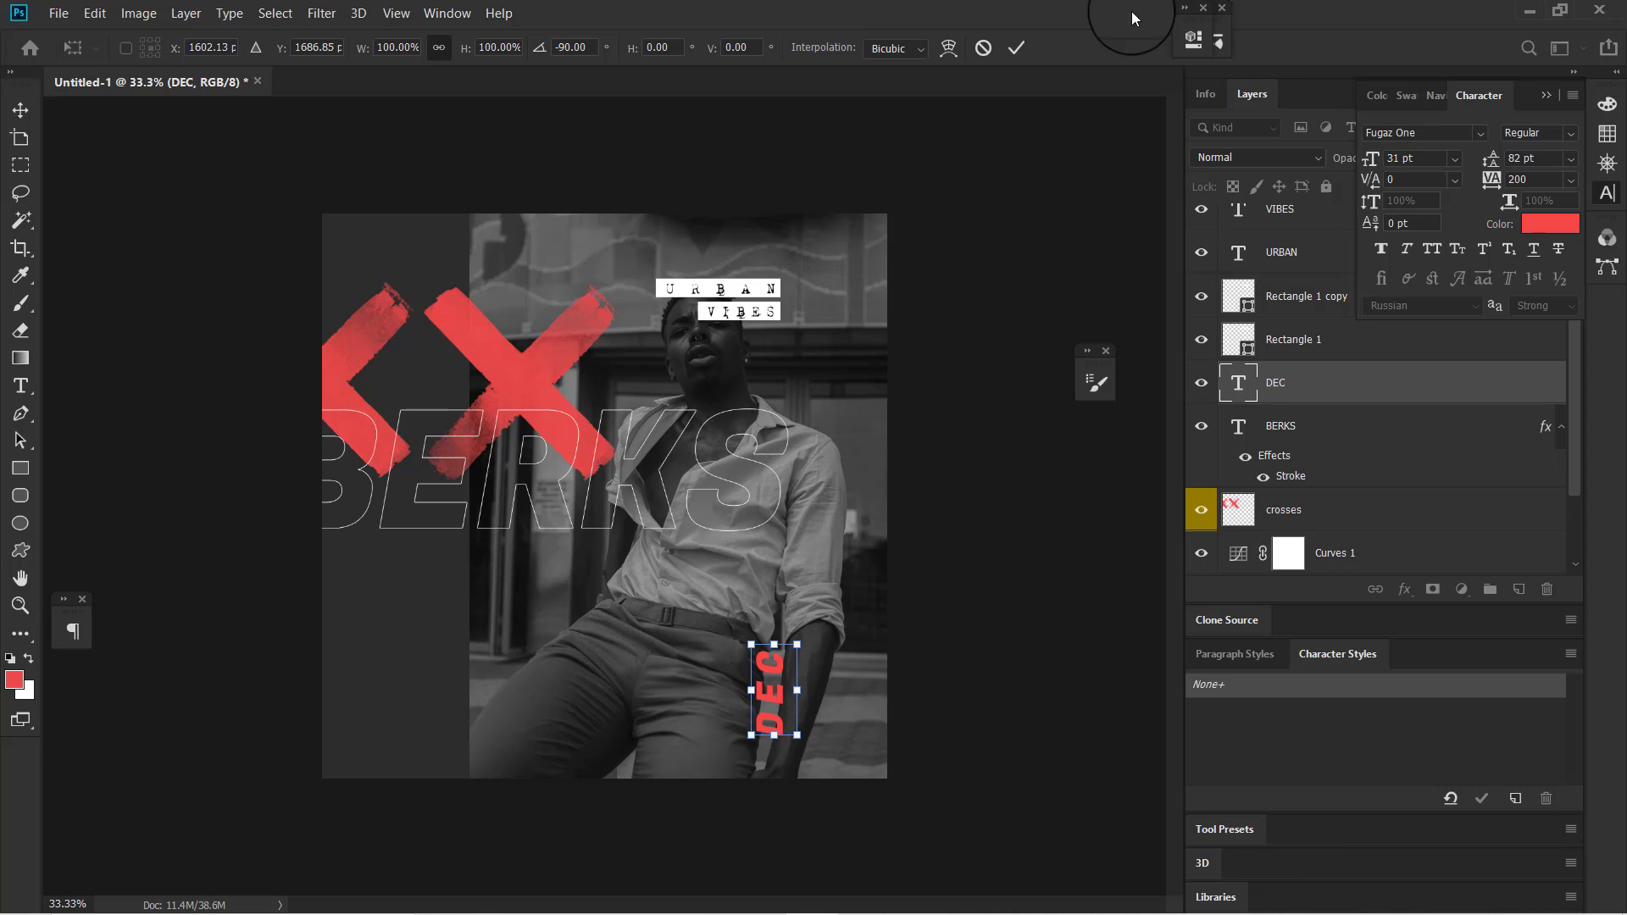
click(1015, 50)
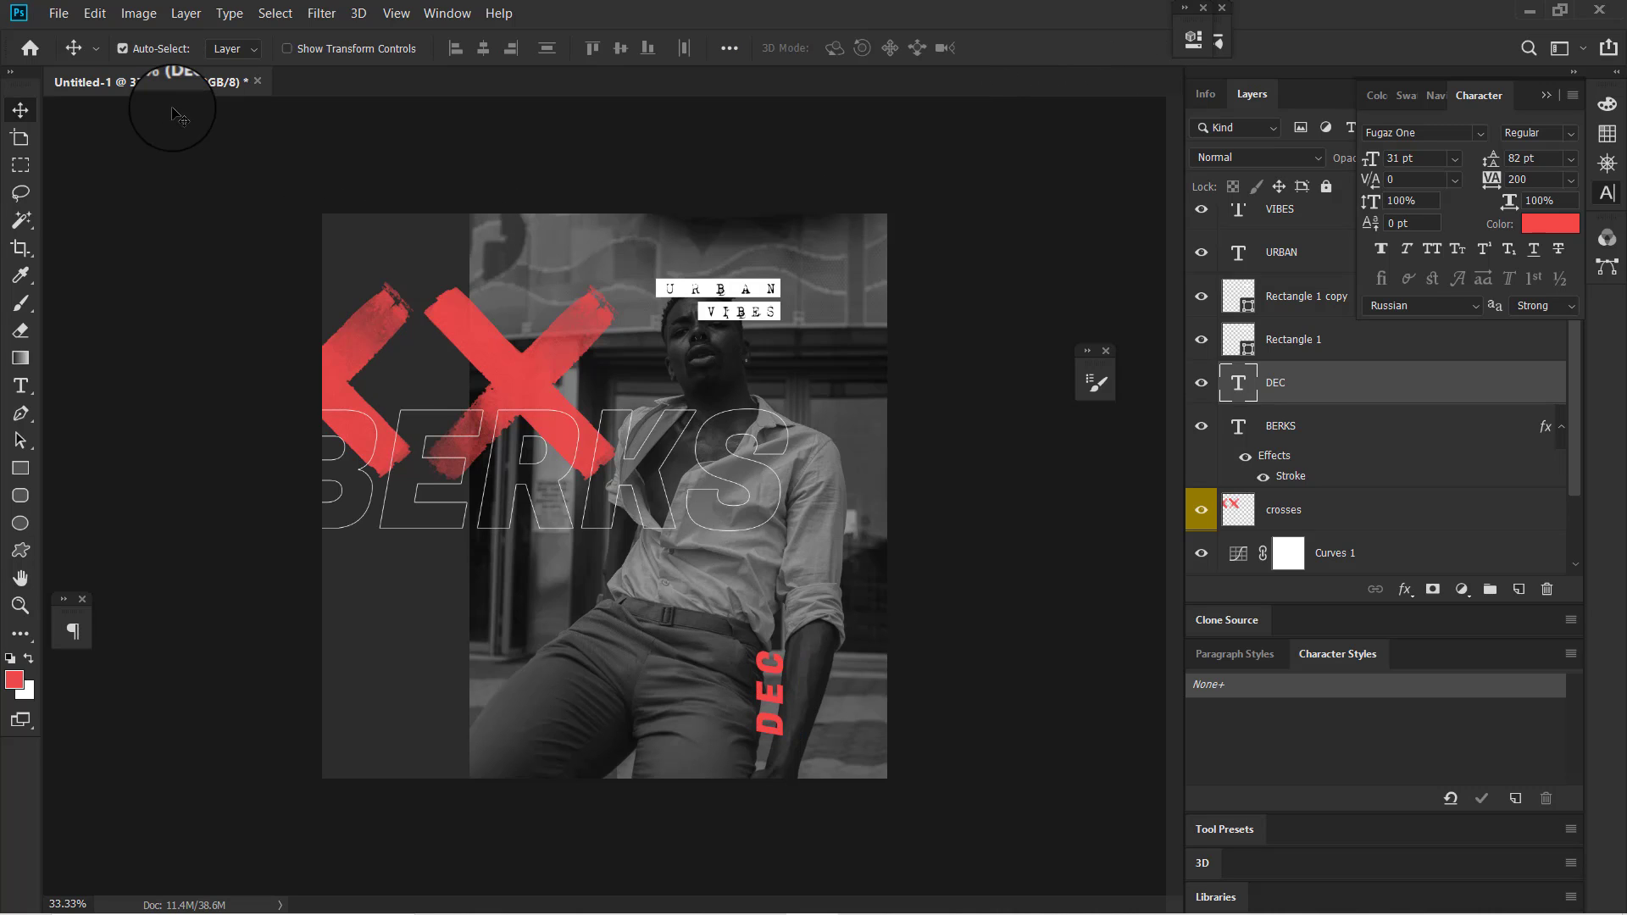
- Try Helvetica Neue Light on the DEC text and undo the font changes
key(t)
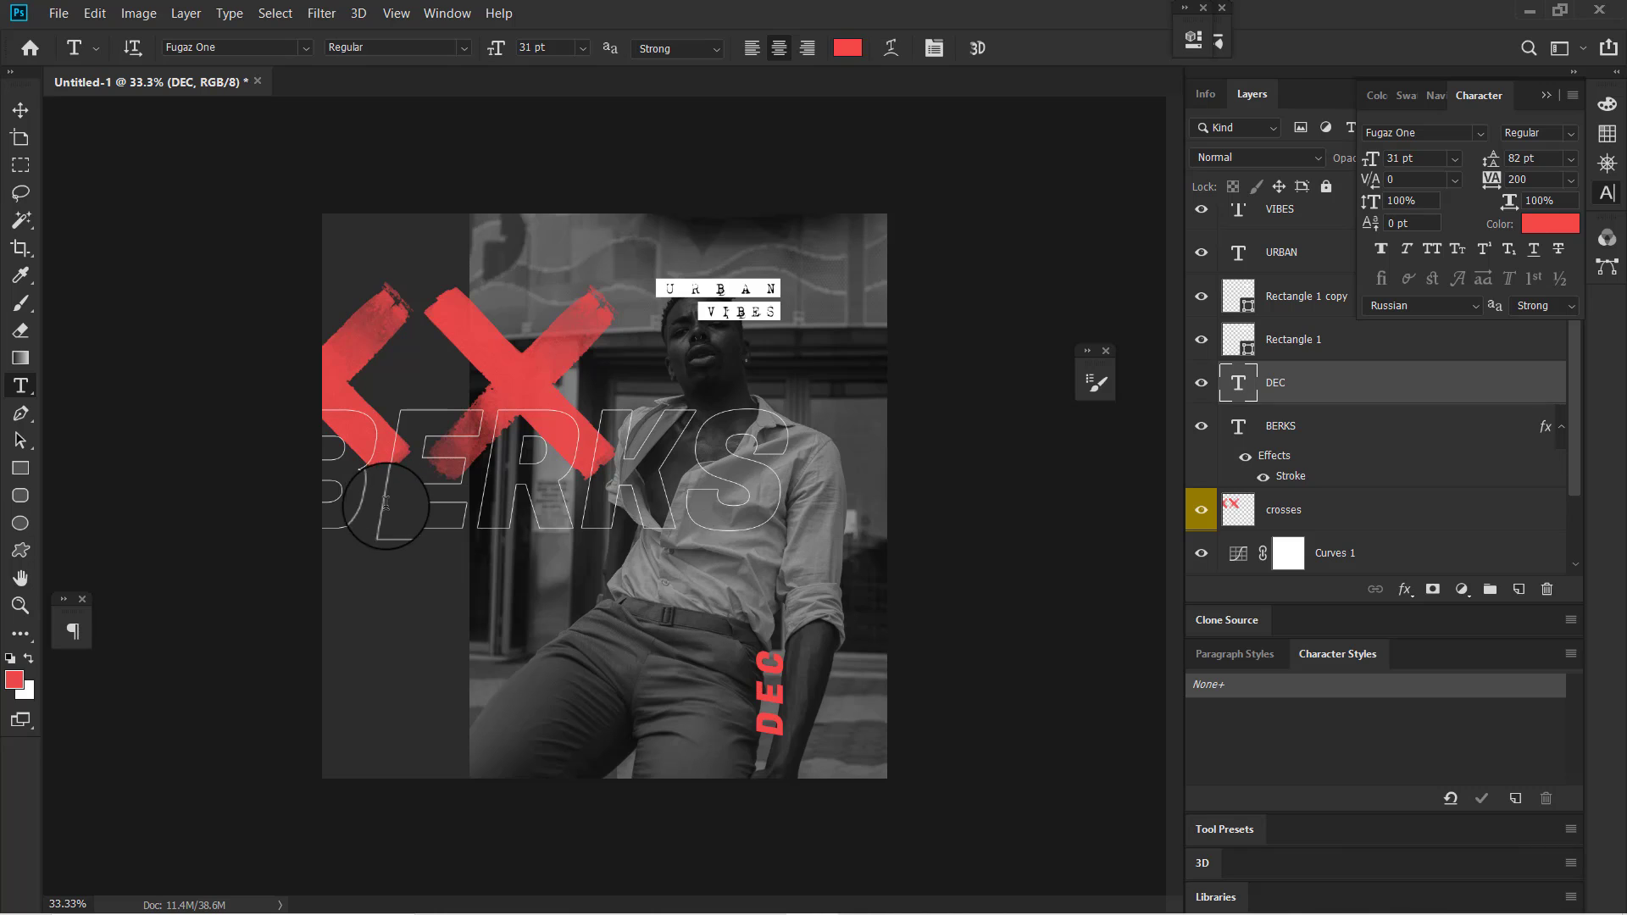
click(307, 48)
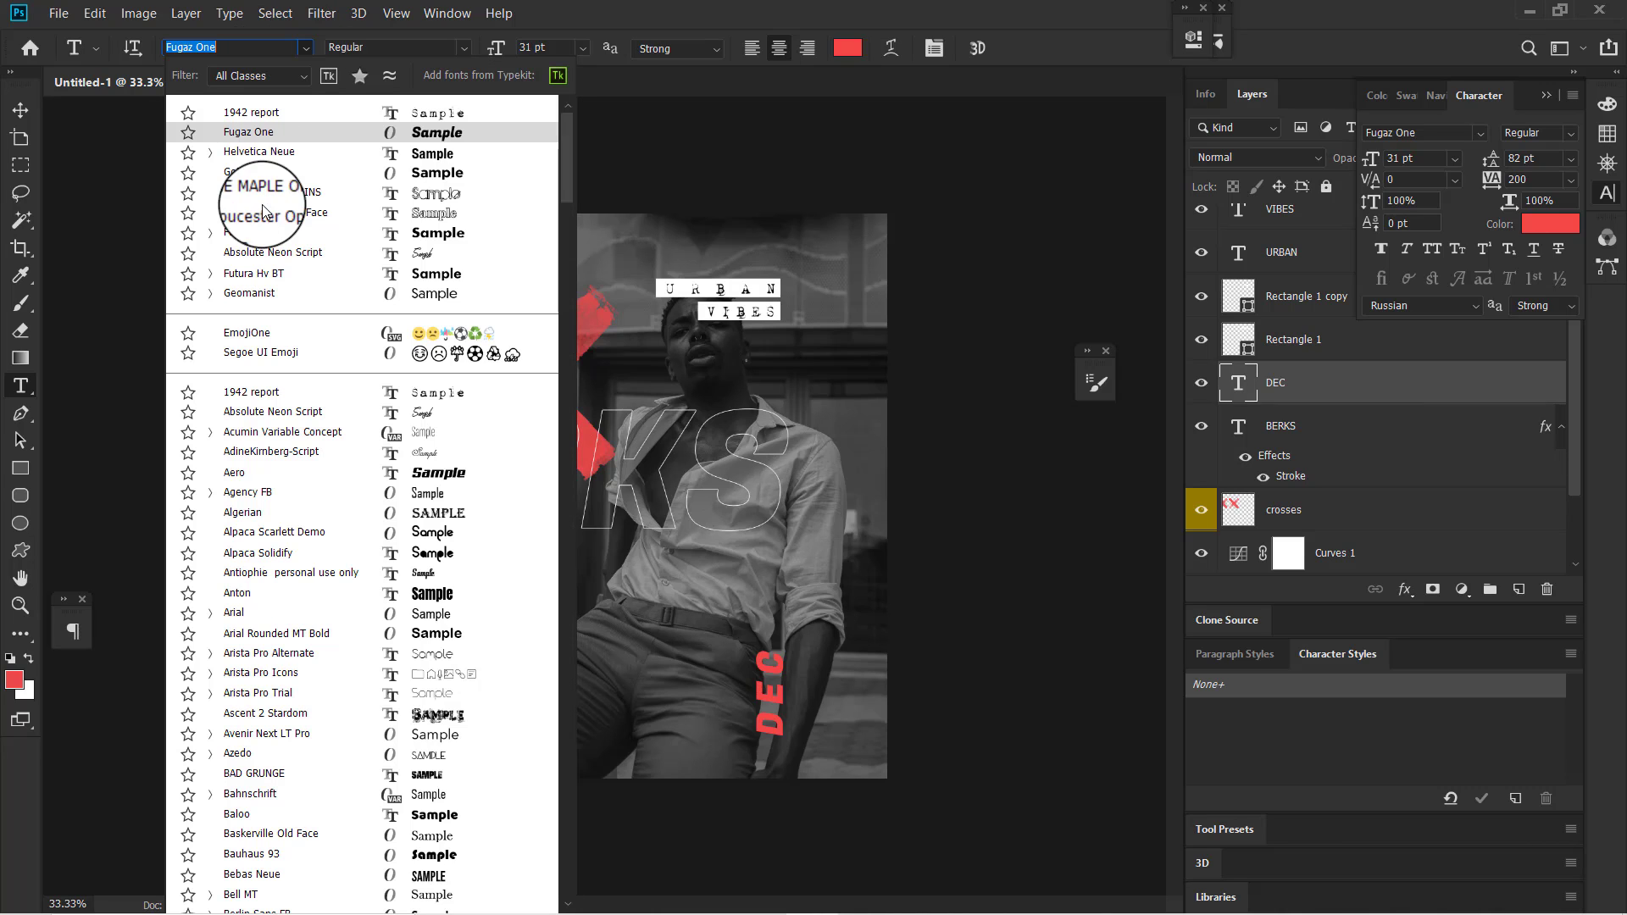
click(277, 154)
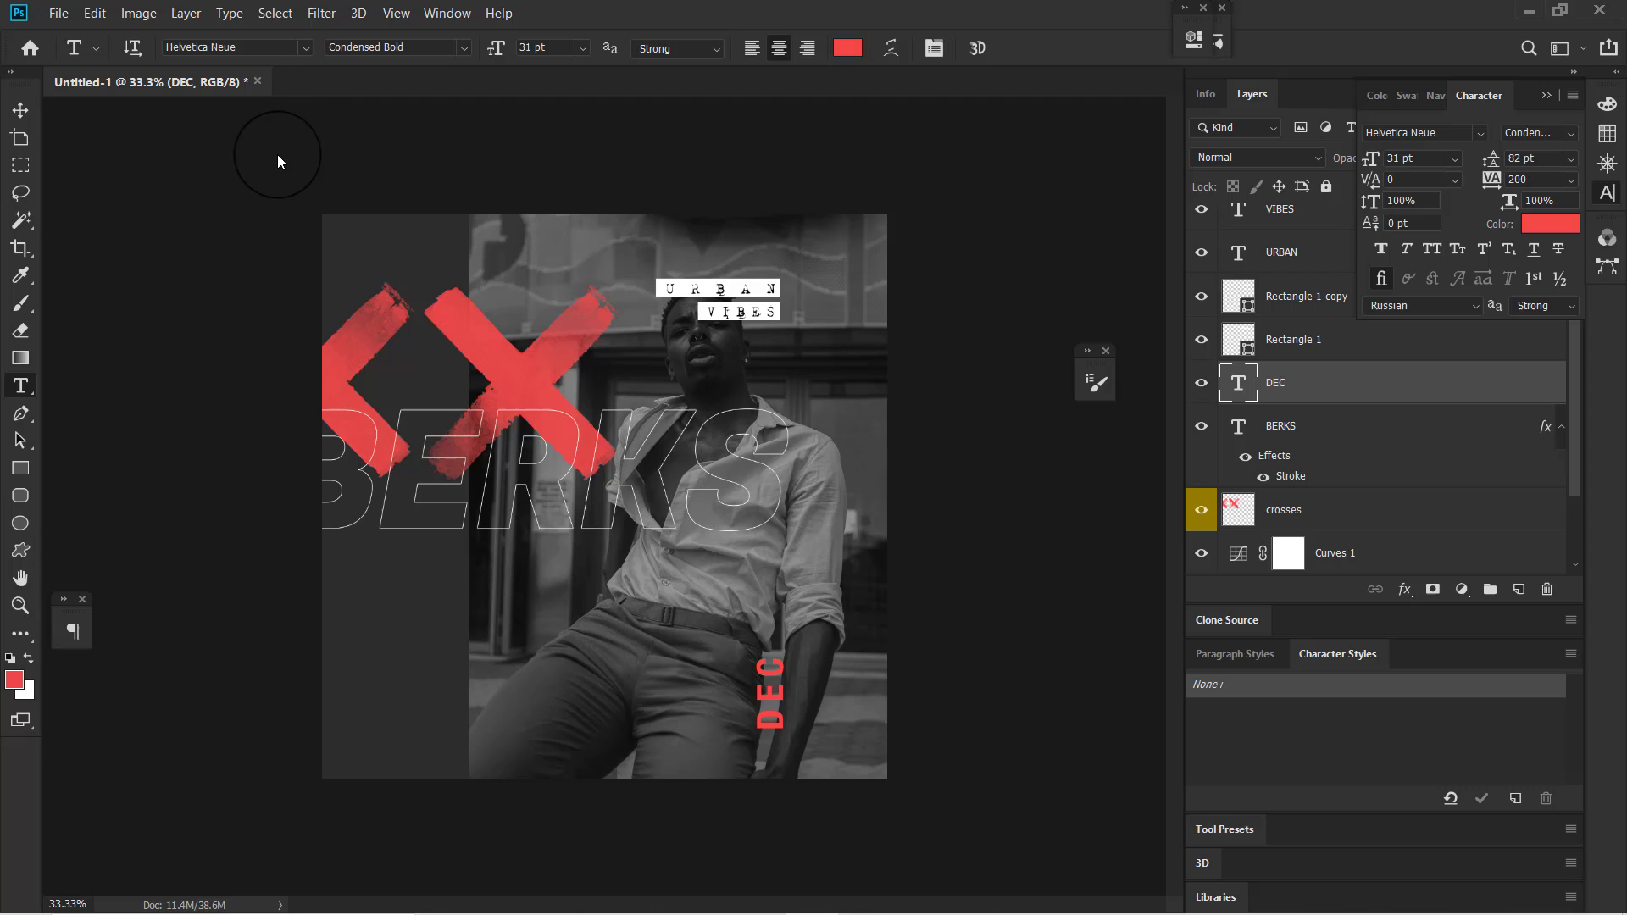
click(465, 48)
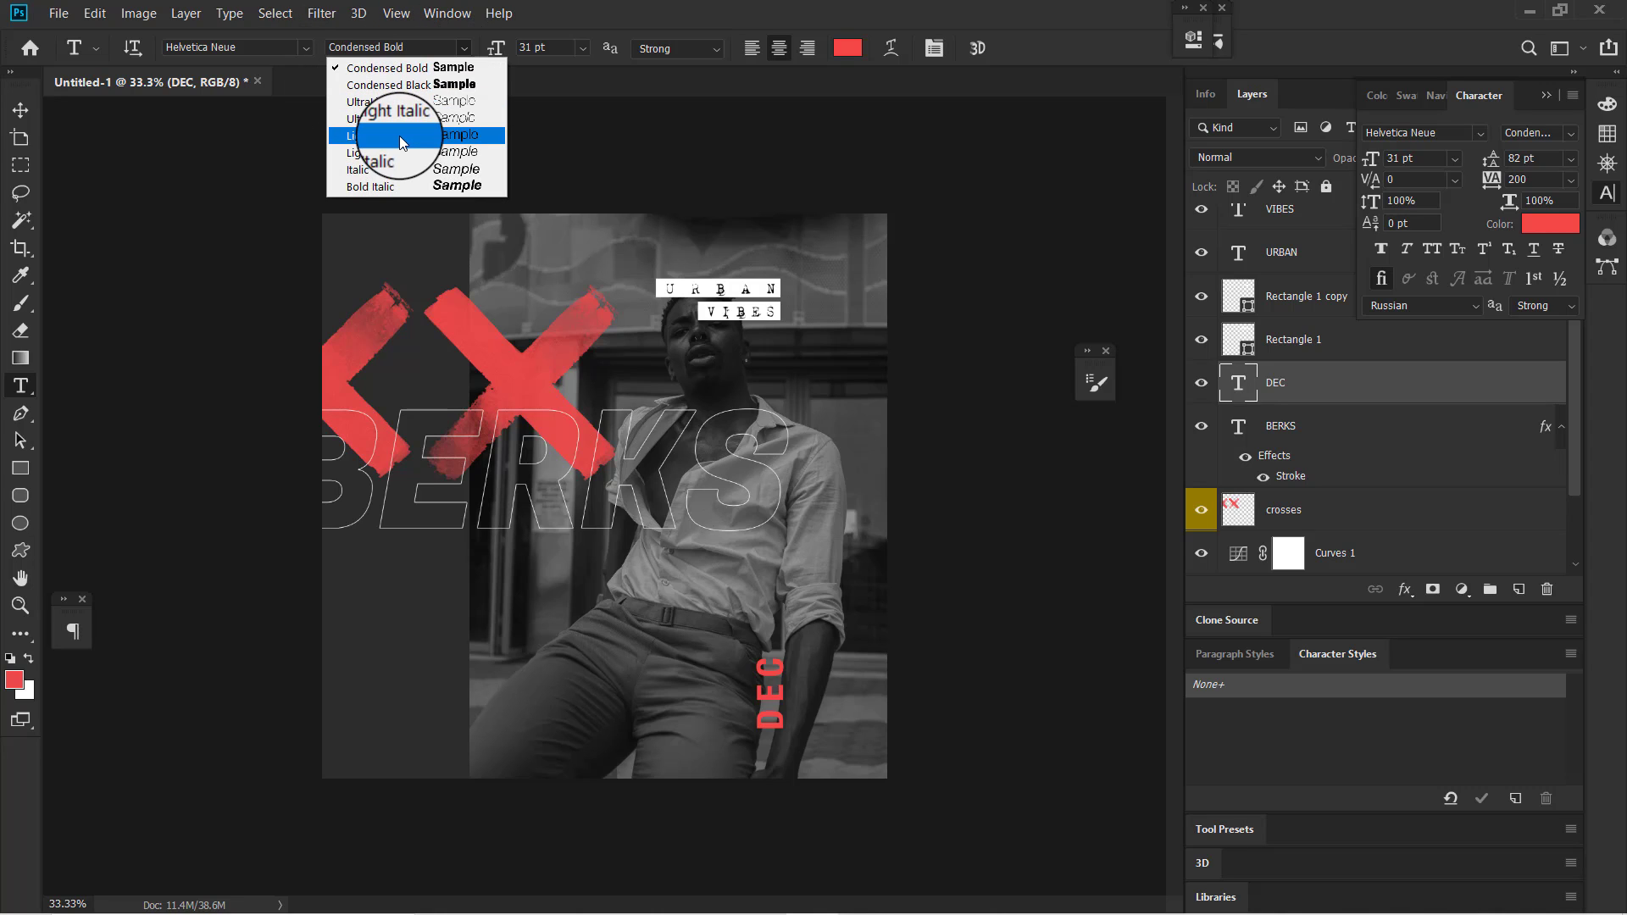
click(400, 135)
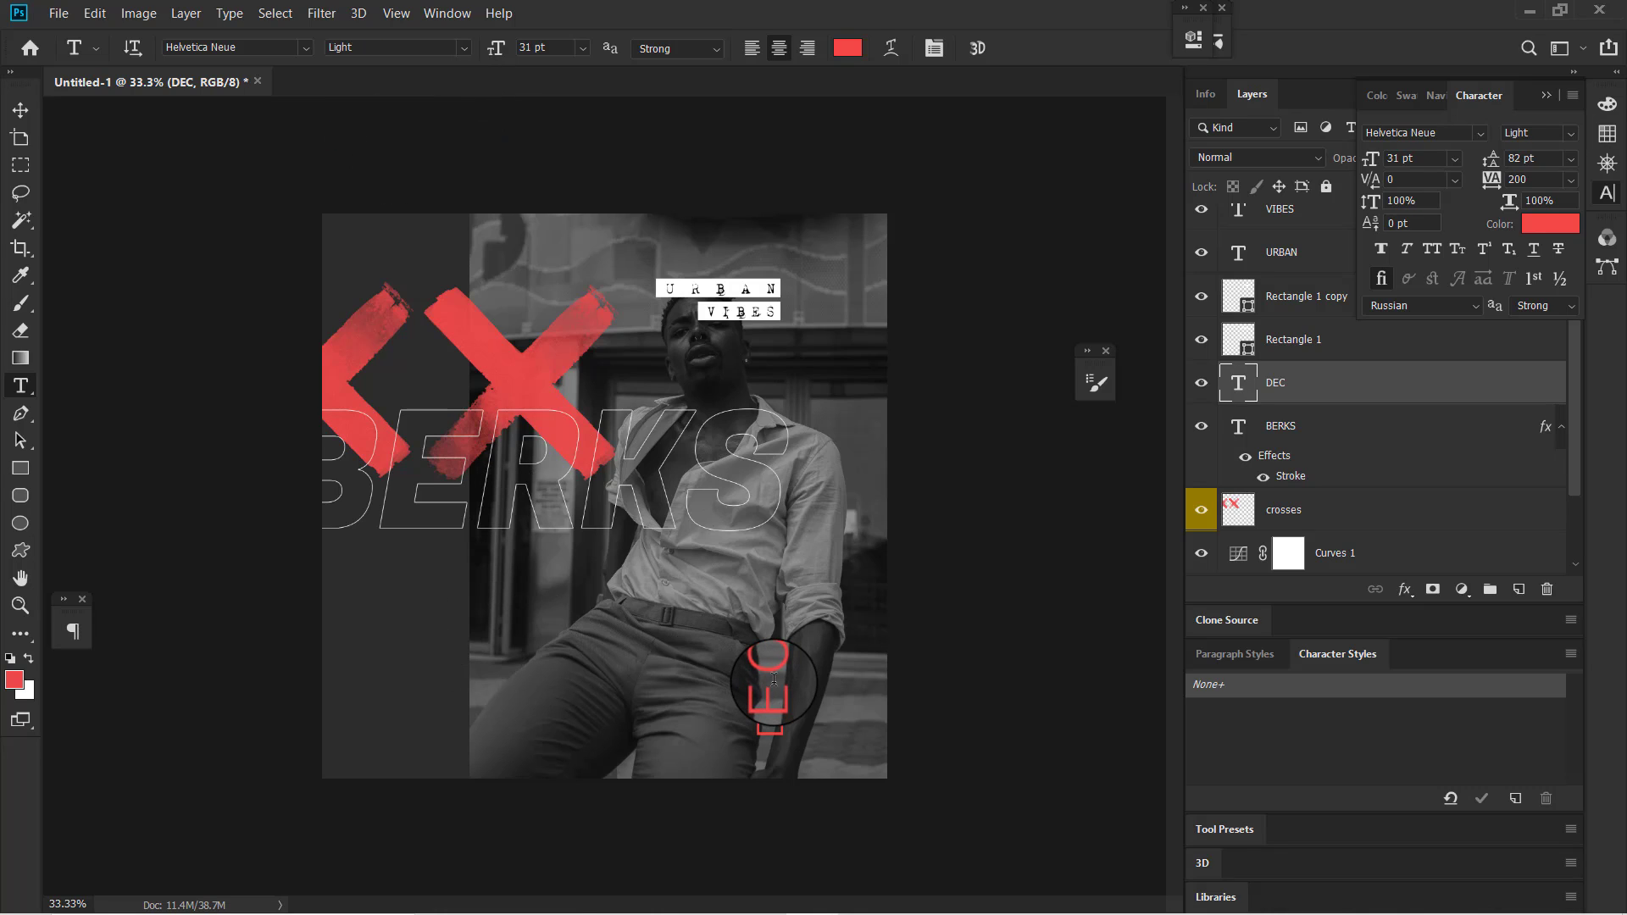
key(ctrl+z)
key(ctrl+z)
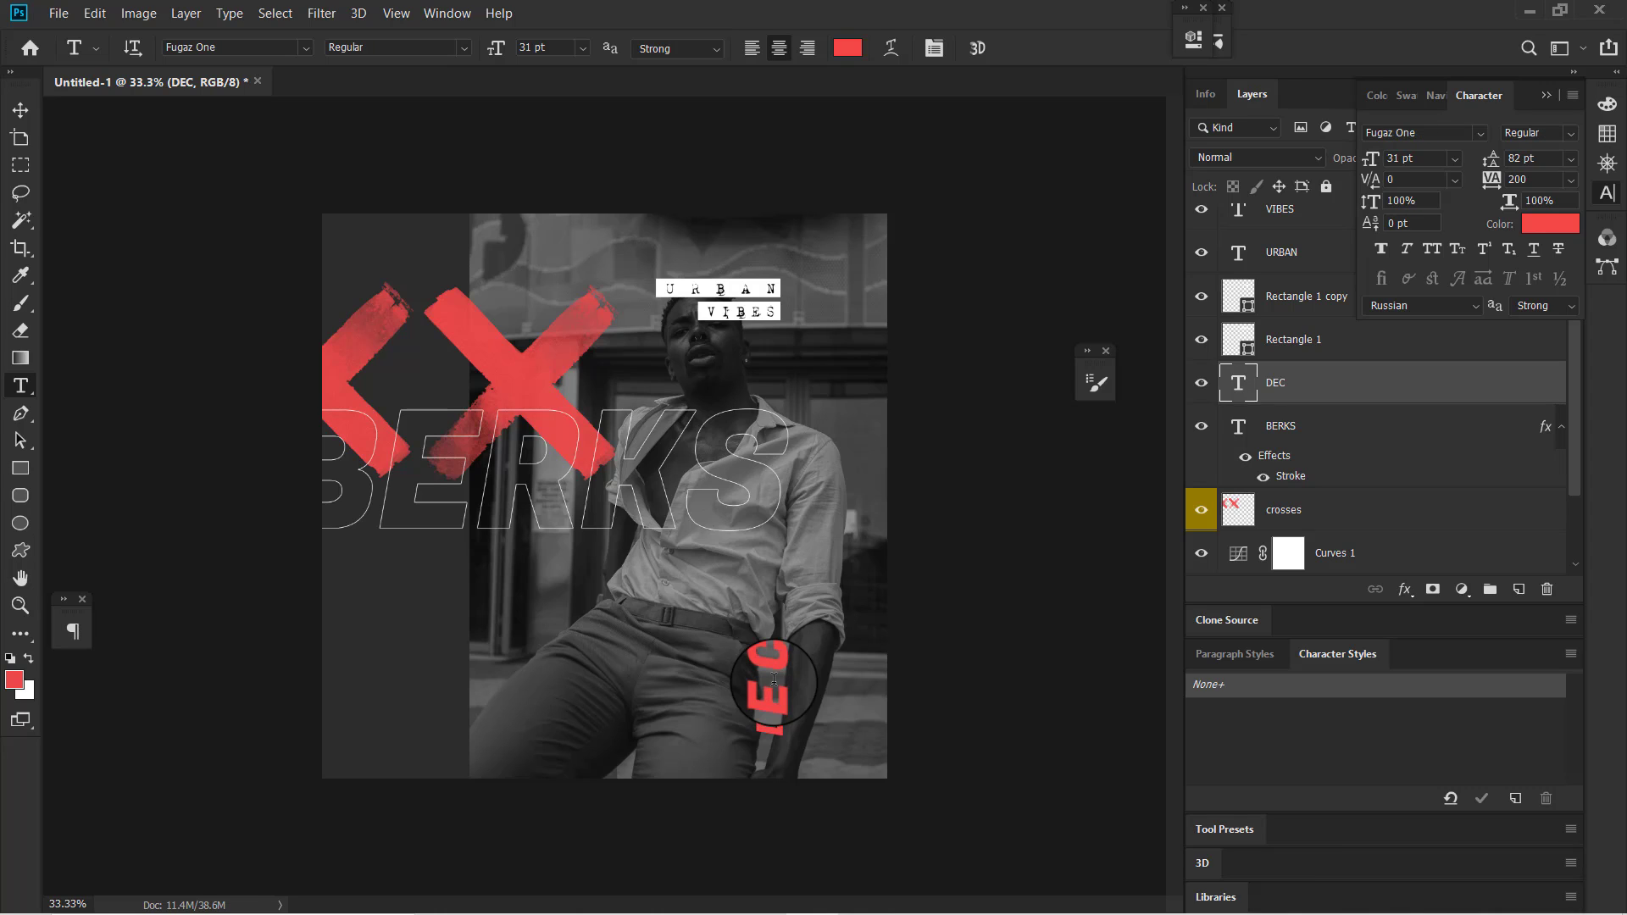
- Add a separate text reading 03 below the BERKS title, on the dark strip beside the portrait
click(430, 588)
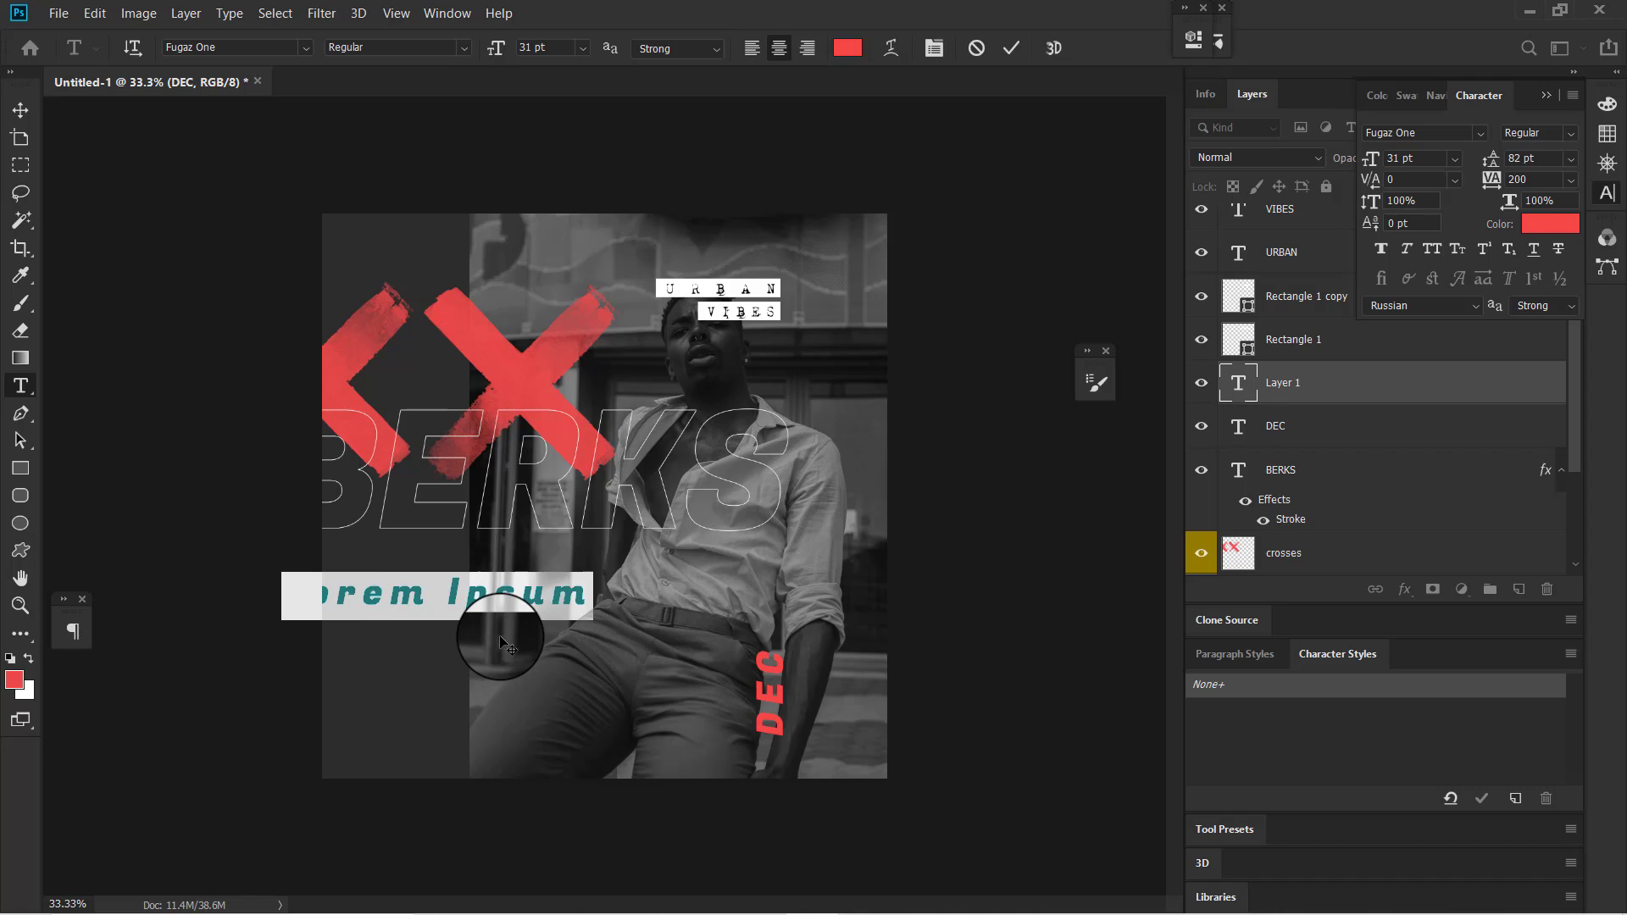
text(03)
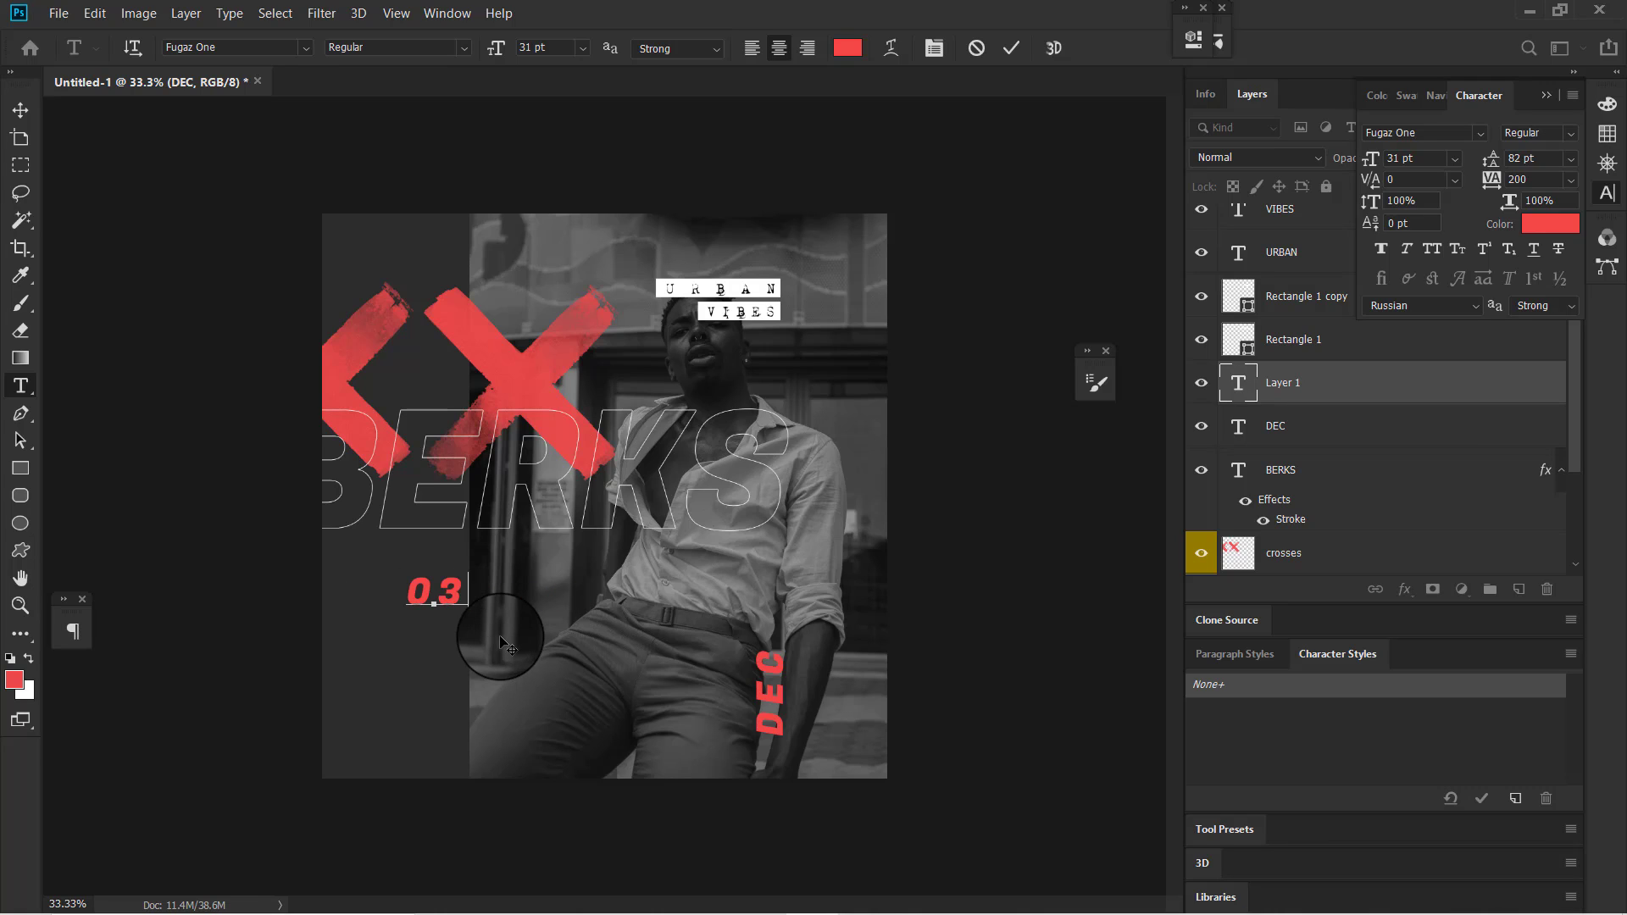
key(ctrl)
key(ctrl+a)
mouse_move(740, 897)
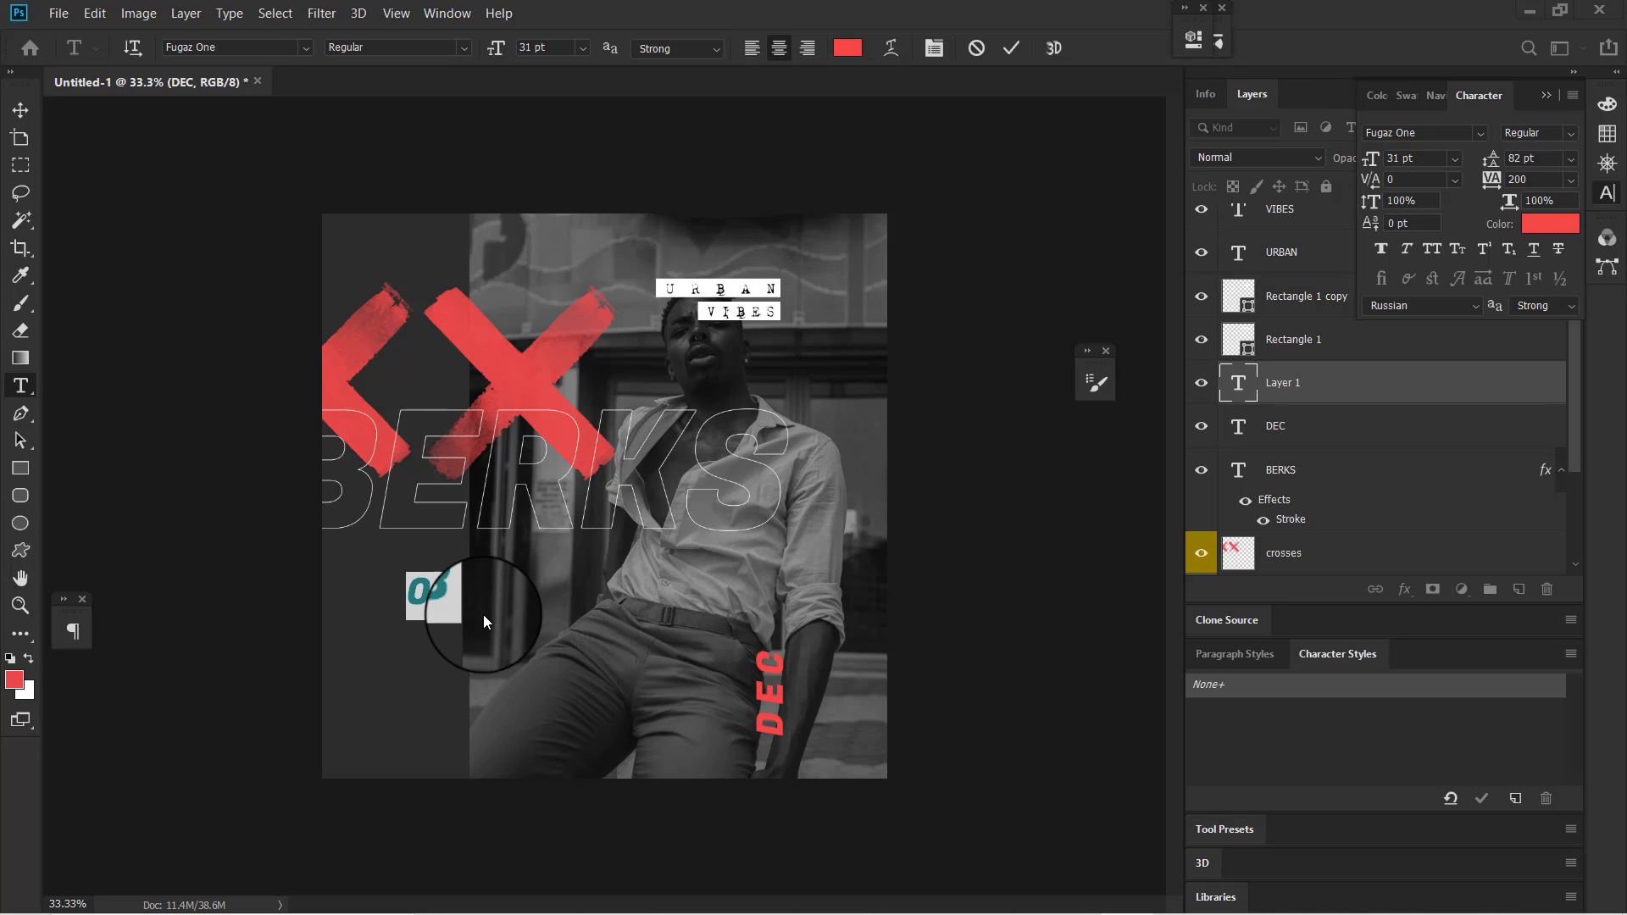
text(0.3)
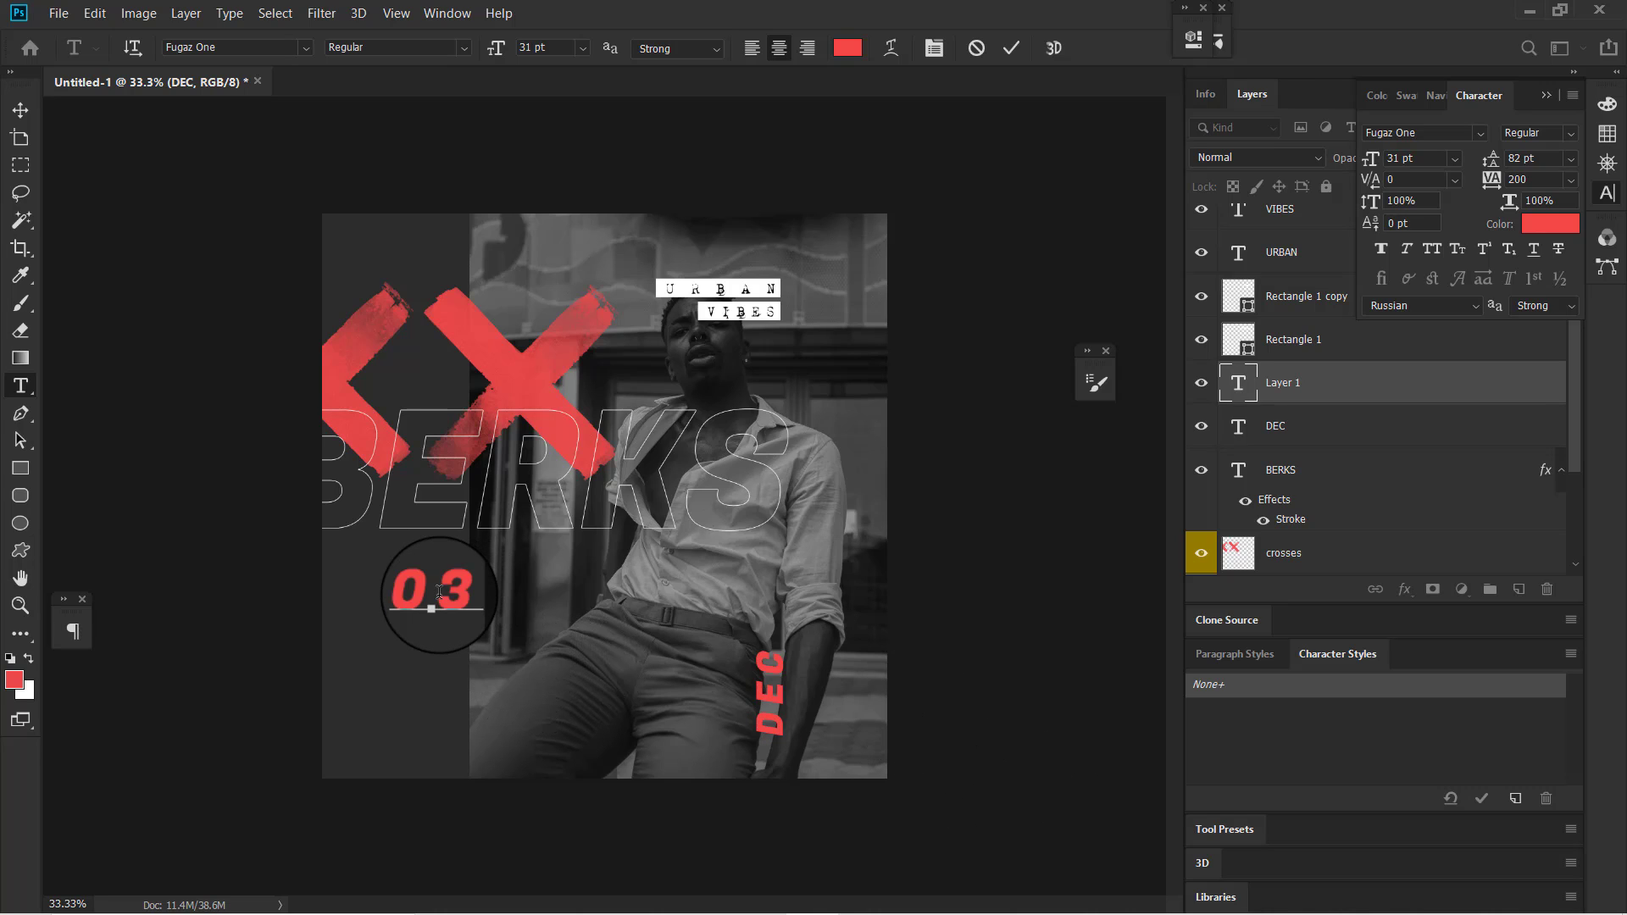
- Select all of the 03 text and switch its font to Helvetica Neue
key(ctrl+a)
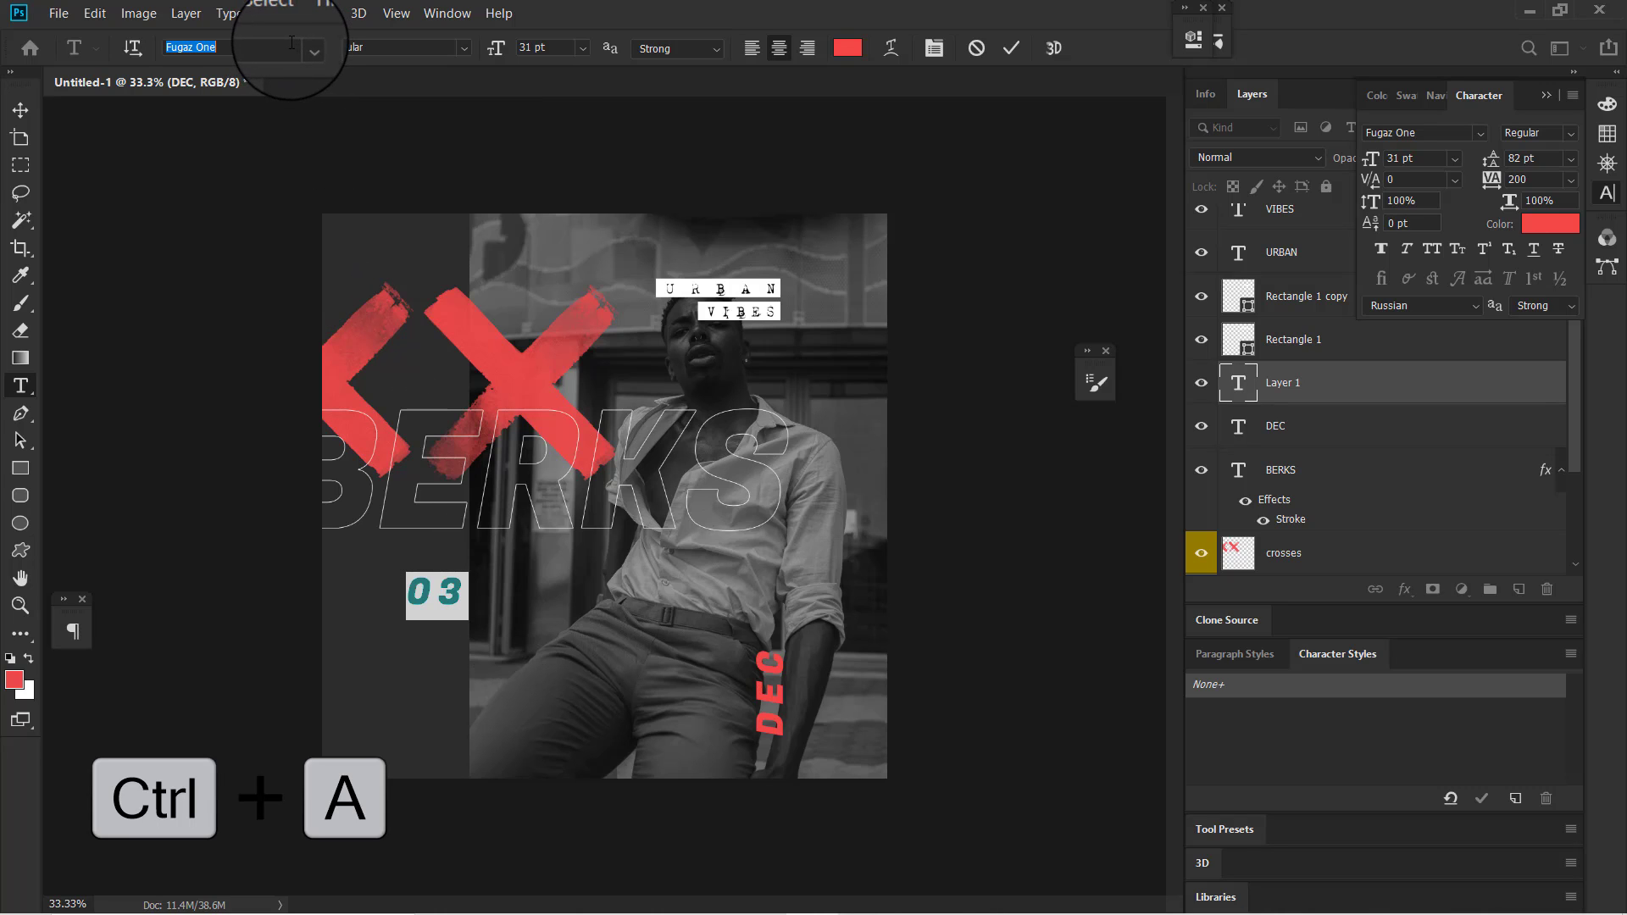
text(HE)
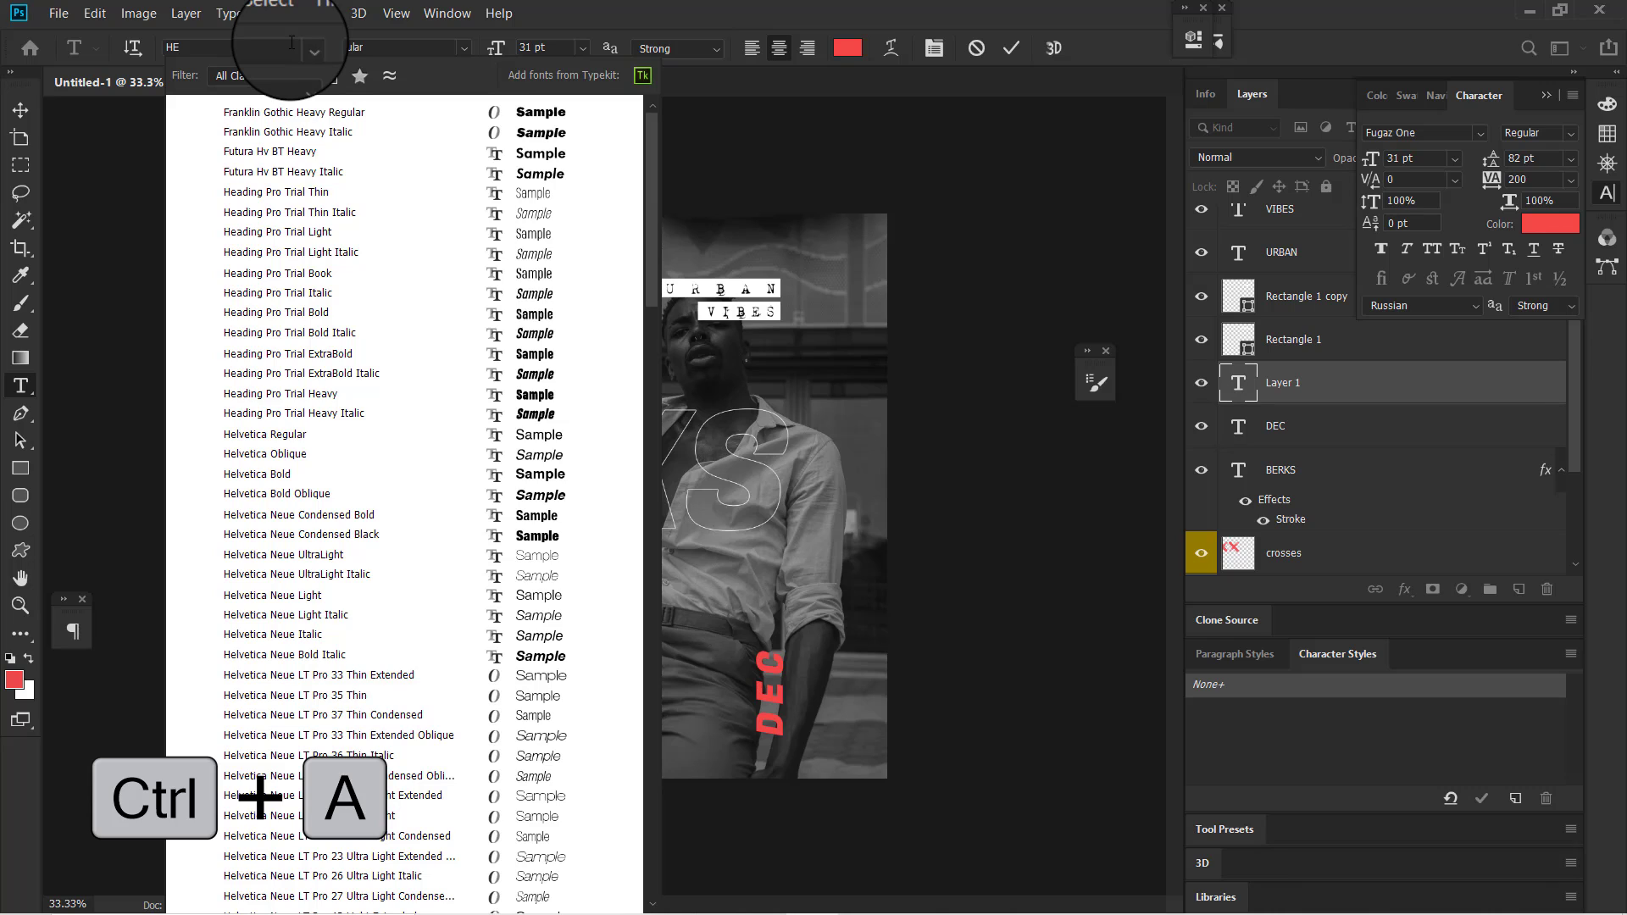
text(L)
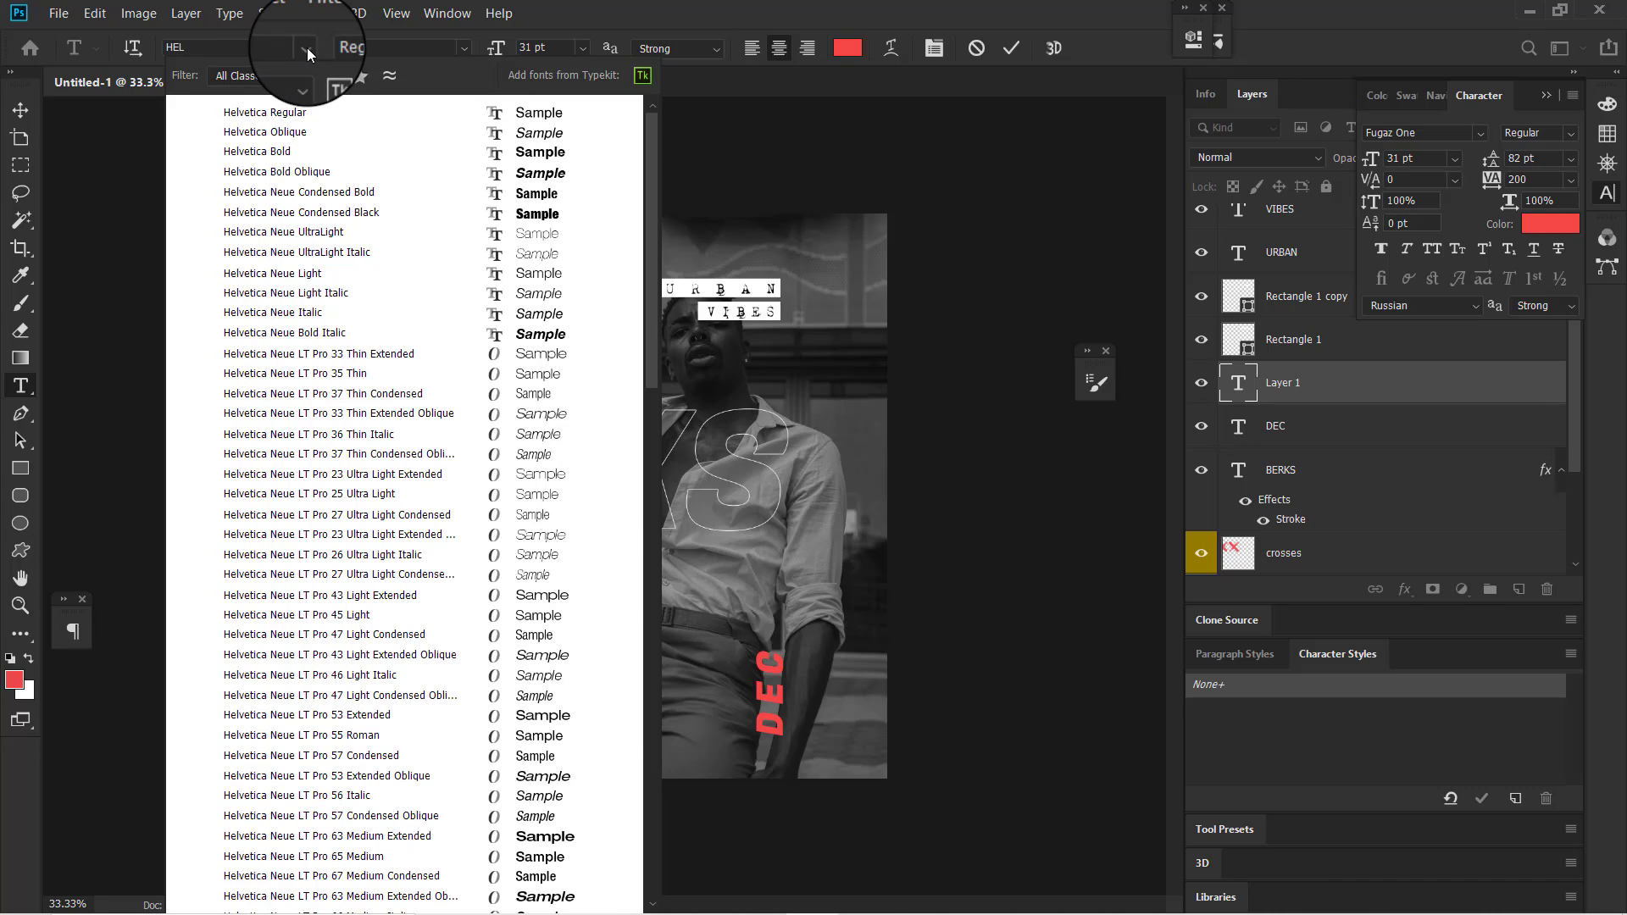
click(307, 47)
click(307, 49)
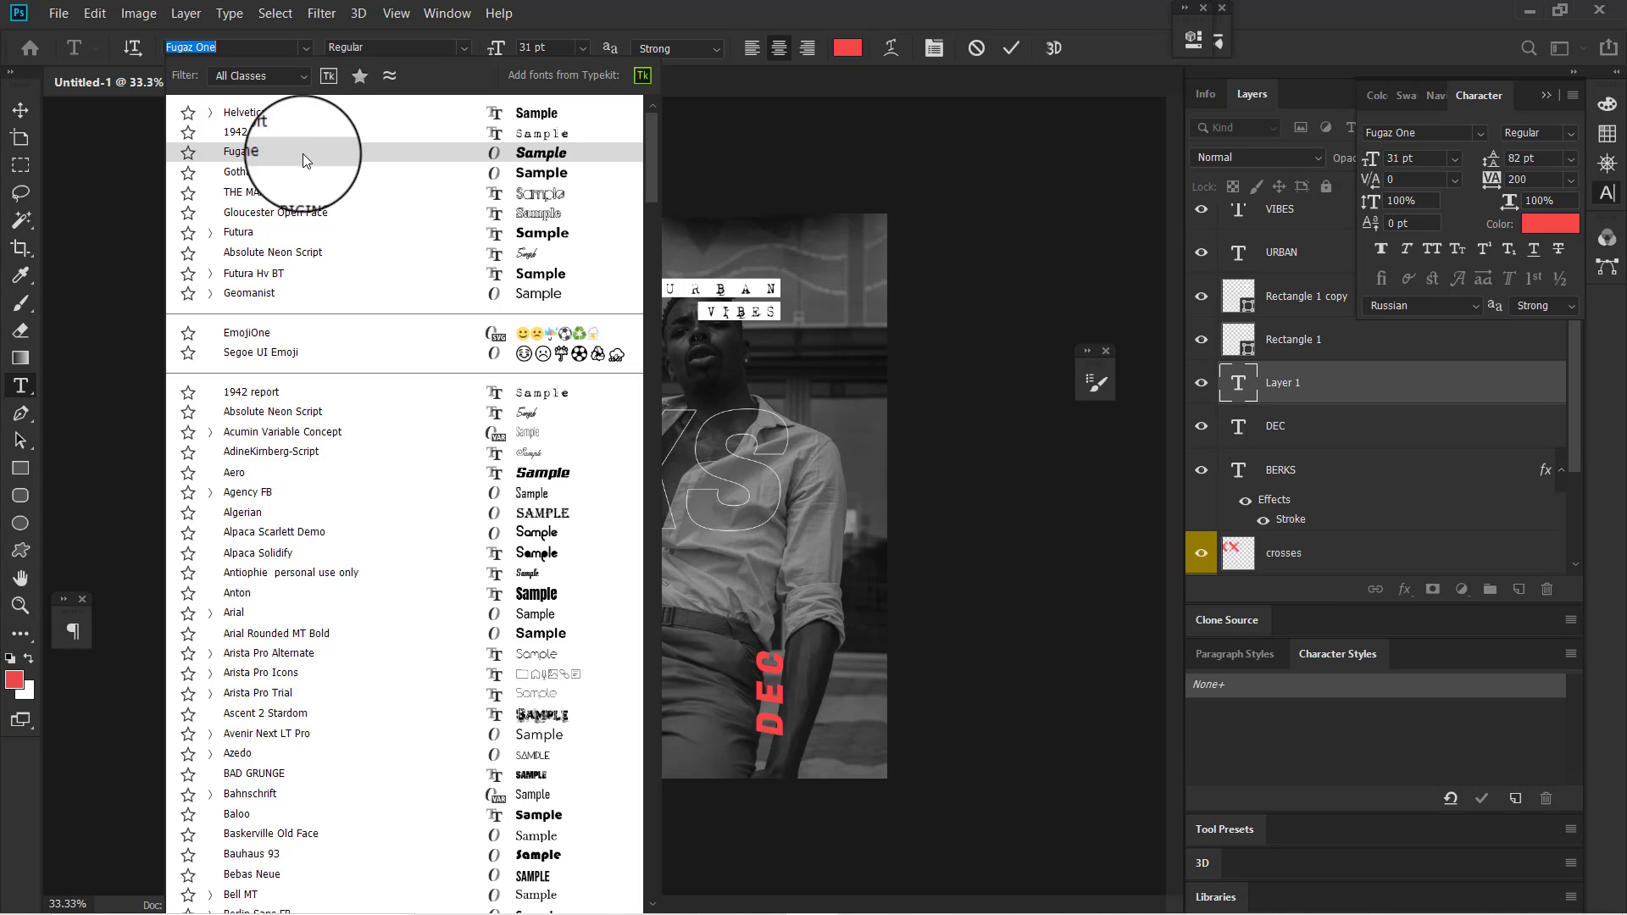
click(317, 115)
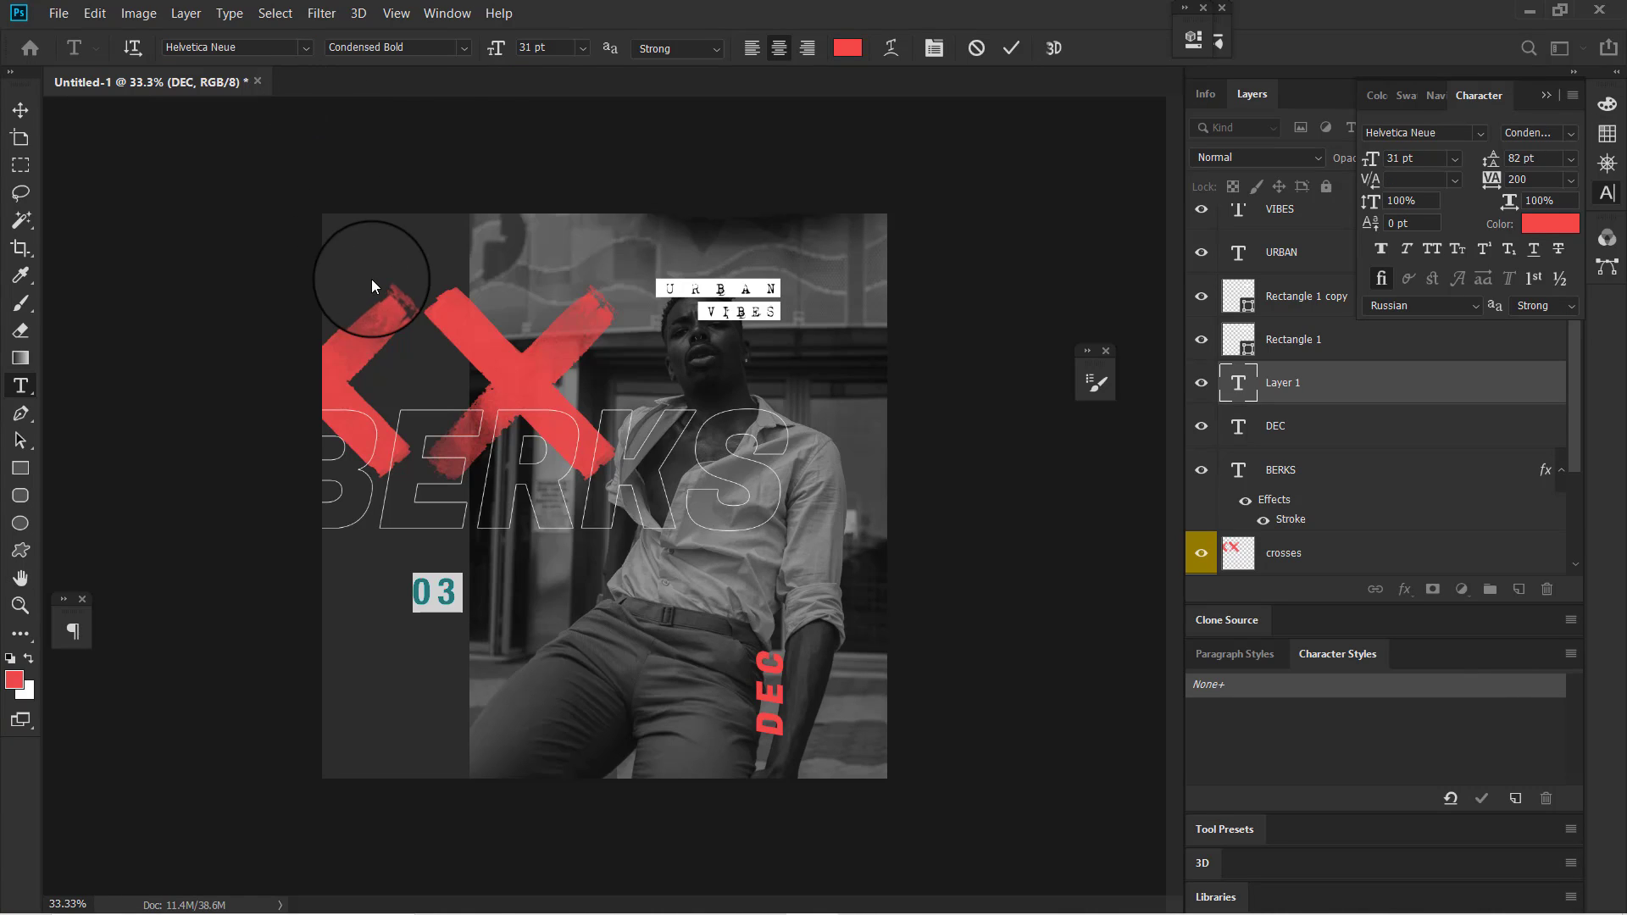
- Set the 03 text's style to Light Italic and its size to 20 pt, and commit the text
click(465, 48)
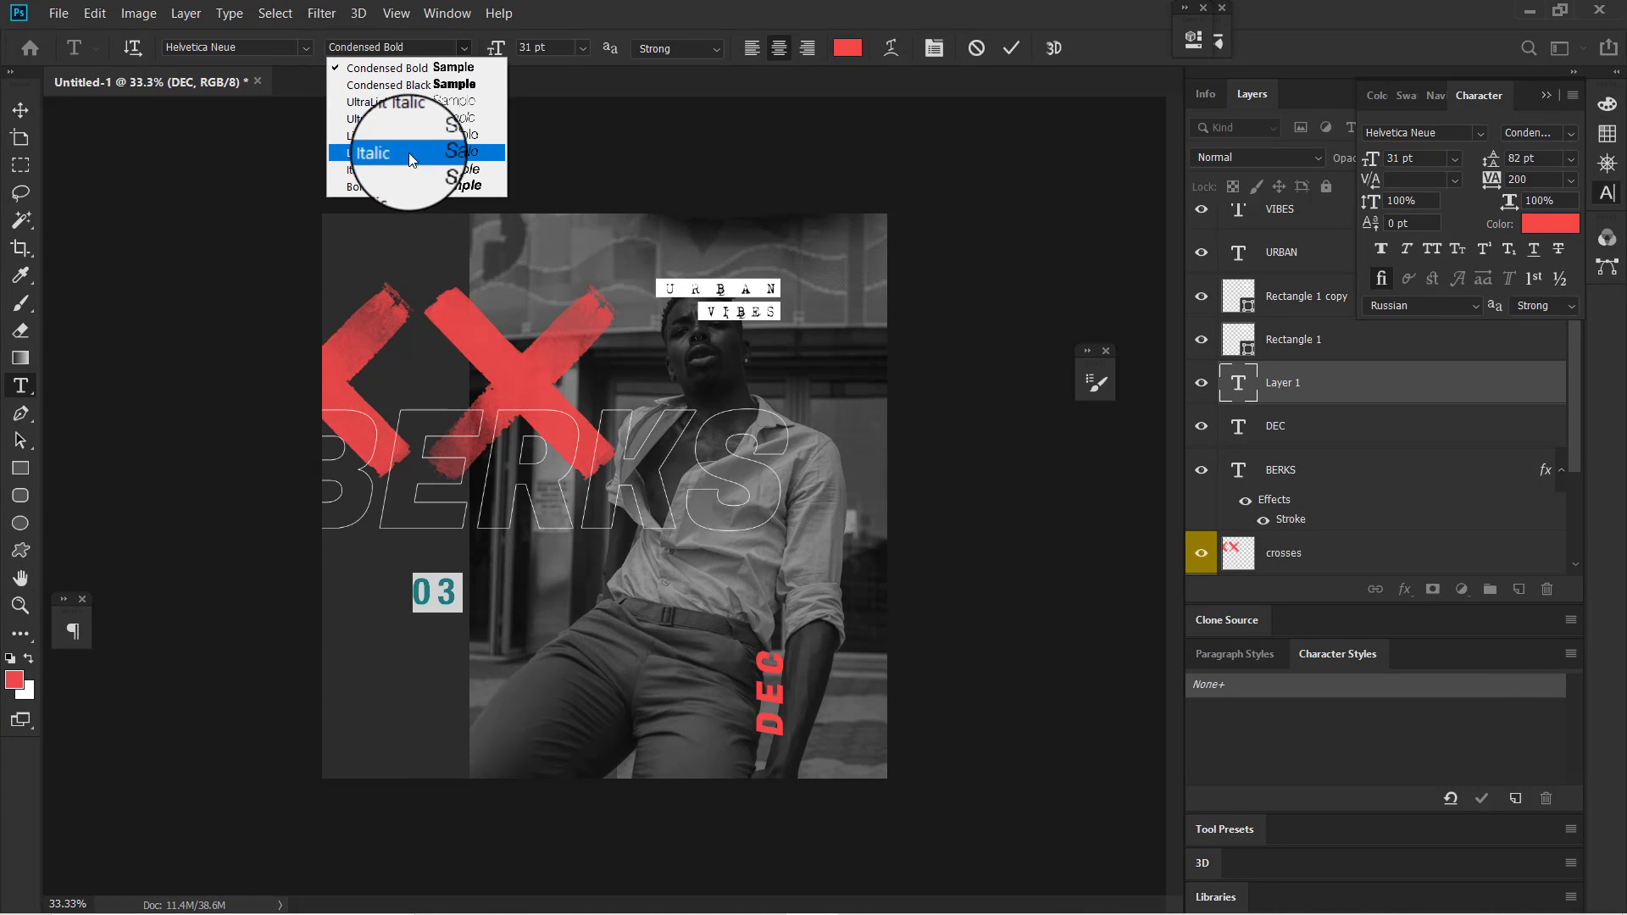
click(434, 139)
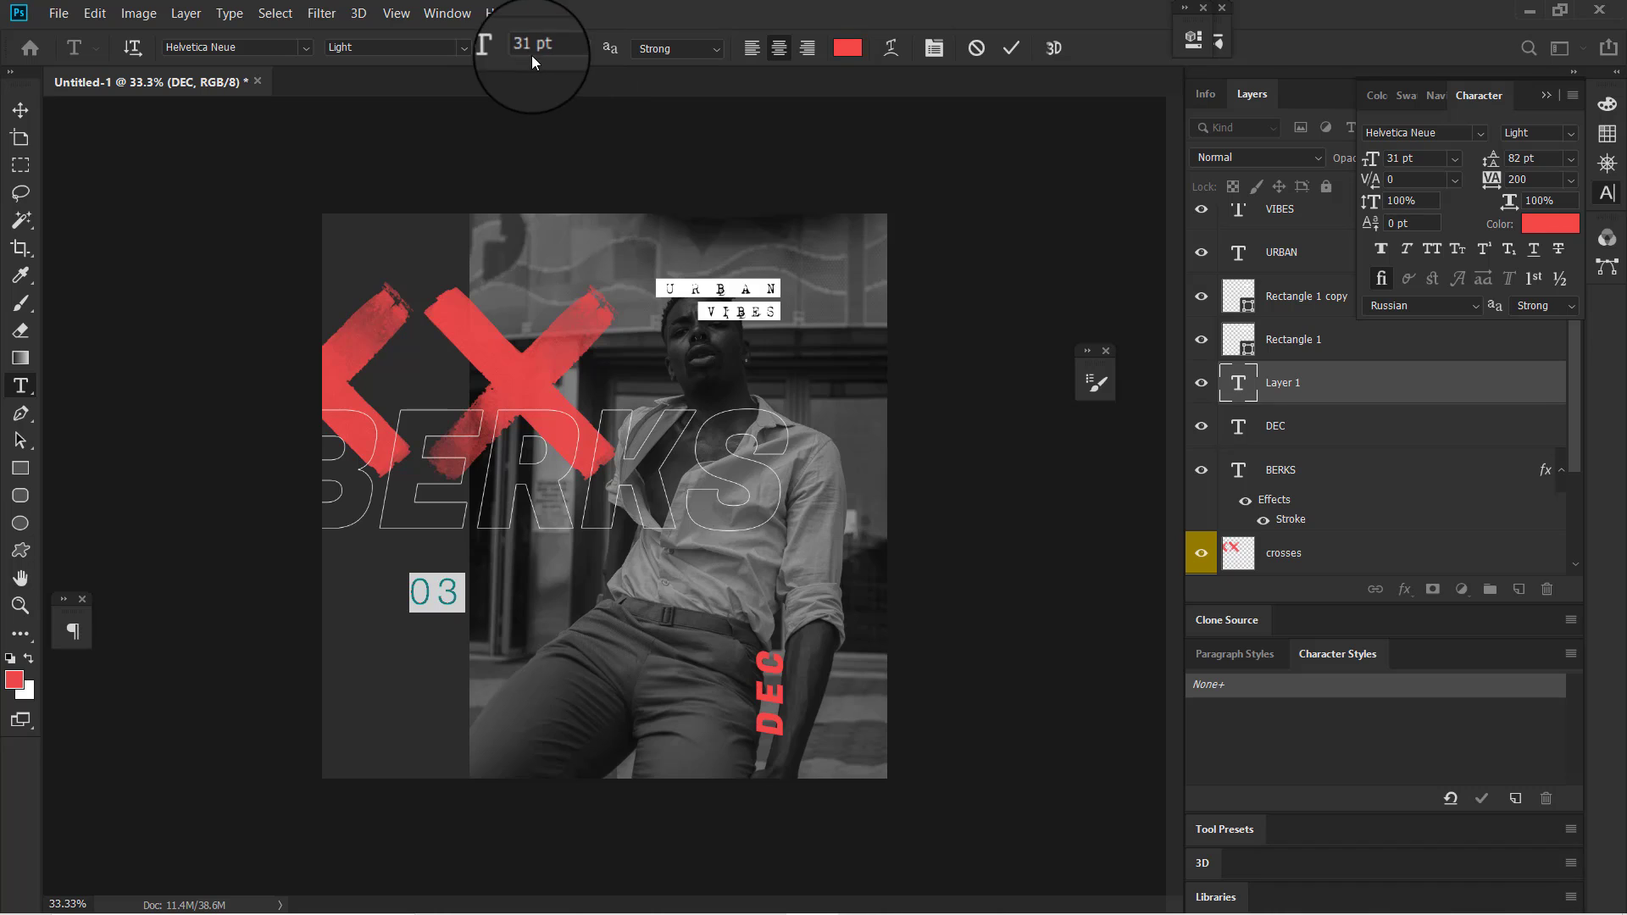
click(460, 48)
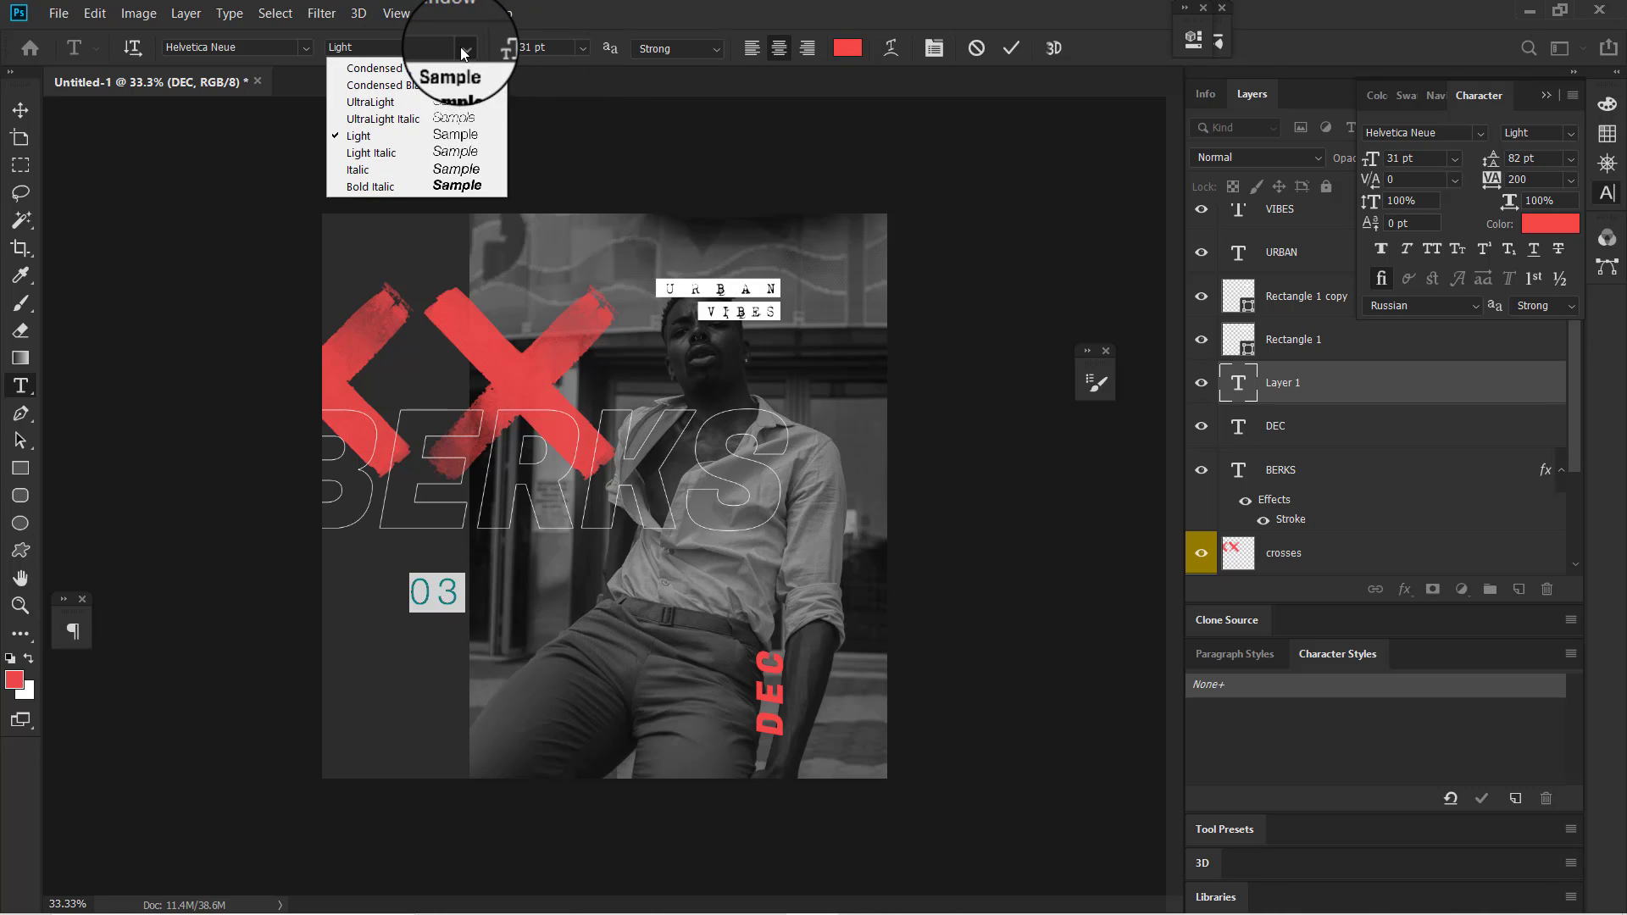
click(439, 149)
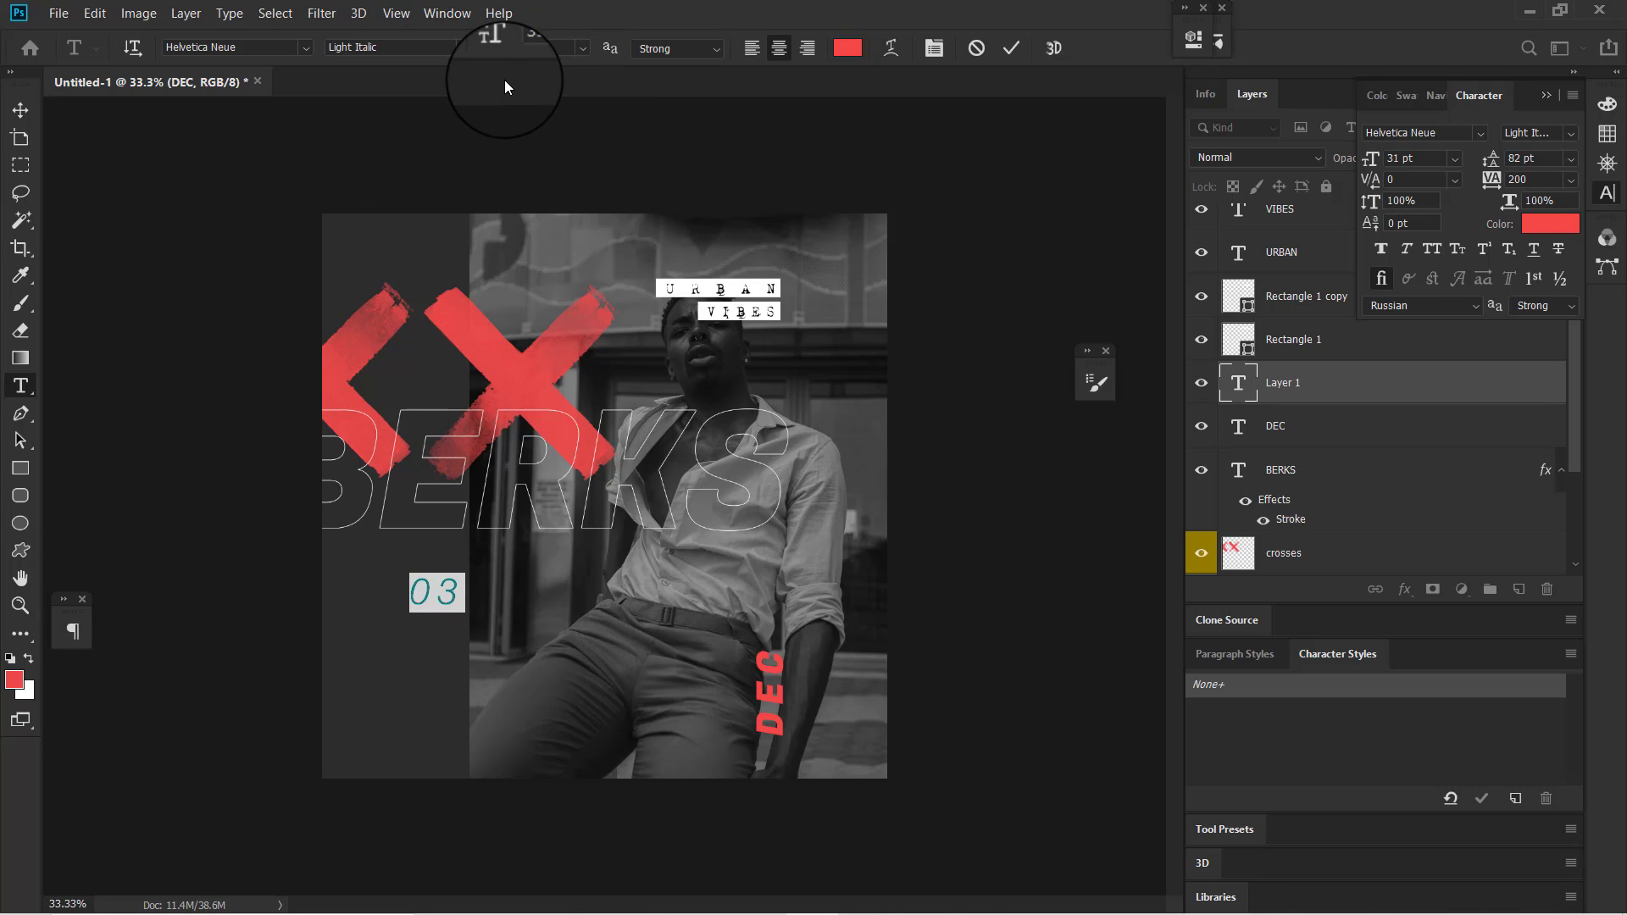
drag(499, 50, 490, 76)
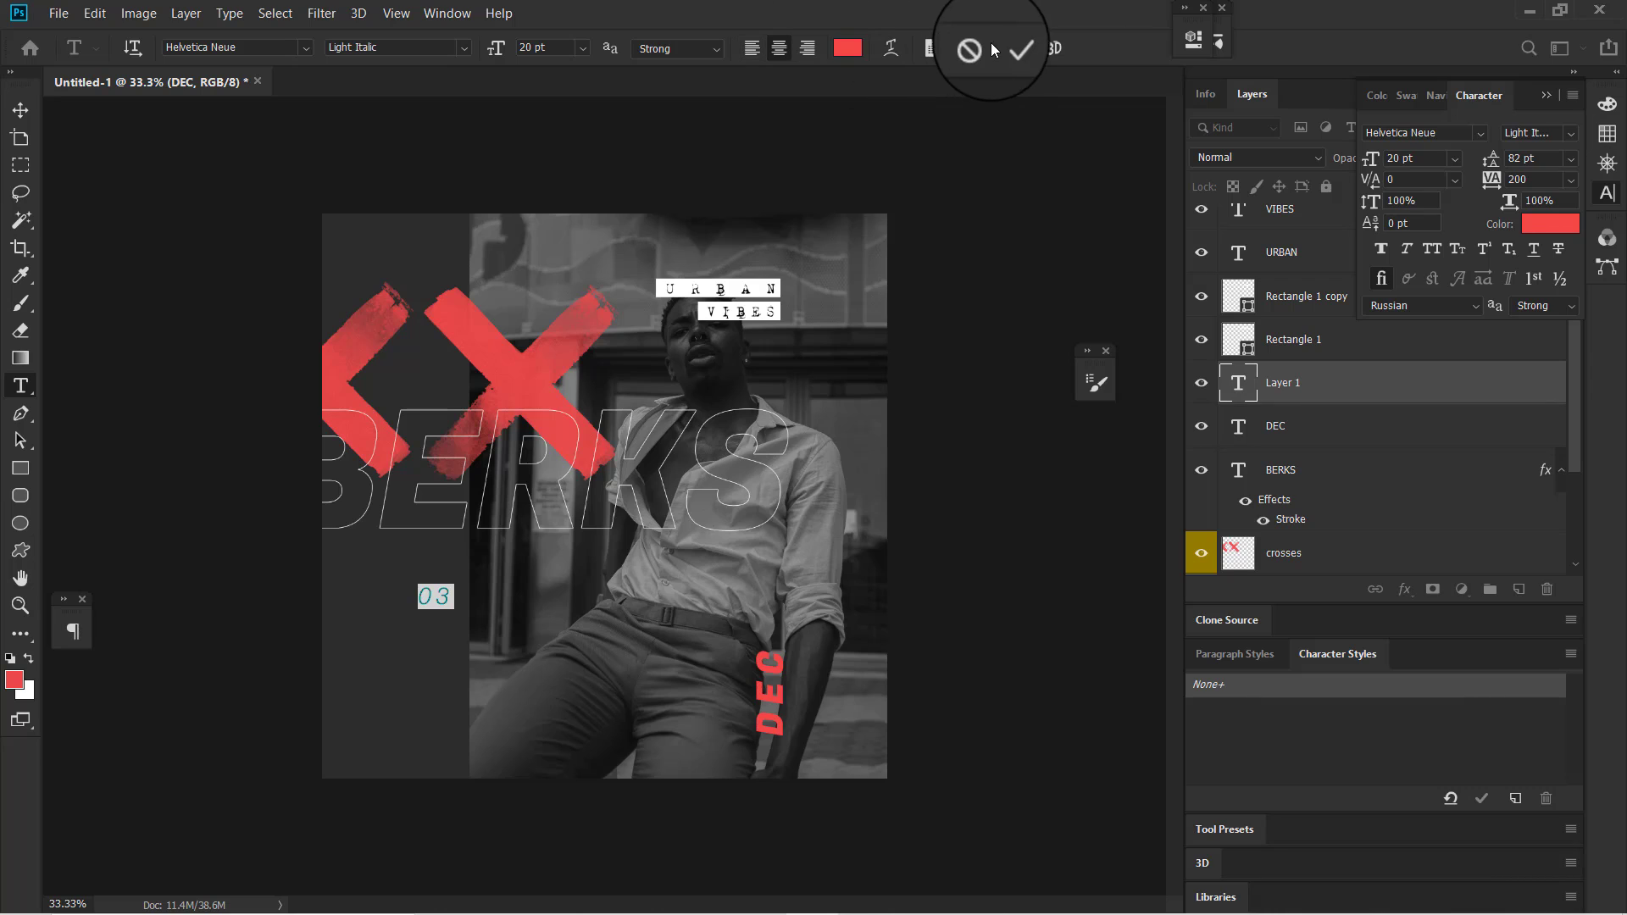
click(1020, 48)
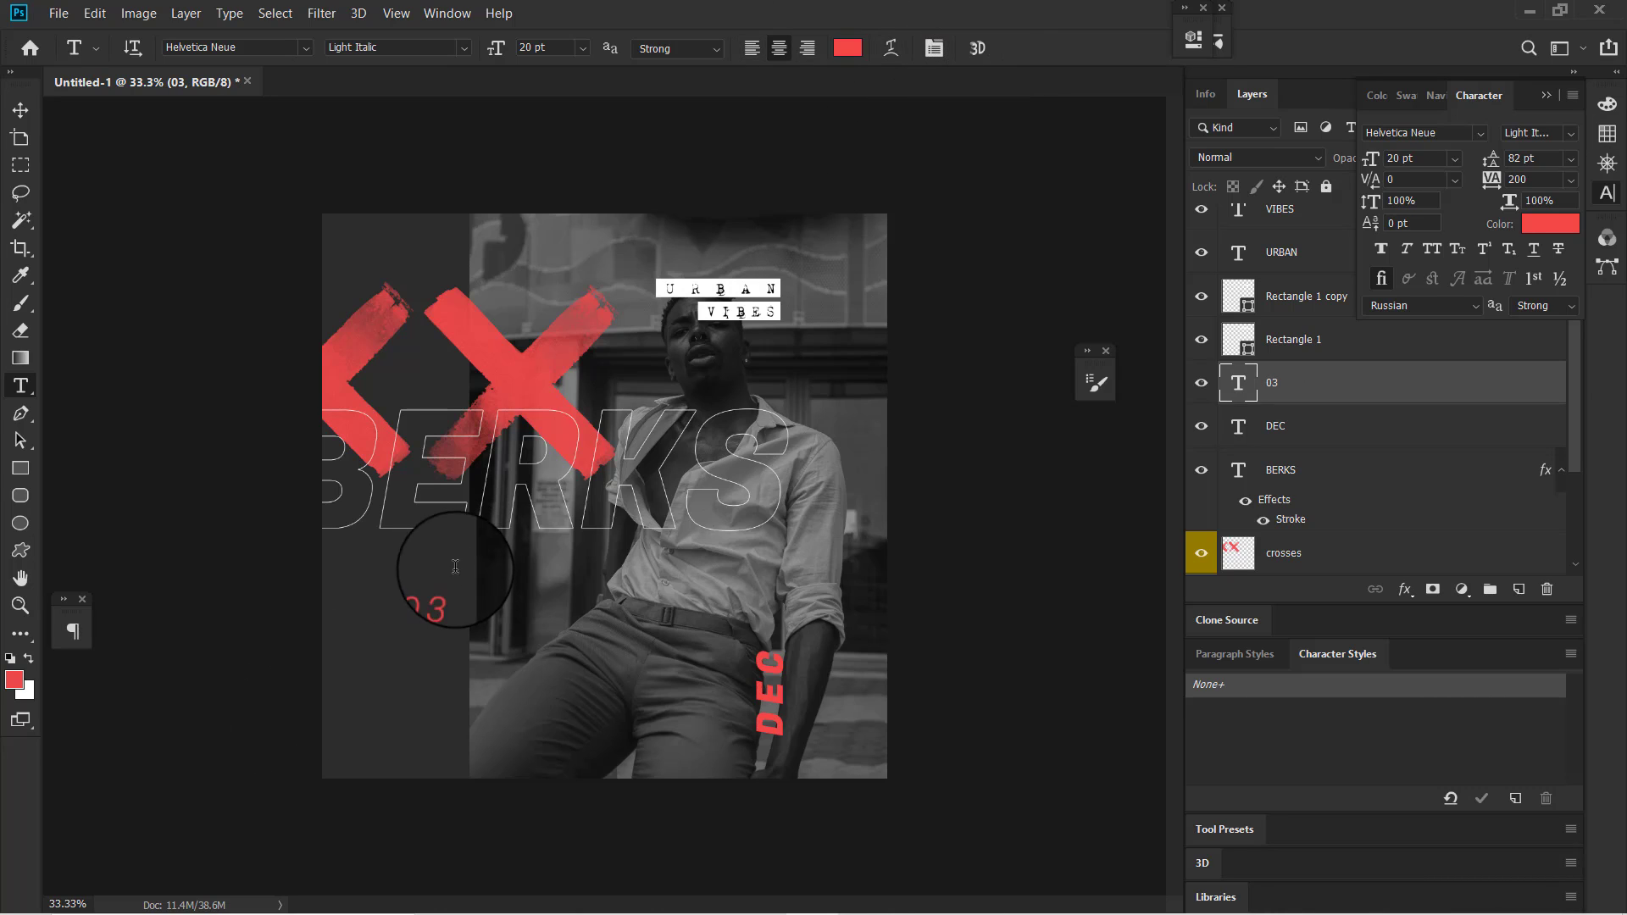
- Recolour the 03 text to a neutral light grey near e4e4e4 and commit the text
double_click(436, 597)
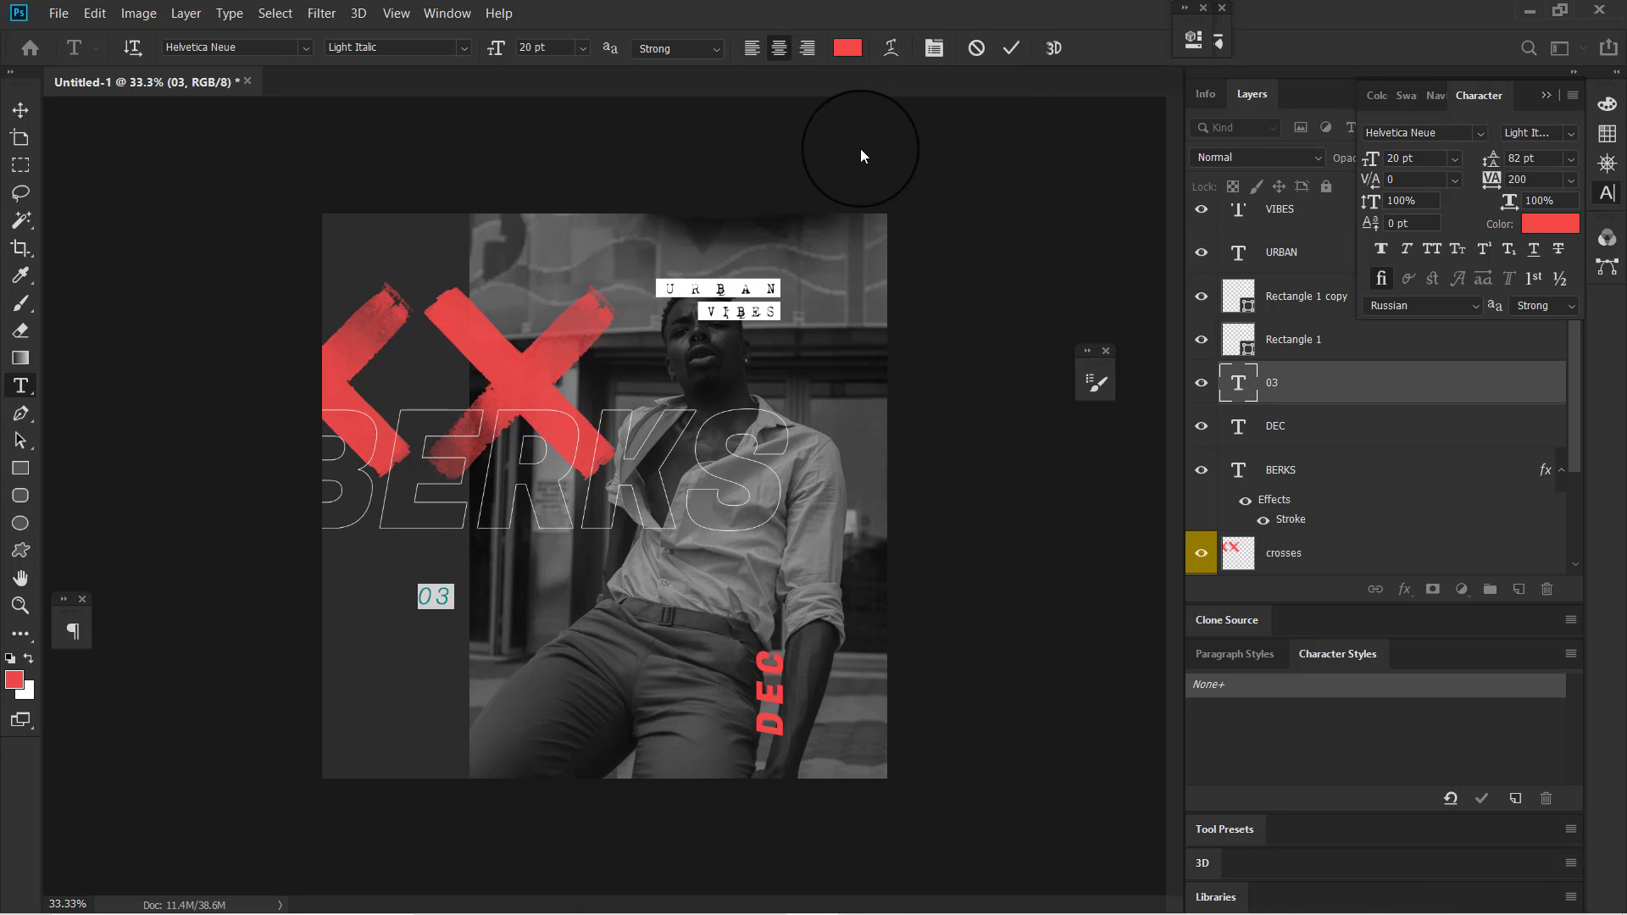
click(848, 48)
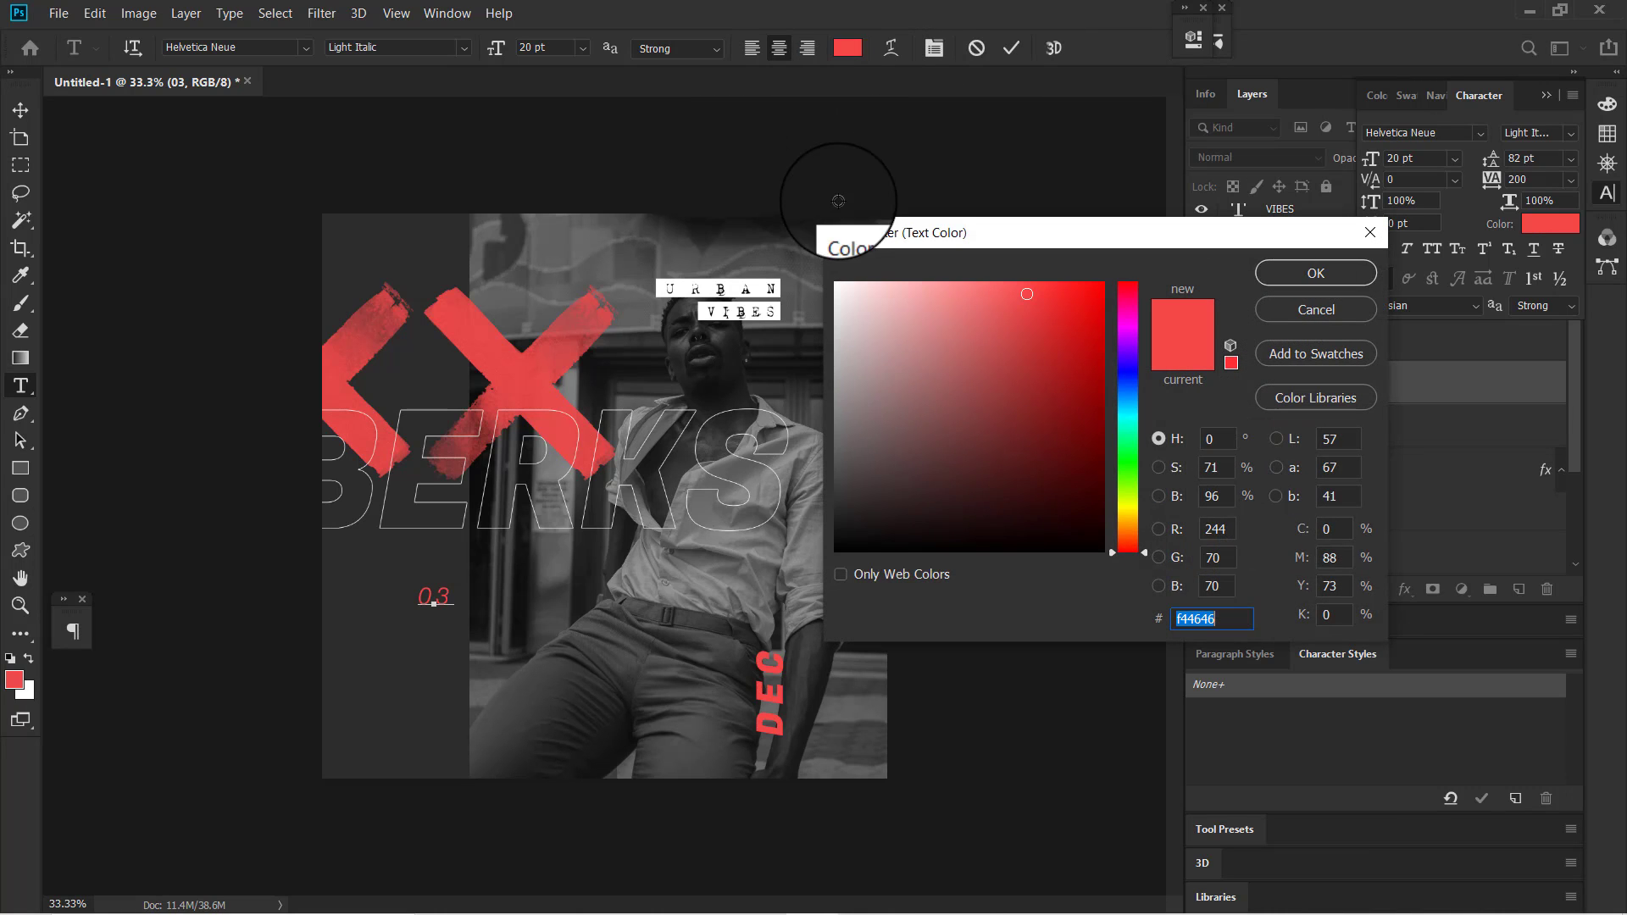
click(835, 316)
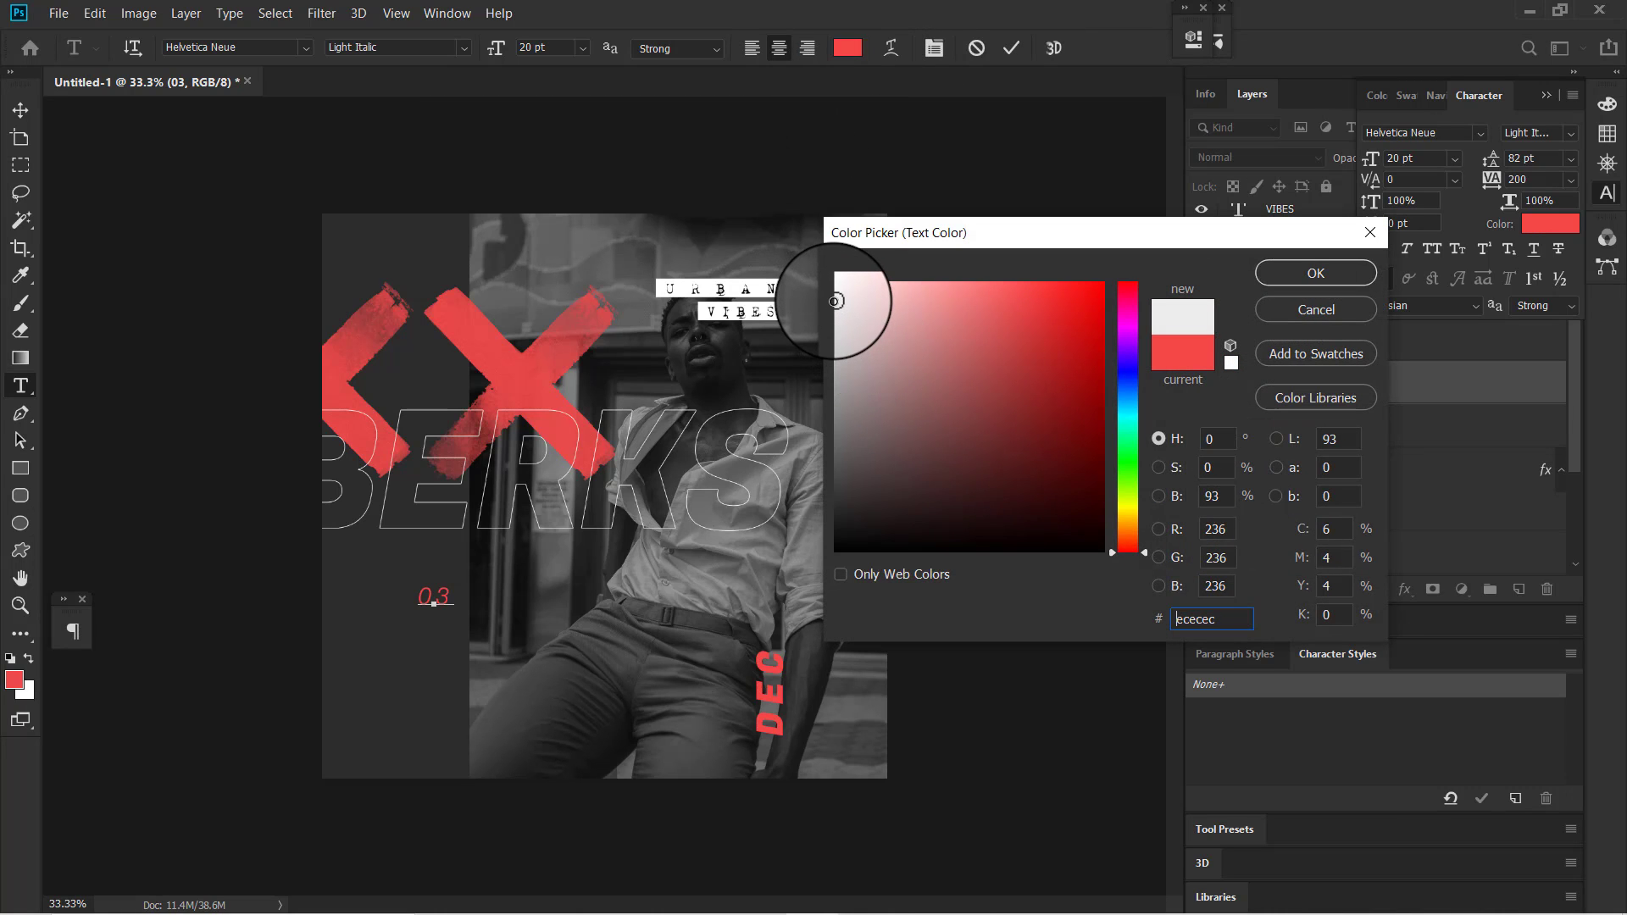
click(841, 313)
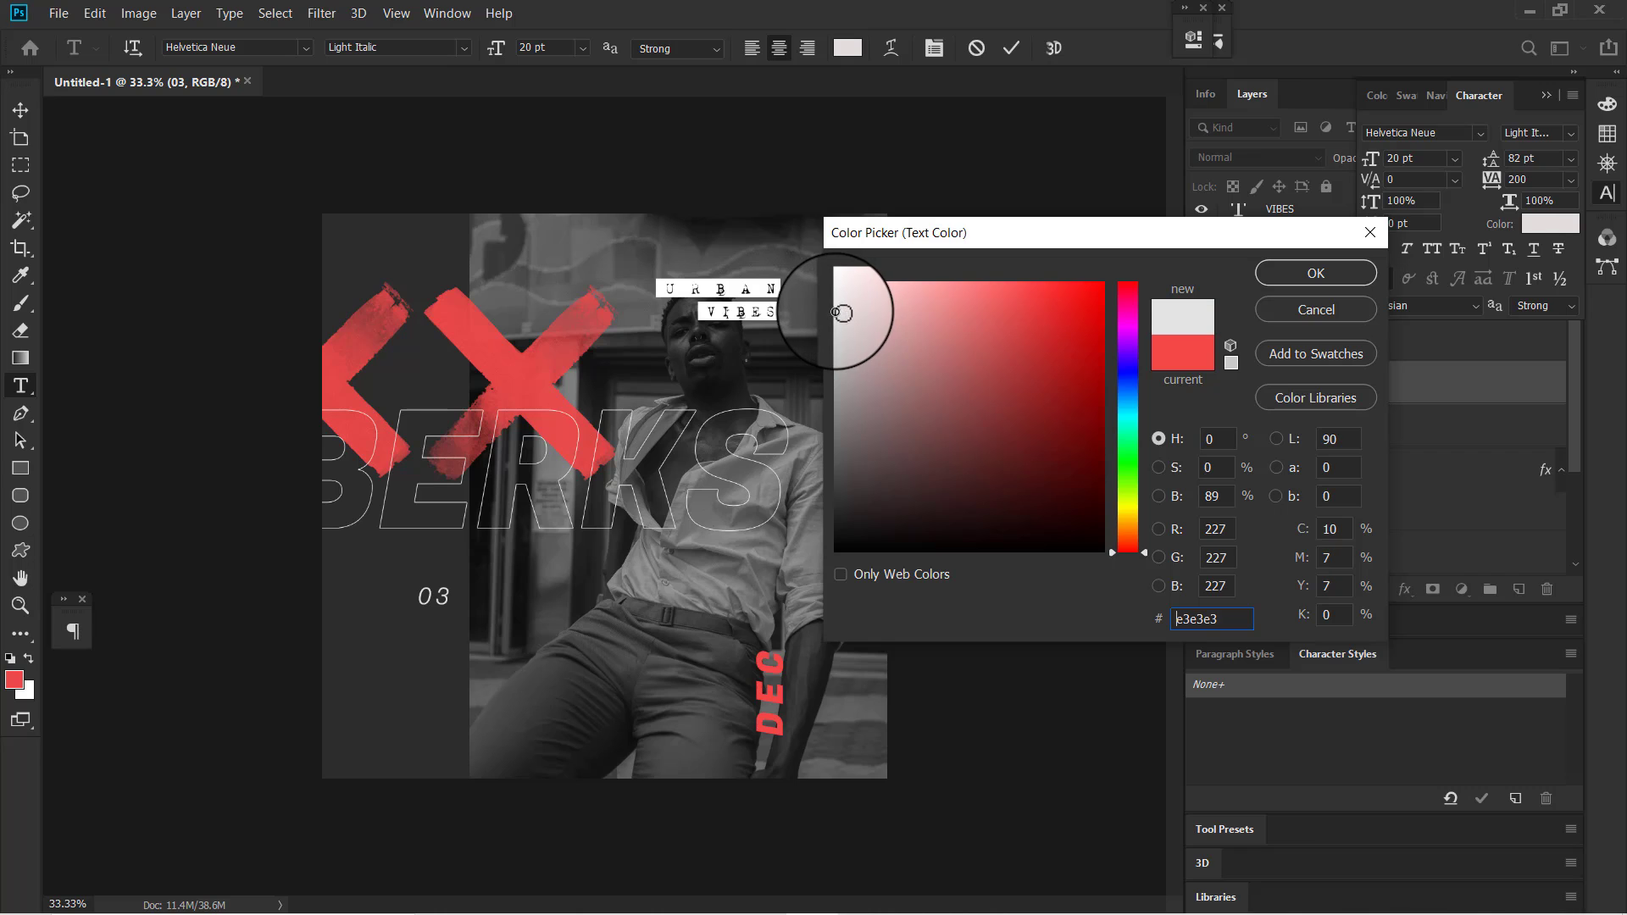
drag(841, 312, 829, 310)
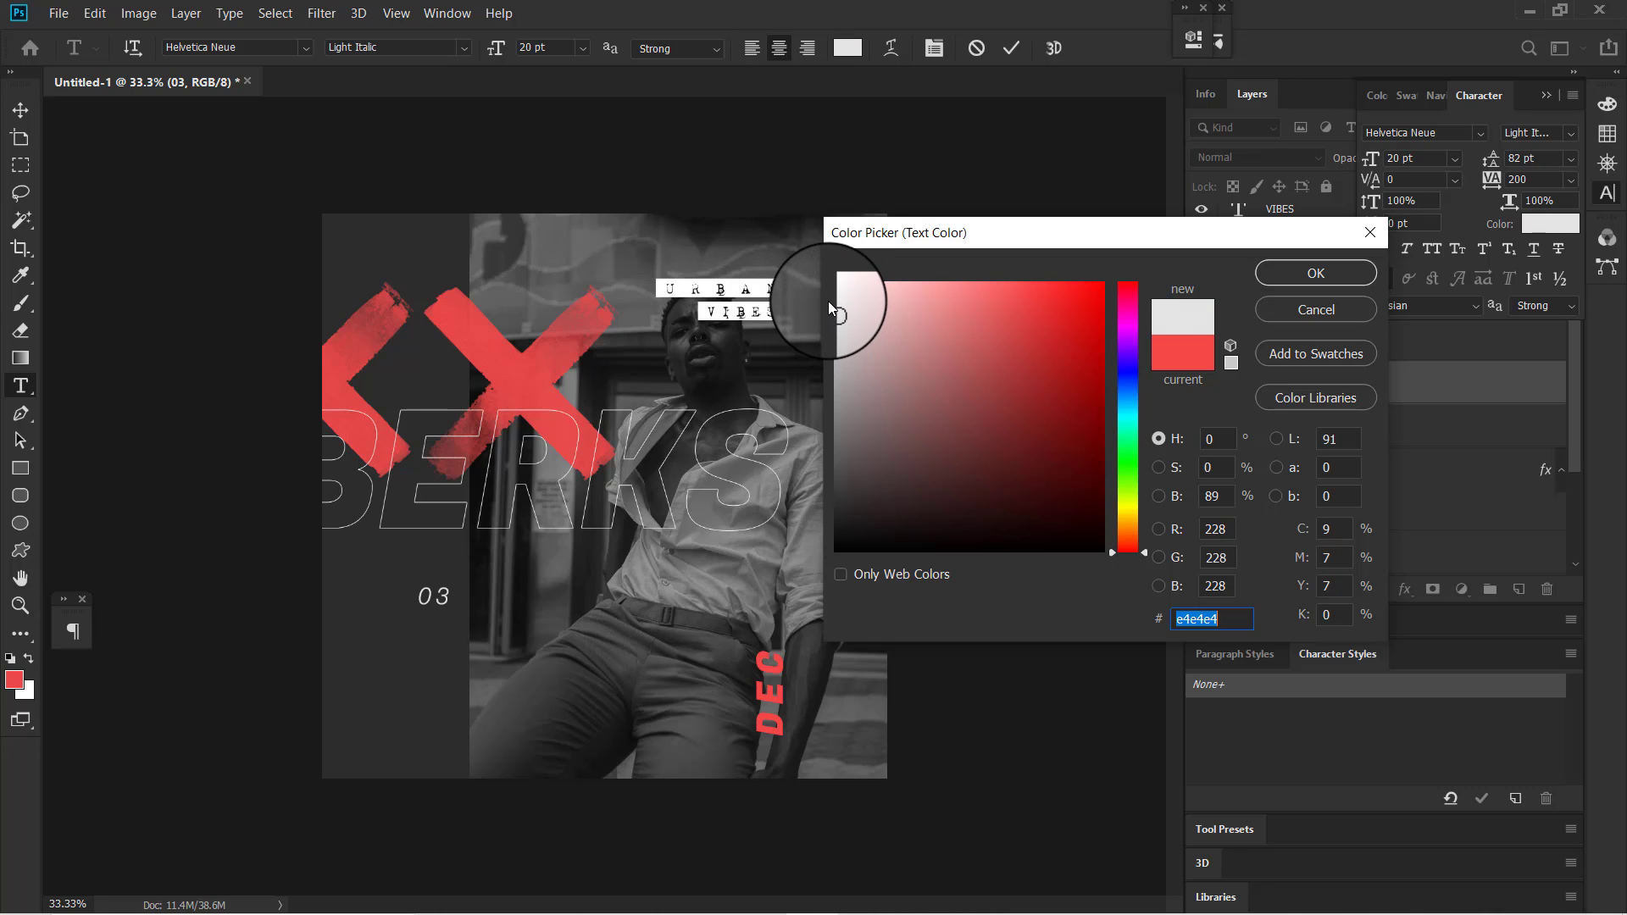
click(839, 310)
click(1317, 271)
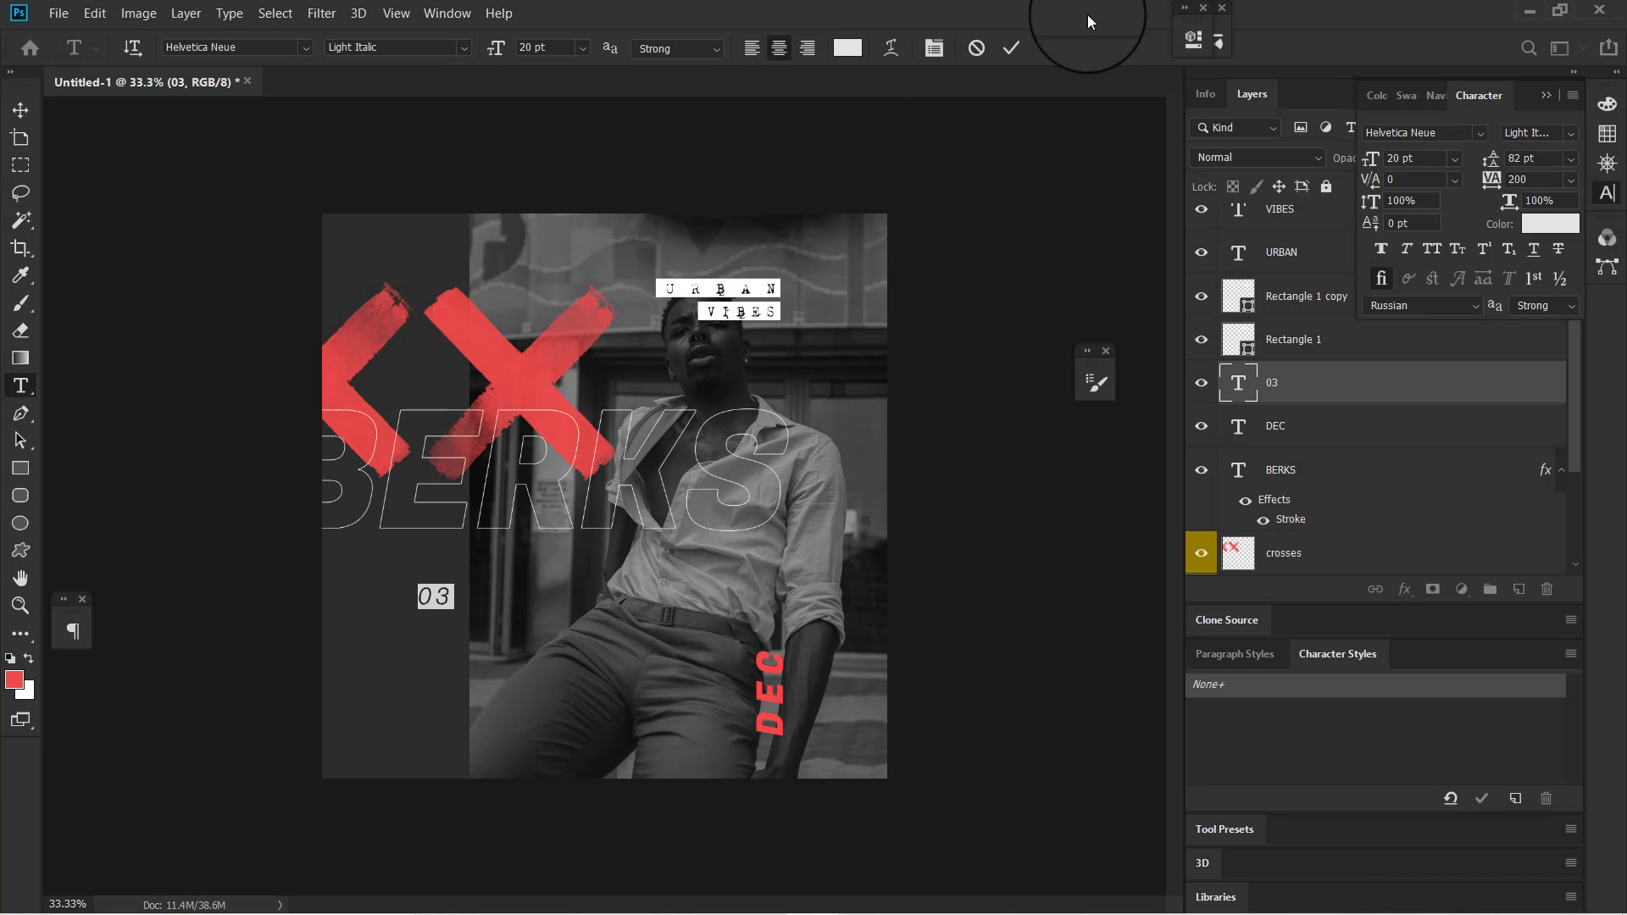
click(1011, 47)
- Rotate the 03 text to -90 degrees, scale it to 92.08%, and place it over the upper part of the DEC text
key(ctrl+t)
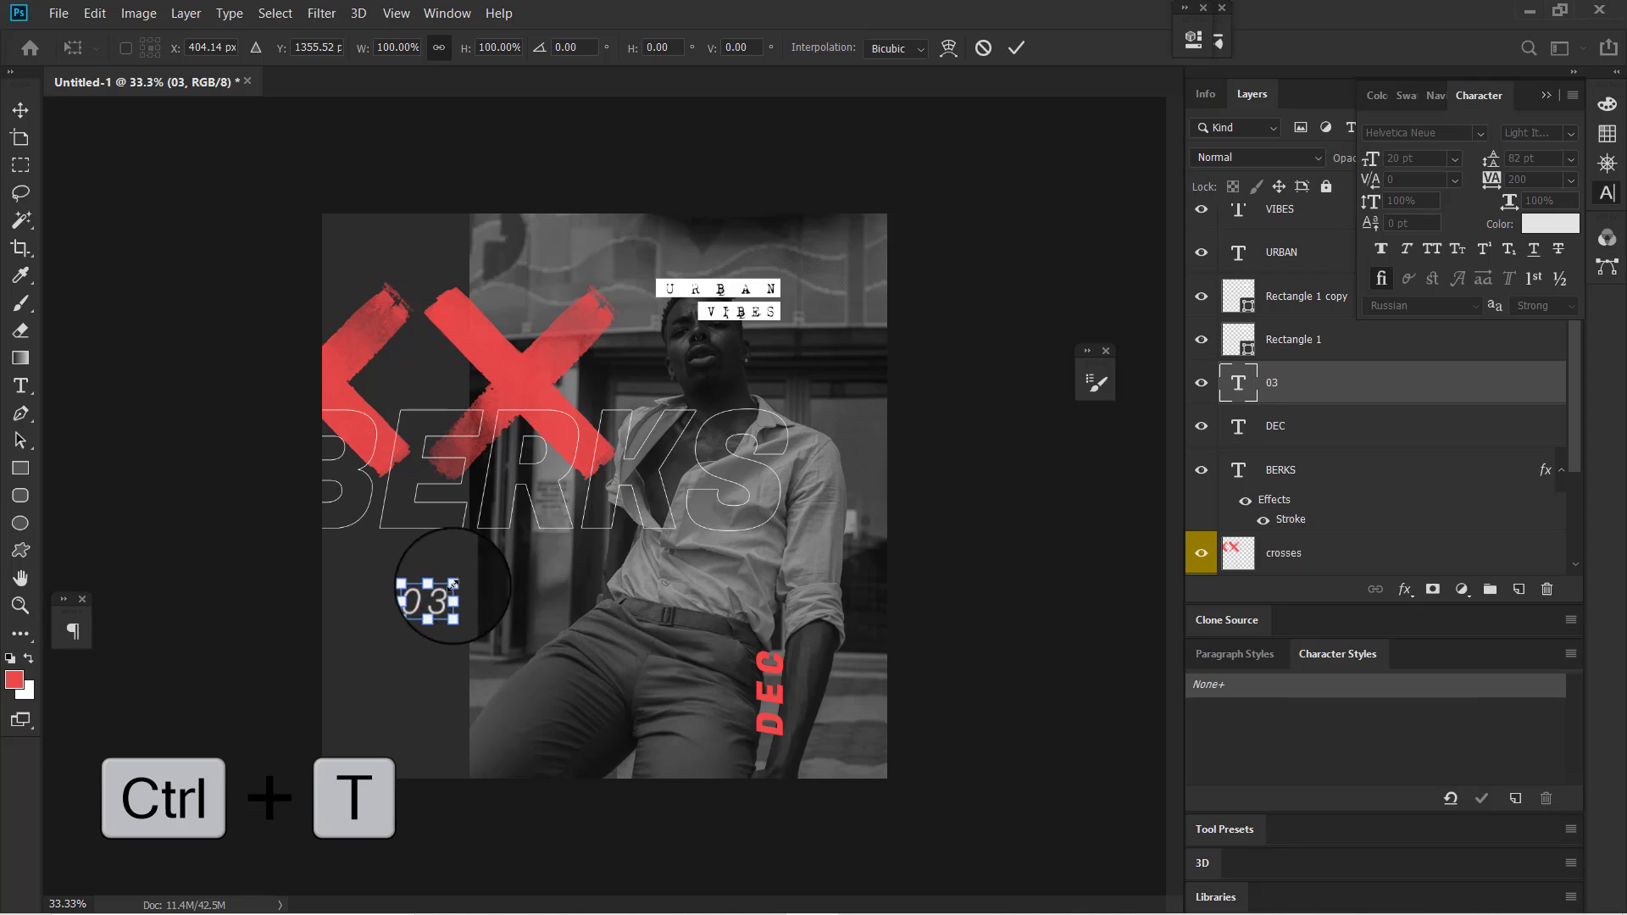
drag(454, 584, 446, 588)
key(shift)
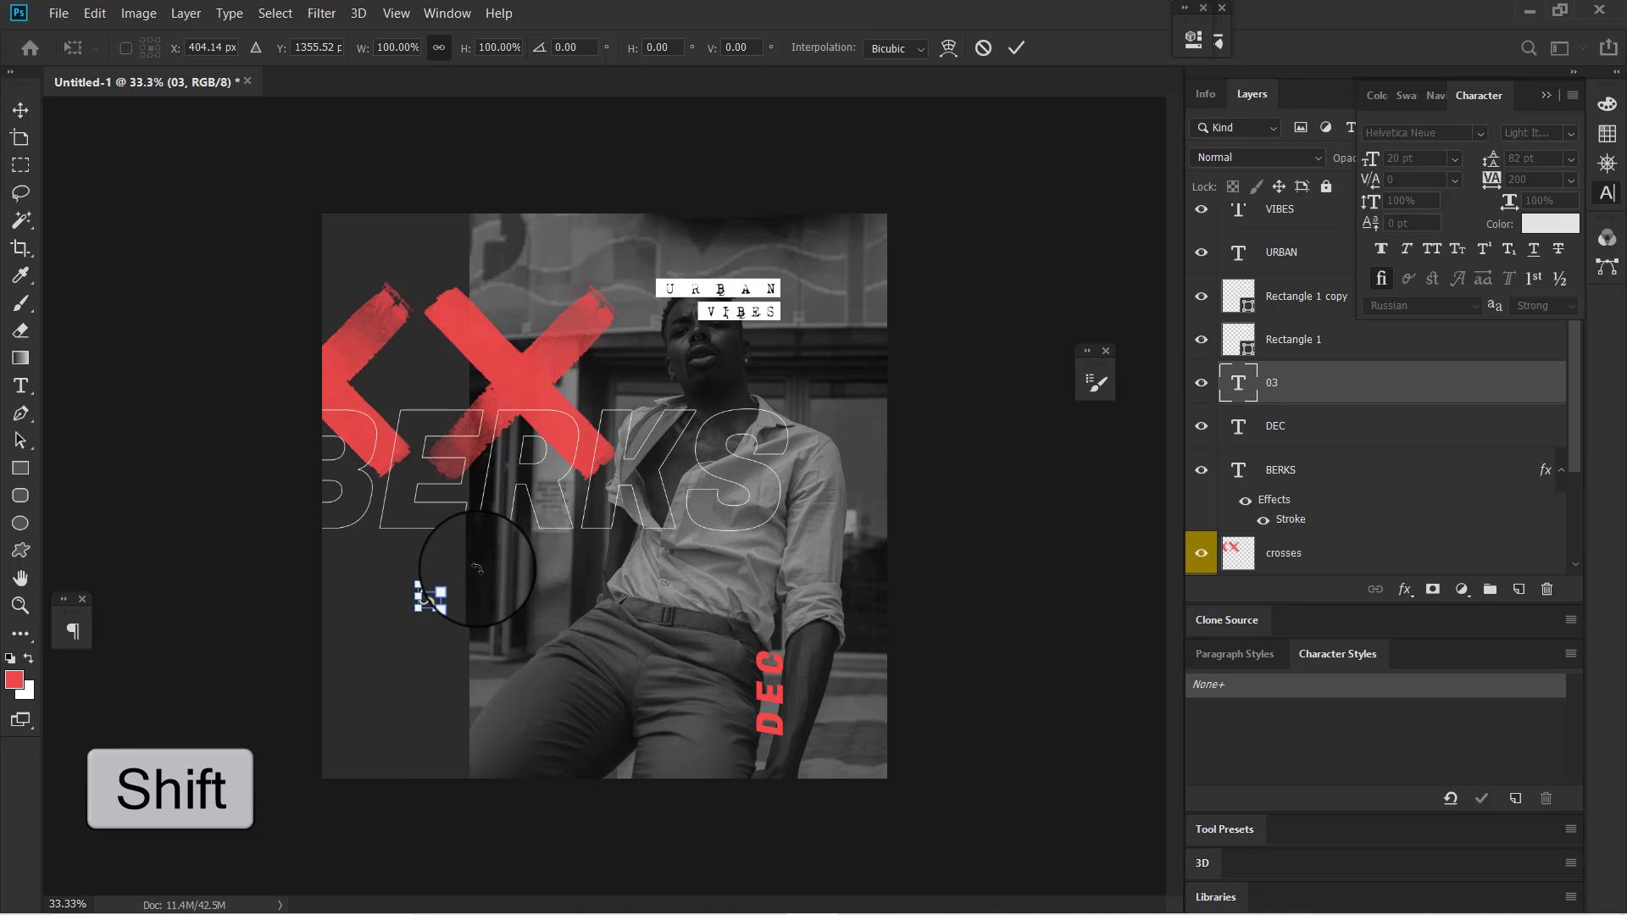
drag(477, 568, 415, 558)
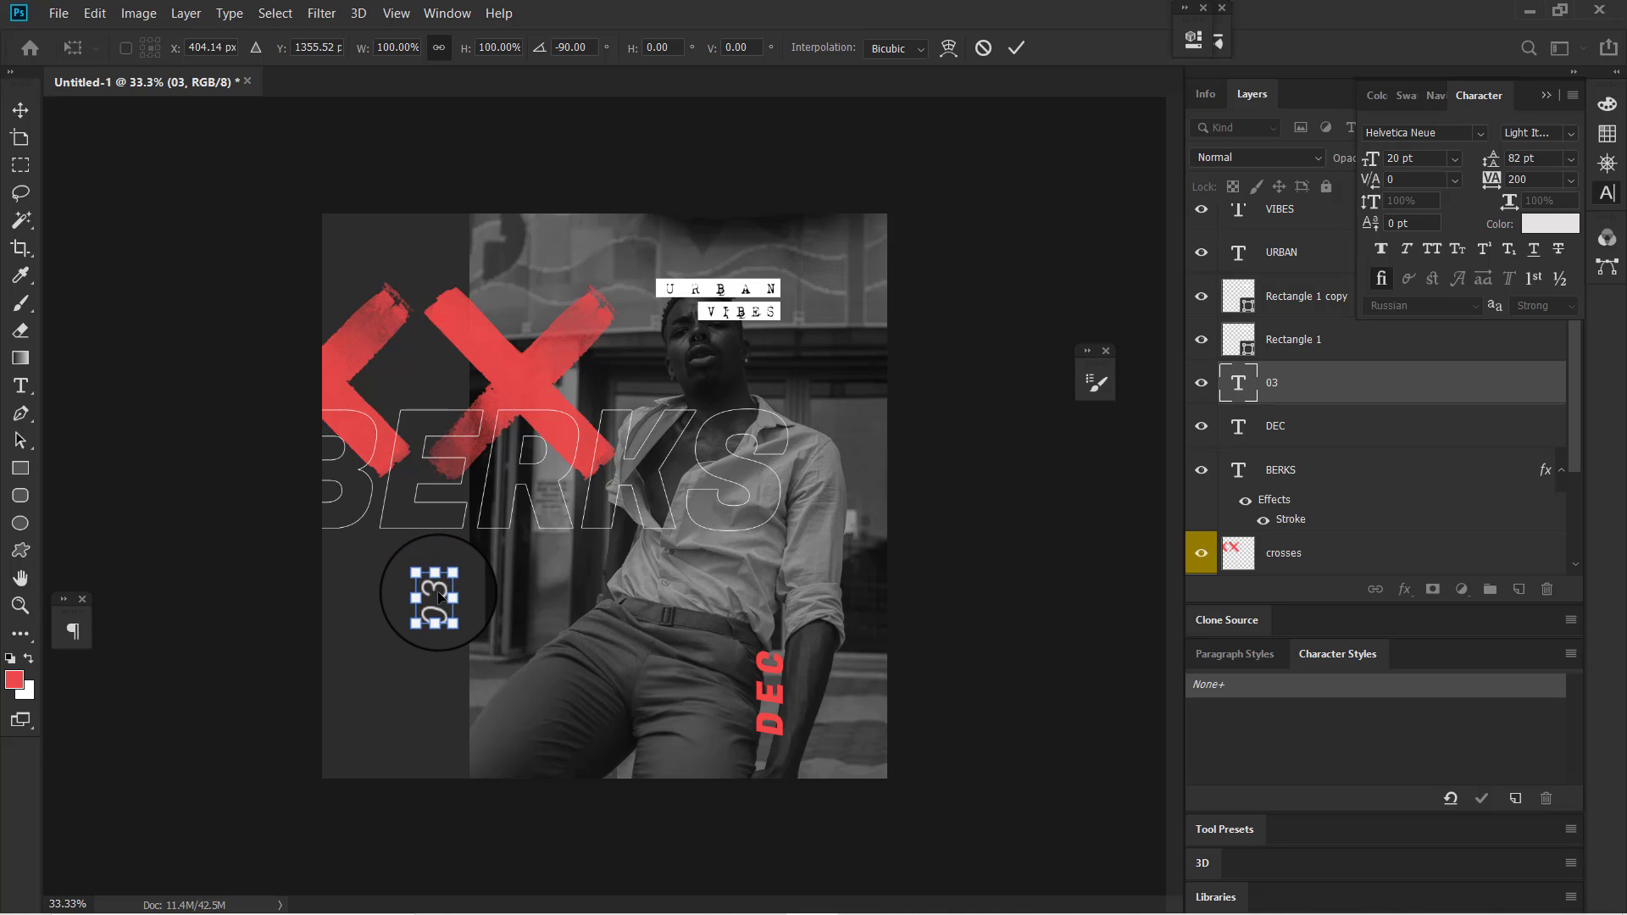
drag(436, 596, 789, 664)
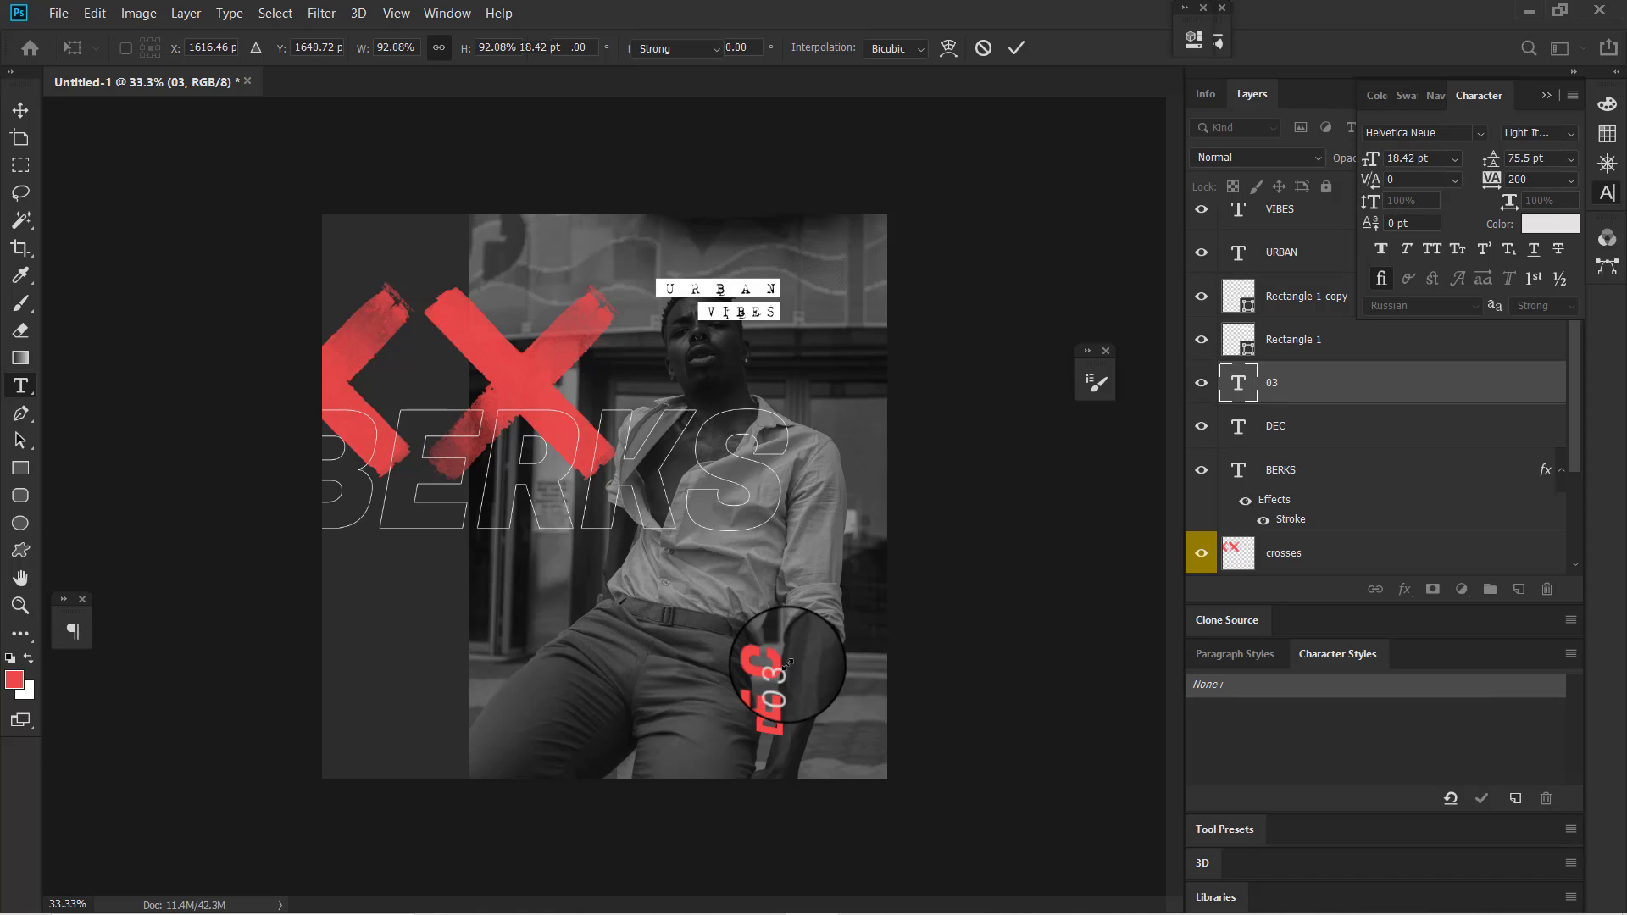
key(Return)
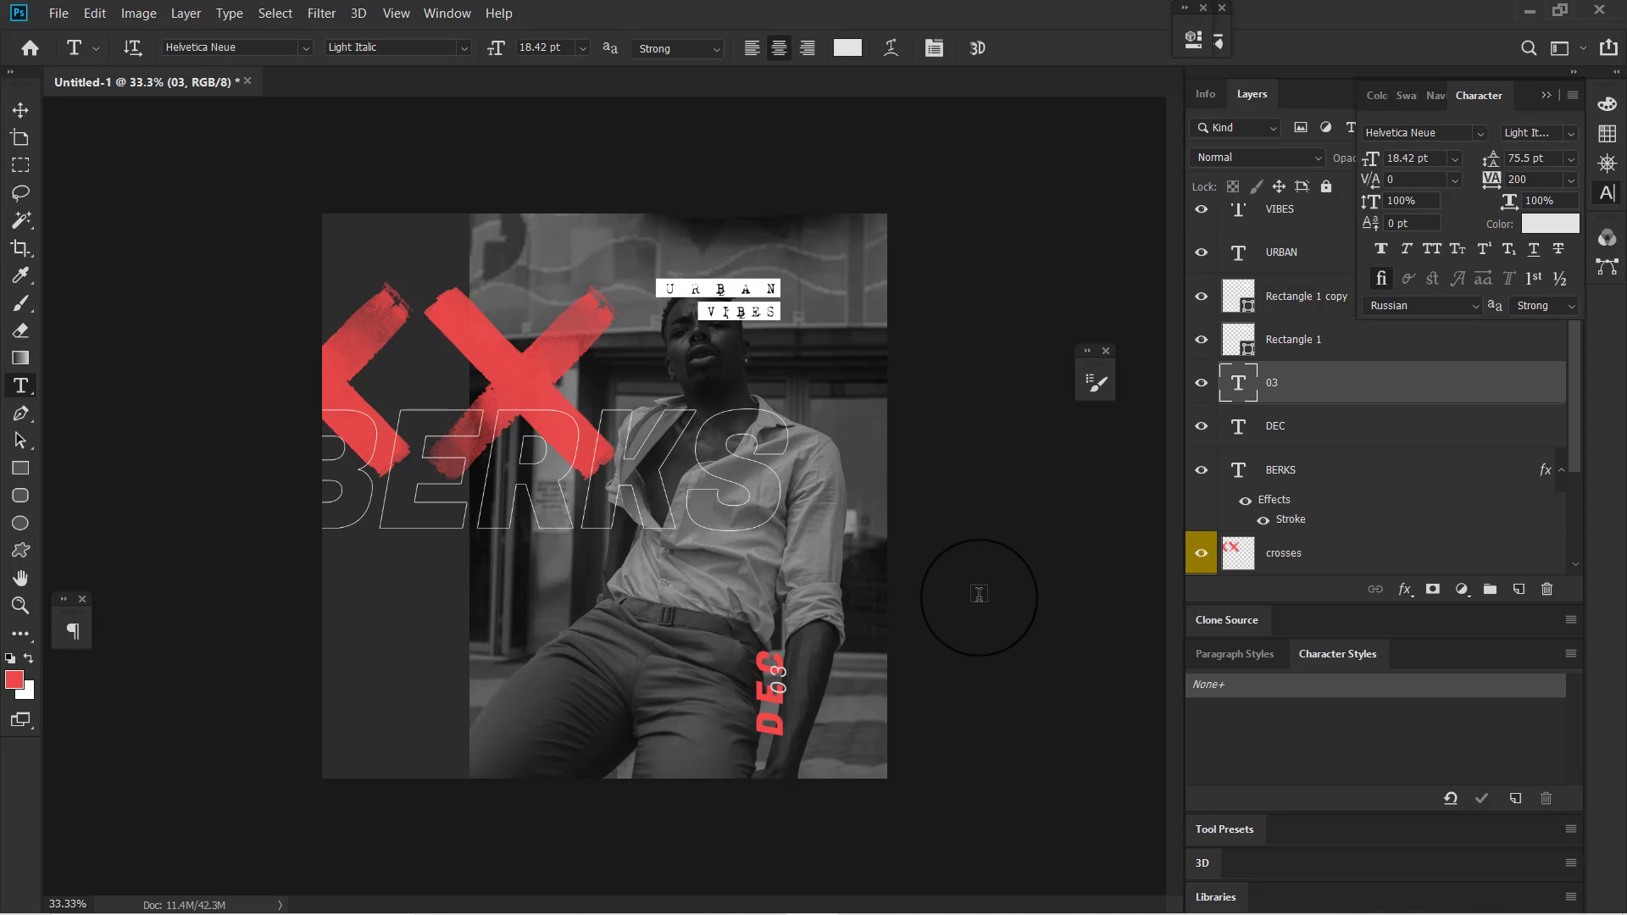
- Duplicate the vertical 03 text twice and shift the copies rightward into an evenly spaced row across the man's forearm
key(v)
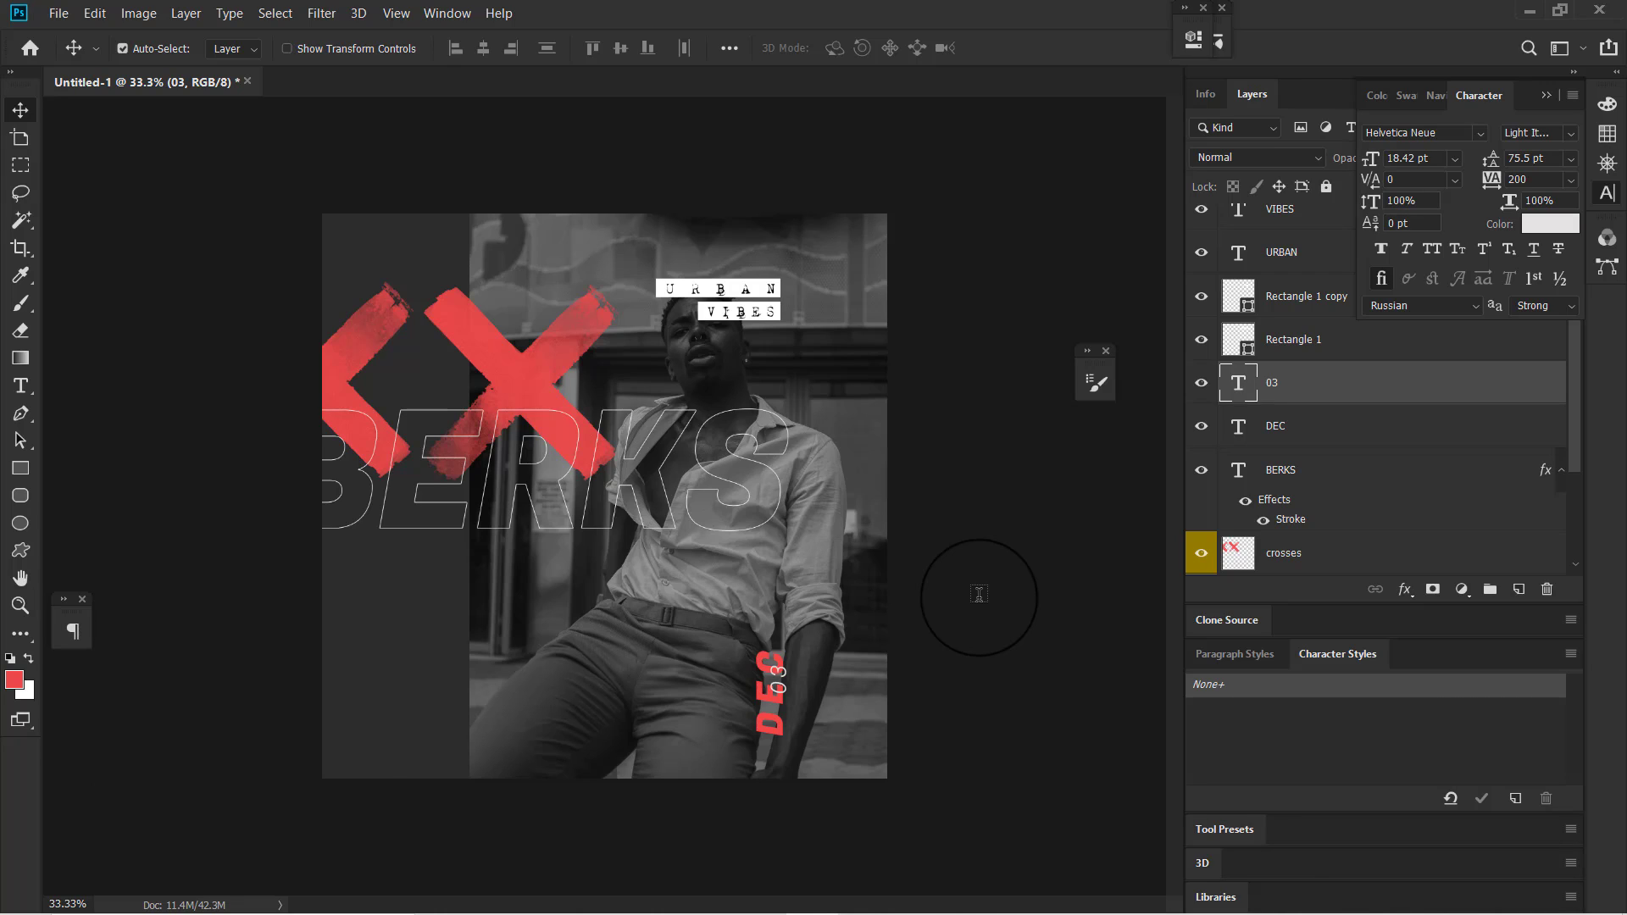
key(ctrl+j)
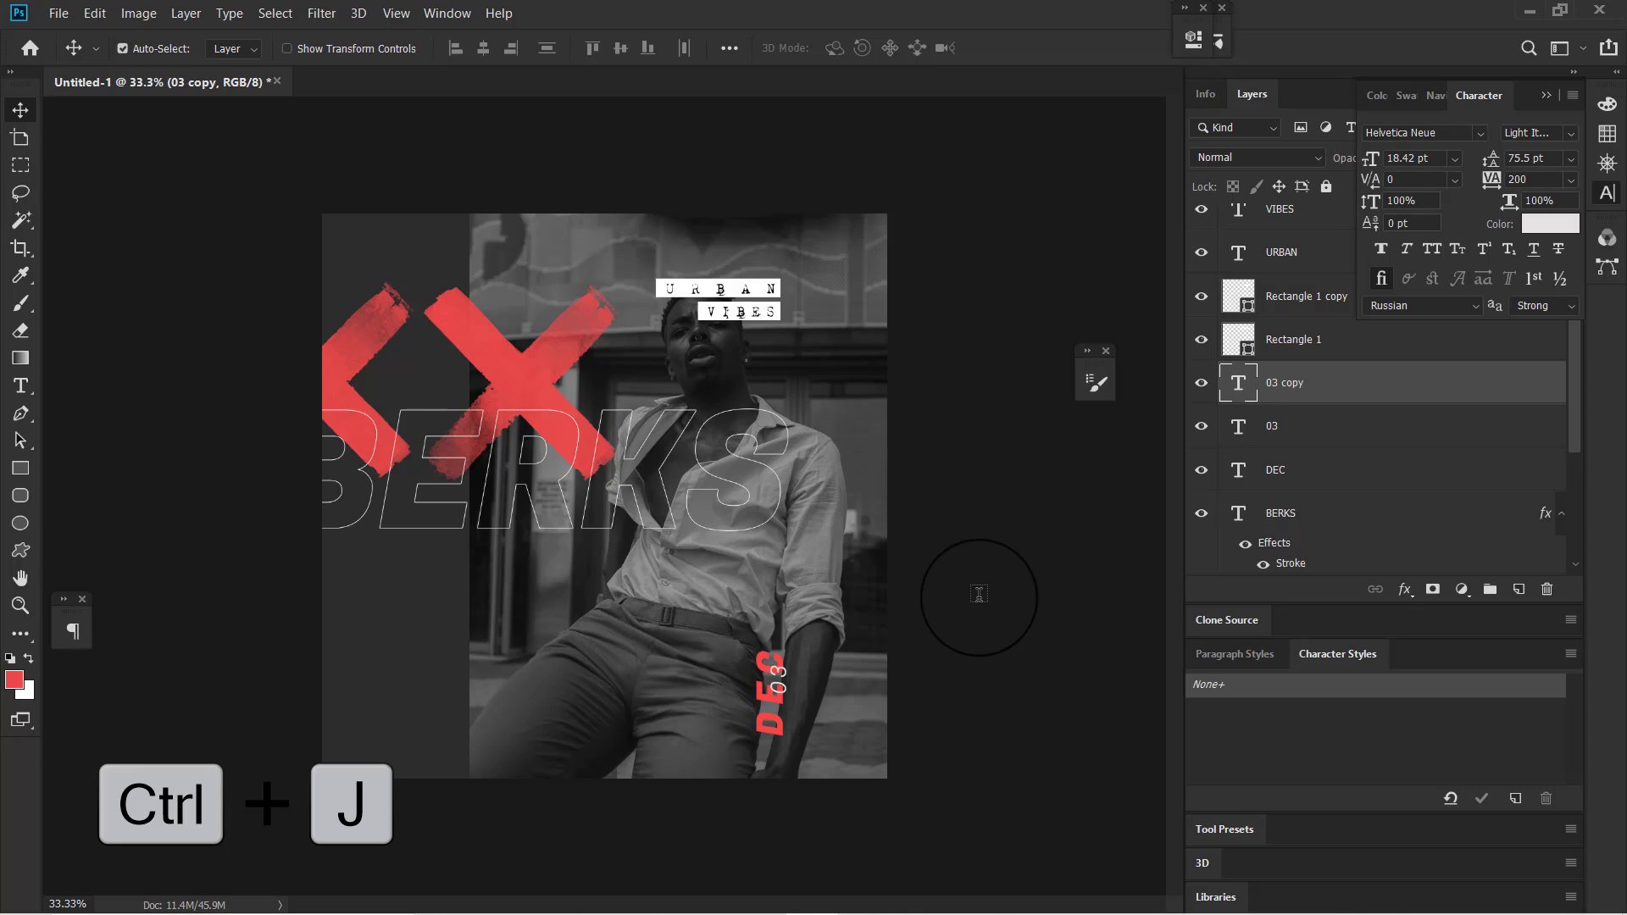
key(Right)
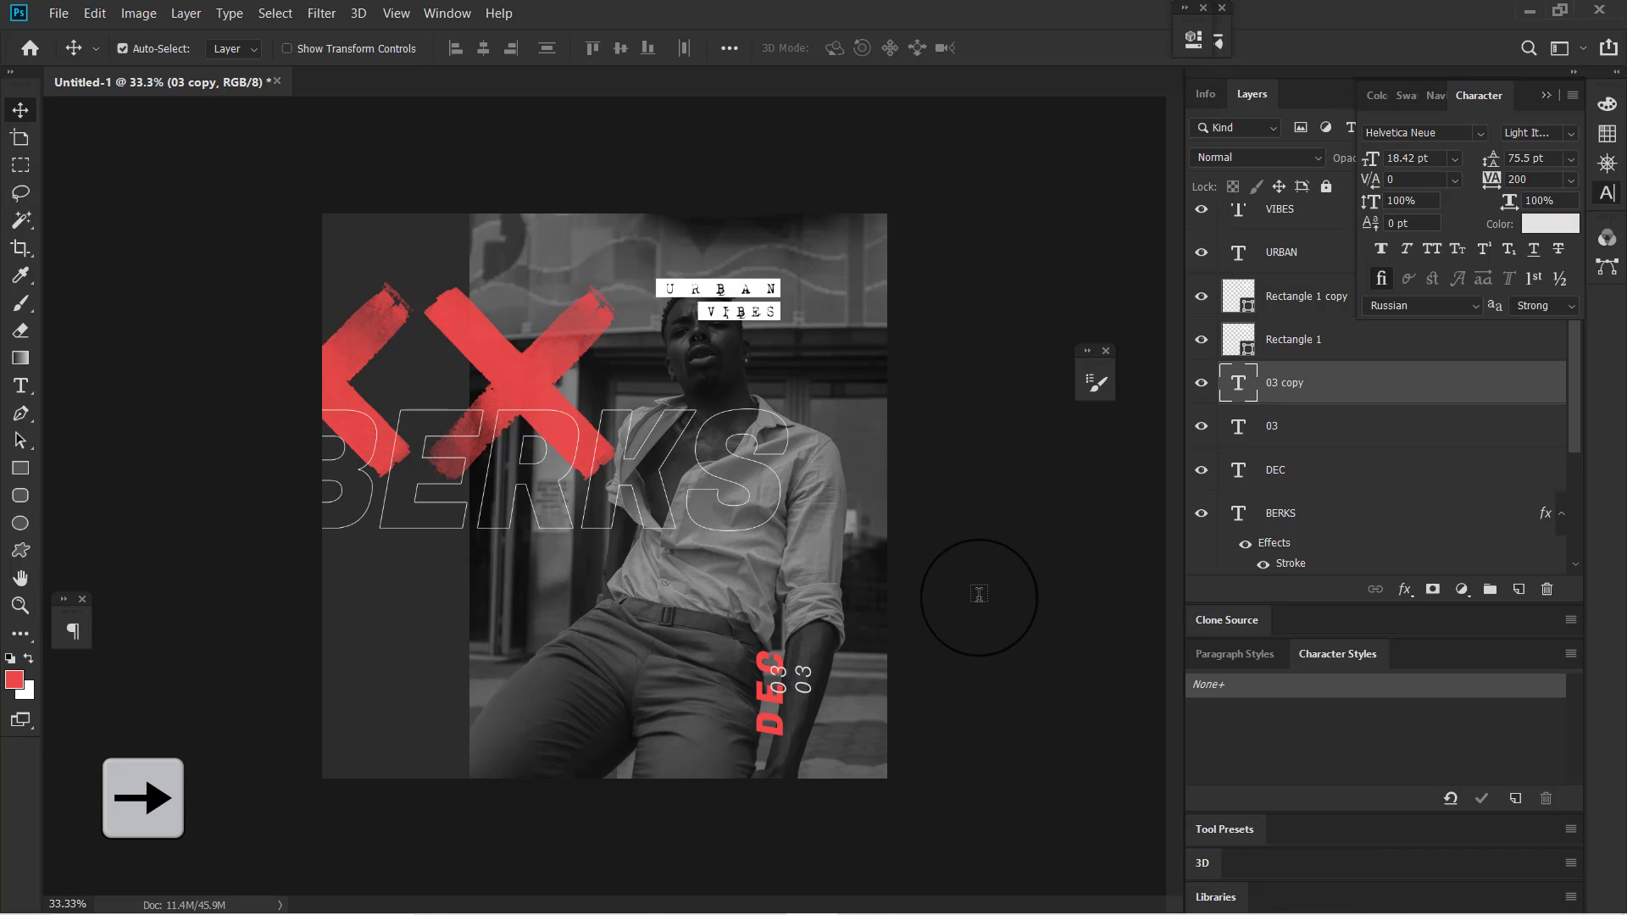
key(ctrl+j)
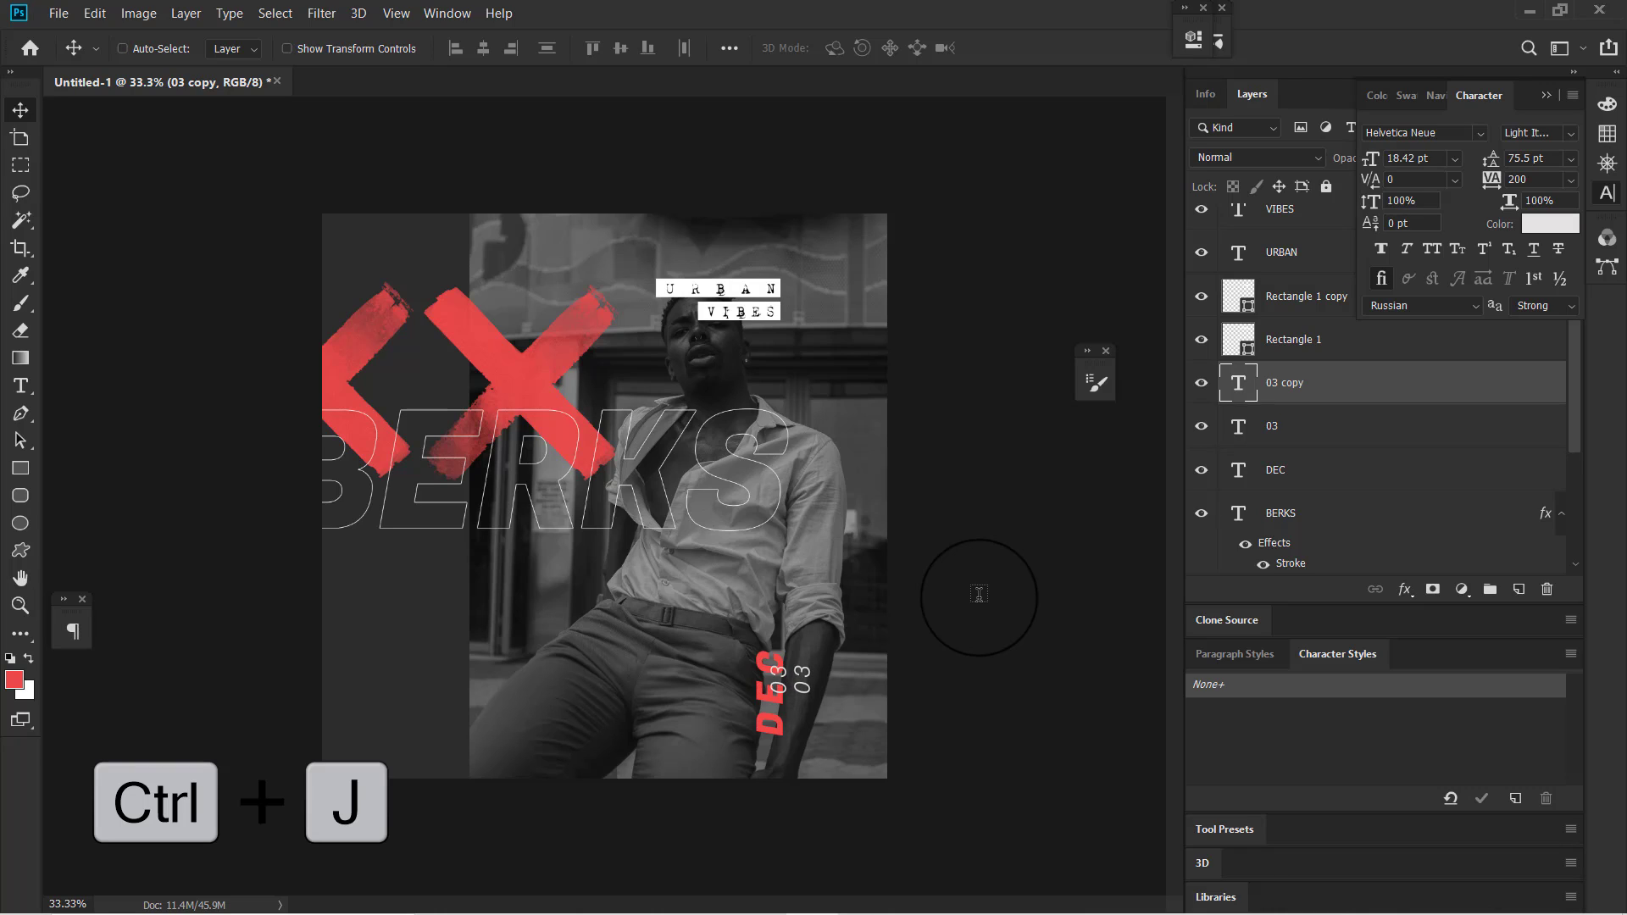
key(Right)
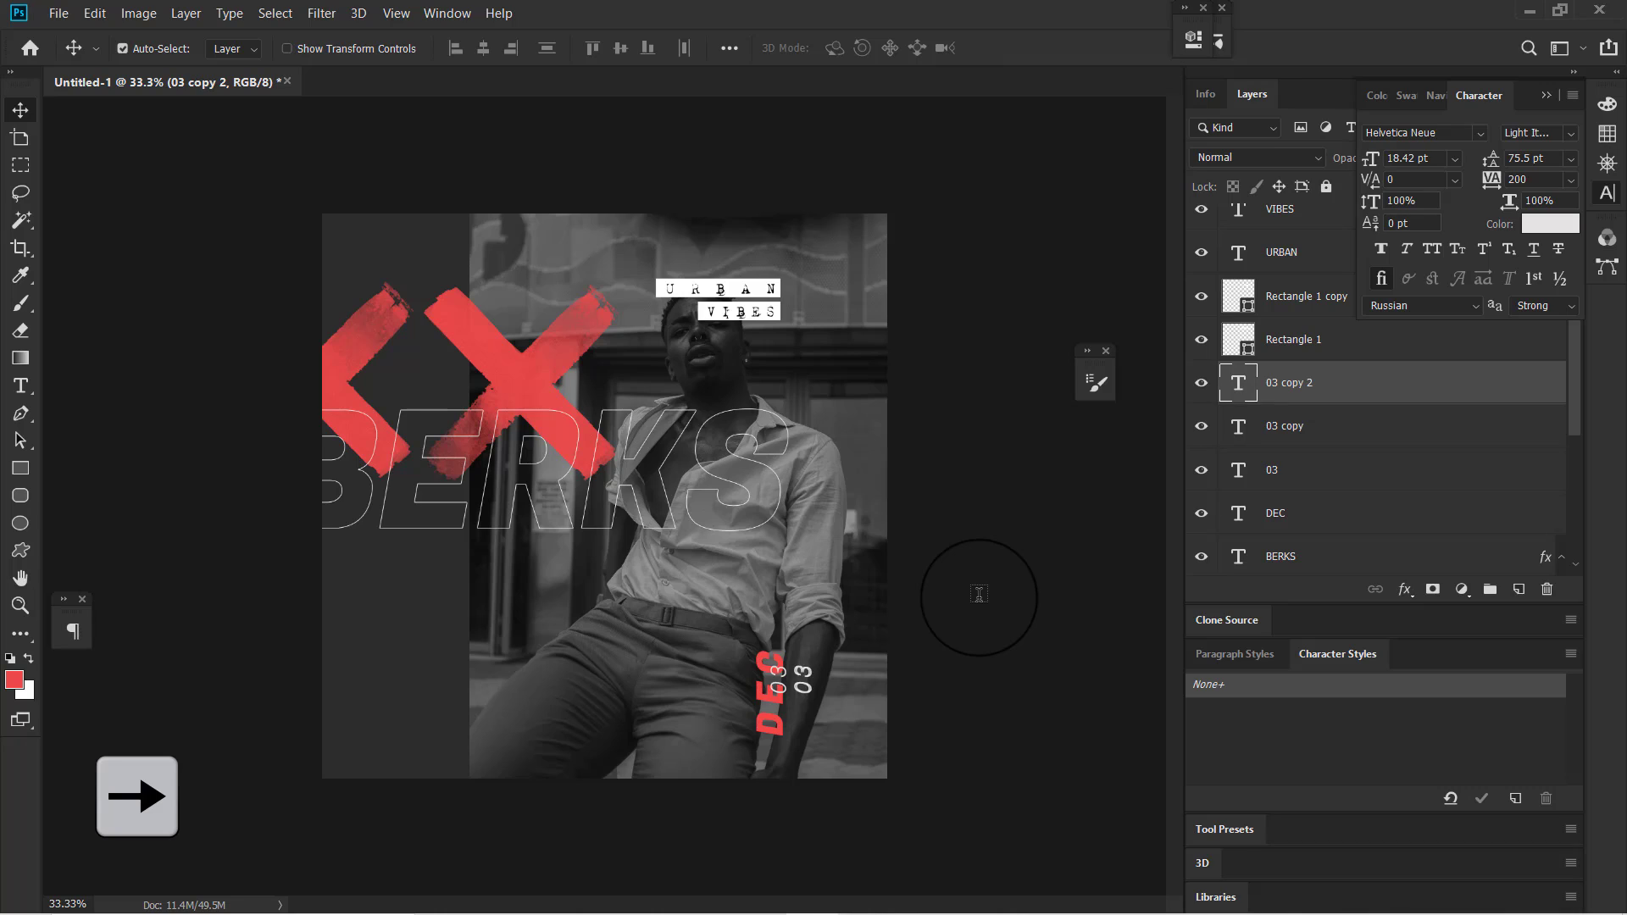
key(Right)
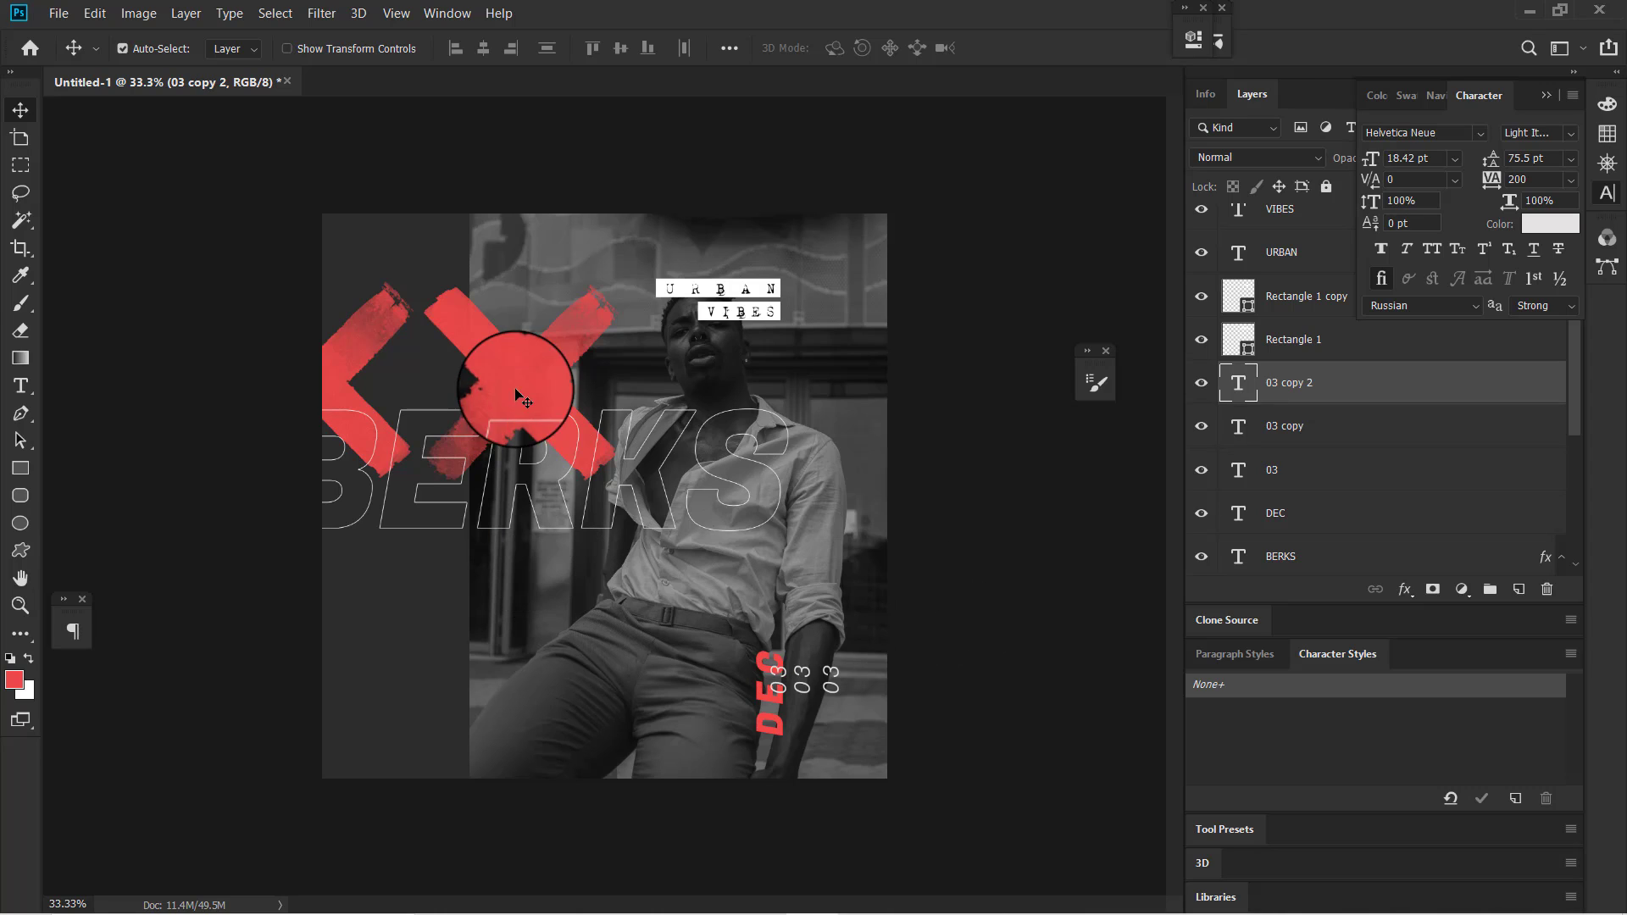
- Activate the Brush tool and add a new empty layer above the VIBES text layer
key(b)
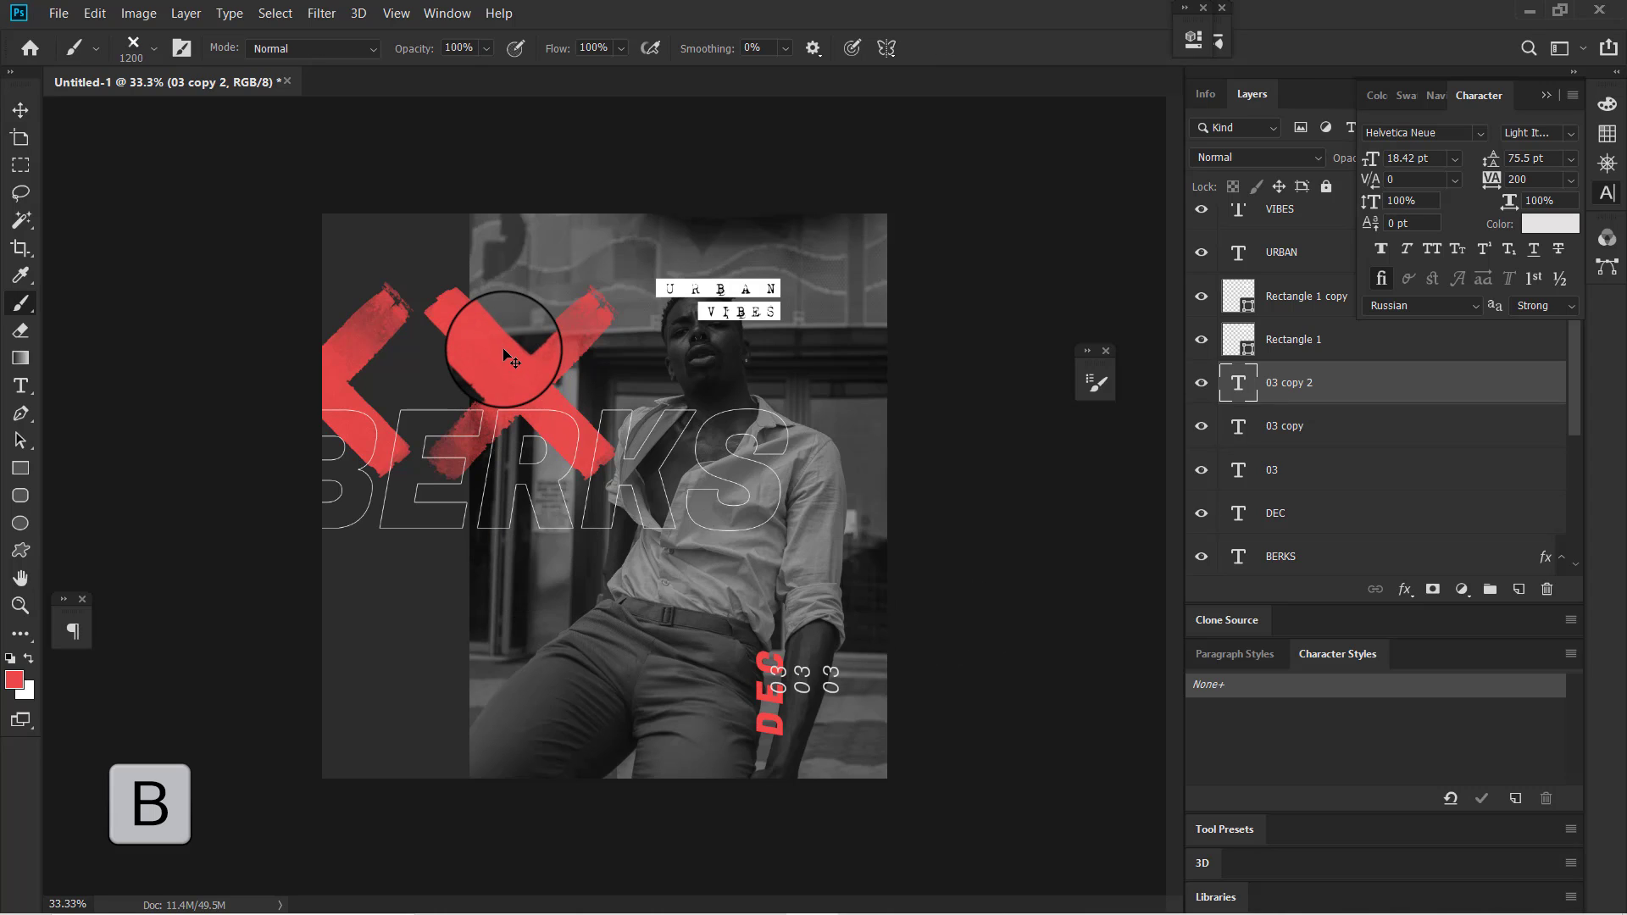
click(1296, 210)
click(1544, 81)
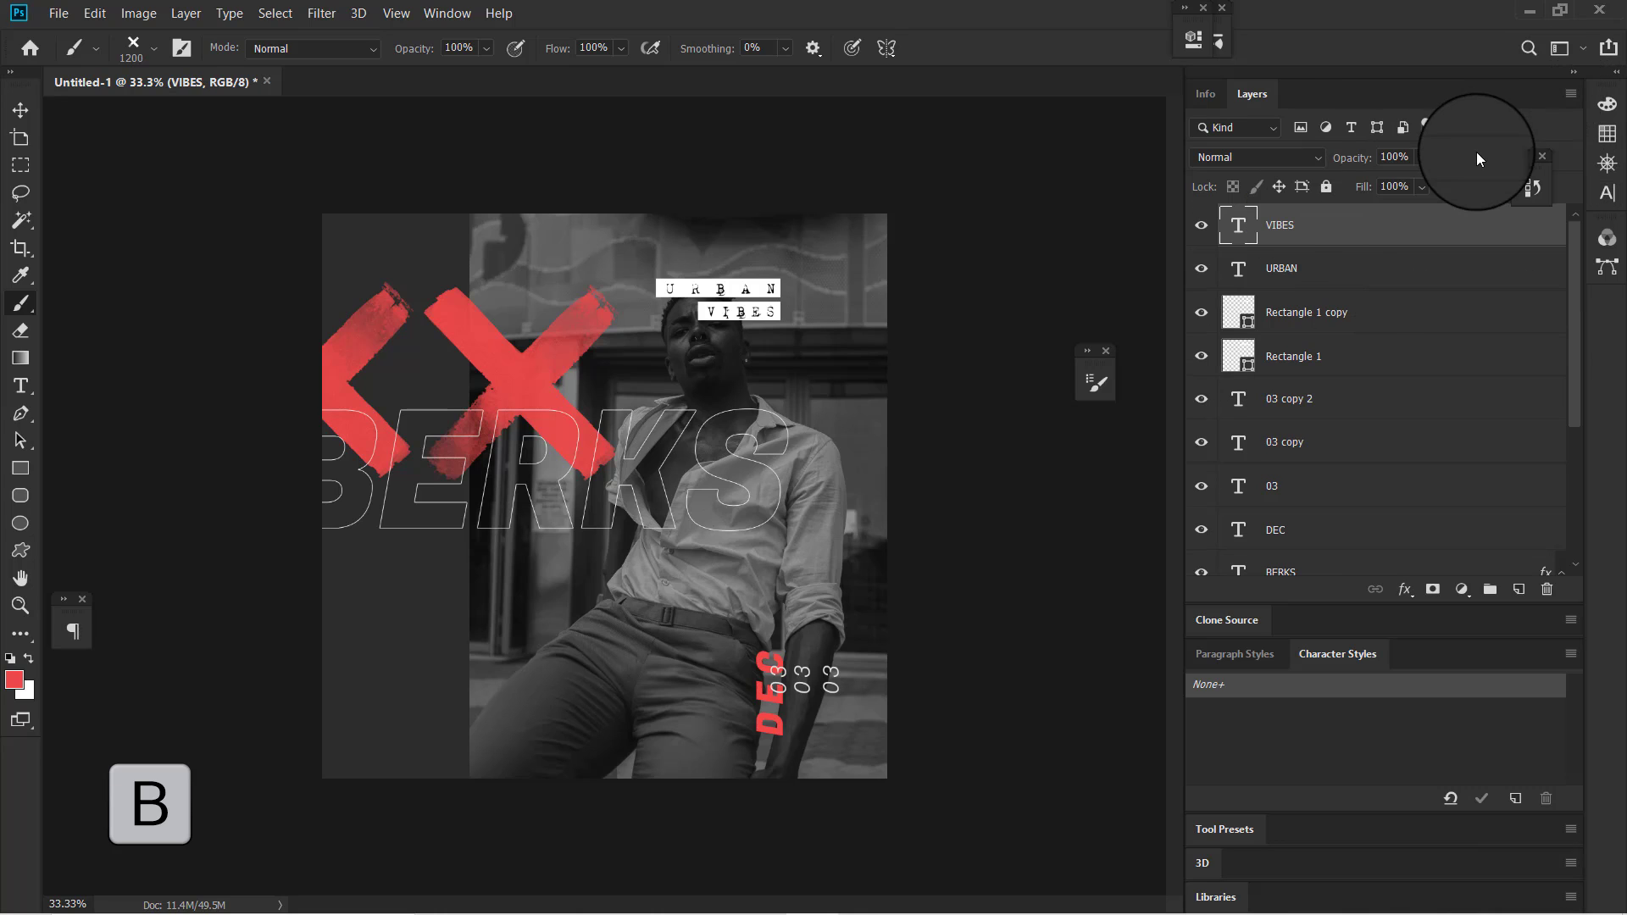
click(1518, 589)
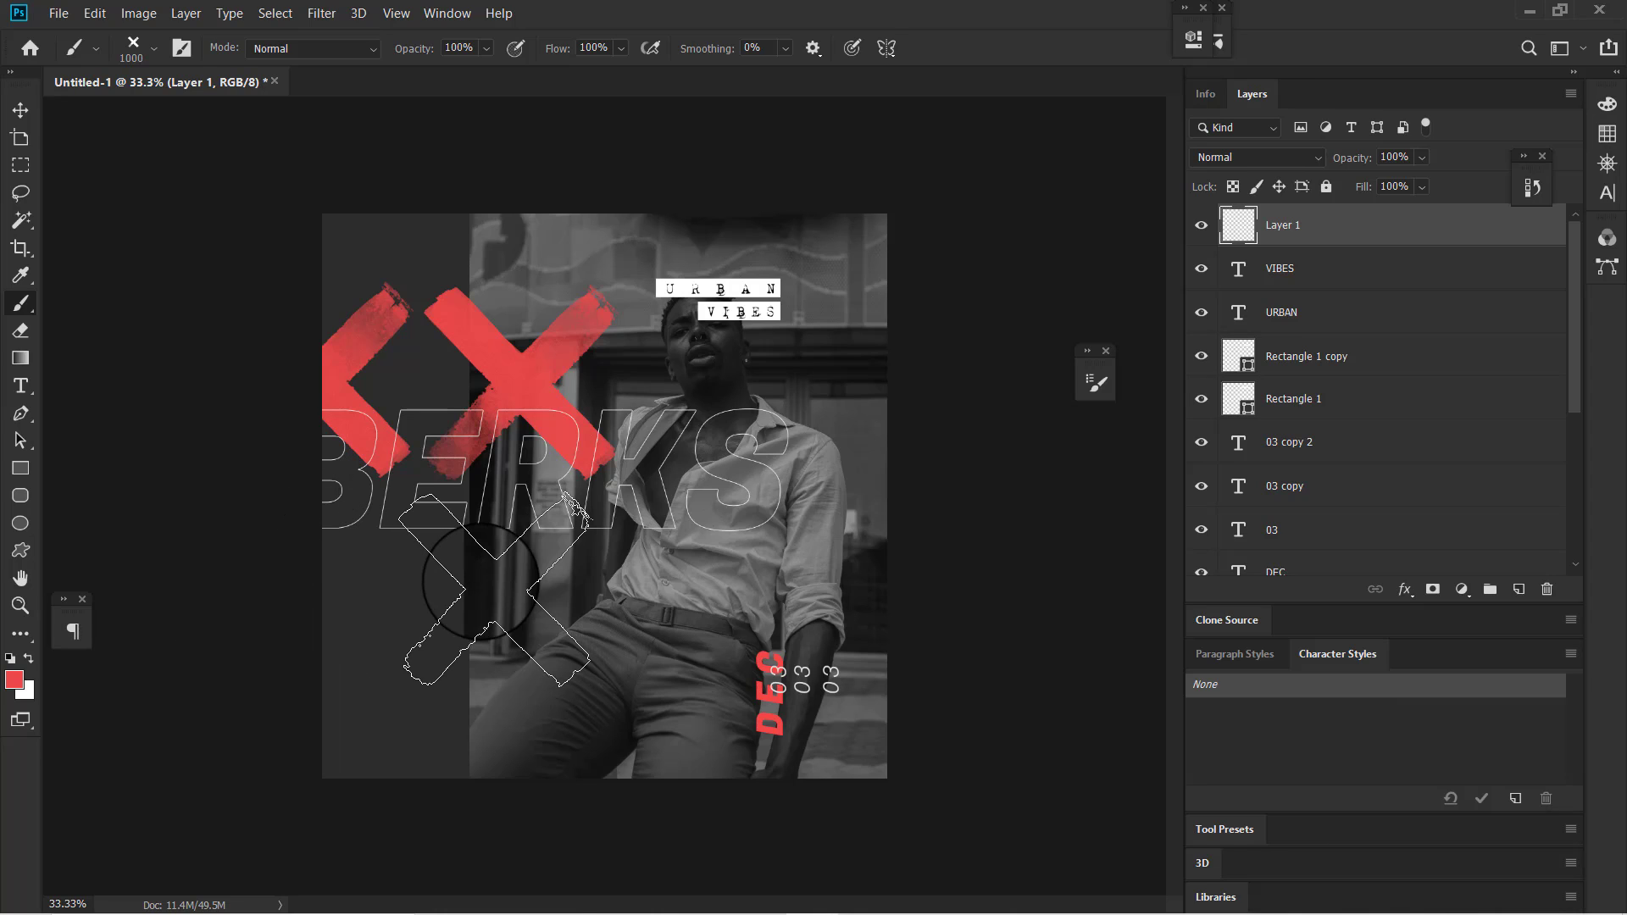
- Reduce the cross brush to size 100 and stamp a row of three small red crosses below BERKS, starting on the dark strip
key(bracketleft)
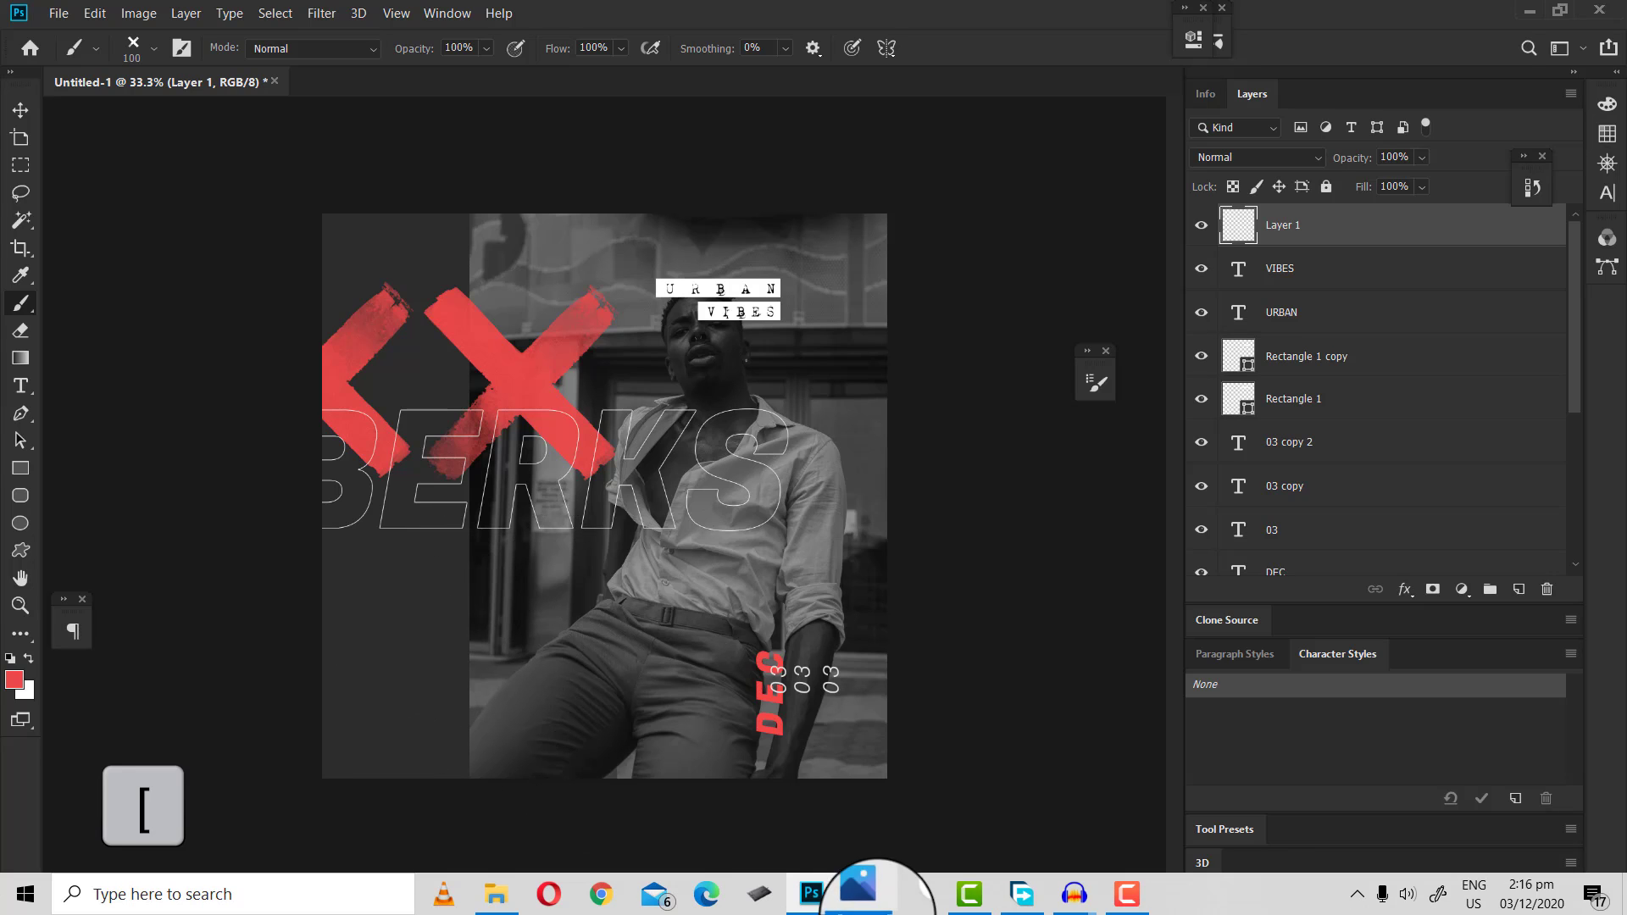
click(864, 894)
click(865, 894)
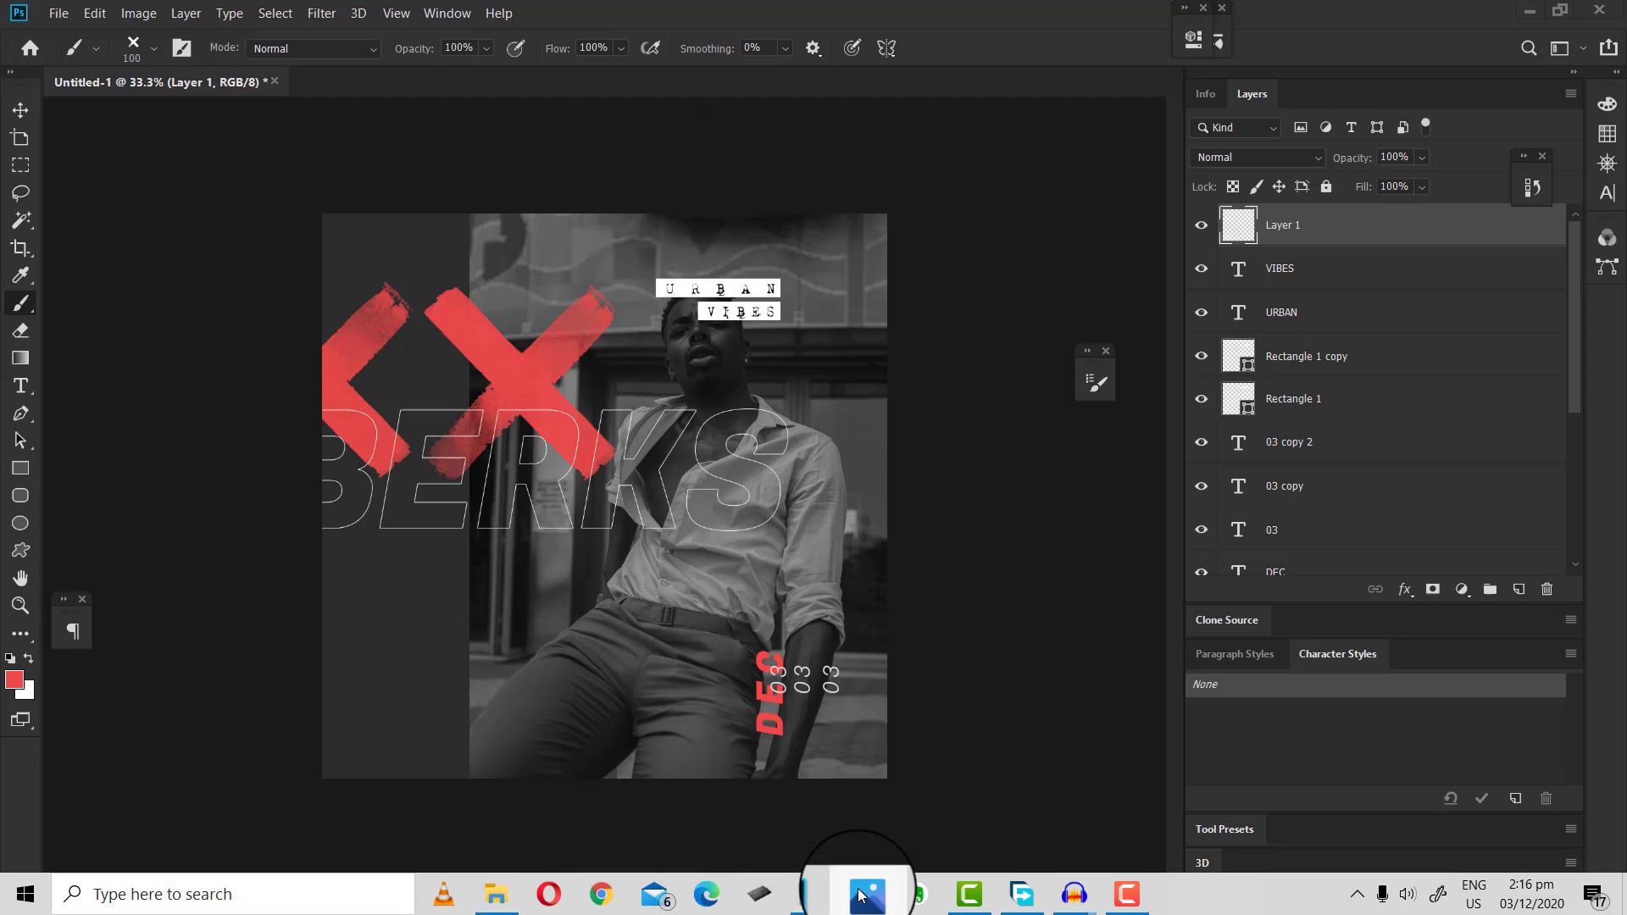
click(437, 668)
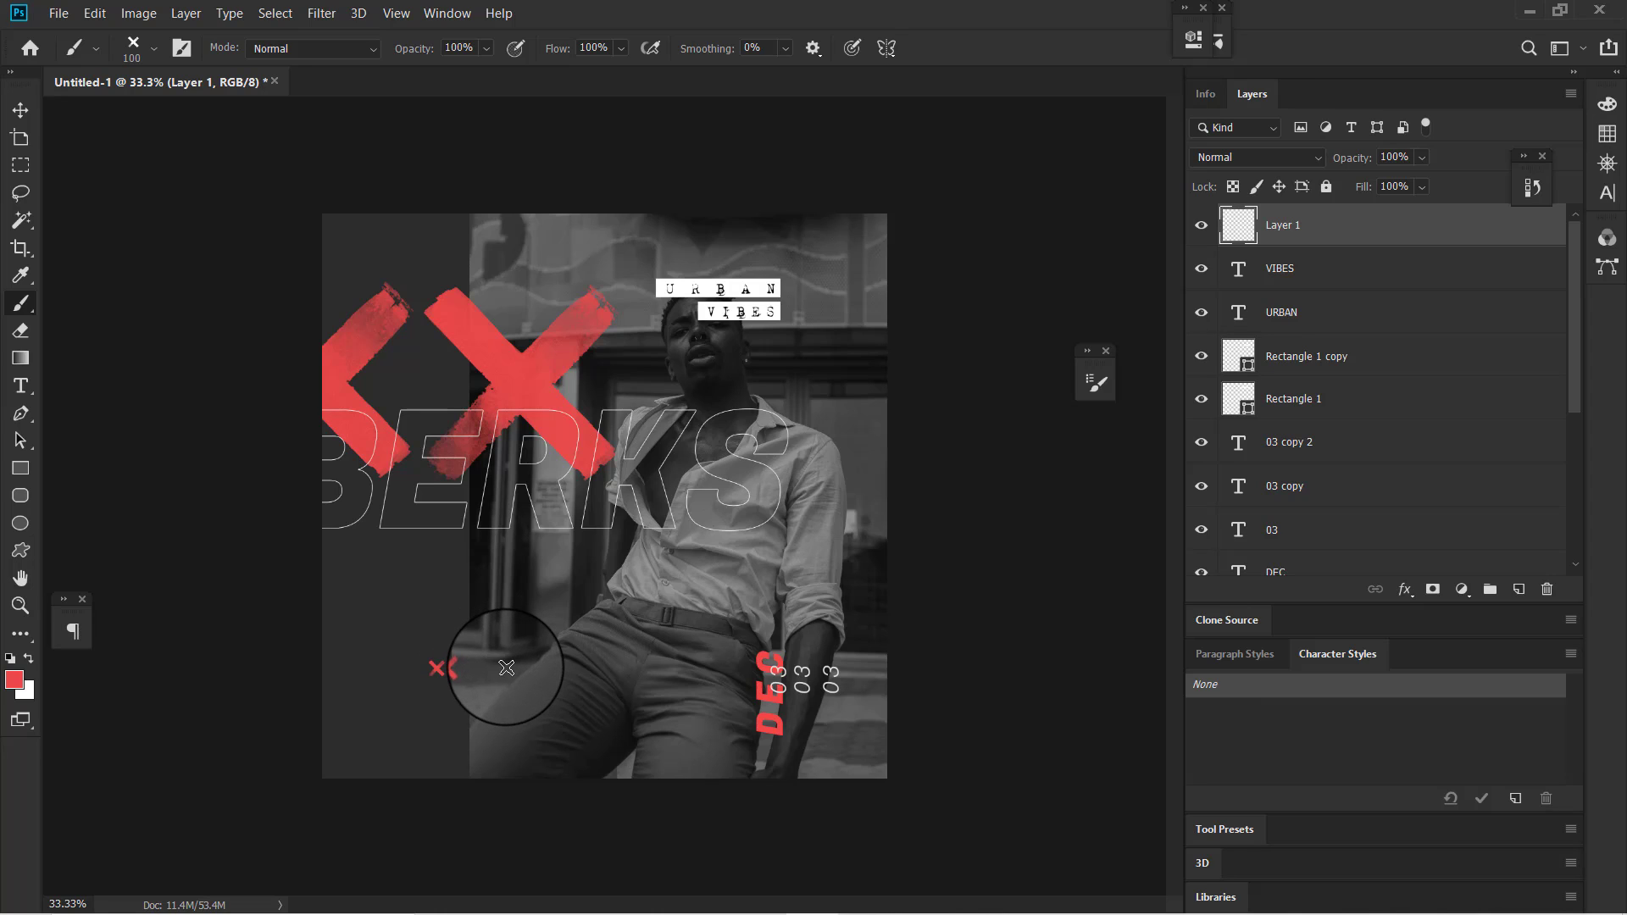
click(497, 667)
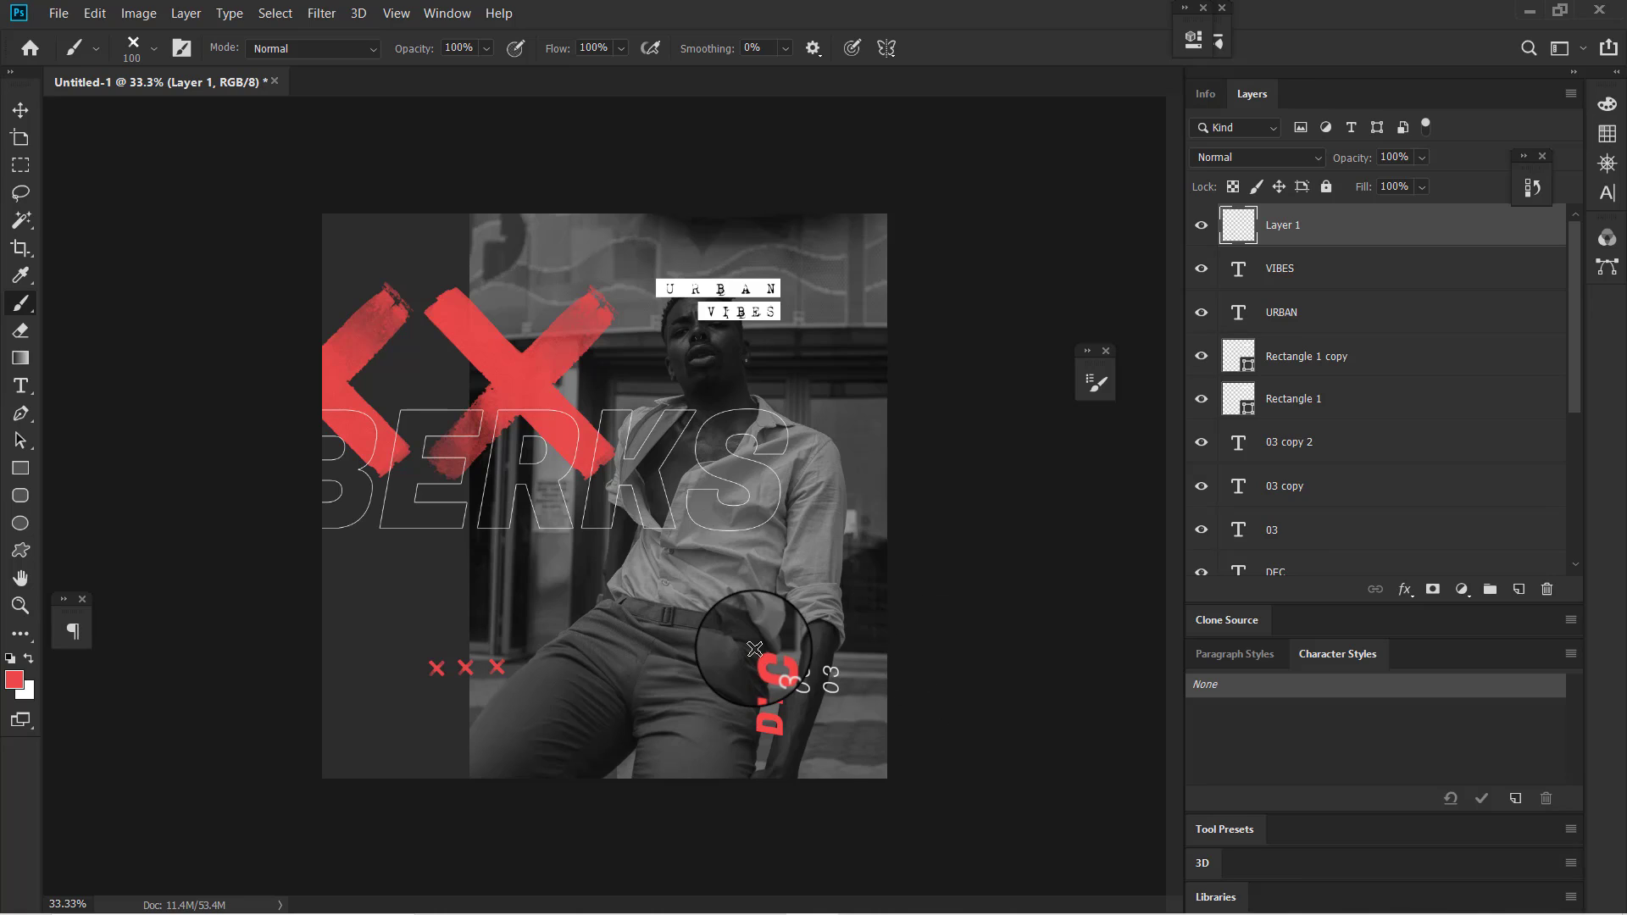
- Duplicate the row of small red crosses, stagger the copy just beneath it, and shift both rows slightly lower together
key(ctrl+j)
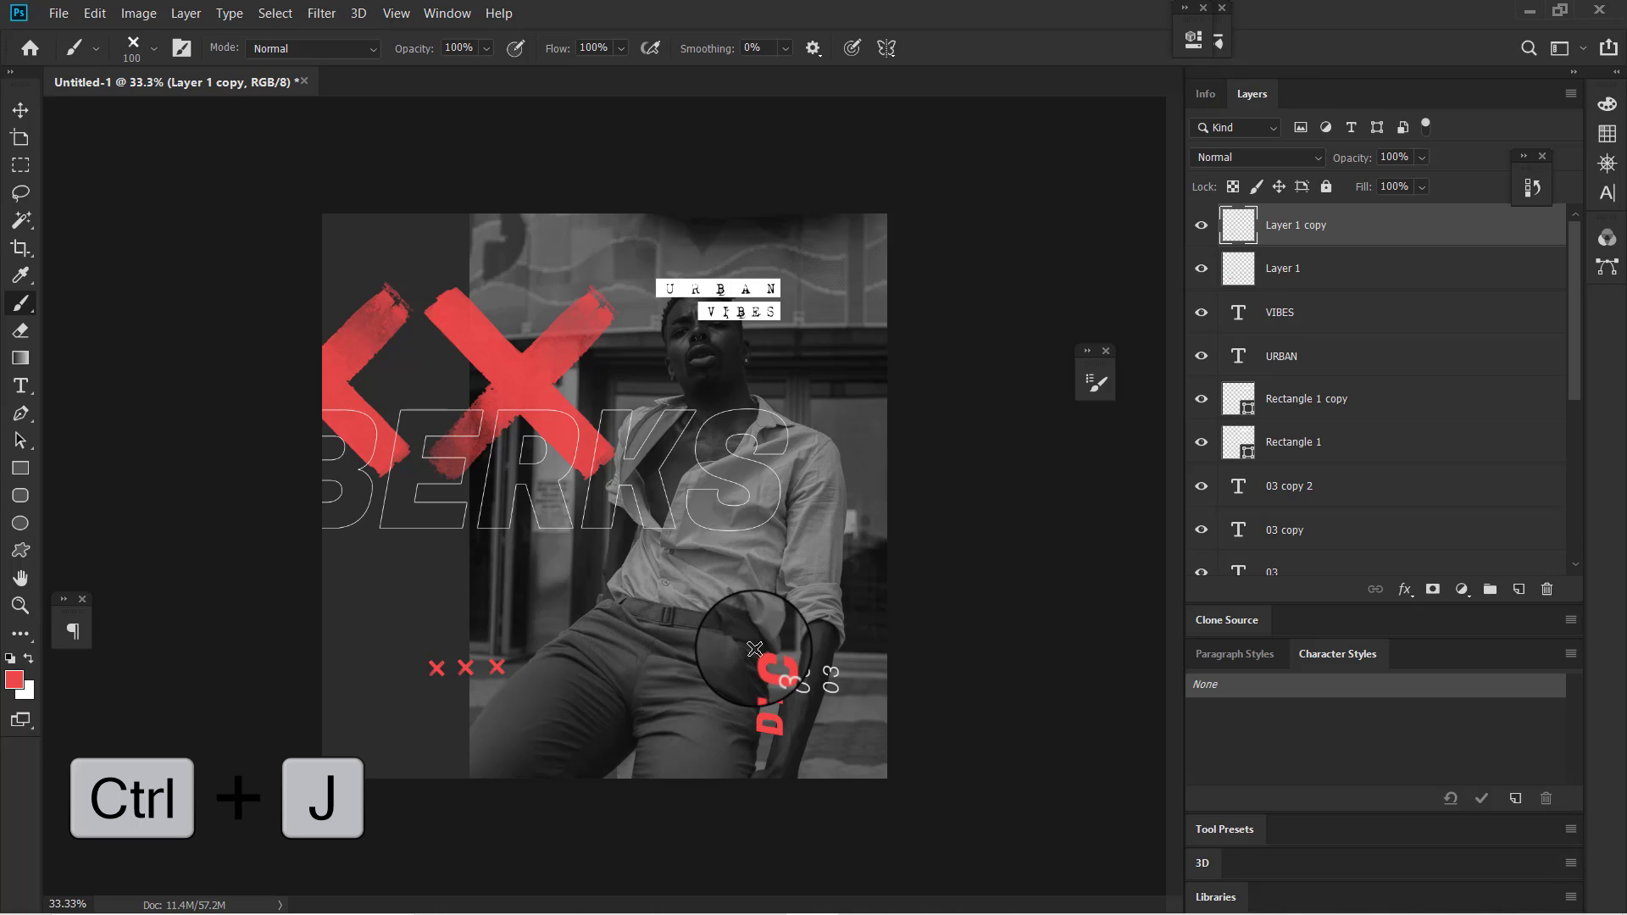
key(v)
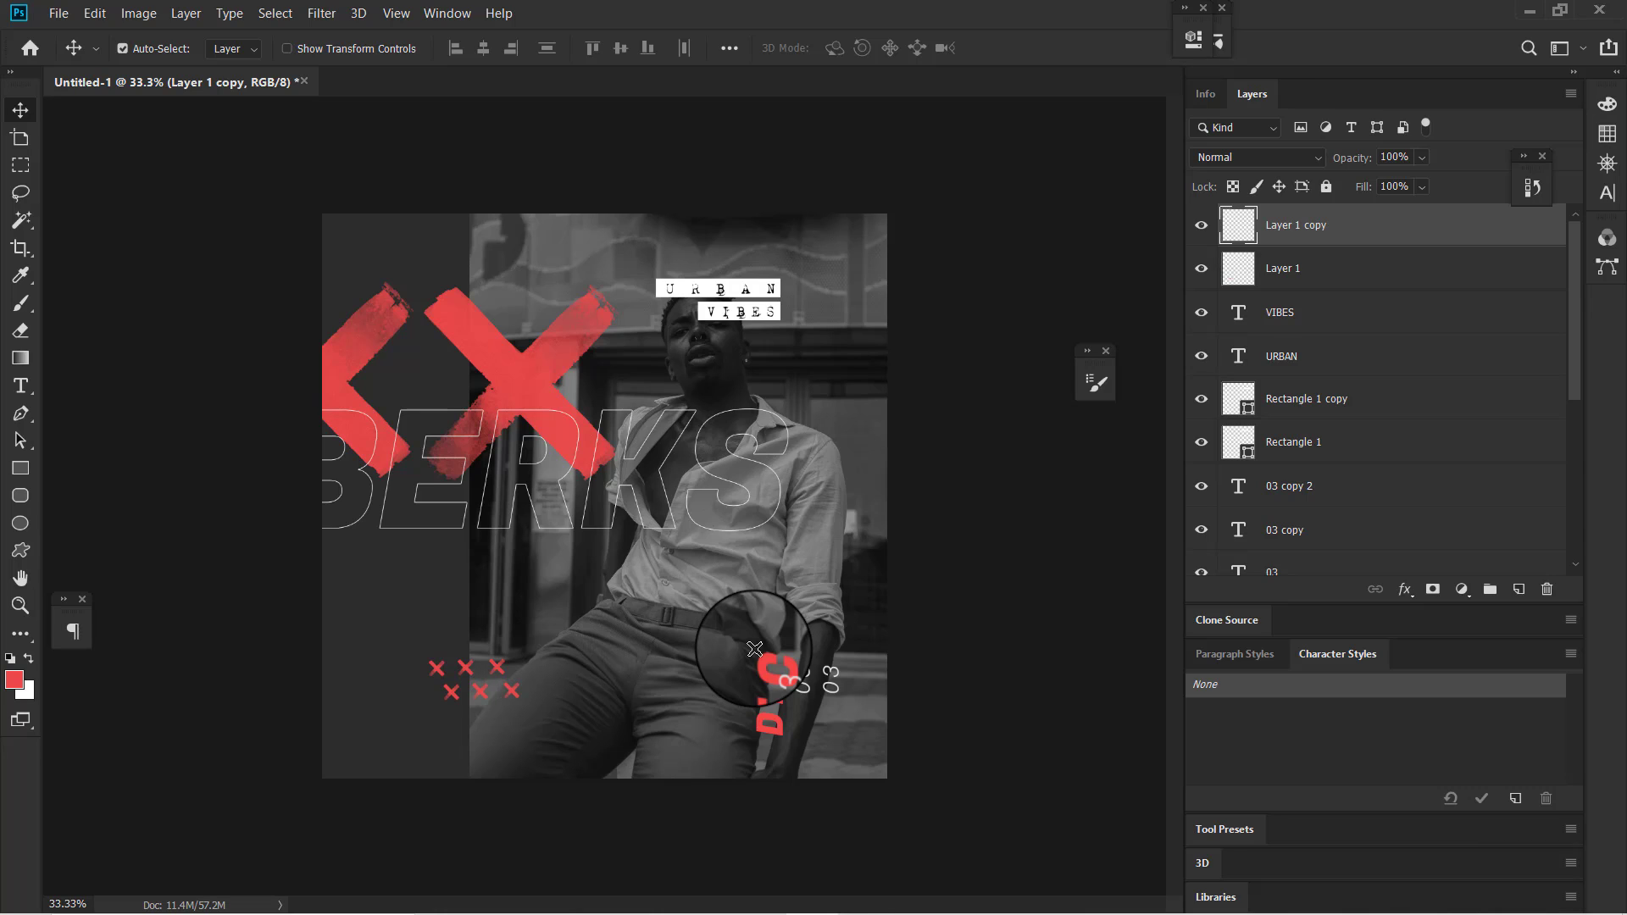
click(1304, 269)
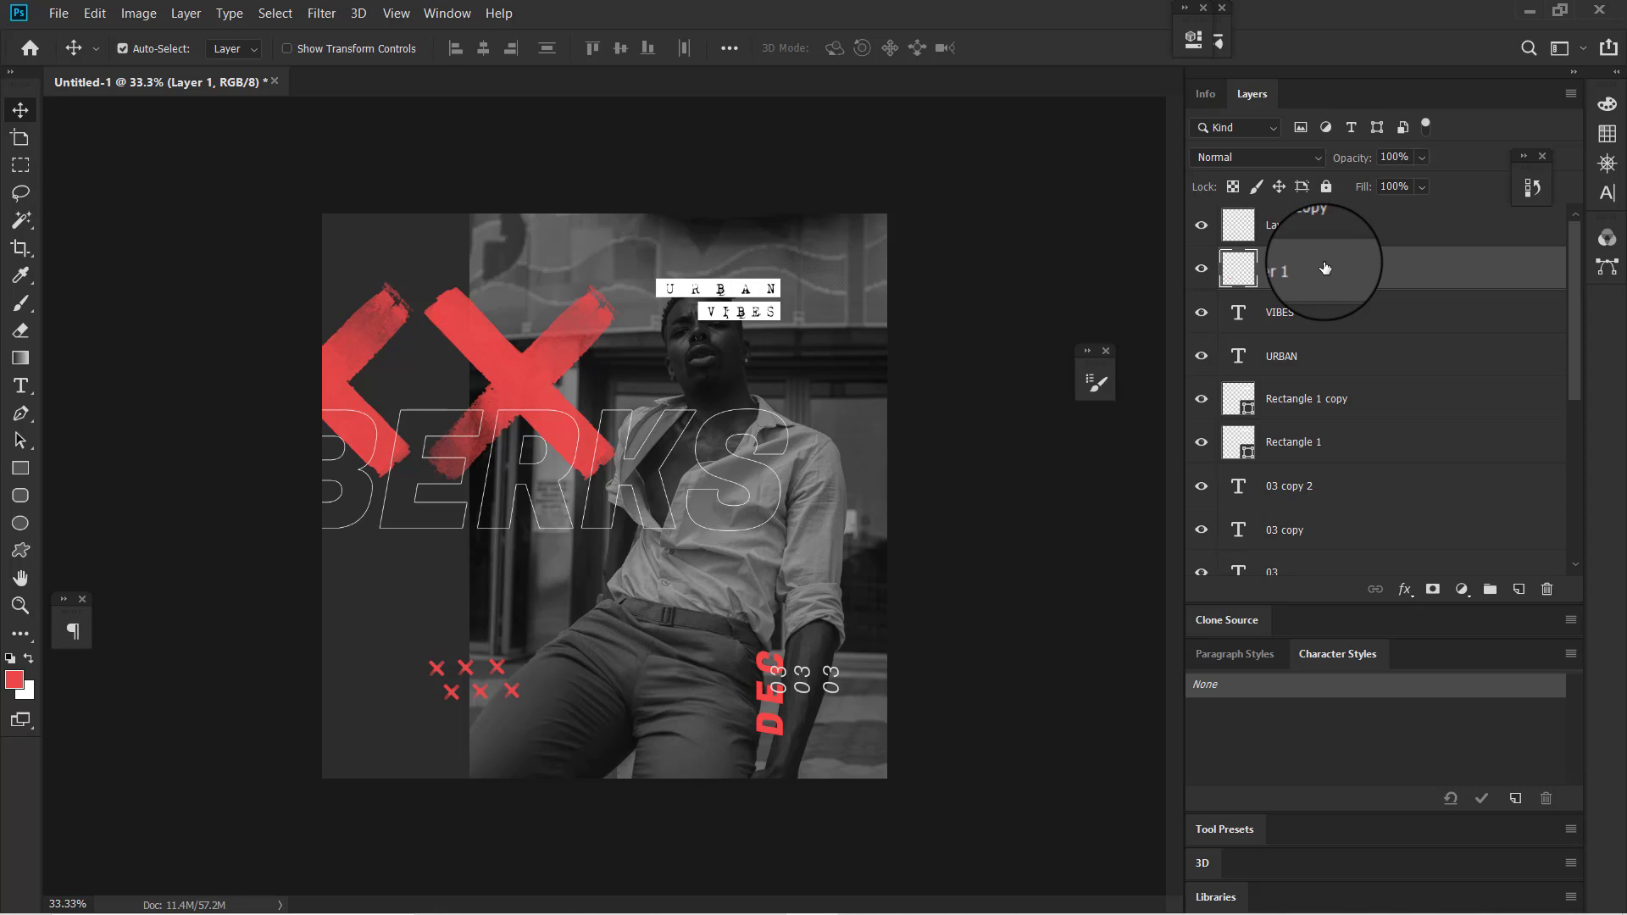
key(ctrl)
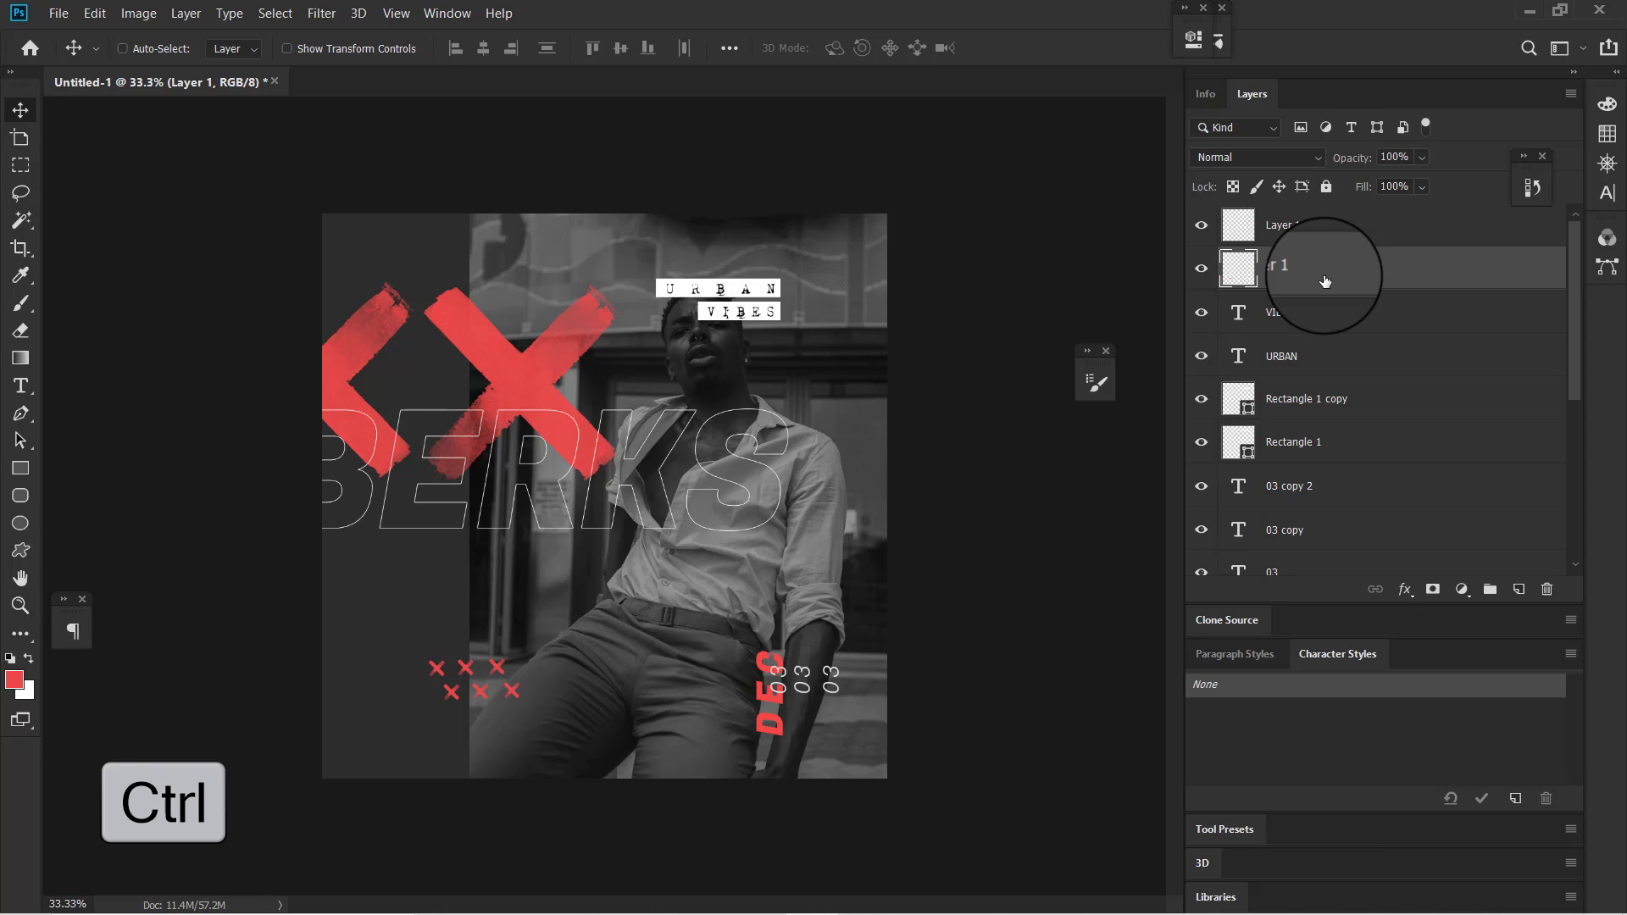
ctrl+click(1333, 235)
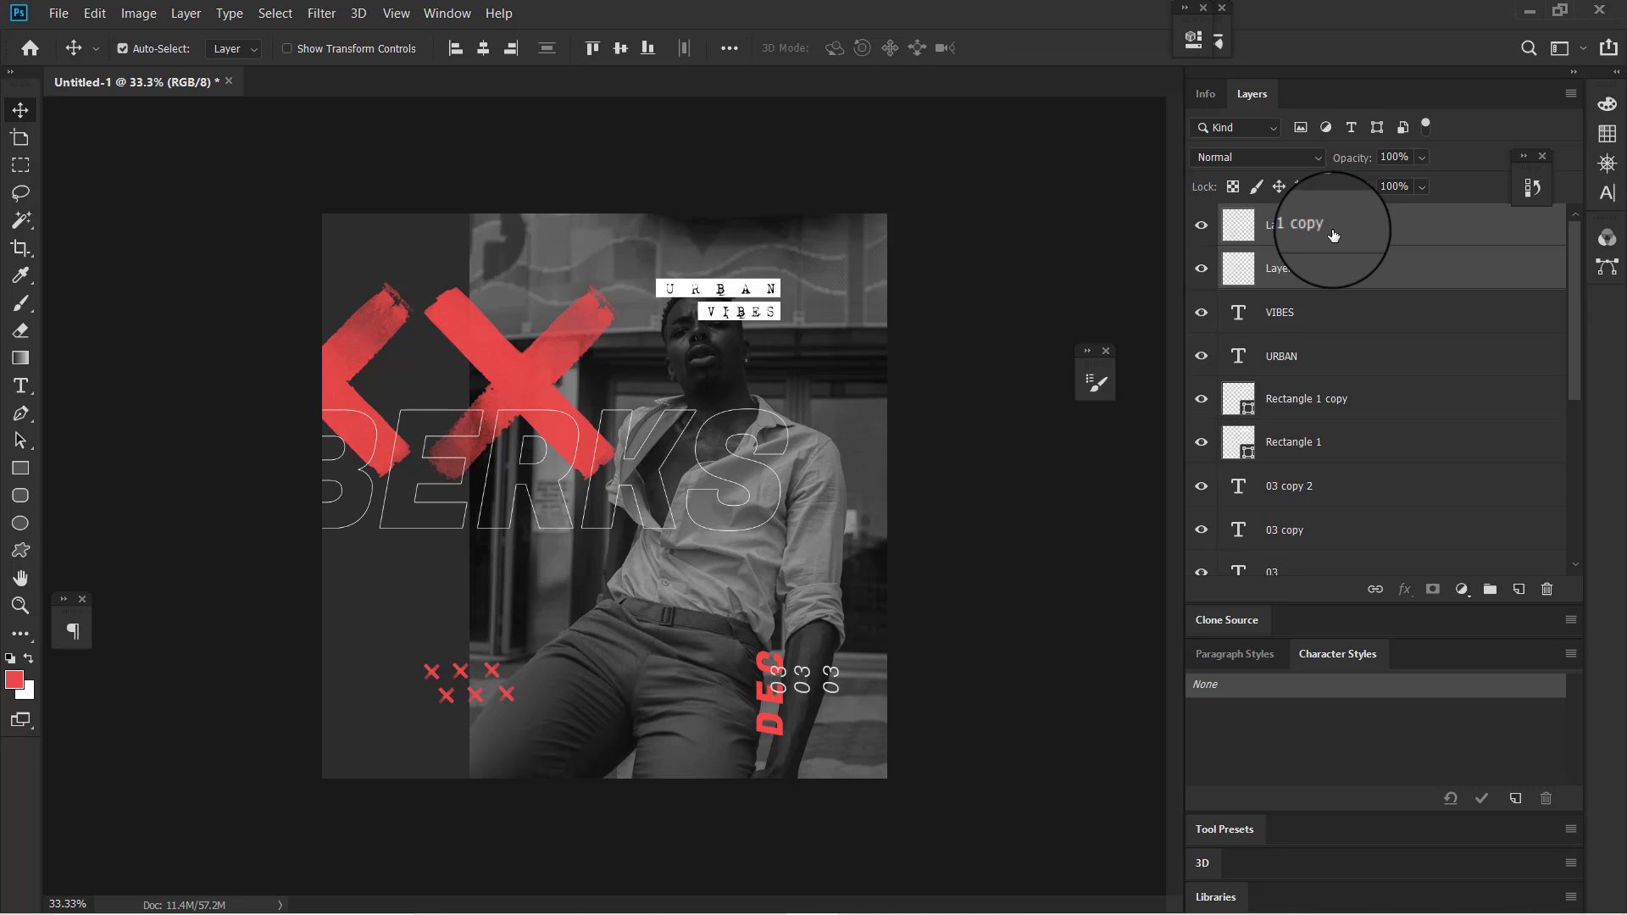
key(Down)
key(Down)
key(Down)
key(Down)
key(Down)
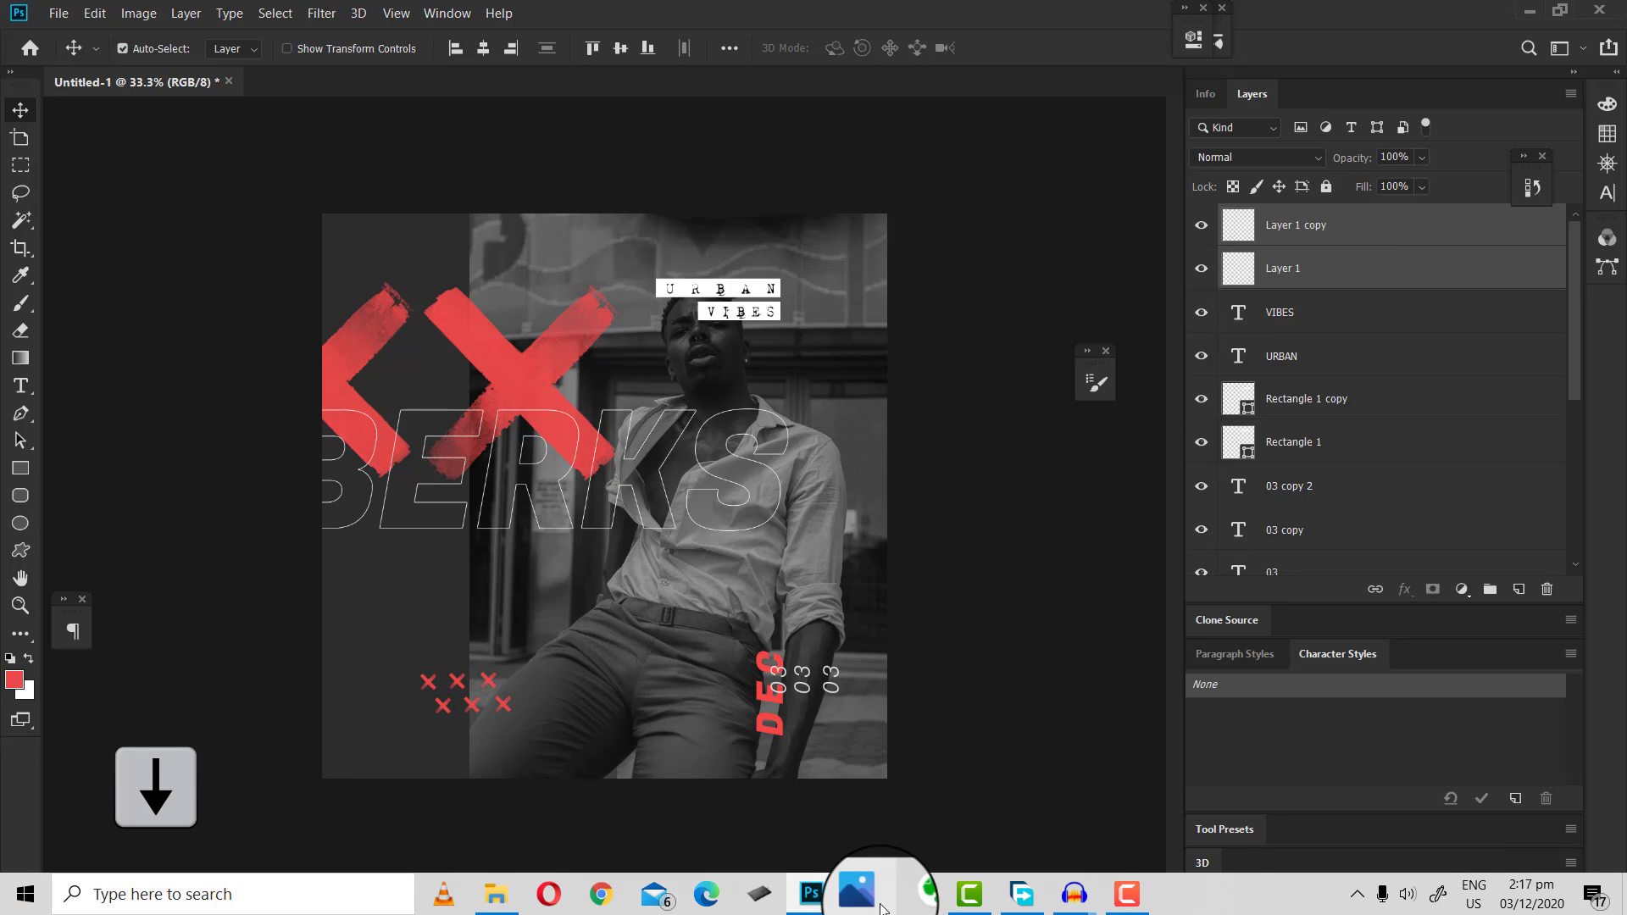
- Check the reference image and move the DEC text slightly upward beside the row of 03 texts
click(879, 905)
click(858, 894)
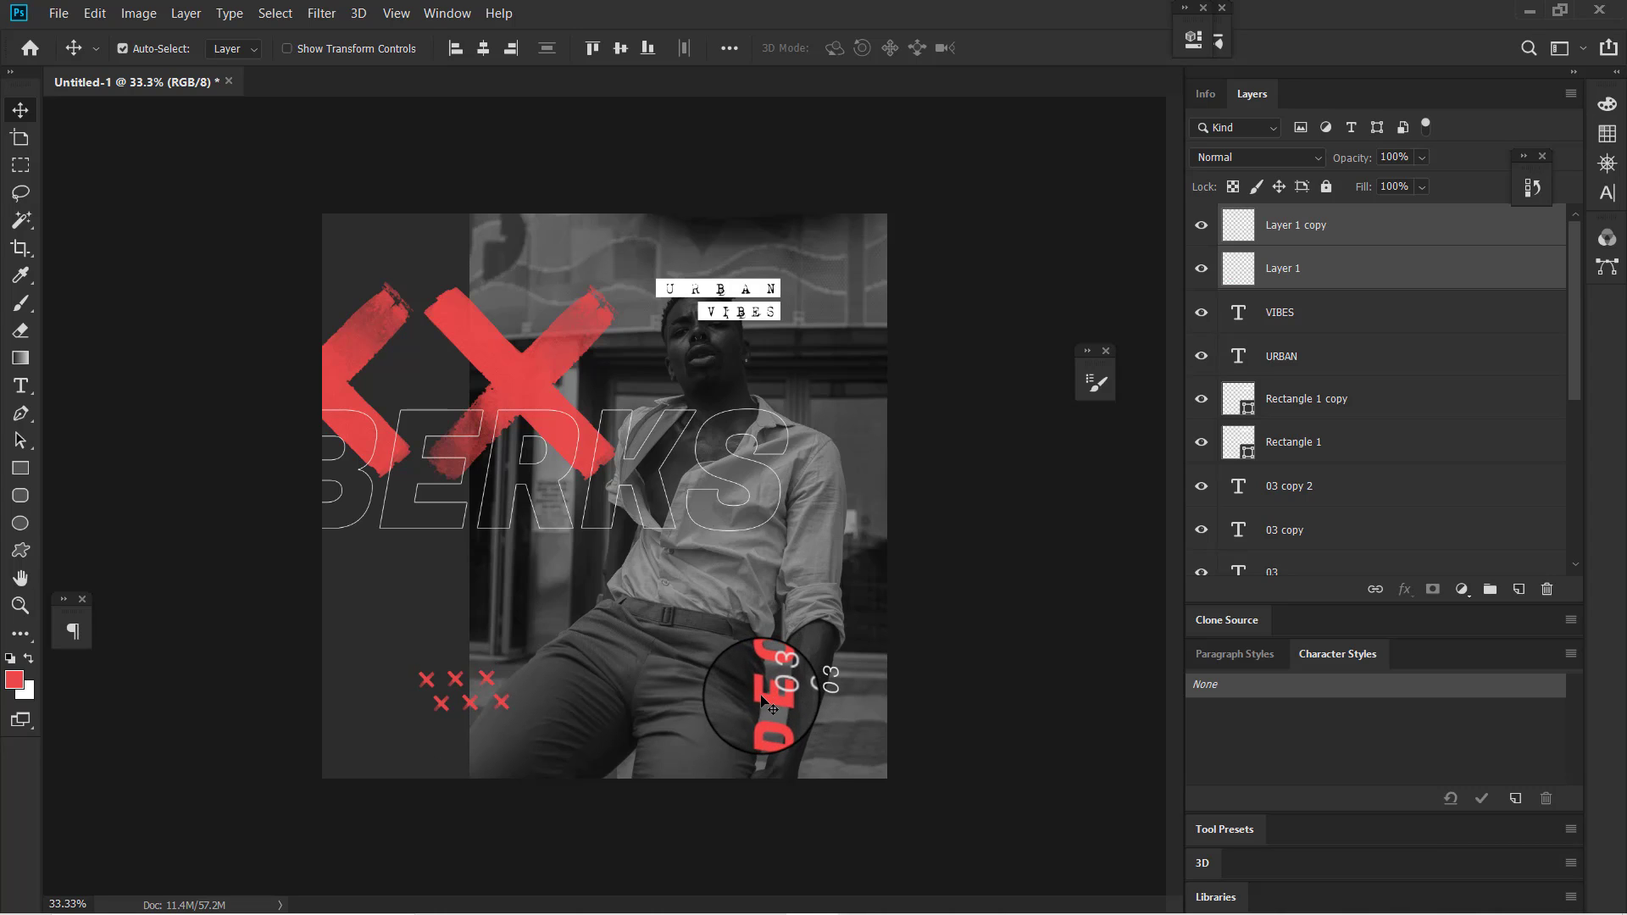
drag(765, 700, 758, 675)
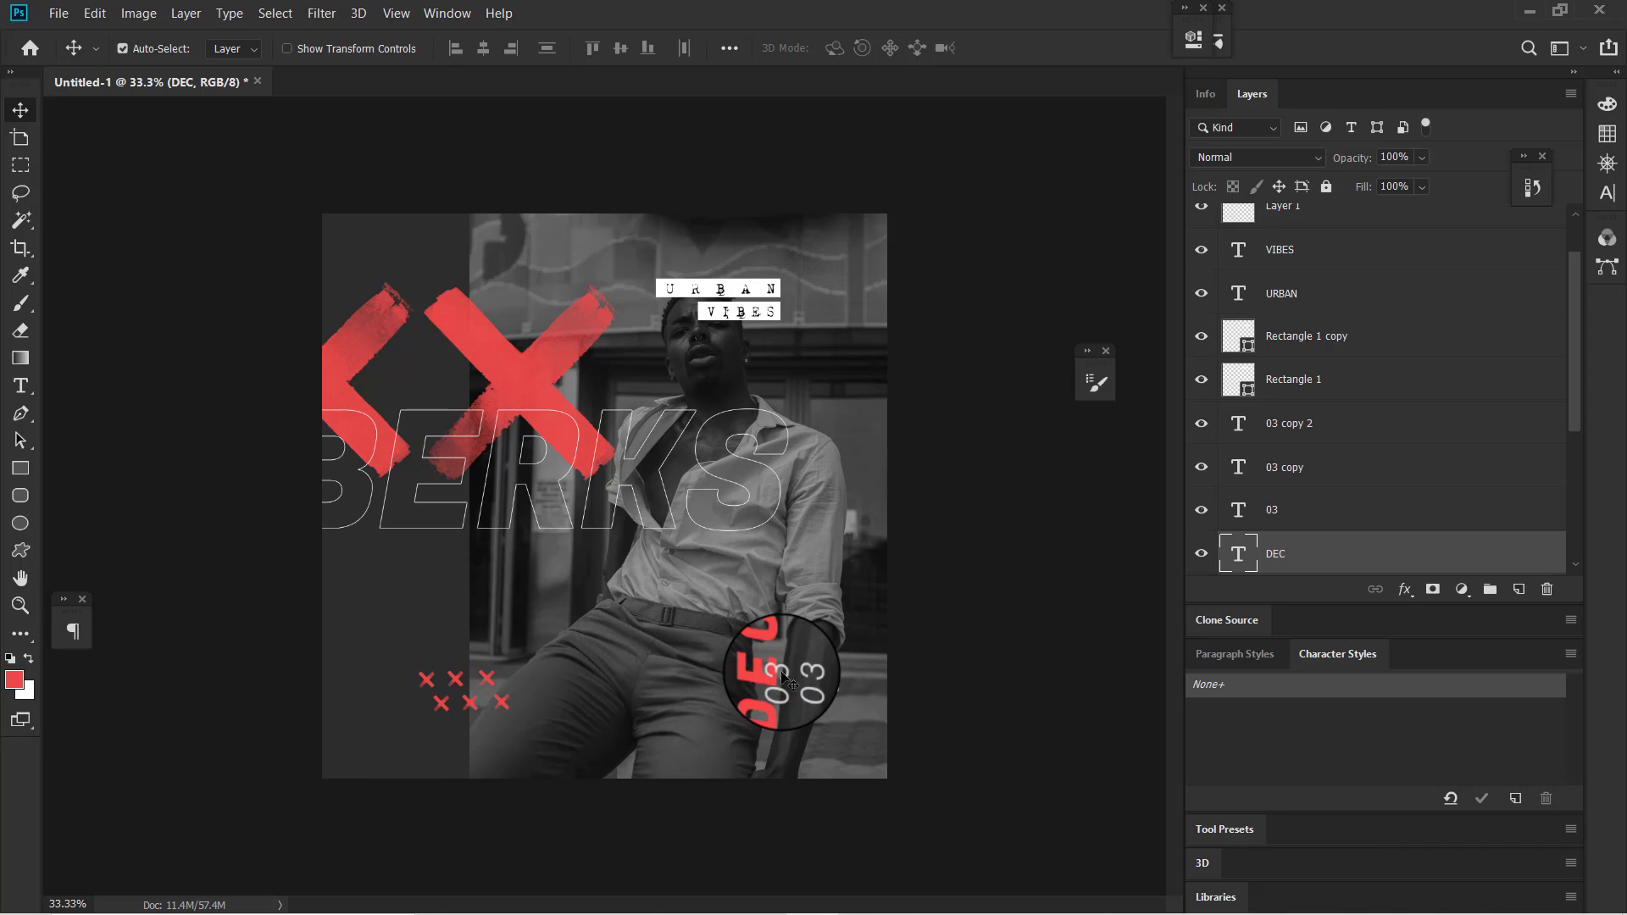
- Compare with the reference, scale the DEC and three 03 texts together to 136.95%, and move the group toward the poster's right edge
mouse_move(1016, 898)
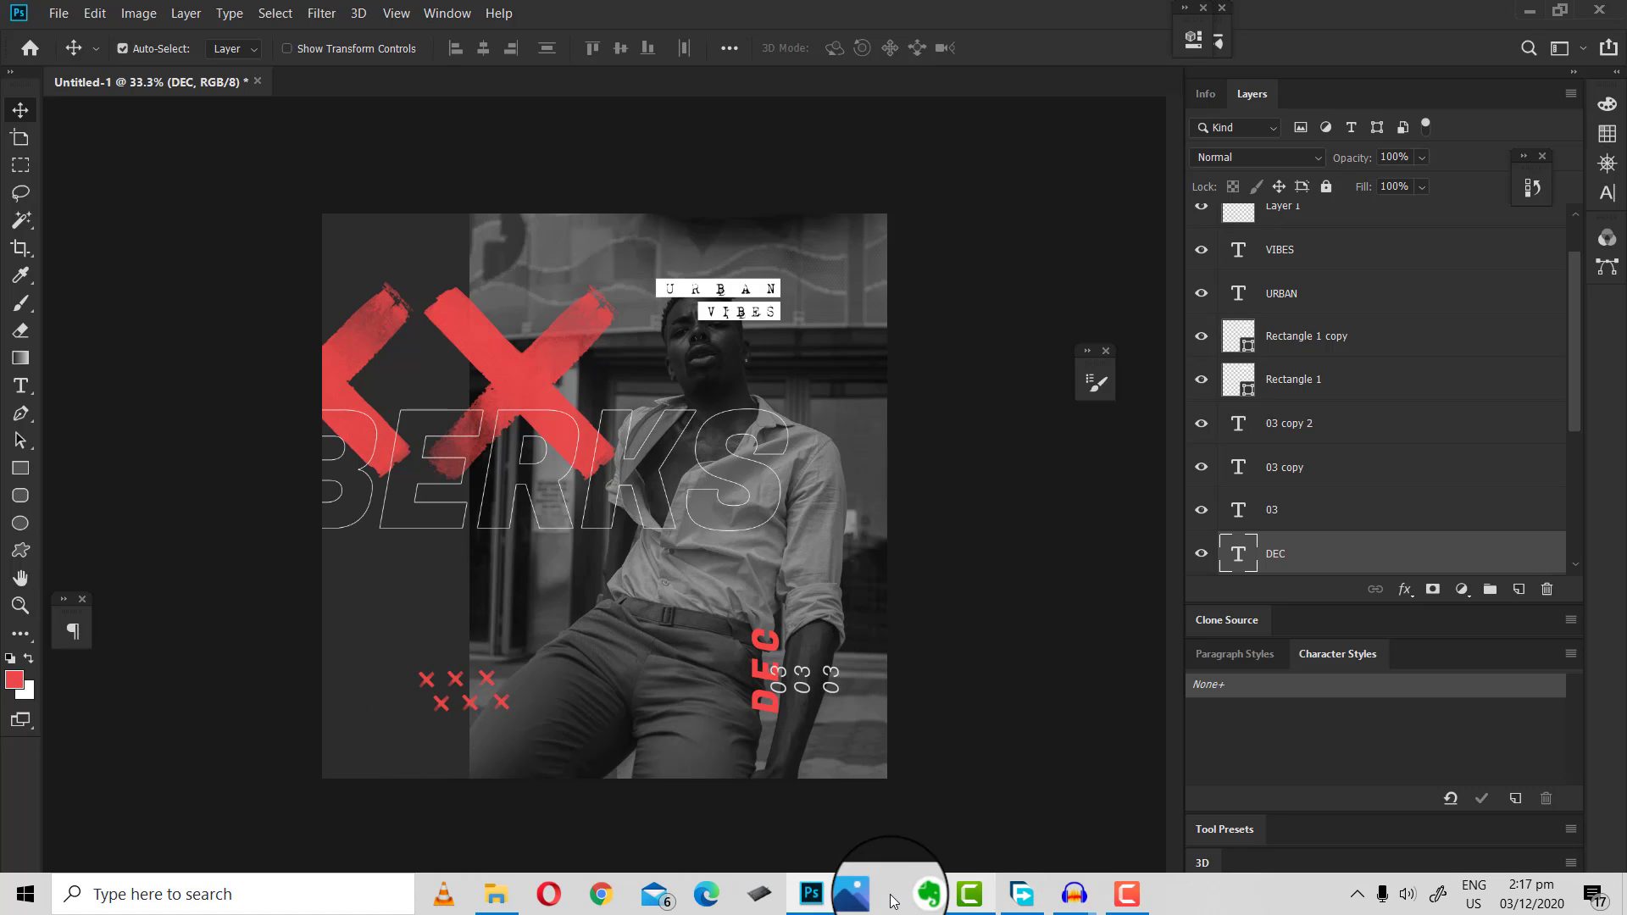
click(888, 900)
click(888, 900)
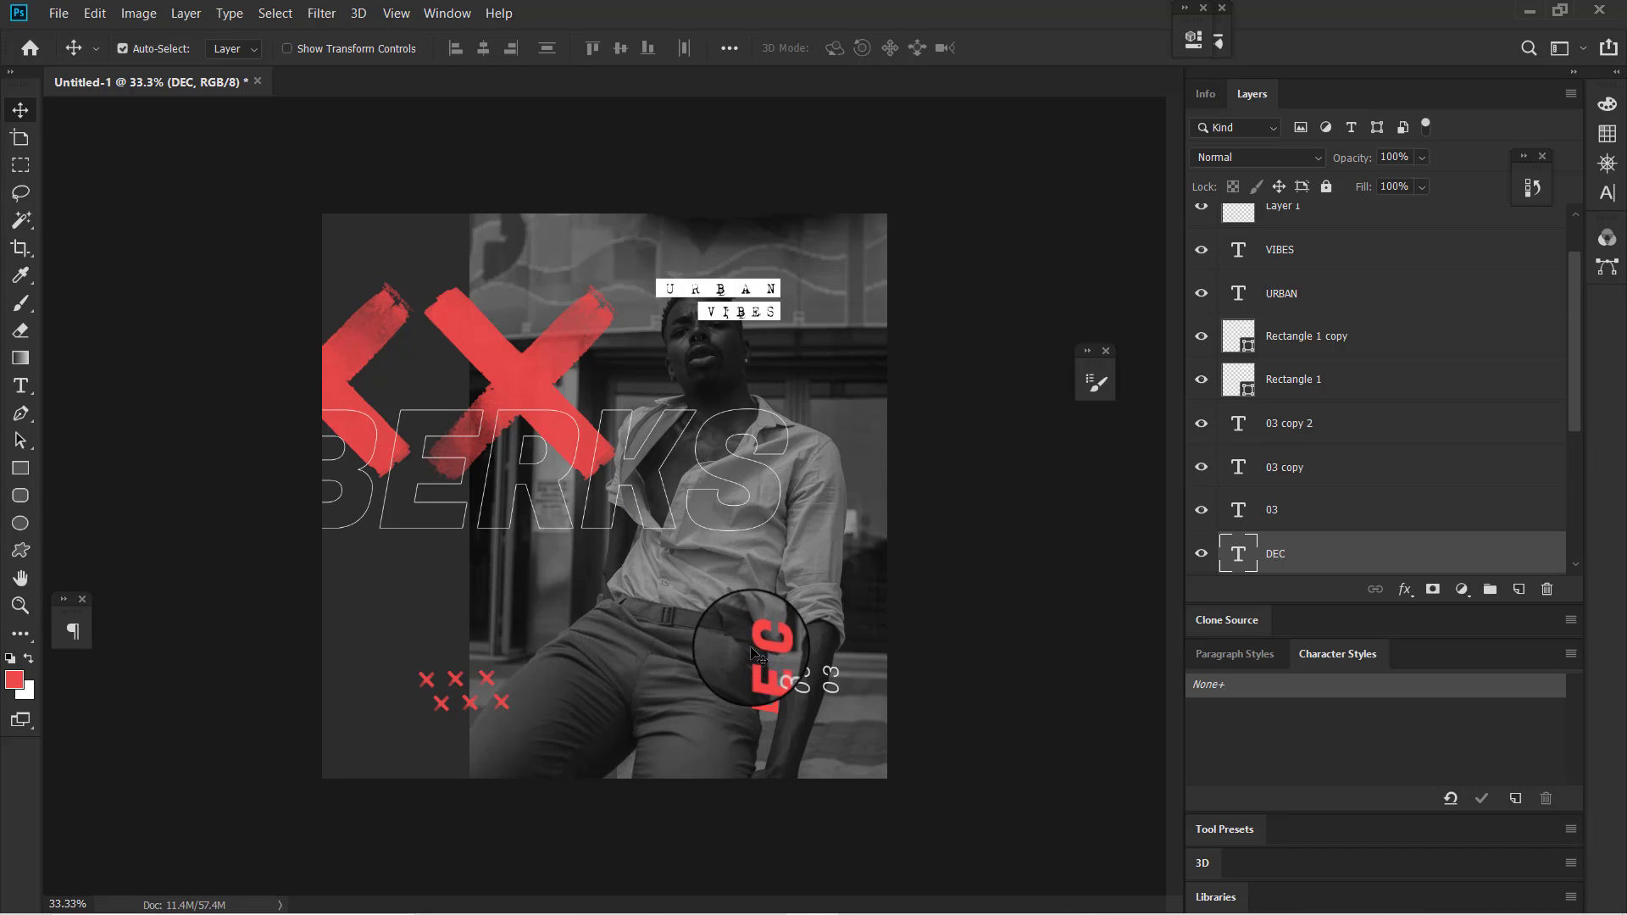
drag(747, 646, 797, 728)
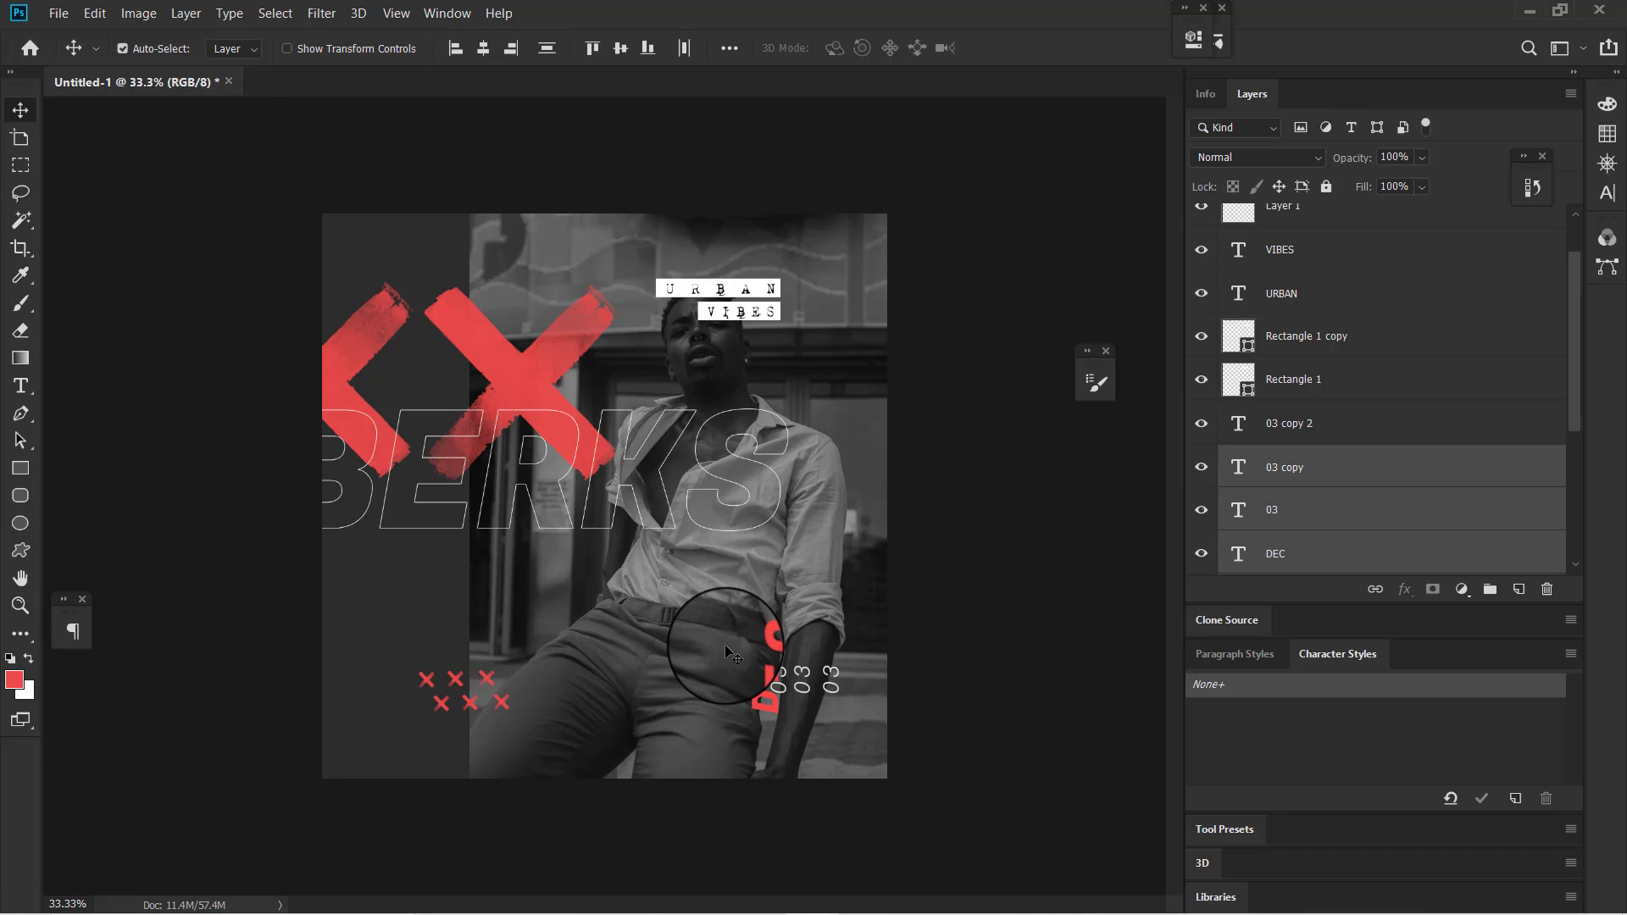
drag(727, 643, 878, 743)
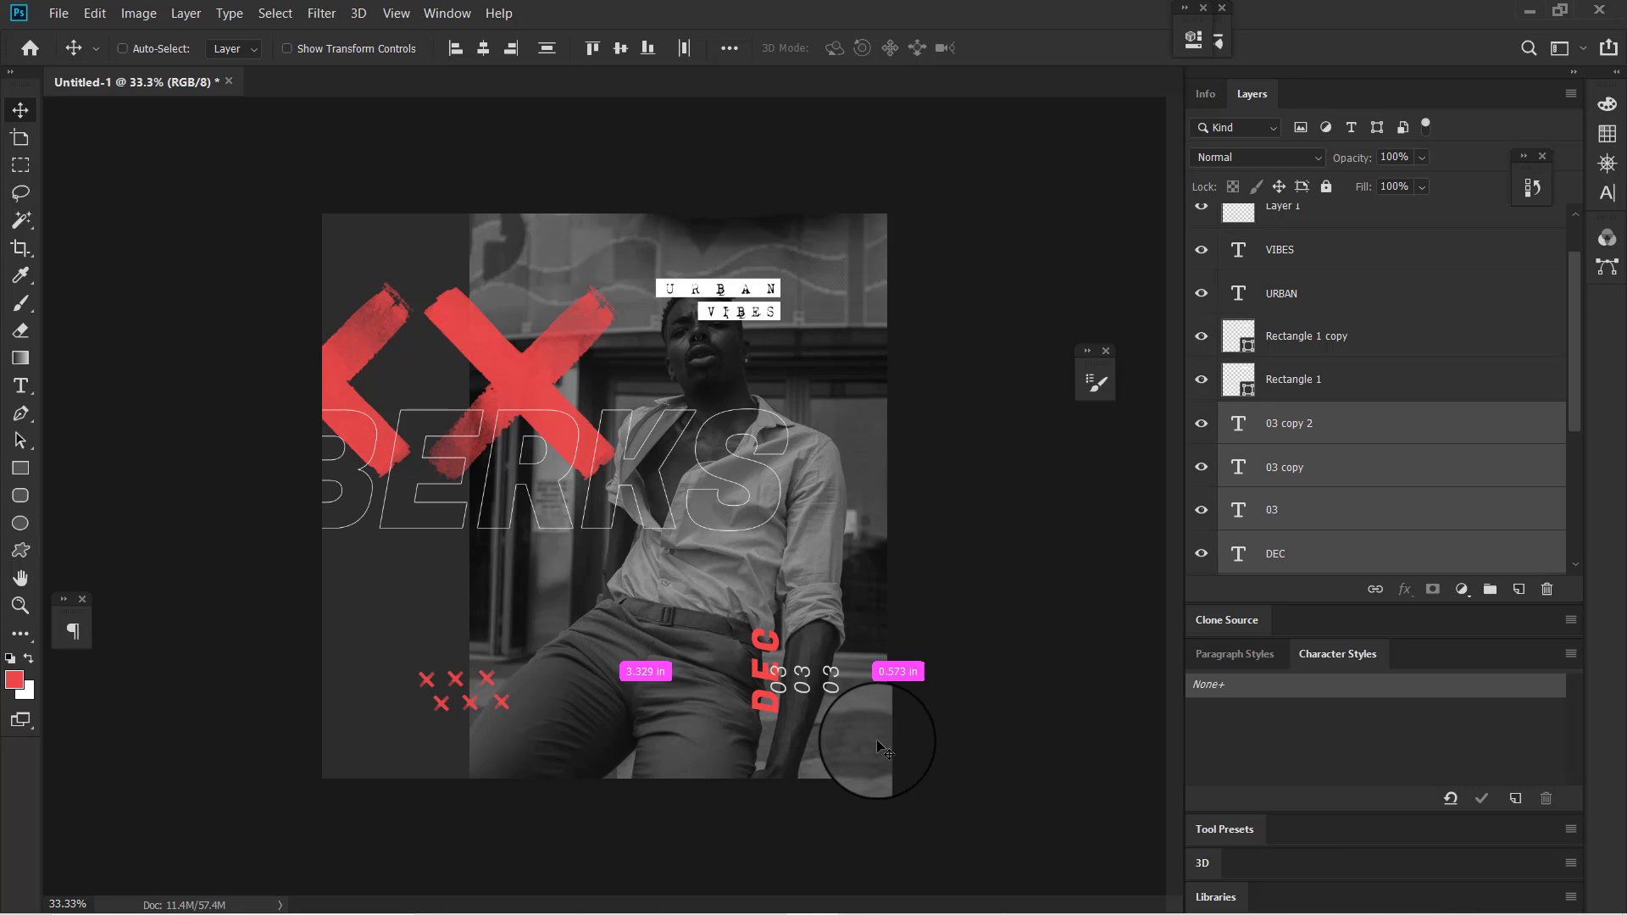
key(ctrl+t)
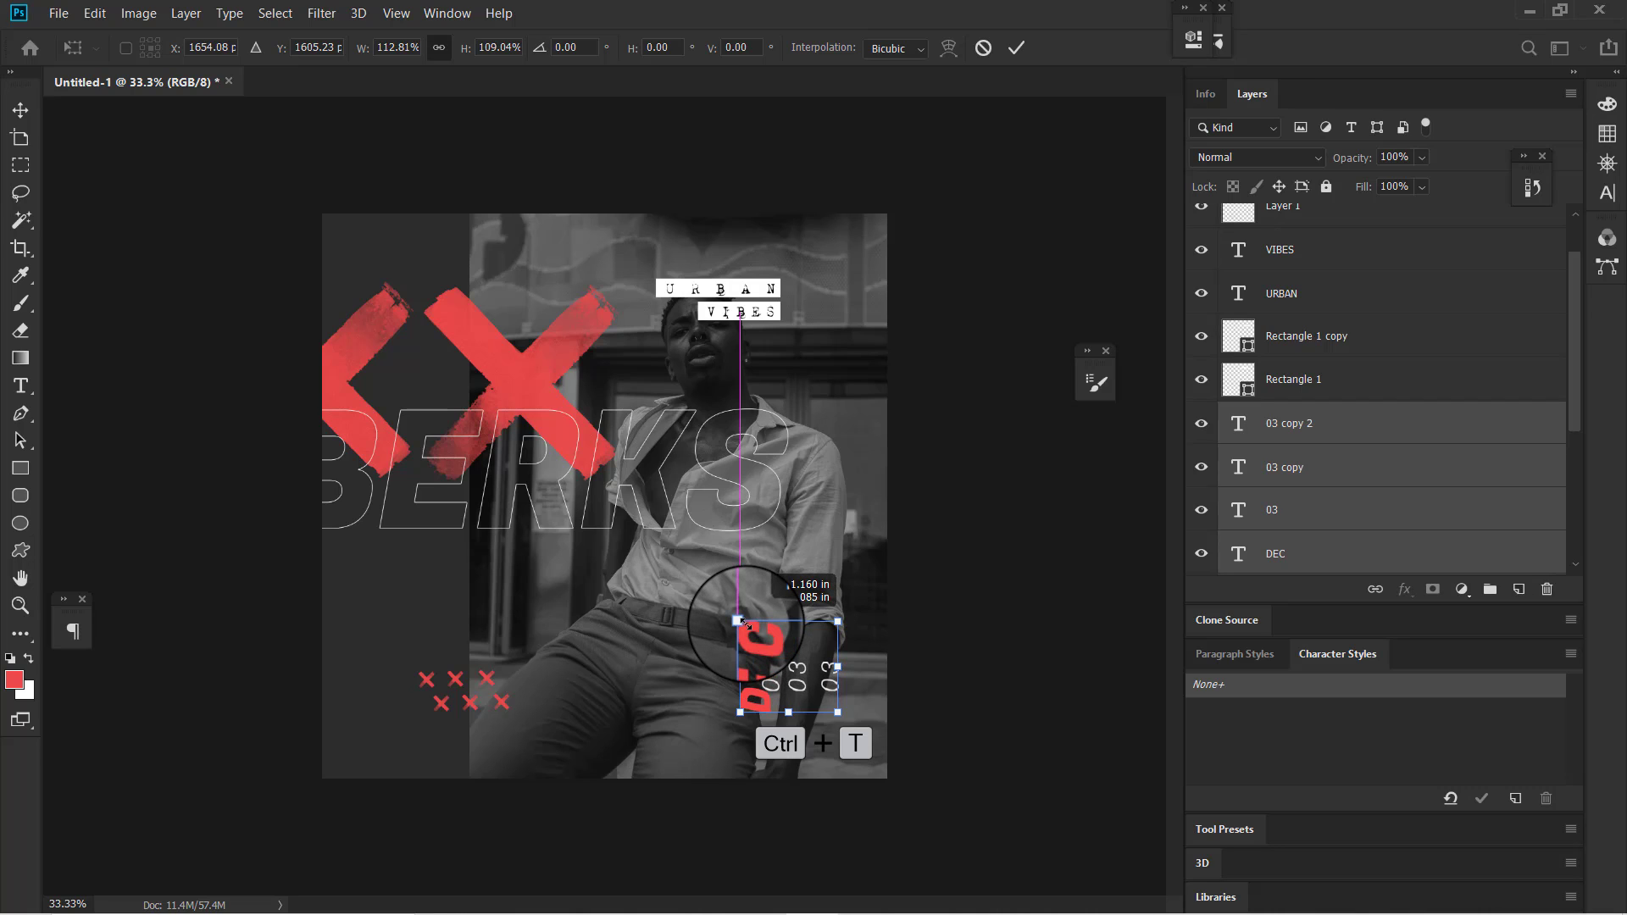
key(alt+shift)
drag(744, 623, 737, 614)
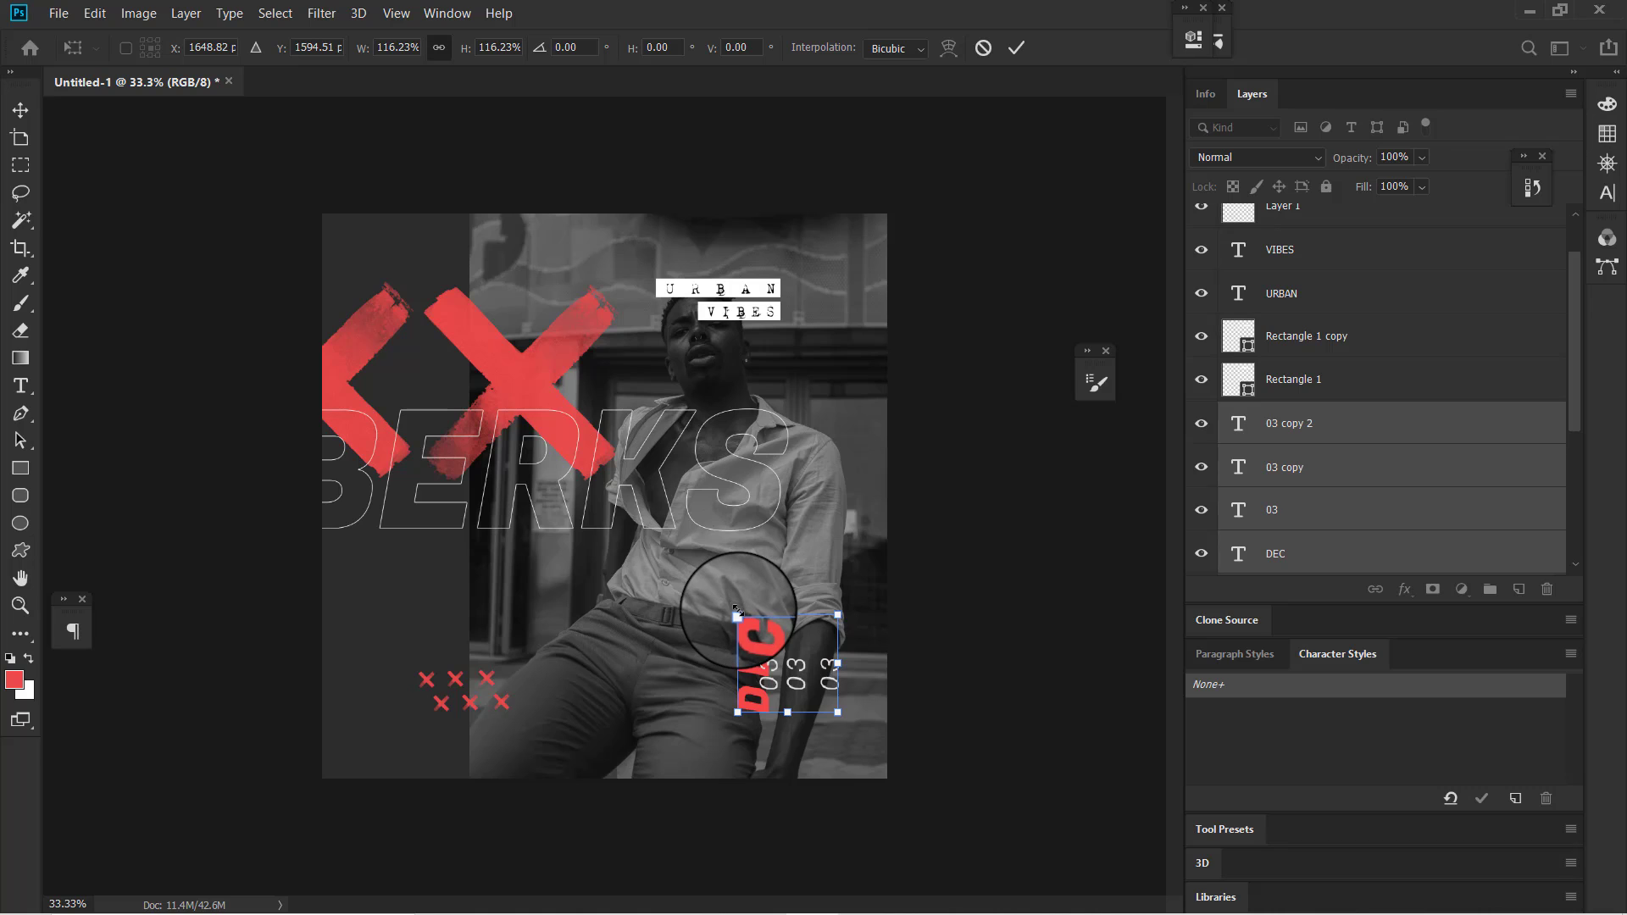
drag(731, 606, 728, 602)
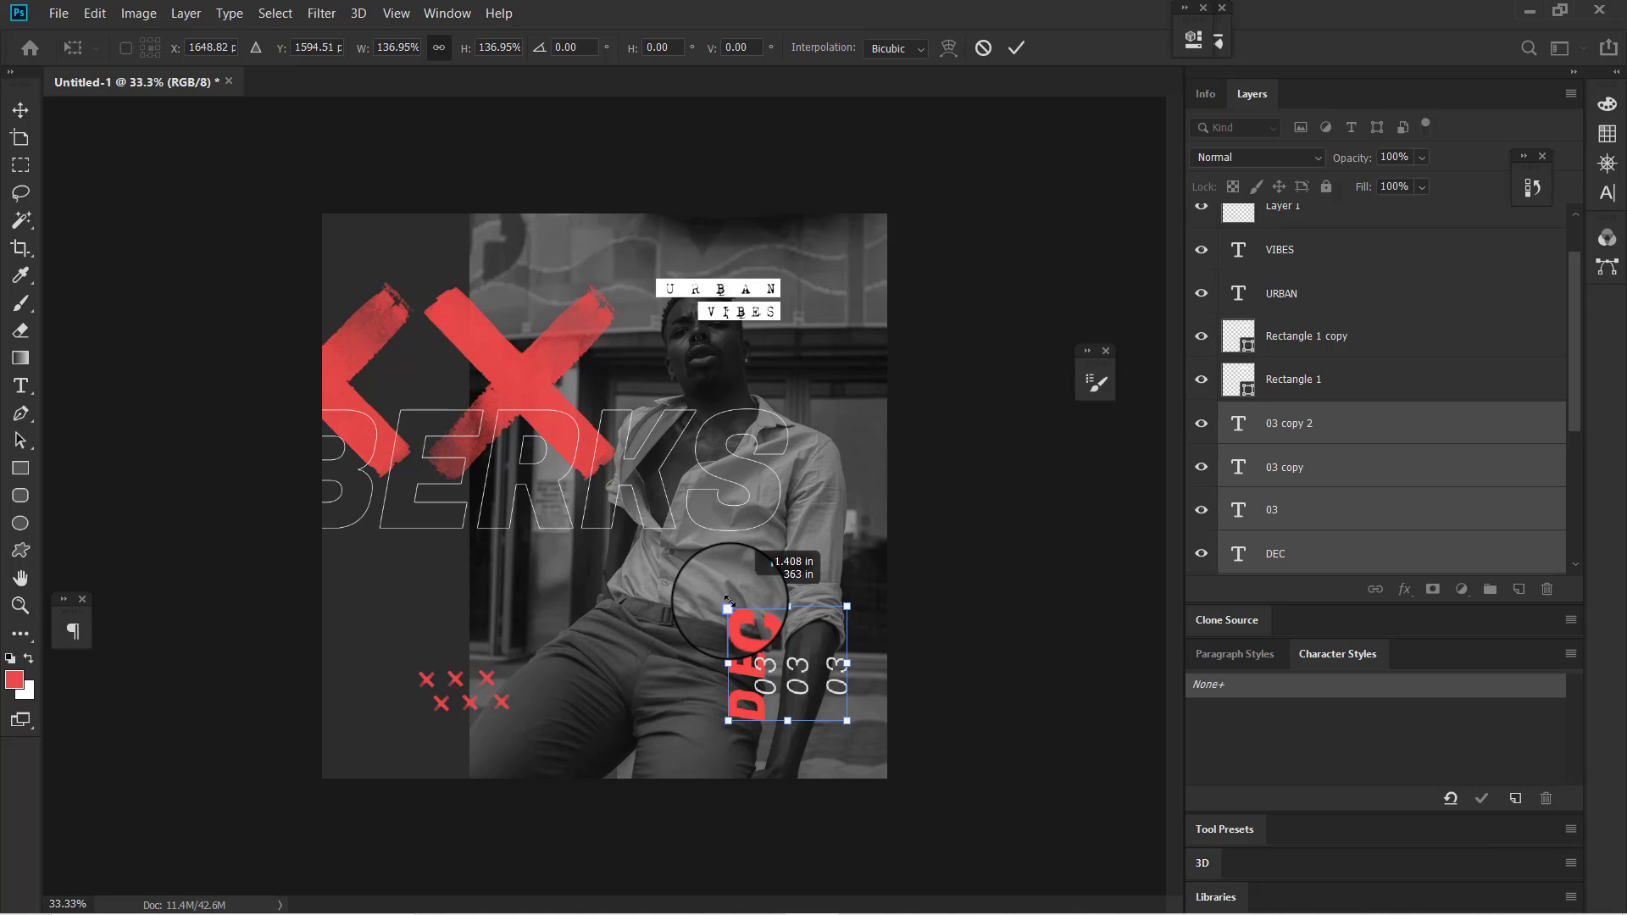
drag(772, 664, 799, 653)
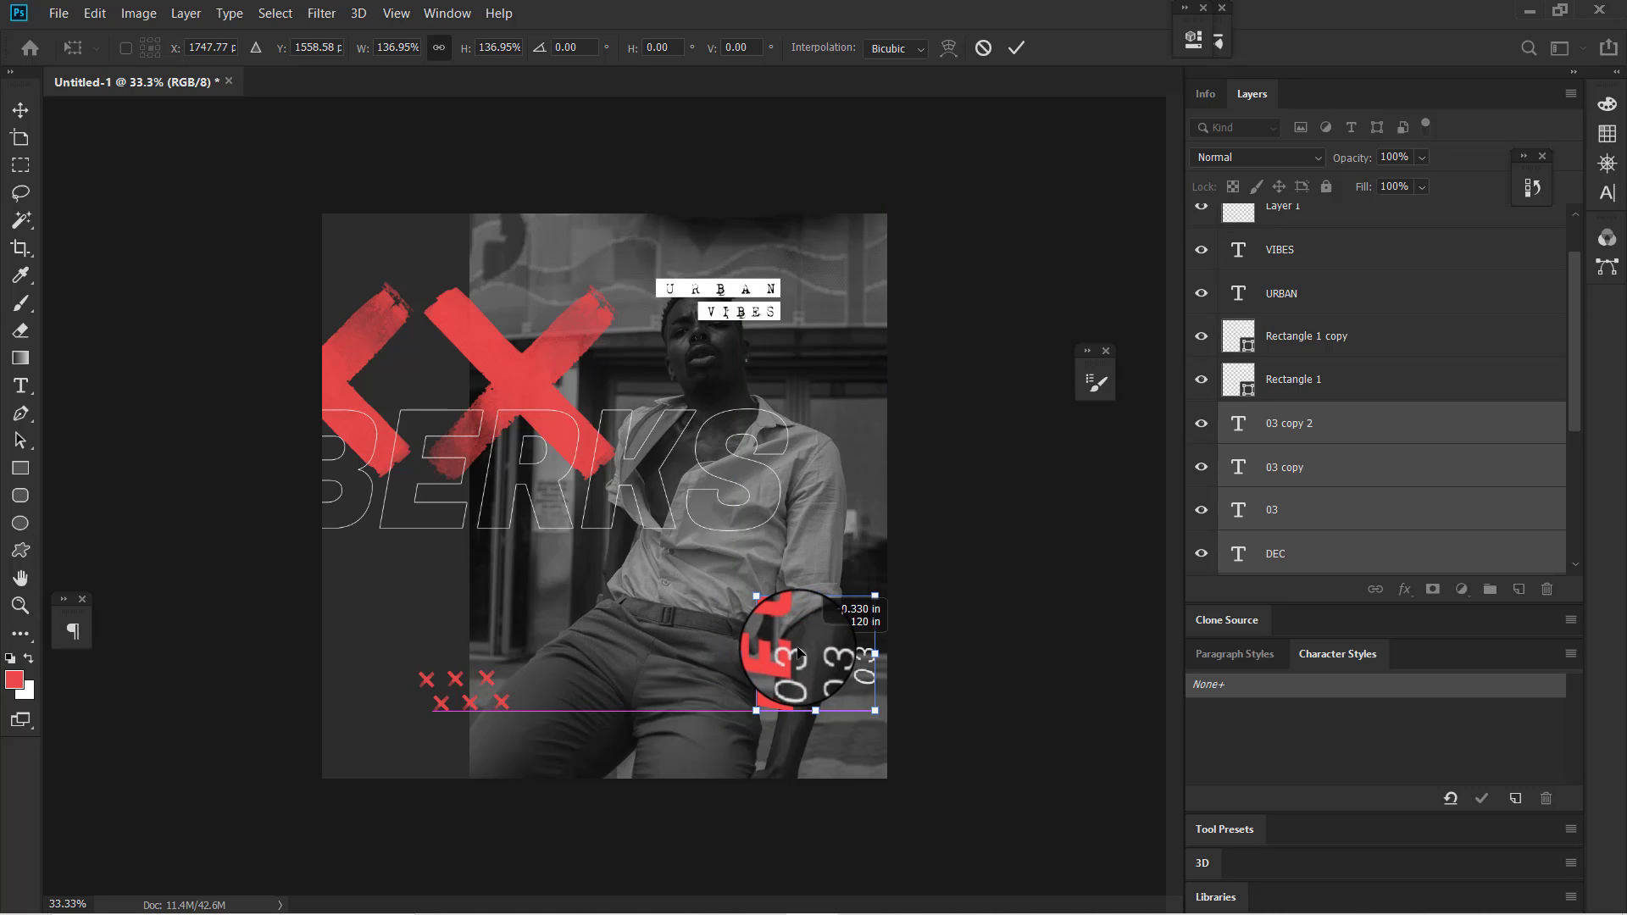
key(Return)
- Select the three 03 texts and move them up together beside the upper part of the DEC text
click(865, 669)
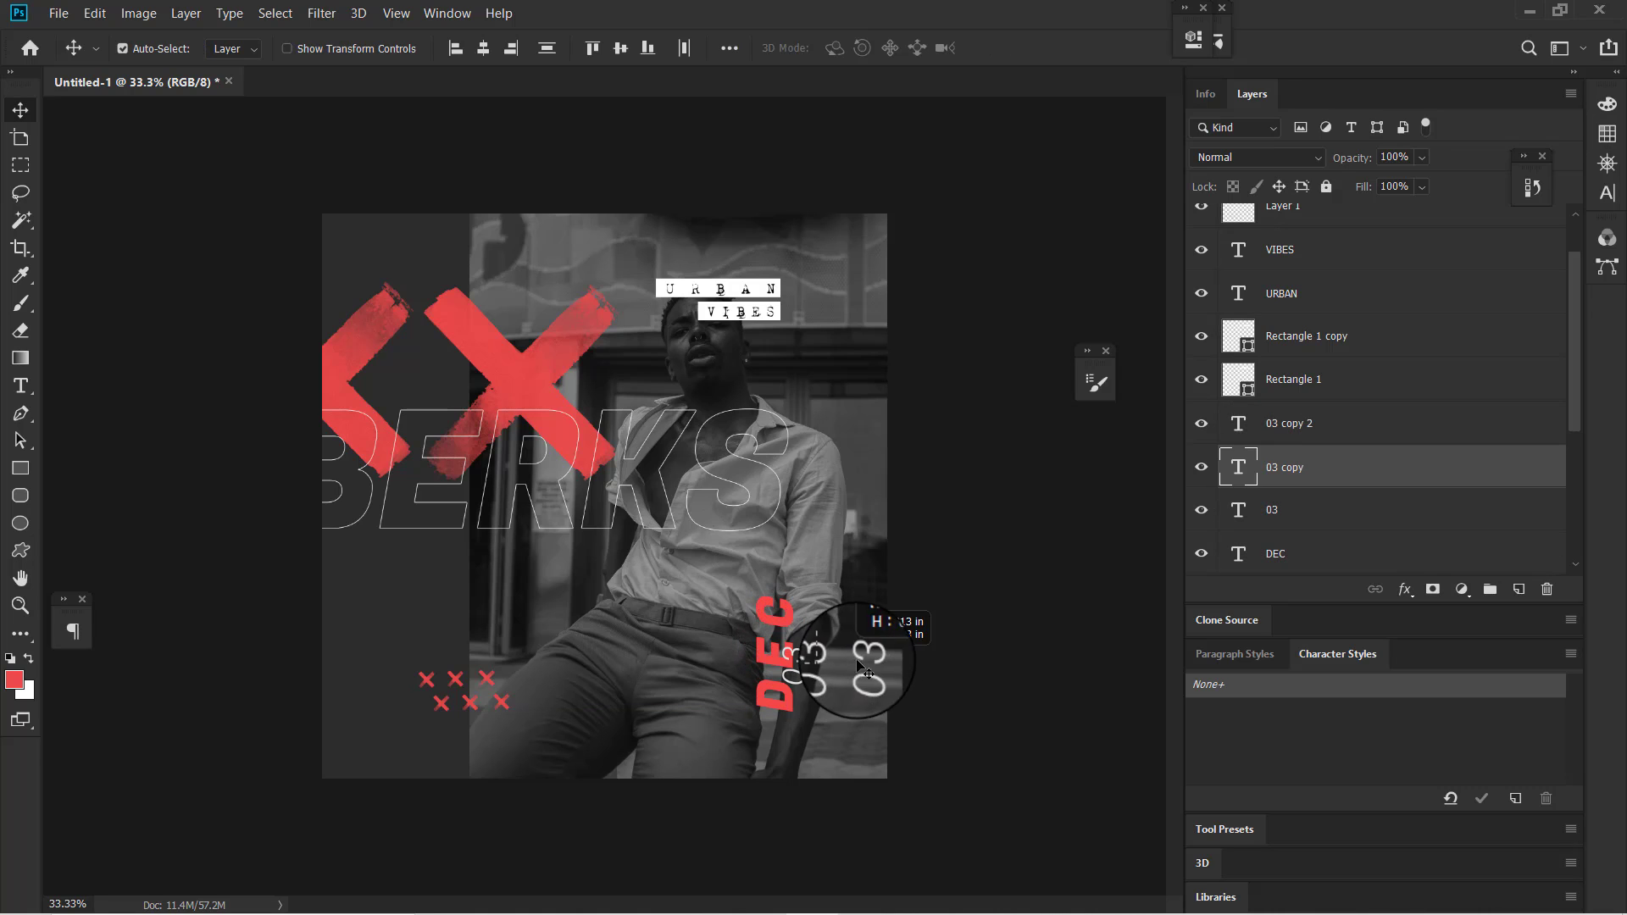
drag(858, 663, 880, 668)
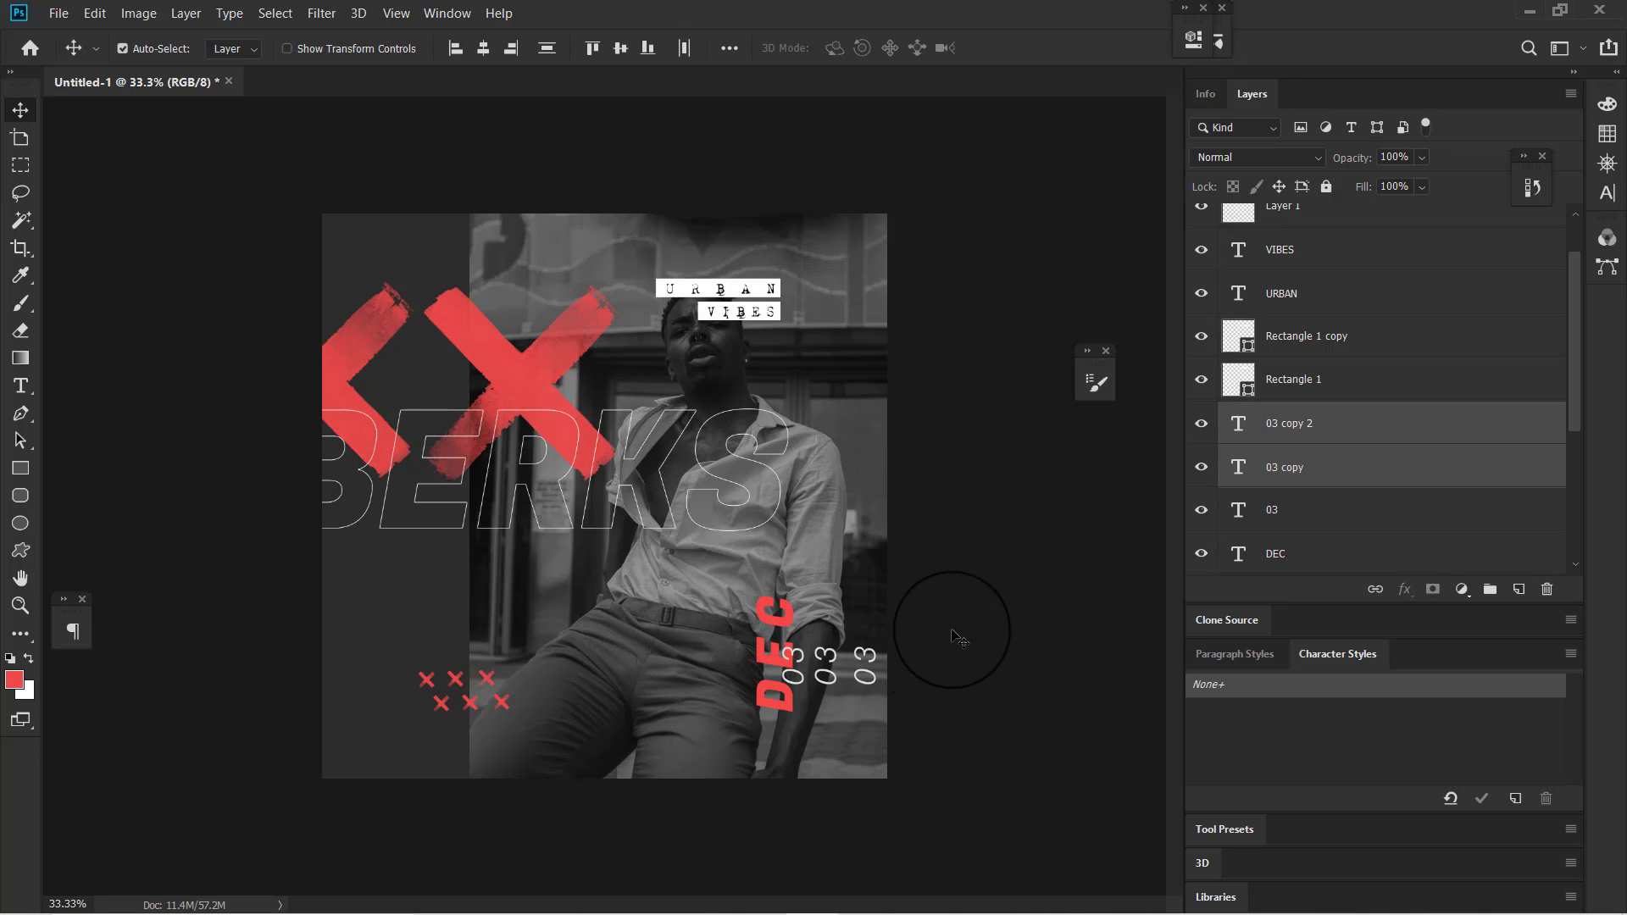
shift+click(1353, 511)
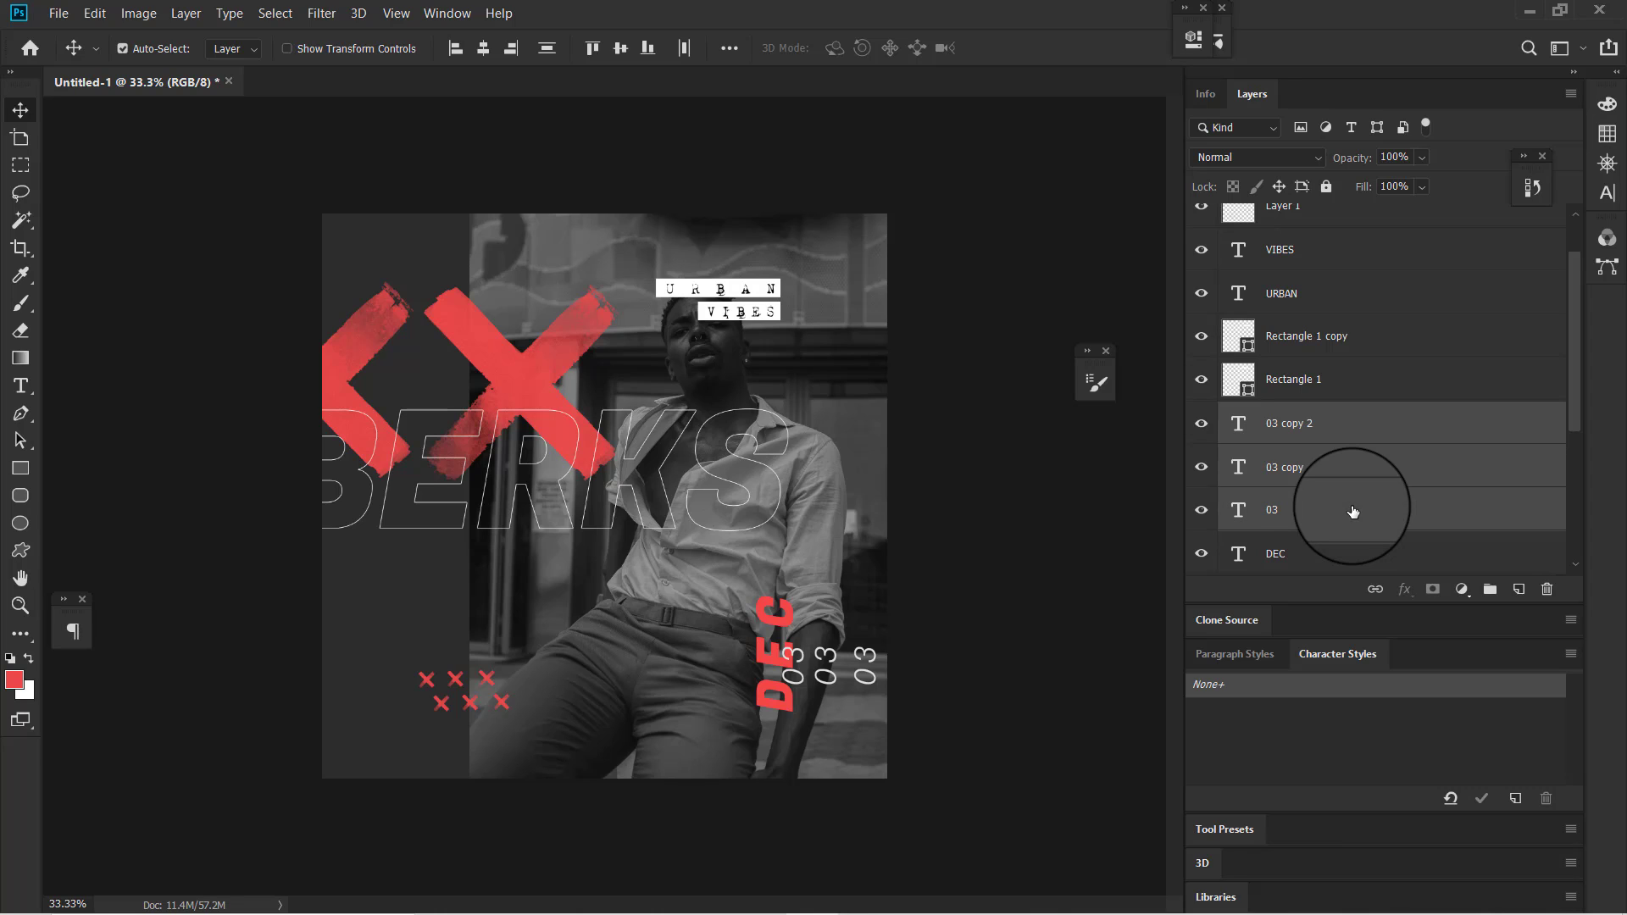
key(shift+Up)
key(shift+Up)
key(shift+Up)
key(shift+Up)
key(shift+Up)
key(shift+Up)
key(shift+Up)
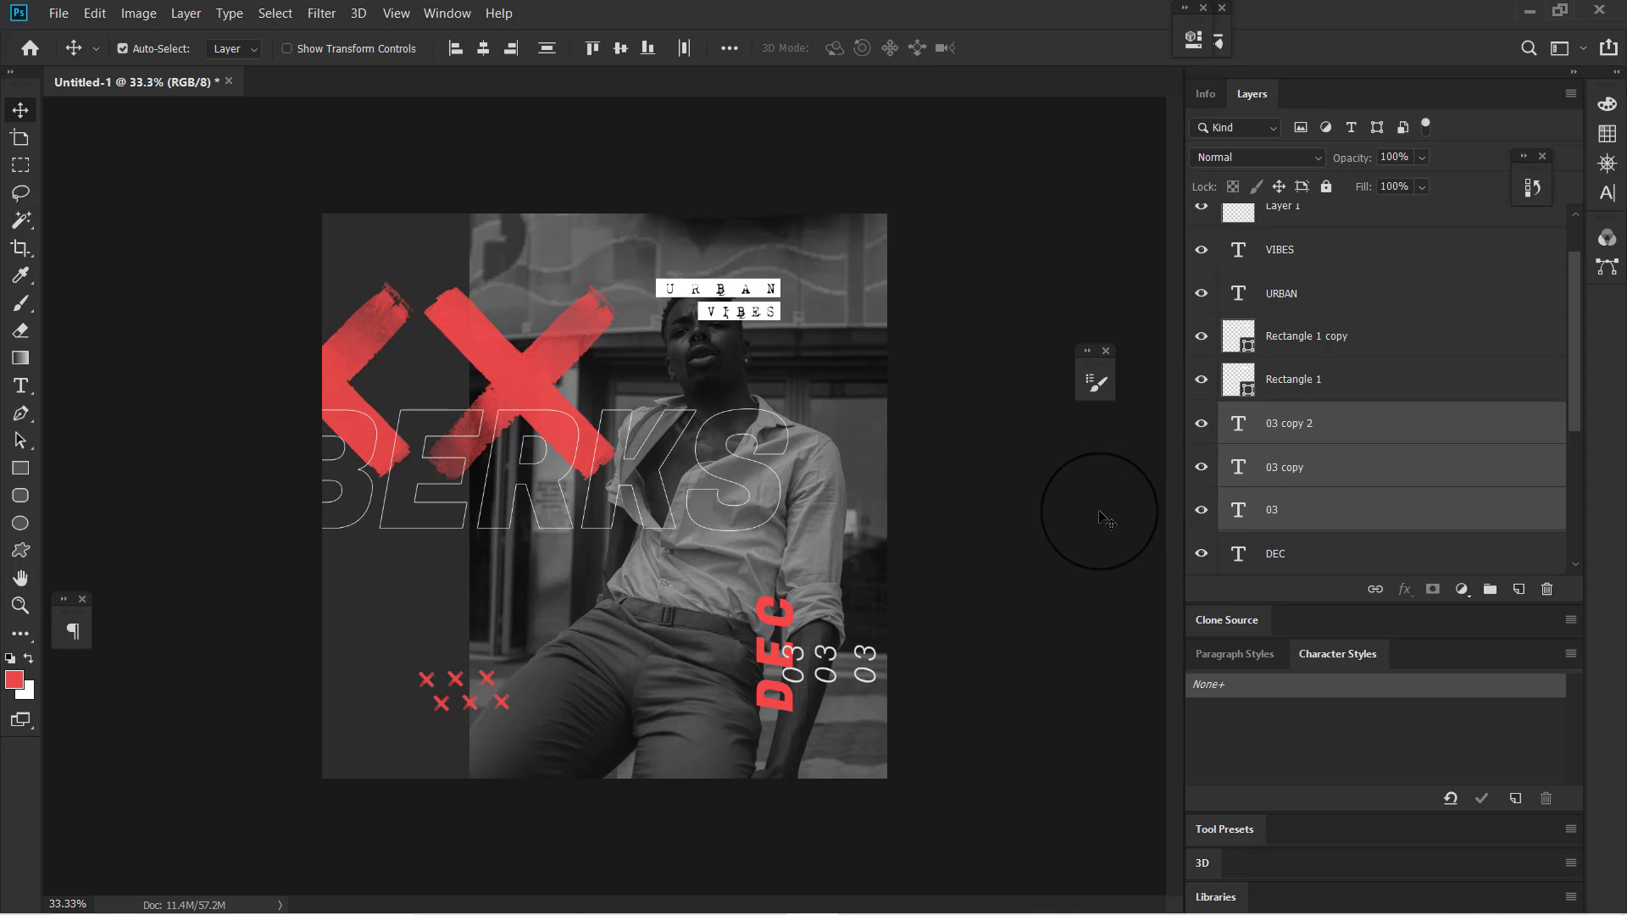
key(shift+Up)
key(shift+Up)
key(shift+Up)
key(shift+Up)
key(shift+Up)
key(shift+Up)
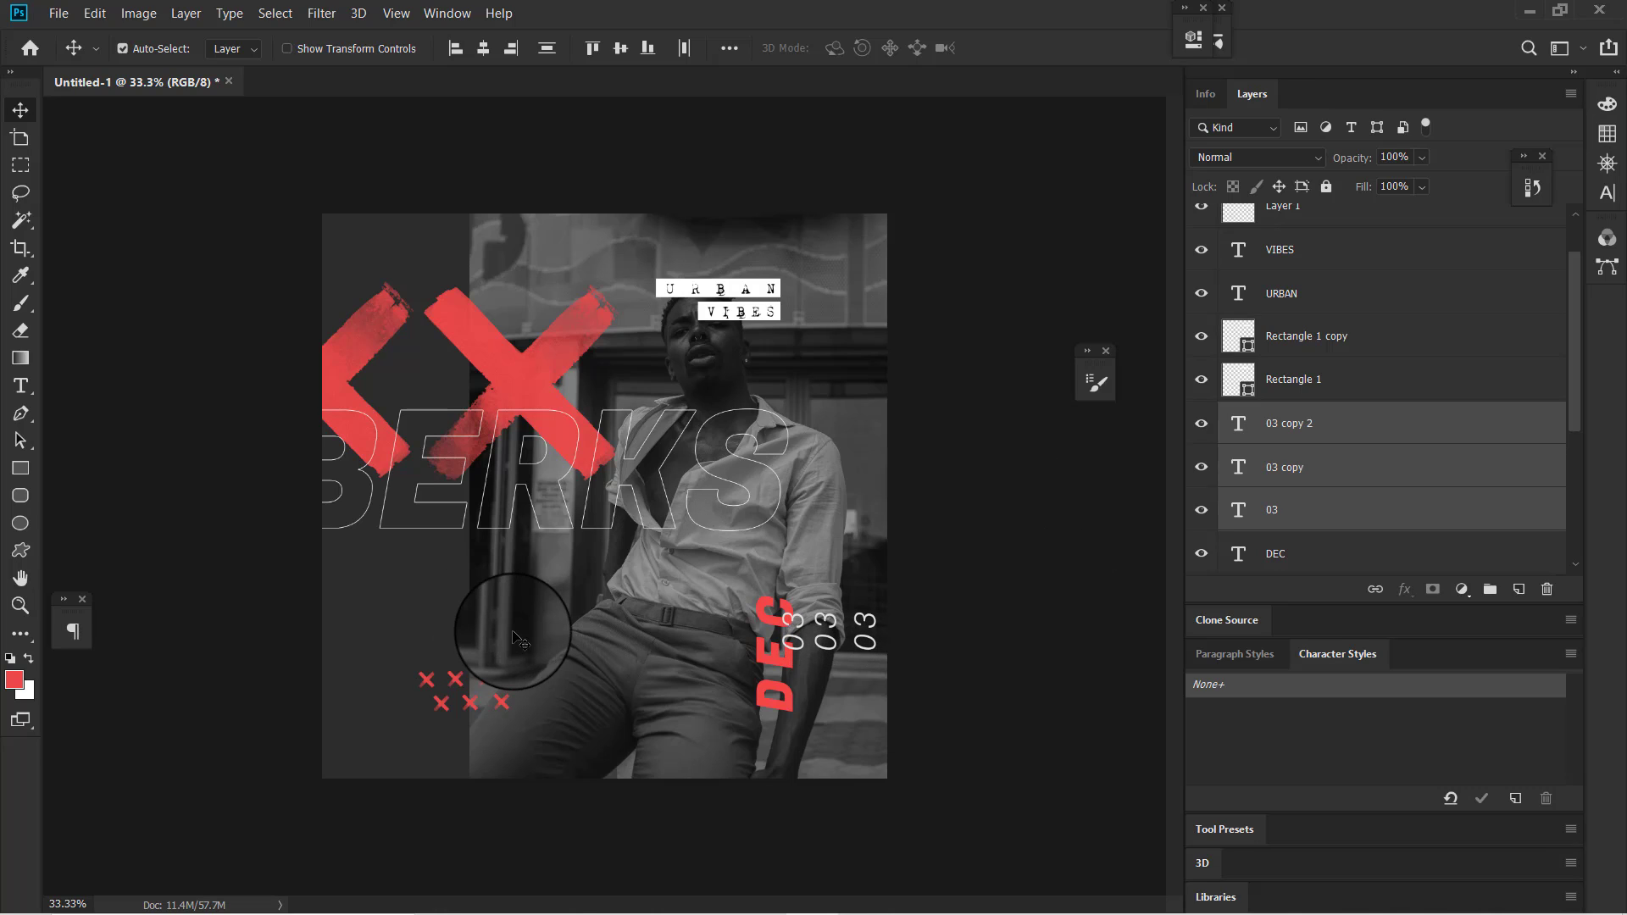
- Start a new text line beside the small red crosses and set its font style to Helvetica Neue Light
key(t)
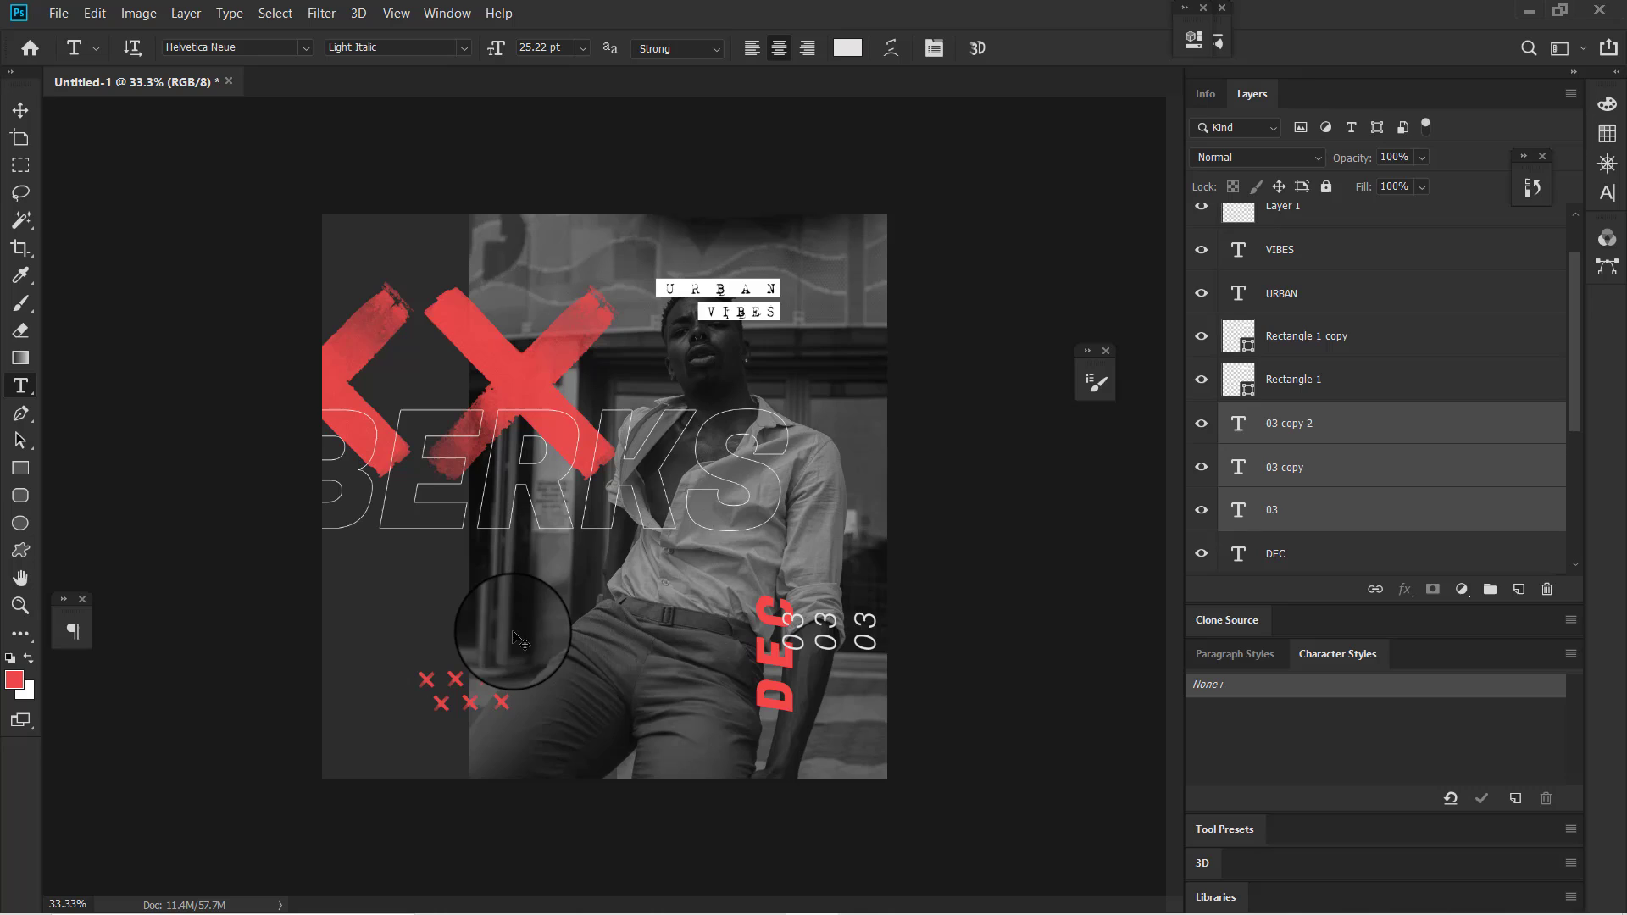
click(534, 681)
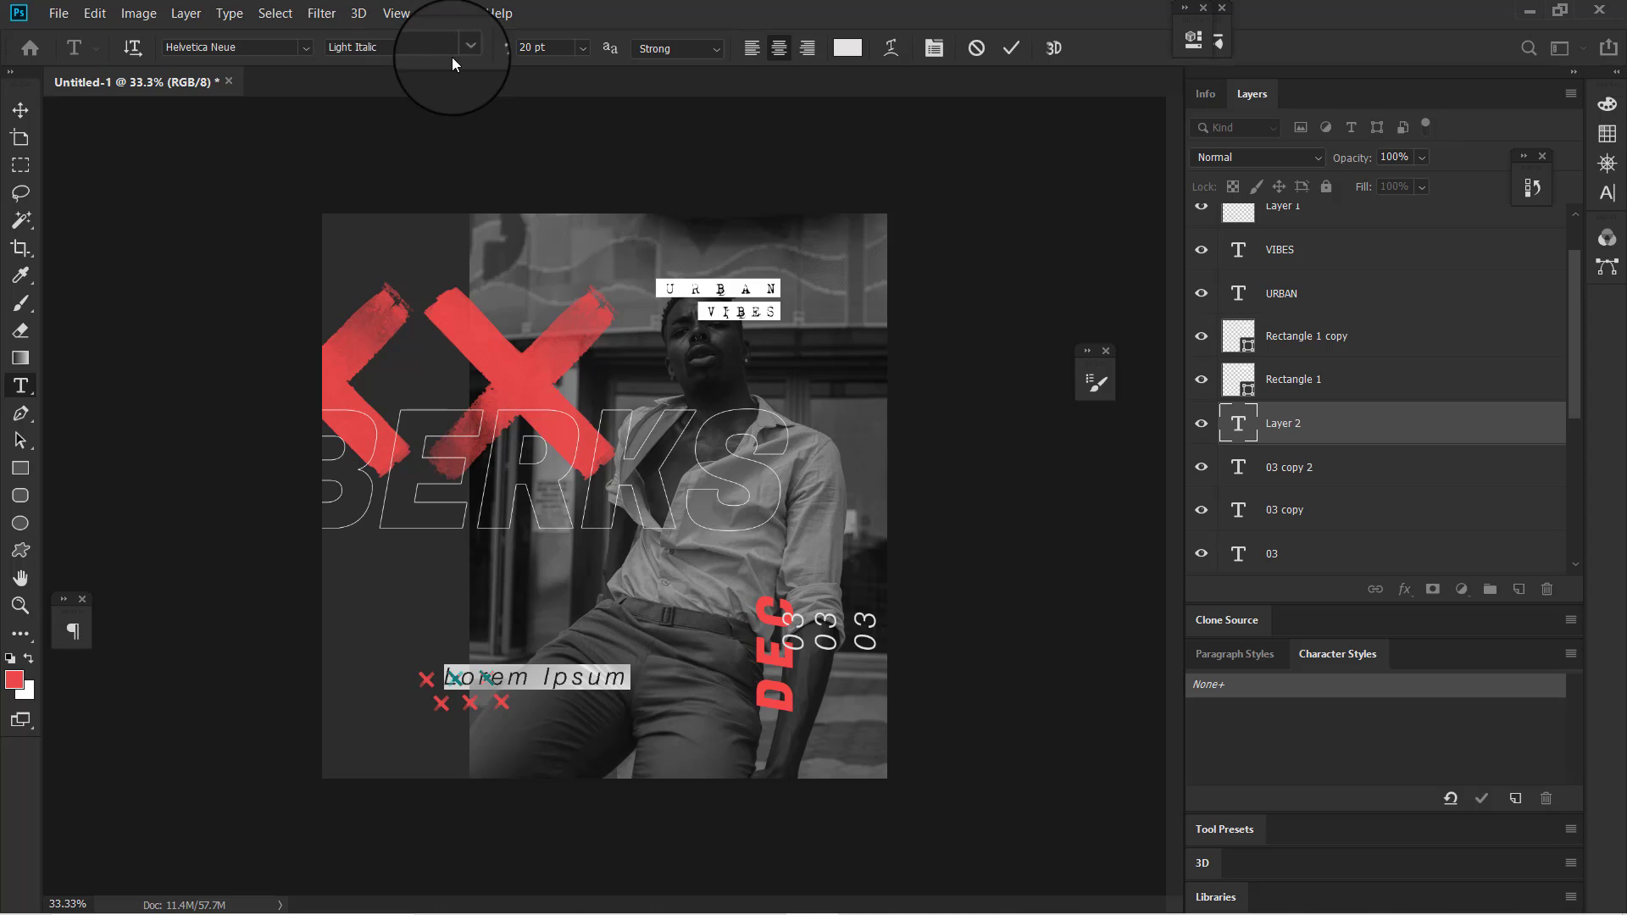
click(462, 51)
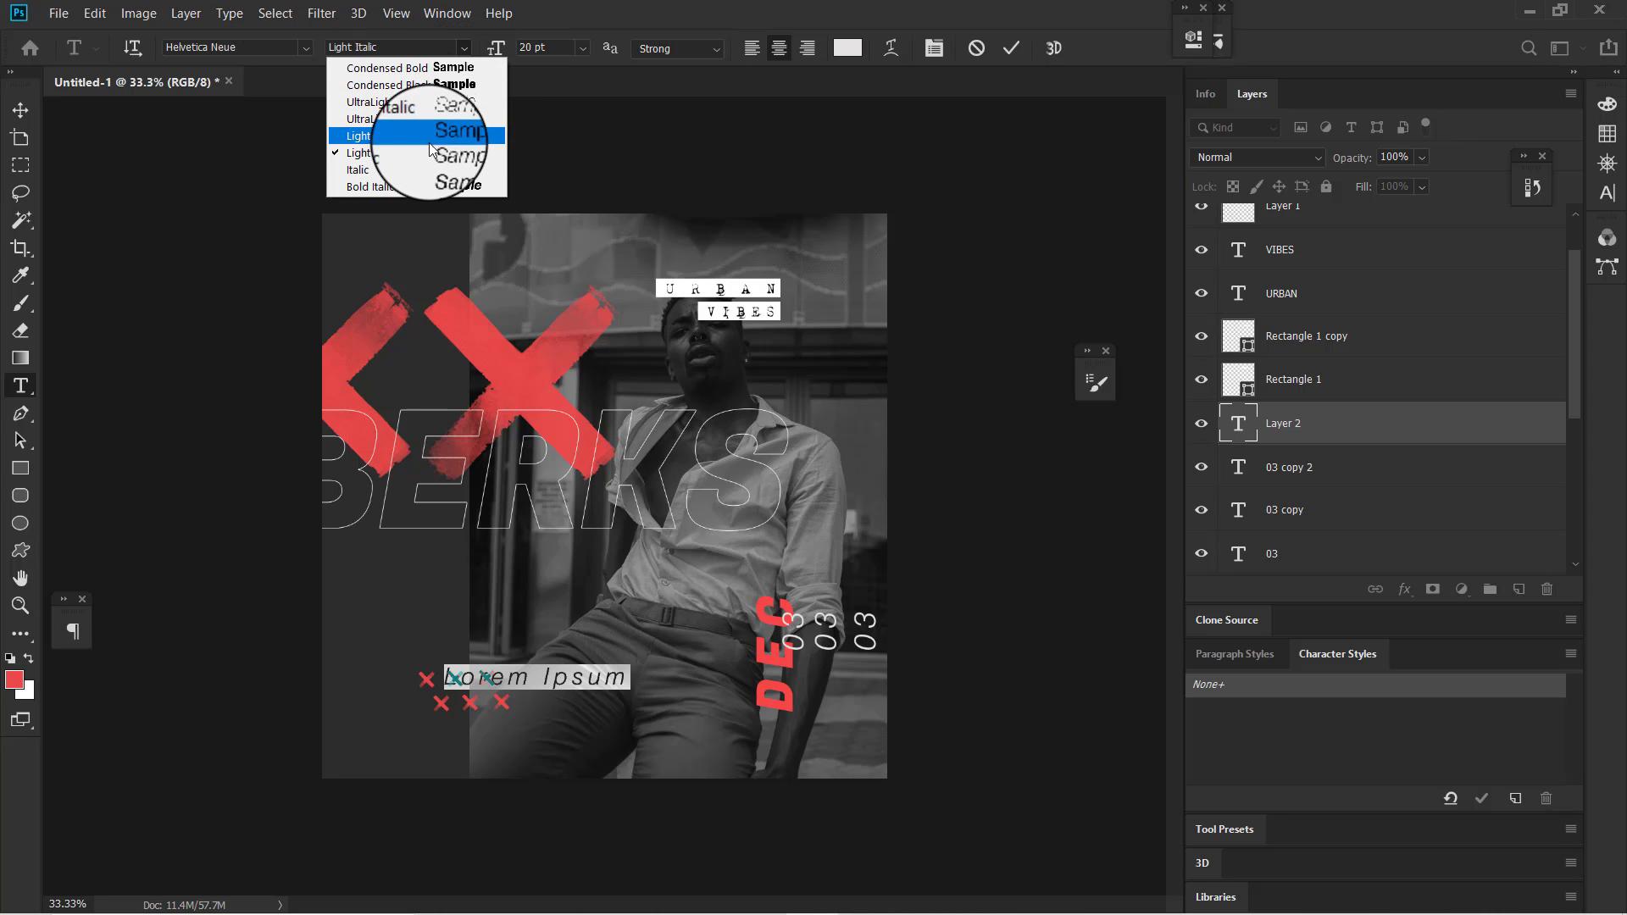
click(428, 150)
click(466, 46)
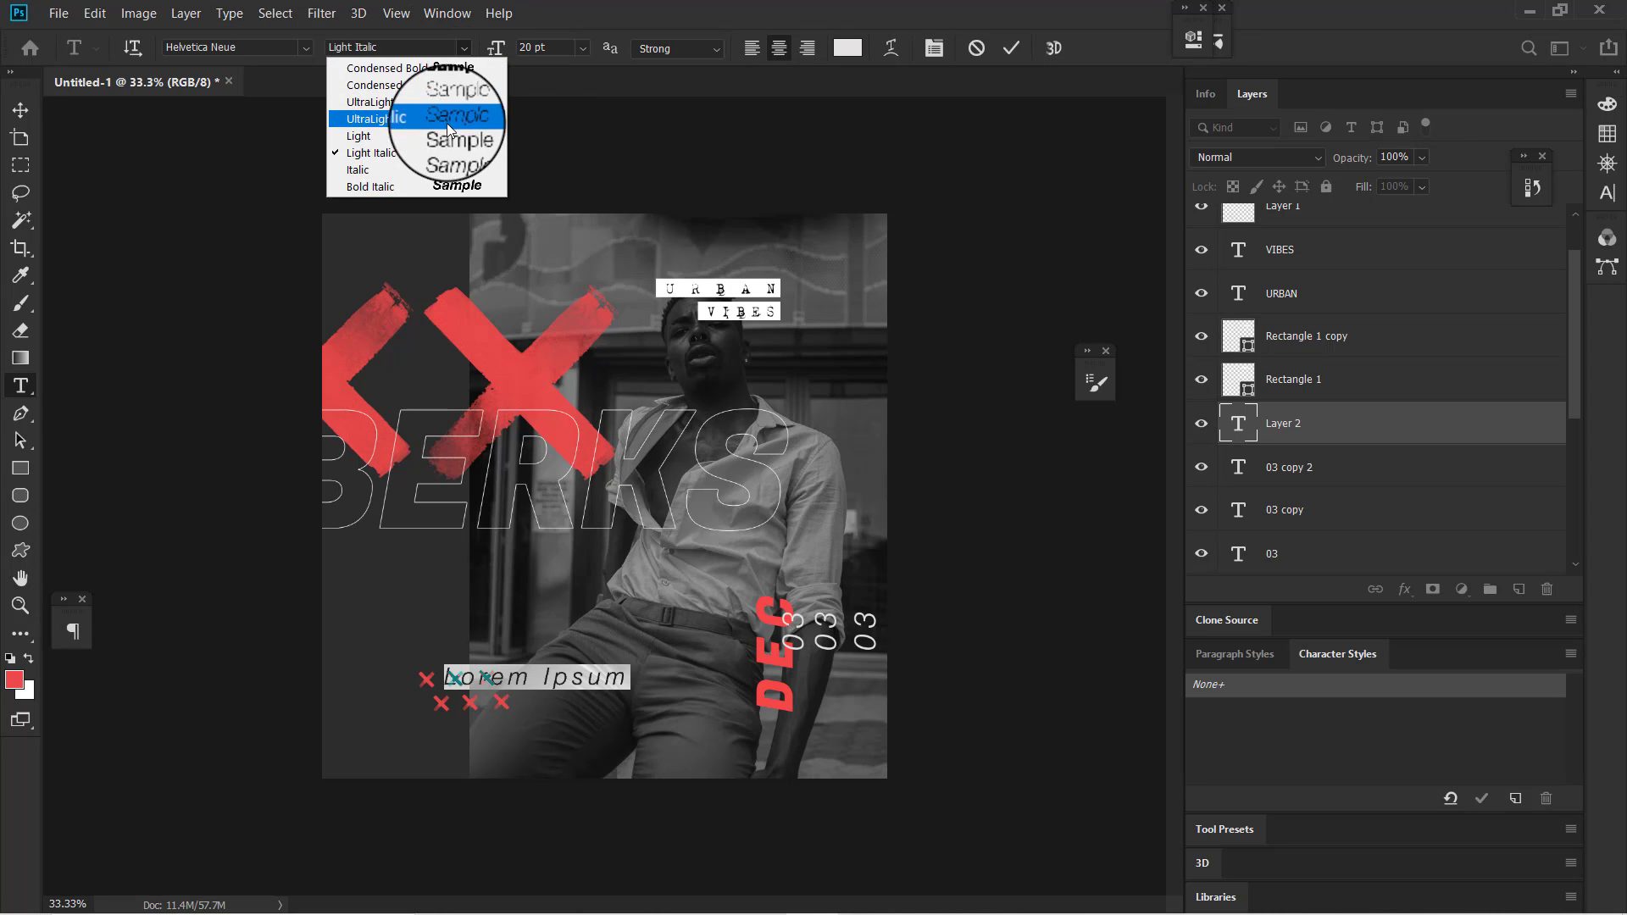
click(430, 135)
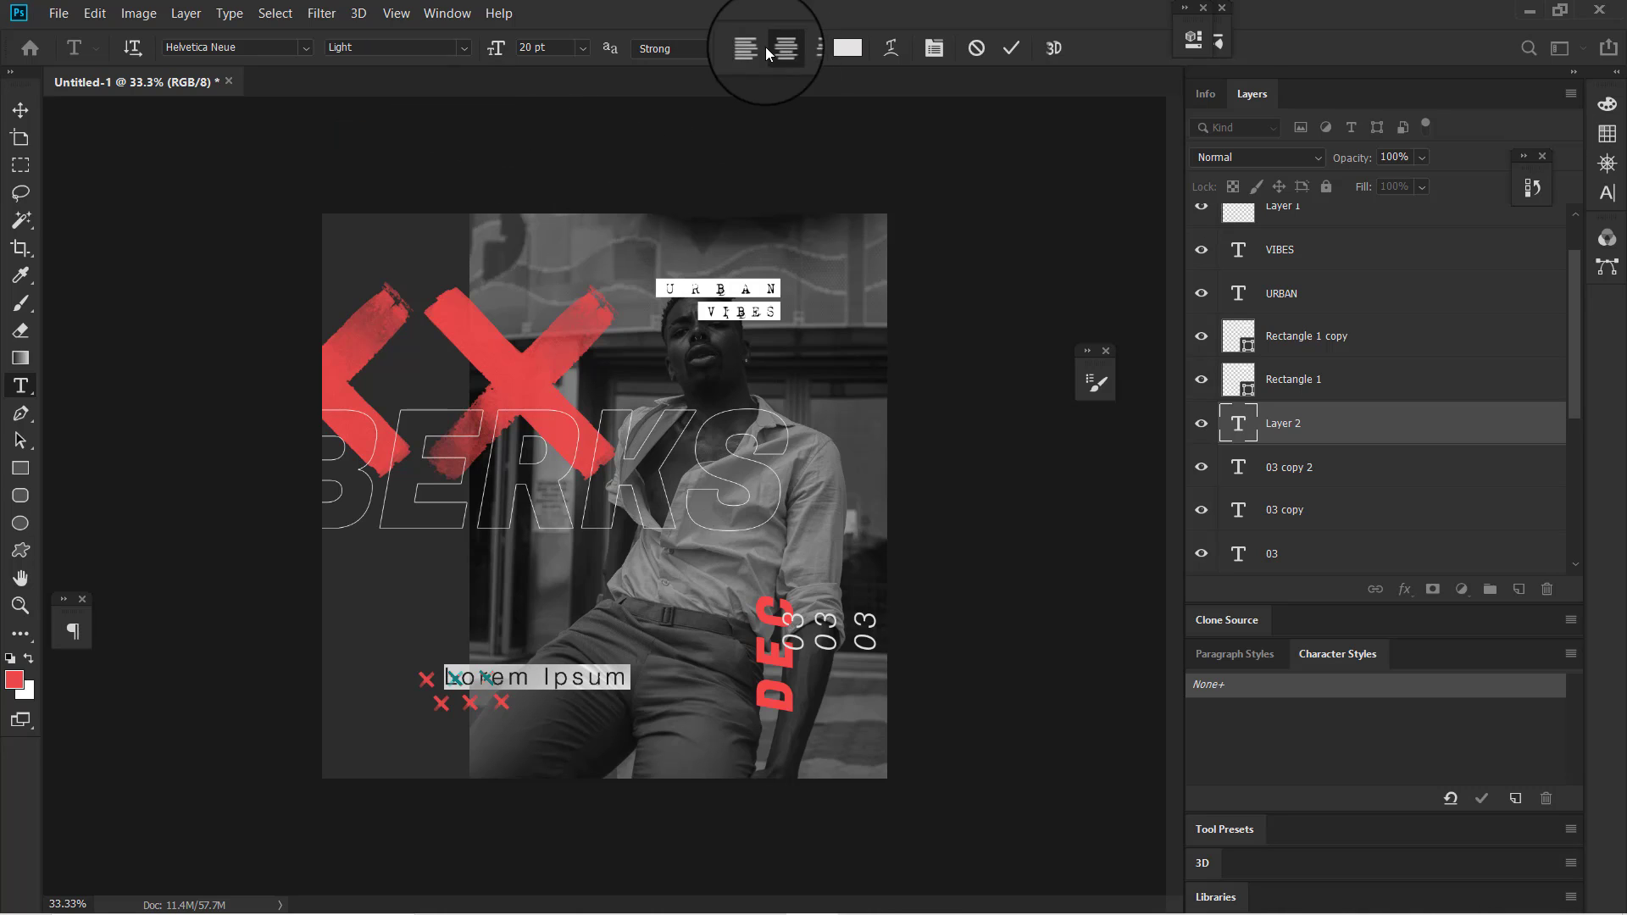
- Set the new text's tracking to 120 and its font size to 12 pt
click(1607, 193)
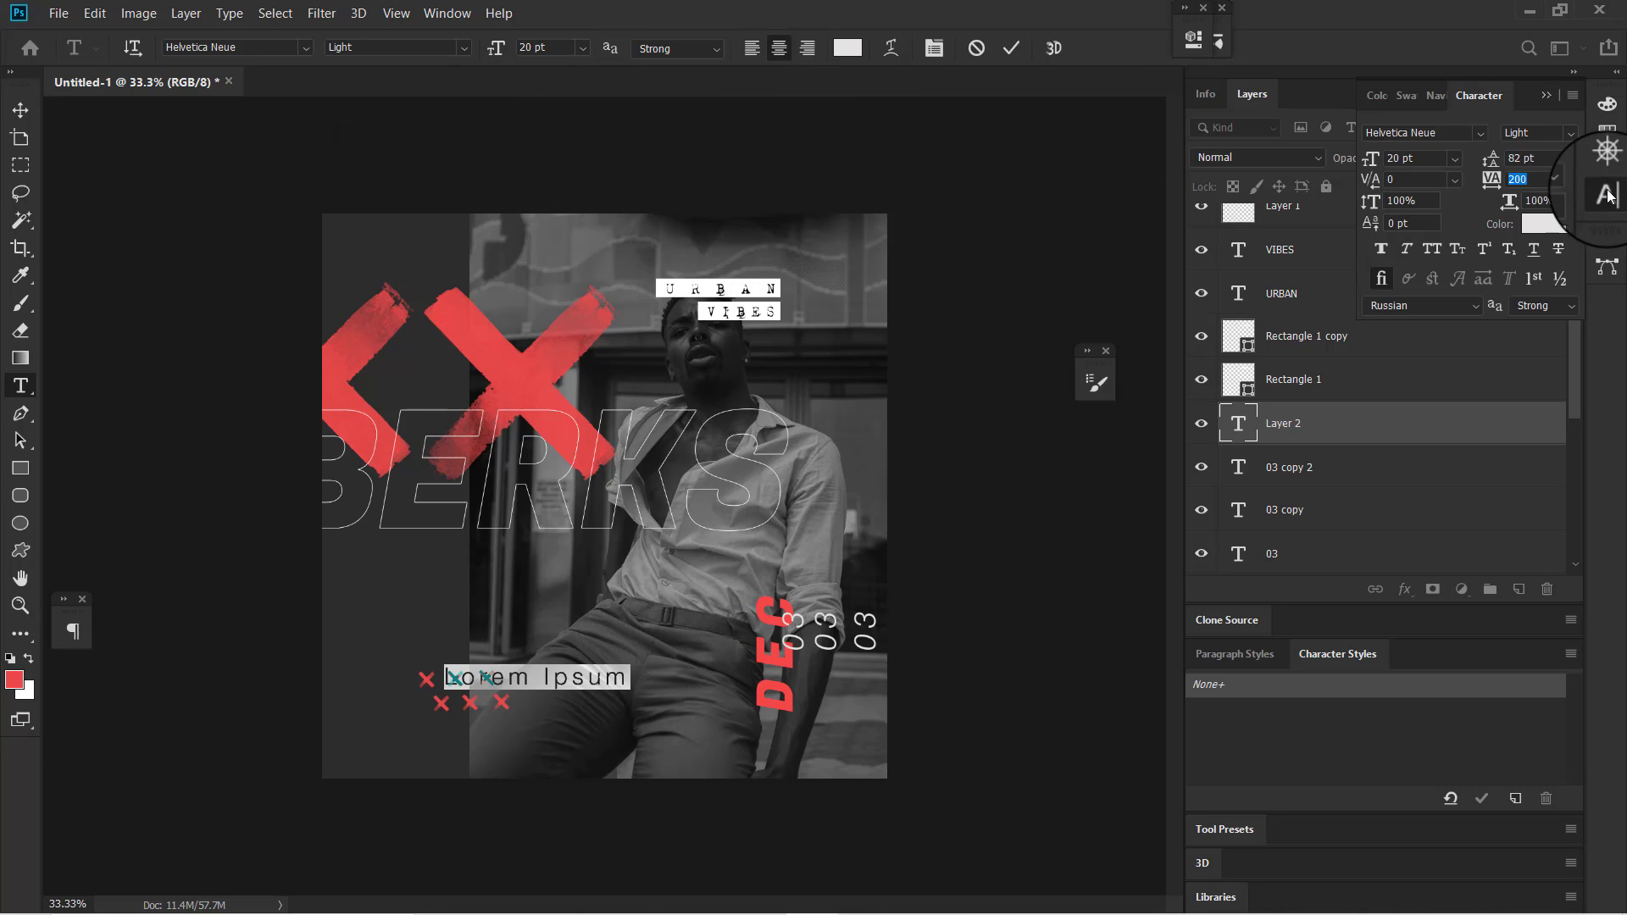
text(100)
key(Return)
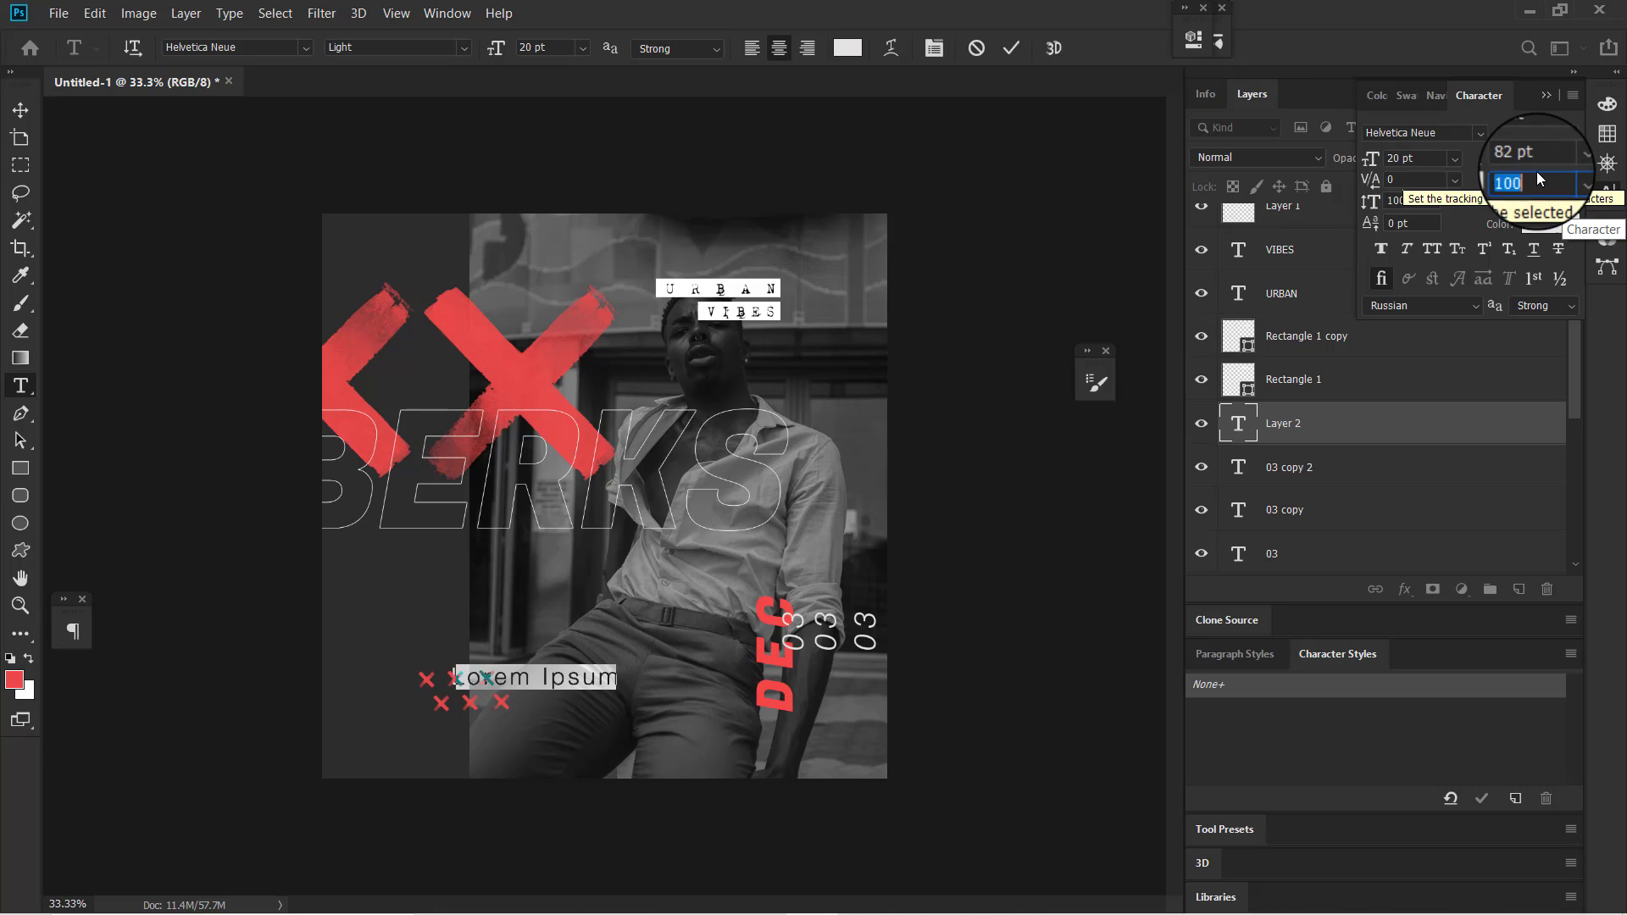
scroll(1538, 172, down, 2)
scroll(1538, 171, up, 2)
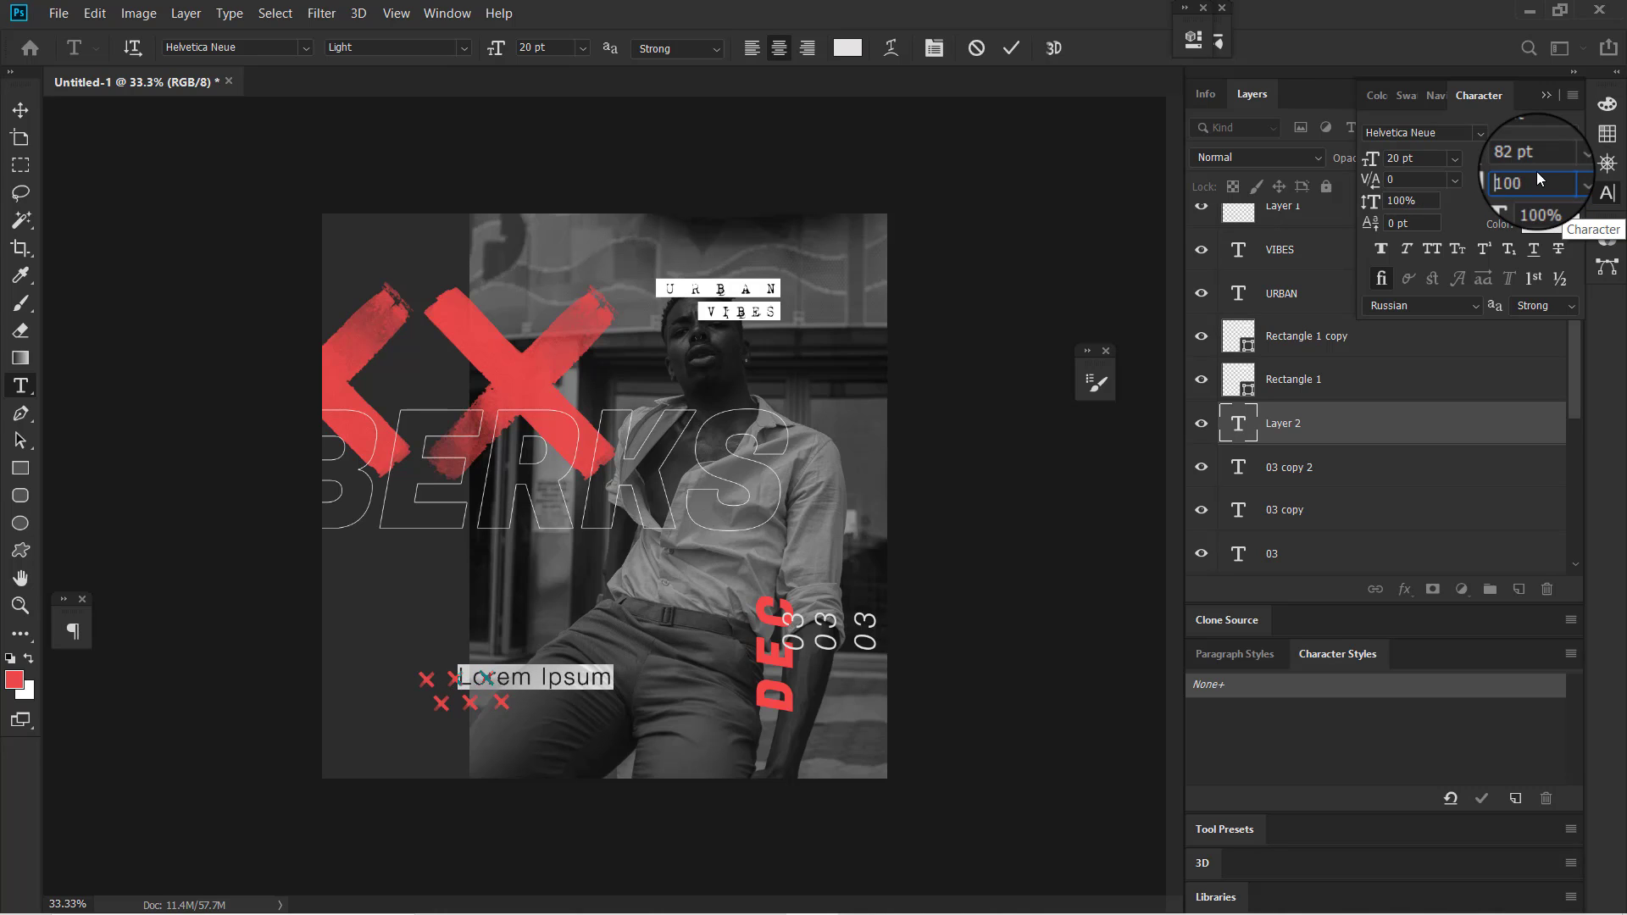
scroll(1538, 171, up, 2)
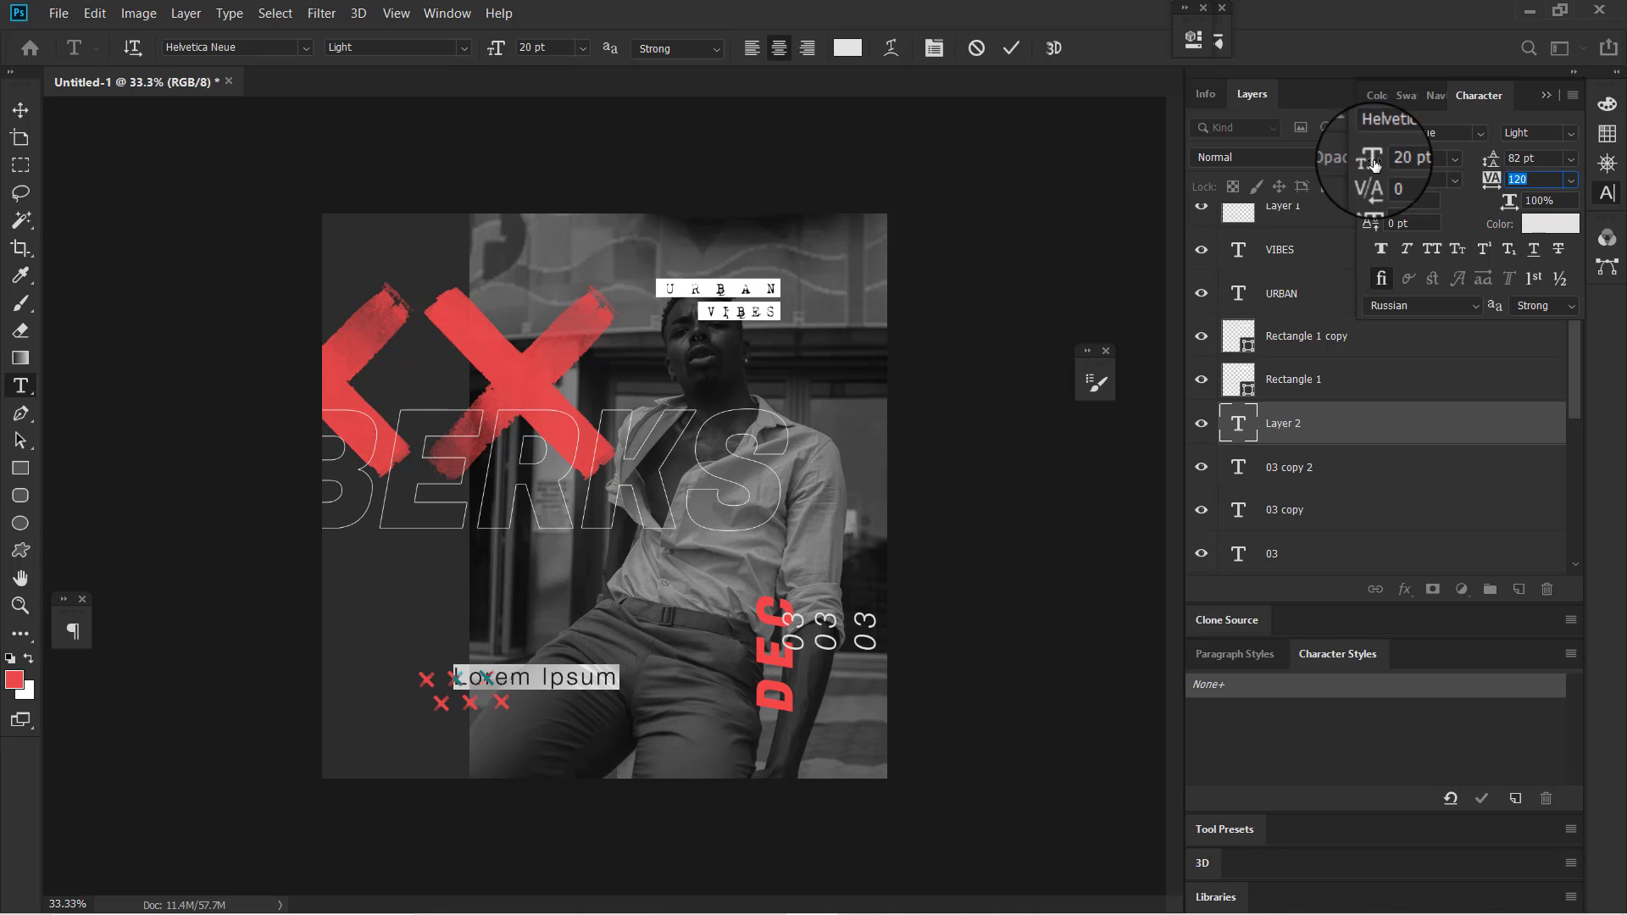
drag(1375, 164, 1368, 173)
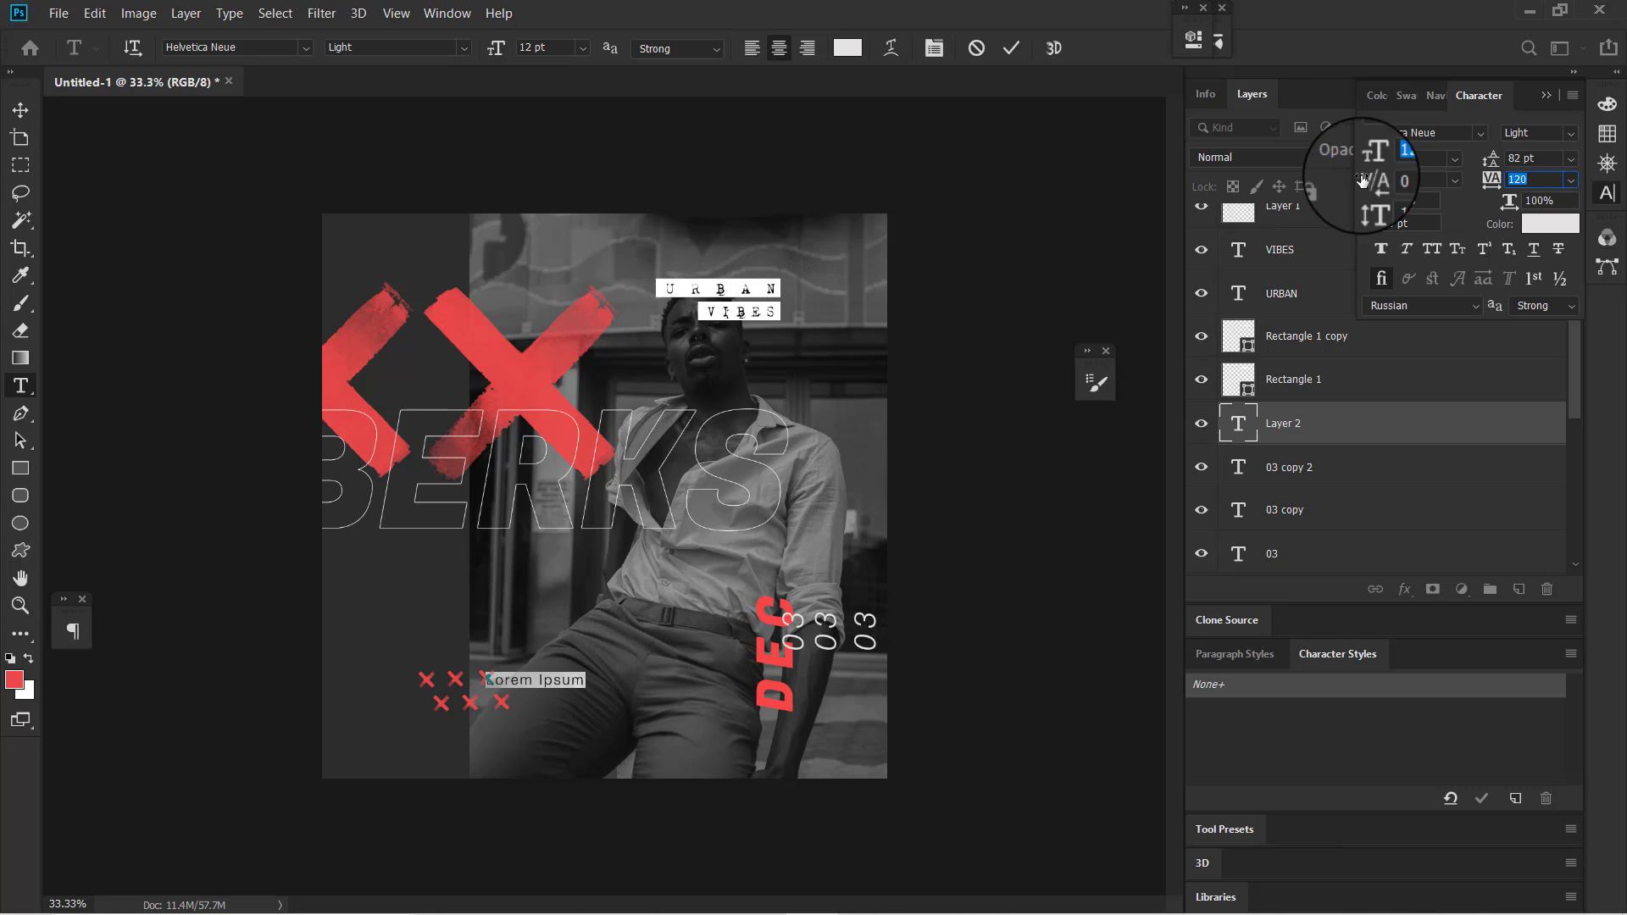
- Replace the placeholder with HIRE ME 12XX0 and position the line to the right of the small red crosses
drag(559, 712, 606, 708)
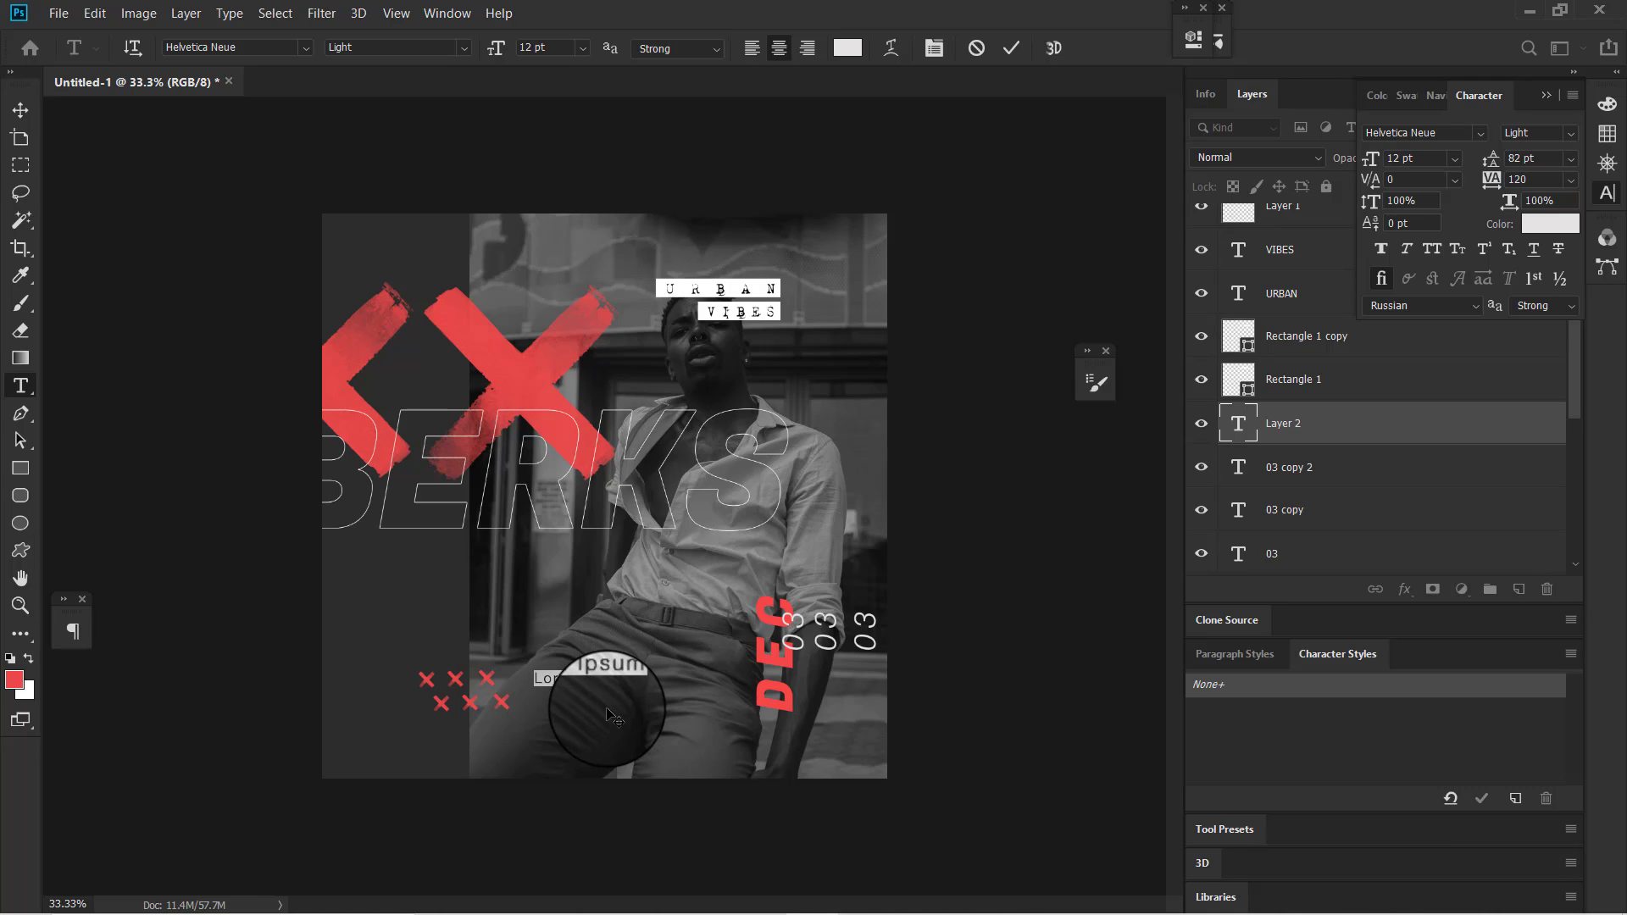
text(t)
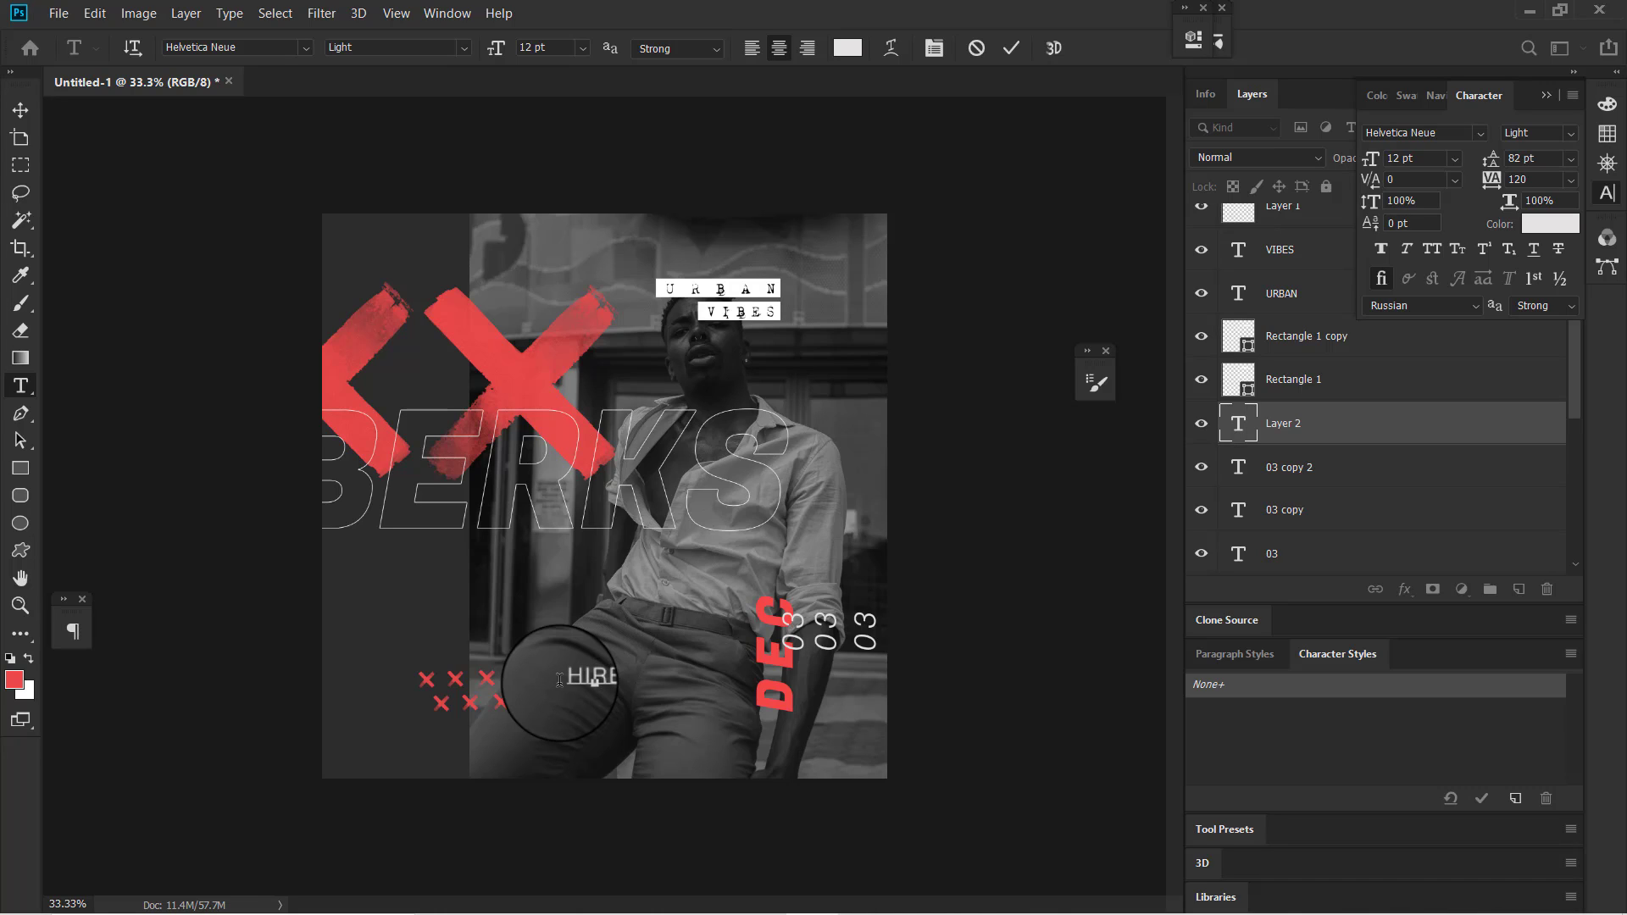
text(IRE M)
key(BackSpace)
text(E xxo)
drag(574, 709, 581, 708)
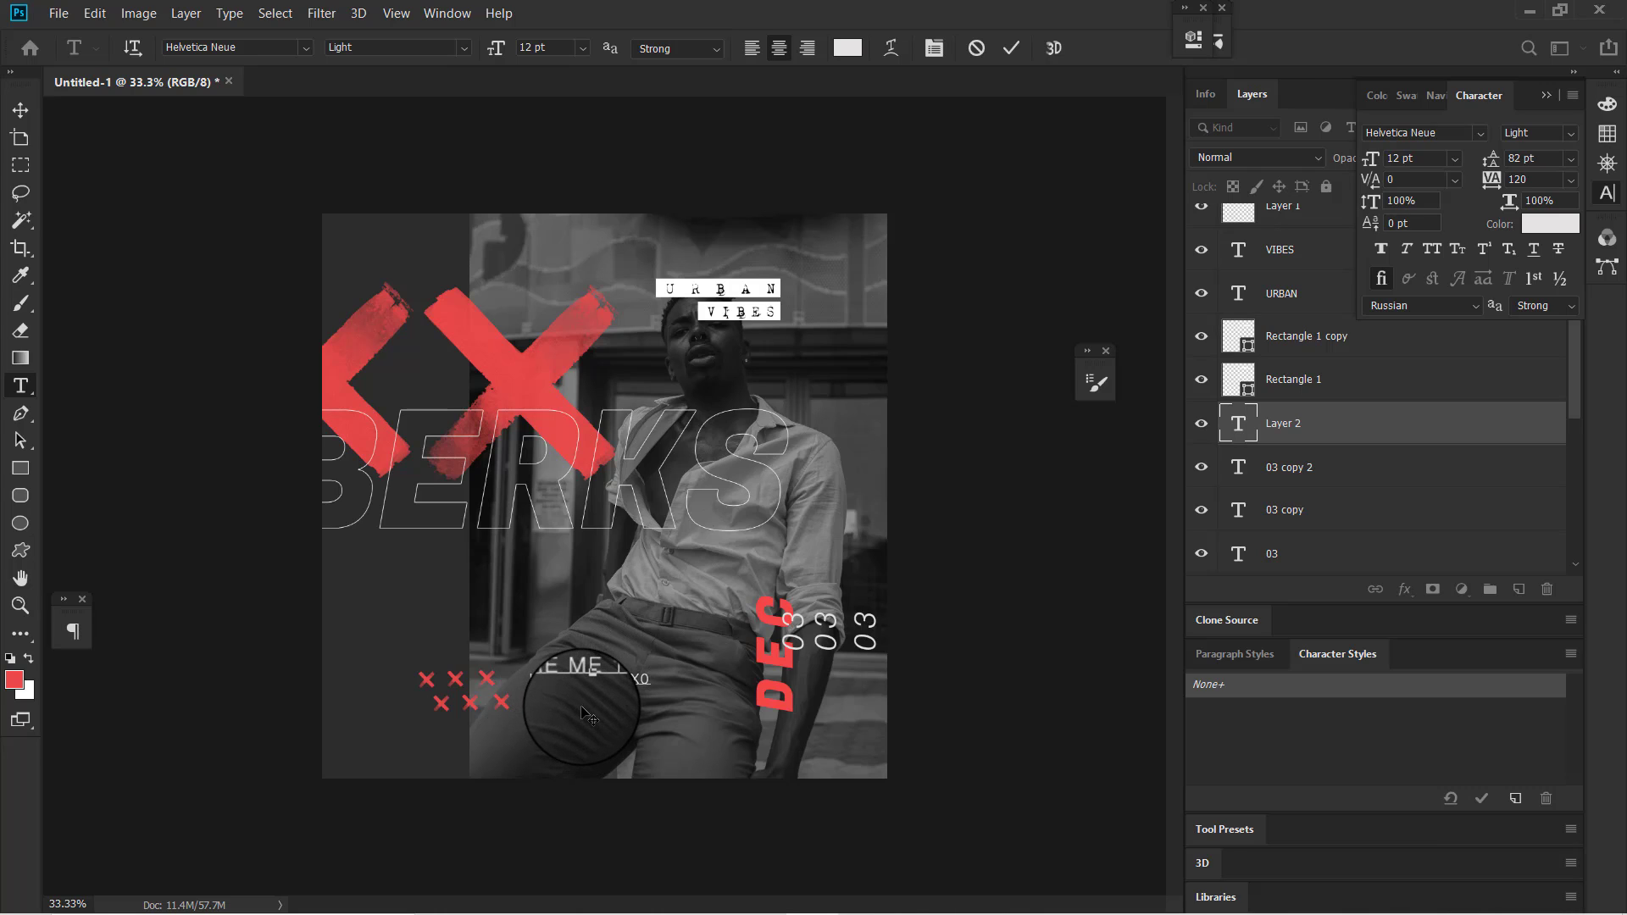
click(1013, 50)
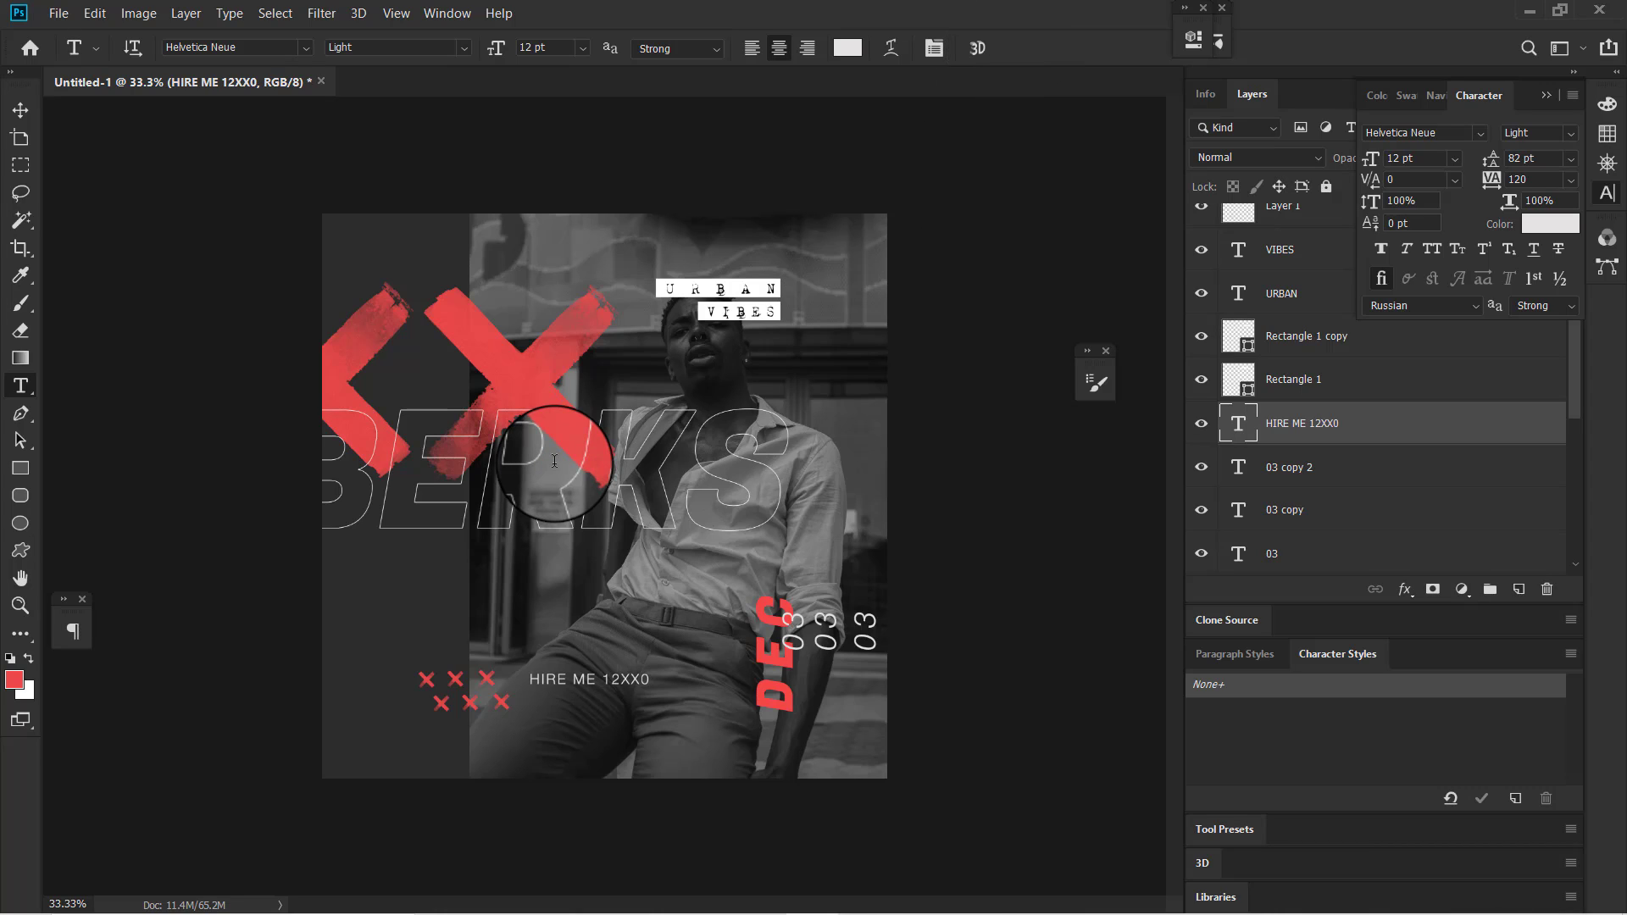
- Duplicate the HIRE ME 12XX0 line and place the copy directly below the original
key(ctrl+j)
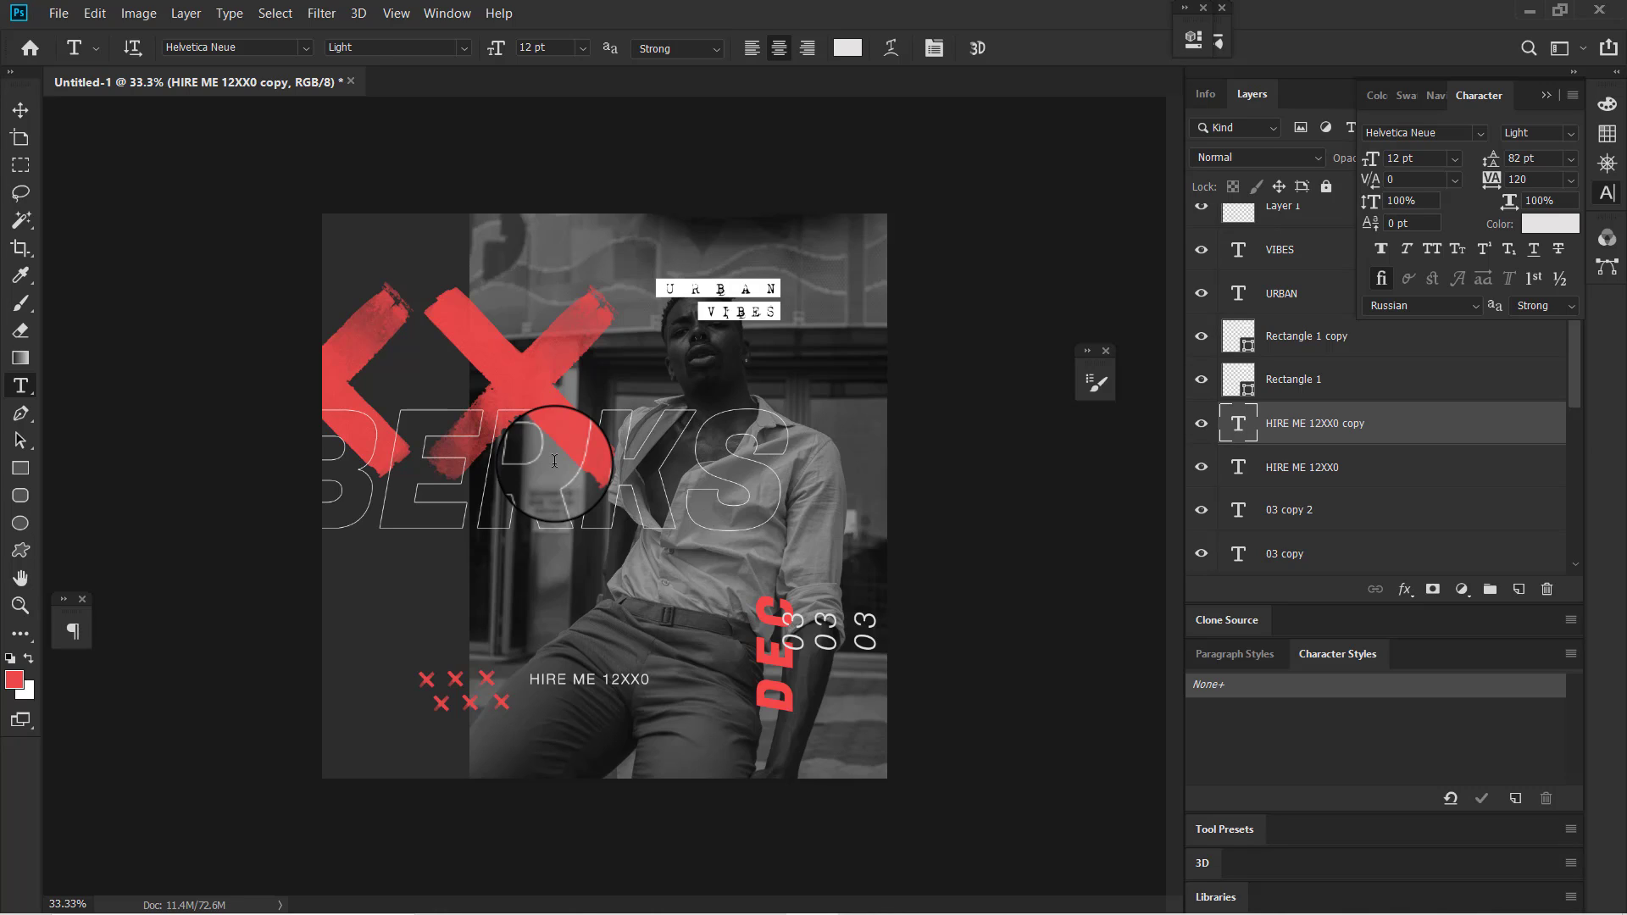
key(v)
key(shift+Down)
key(shift+Down)
key(shift+Down)
key(shift+Down)
key(shift+Down)
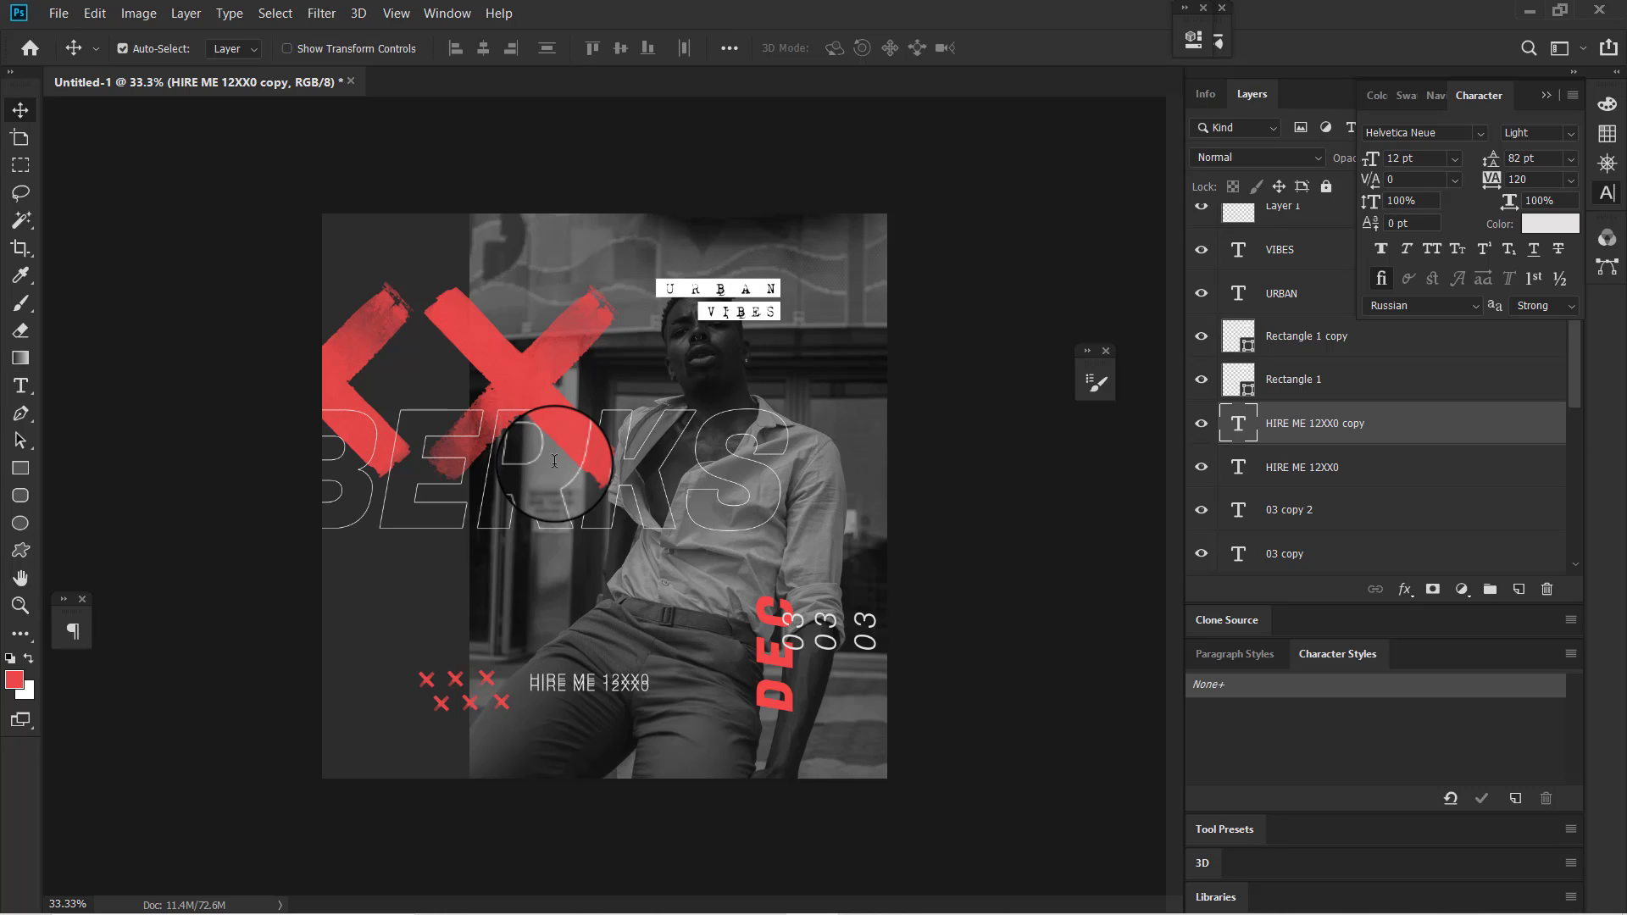
key(shift+Down)
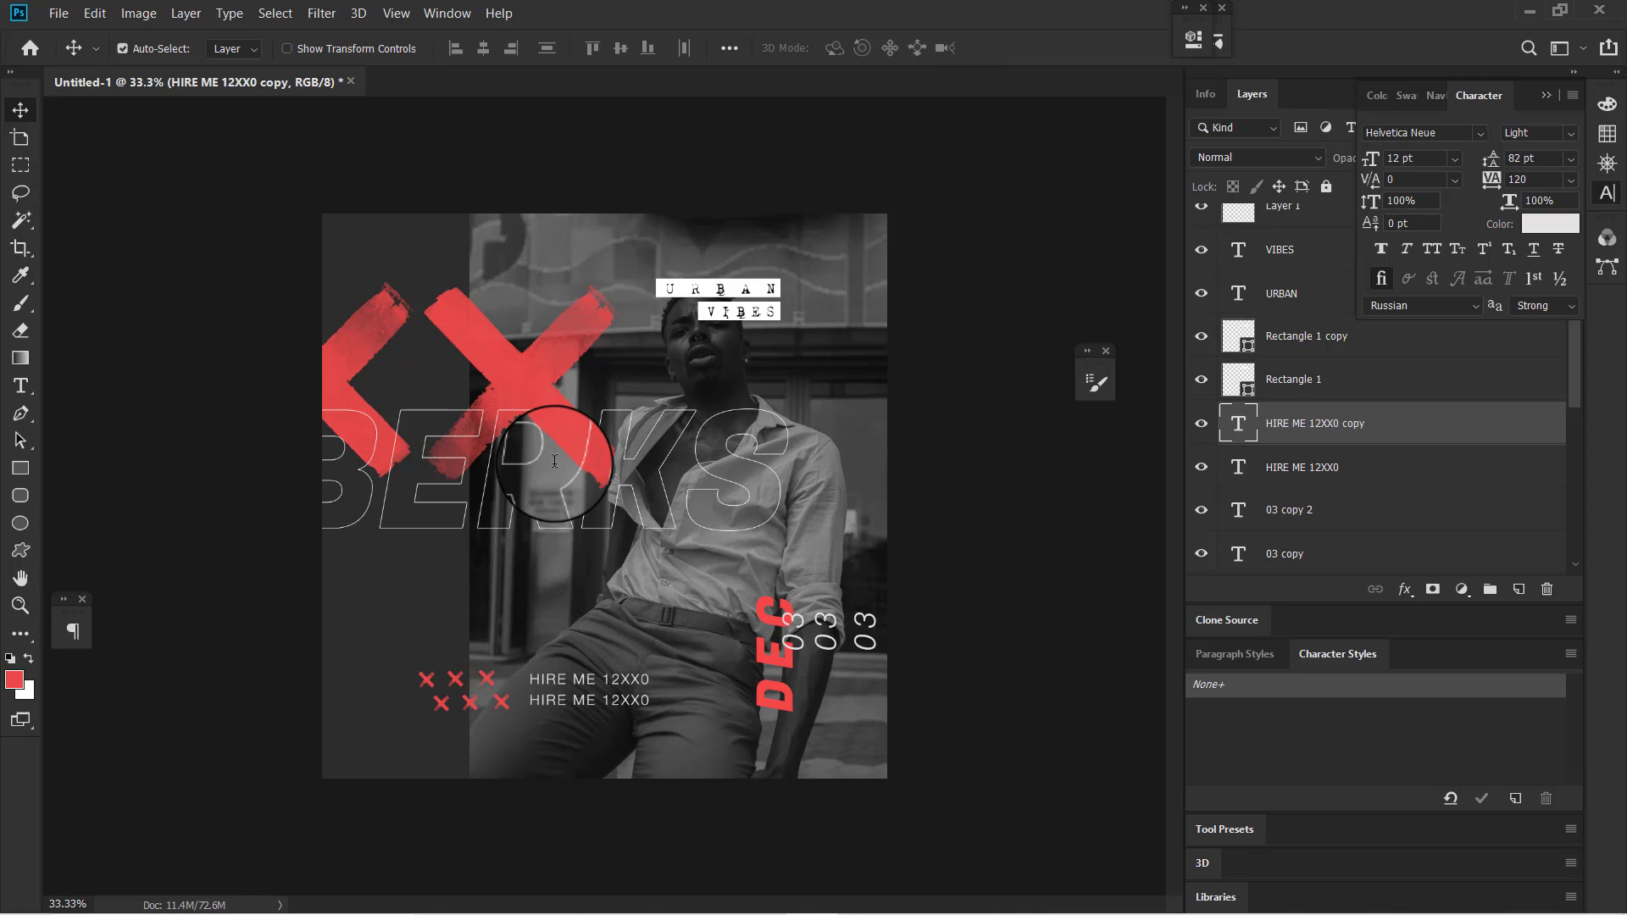
click(547, 684)
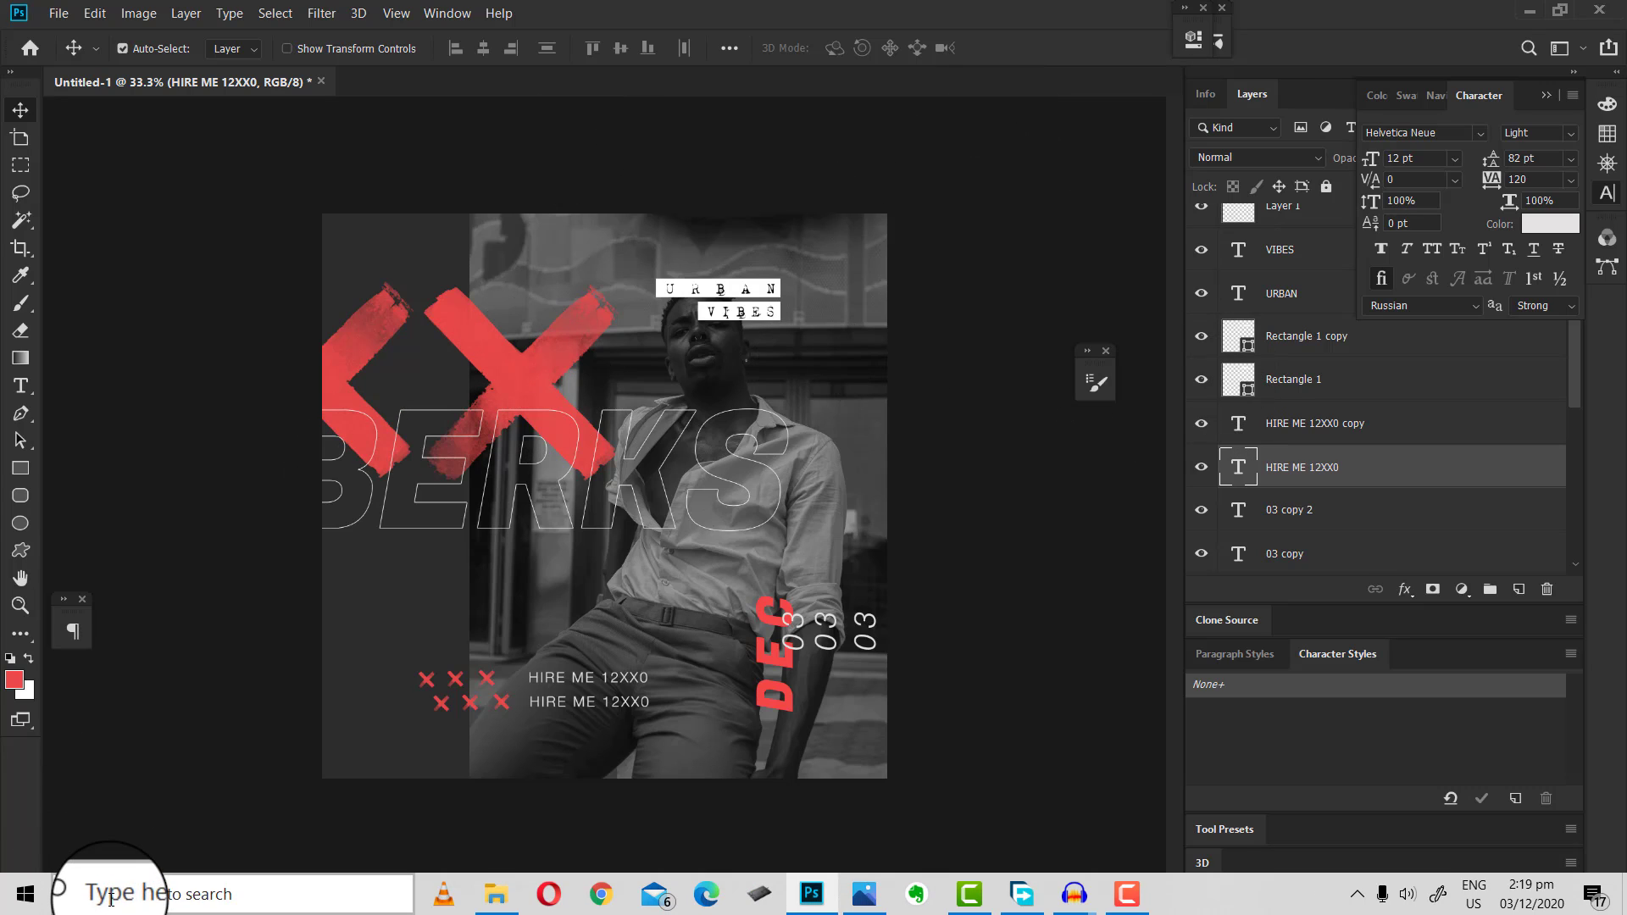
- Search the computer for the Duotone Free PSD file and open it in Photoshop
click(112, 902)
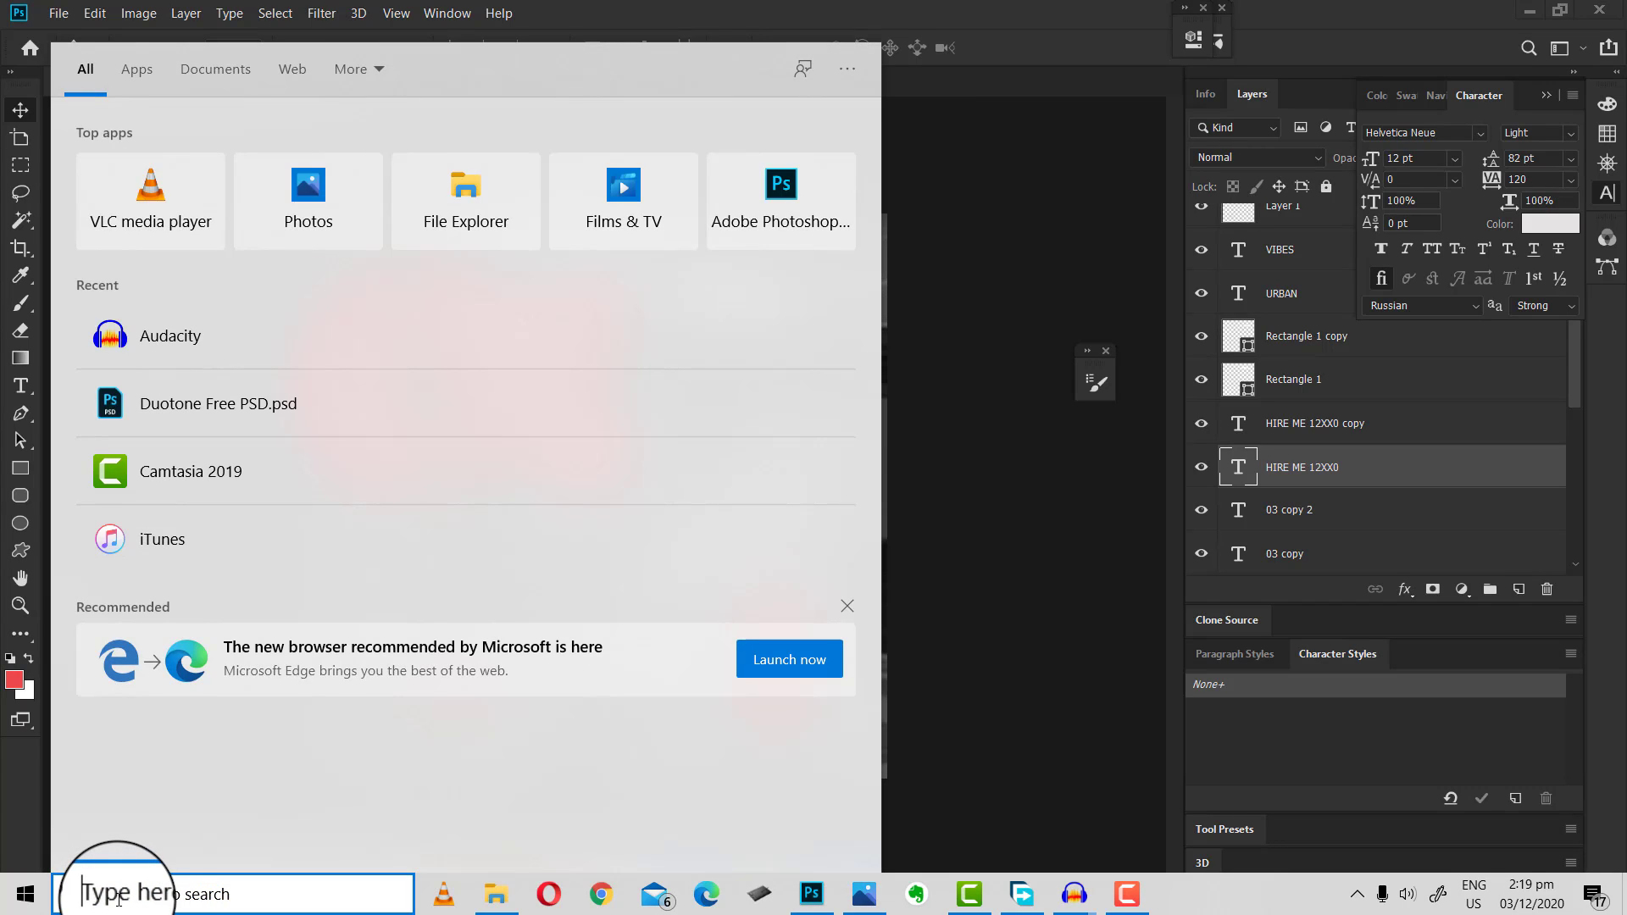
text(DU)
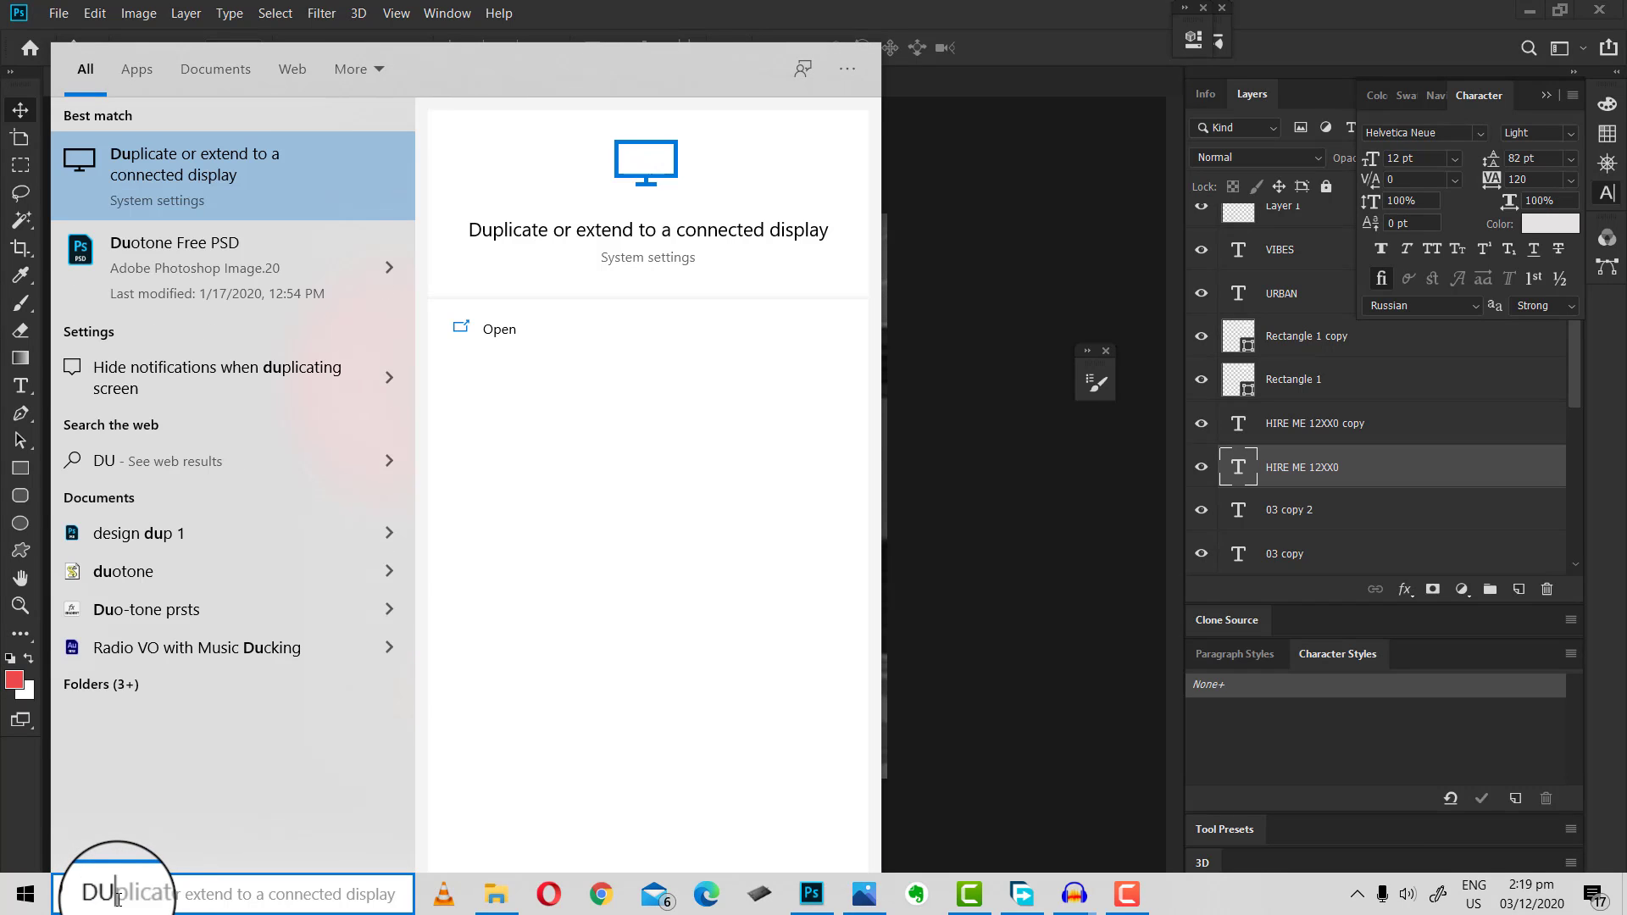
click(227, 272)
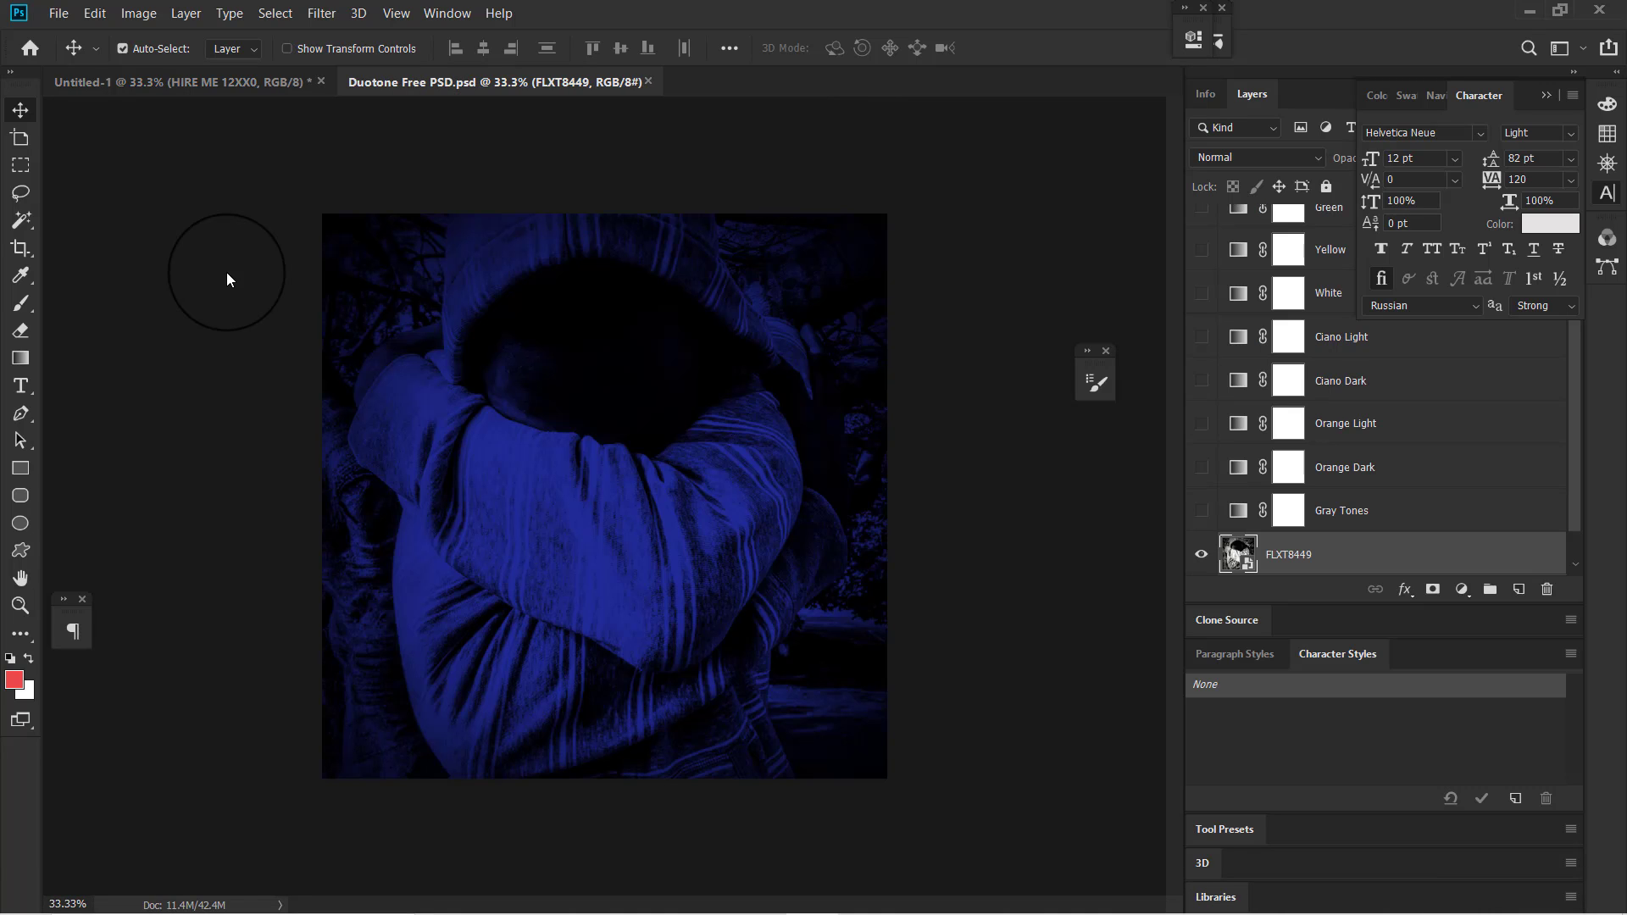
- Hide the Blue gradient map, show the Red one, and copy the Red layer into the Untitled-1 poster
scroll(1246, 344, up, 3)
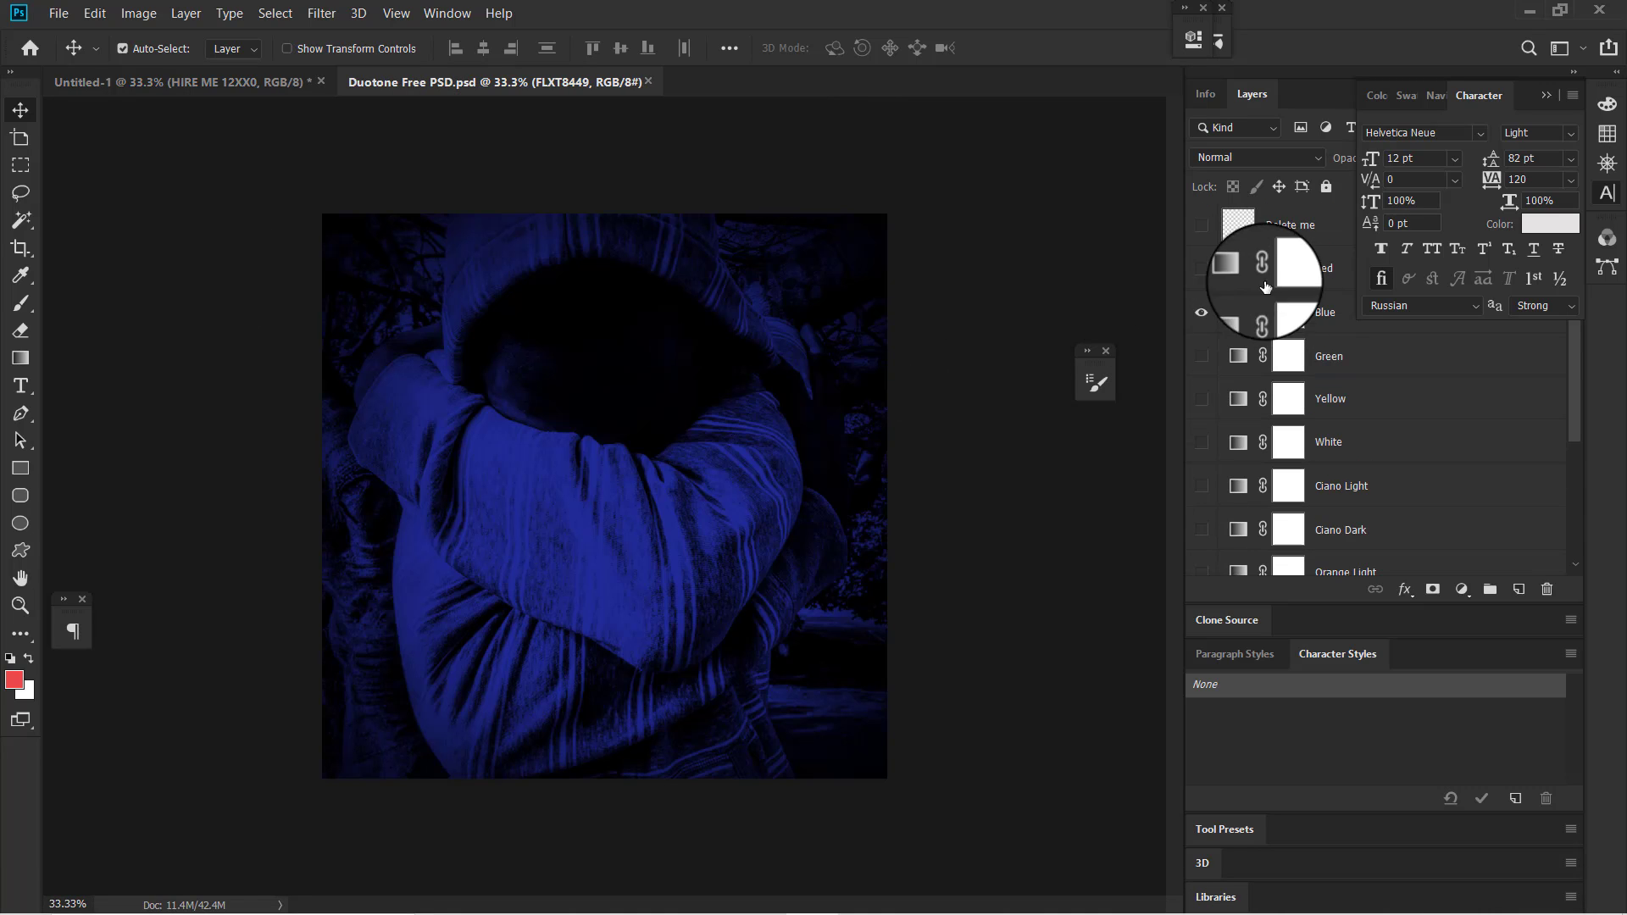
click(1209, 298)
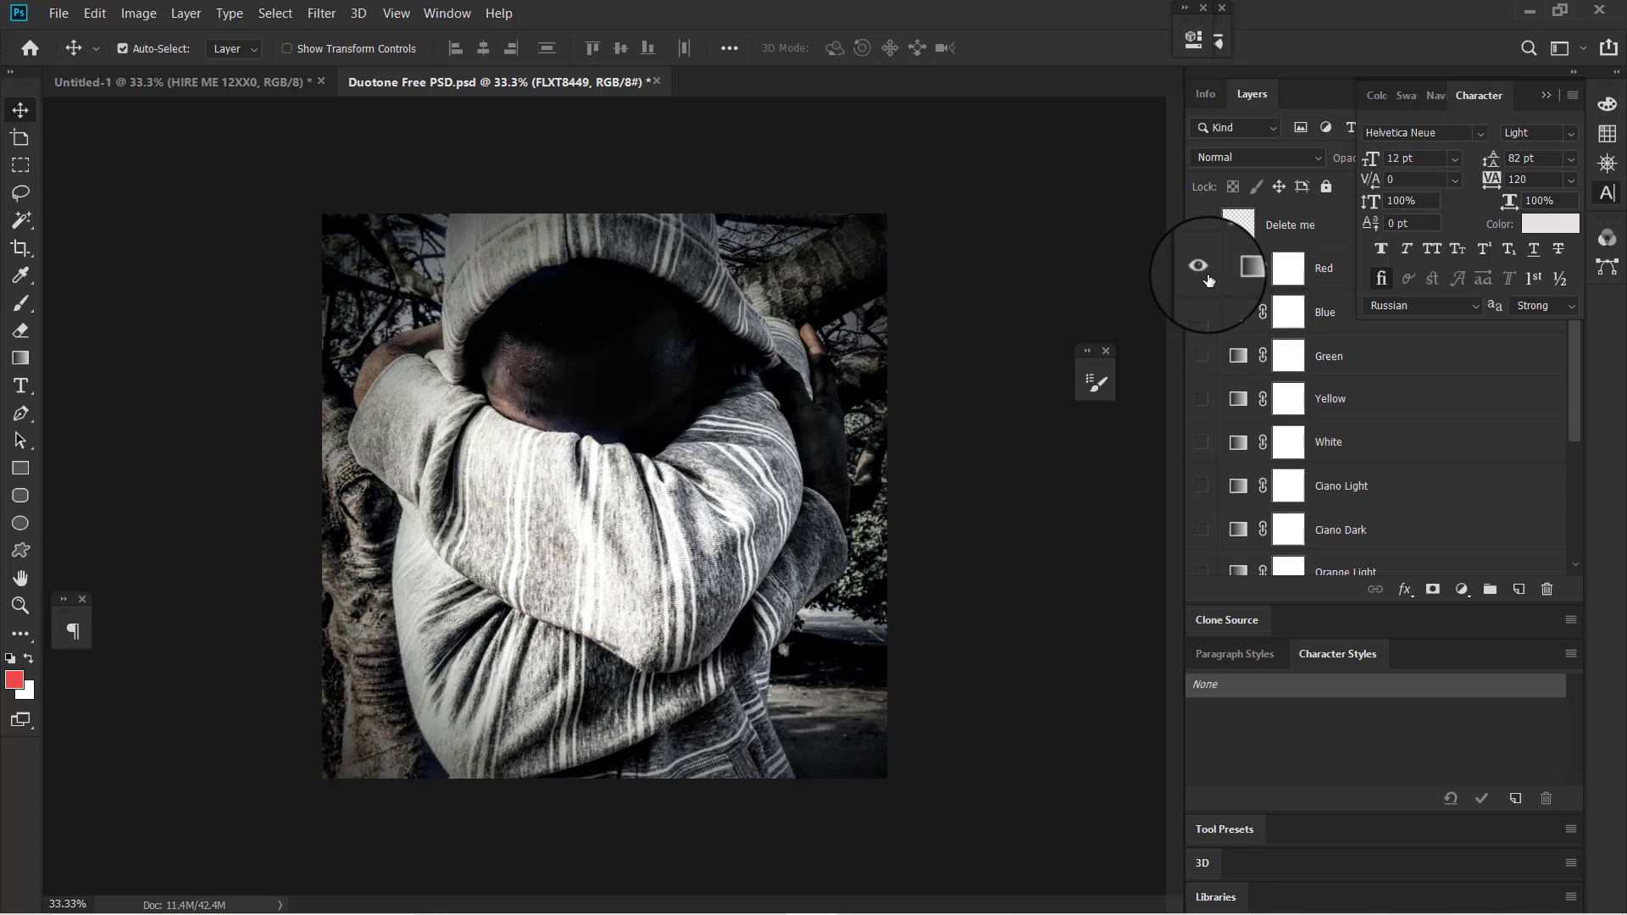
click(1202, 268)
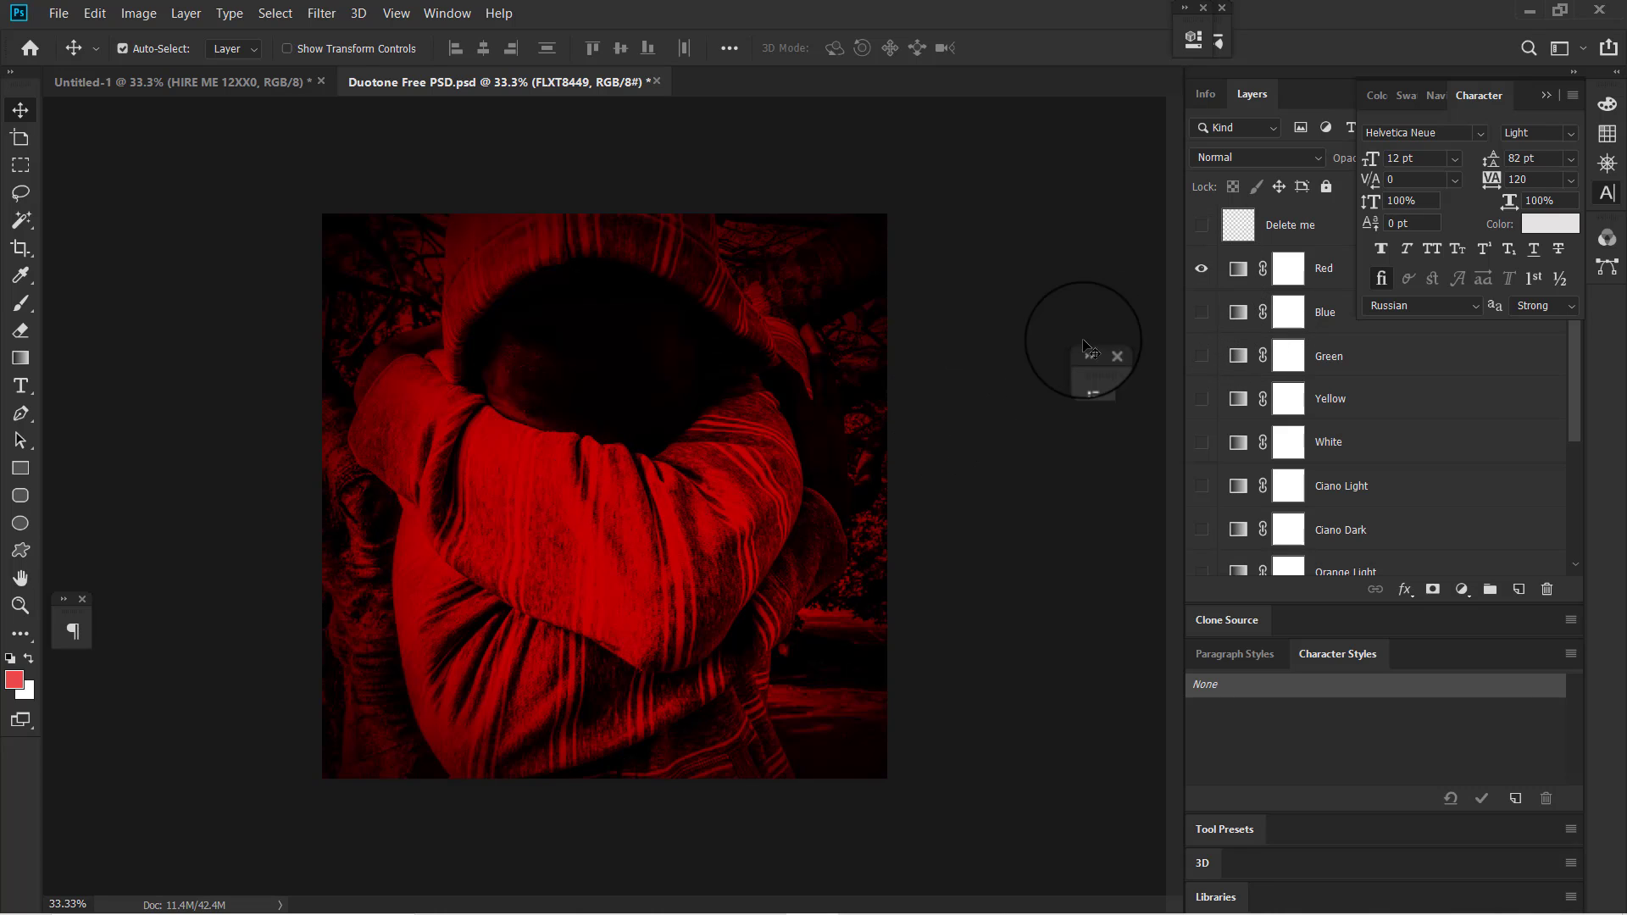
drag(1324, 268, 519, 319)
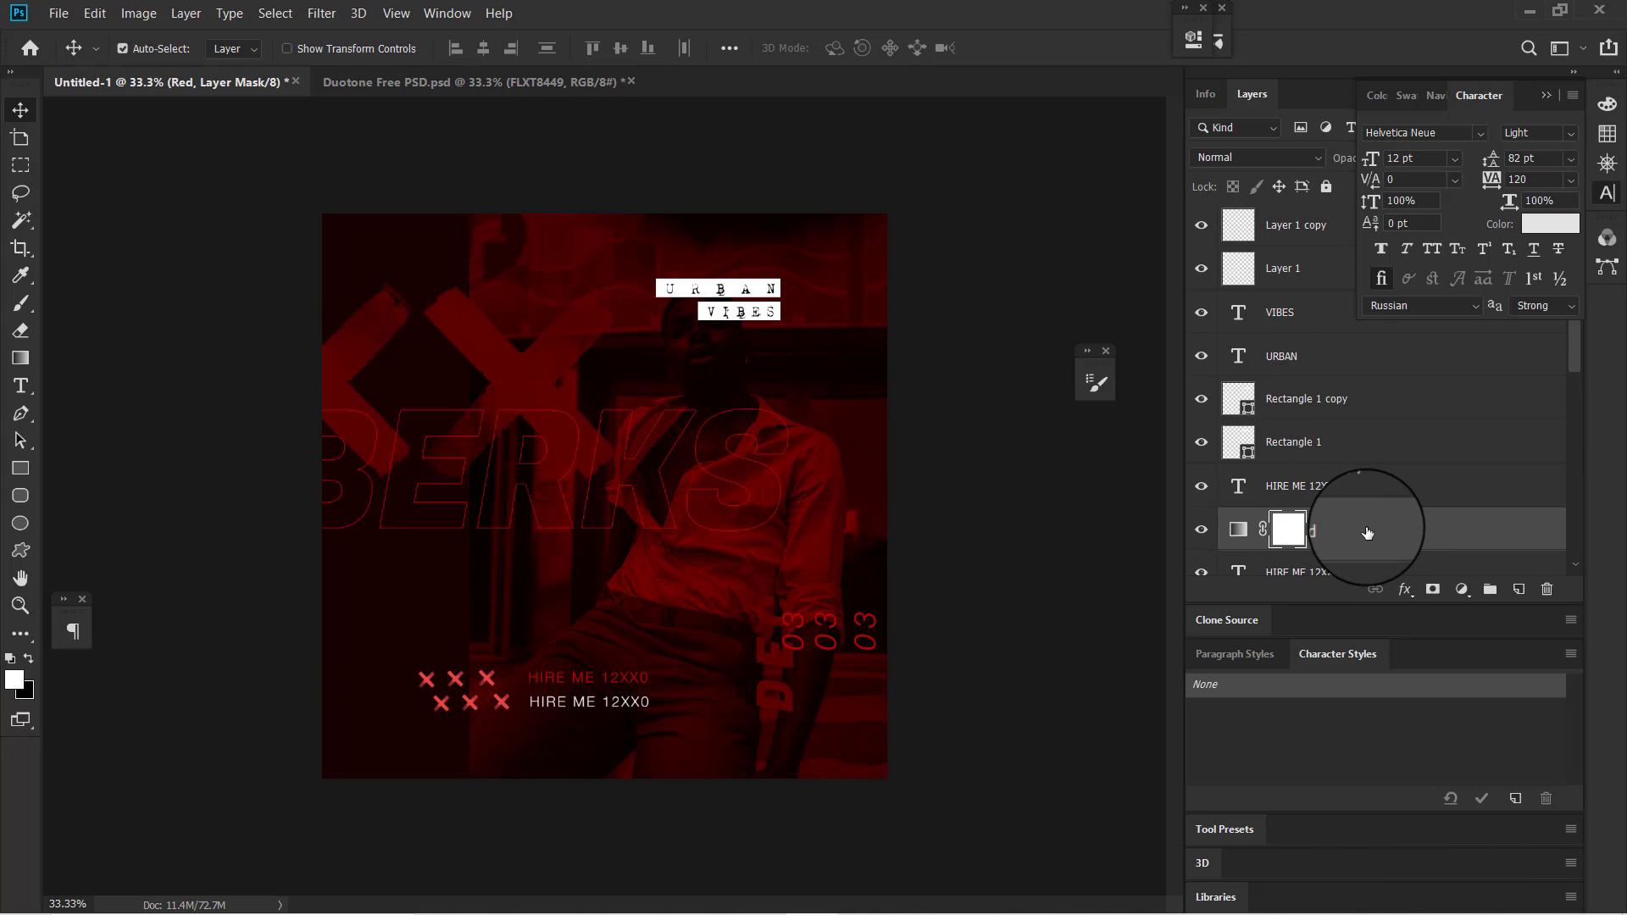
- Move the Red gradient map down the layer stack to directly above the crosses layer
drag(1336, 534, 1294, 357)
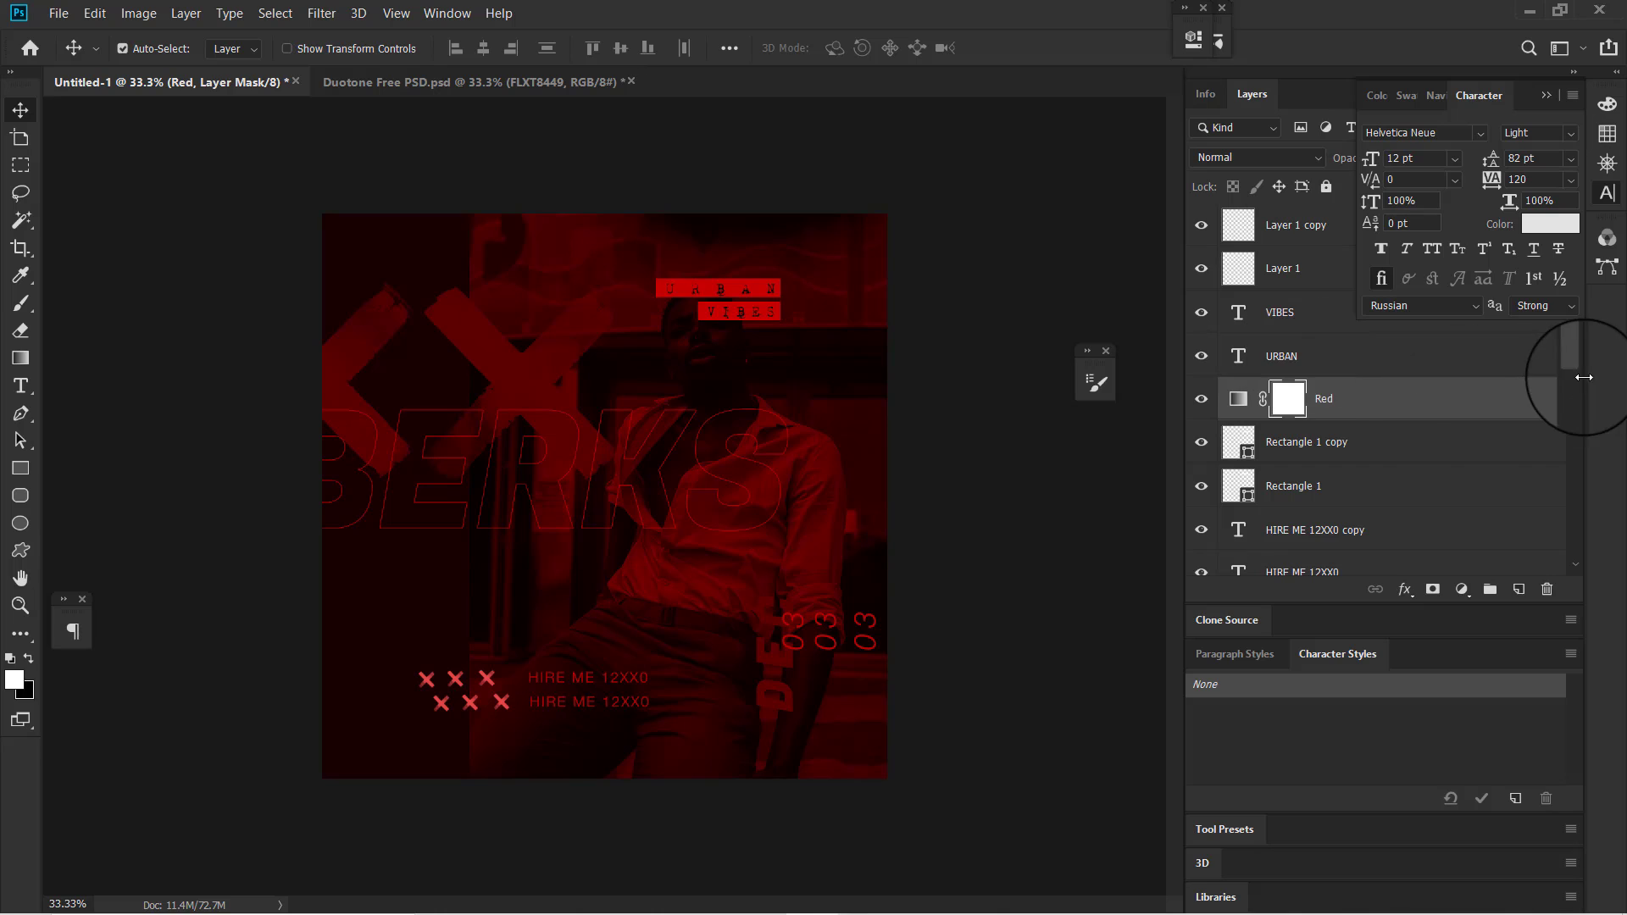
drag(1573, 347, 1562, 418)
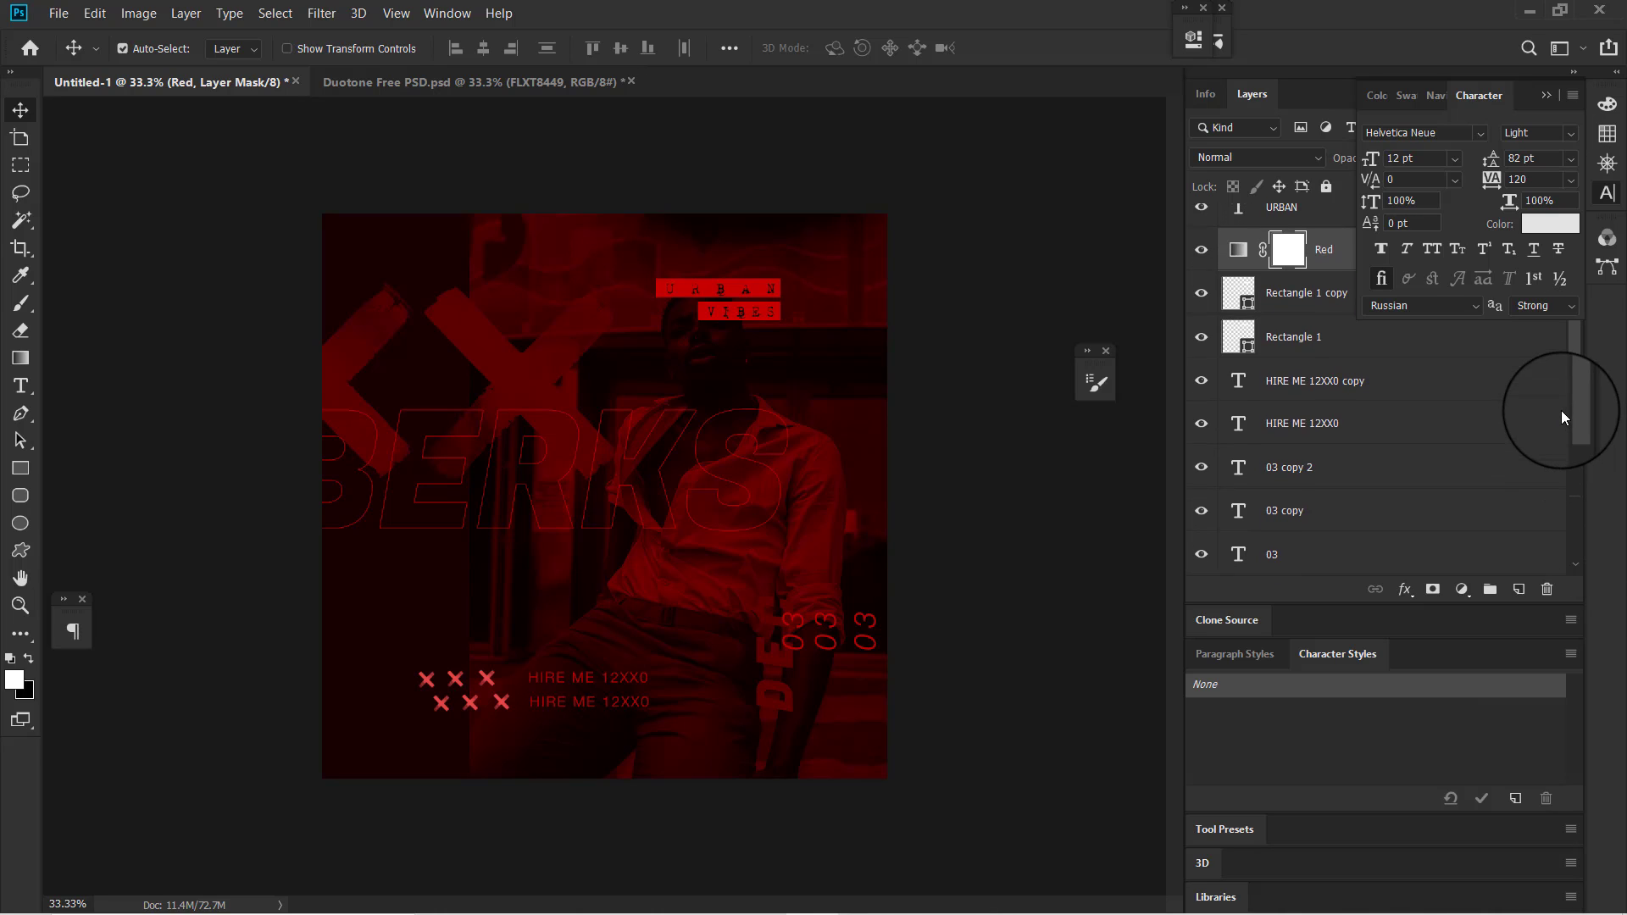
drag(1288, 249, 1231, 394)
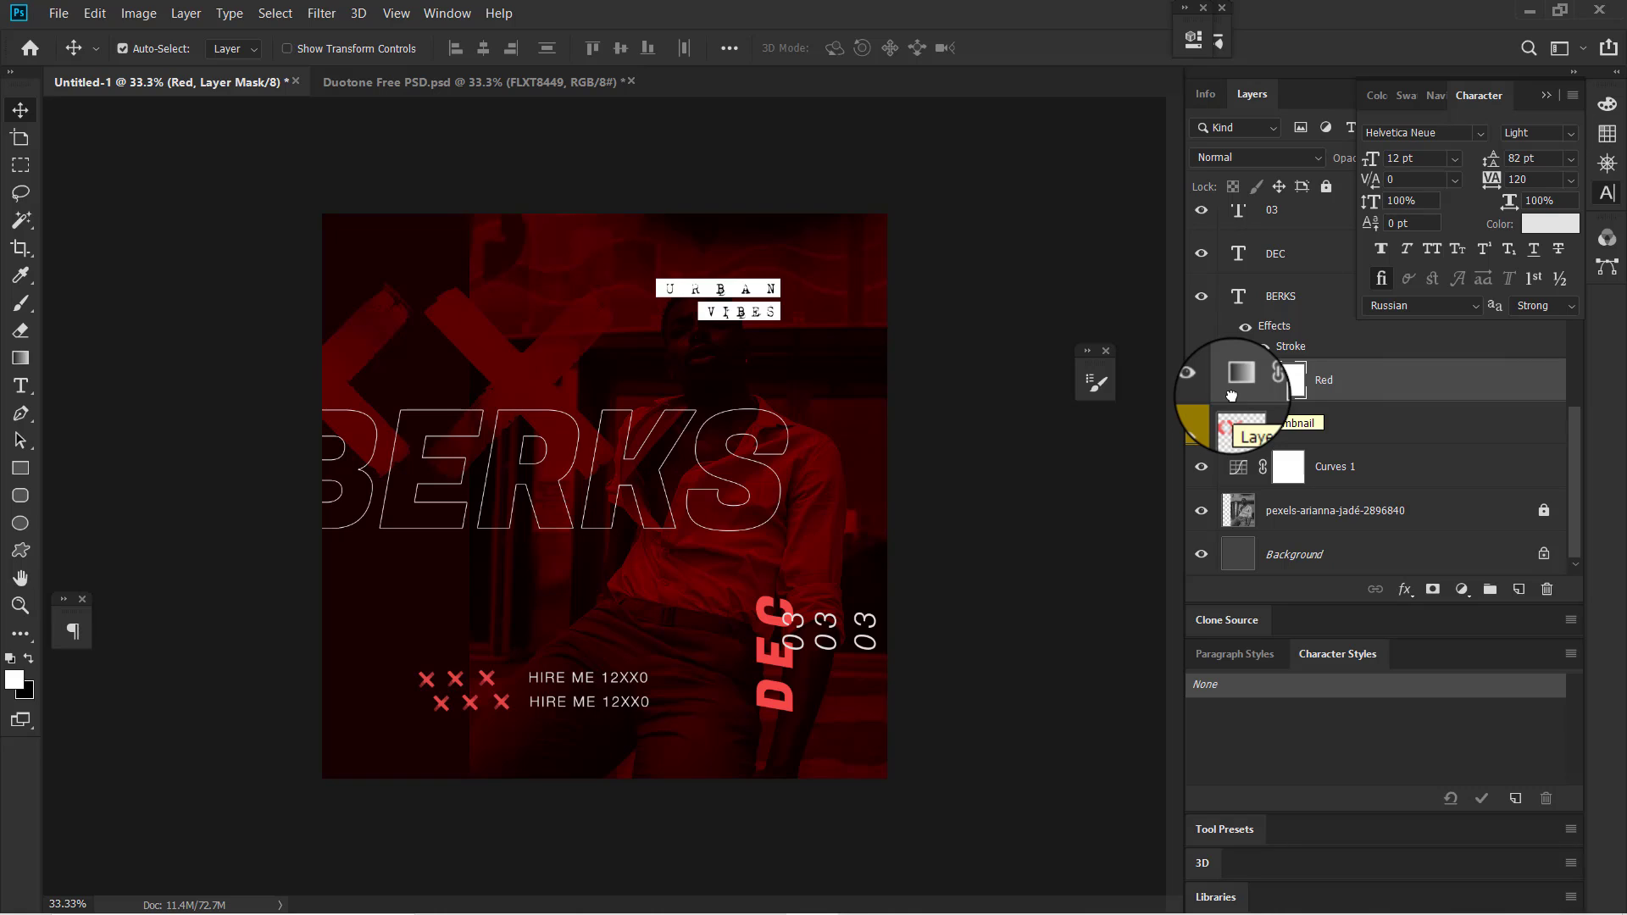
- Clip the Red gradient map to the crosses layer so it affects only the large crosses
key(alt)
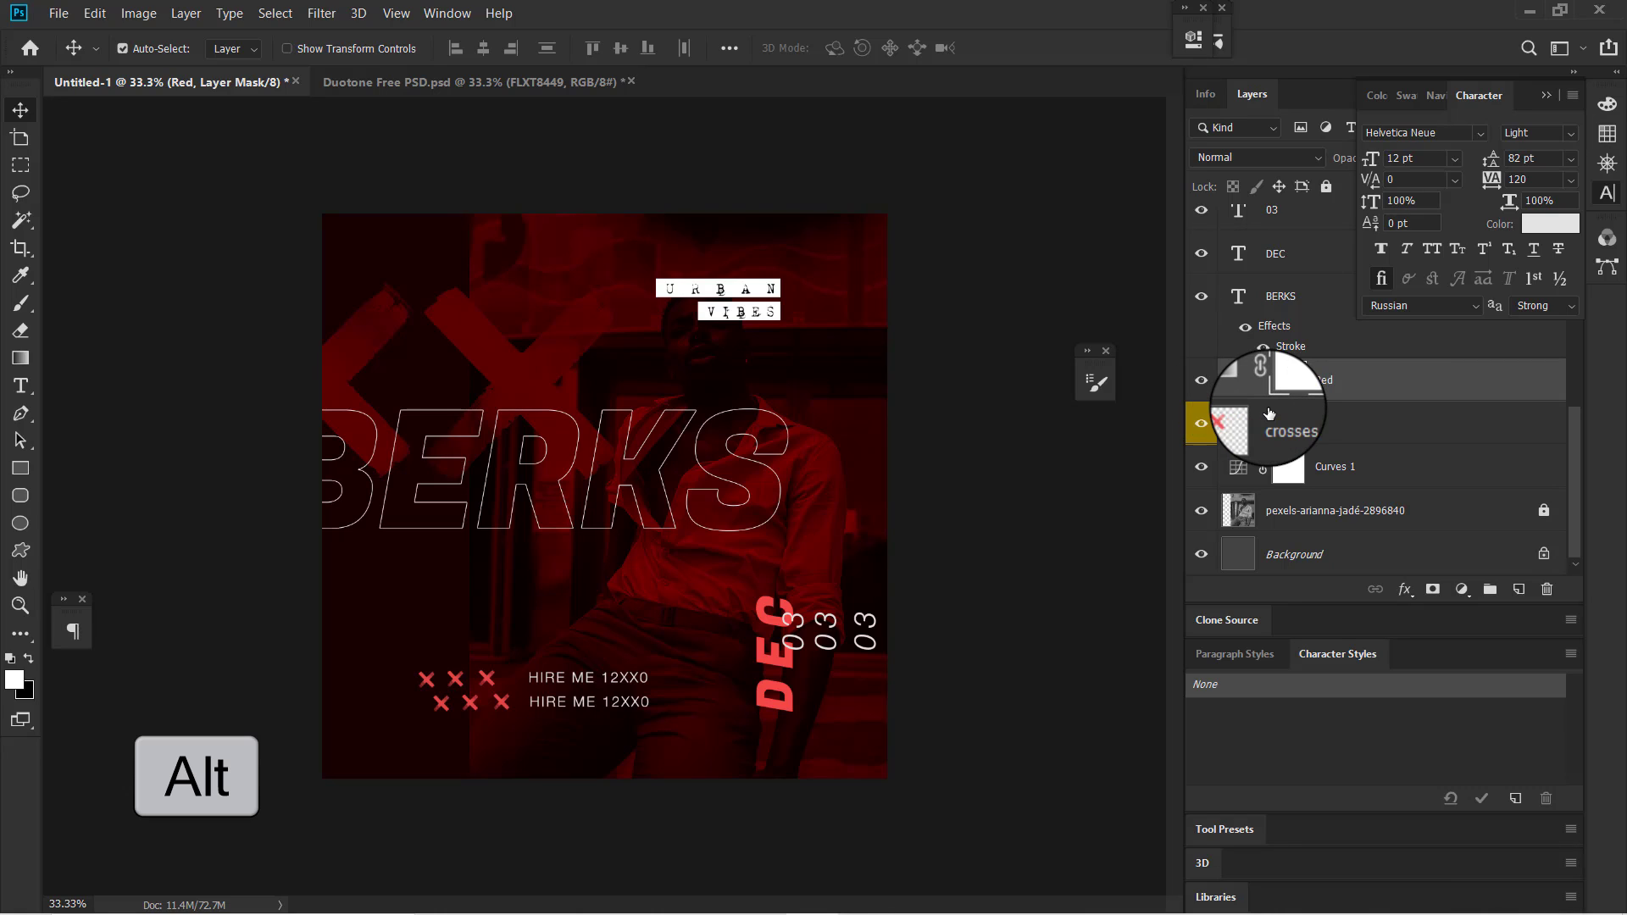
alt+click(1318, 397)
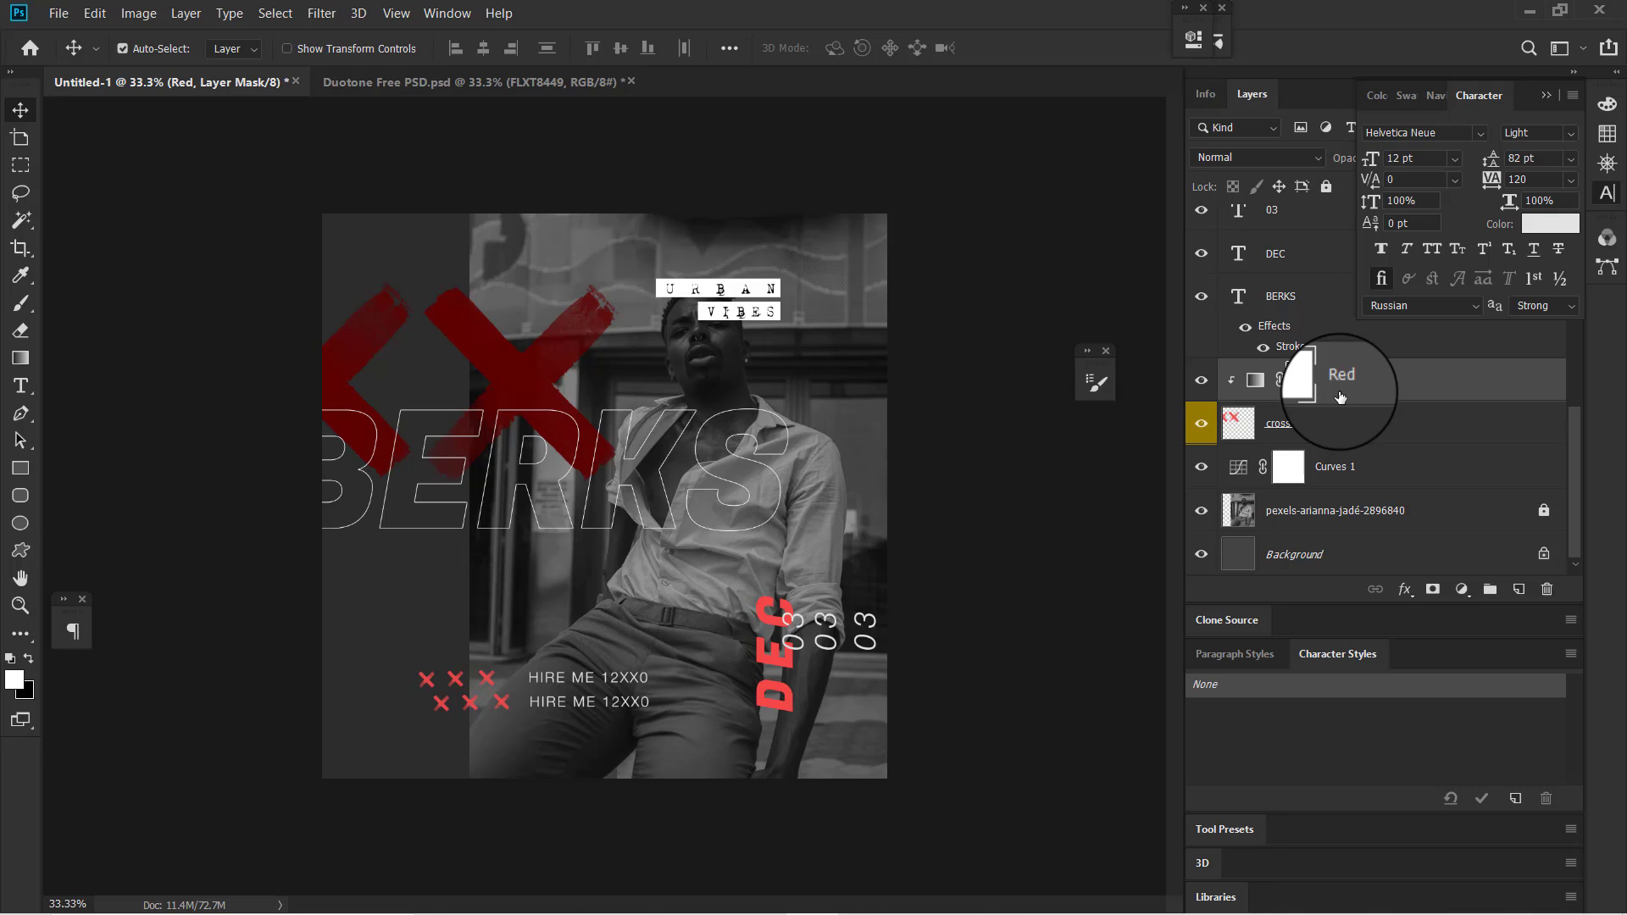
key(ctrl+alt+g)
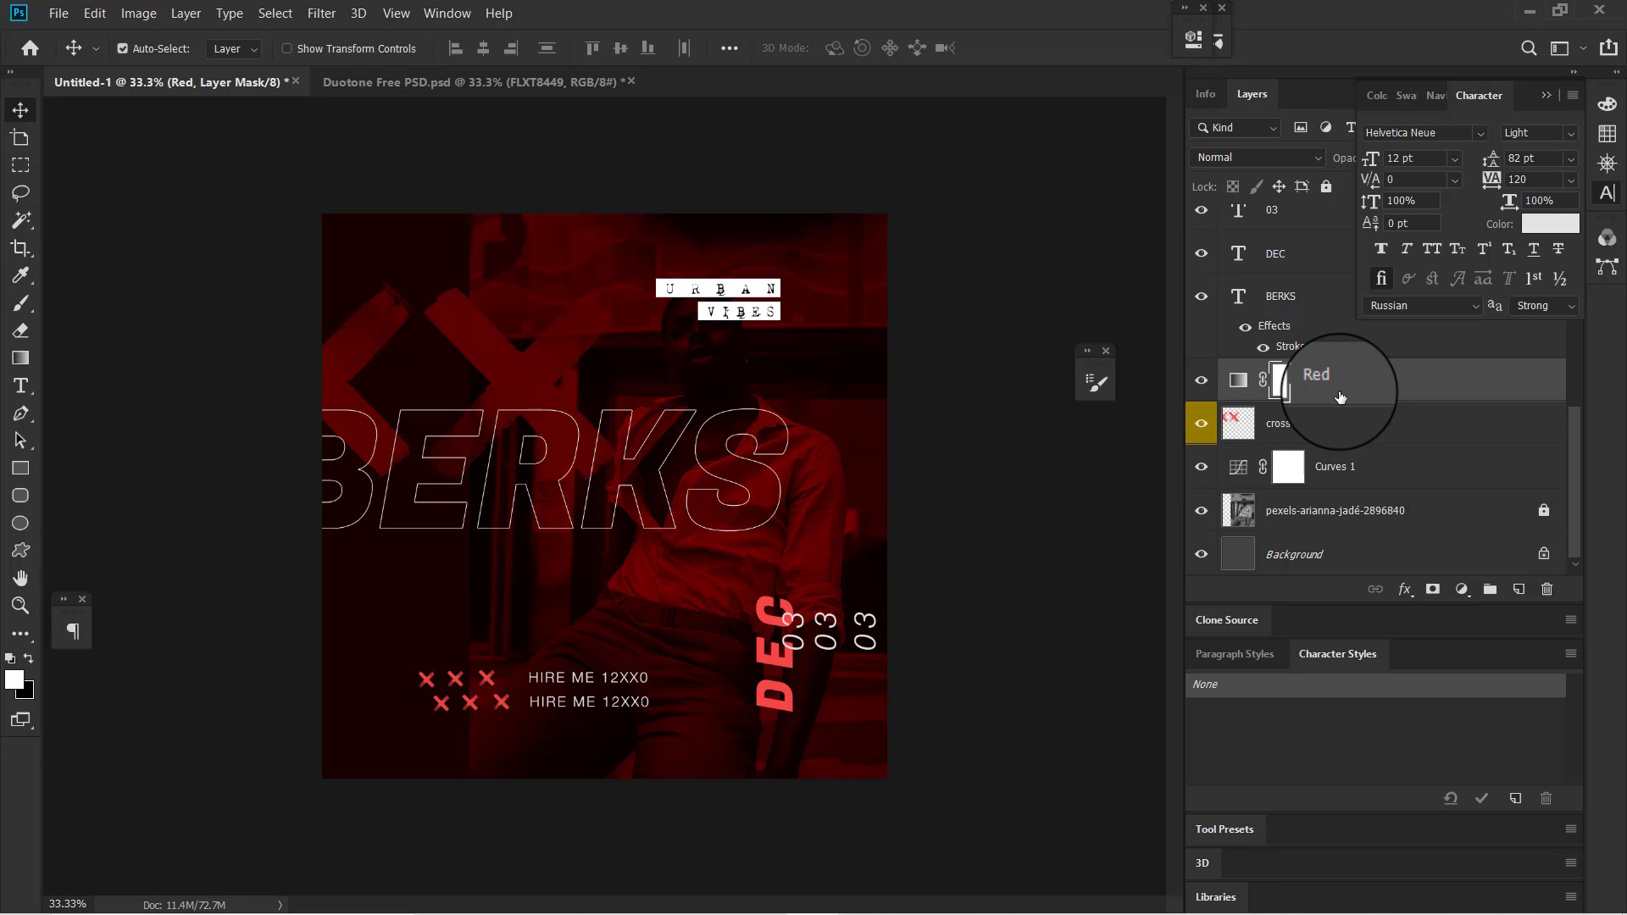
right_click(1340, 397)
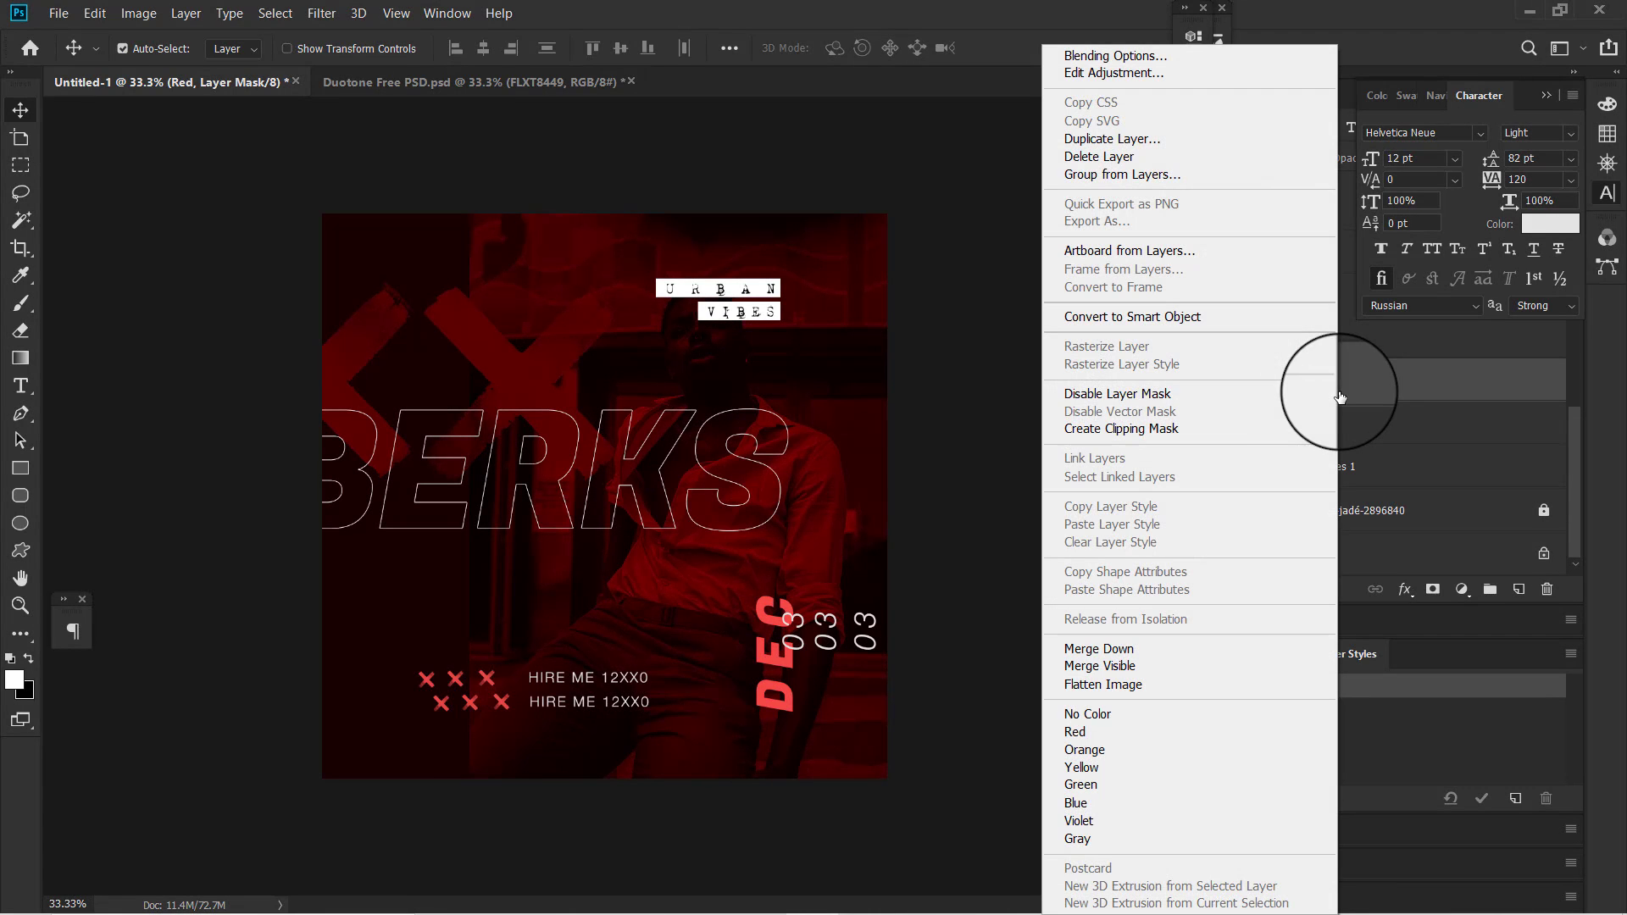
click(1141, 428)
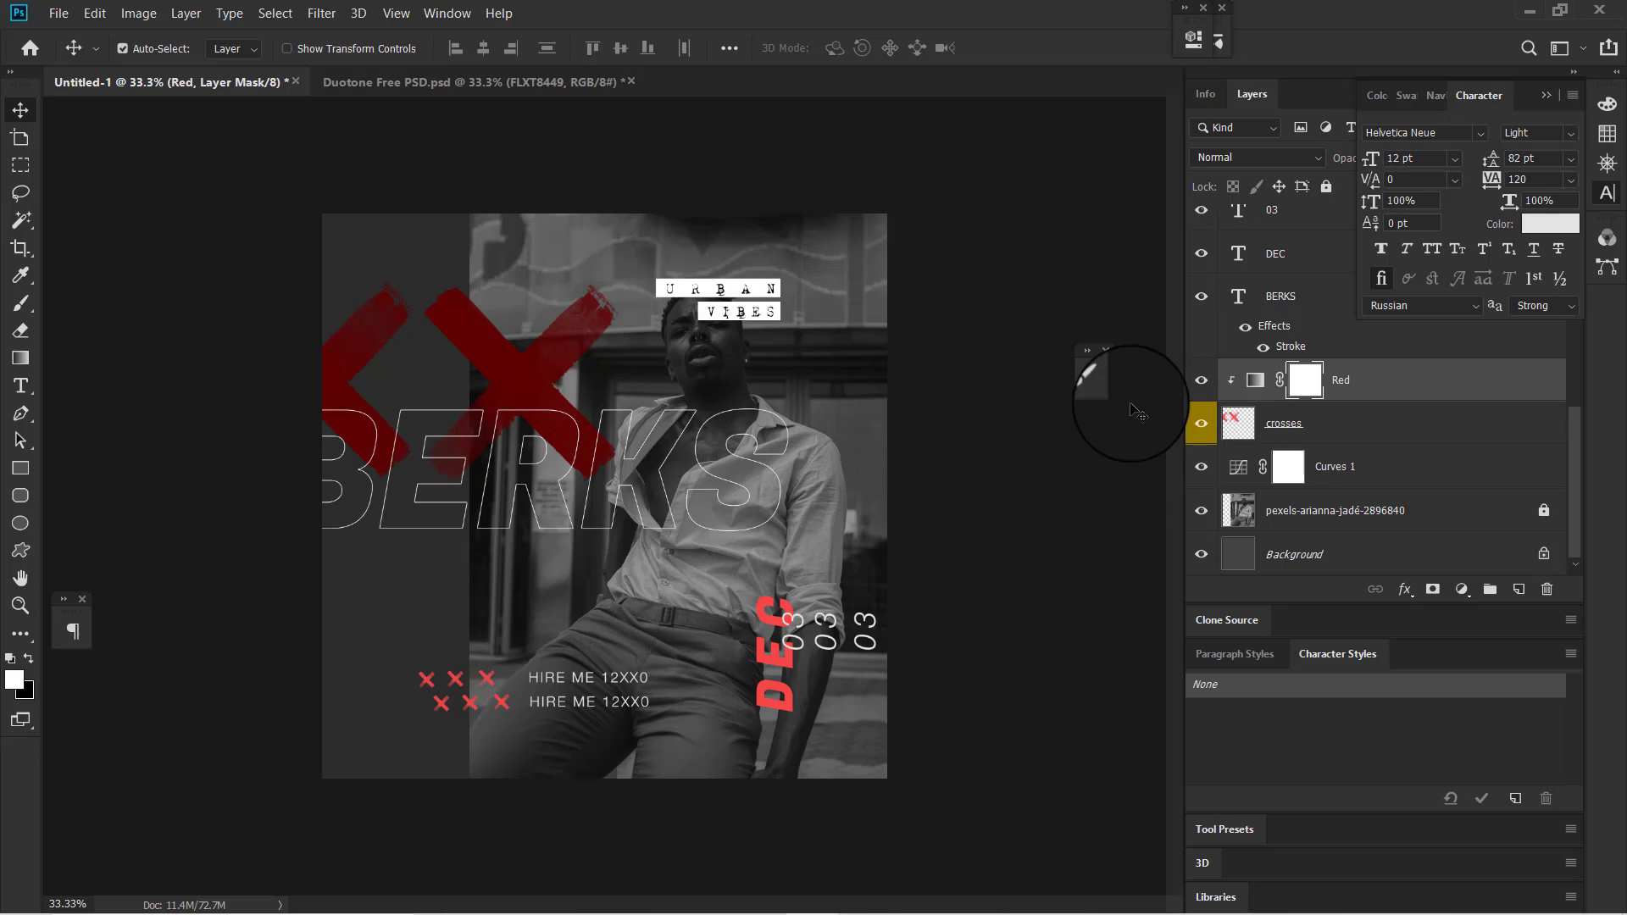
- Open the Red gradient map's gradient for editing and set its end colour stop to FE90C4
double_click(1242, 379)
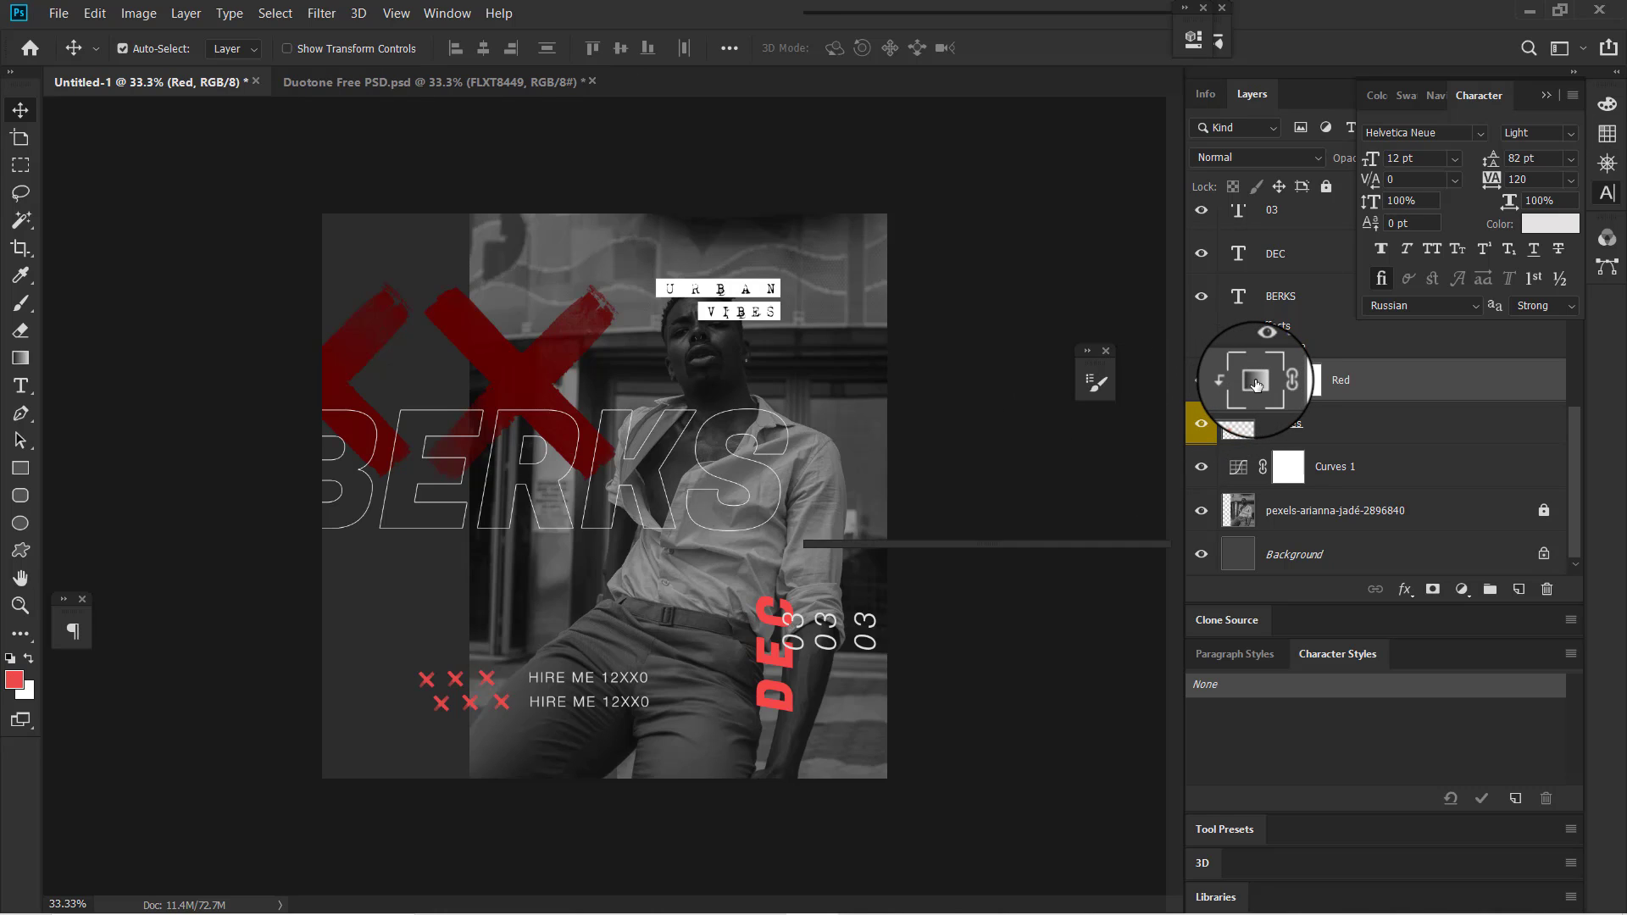
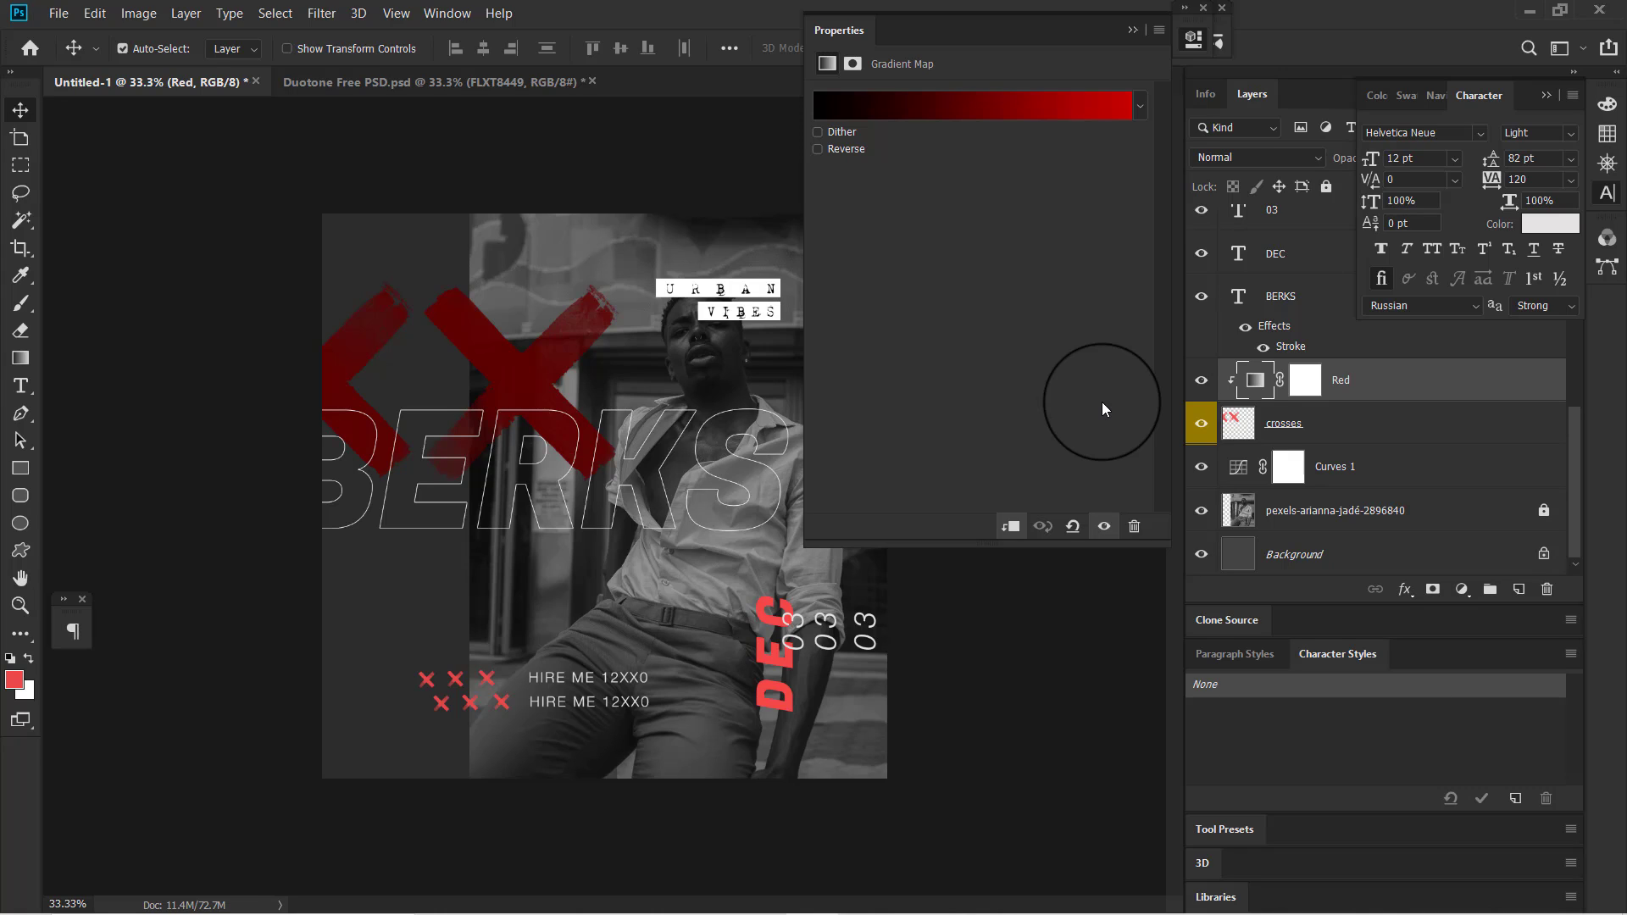
click(1046, 107)
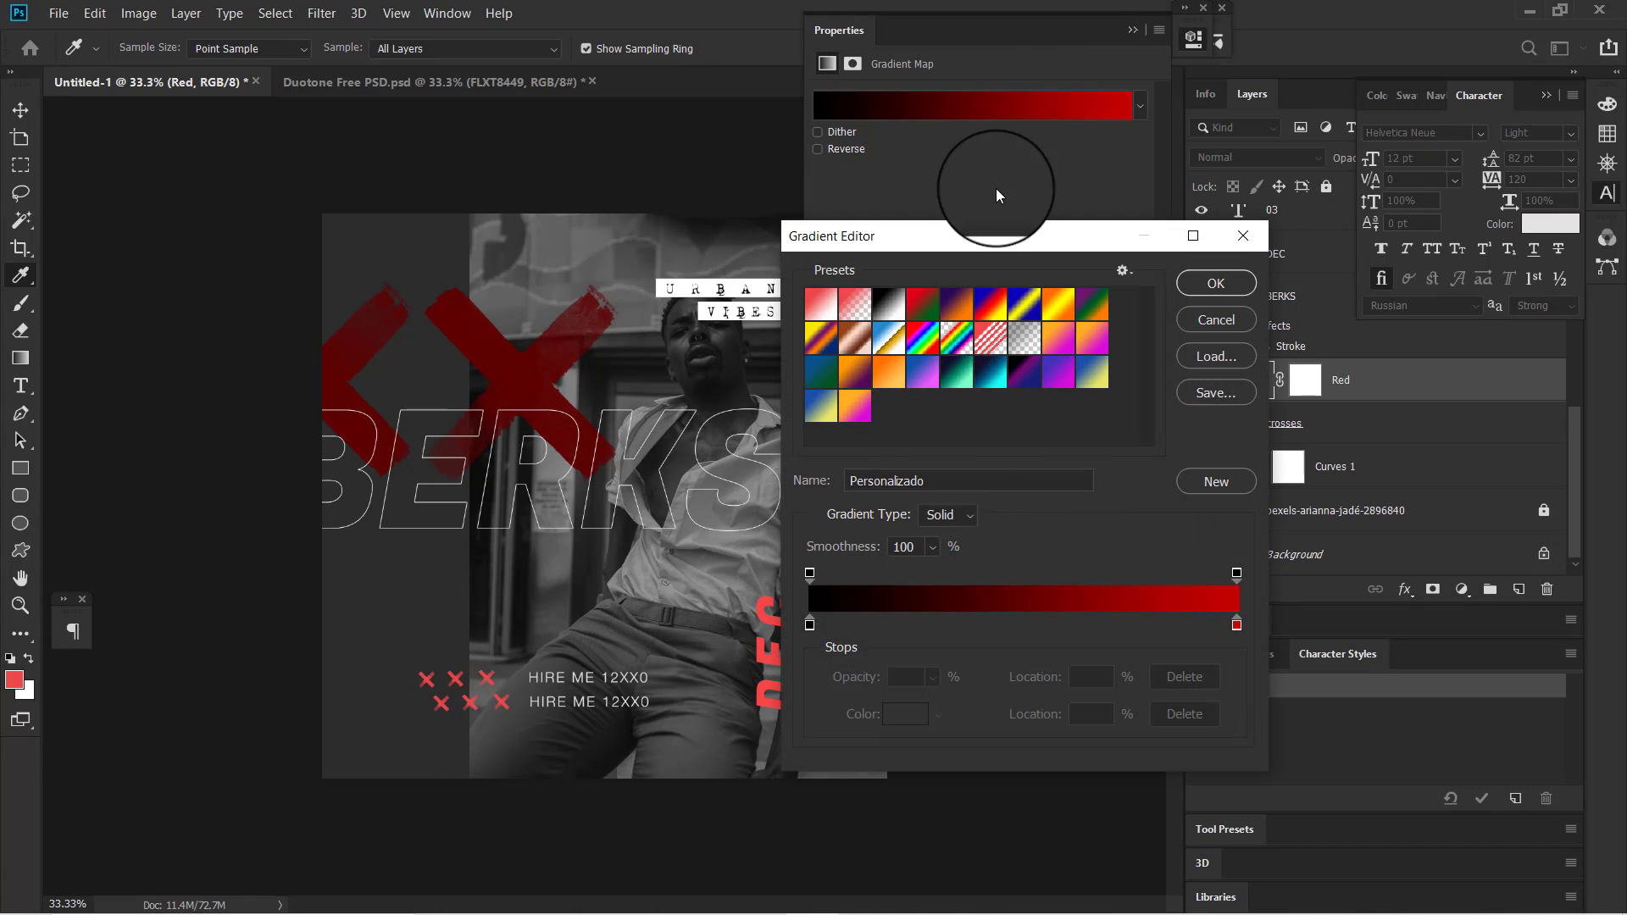
click(1237, 627)
click(907, 713)
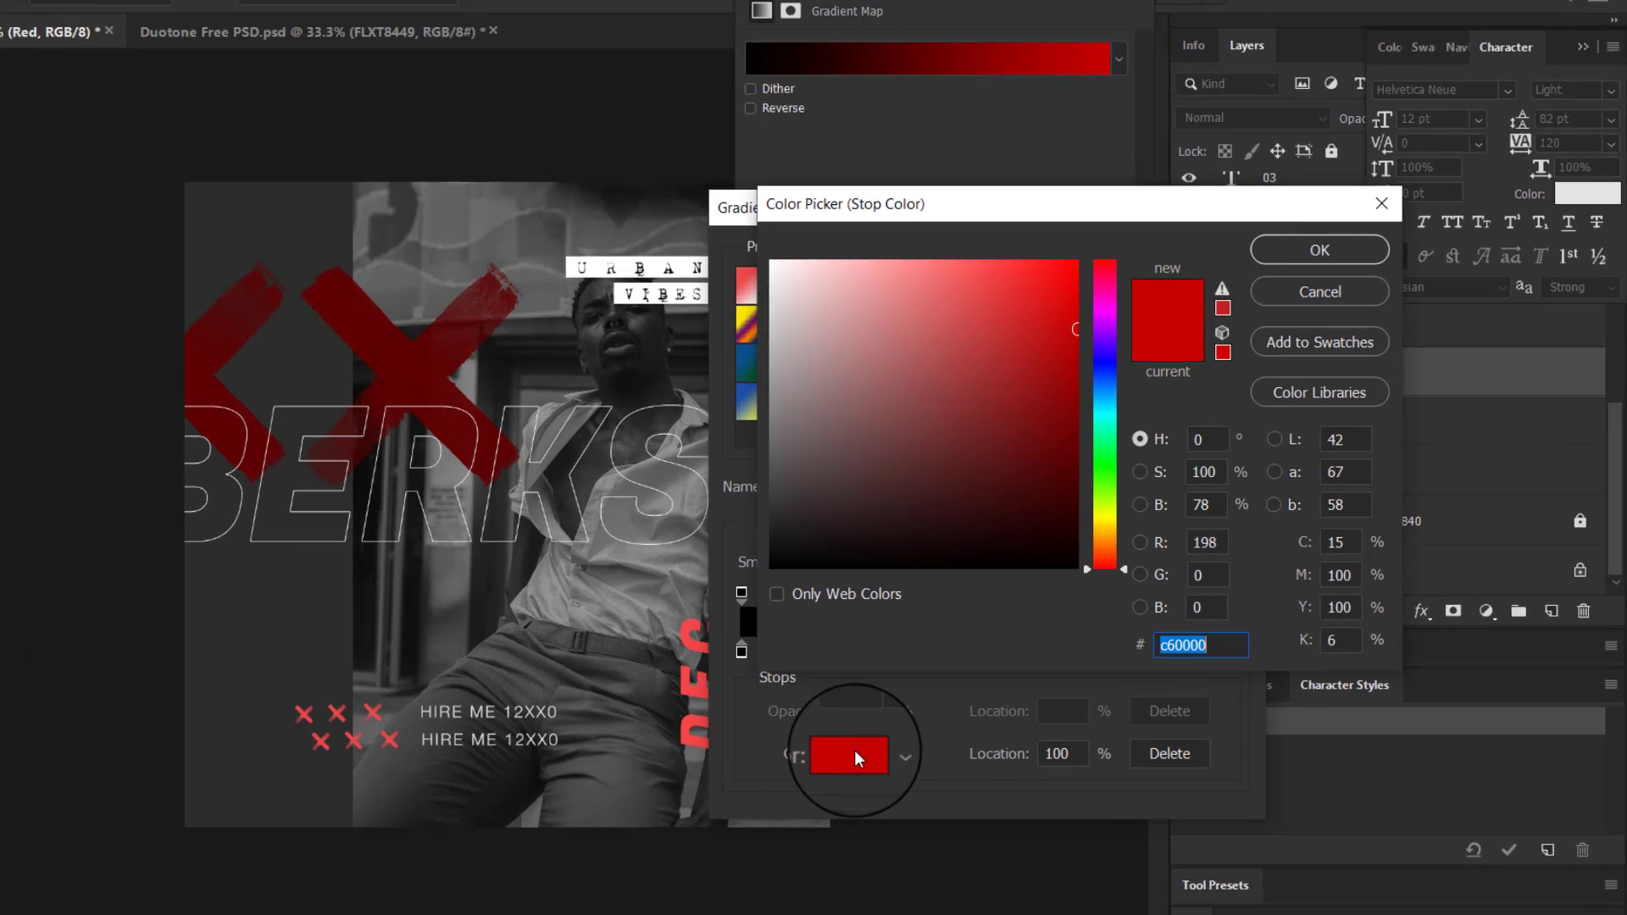
text(FE)
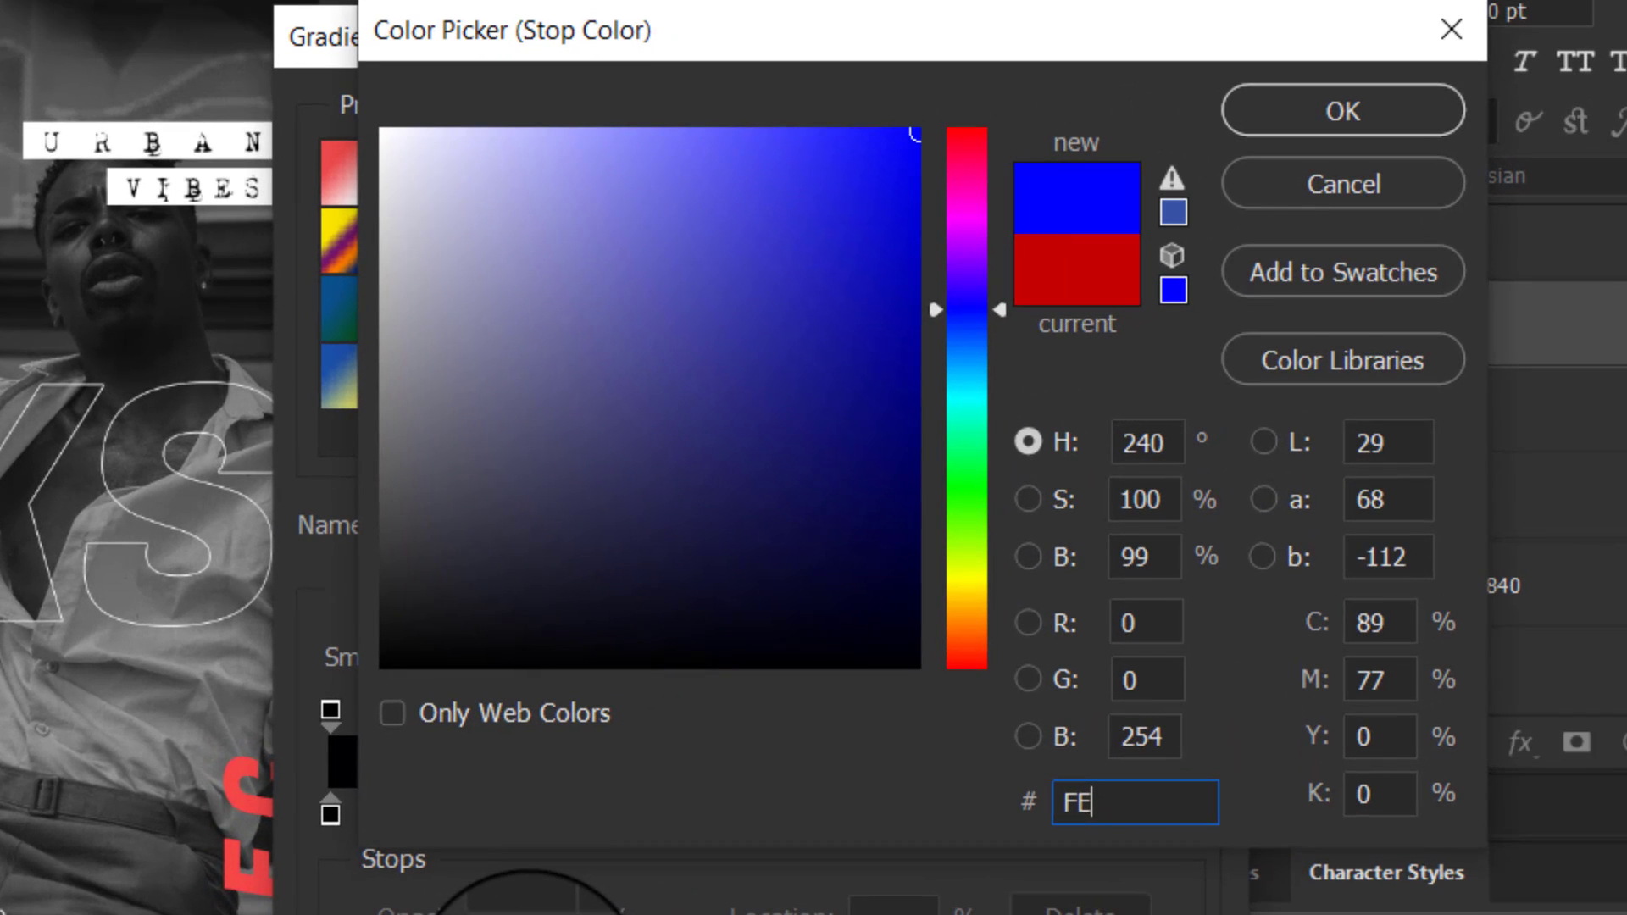
text(90)
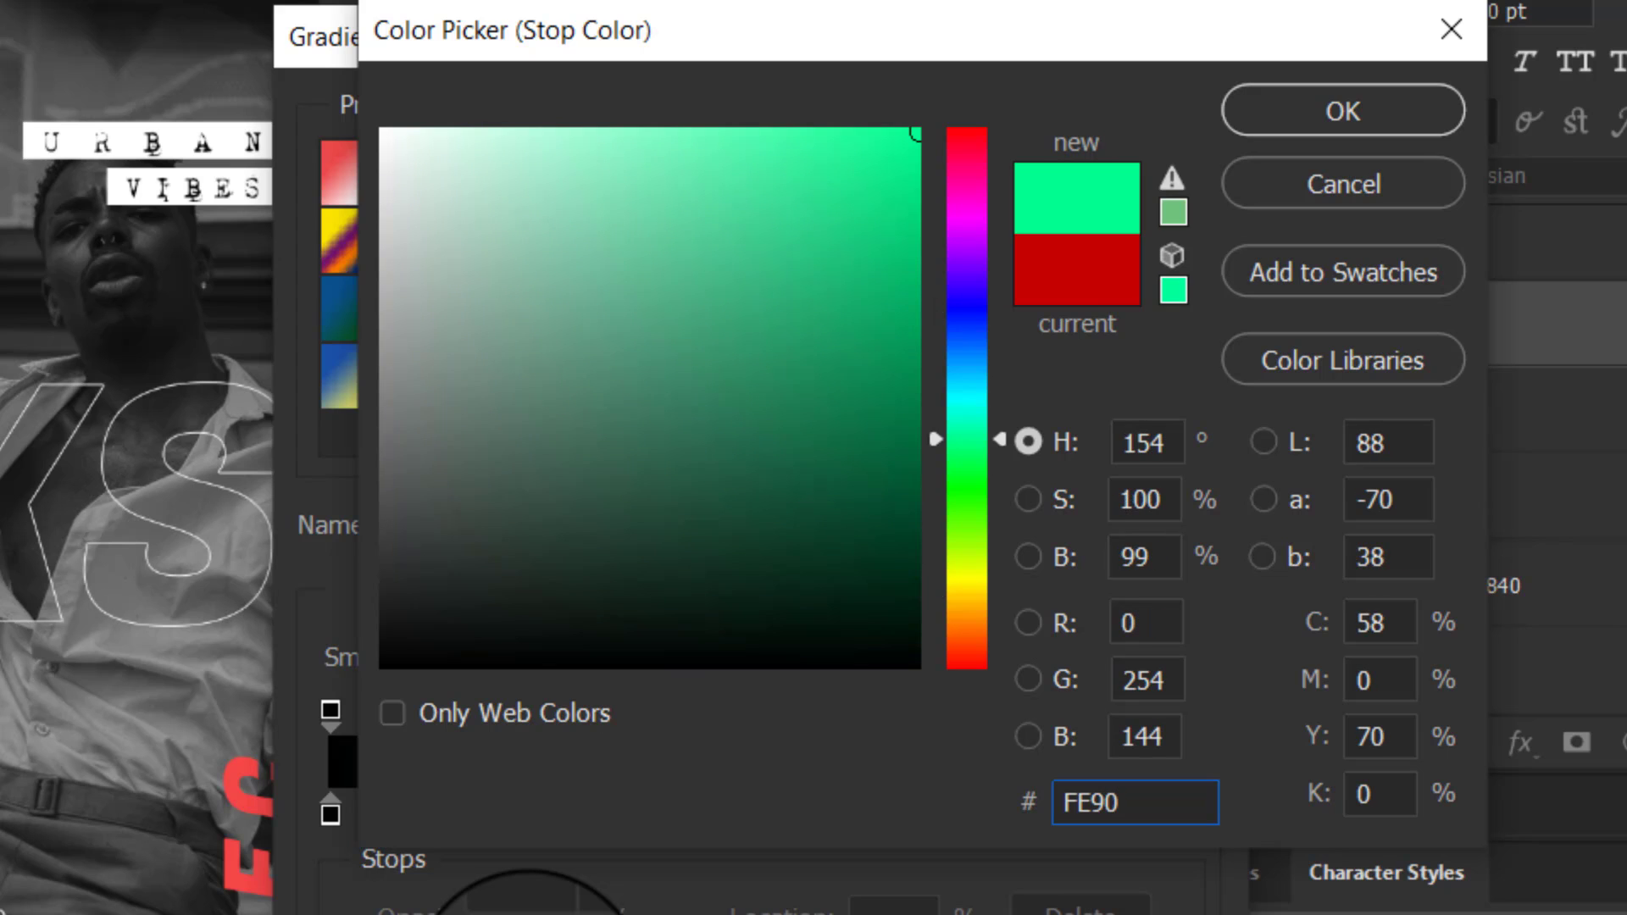
text(C4)
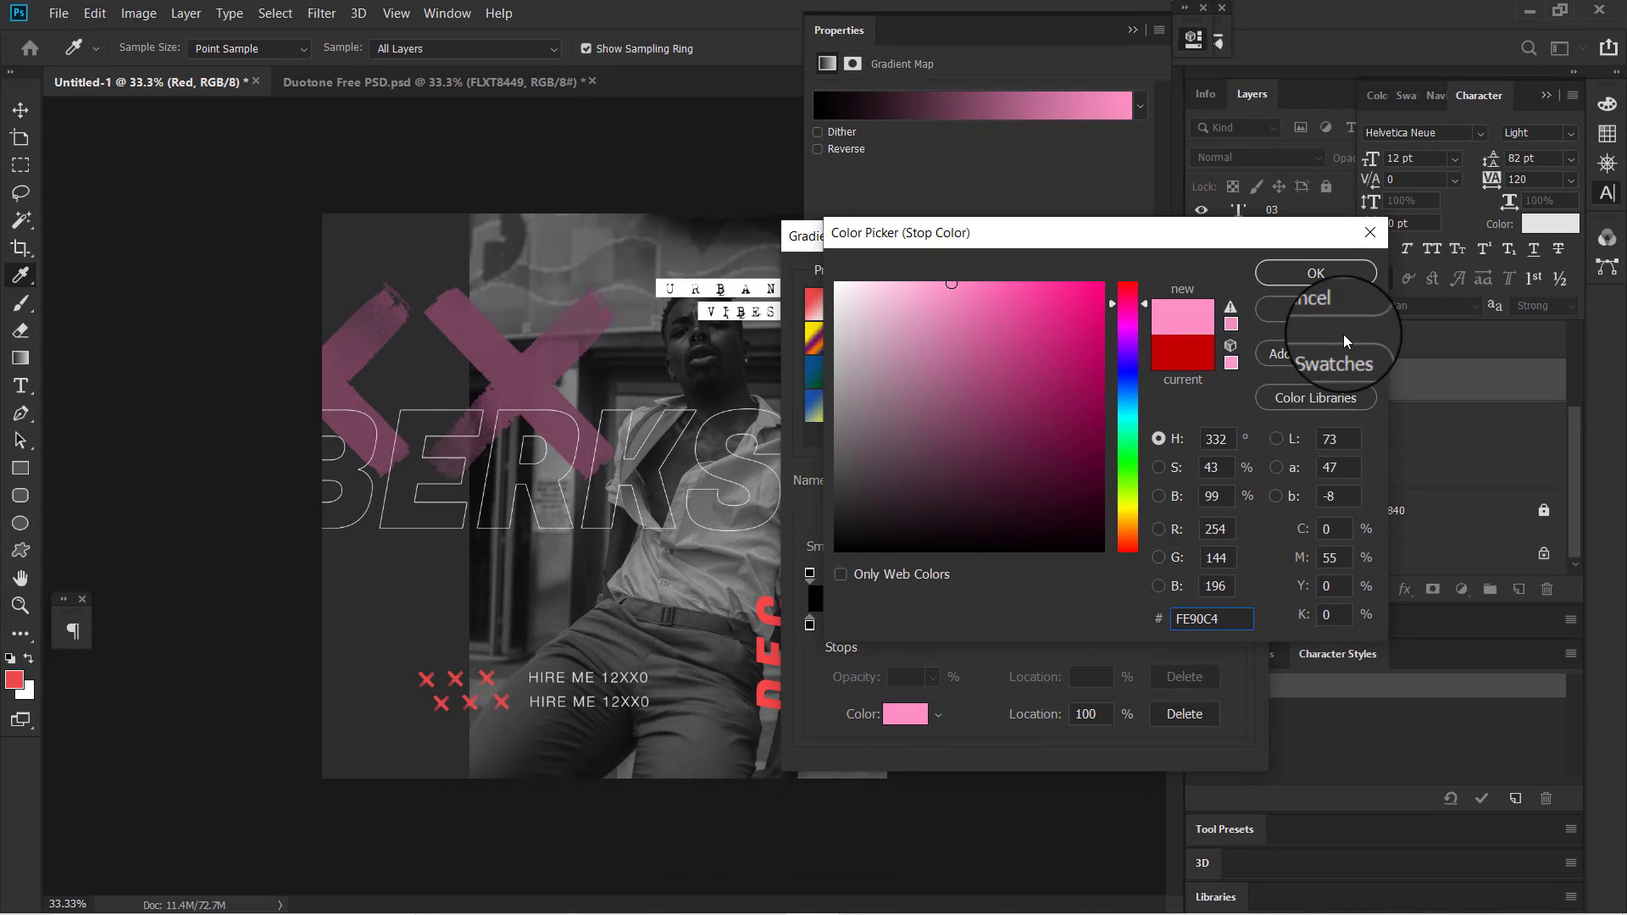
click(1327, 267)
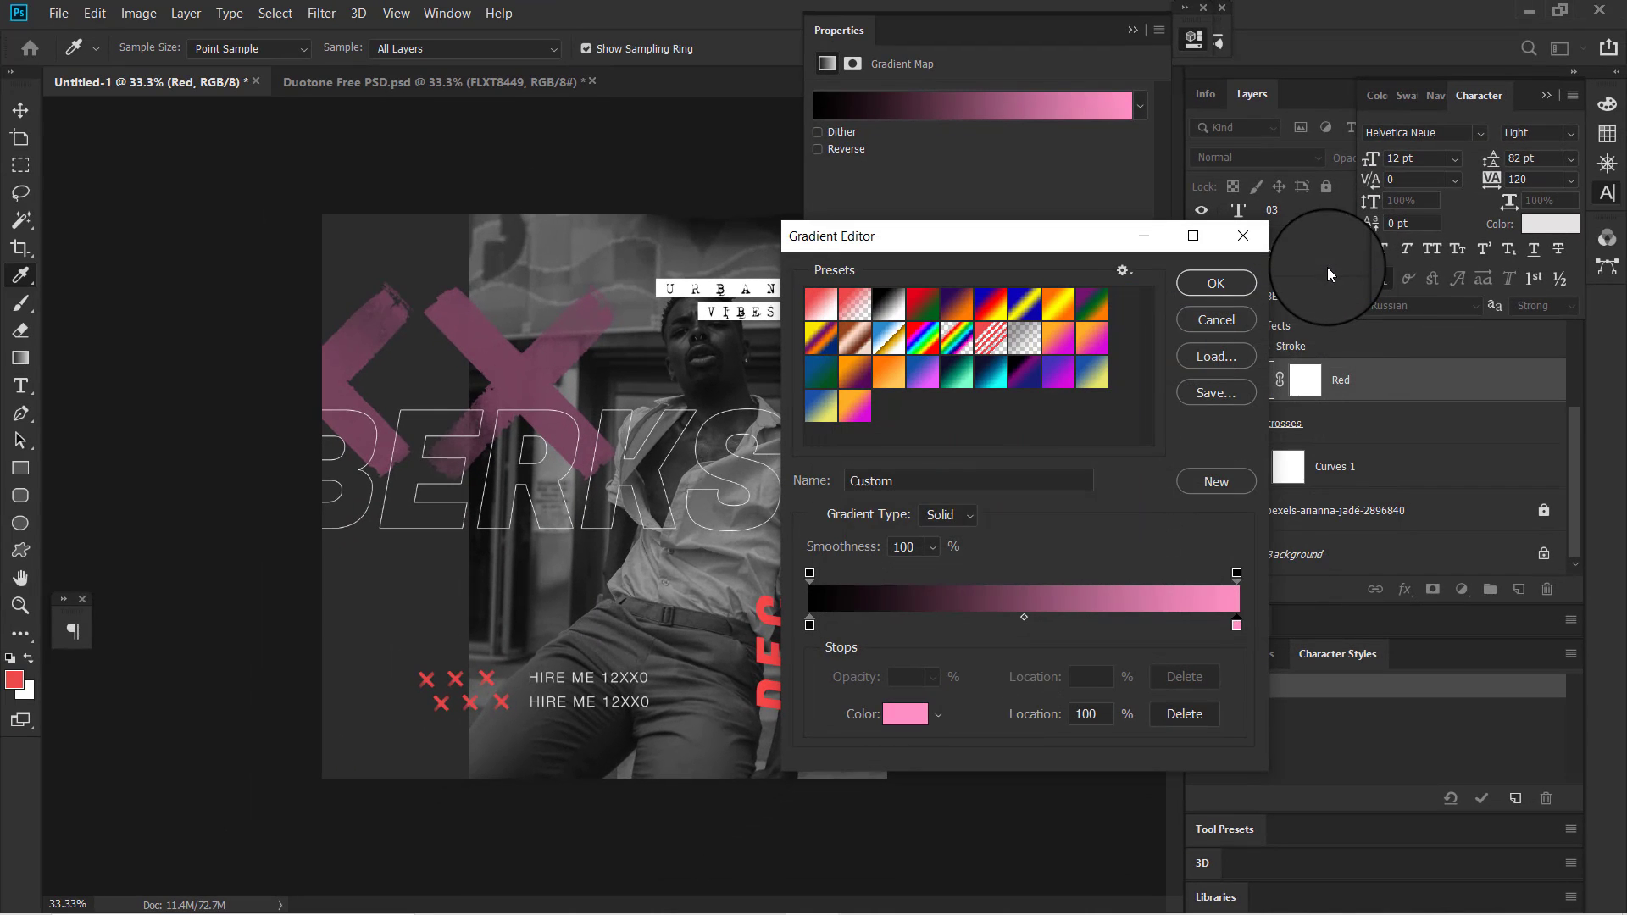
- Set the gradient's starting colour stop to D40823
click(810, 626)
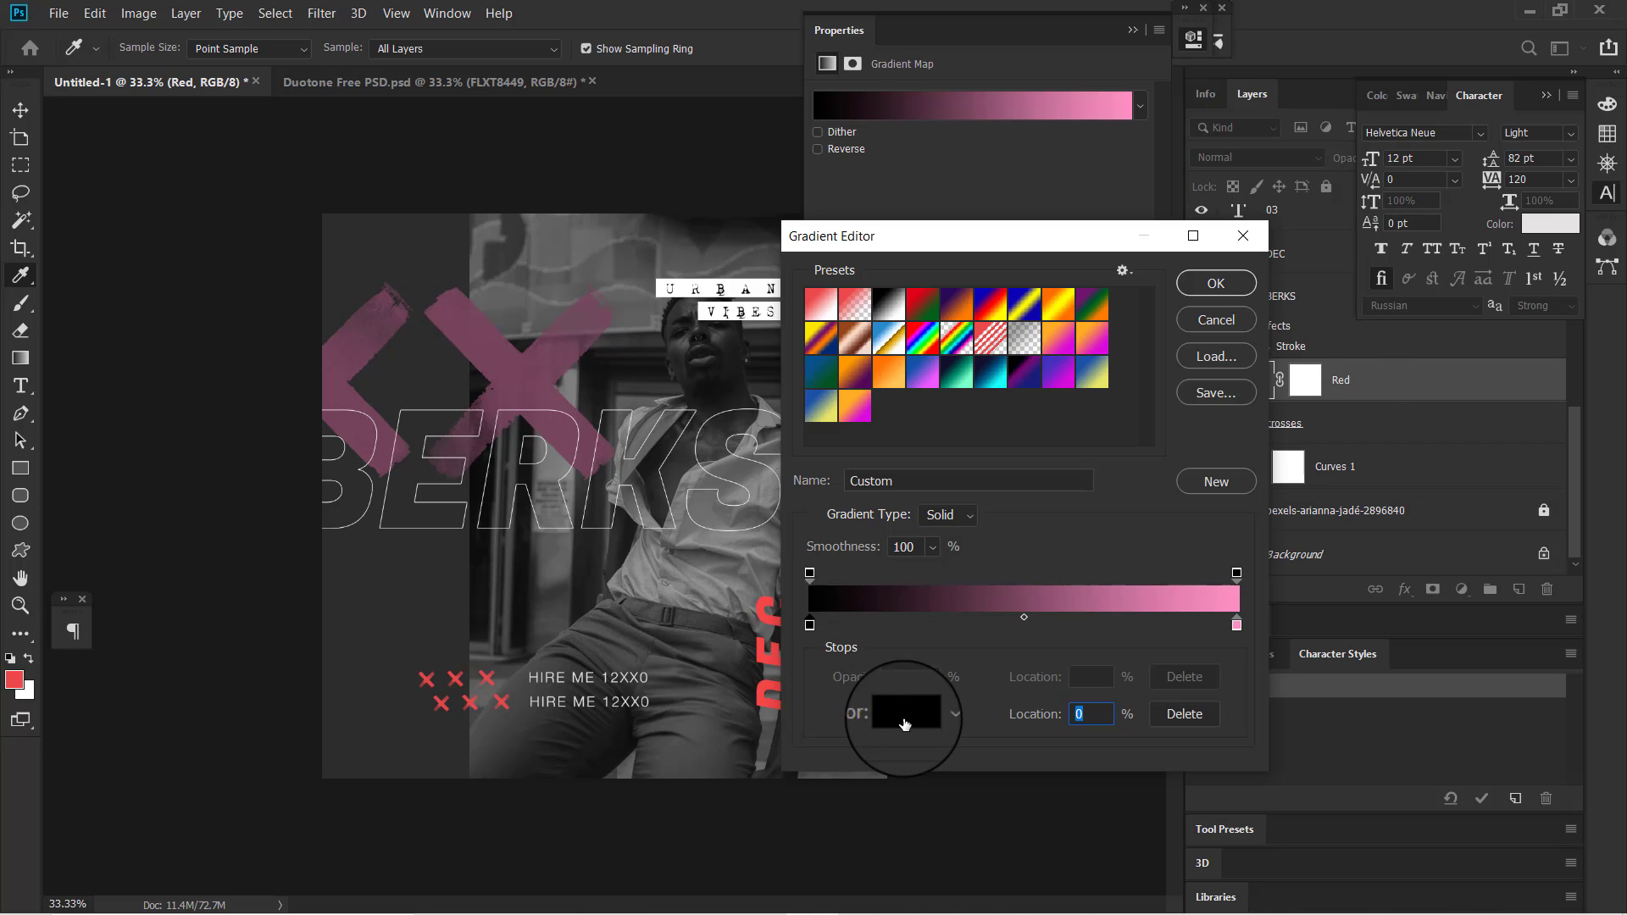
click(904, 722)
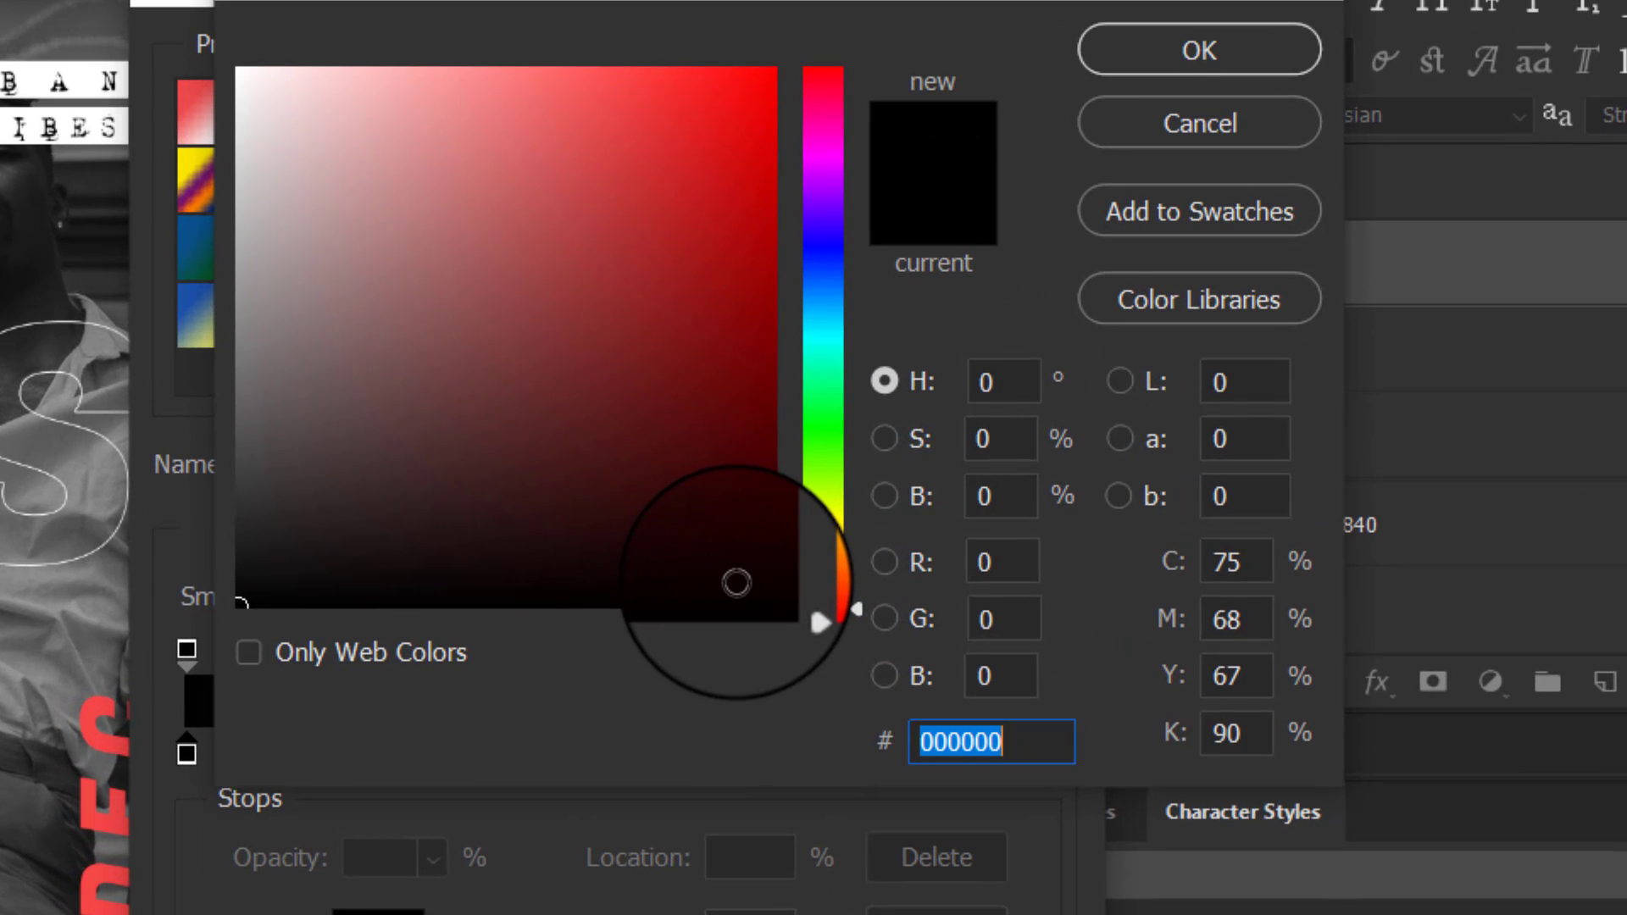
text(D4)
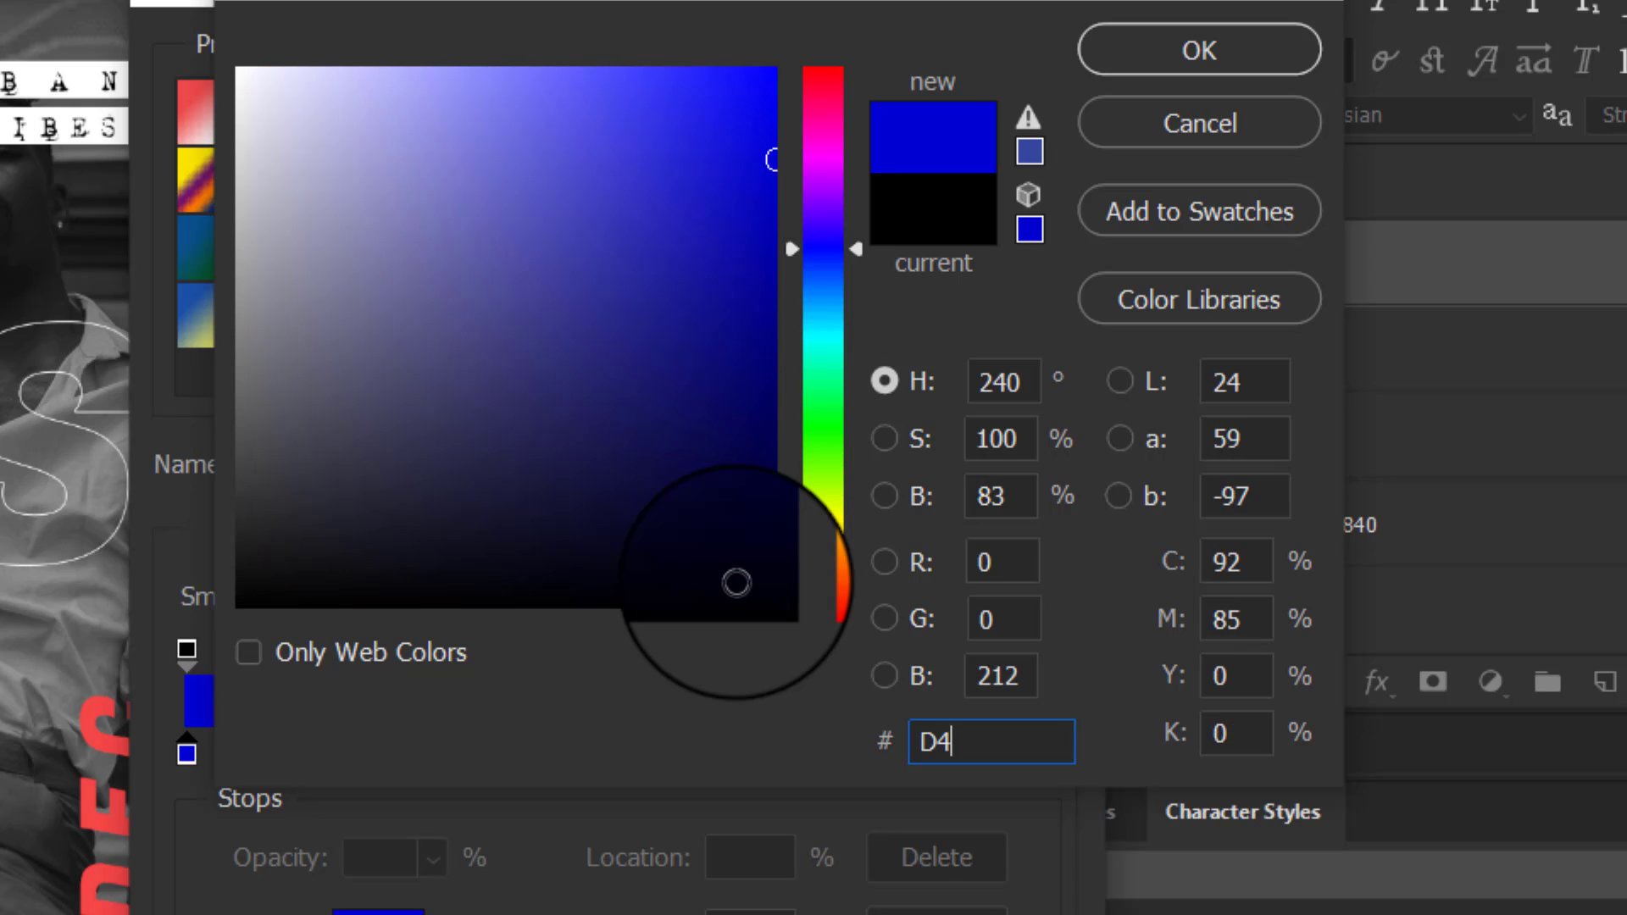
text(0823)
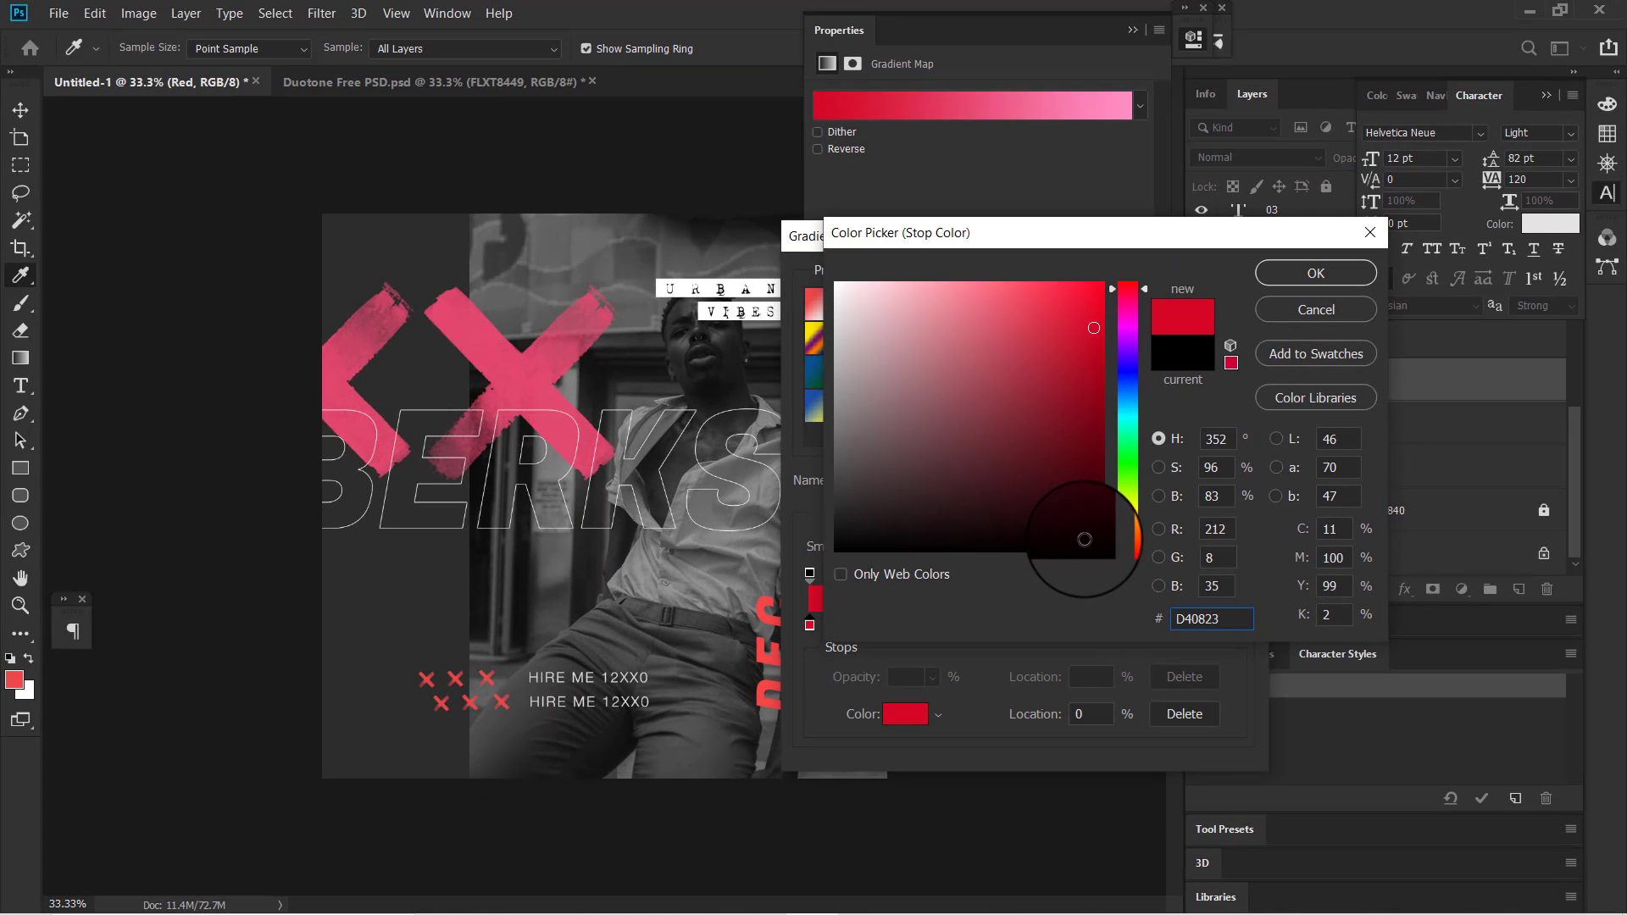
click(1289, 276)
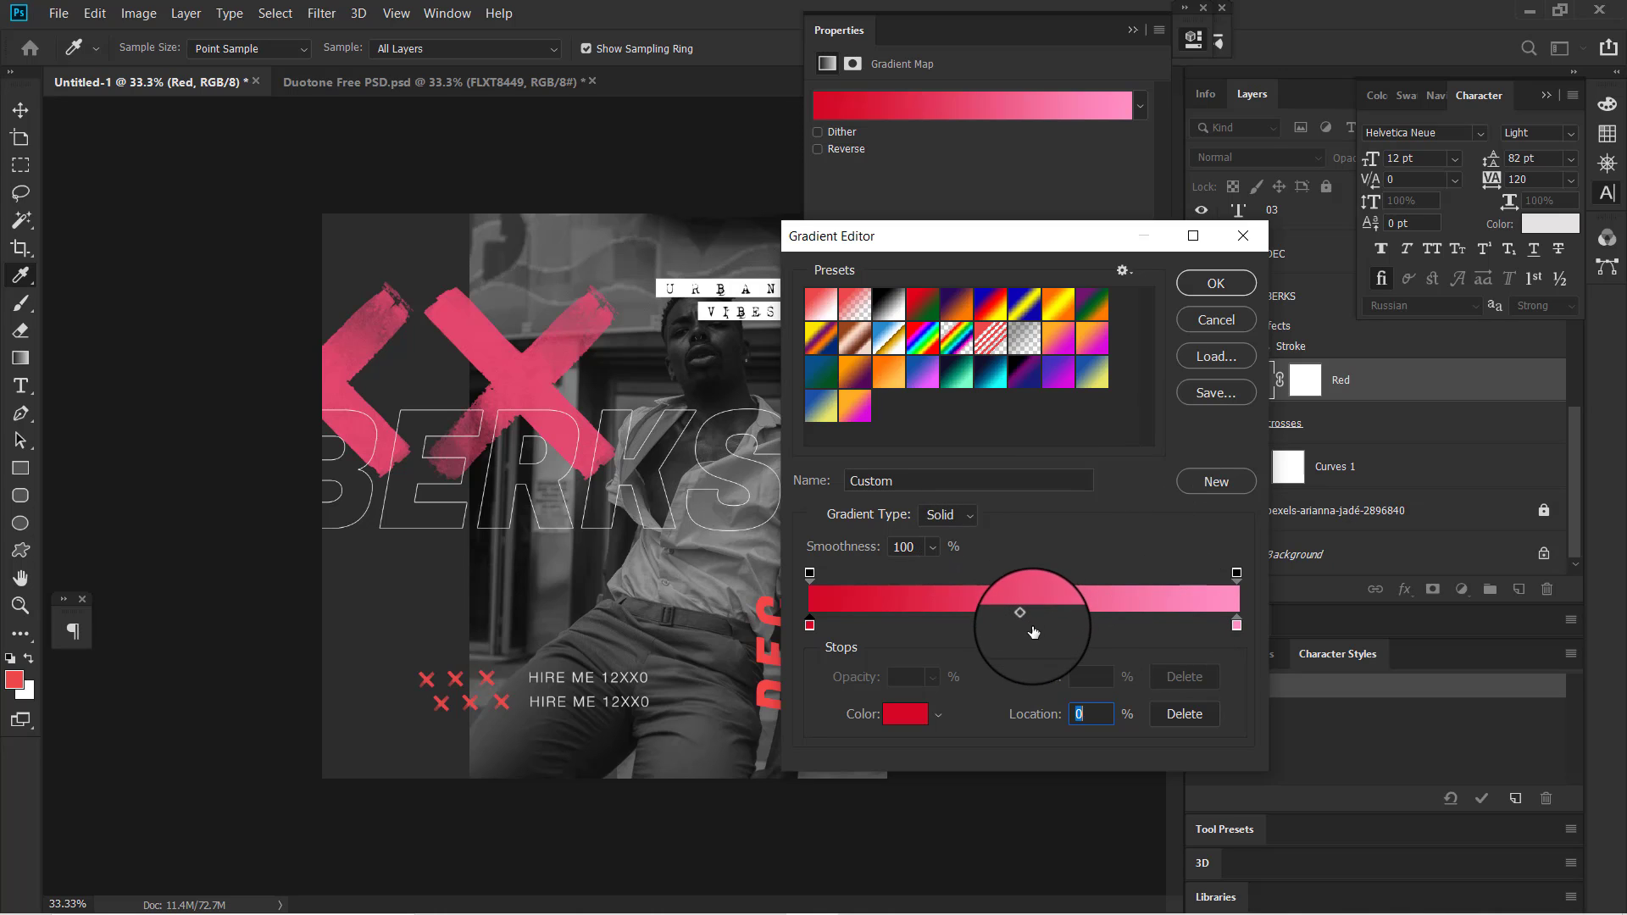
- Shift the gradient's colour midpoint to 54%, keep the Solid gradient type, and accept the edited gradient
drag(1025, 618, 1048, 621)
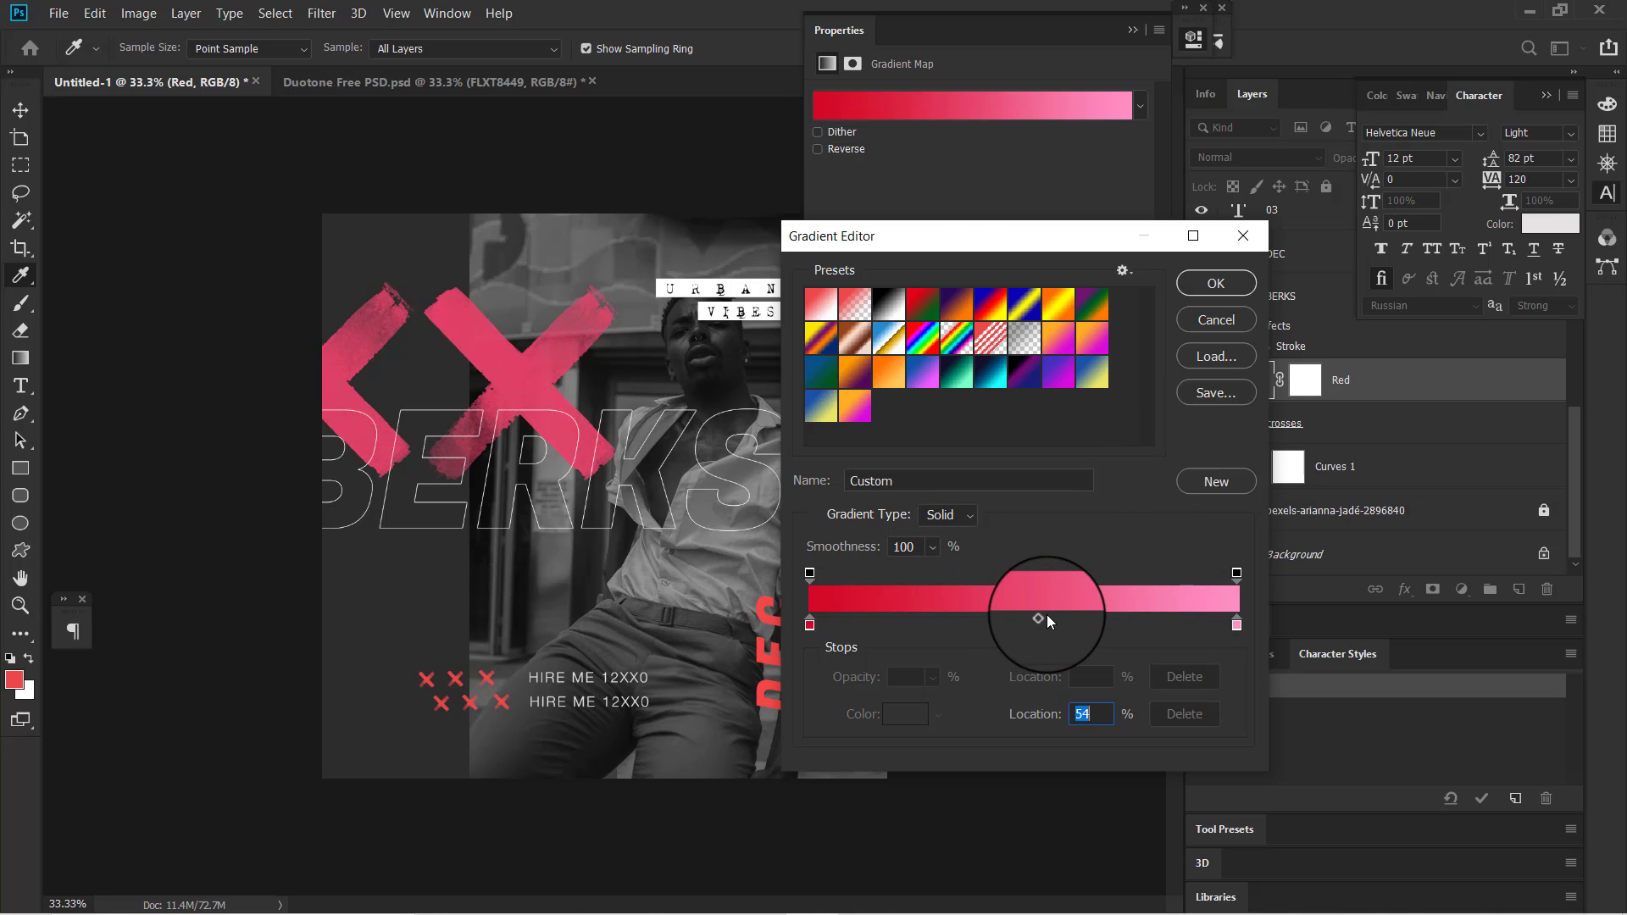
click(946, 516)
click(936, 535)
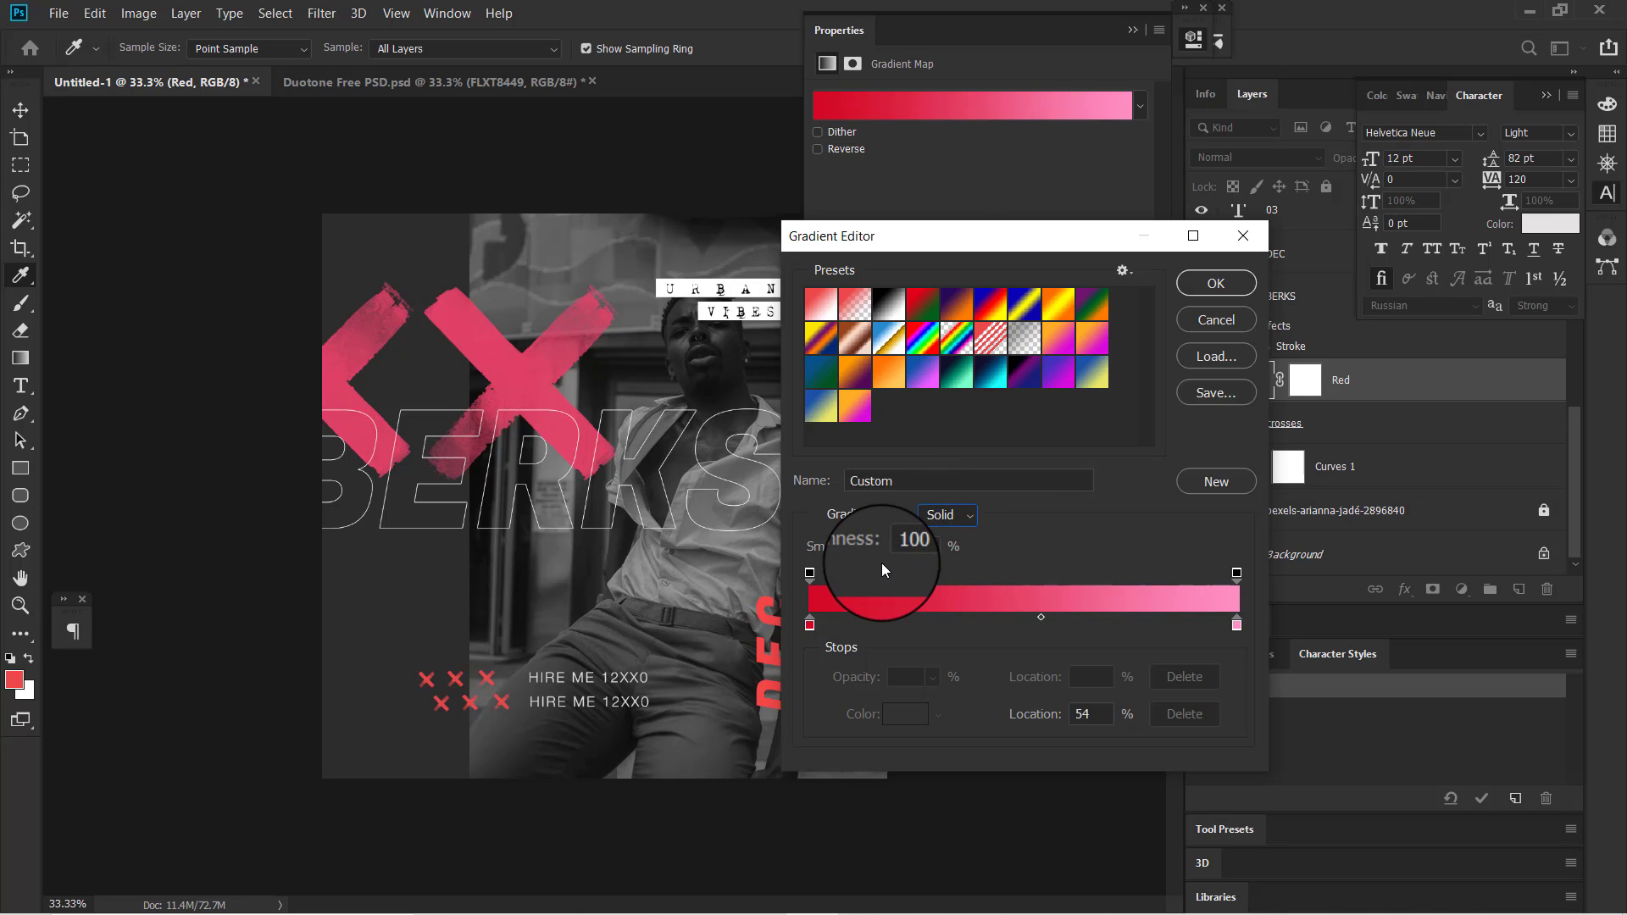
click(1220, 283)
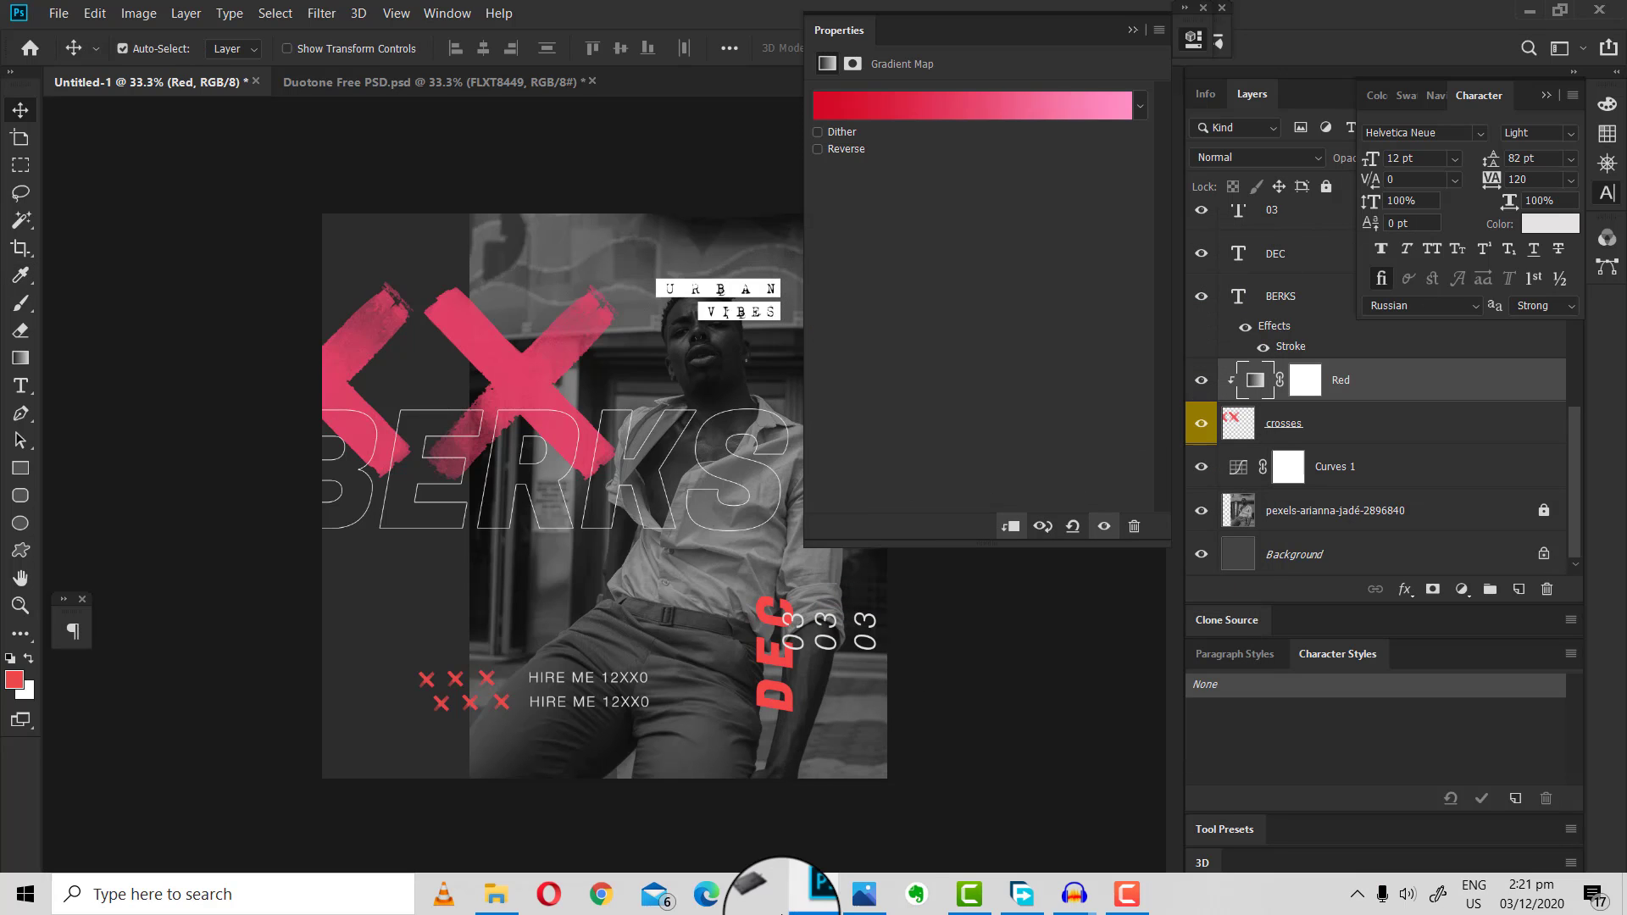
- Test the Red gradient map unclipped and with its gradient reversed, restoring both settings
click(865, 895)
click(865, 895)
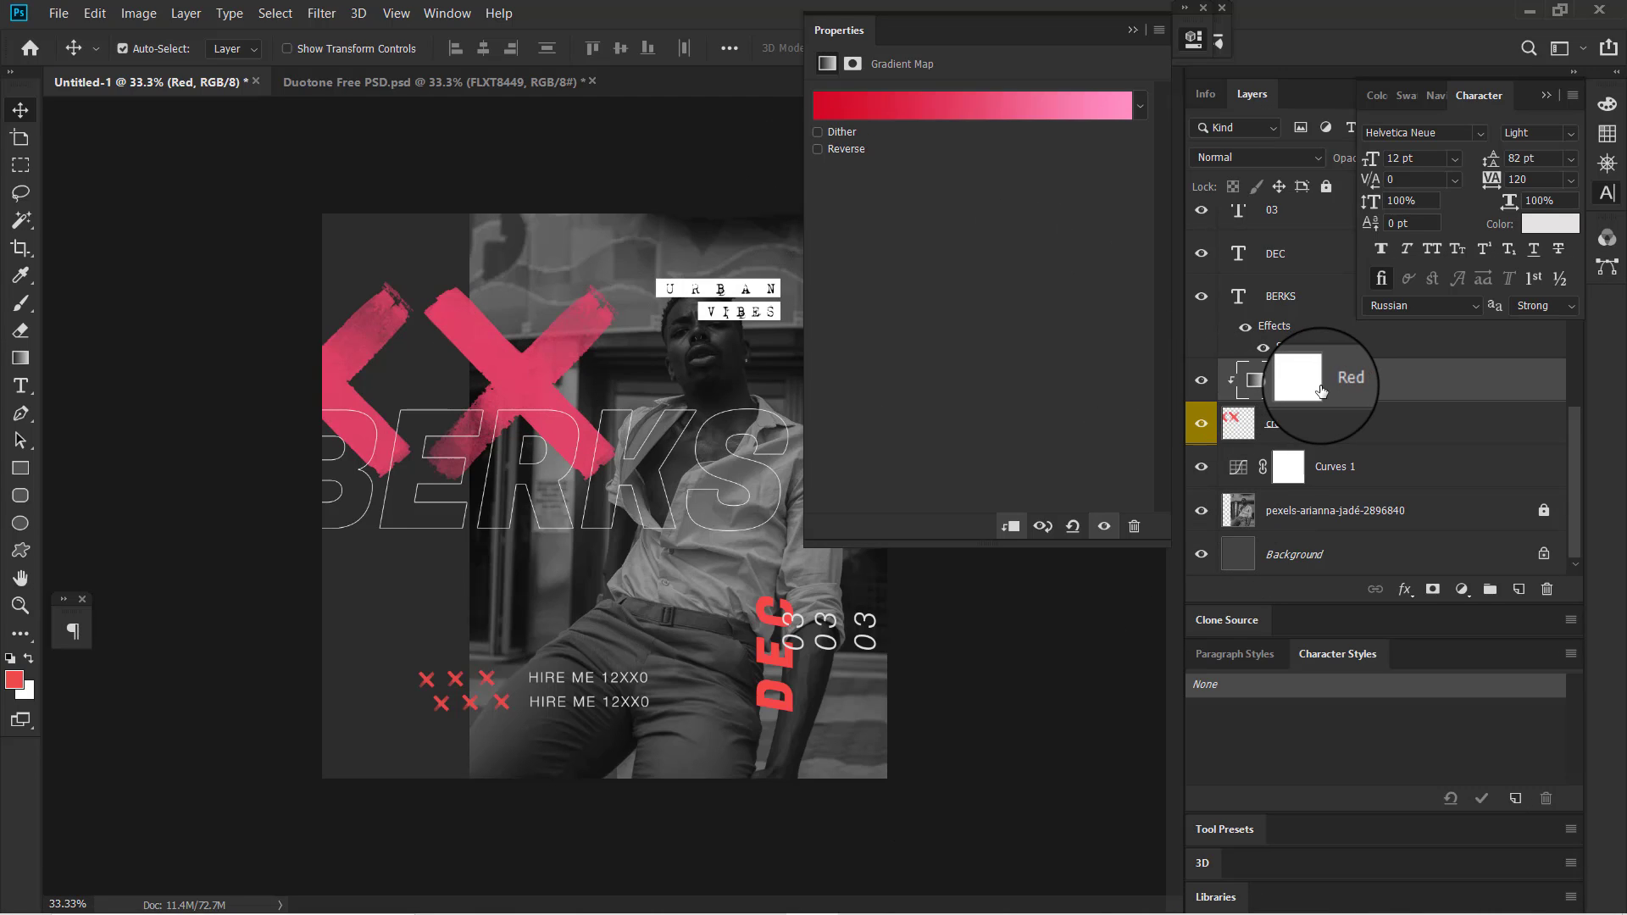
right_click(1322, 394)
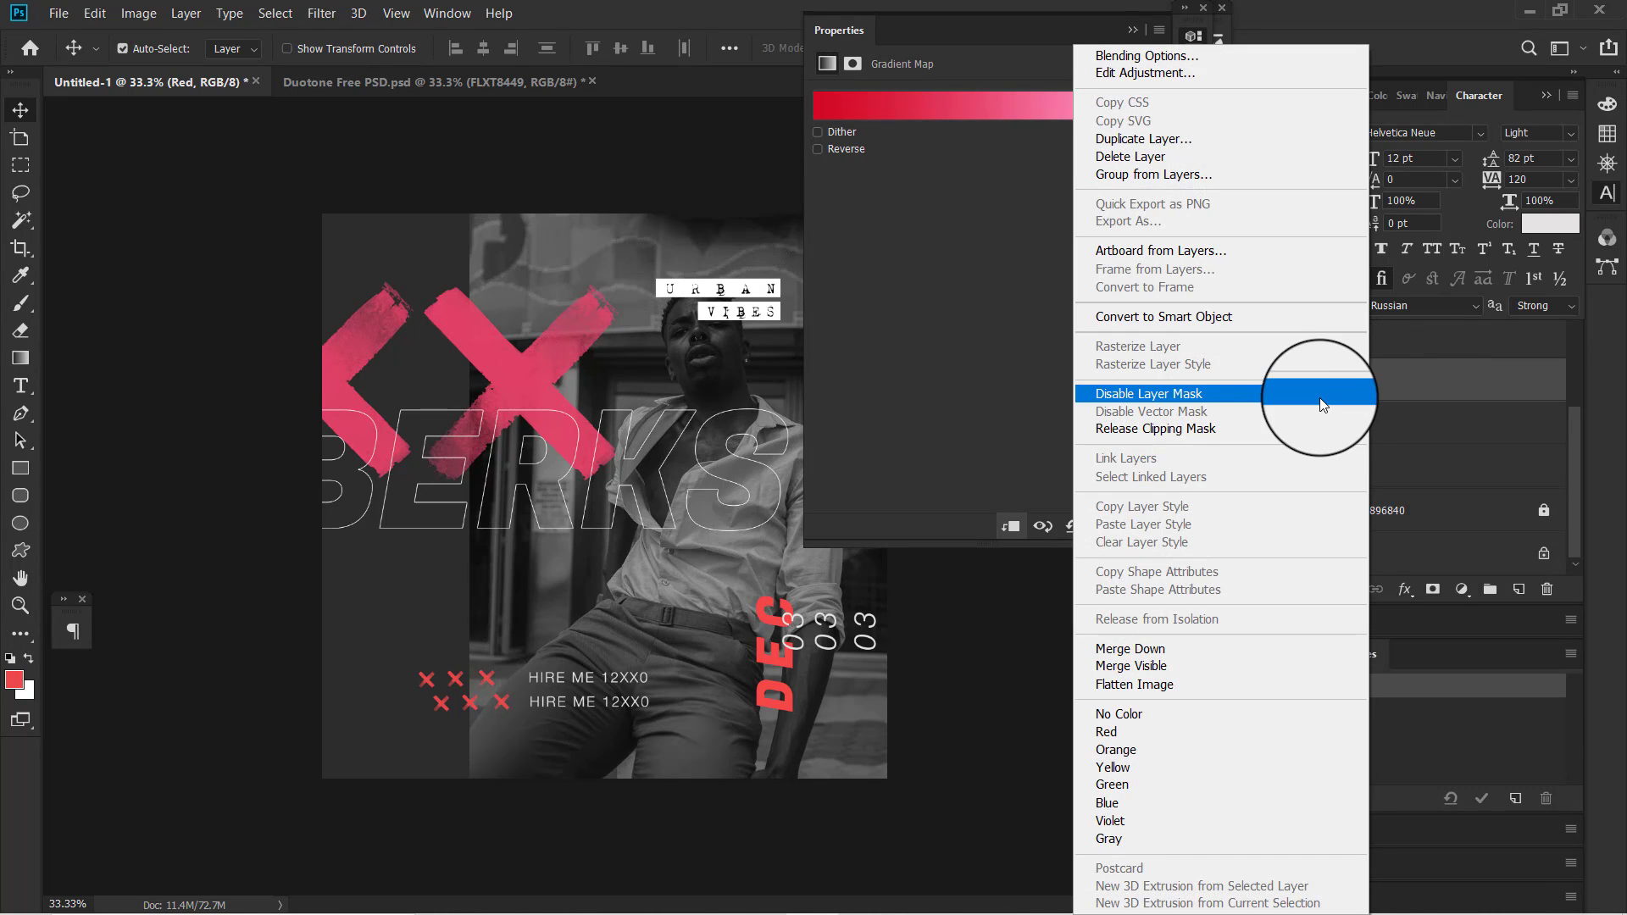
click(1256, 428)
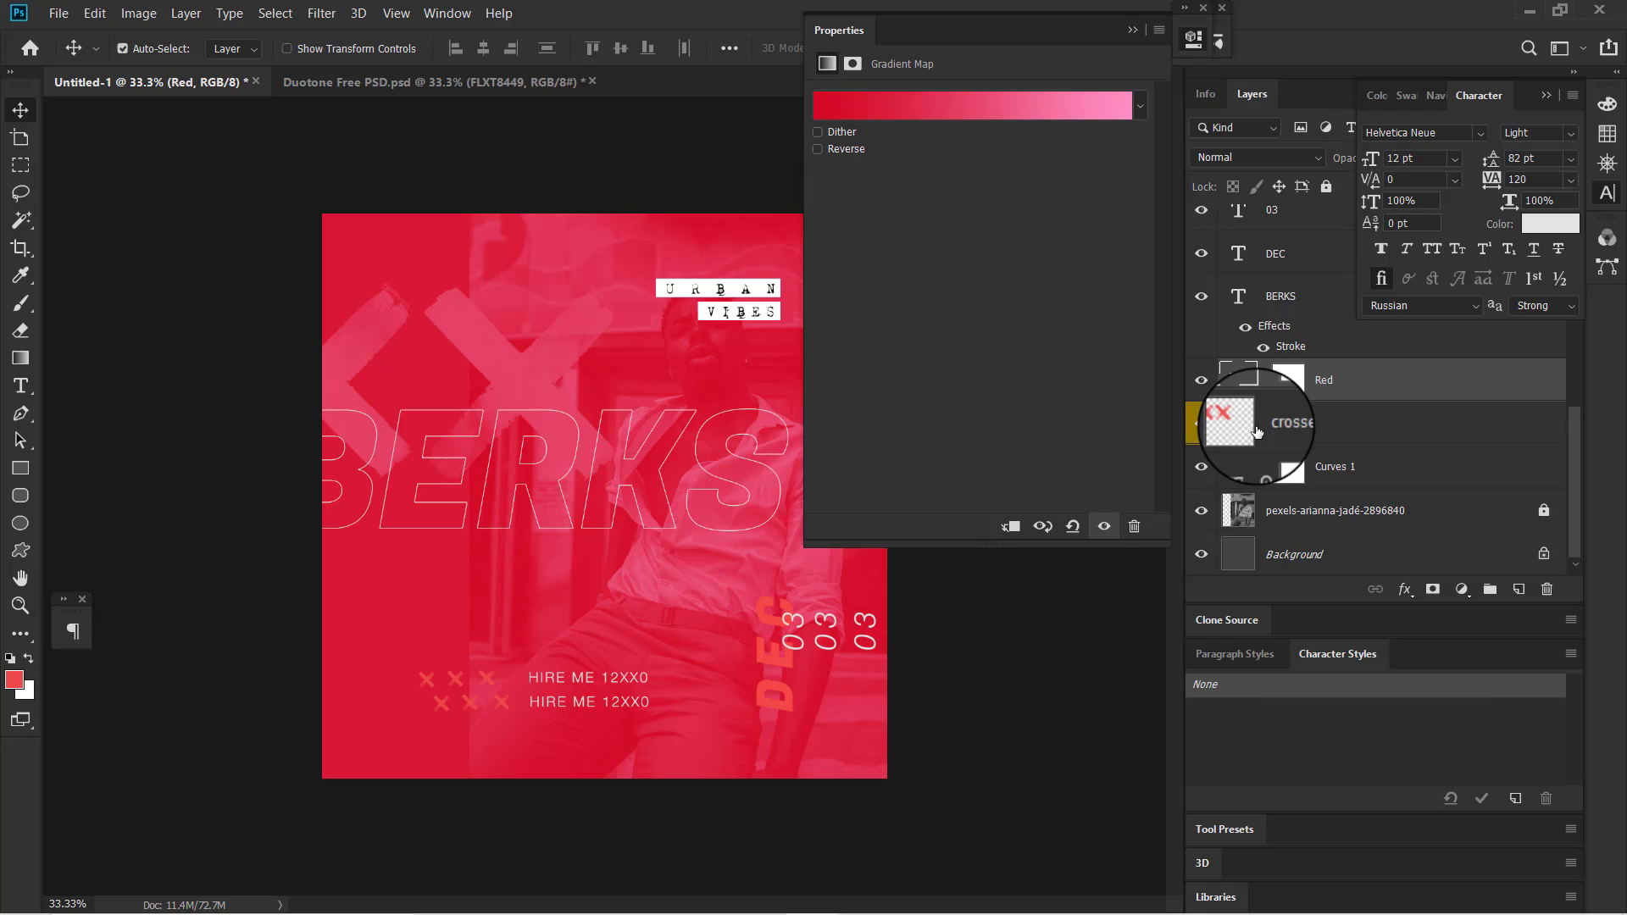
click(819, 150)
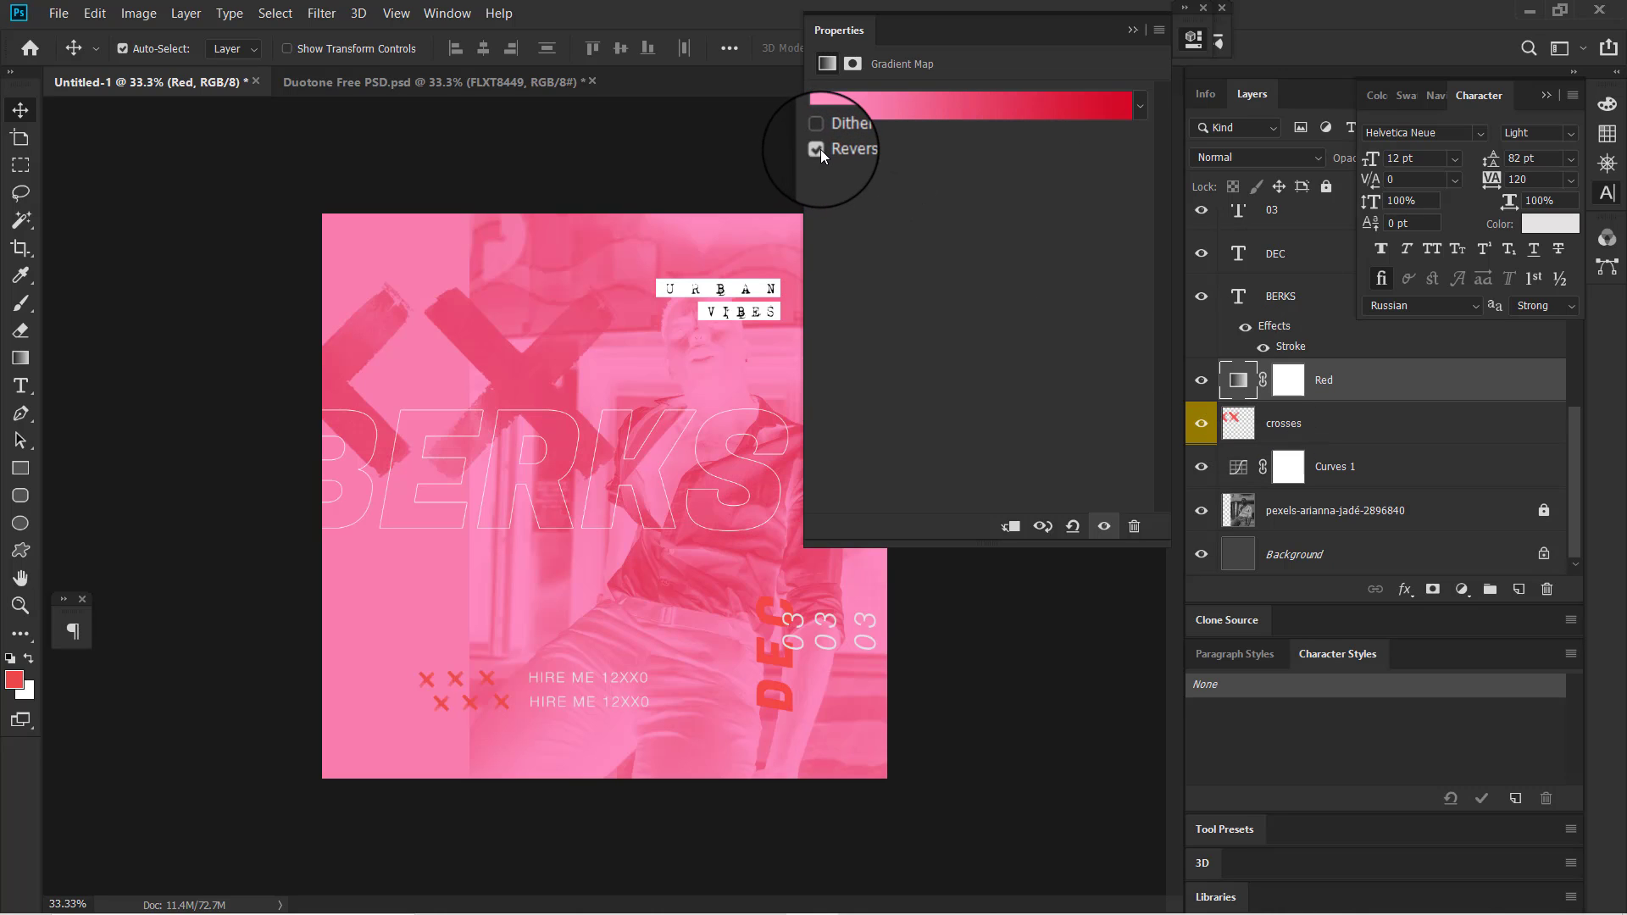
click(819, 149)
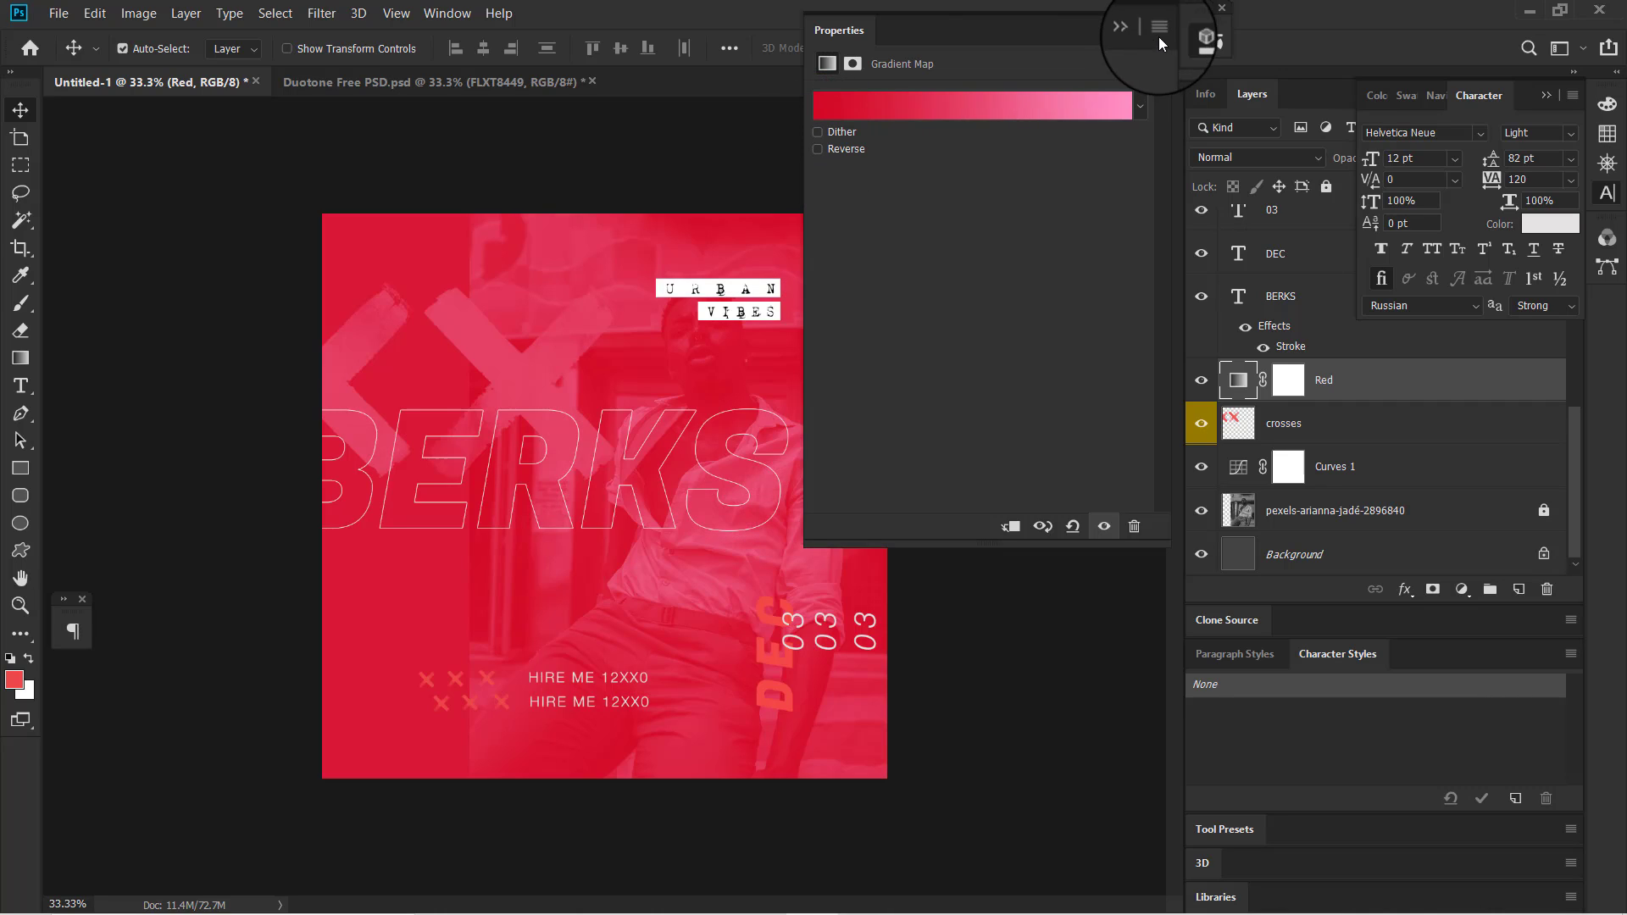
click(1133, 32)
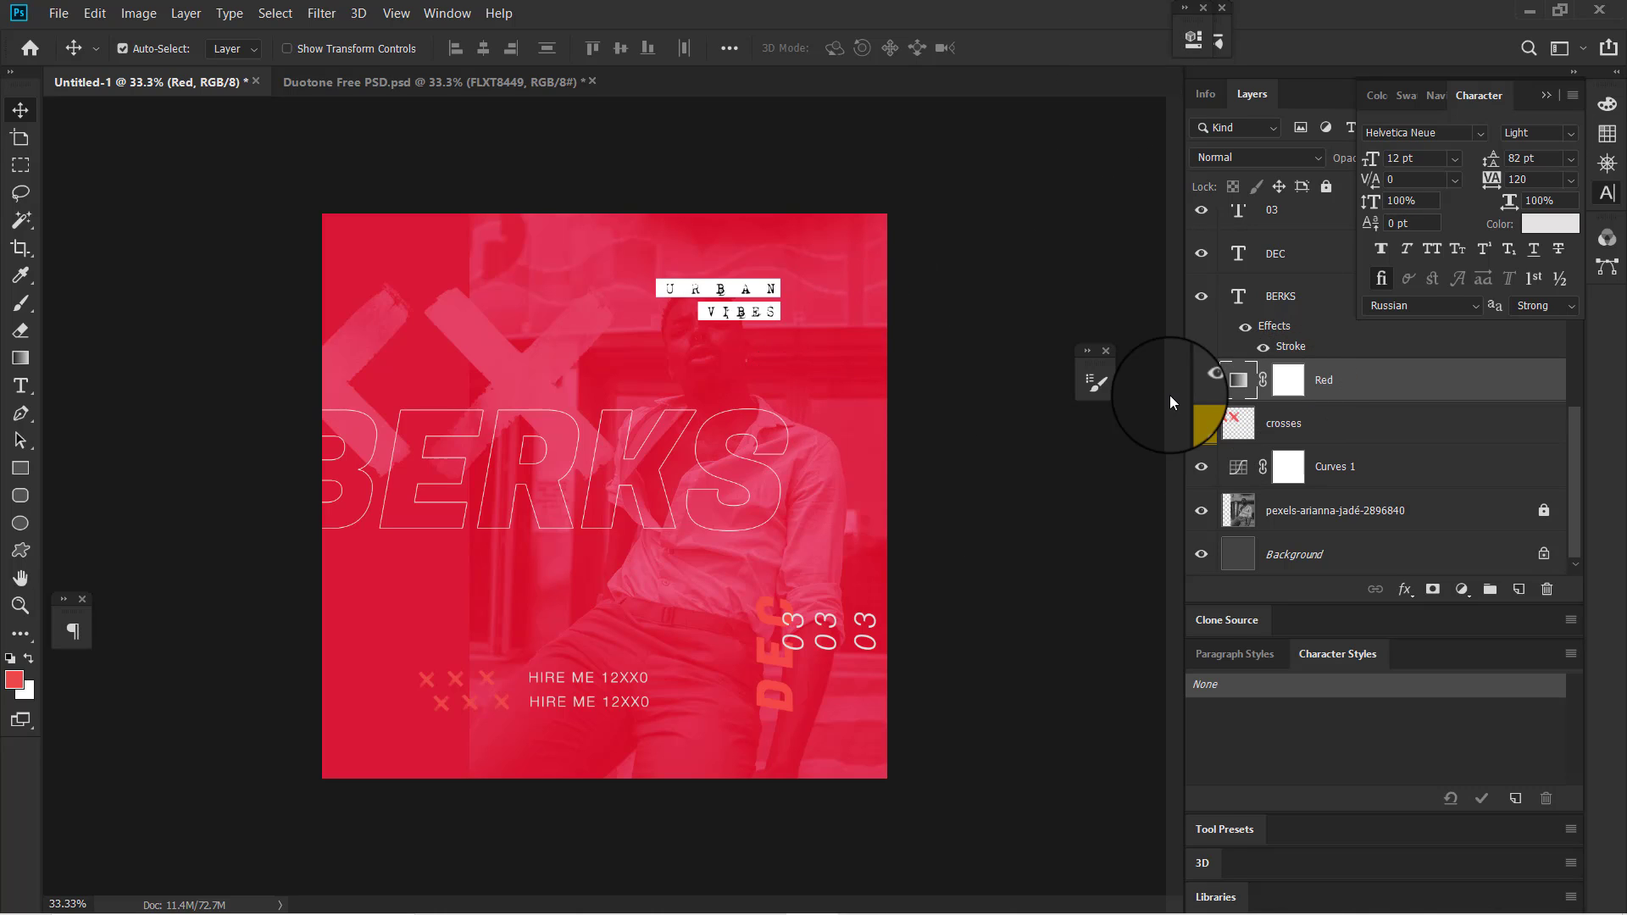
alt+click(1371, 399)
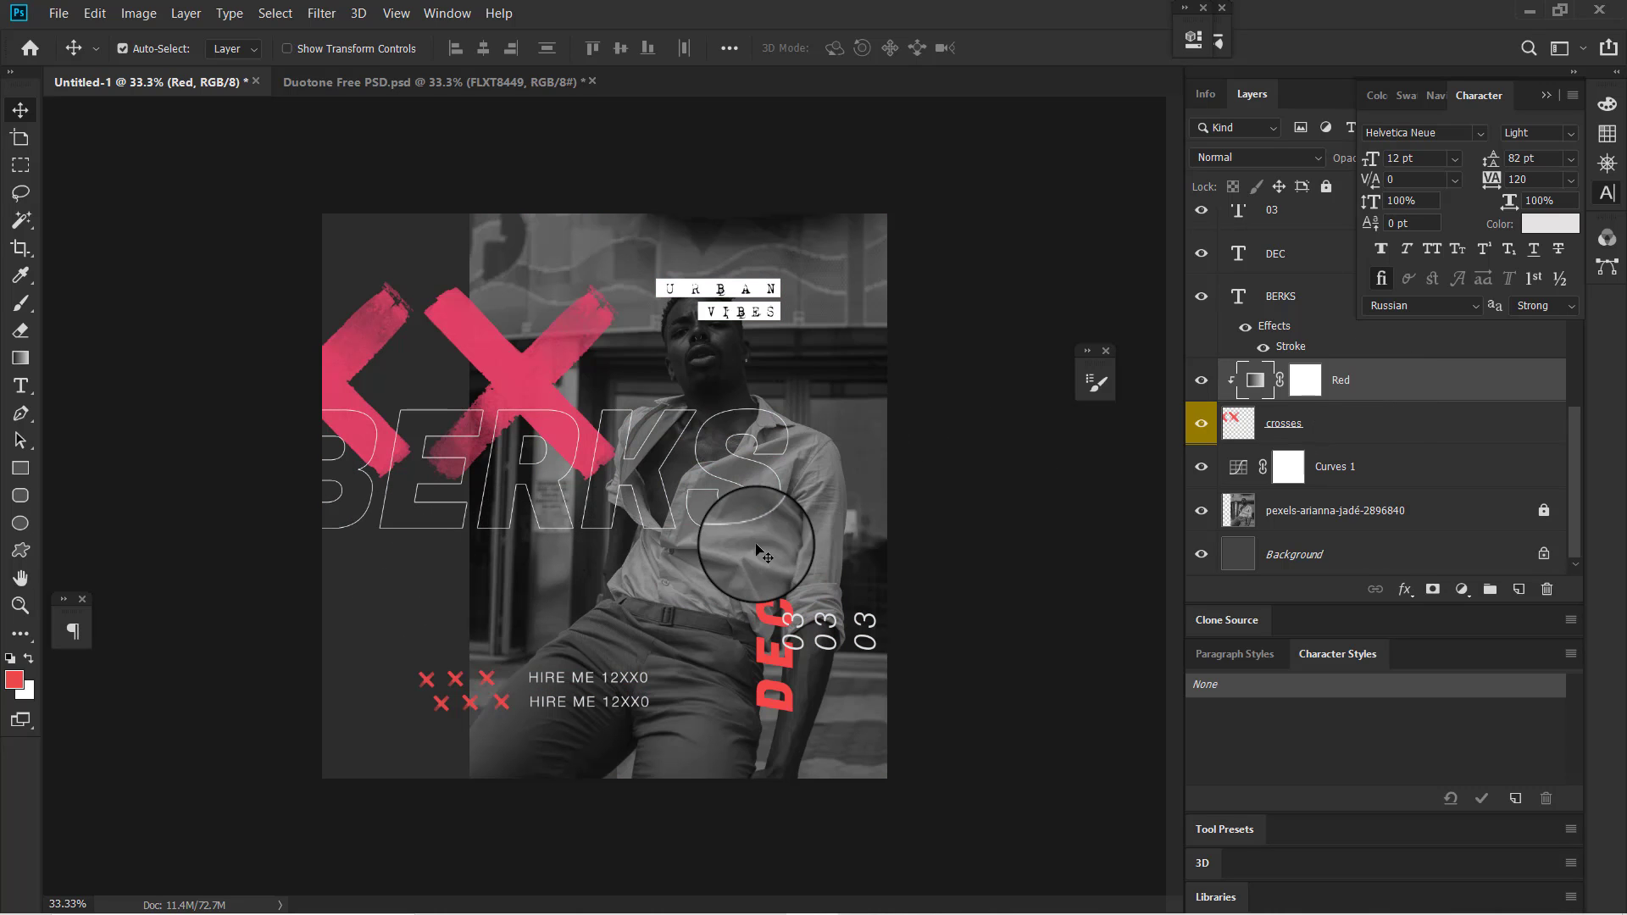
- Unlock and duplicate the pexels-arianna-jadé-2896840 photo layer, placing the copy between crosses and Red, clipped to crosses
click(531, 381)
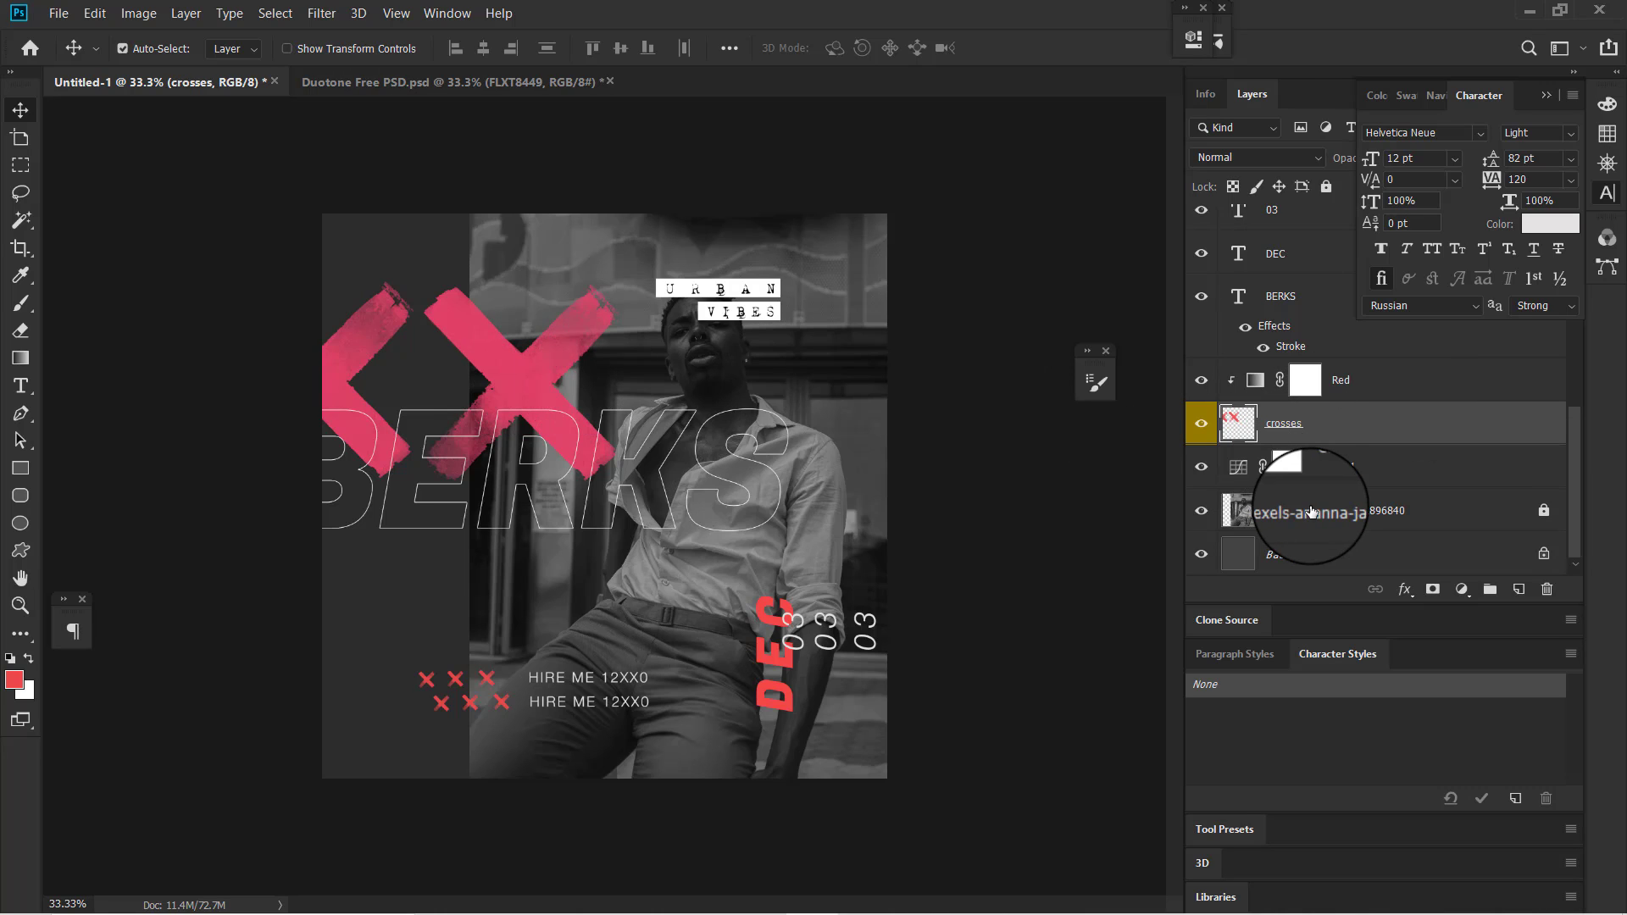
click(1423, 513)
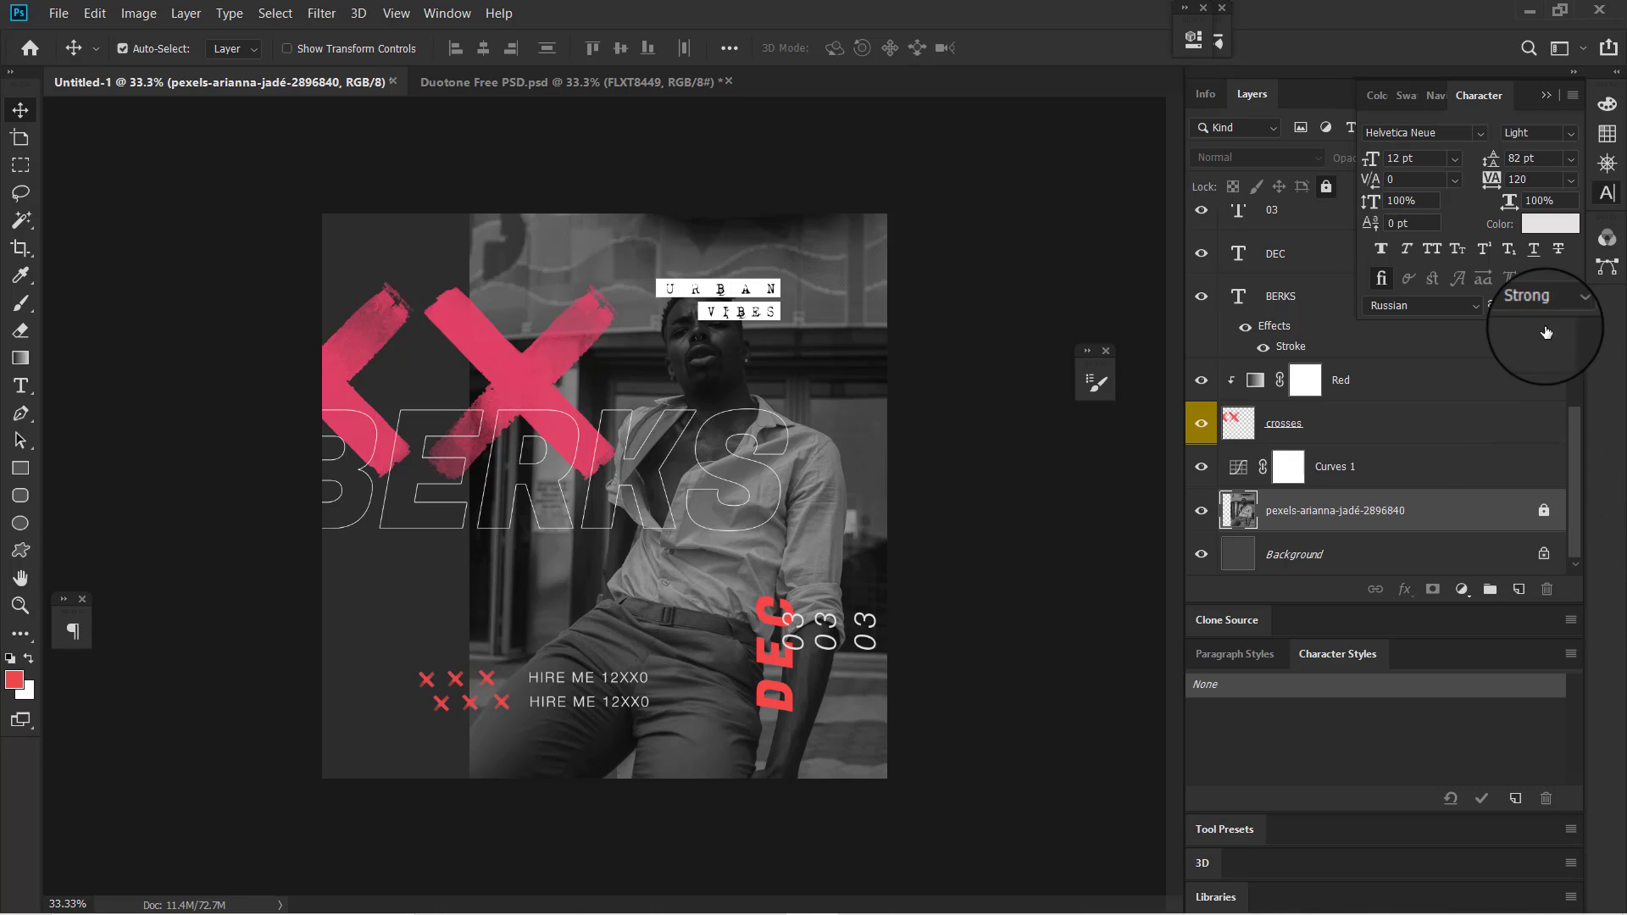
click(1546, 96)
click(1544, 511)
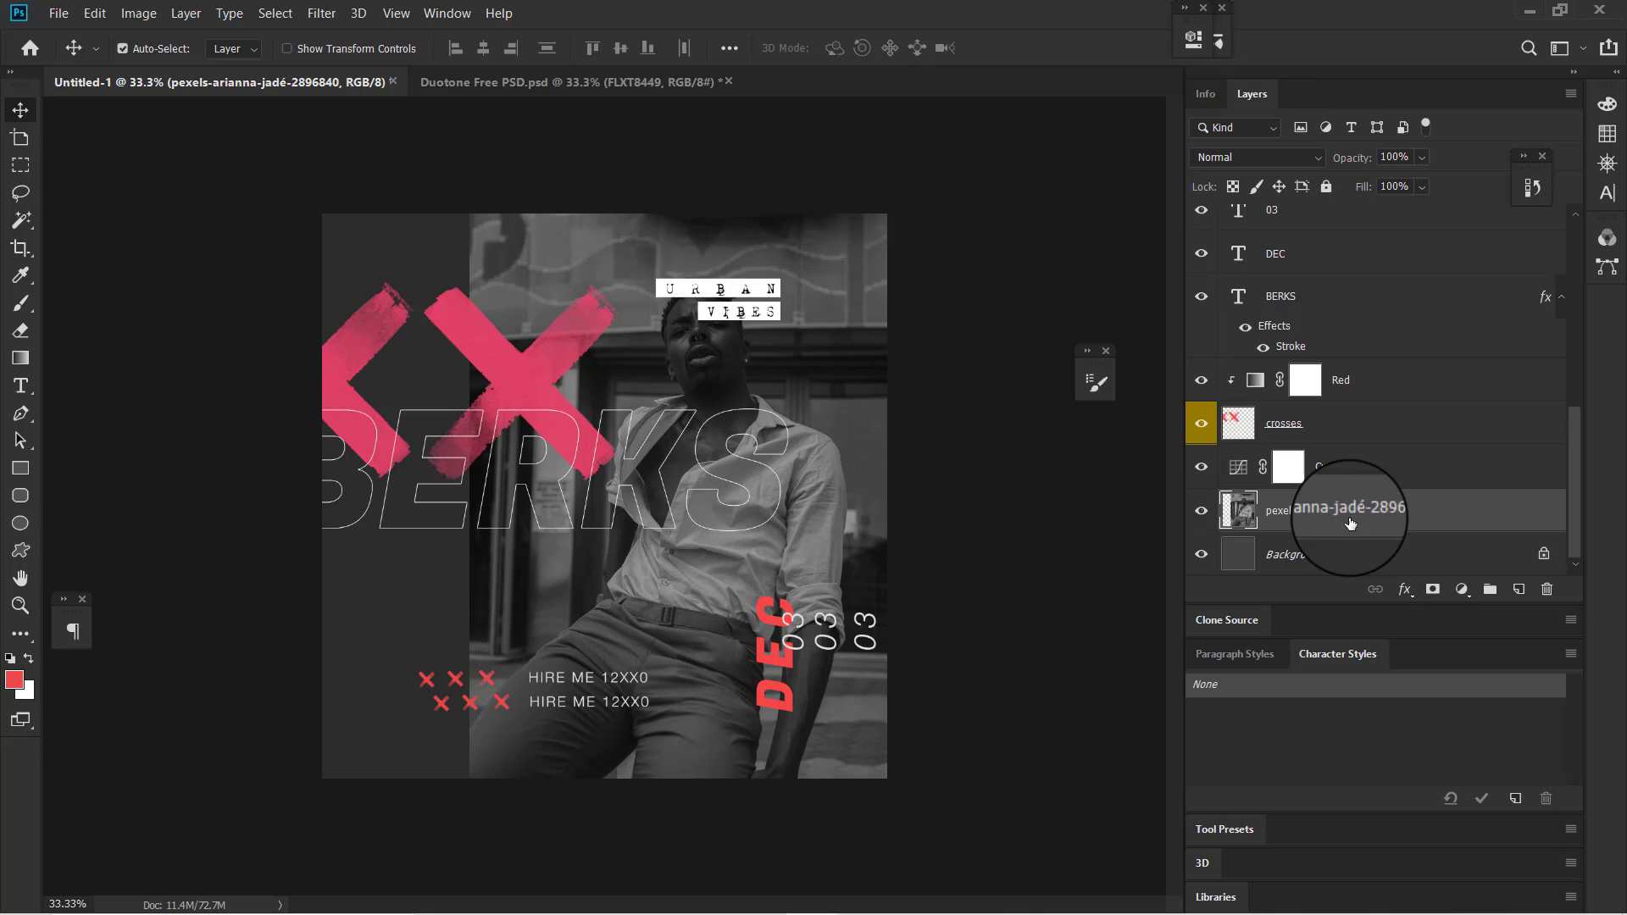
key(ctrl+j)
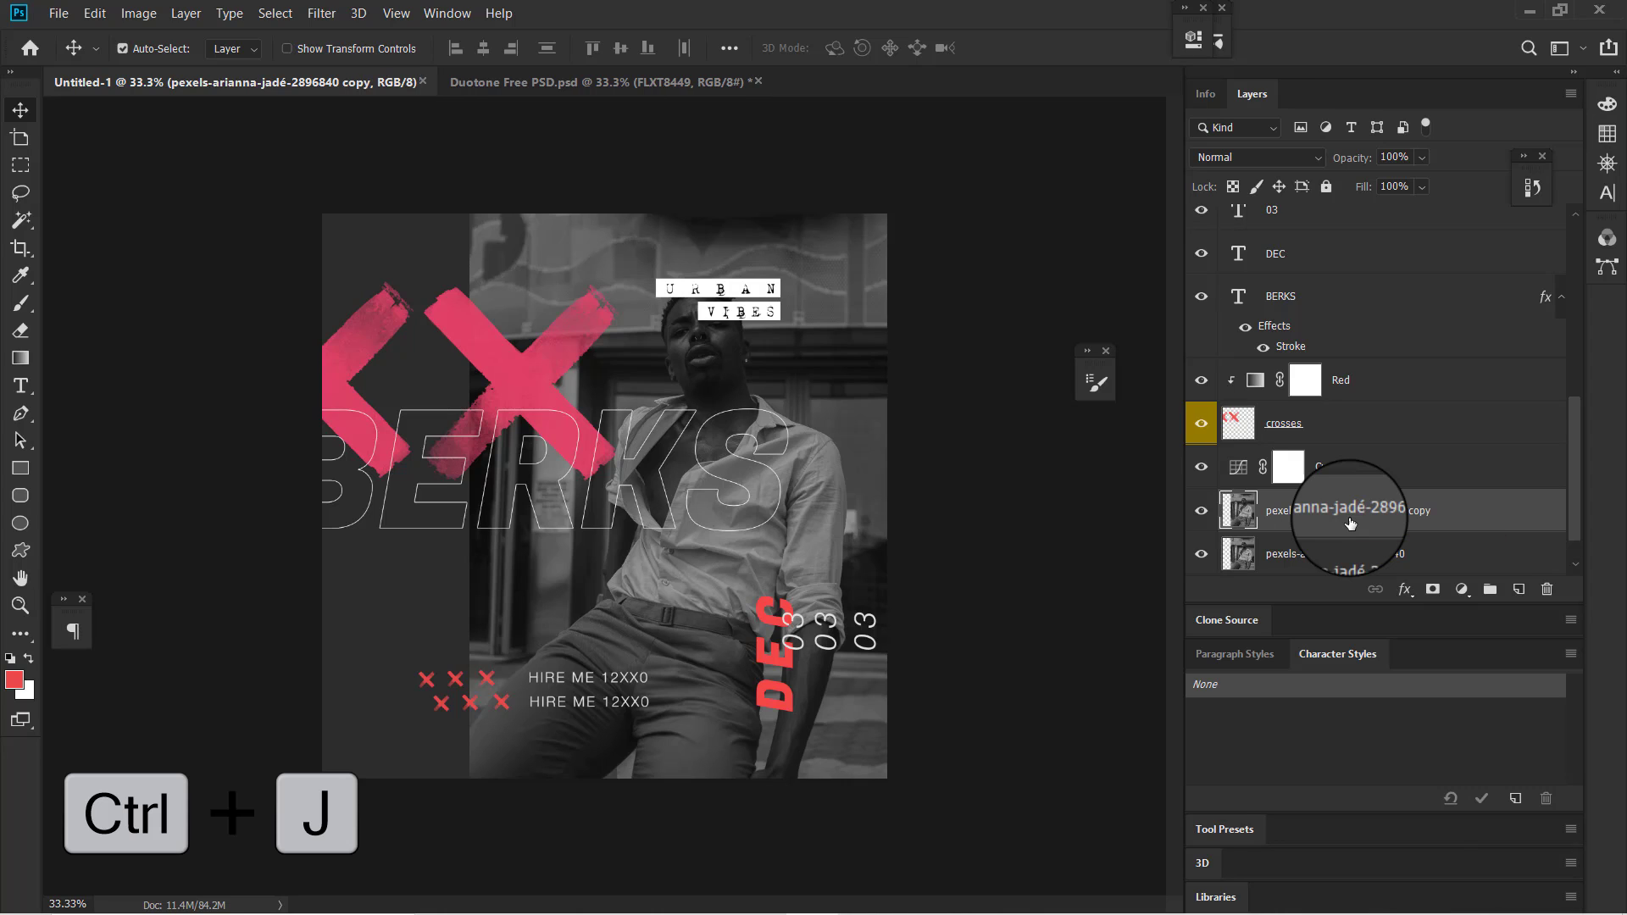
drag(1350, 523, 1321, 397)
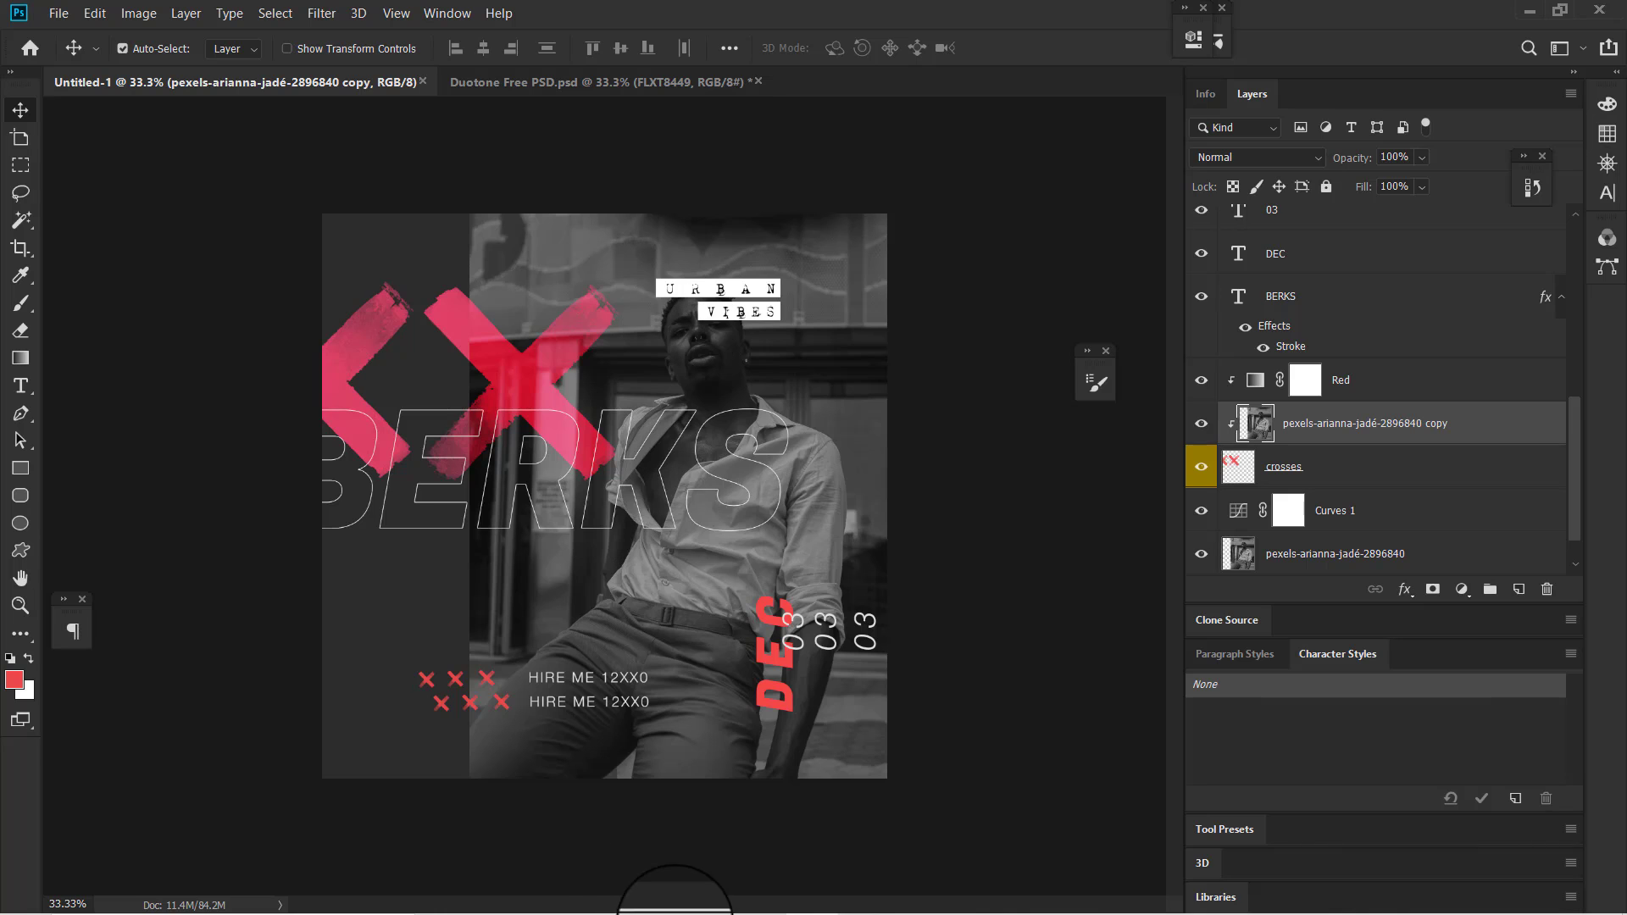
click(860, 896)
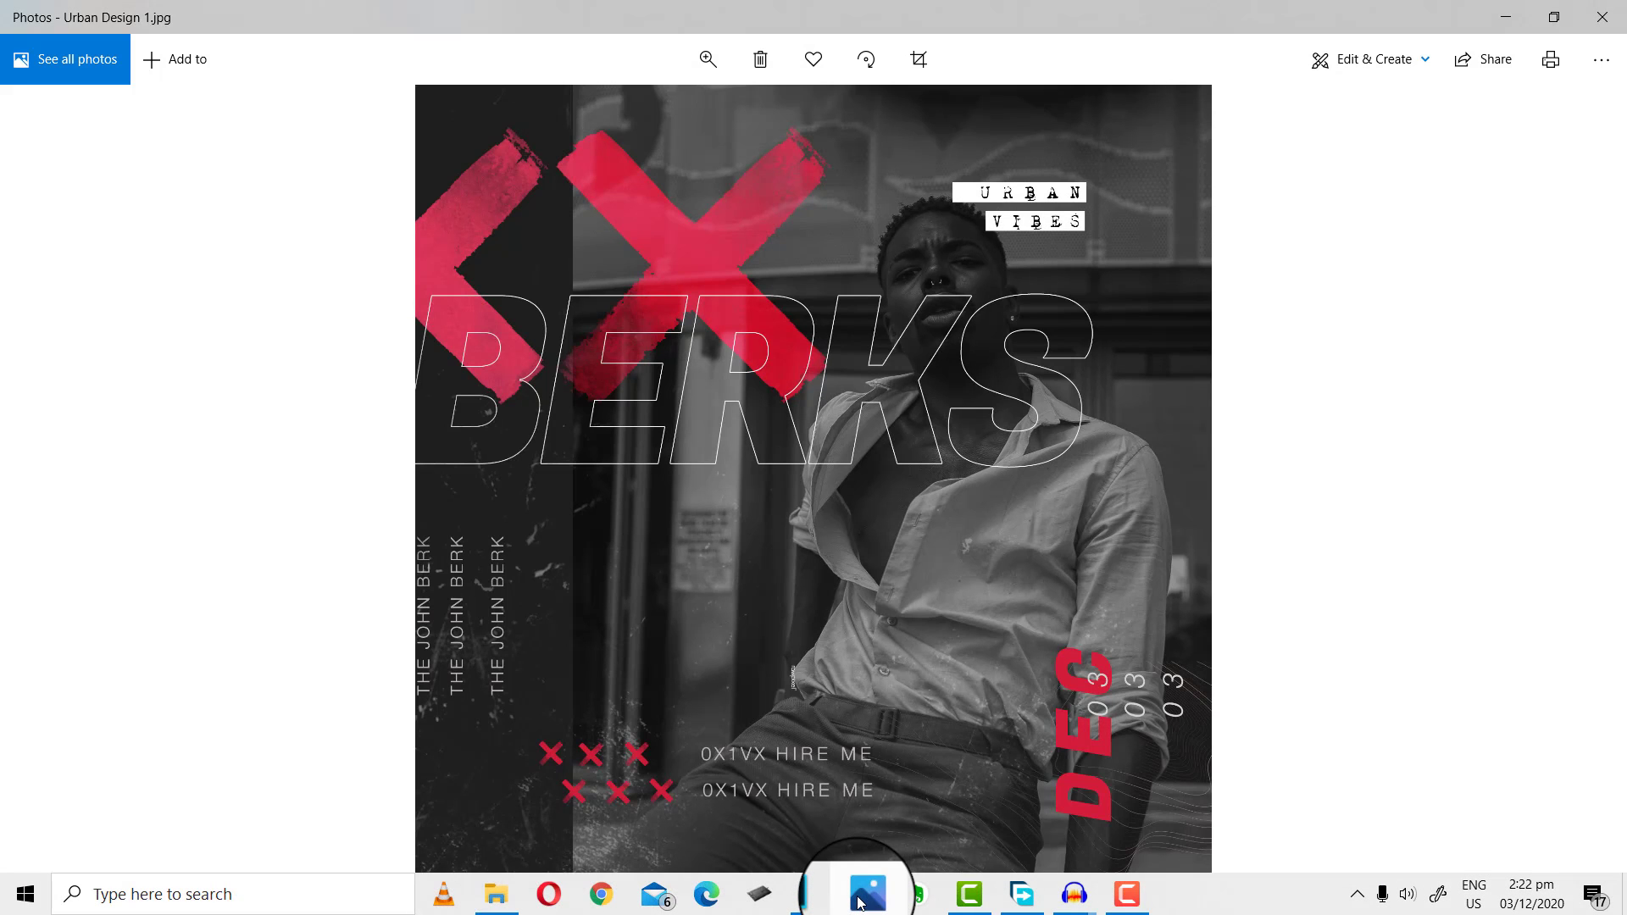
click(866, 897)
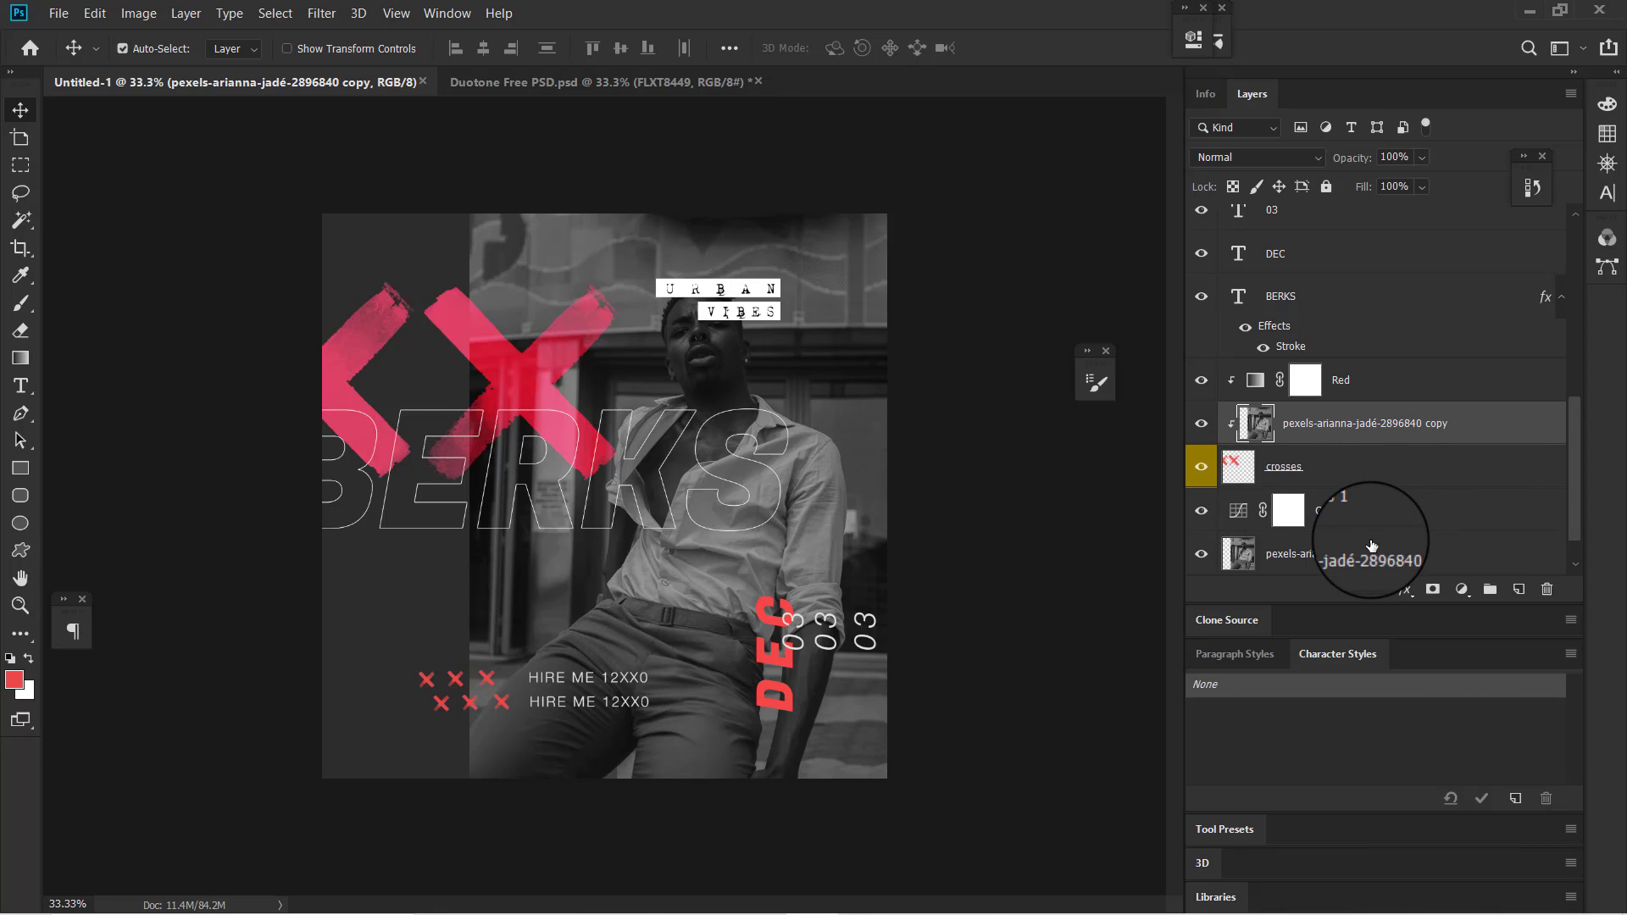
- Nudge the original photo layer and its clipped copy together, shifting both slightly to the right of their starting position
shift+click(1343, 556)
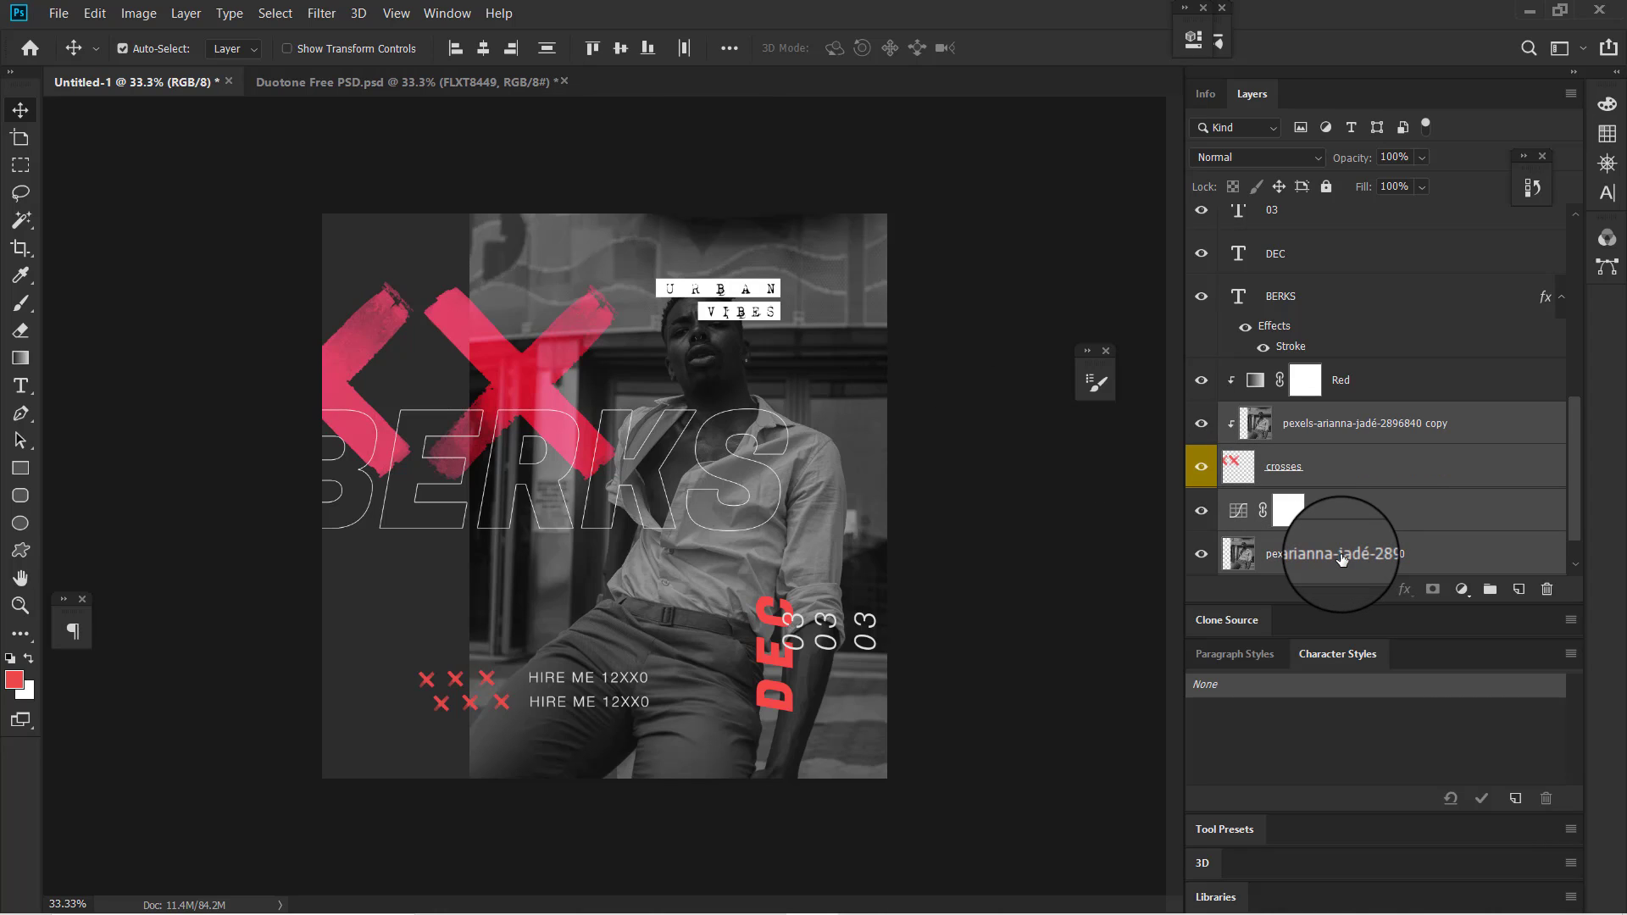
click(1430, 567)
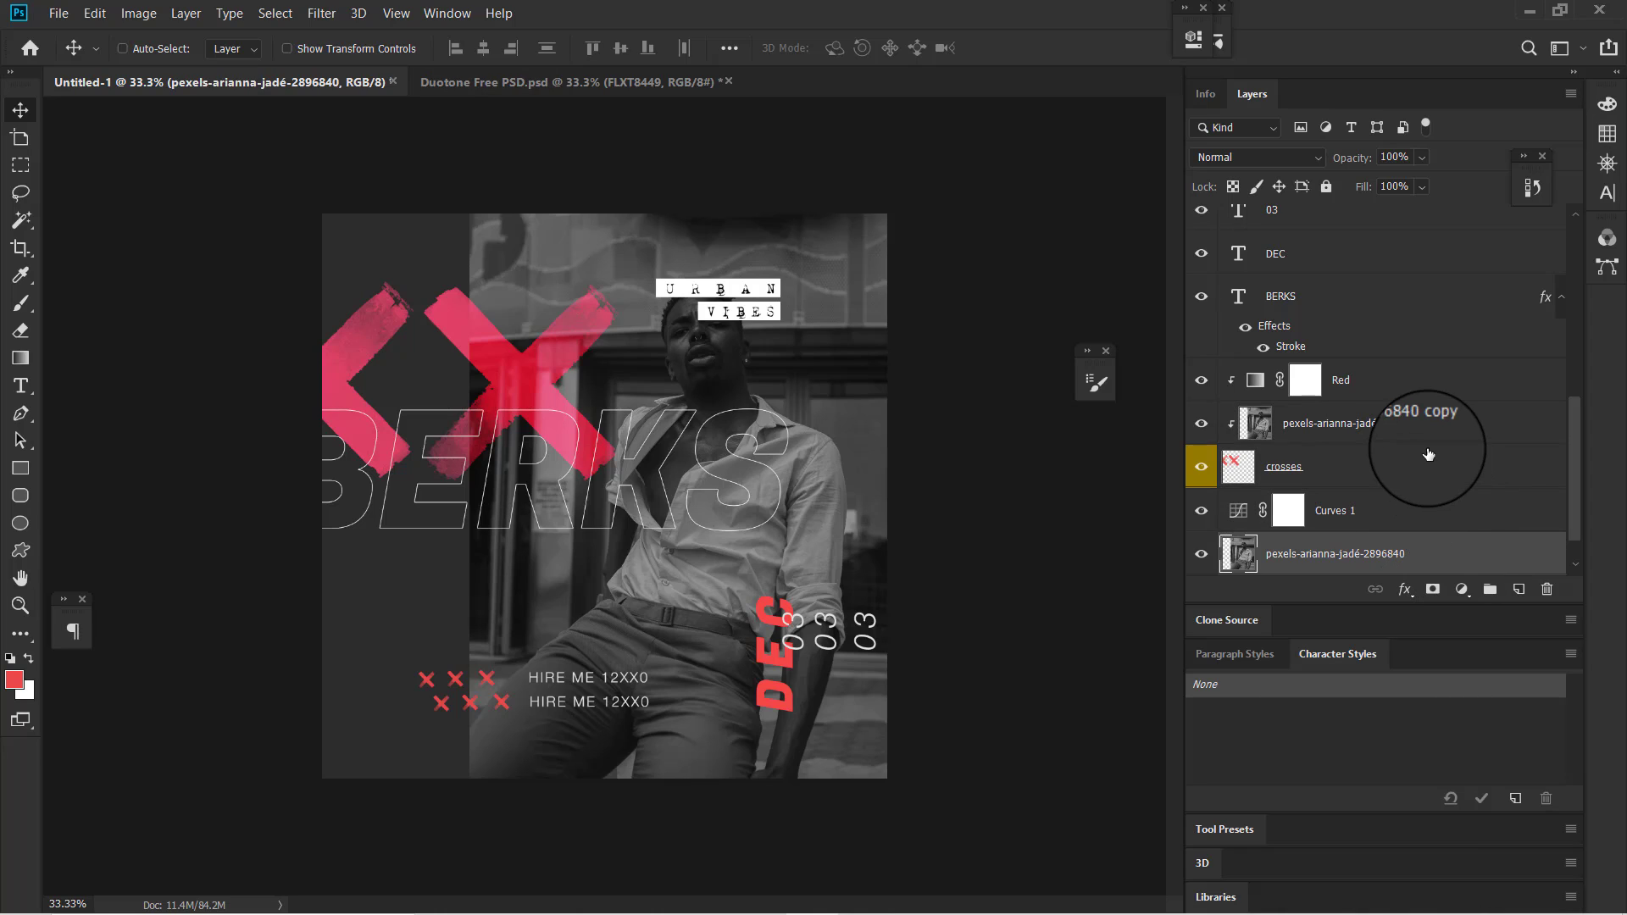
double_click(1405, 421)
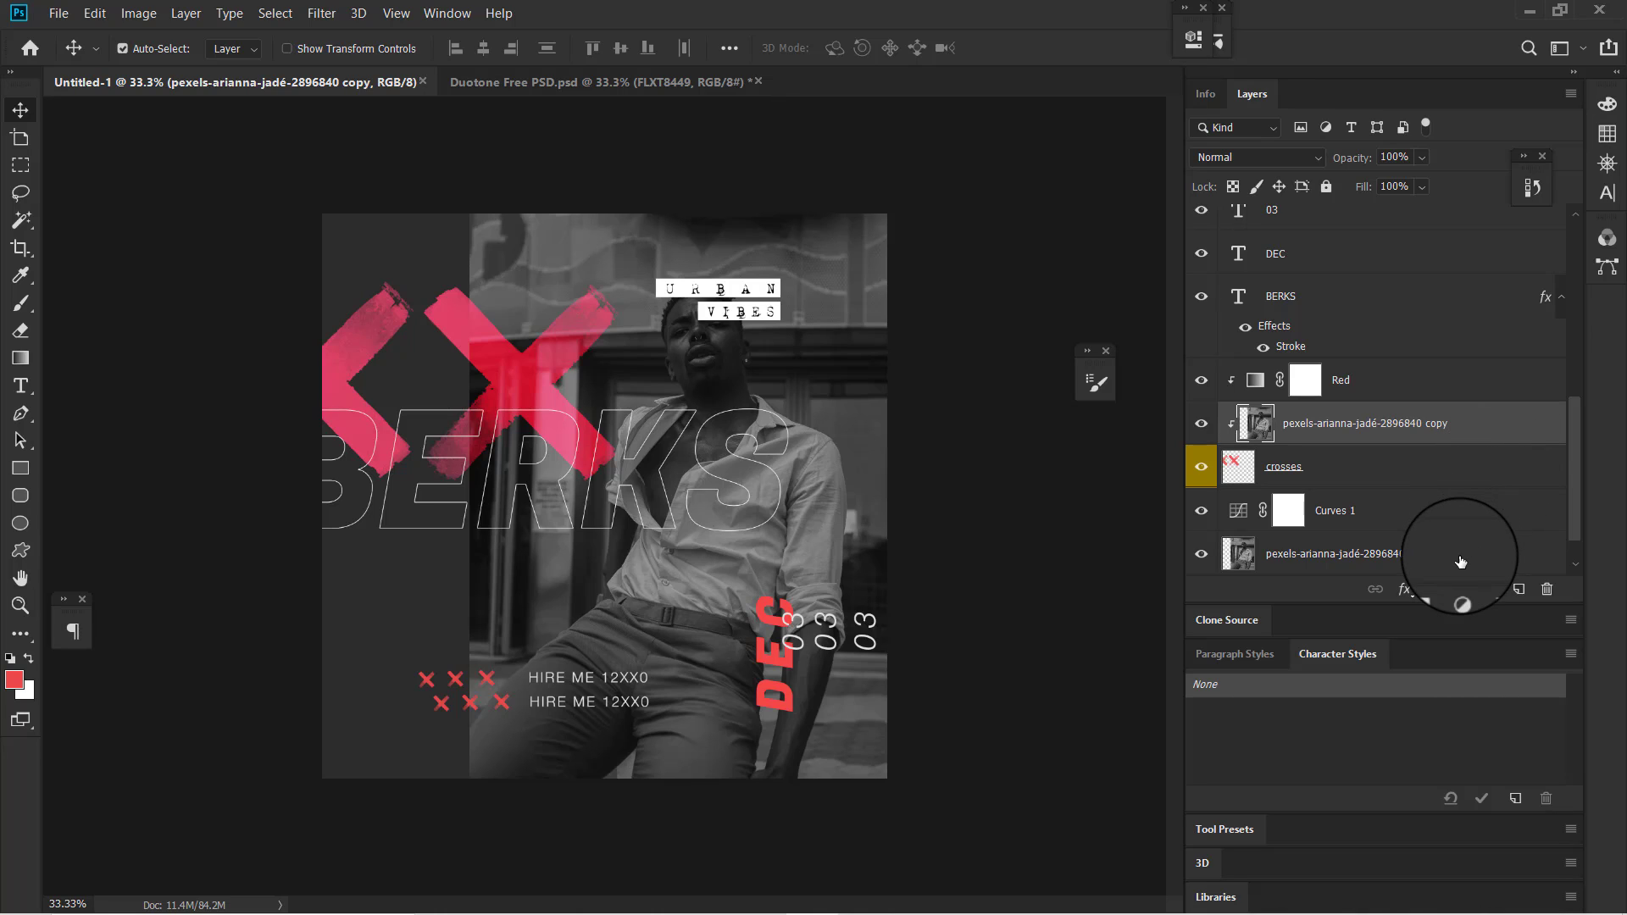
ctrl+click(1462, 562)
key(Left)
key(Left)
key(Left)
key(Left)
key(Left)
key(Left)
key(Left)
key(Left)
key(Left)
key(Left)
key(Left)
key(Left)
key(Left)
key(Left)
key(Left)
key(Left)
key(Left)
key(Left)
key(Left)
key(Left)
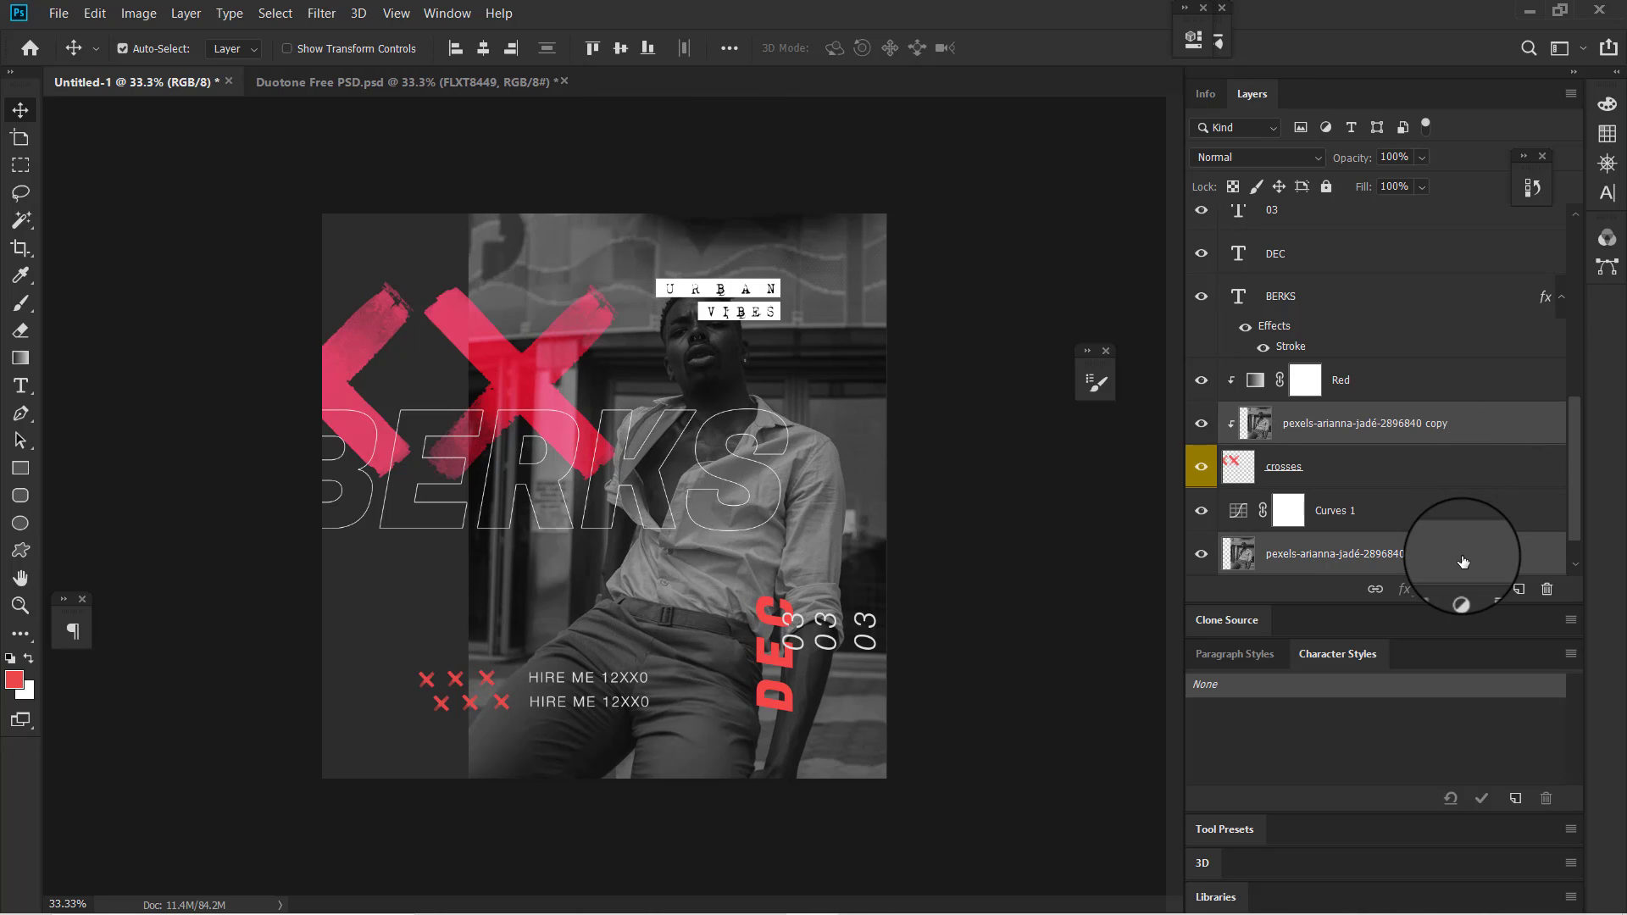
key(Left)
key(Left)
key(Left)
key(Left)
key(Left)
key(Left)
key(Left)
key(Left)
key(Left)
key(Left)
key(Left)
key(Left)
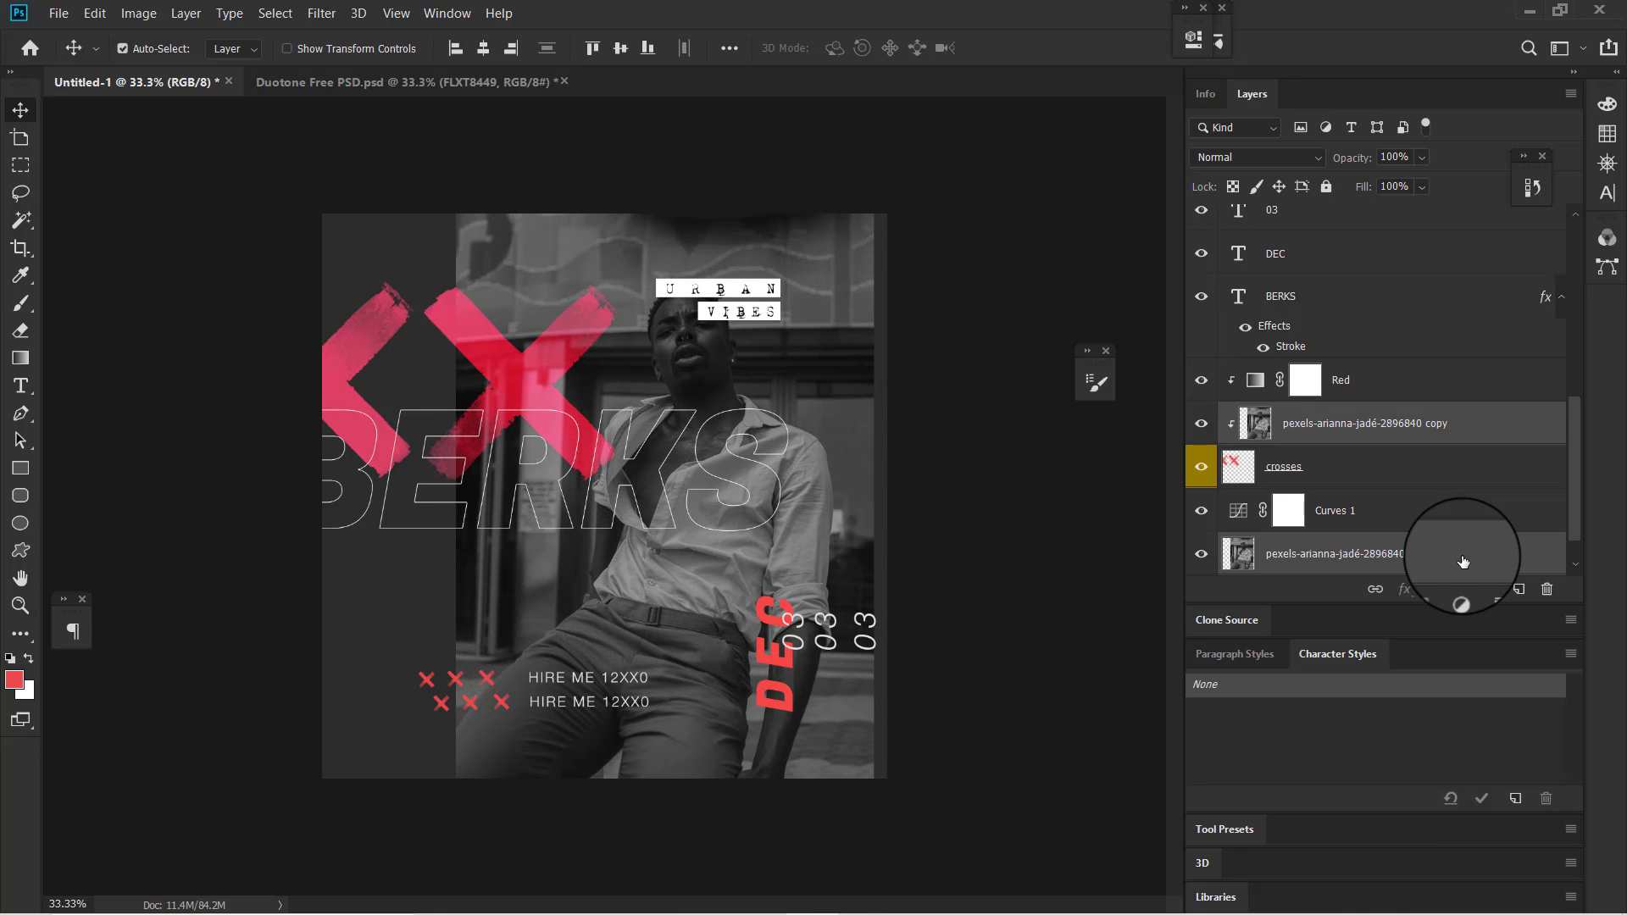
key(Up)
key(Up)
key(Up)
key(Up)
key(Up)
key(Up)
key(Right)
key(Right)
key(Right)
key(Right)
key(Right)
key(Right)
key(Right)
key(Right)
key(Right)
key(Right)
key(Right)
key(Right)
key(Right)
key(Right)
key(Right)
key(Right)
key(Right)
key(Right)
key(Right)
key(Right)
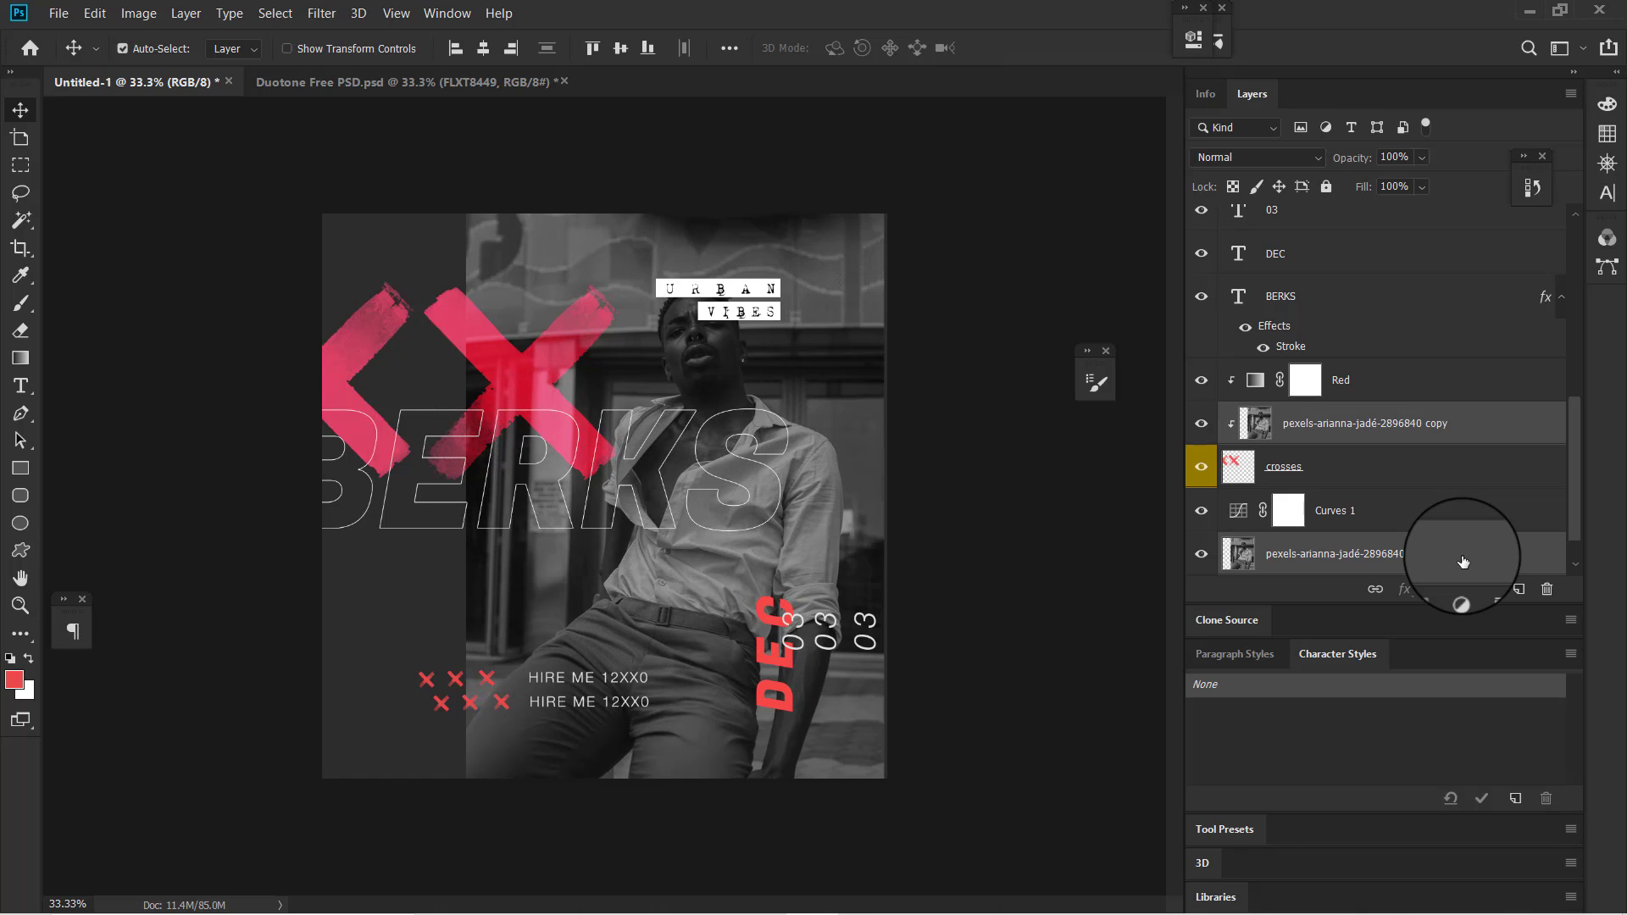
key(Right)
key(Right)
key(Right)
key(Right)
key(Right)
key(Right)
key(Right)
key(Right)
key(Right)
key(Right)
key(Right)
key(Right)
key(Right)
key(Right)
key(Right)
key(Right)
key(Right)
key(Right)
key(Right)
key(Right)
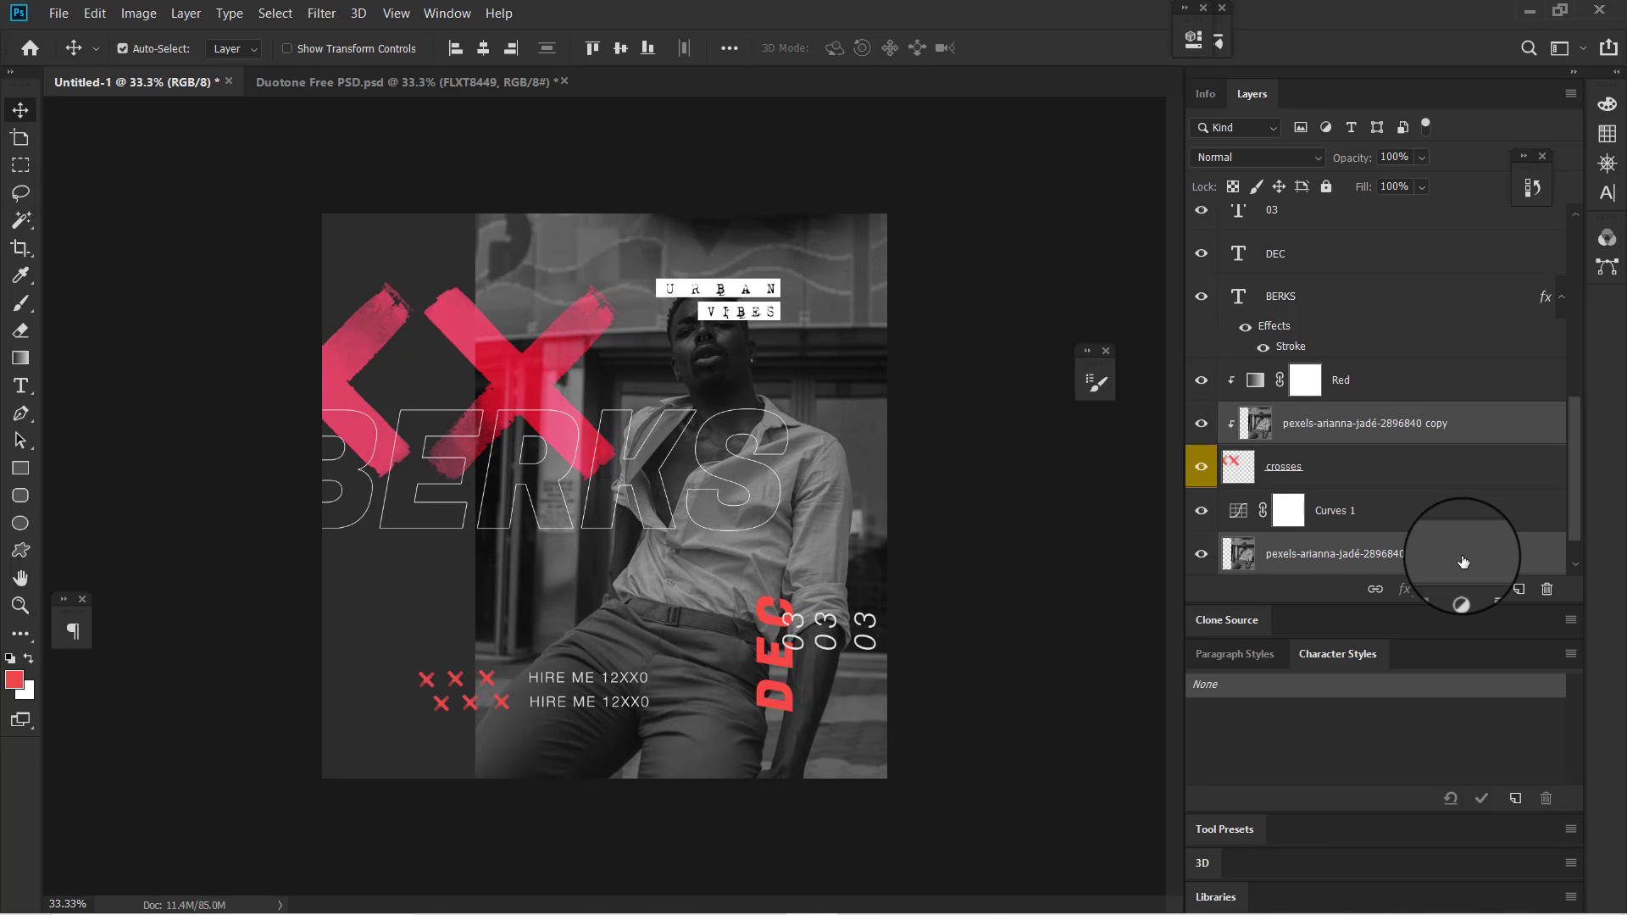
- Place the grunge_texture_by_skeelar_stock_d1wyzxl-fullview image from the tut info folder into the poster at about X 702 px, Y 1295 px
click(1368, 424)
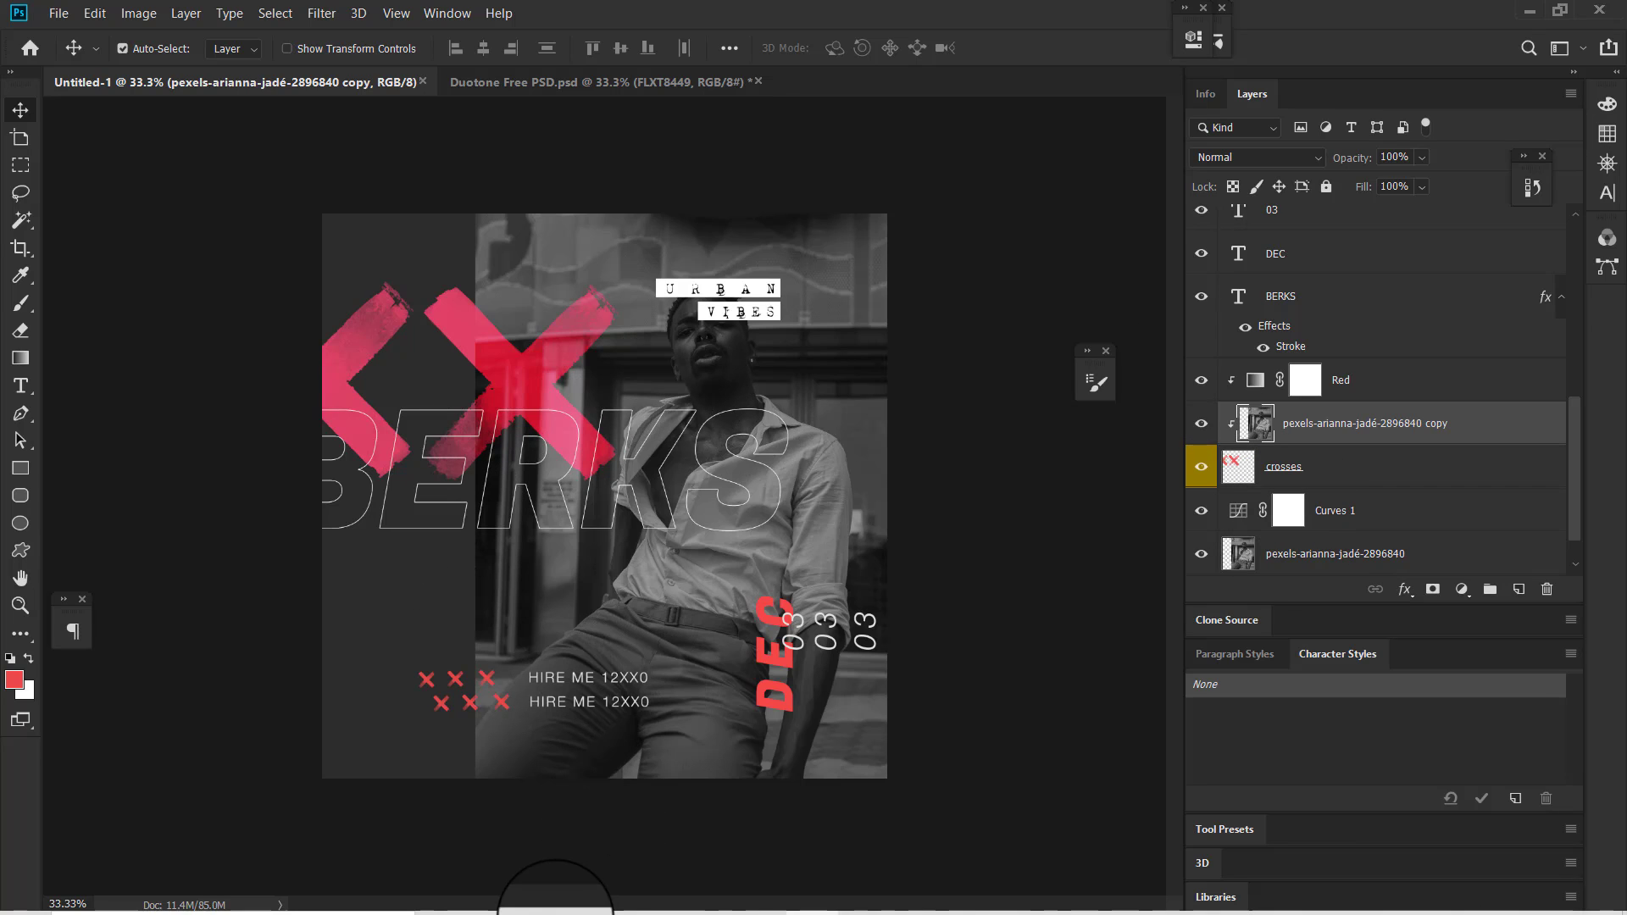
mouse_move(584, 911)
click(501, 902)
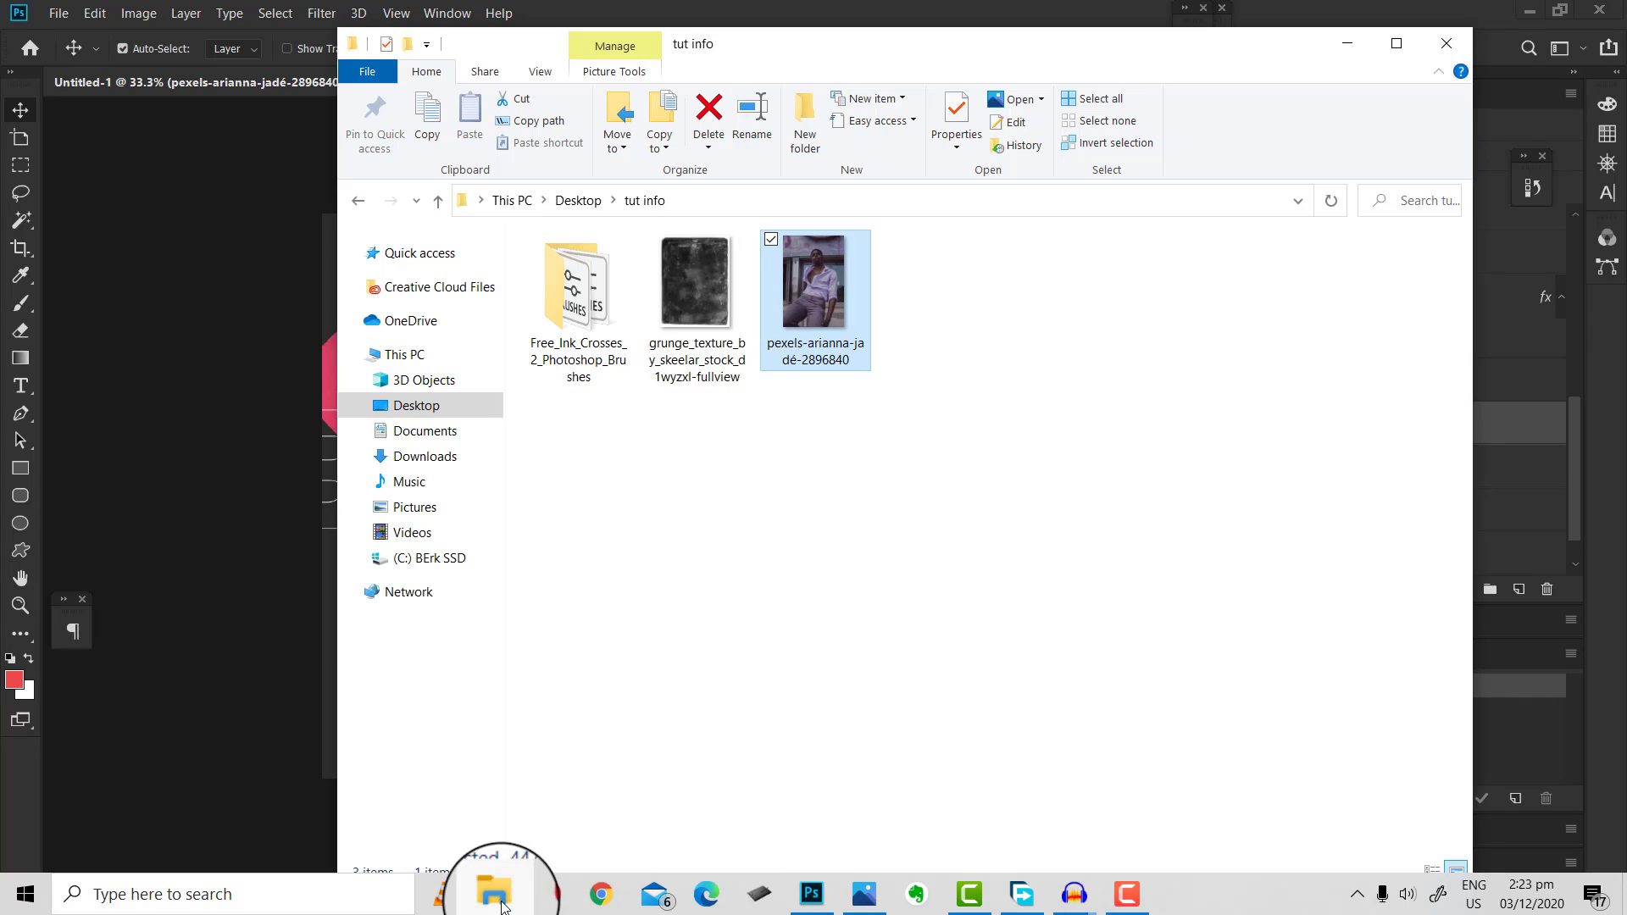
drag(690, 280, 164, 568)
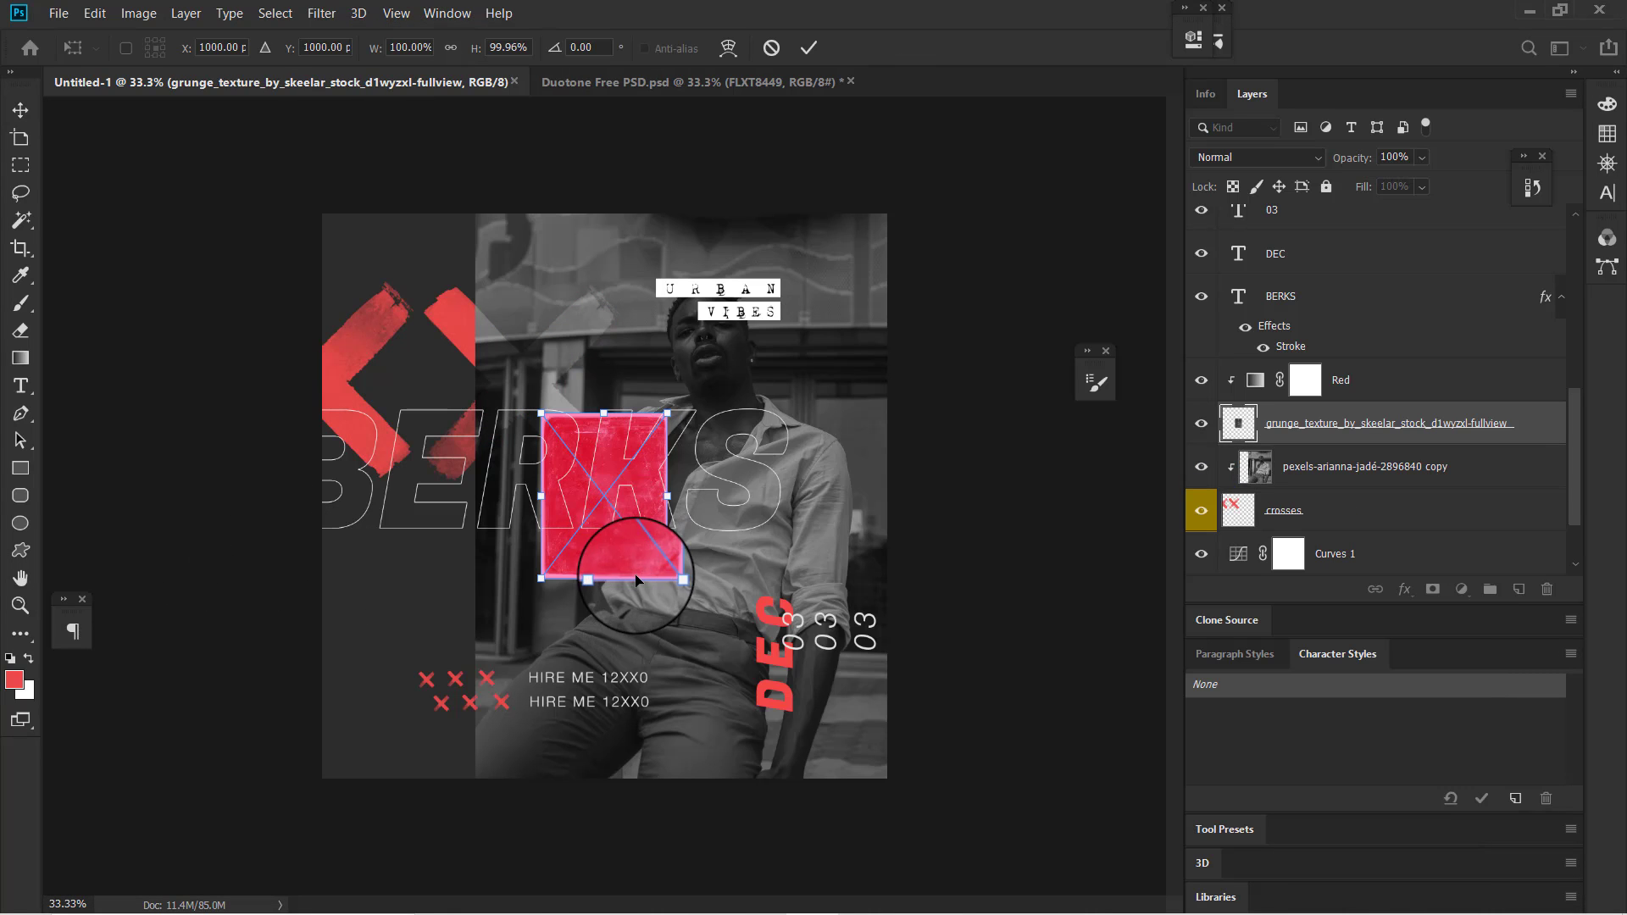
drag(617, 558, 533, 638)
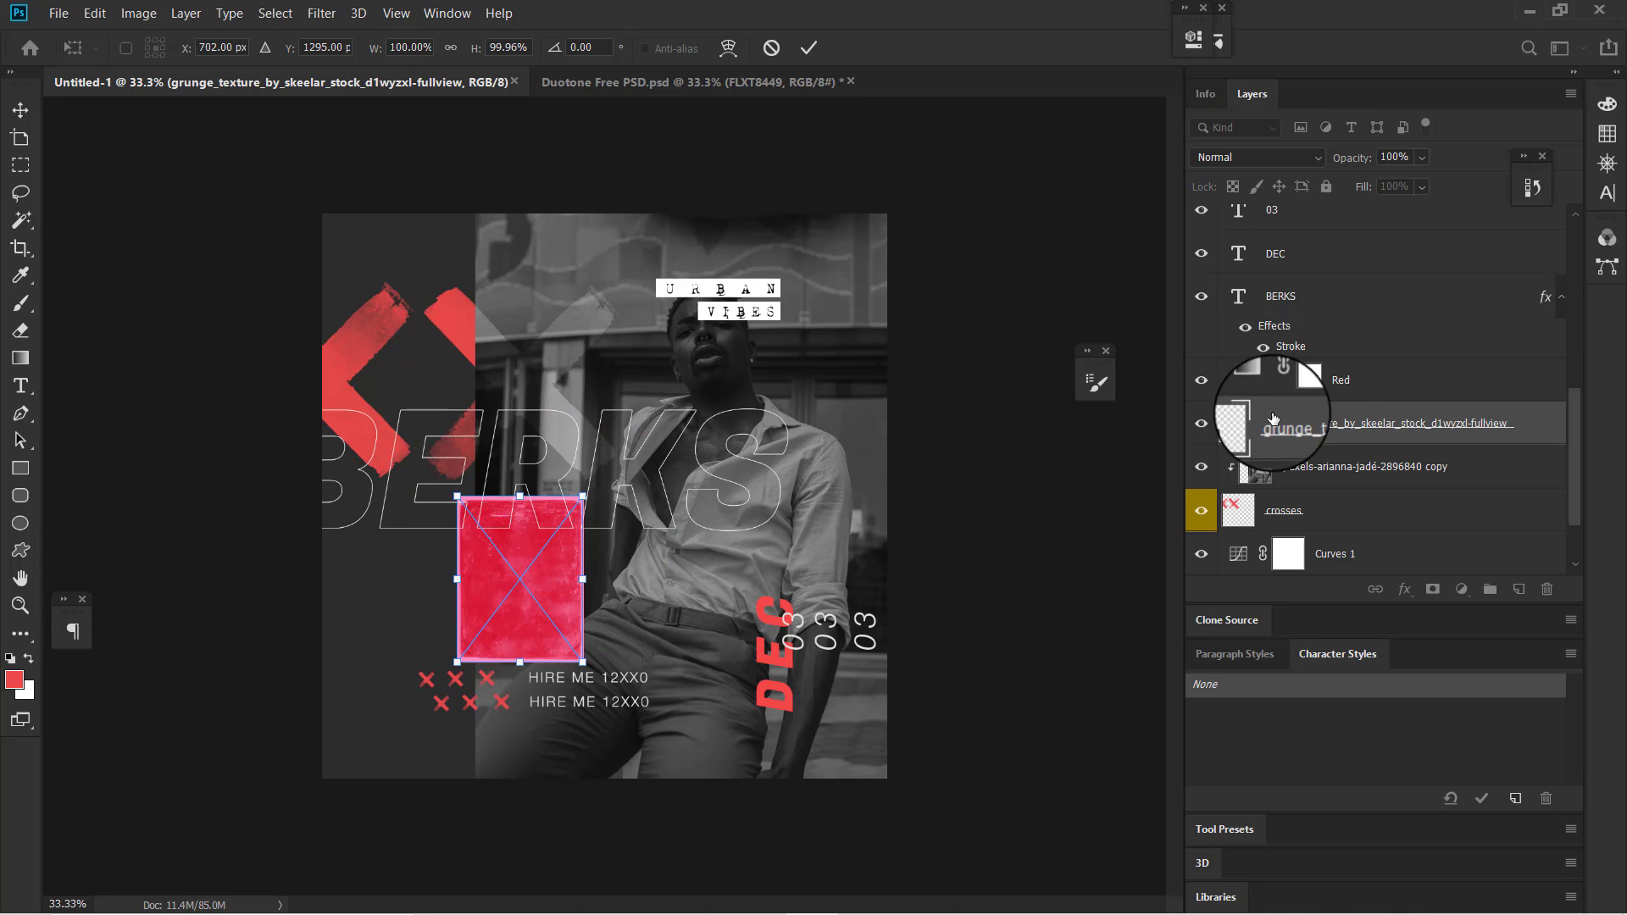
- Move the grunge texture layer above the Red gradient map and clip Red to the crosses group again
drag(1288, 424, 1278, 367)
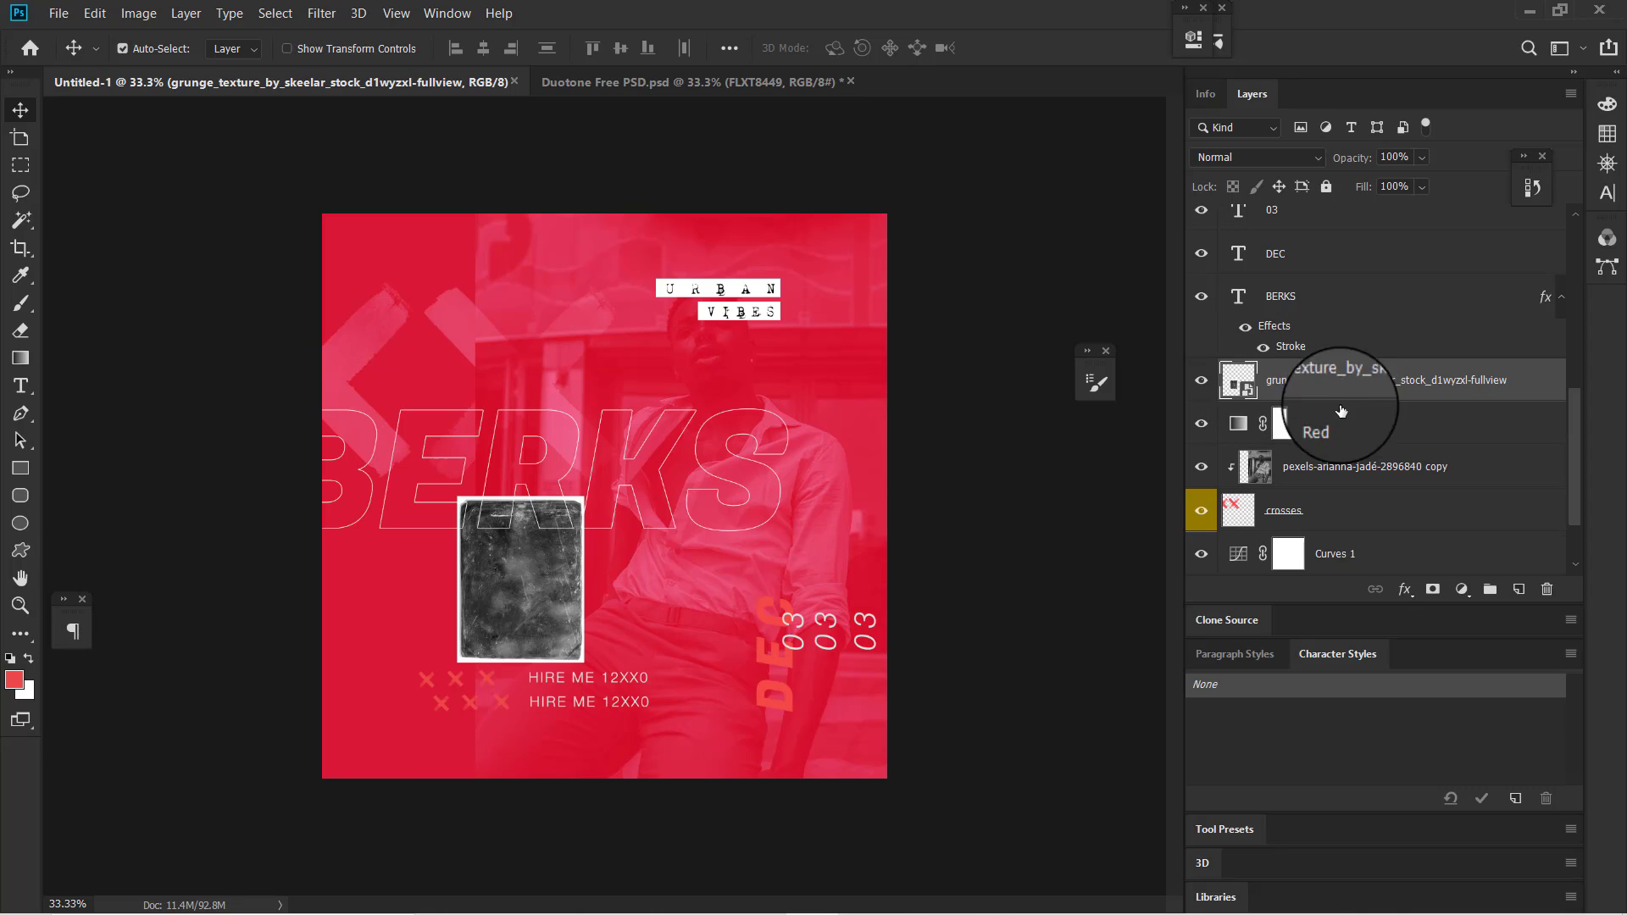
click(1322, 426)
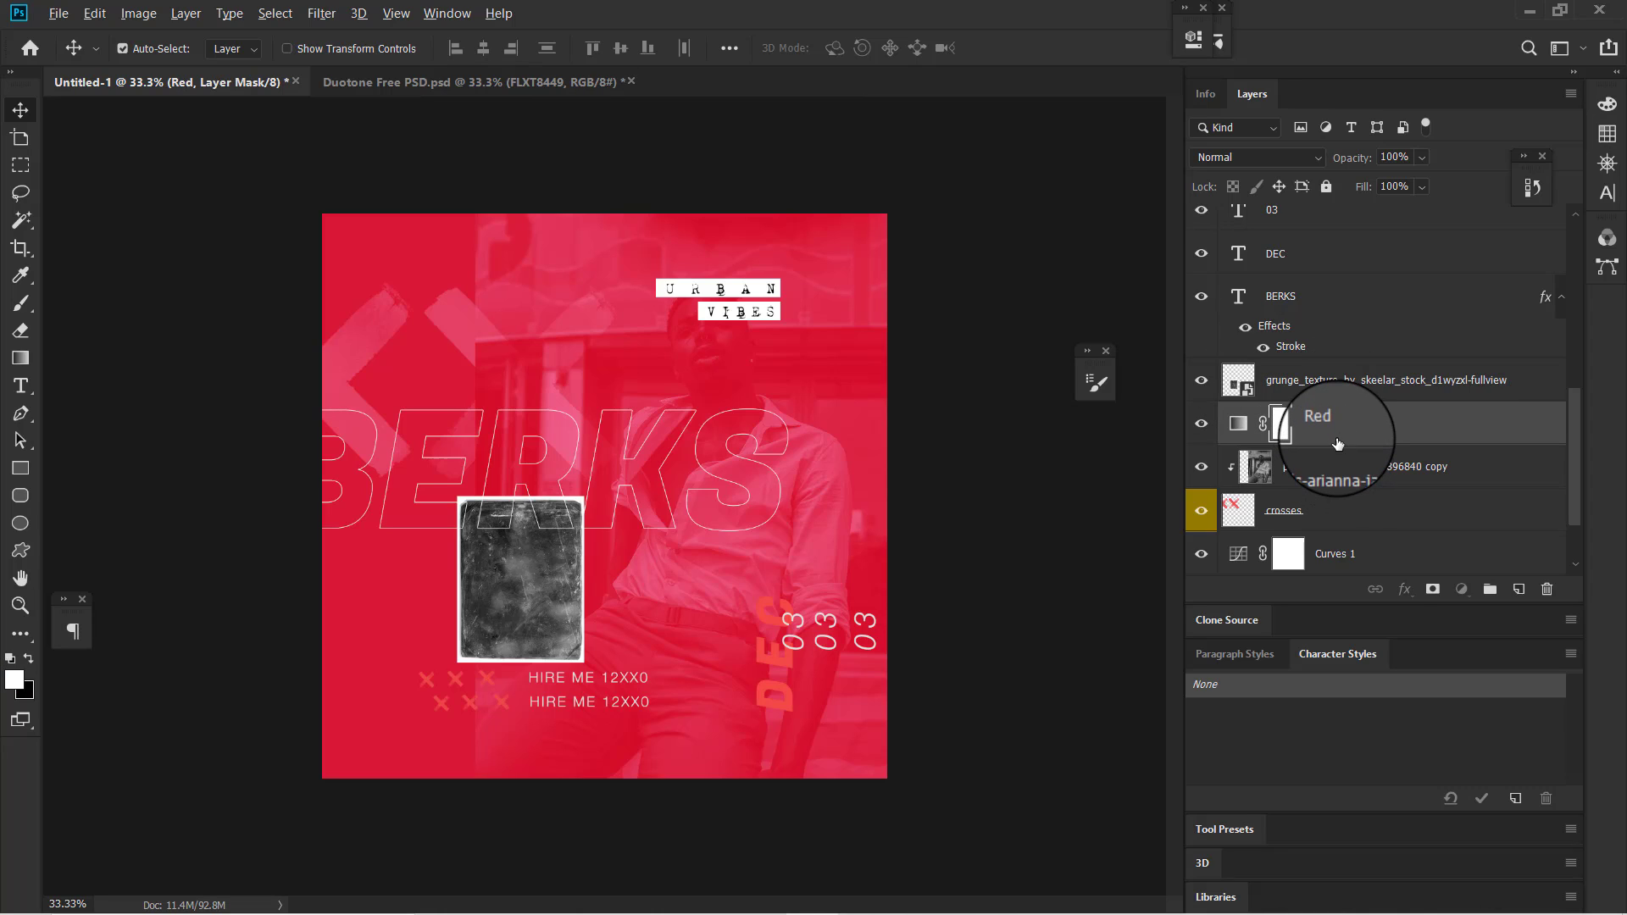
alt+click(1337, 437)
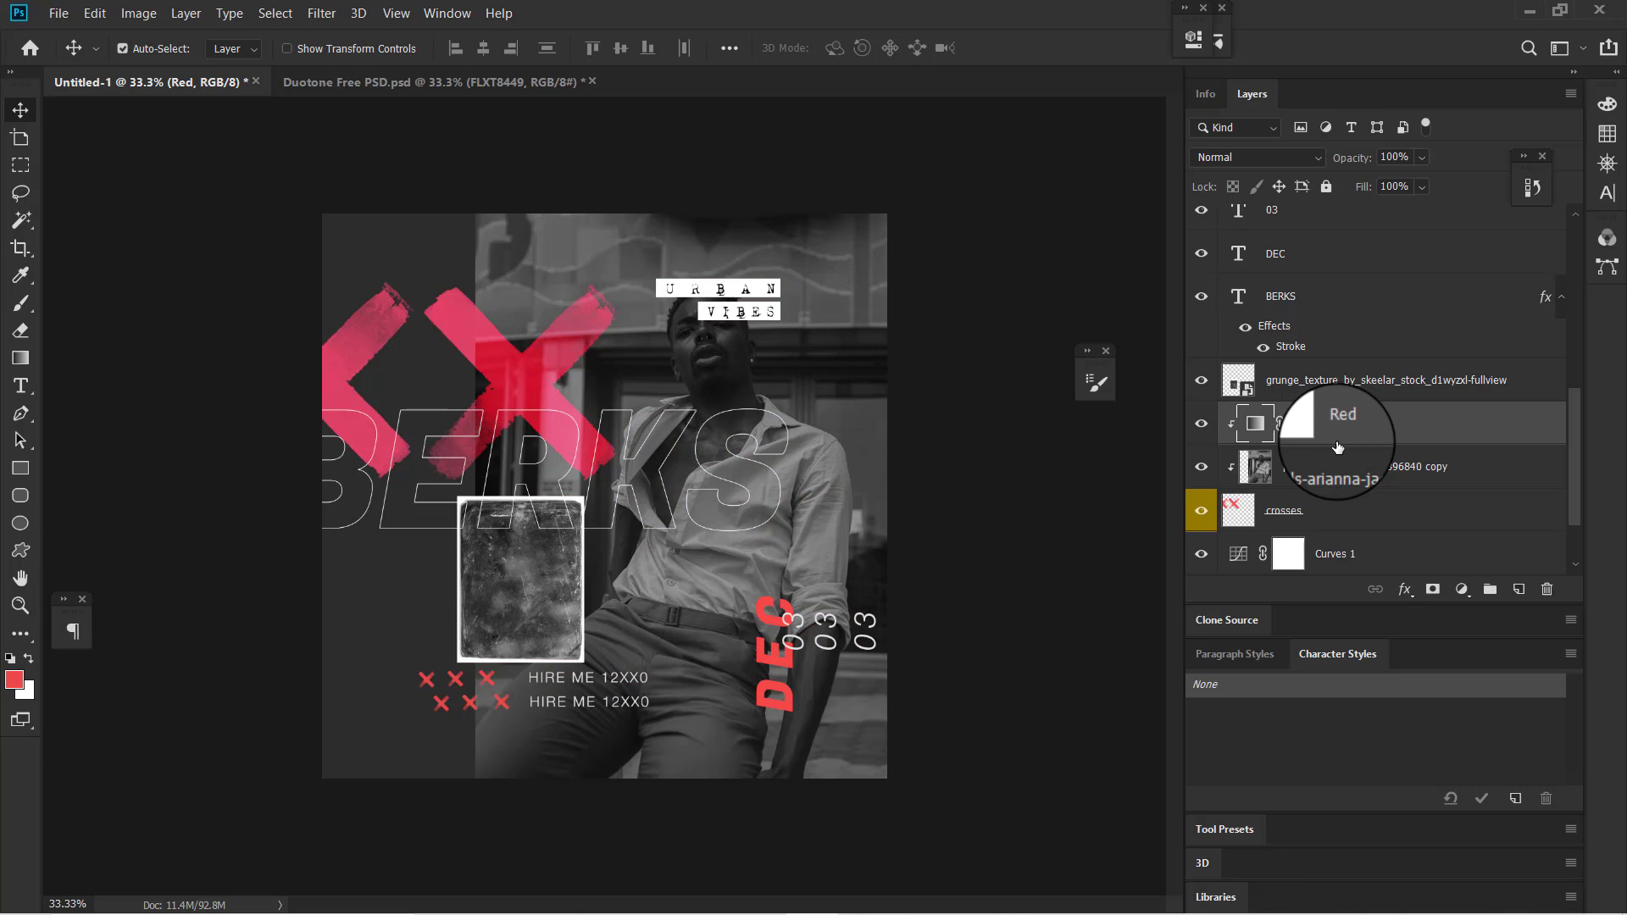
- Enlarge the grunge texture to nearly the poster's full height and position it over the left part of the artwork
click(1311, 382)
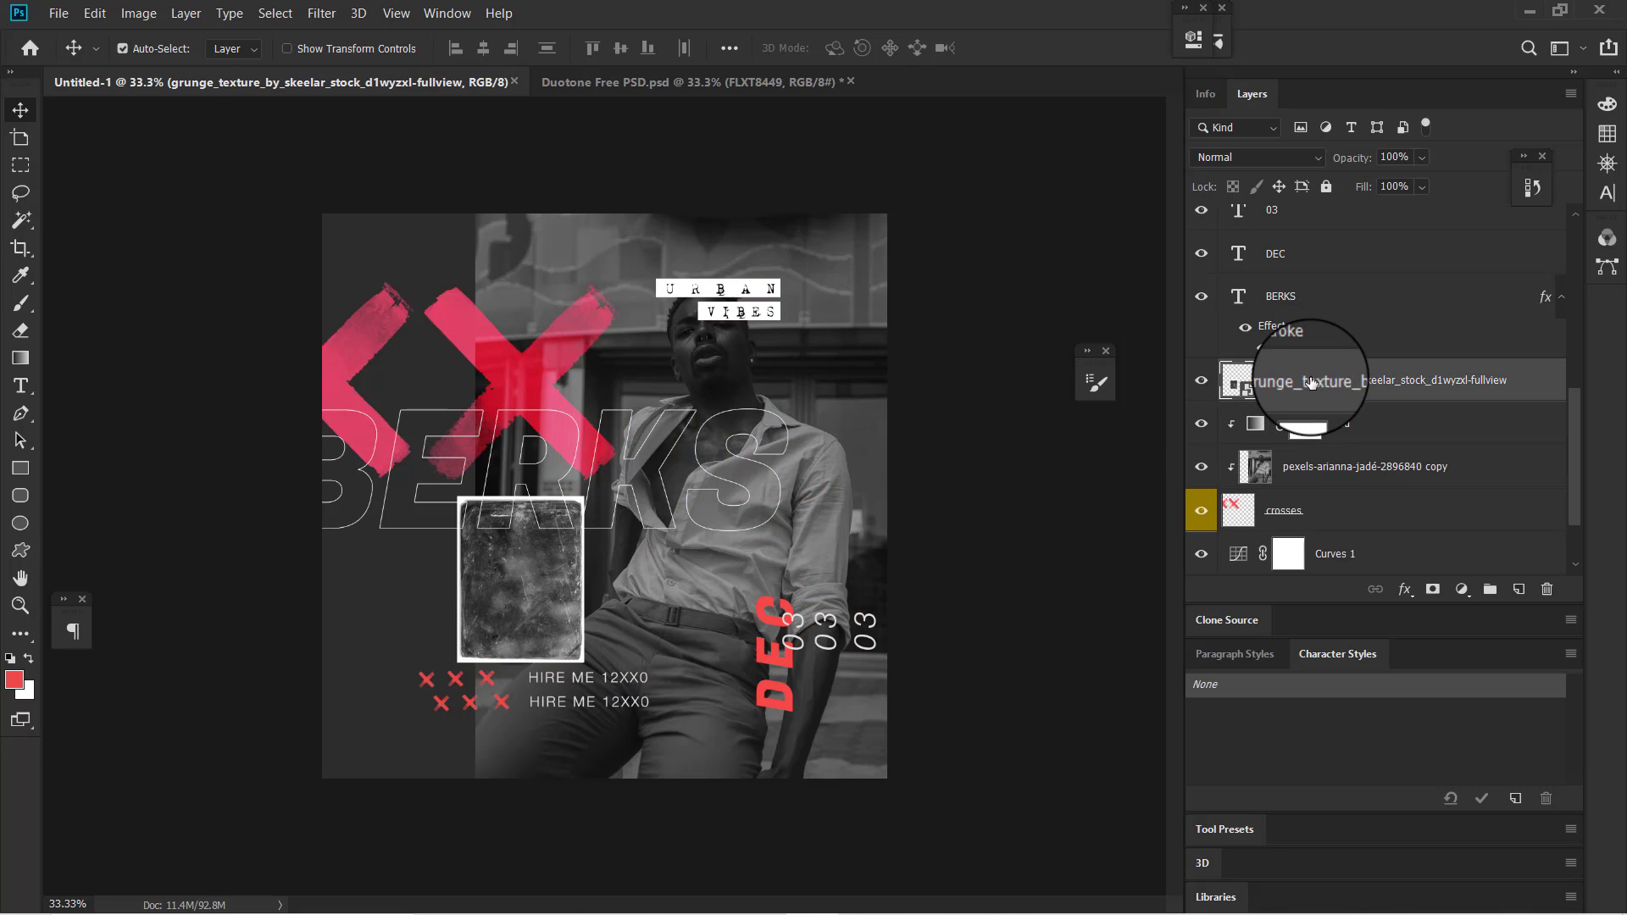
drag(1311, 382, 1224, 547)
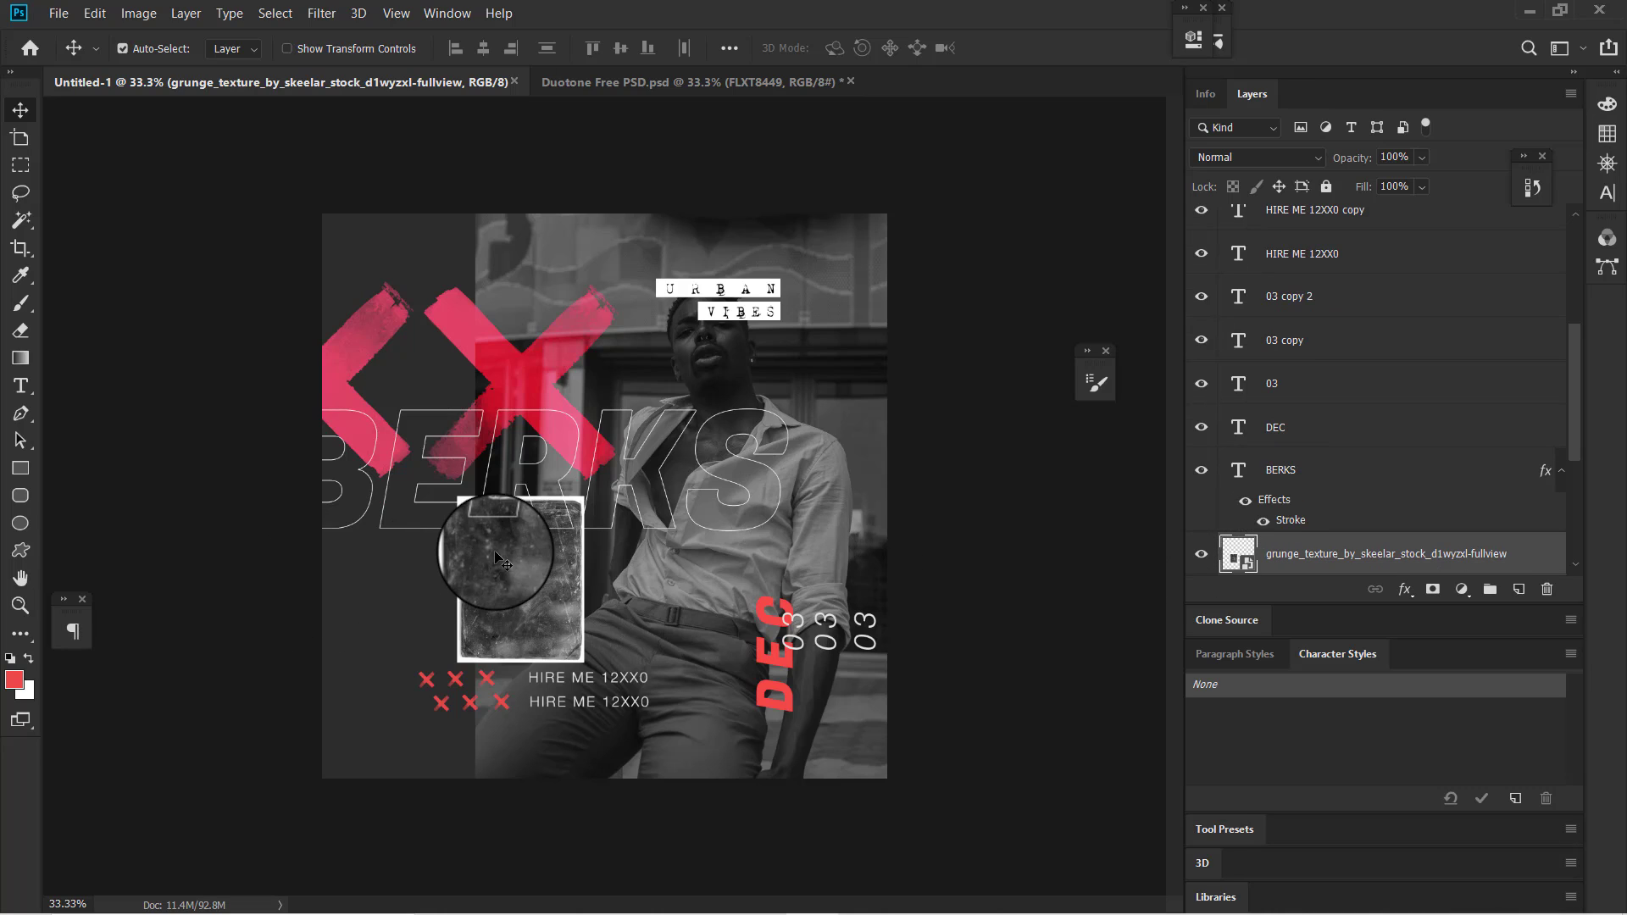
key(ctrl+t)
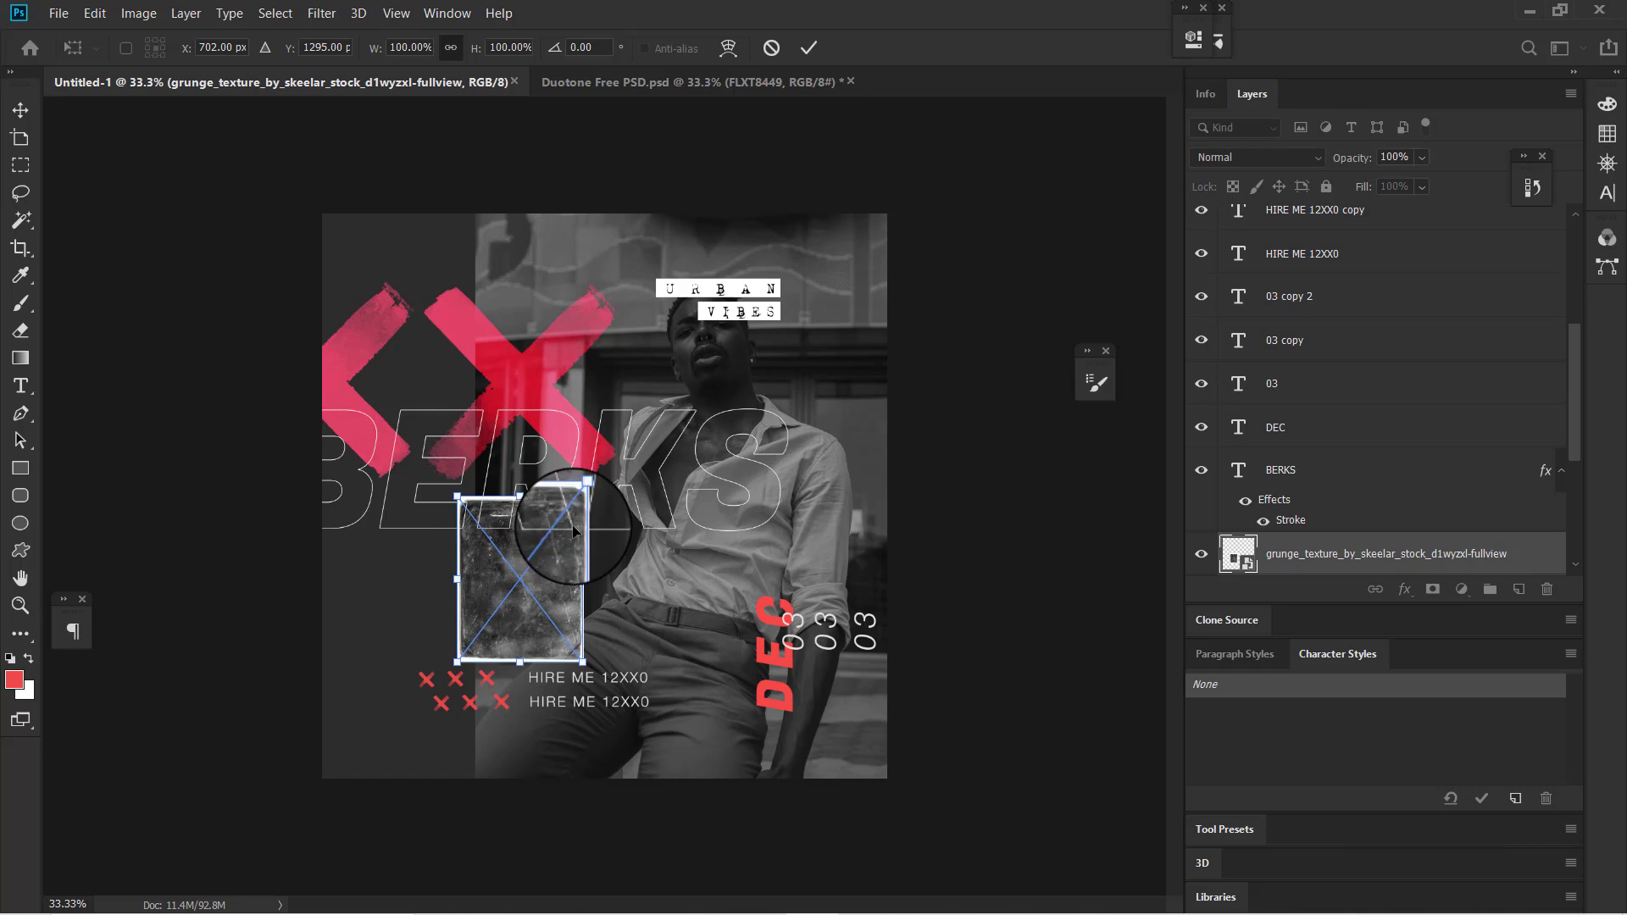
drag(583, 496, 822, 221)
drag(580, 418, 459, 447)
key(Return)
- Select the grunge texture's white border with the Magic Wand at tolerance 32 and try to delete it
key(w)
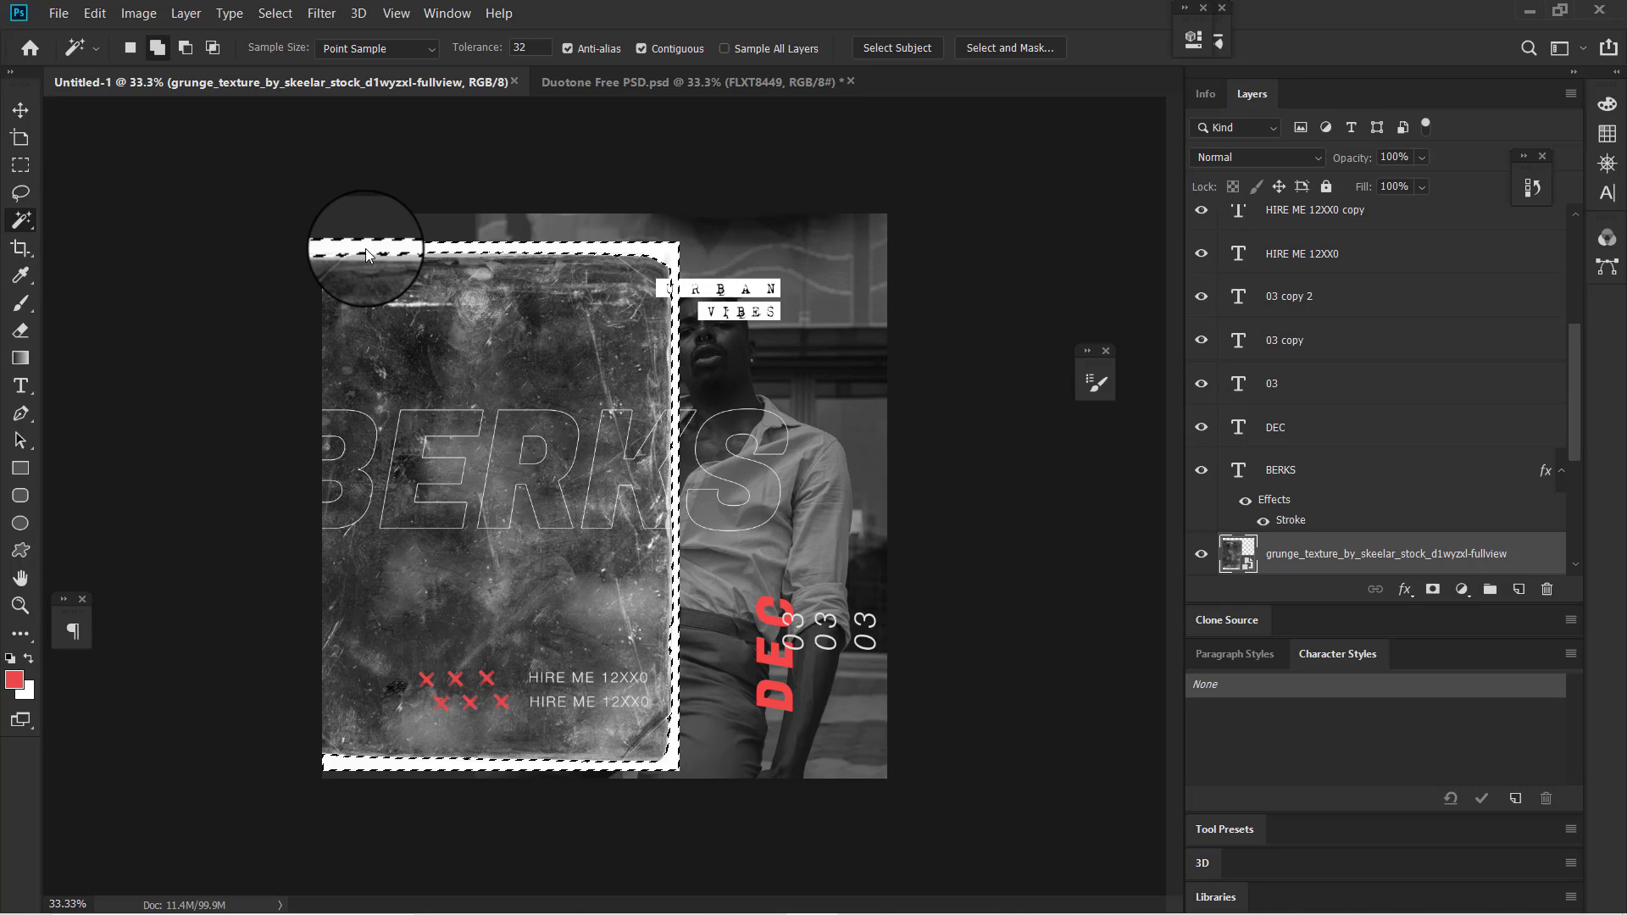
key(BackSpace)
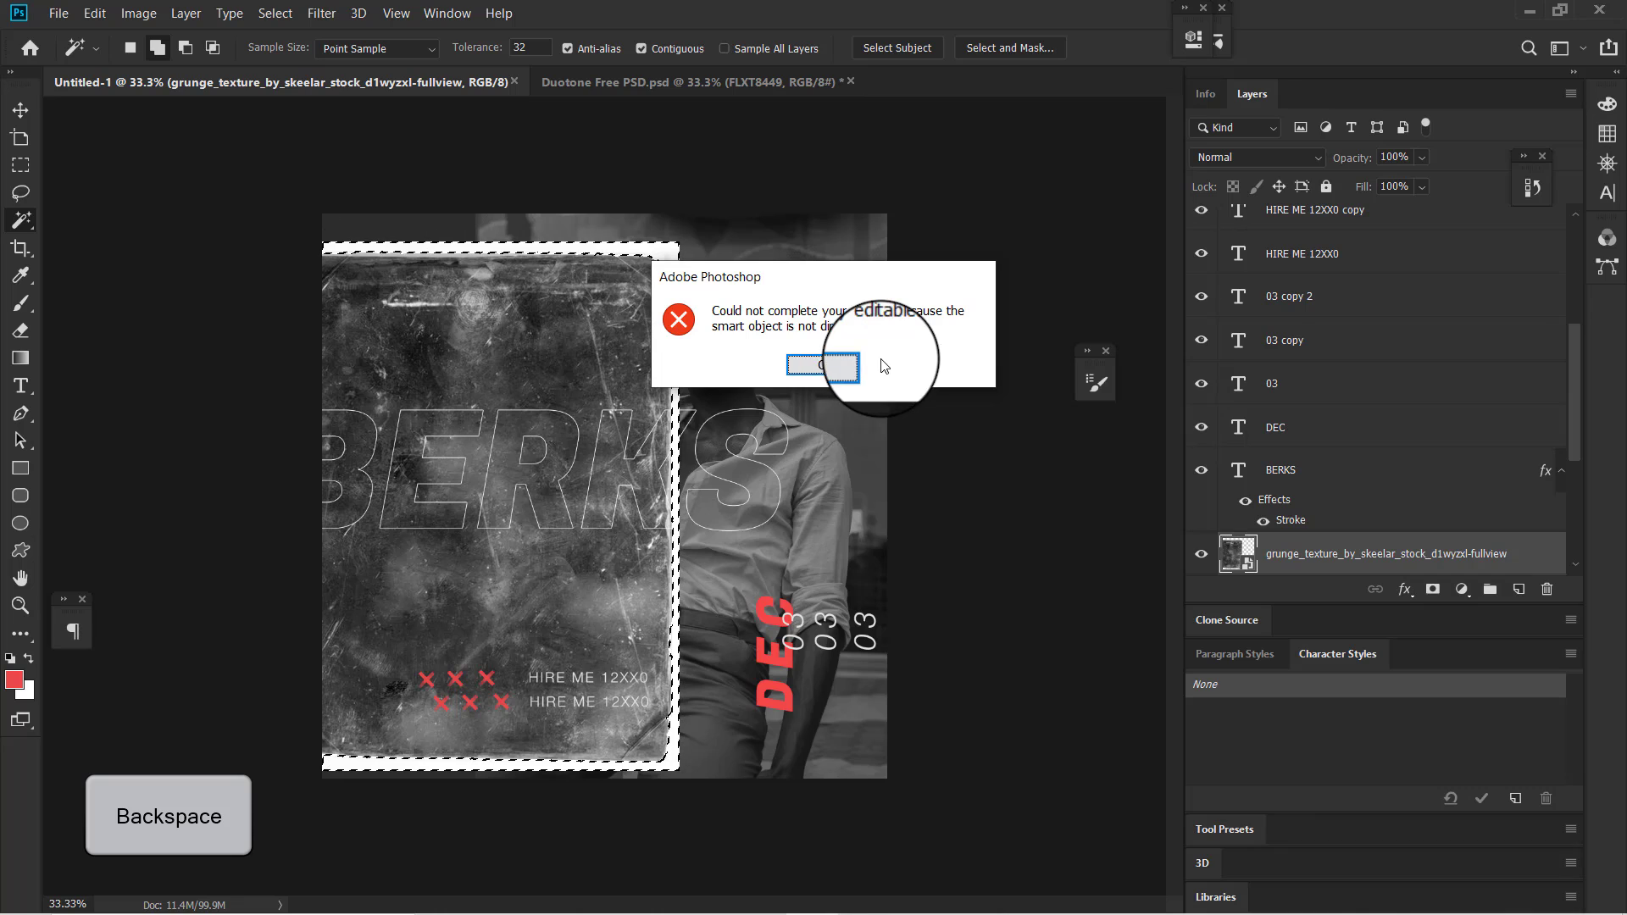
click(841, 364)
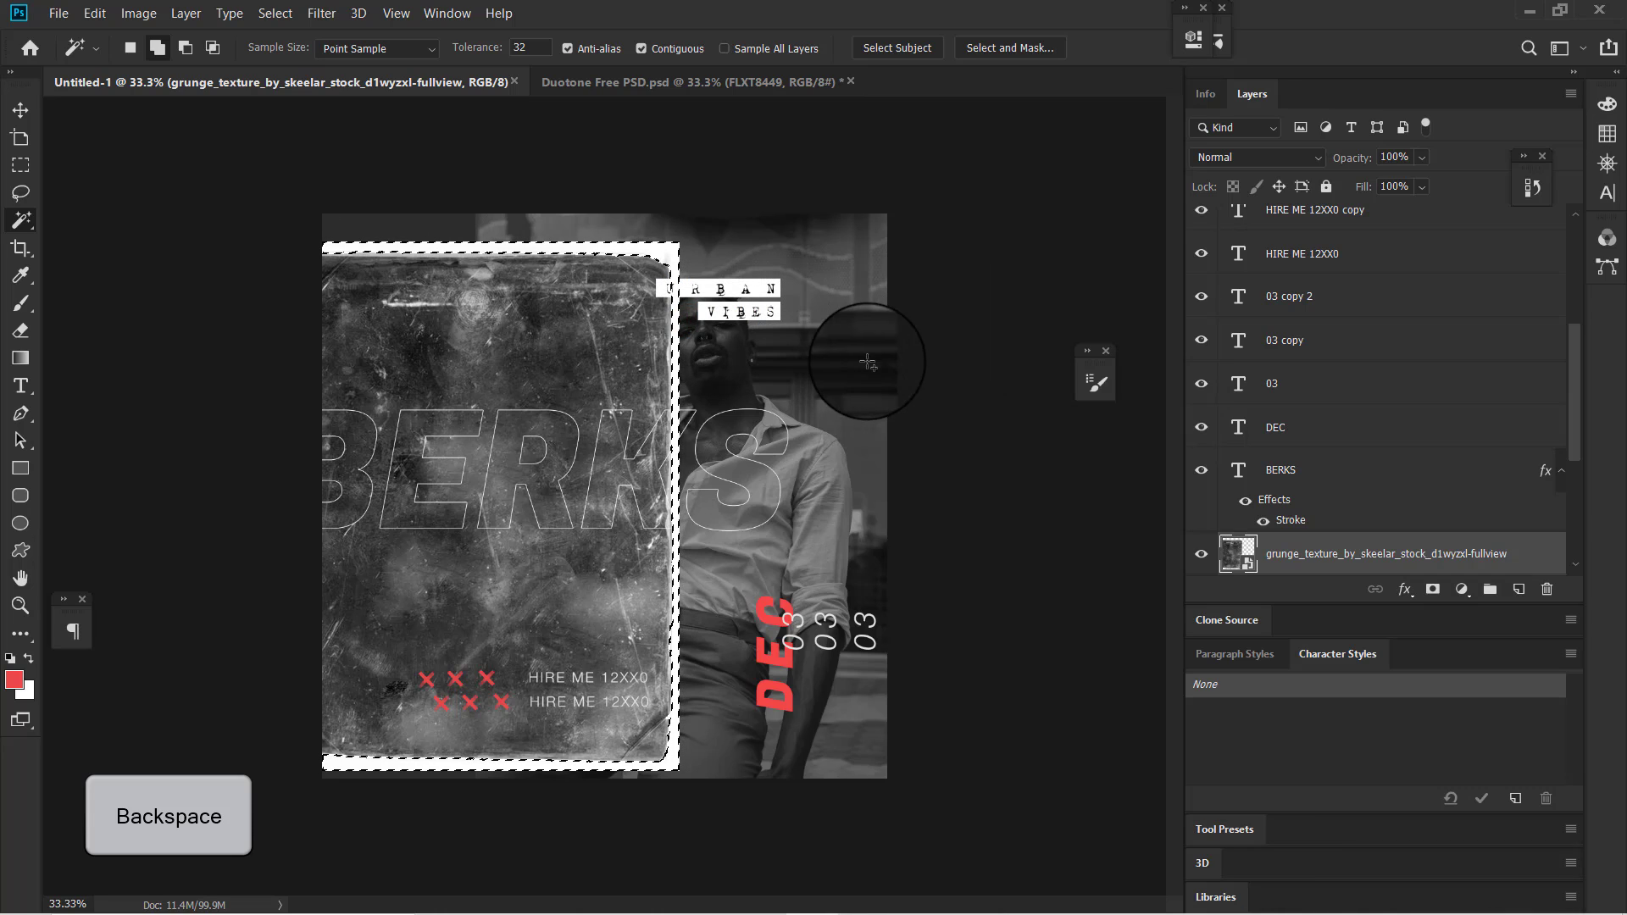
- Rasterize the grunge texture smart object layer
right_click(1306, 555)
click(1356, 398)
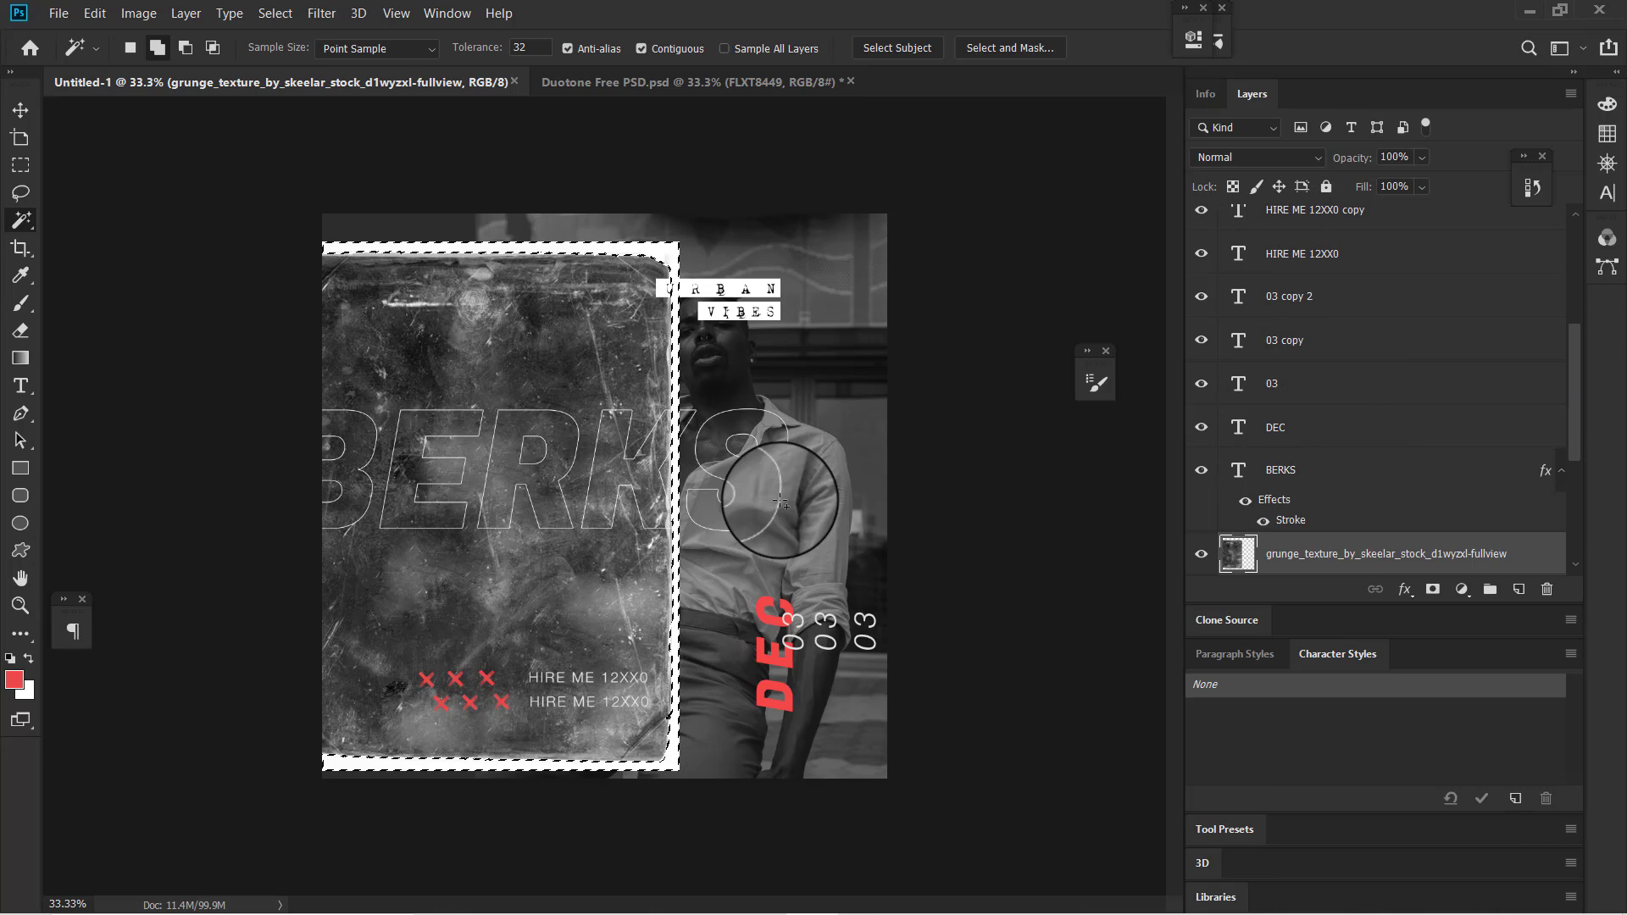
- Delete the selected white border from the grunge texture, deselect, and set the texture layer's blend mode to Pin Light
key(Delete)
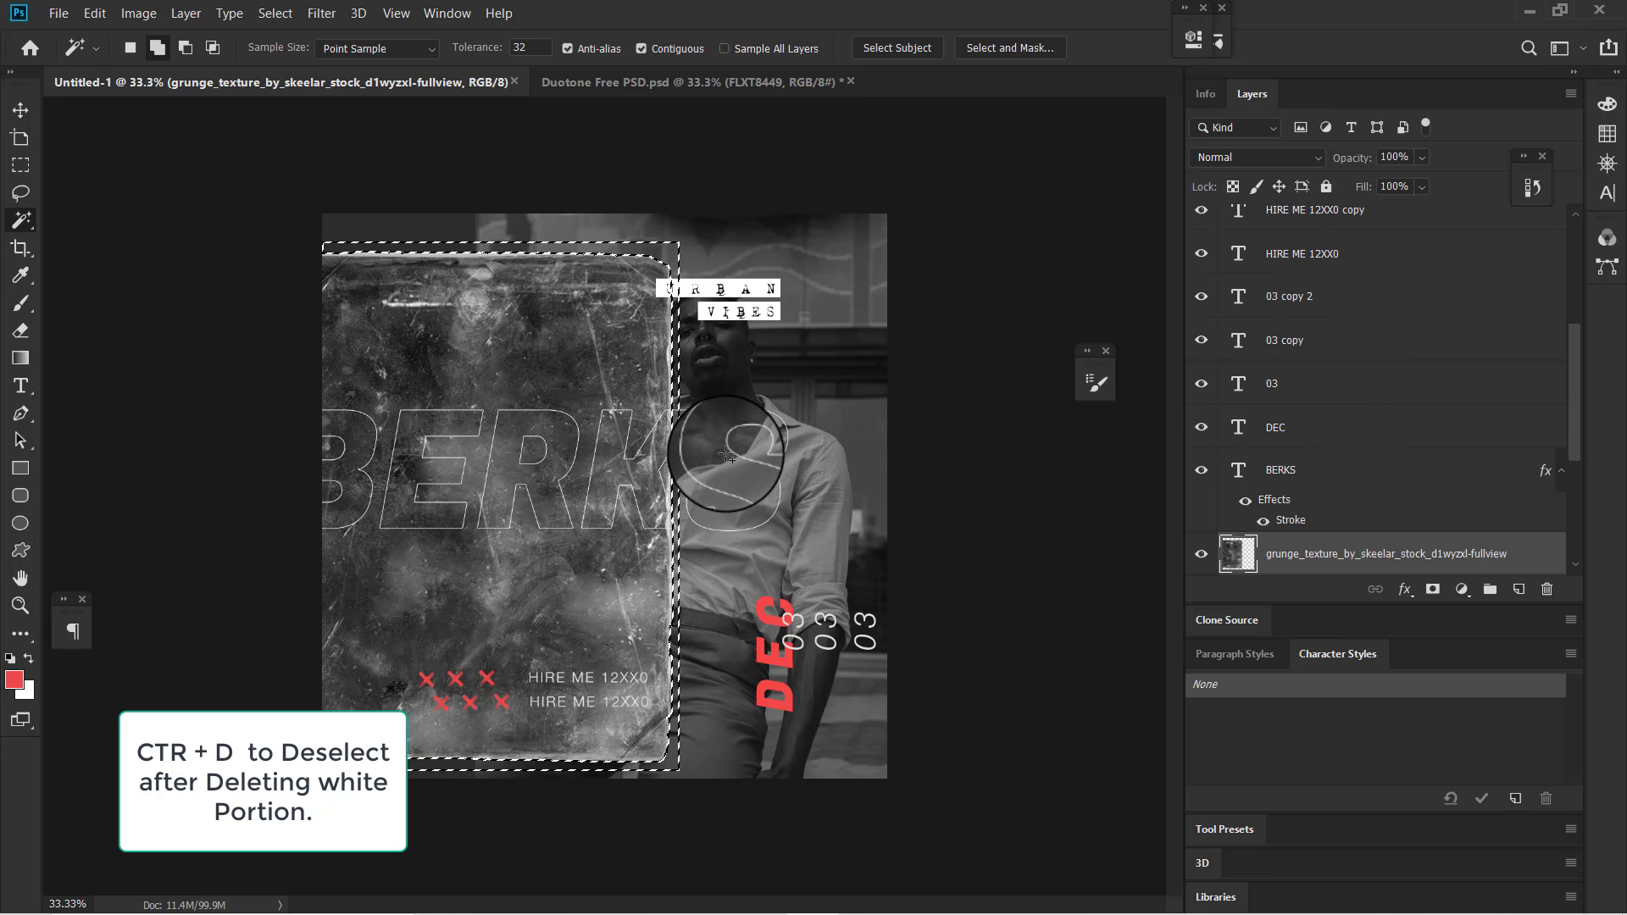
key(ctrl+d)
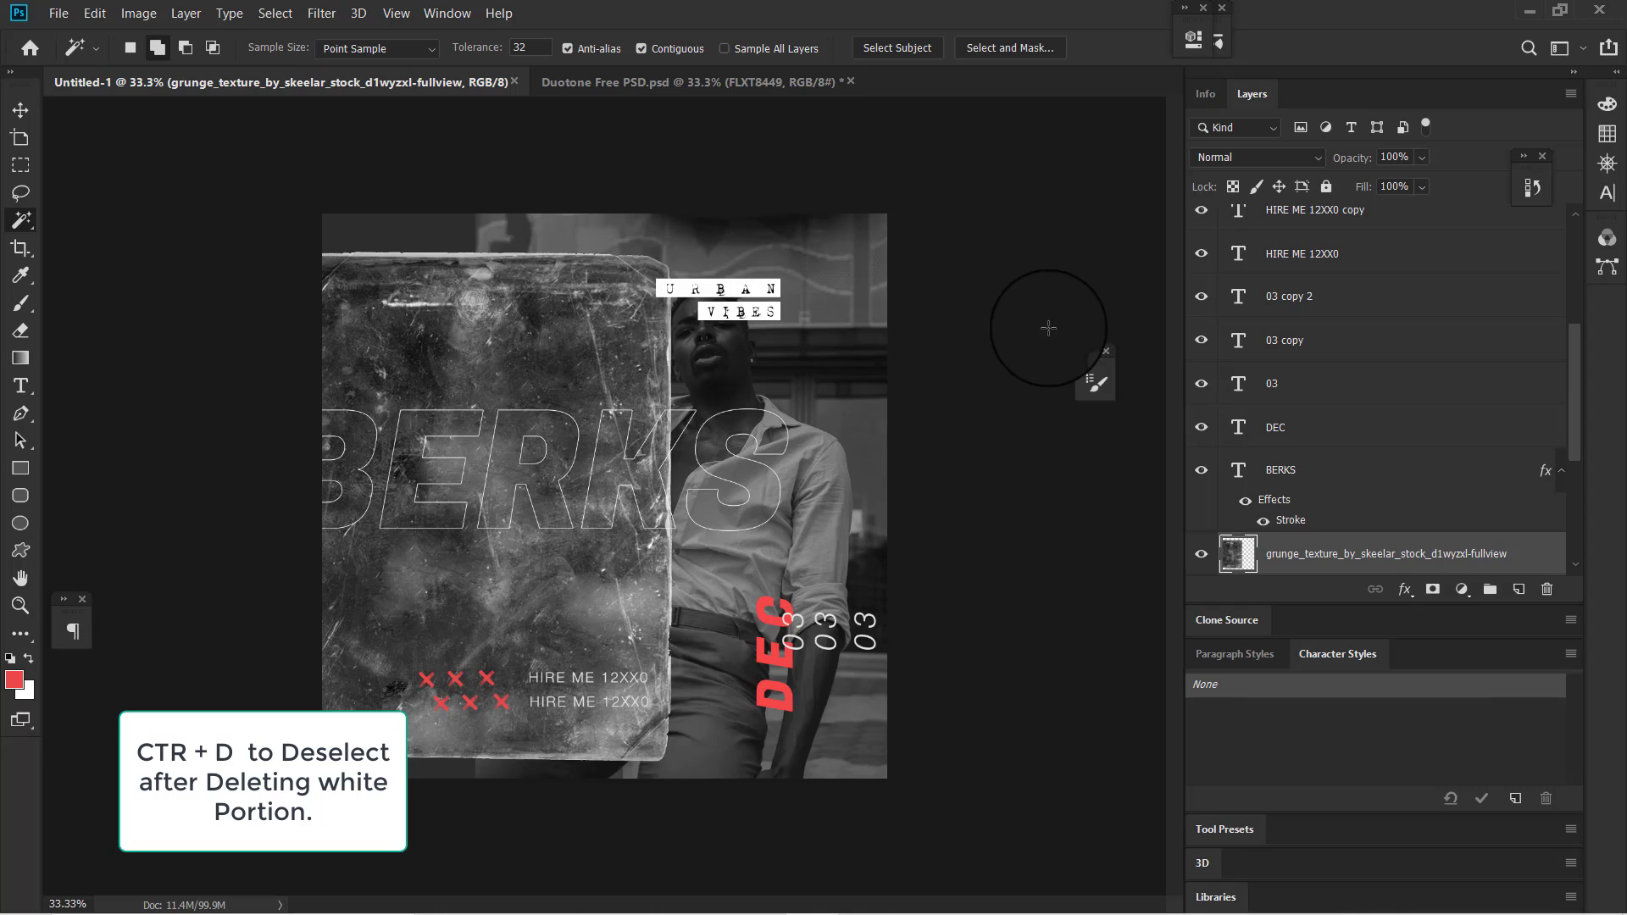
click(1247, 158)
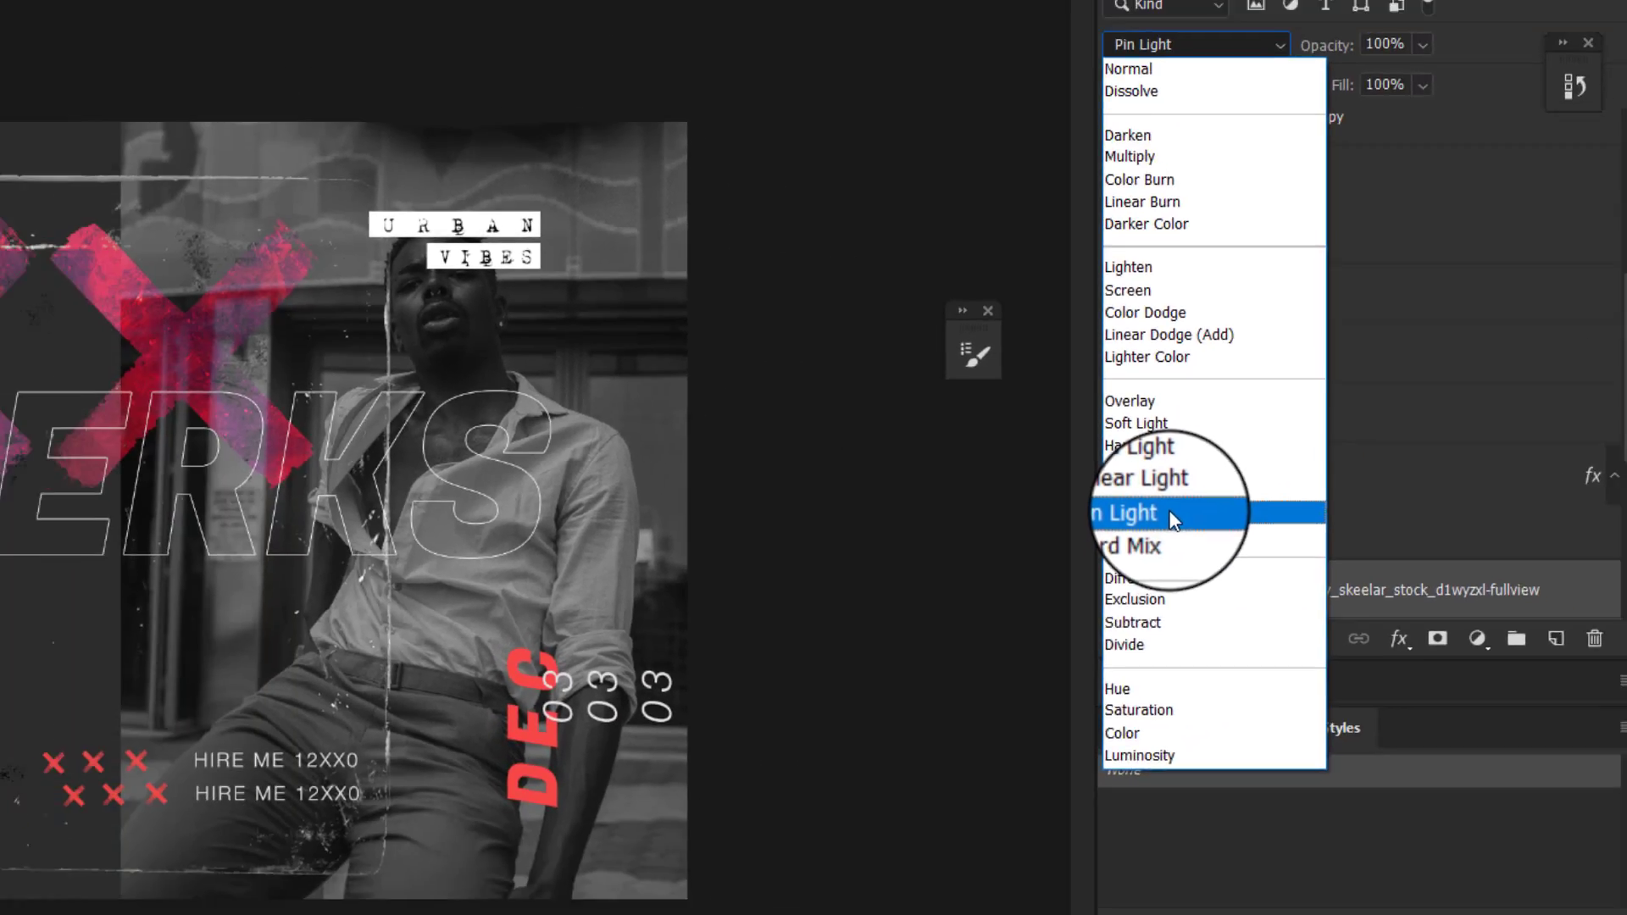
click(1056, 534)
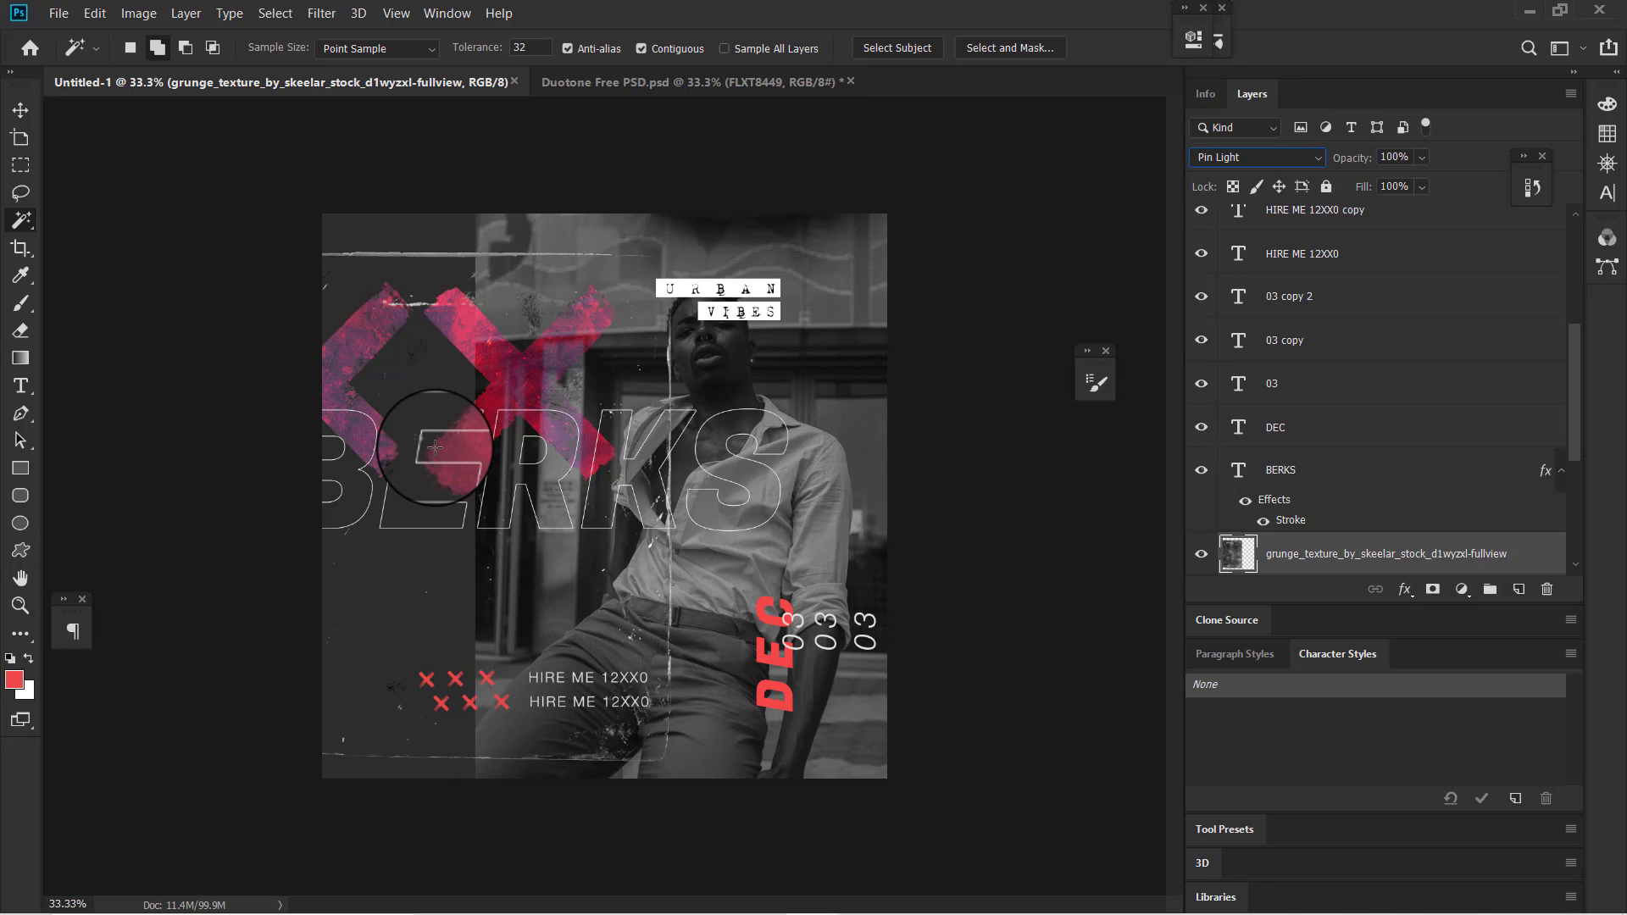
- Rotate the grunge texture about 18 degrees clockwise and position it over the poster's dark left strip
click(18, 106)
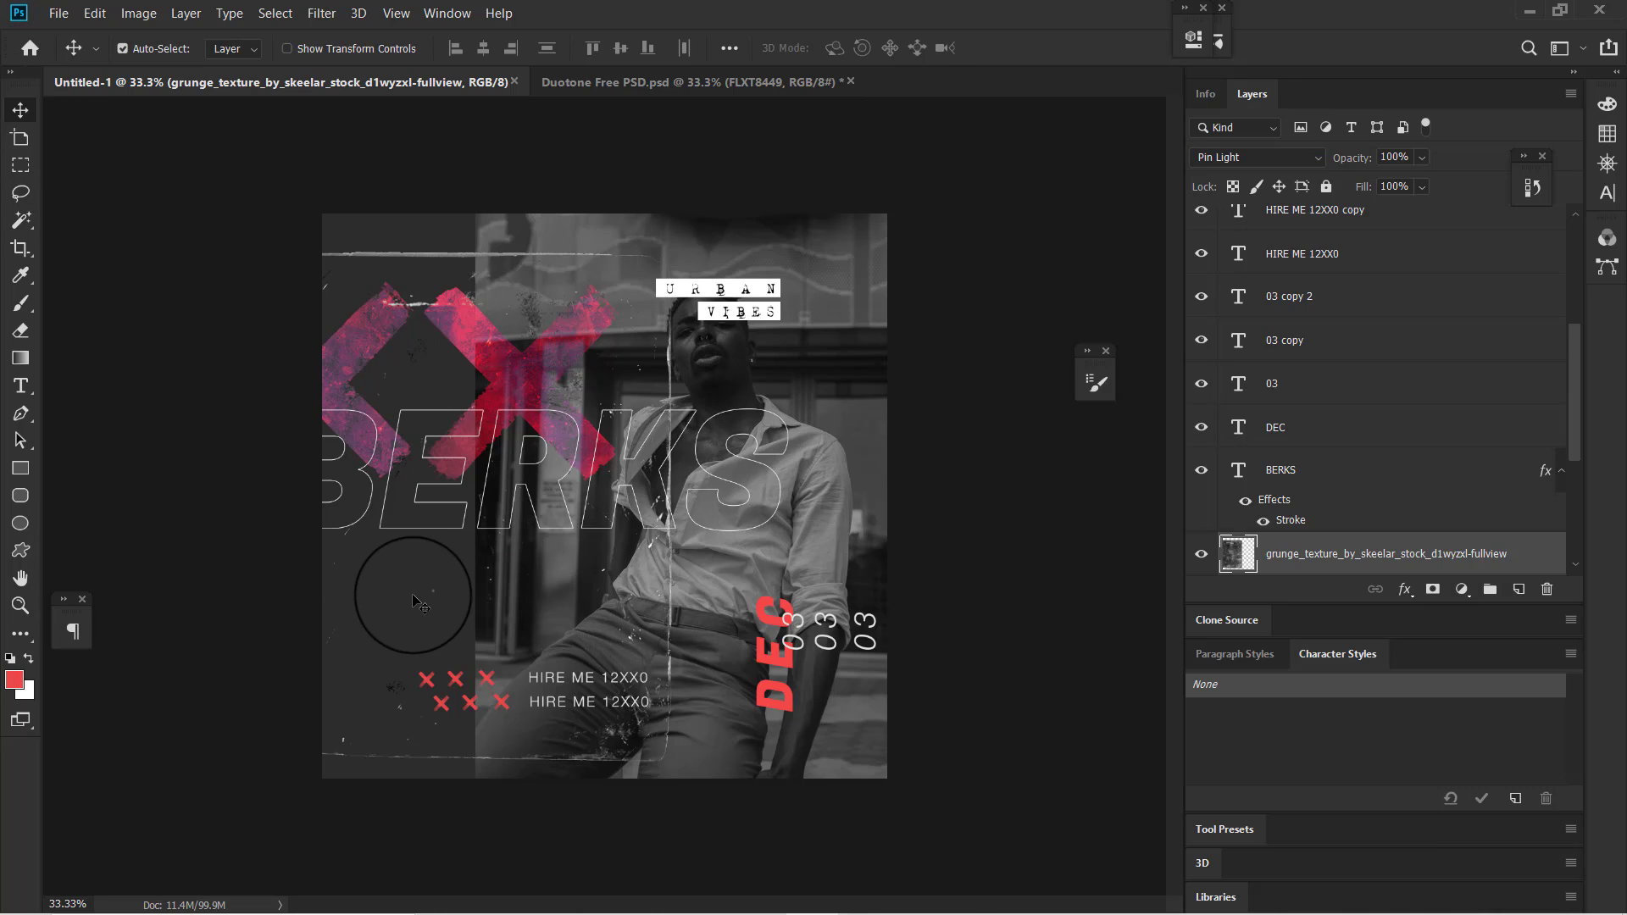
drag(412, 595, 539, 735)
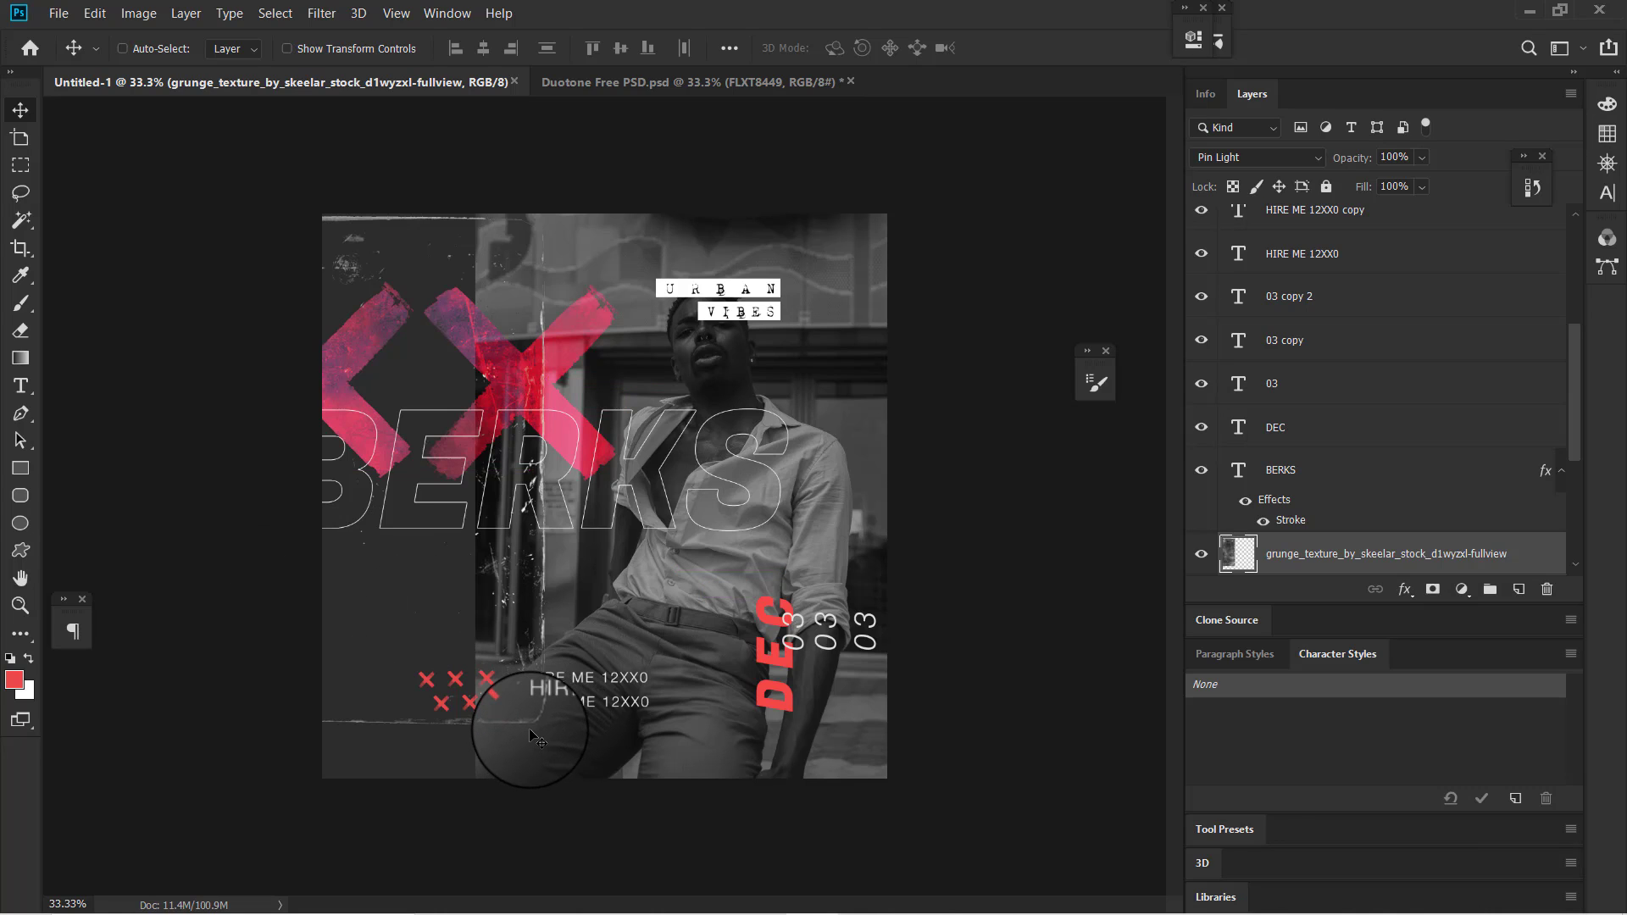
key(ctrl+t)
drag(507, 793, 455, 749)
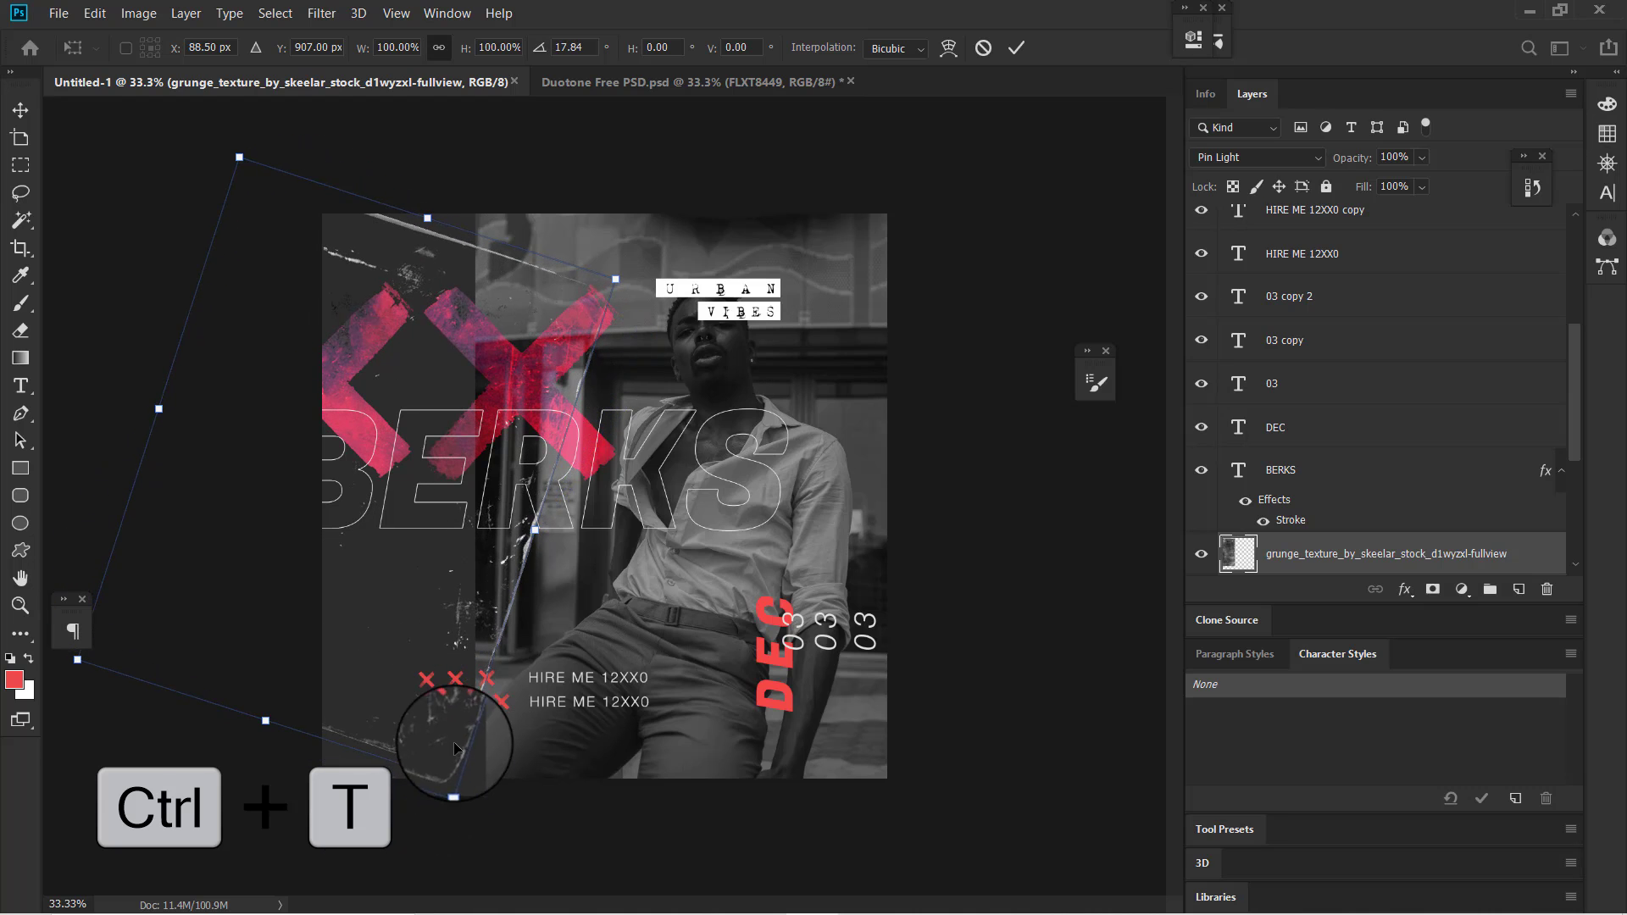
drag(343, 617, 277, 625)
key(Return)
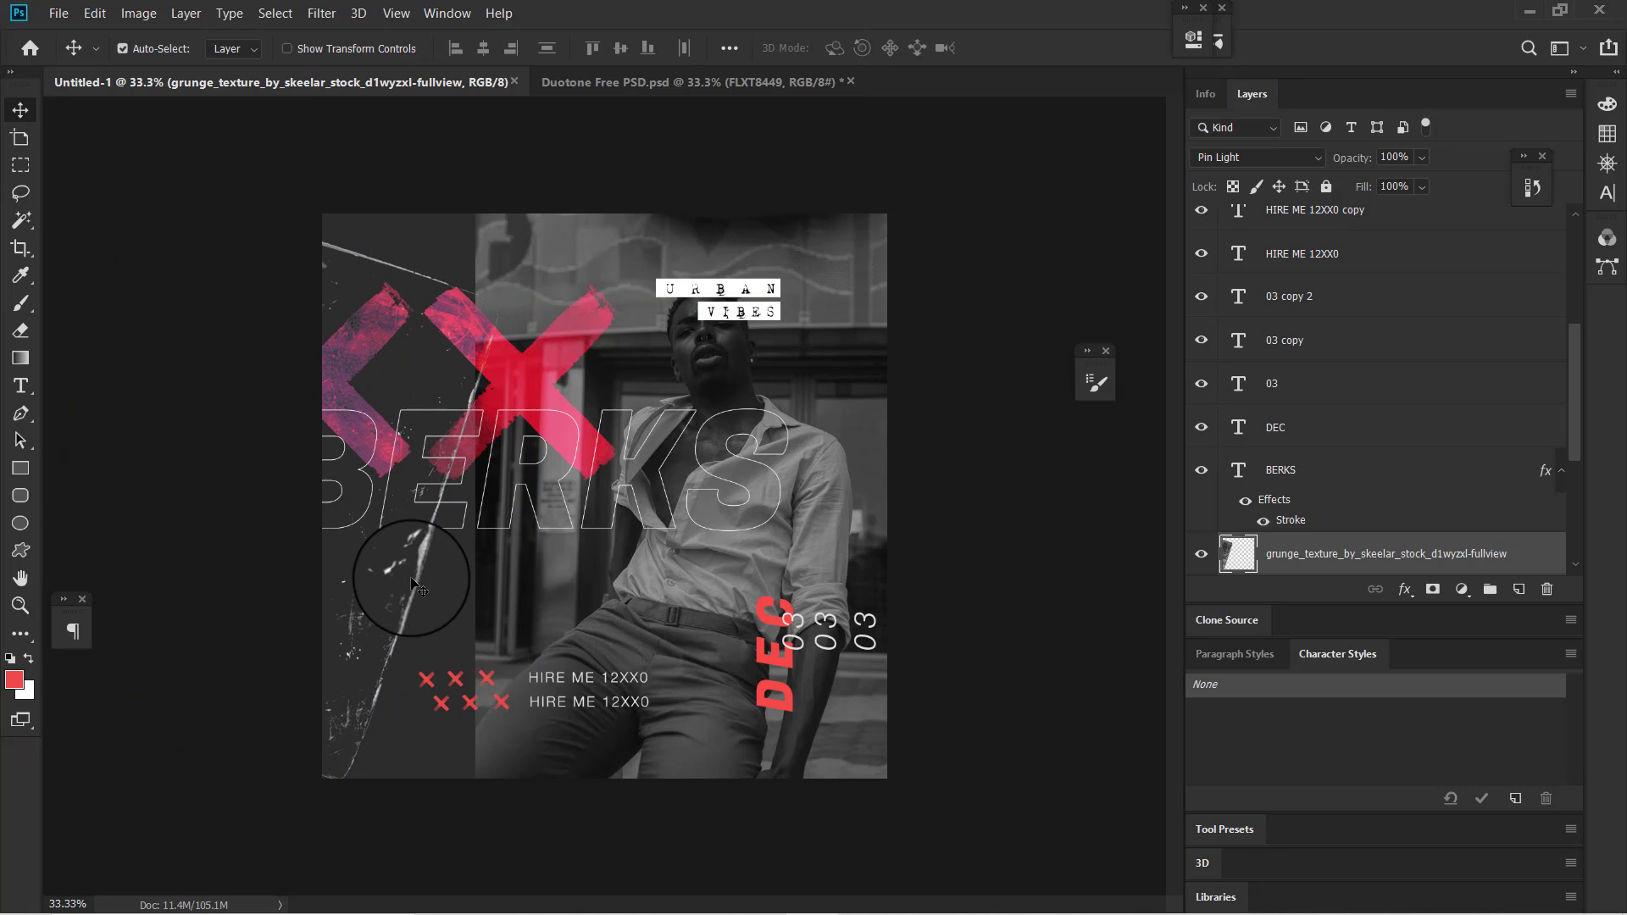
- Erase the texture's hard white edge lines across the crosses and left strip with a soft 150 px Eraser
key(e)
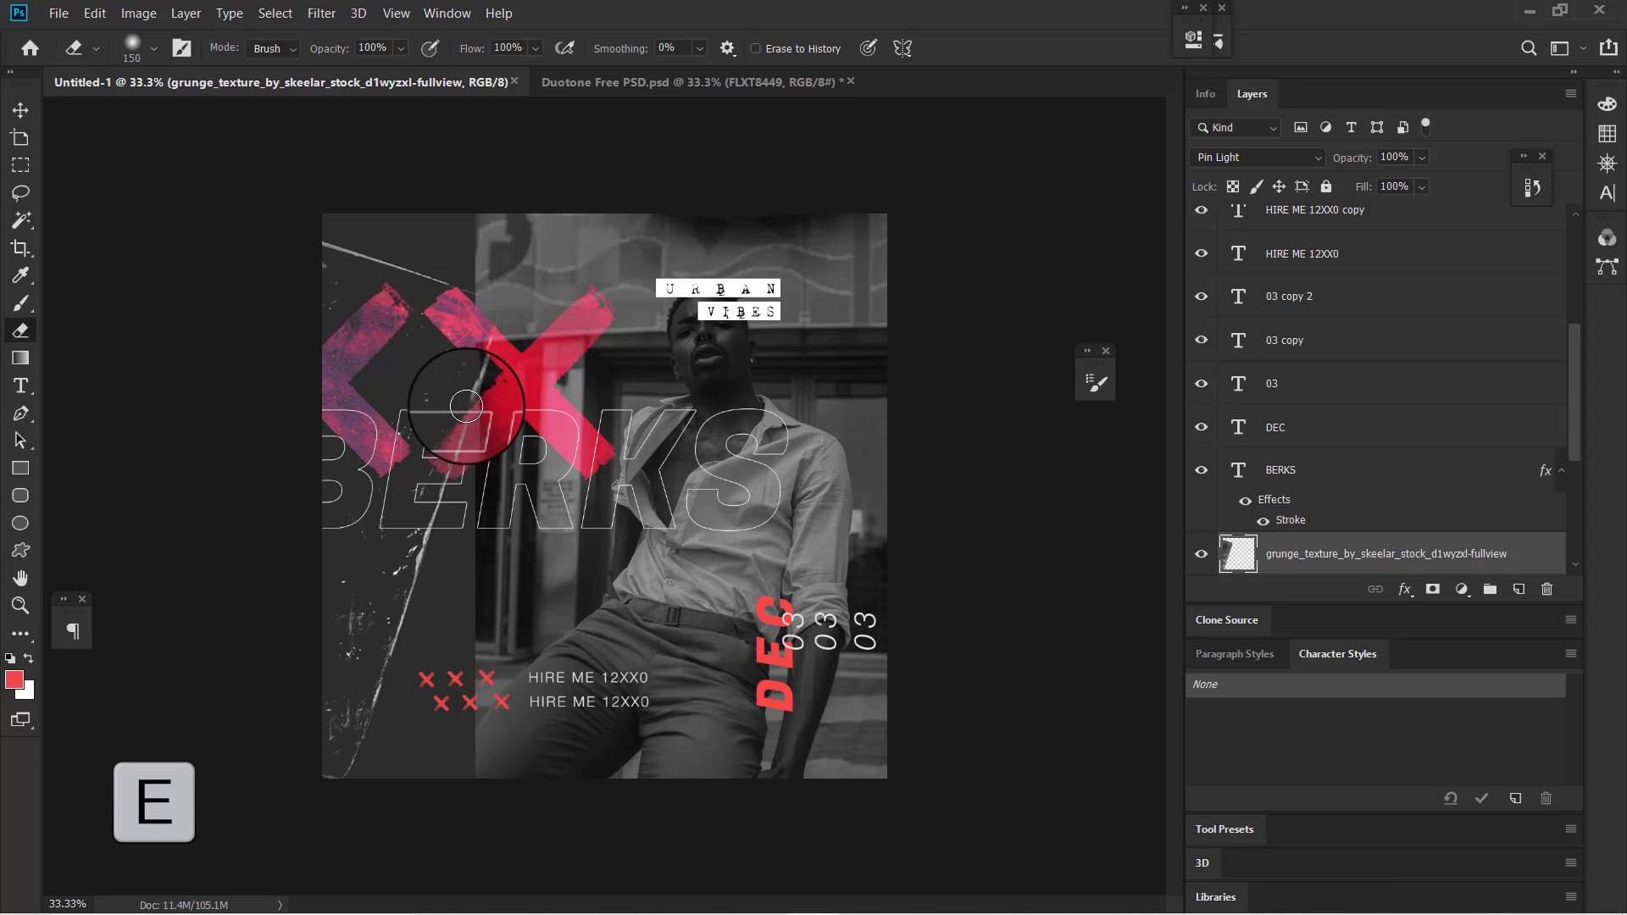
mouse_move(444, 276)
mouse_down()
mouse_move(312, 250)
mouse_move(423, 249)
mouse_up()
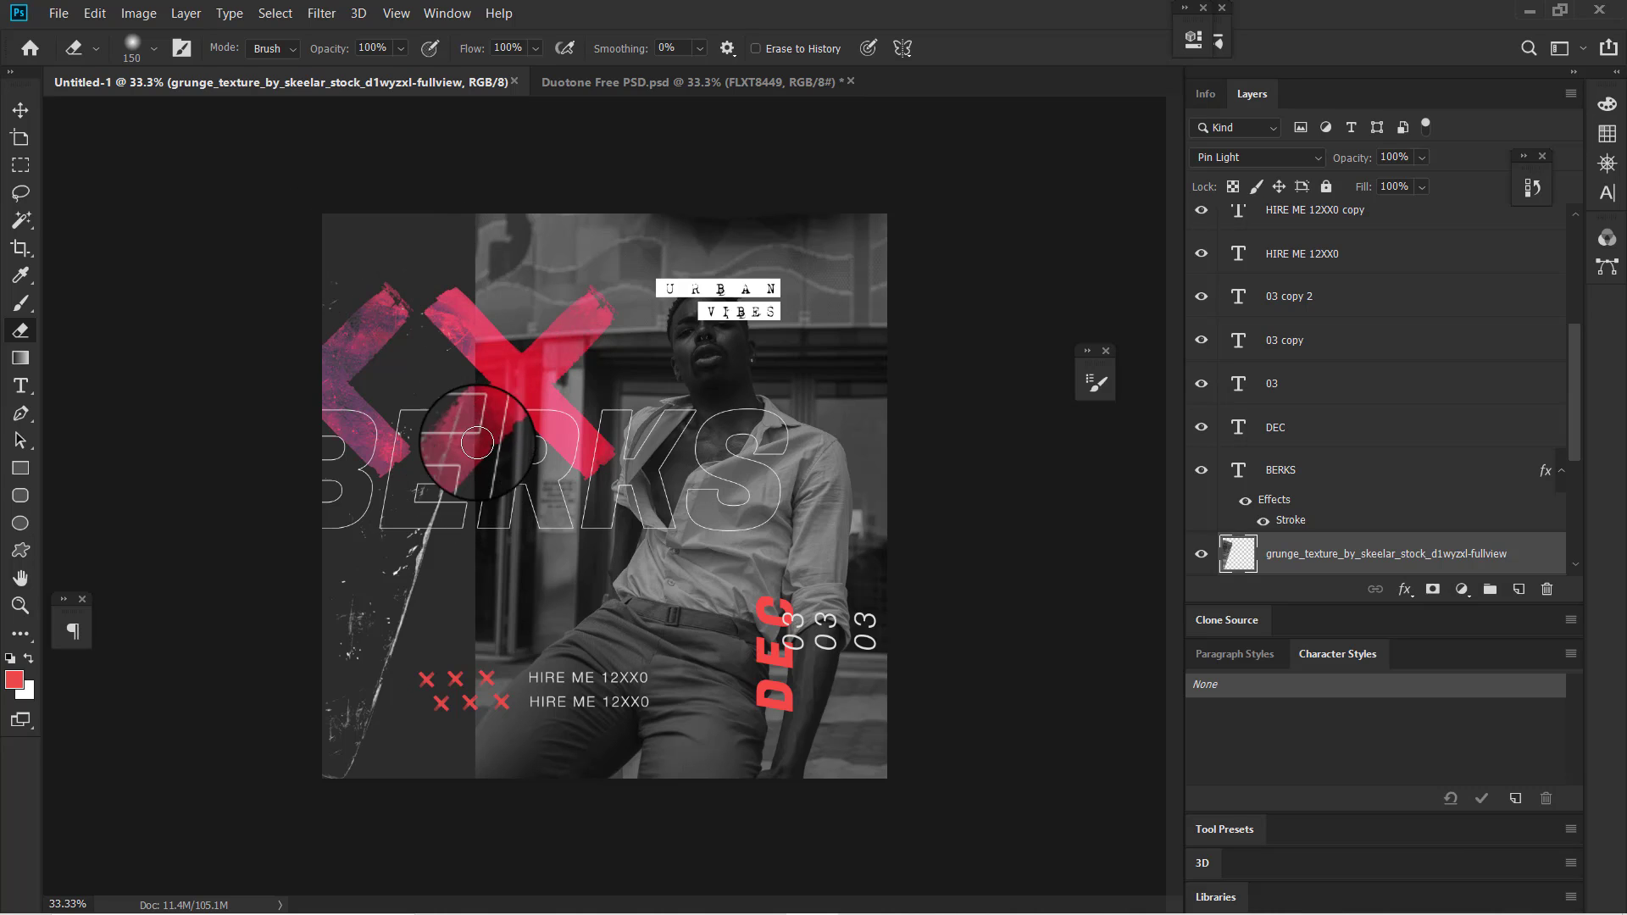
drag(456, 485, 424, 574)
mouse_move(394, 631)
mouse_down()
mouse_move(432, 549)
mouse_move(368, 723)
mouse_up()
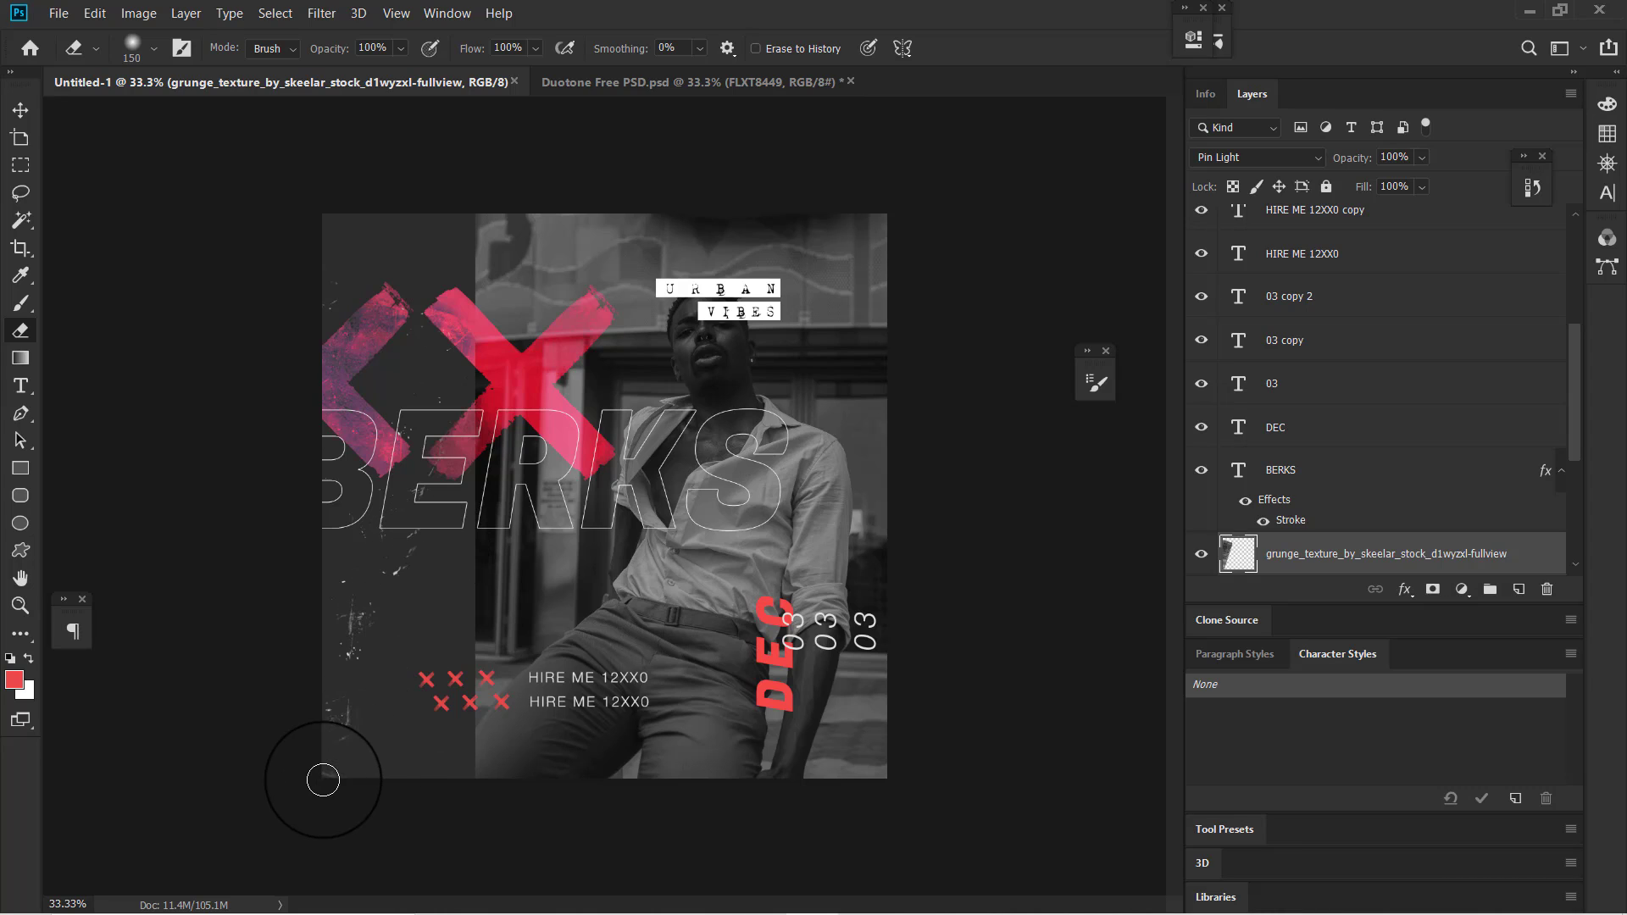
click(149, 51)
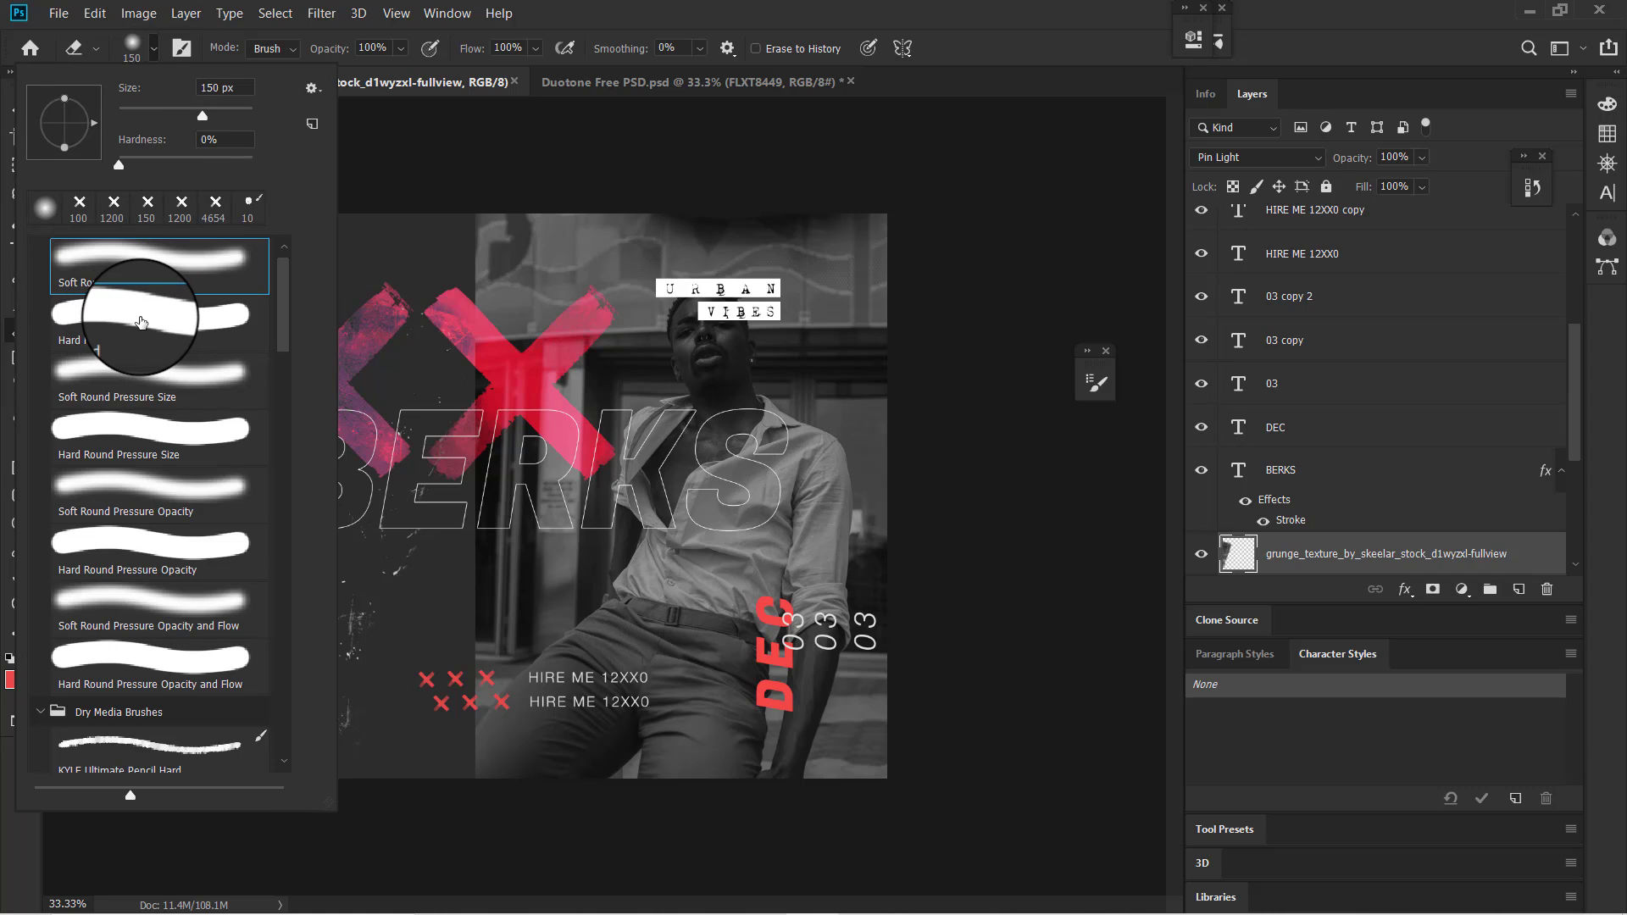
click(484, 175)
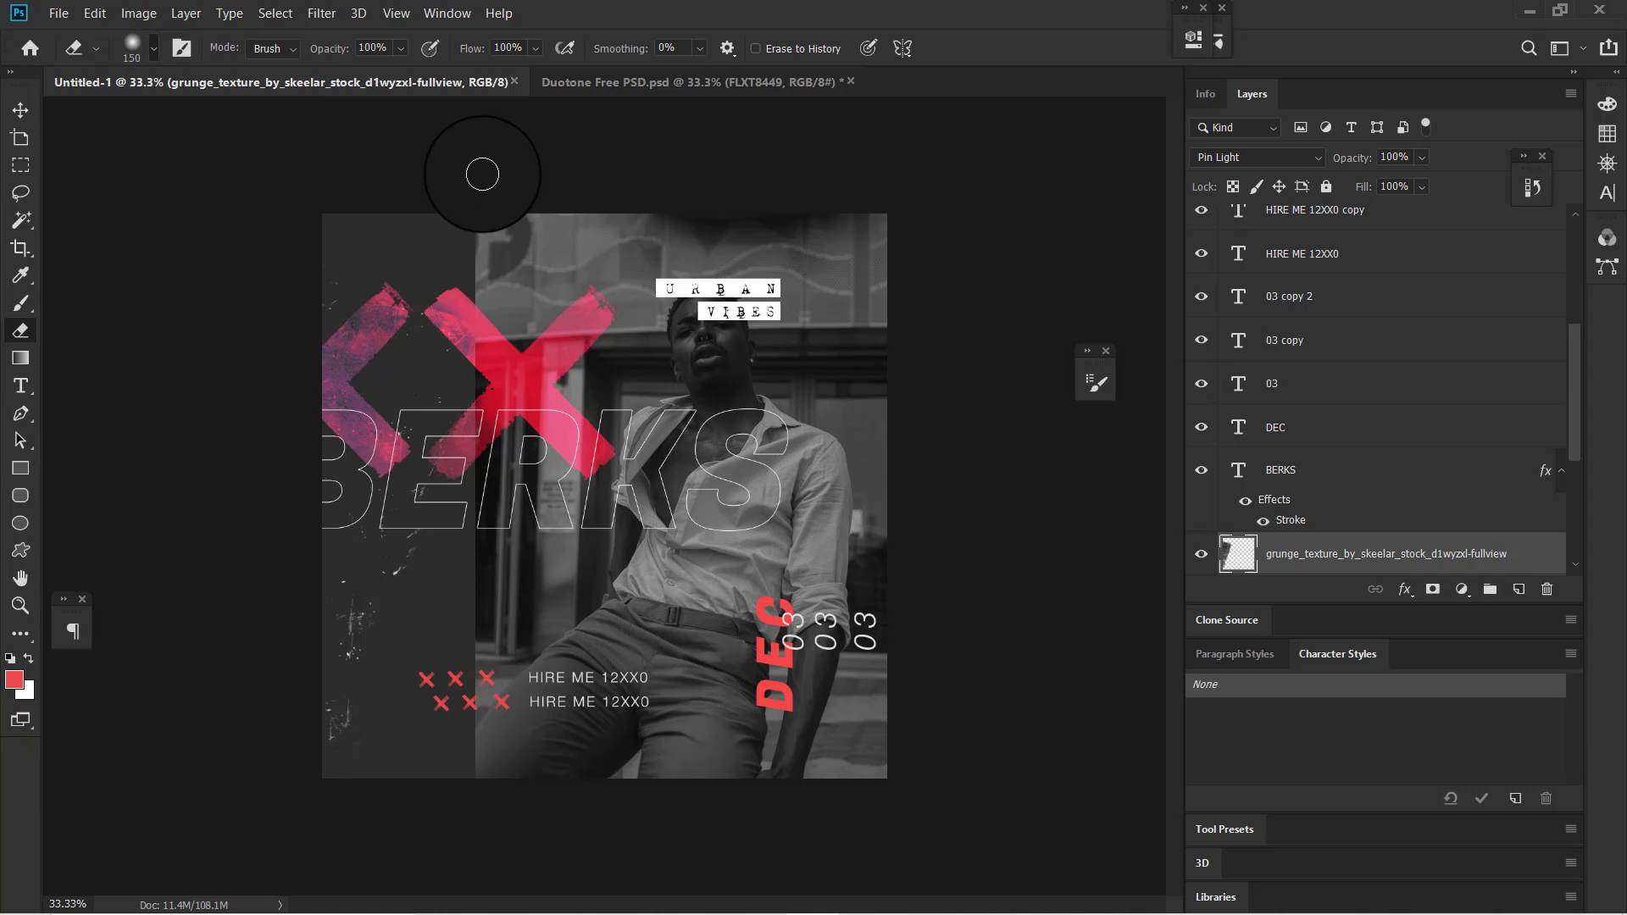
key(ctrl+z)
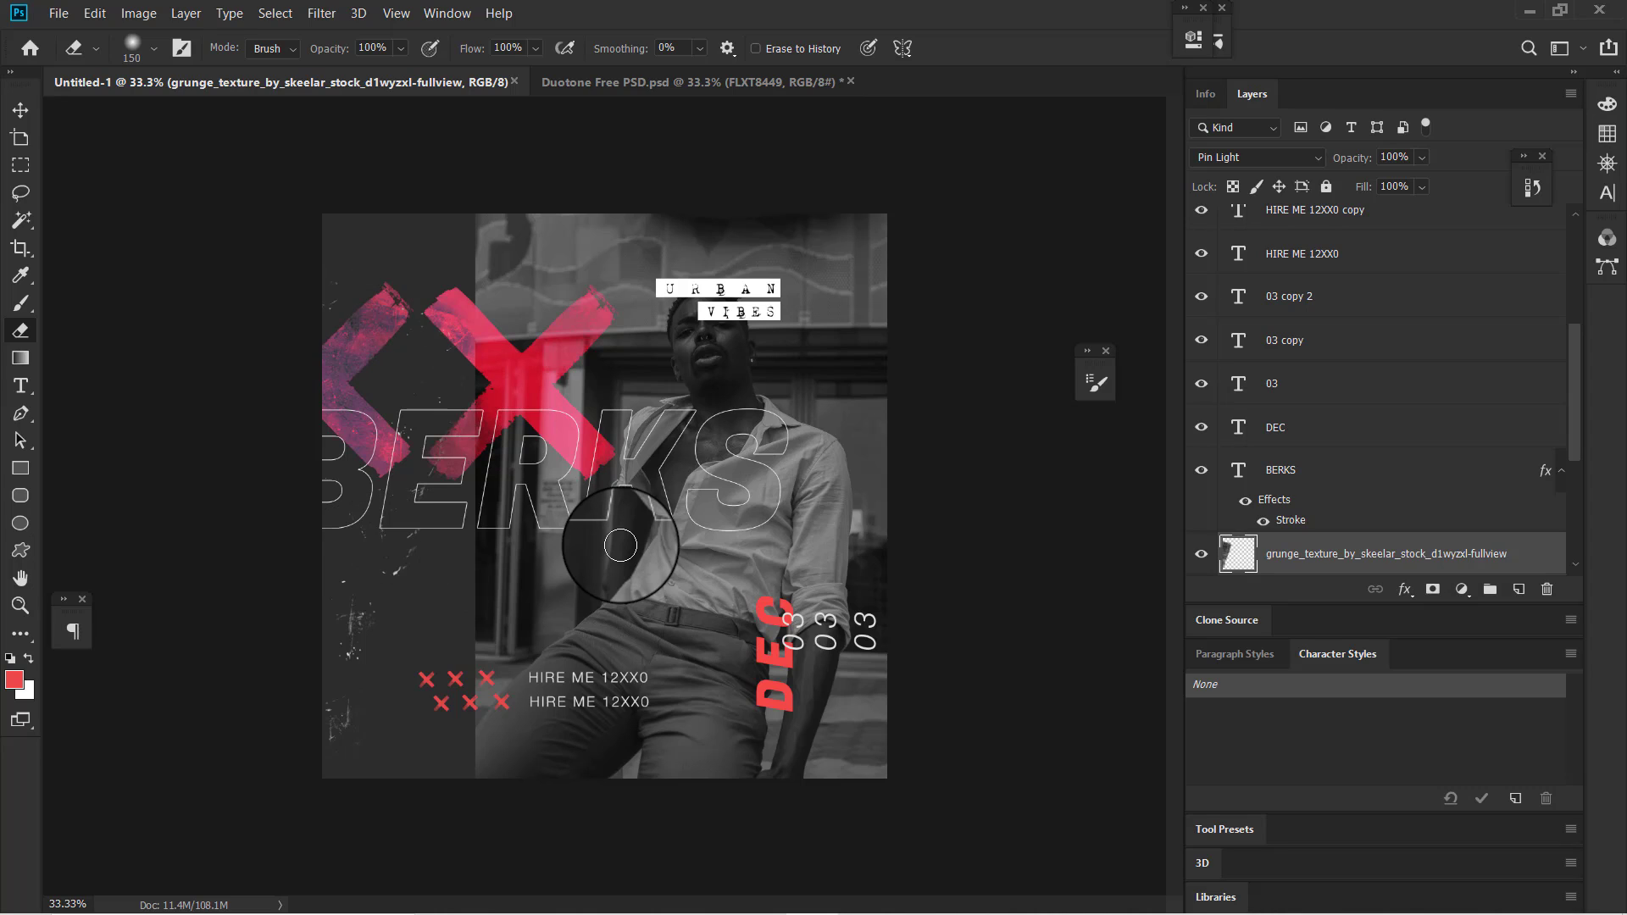
- Duplicate the grunge texture layer, rotate the copy about -24.6 degrees and shift it down over the left strip
key(j)
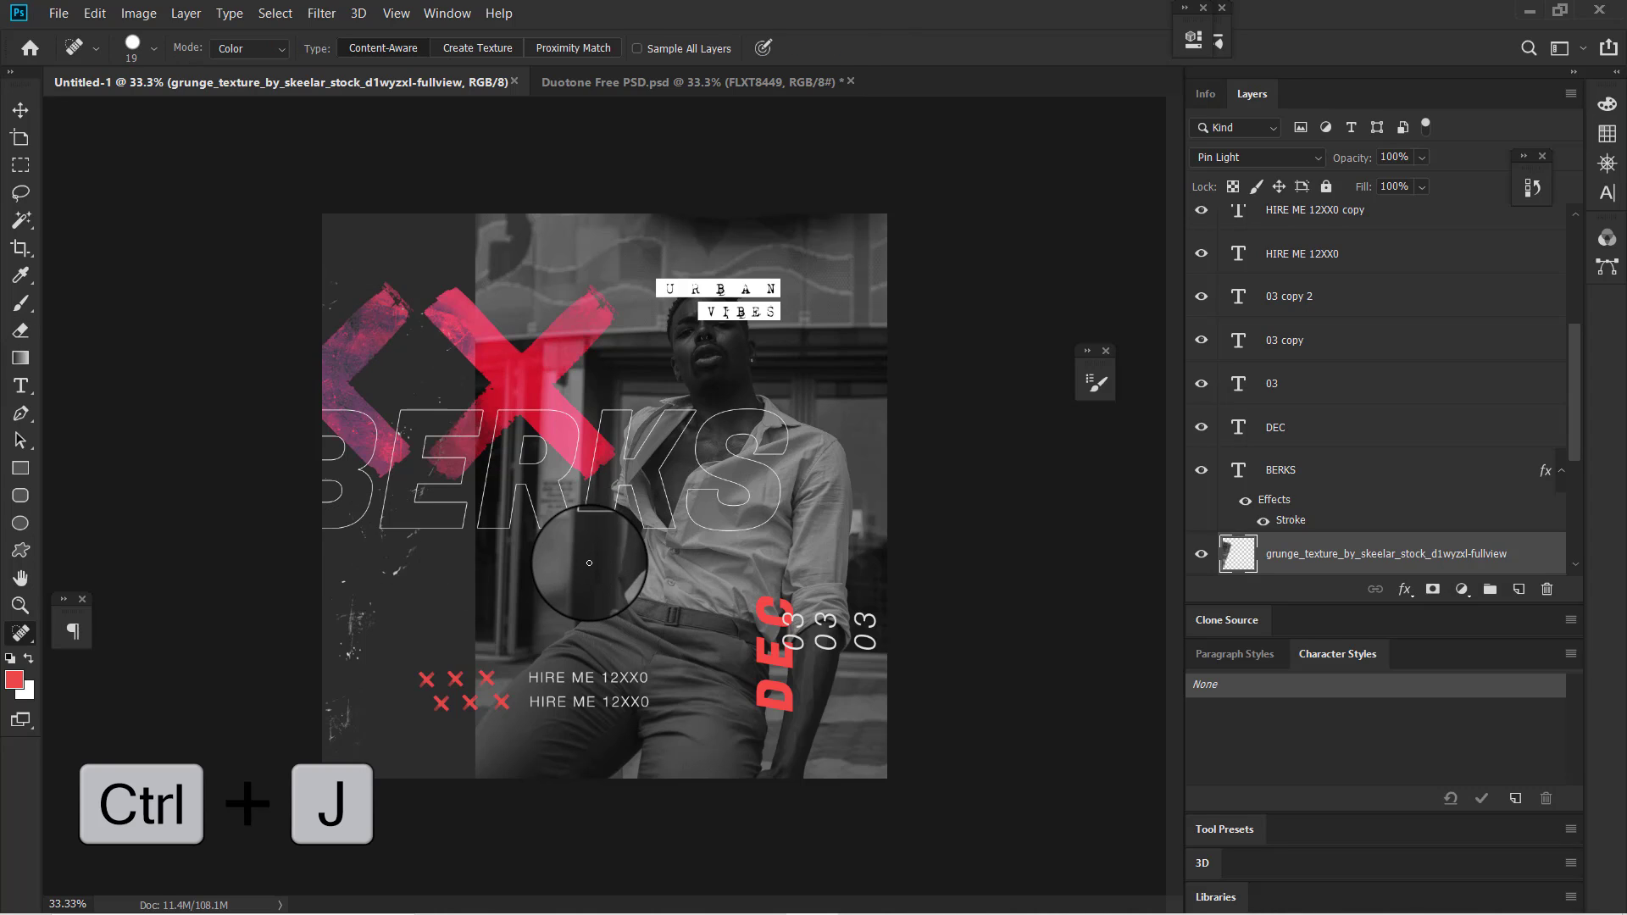
key(ctrl)
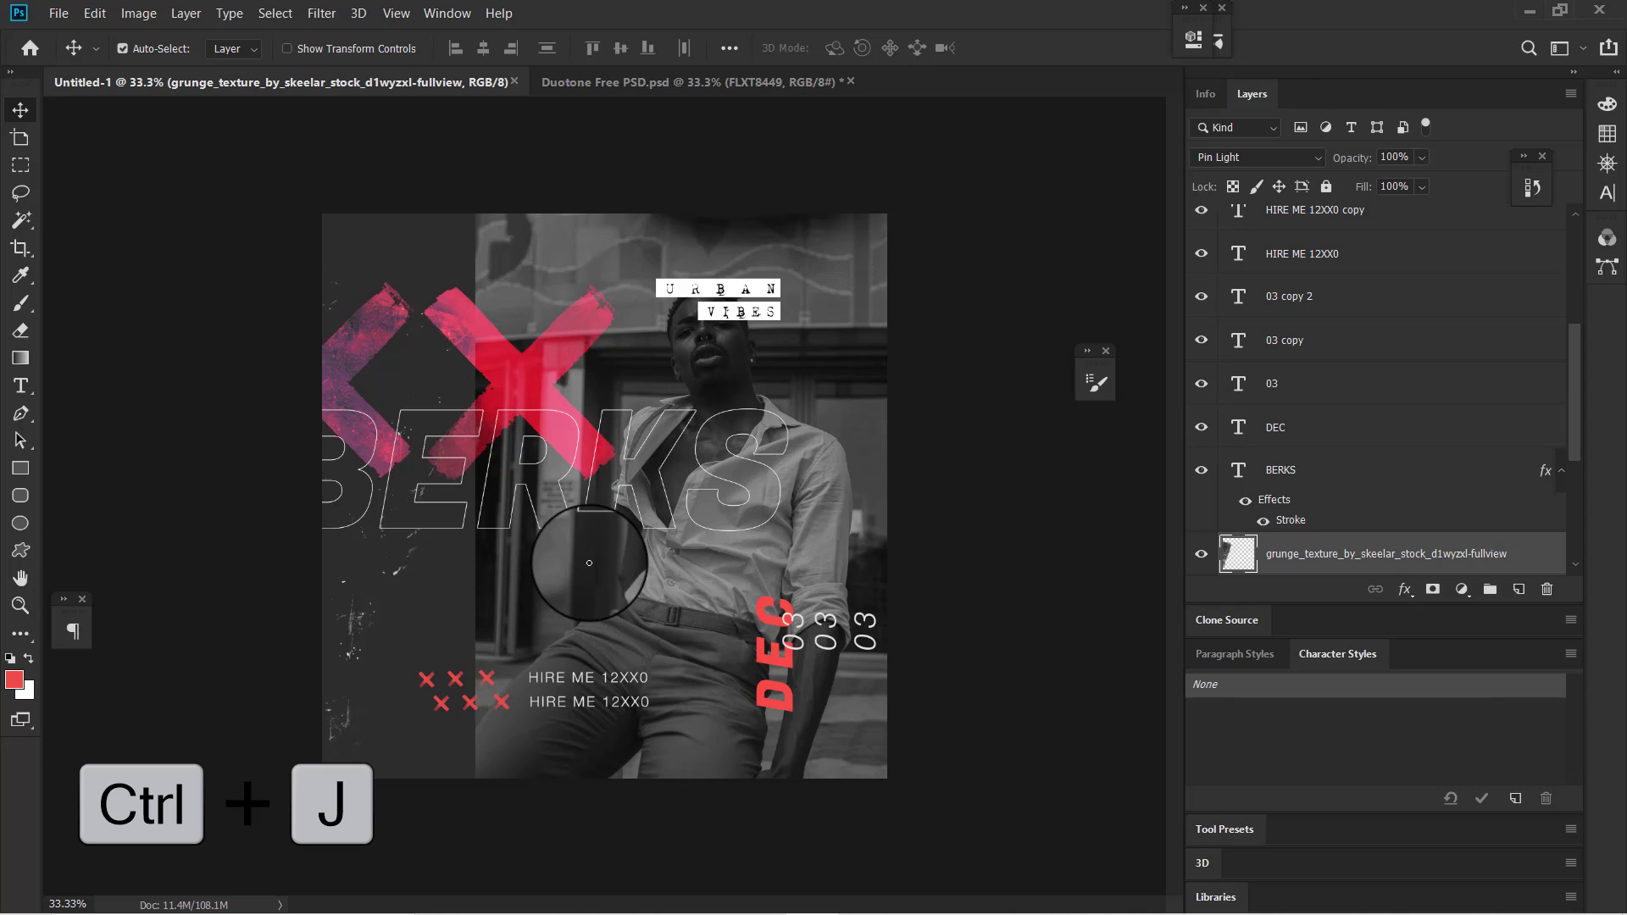
key(ctrl+j)
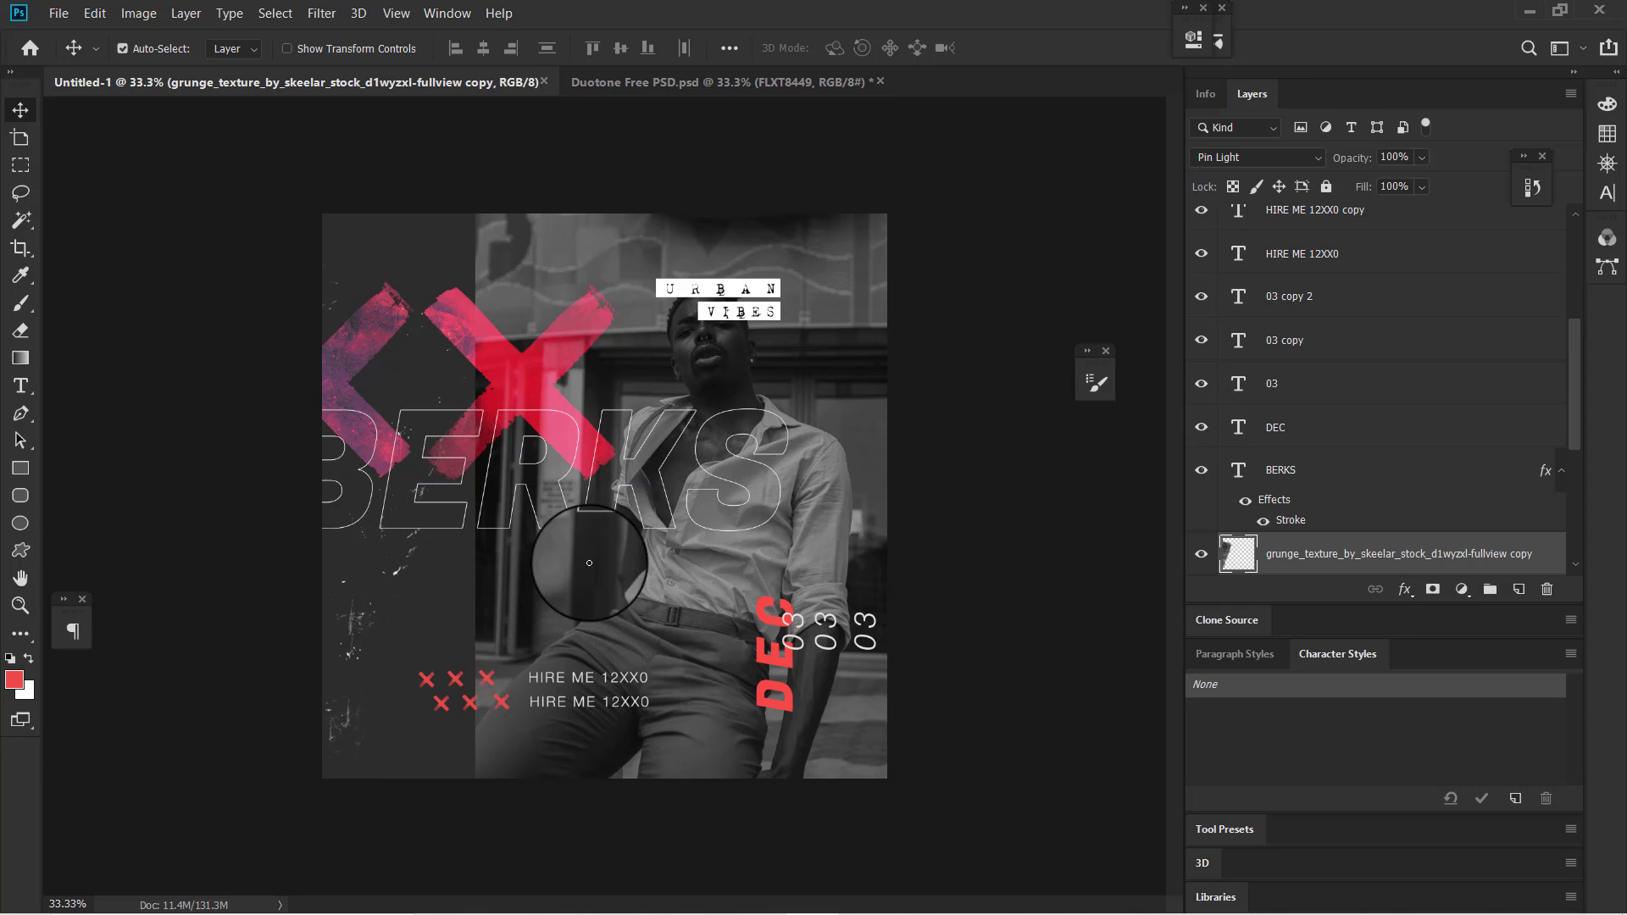
key(ctrl+t)
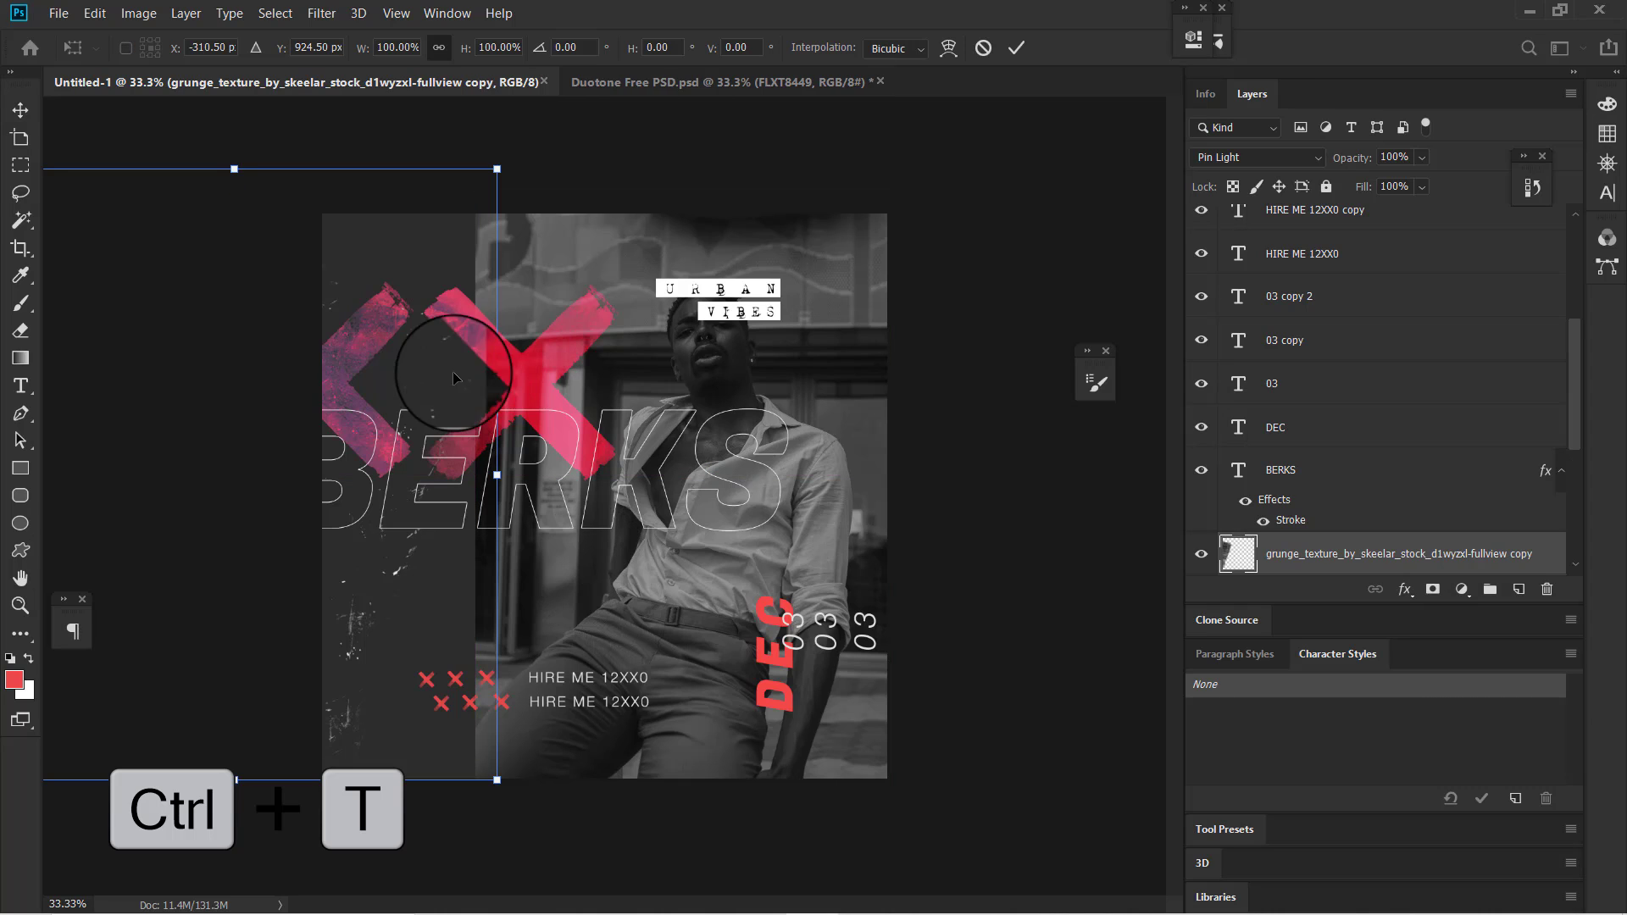
drag(532, 129, 310, 209)
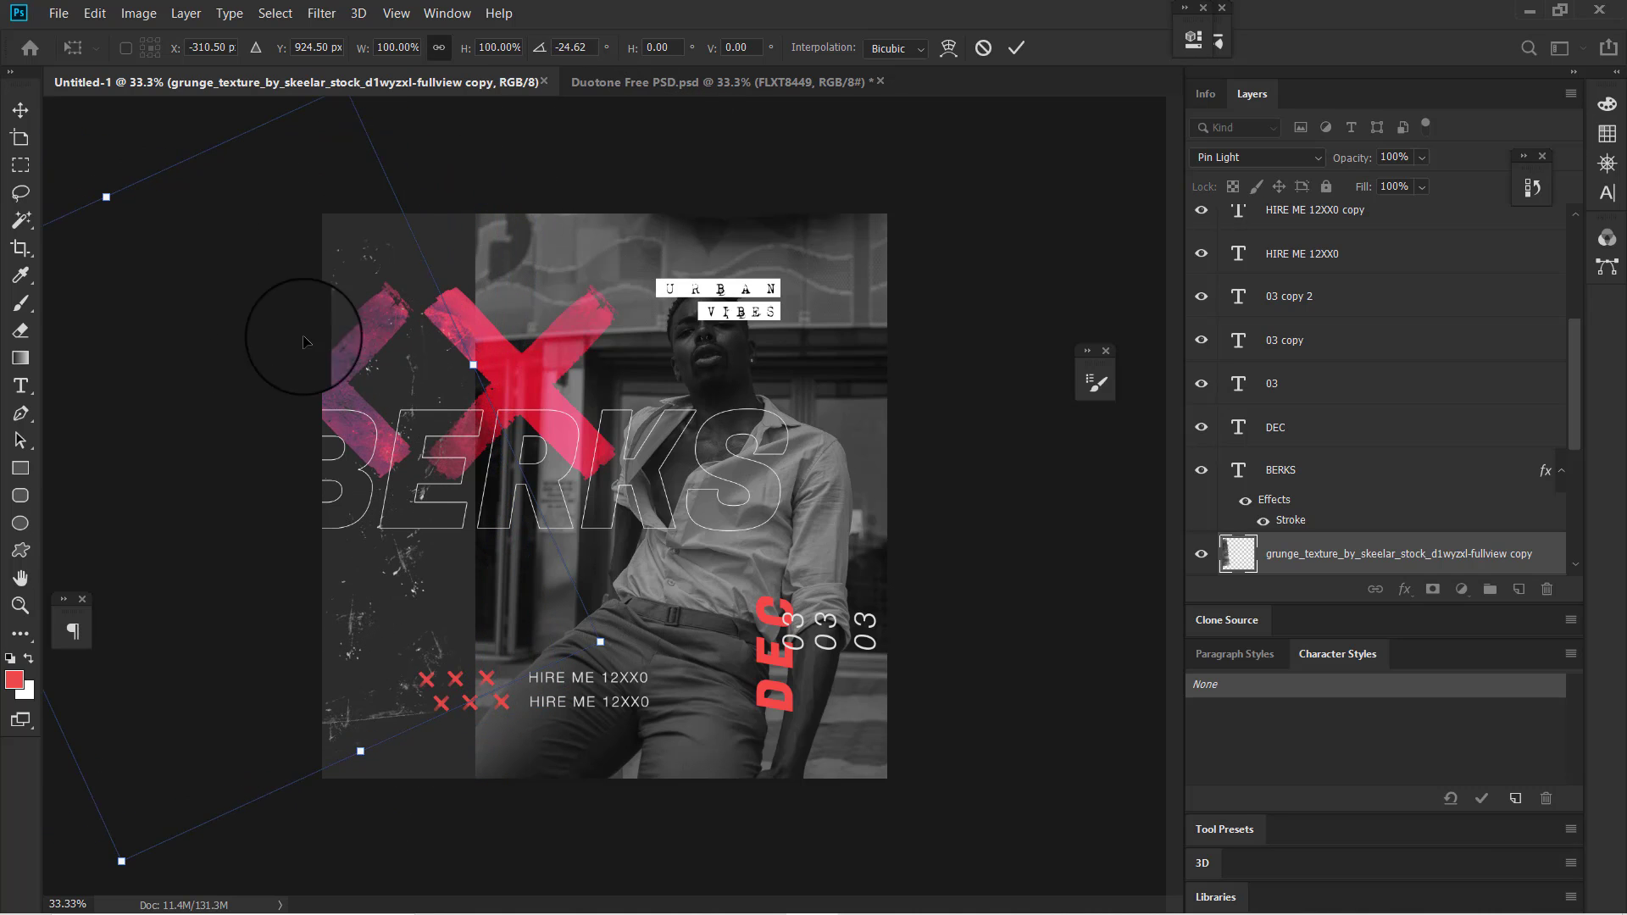
drag(242, 397, 252, 484)
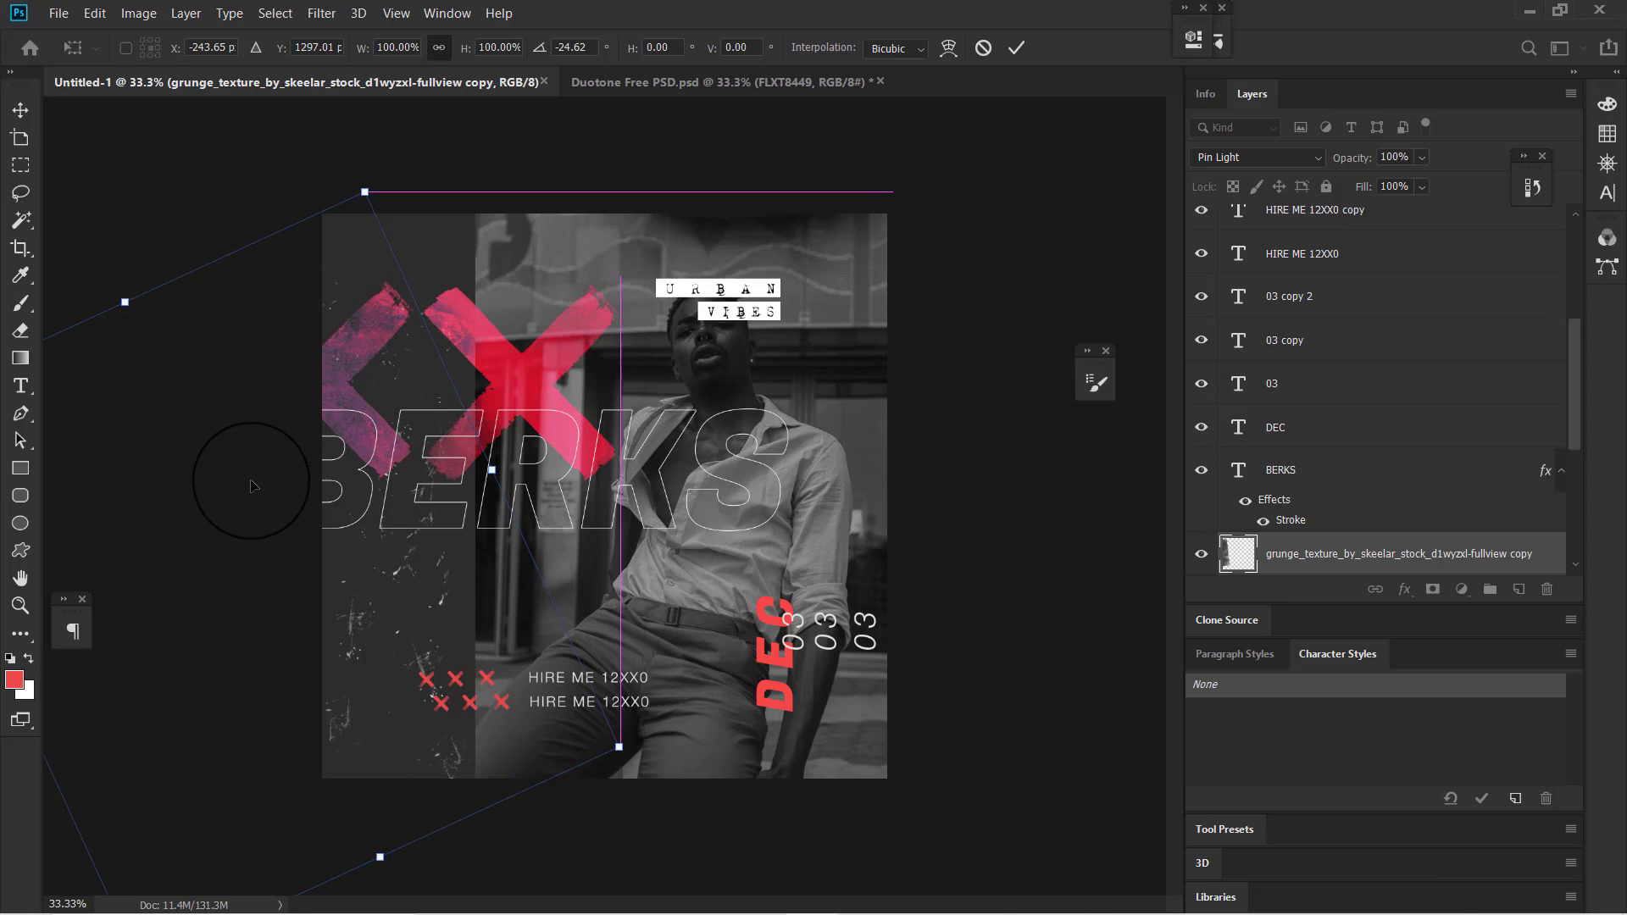
key(Return)
- Duplicate the texture copy again, rotate it about 18 degrees and move it to the poster's lower-left corner
alt+click(515, 517)
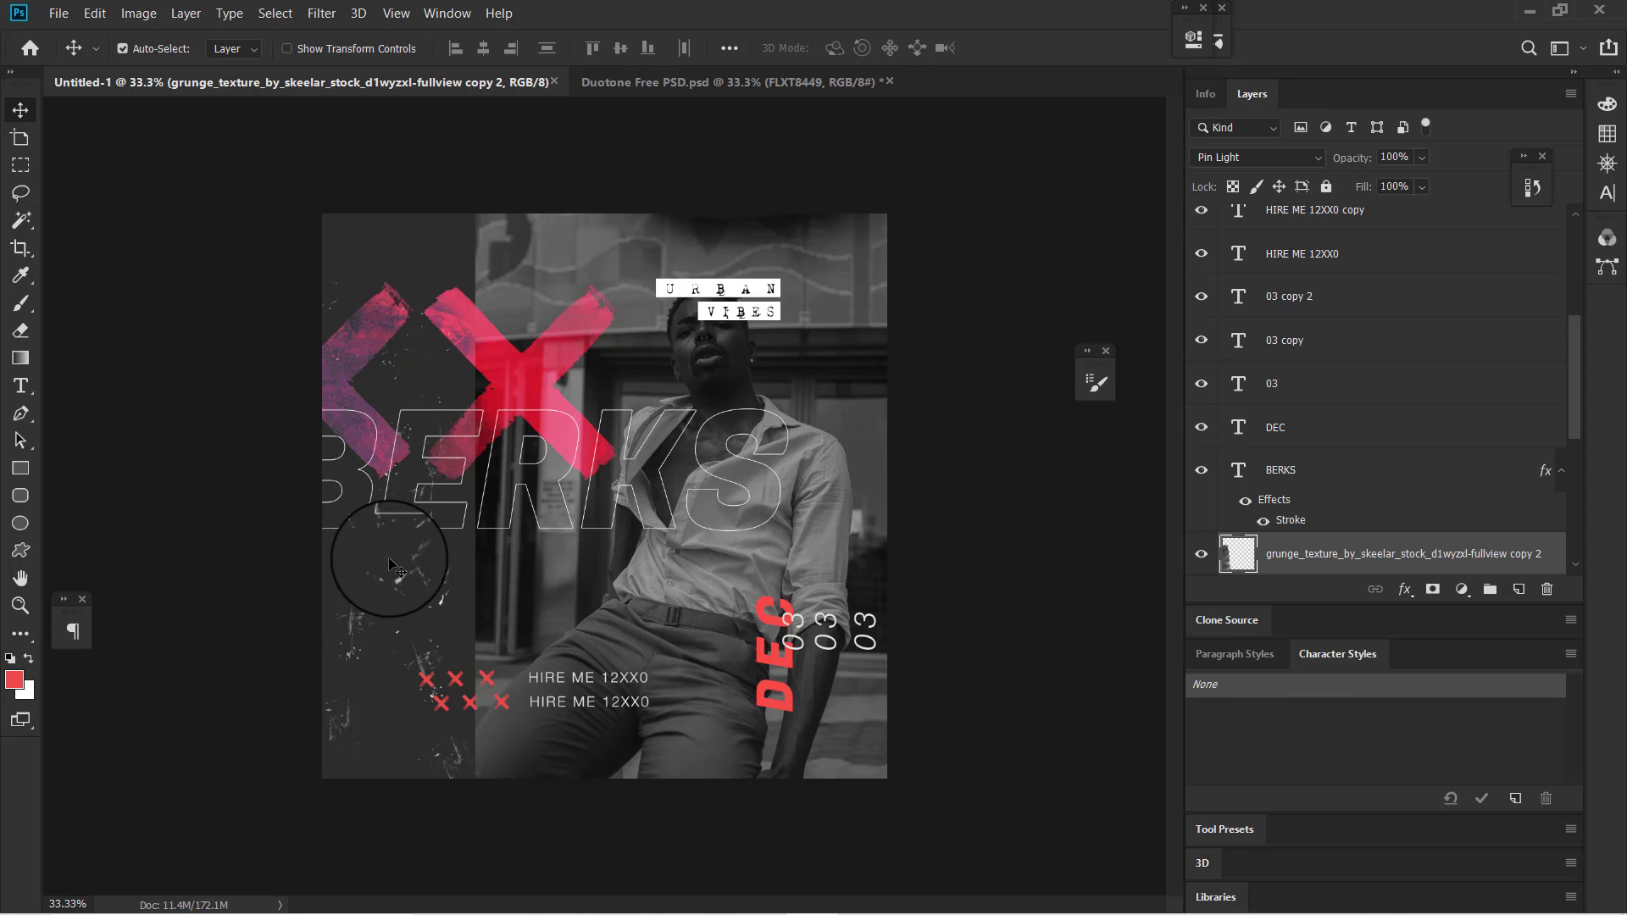
key(ctrl+t)
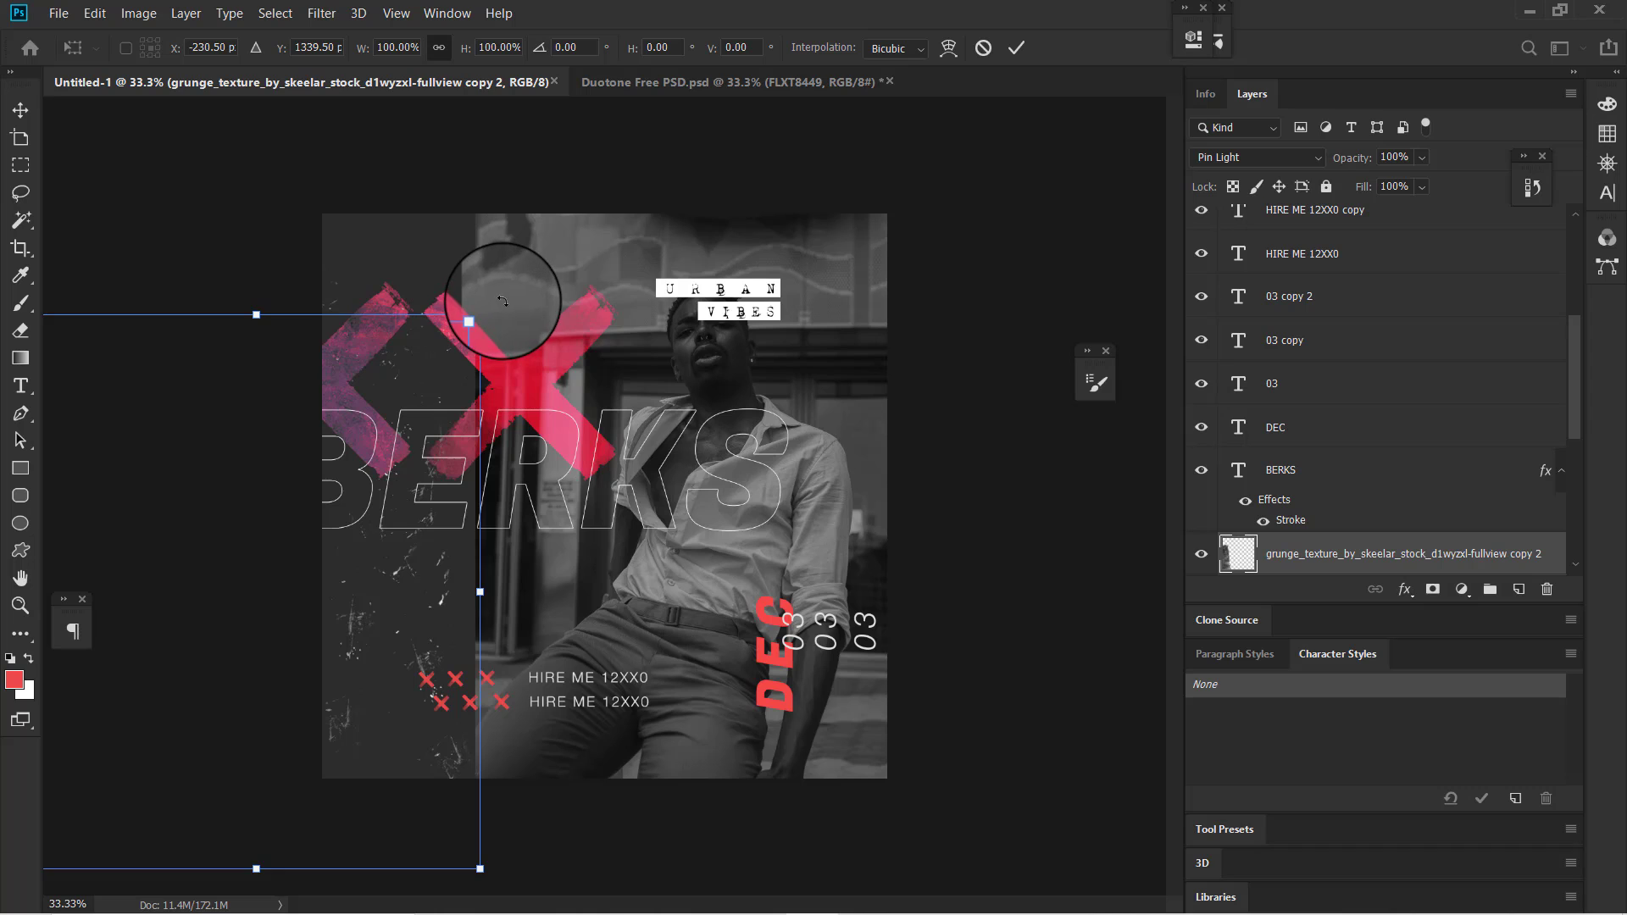
drag(503, 301, 598, 388)
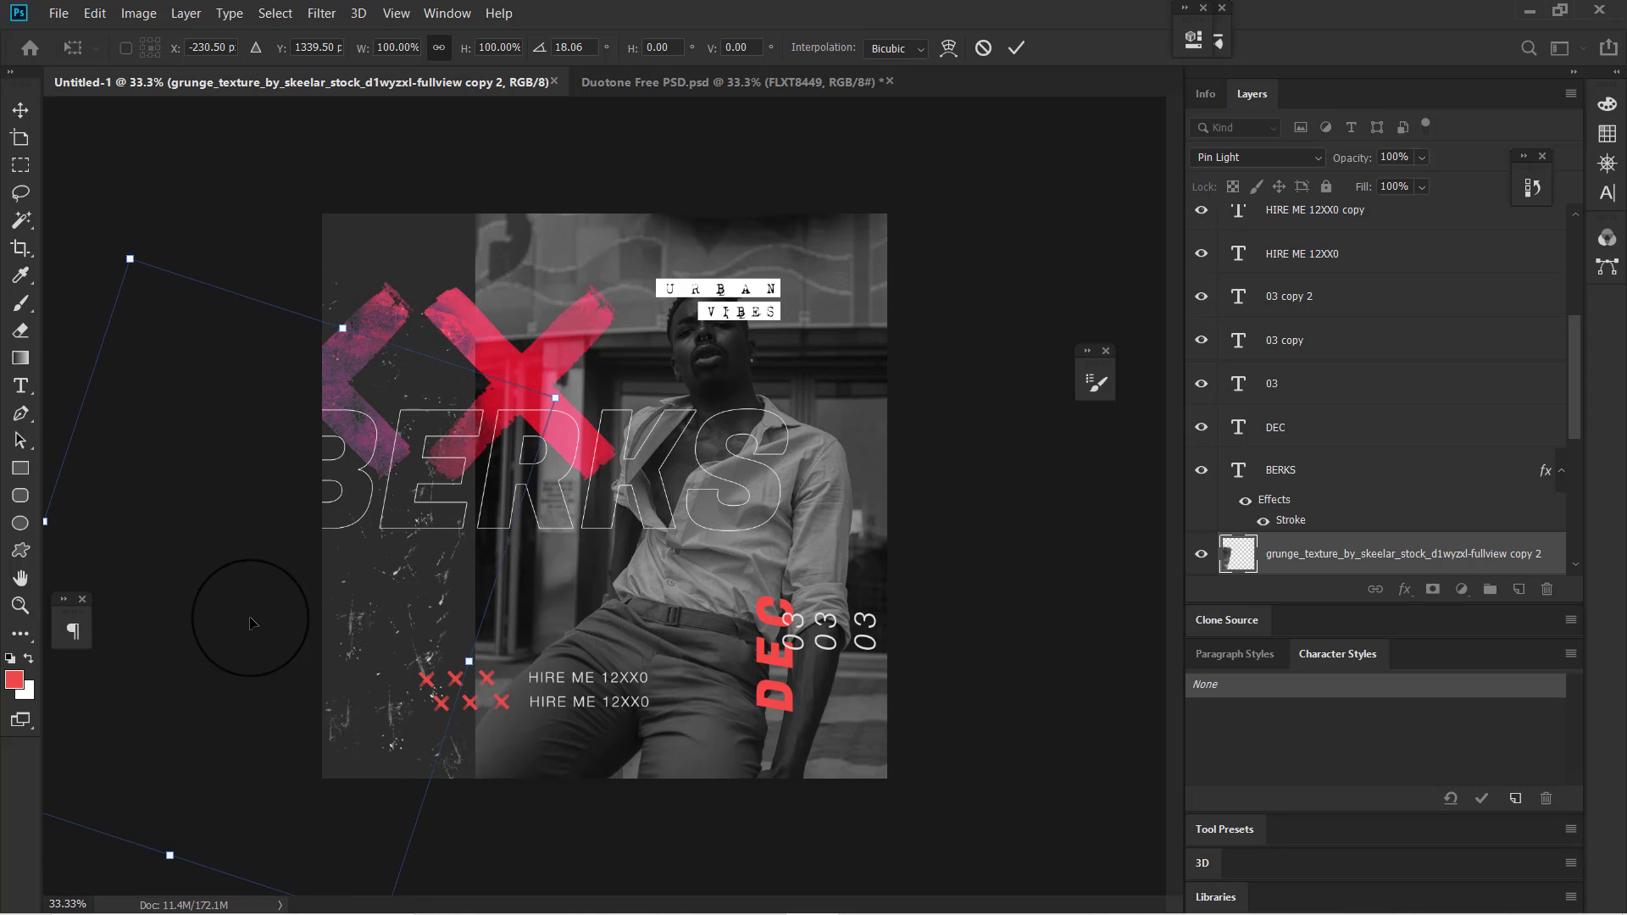
drag(251, 624, 183, 777)
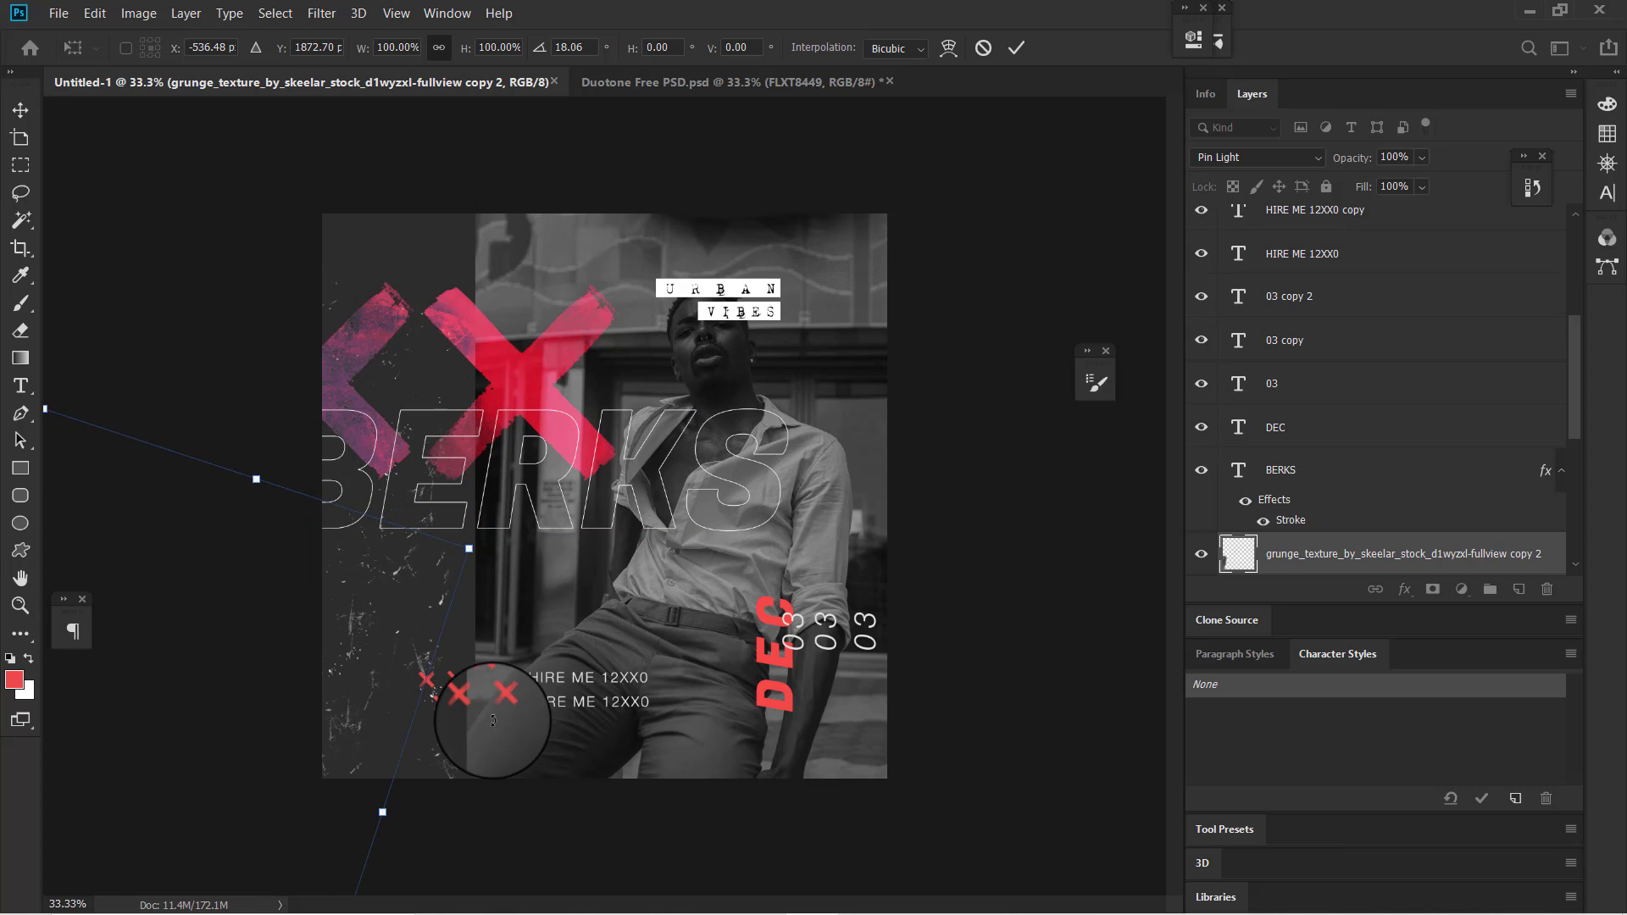
key(Return)
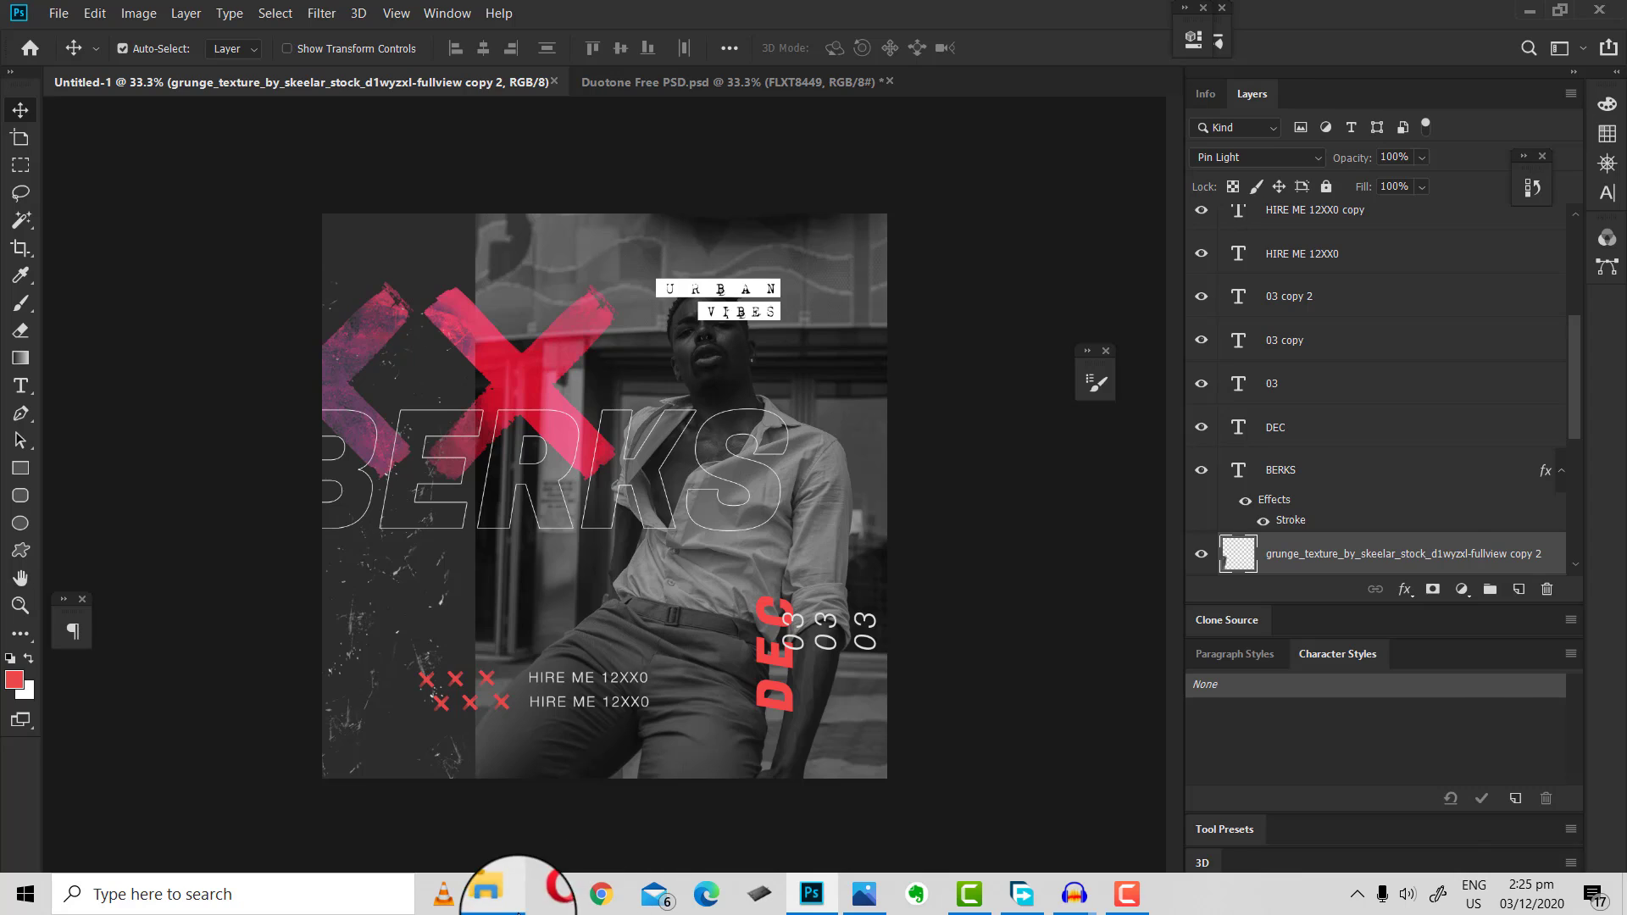
- Switch to File Explorer and look inside the Free_Ink_Crosses_2_Photoshop_Brushes folder within tut info
click(495, 907)
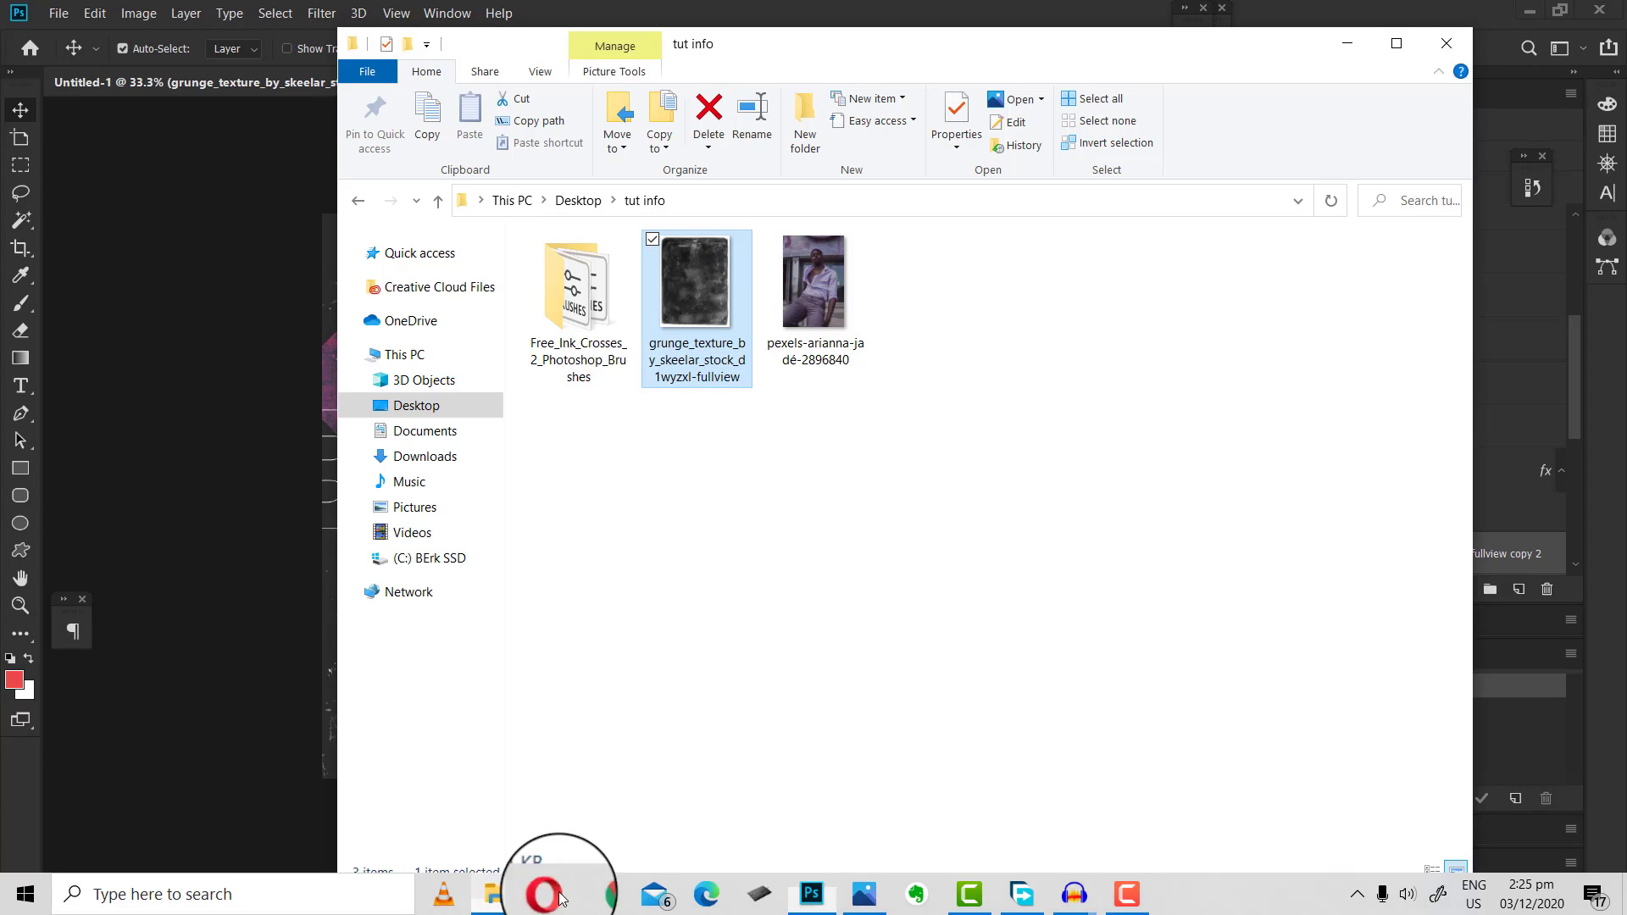
double_click(576, 316)
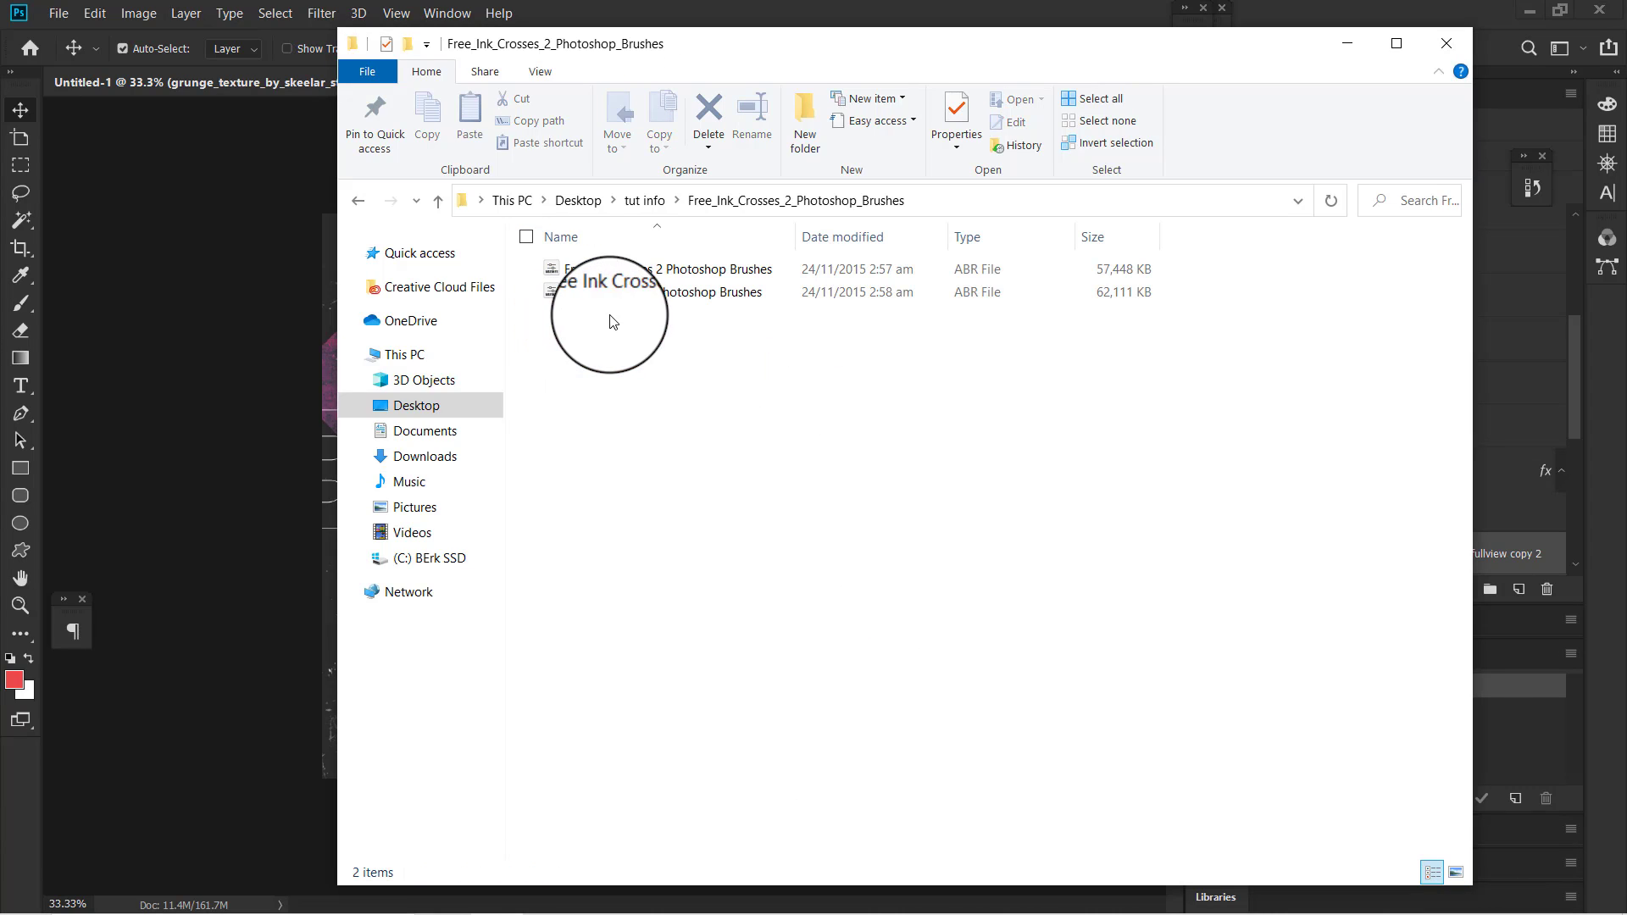
click(356, 201)
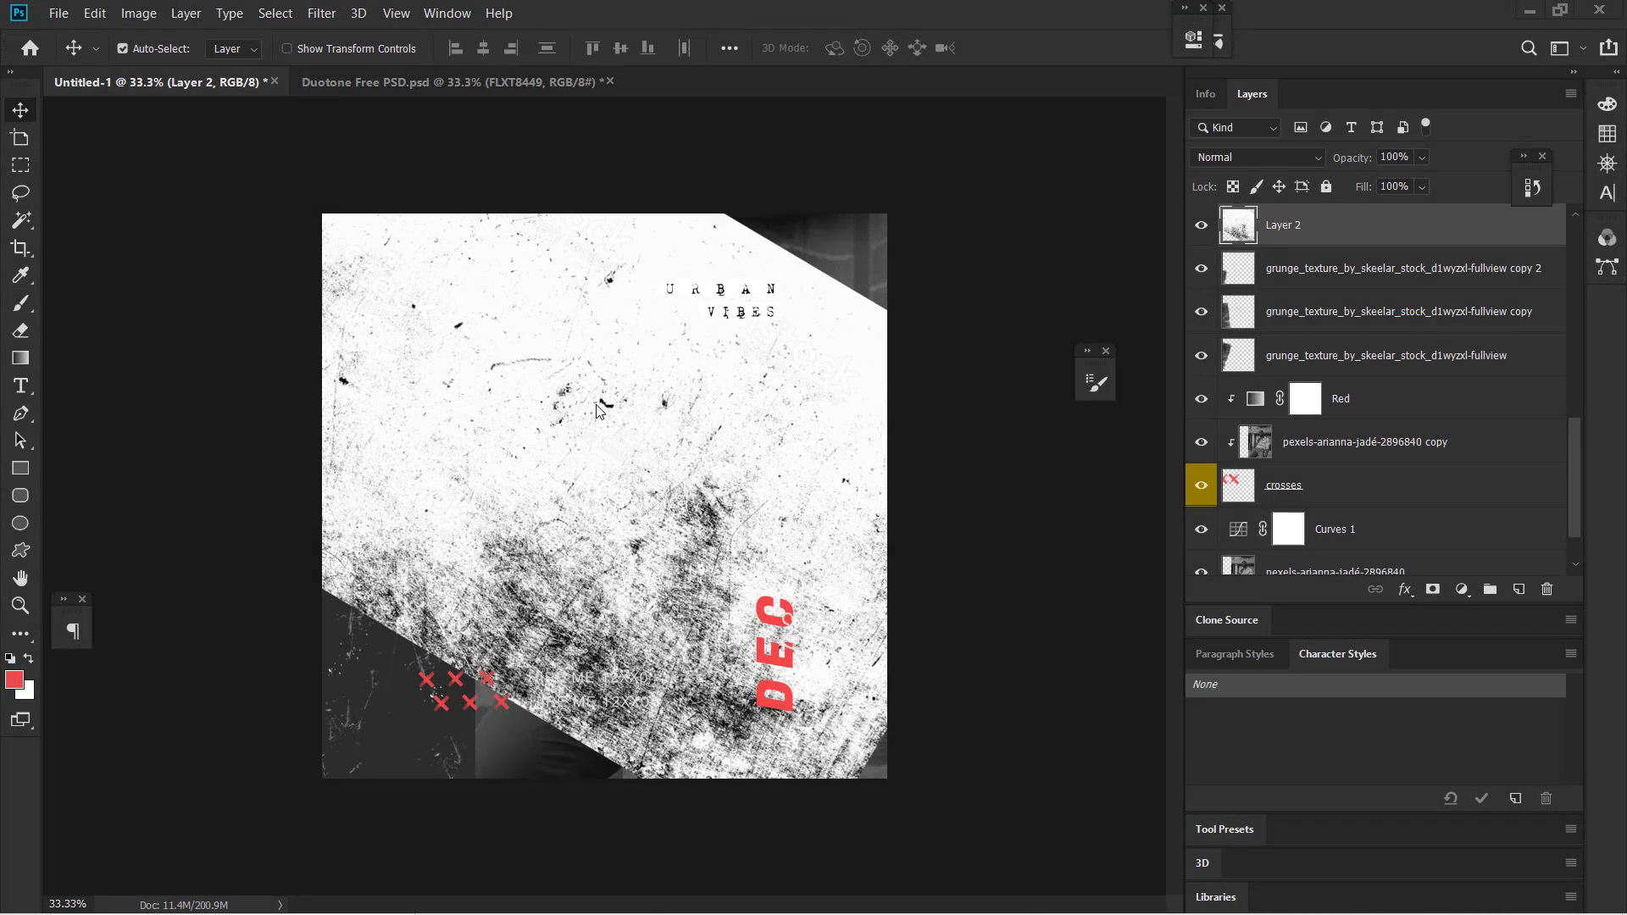
- Set the white scratch texture on Layer 2 to the Divide blend mode at 25% opacity
drag(485, 535, 541, 510)
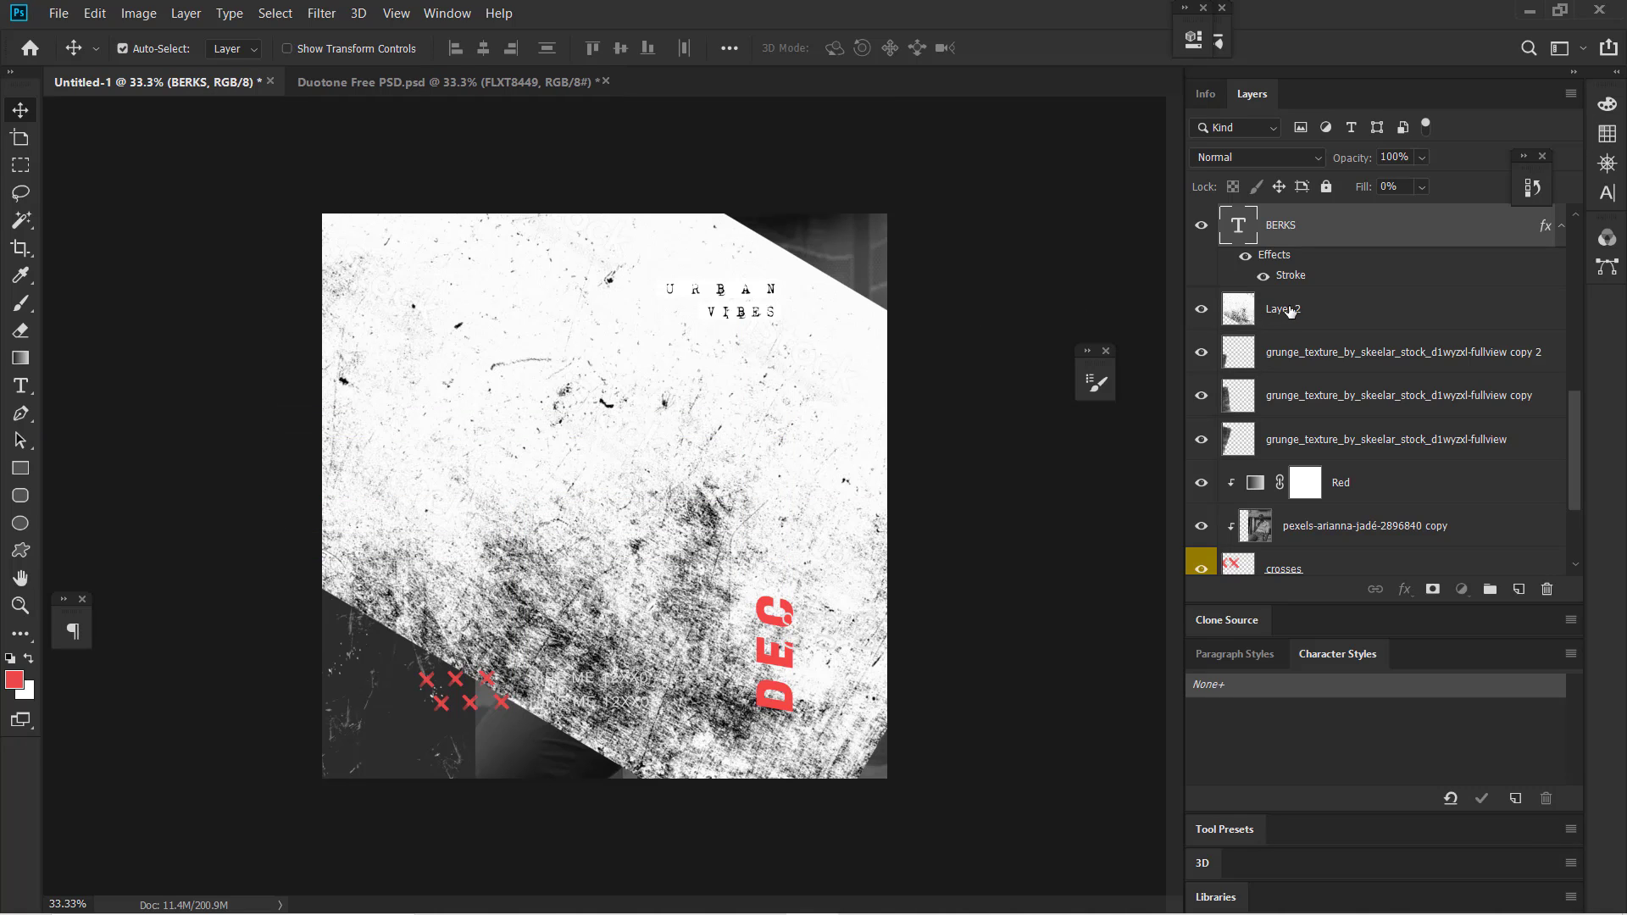
mouse_move(1287, 312)
mouse_down()
mouse_move(1291, 216)
mouse_move(1286, 305)
mouse_up()
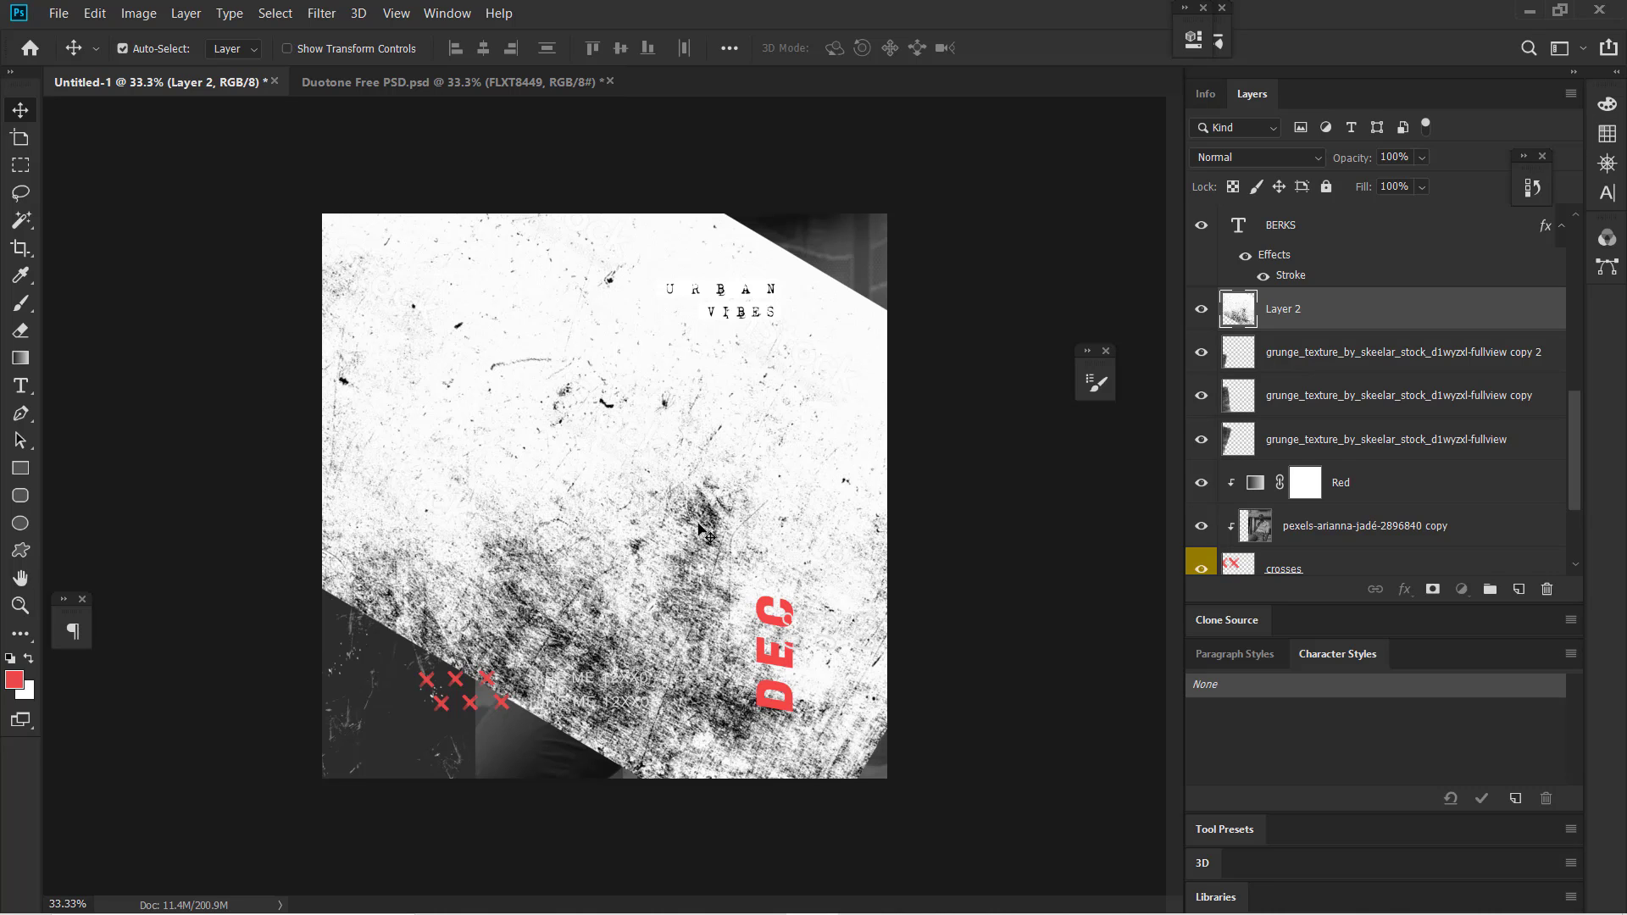
click(1257, 157)
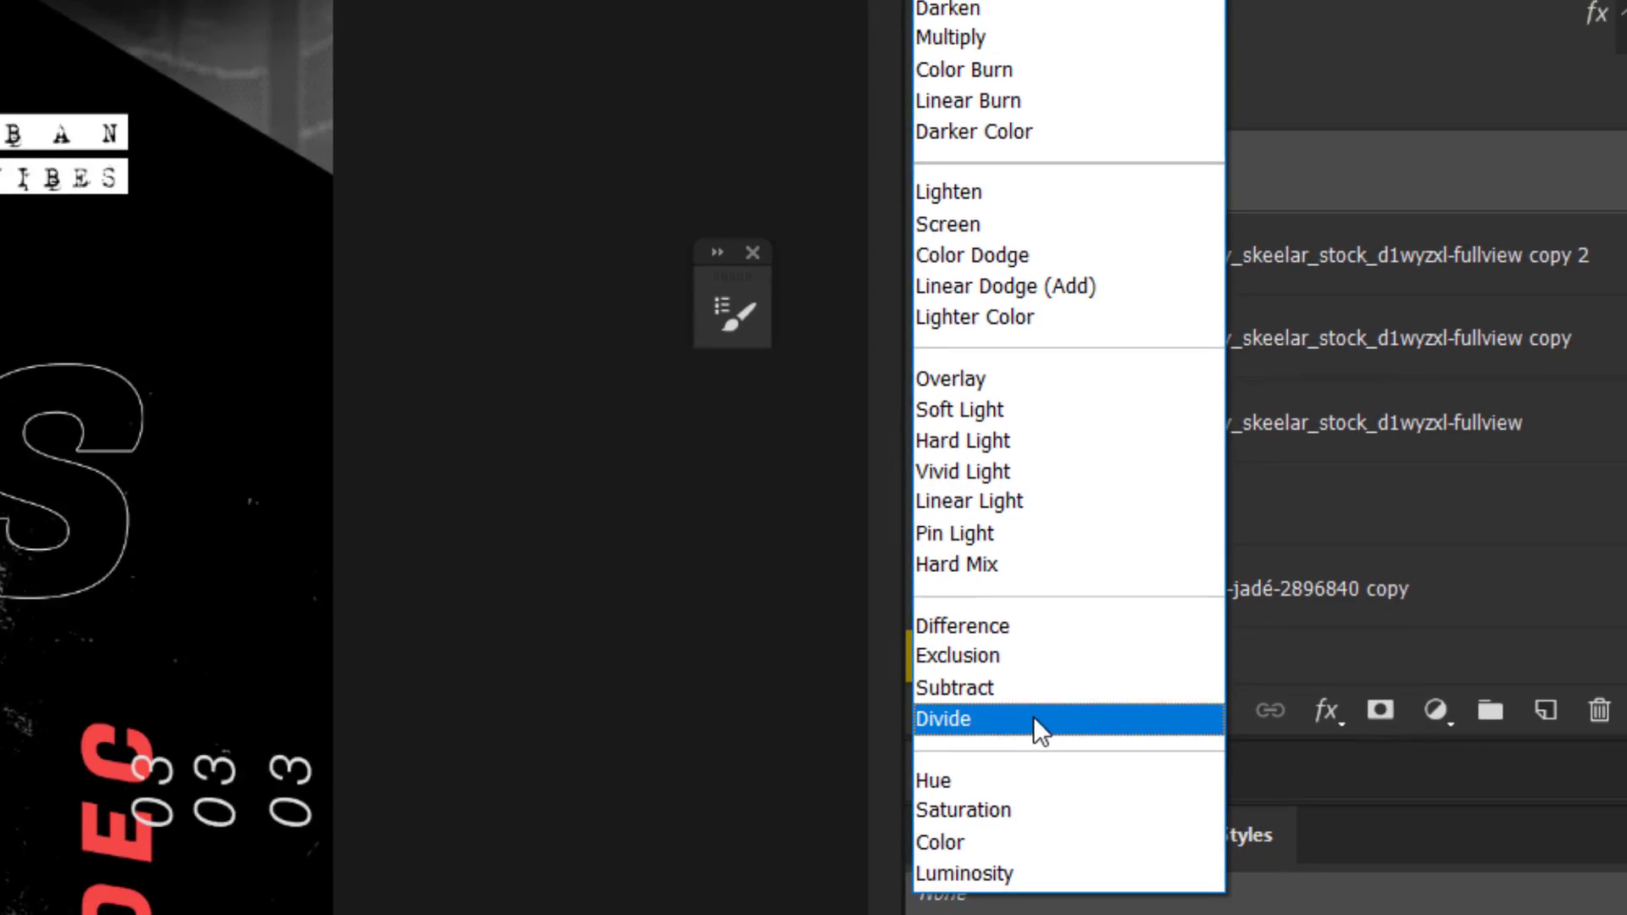
click(1022, 730)
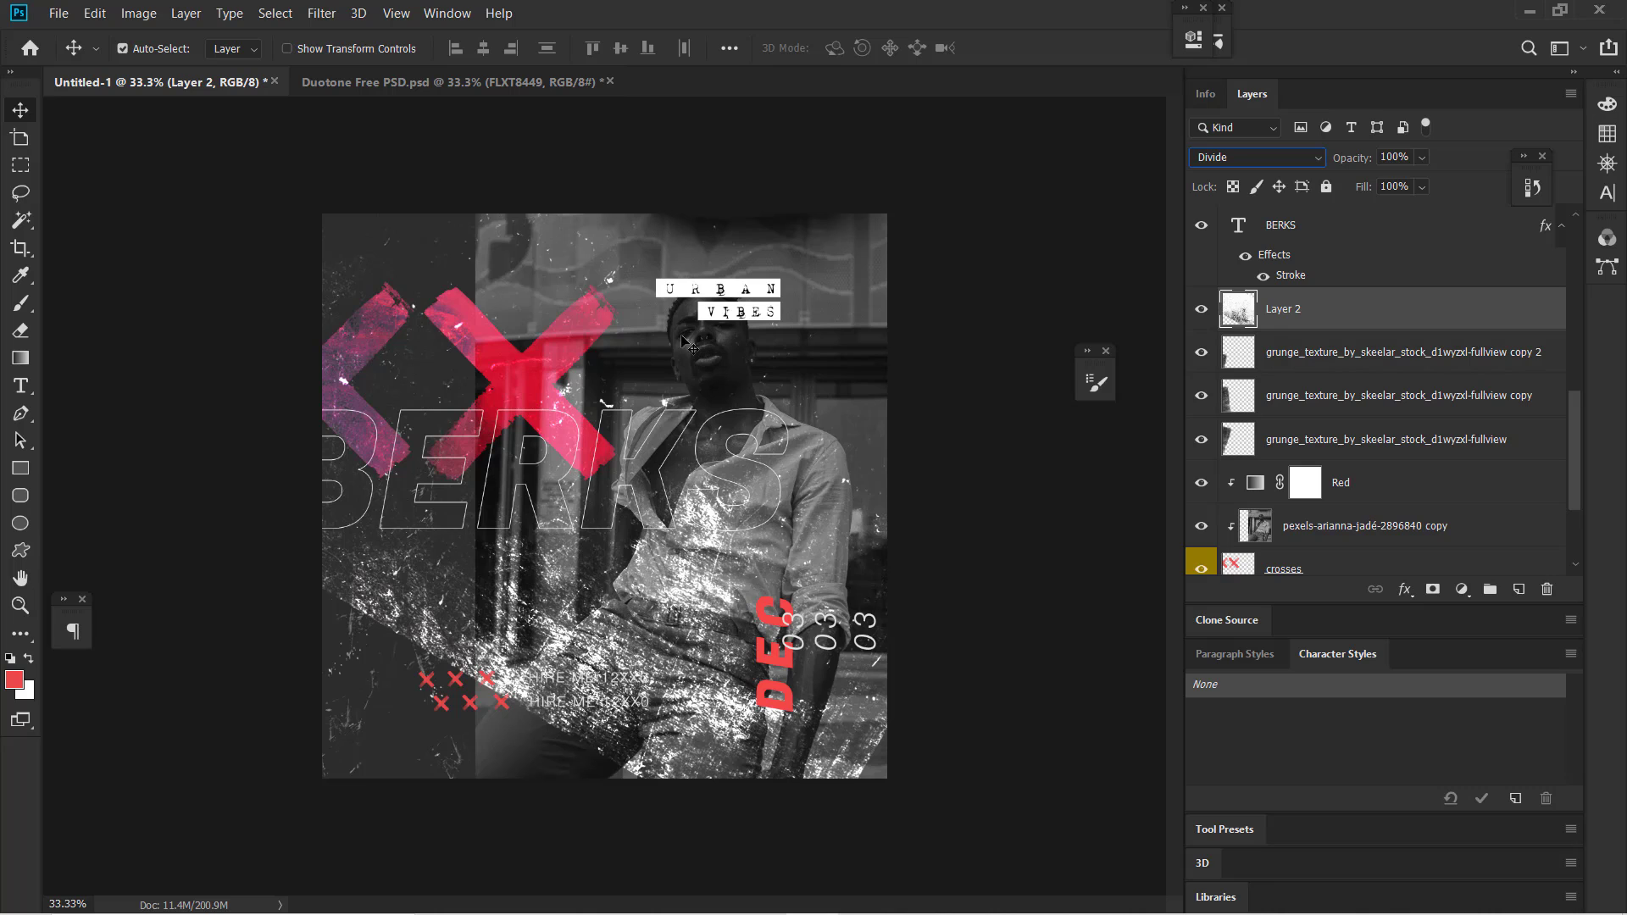
click(1422, 156)
click(1403, 156)
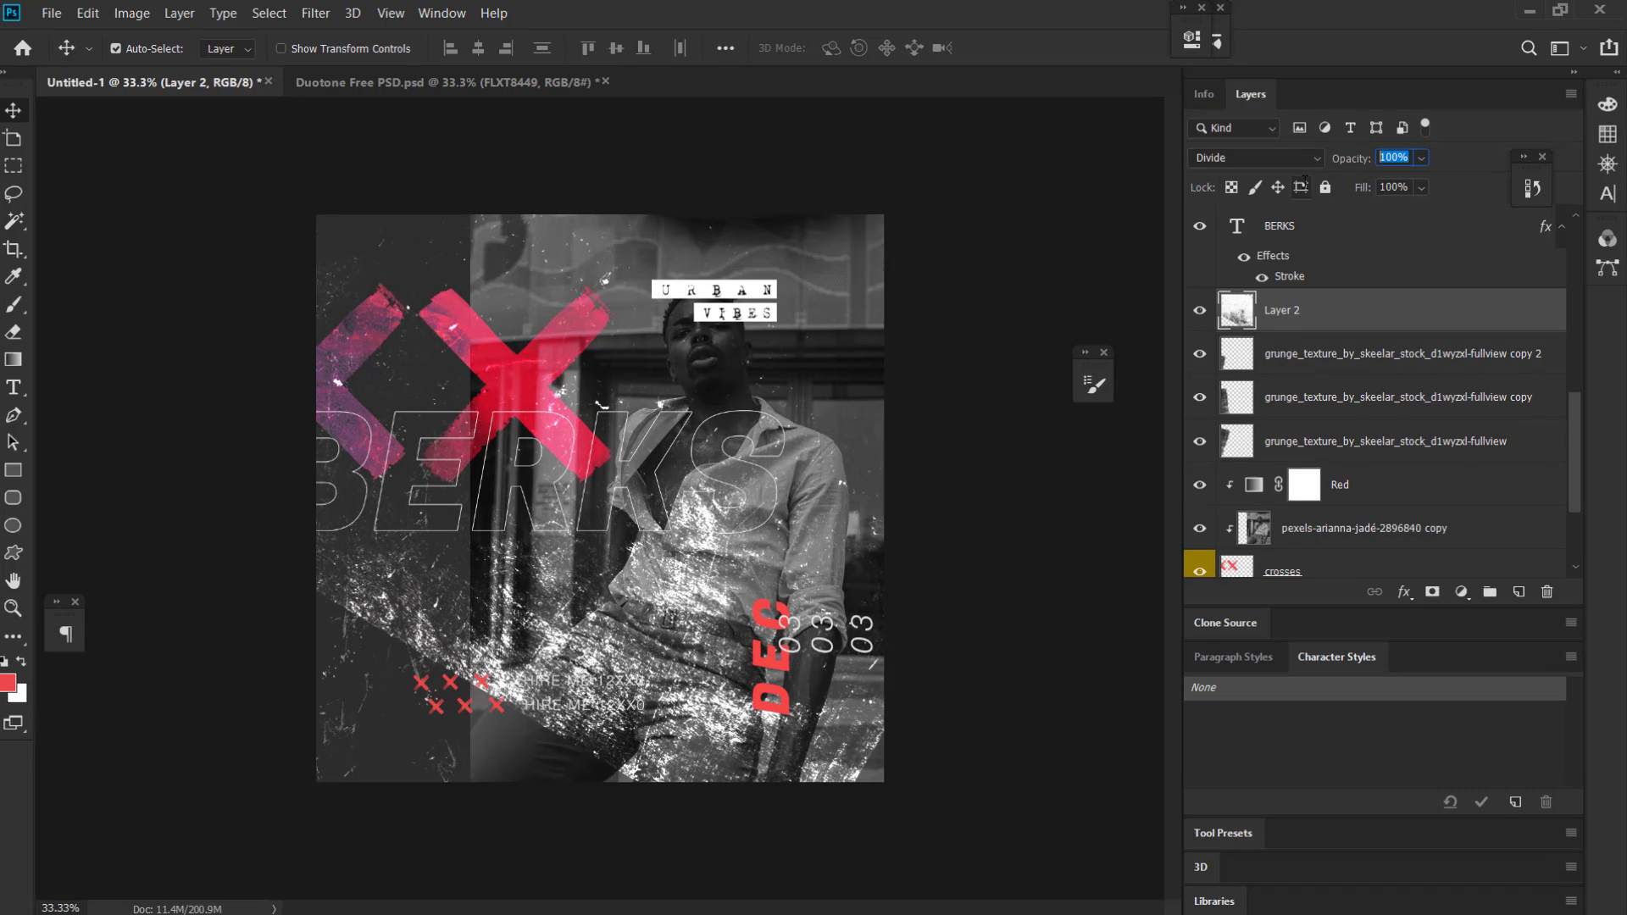
text(25)
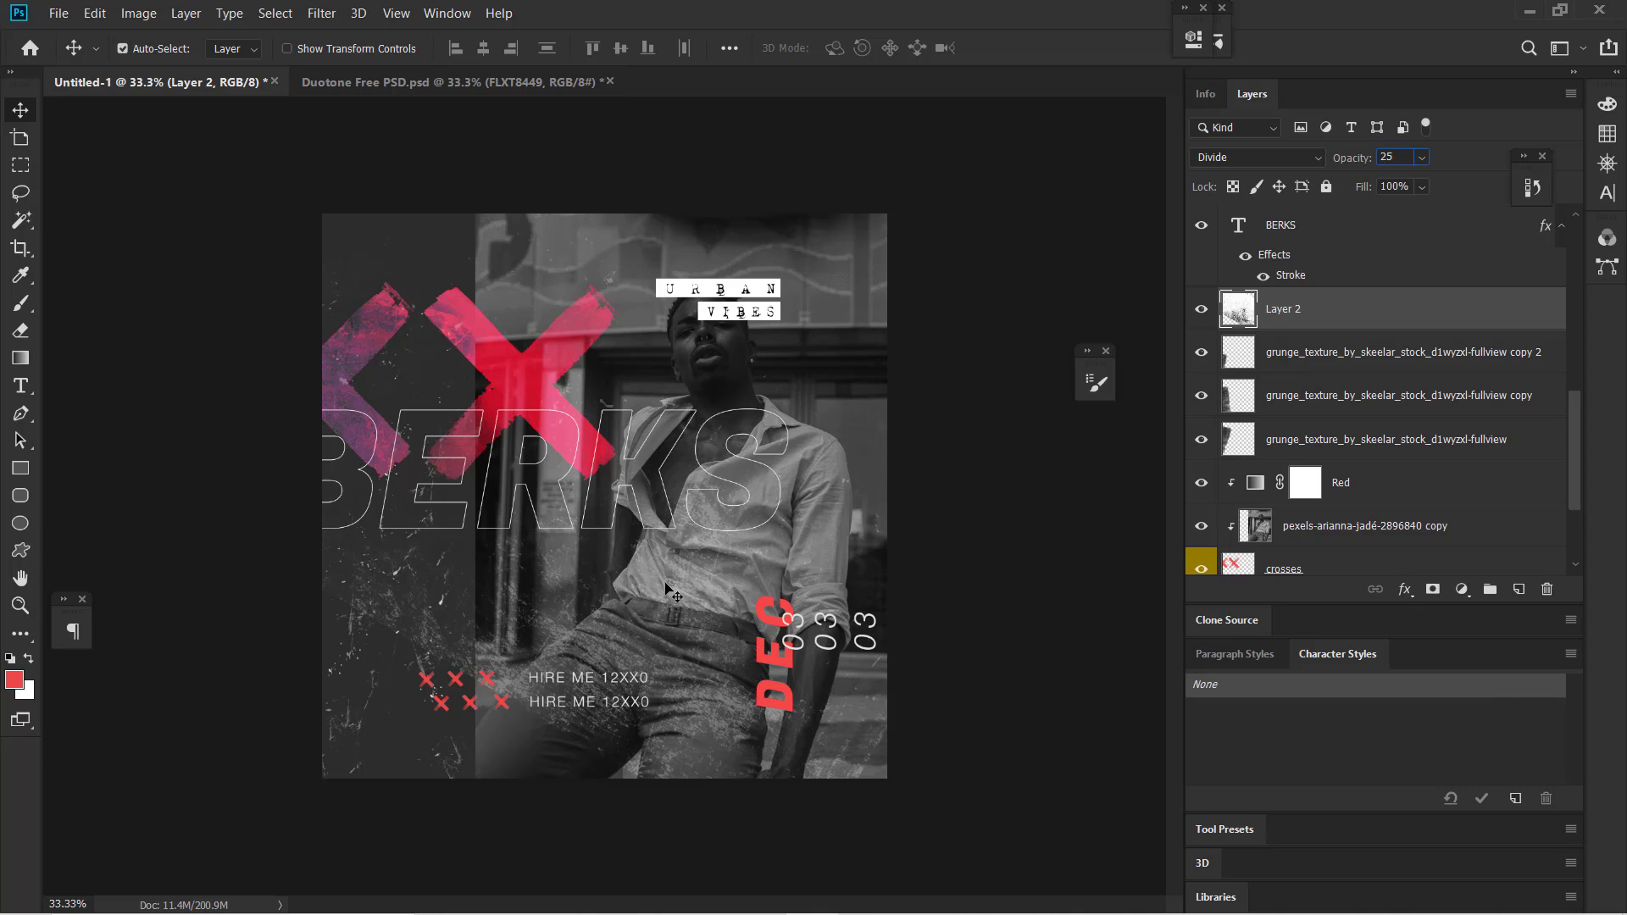
- Scale the Layer 2 scratch texture to about 88.5%, rotate it about -18 degrees and move it toward the poster's lower-left corner
key(ctrl+t)
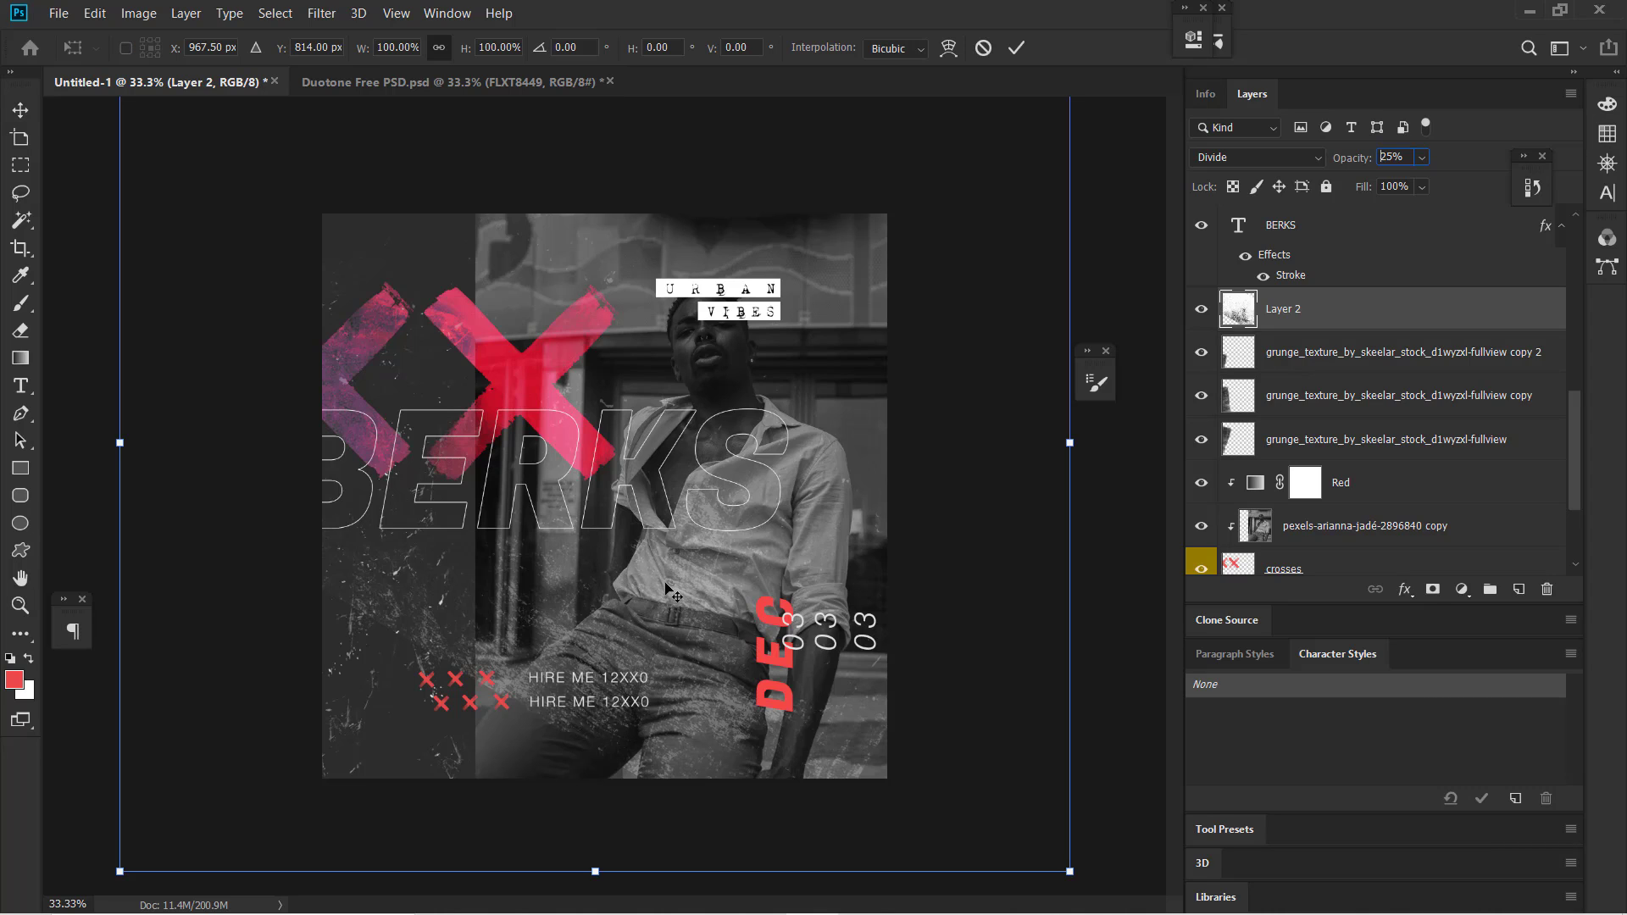
key(ctrl+minus)
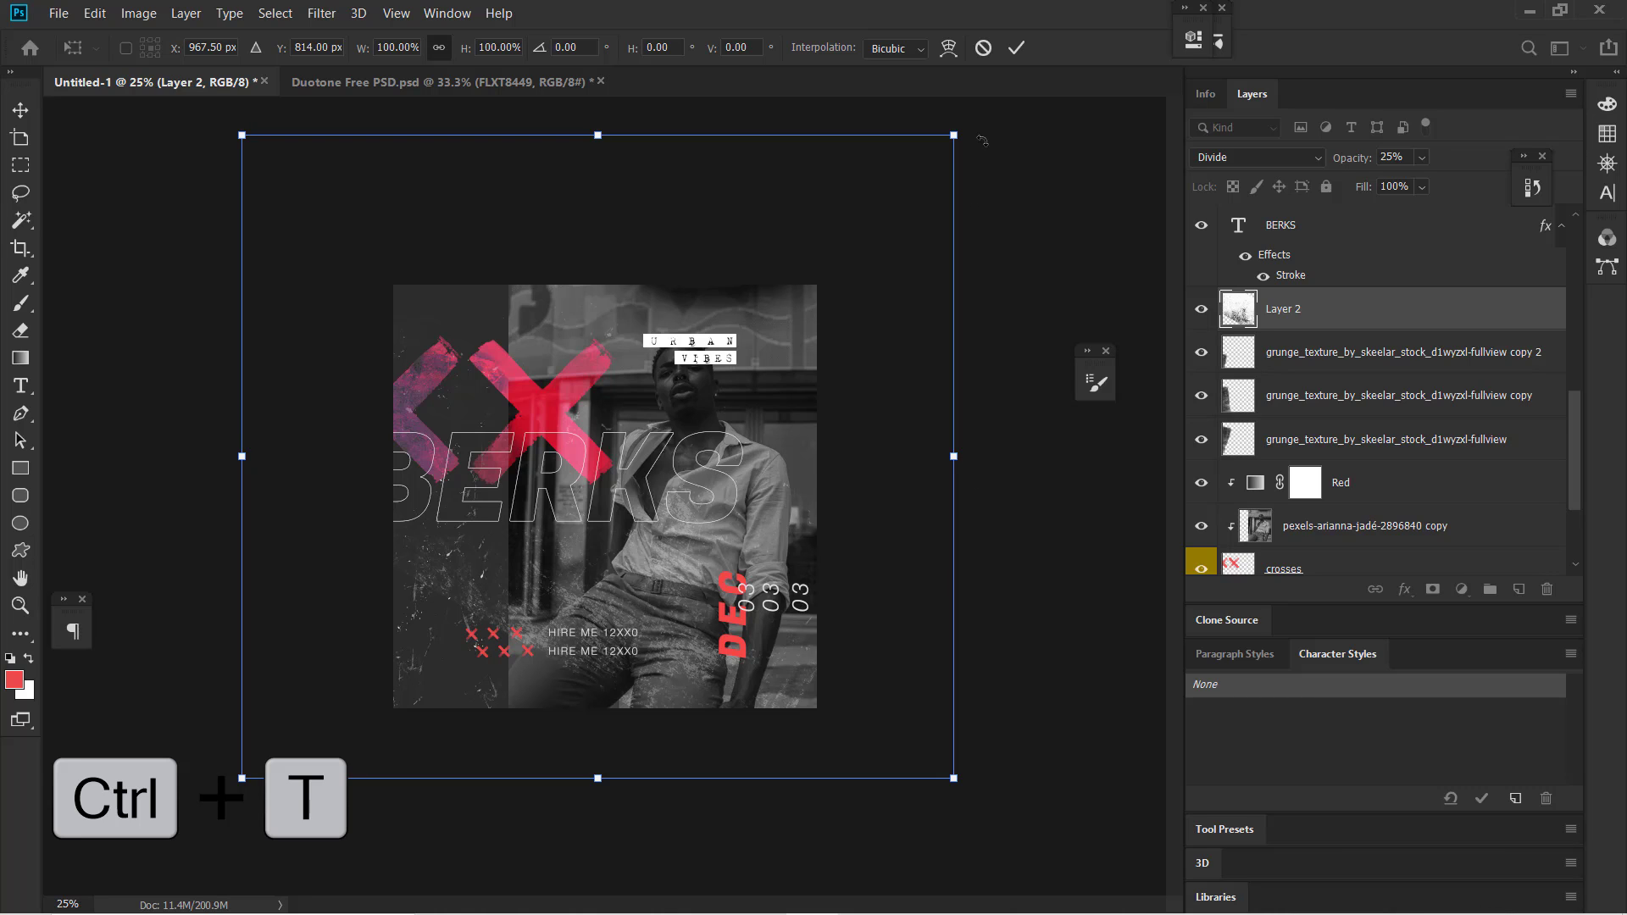
drag(981, 140, 877, 213)
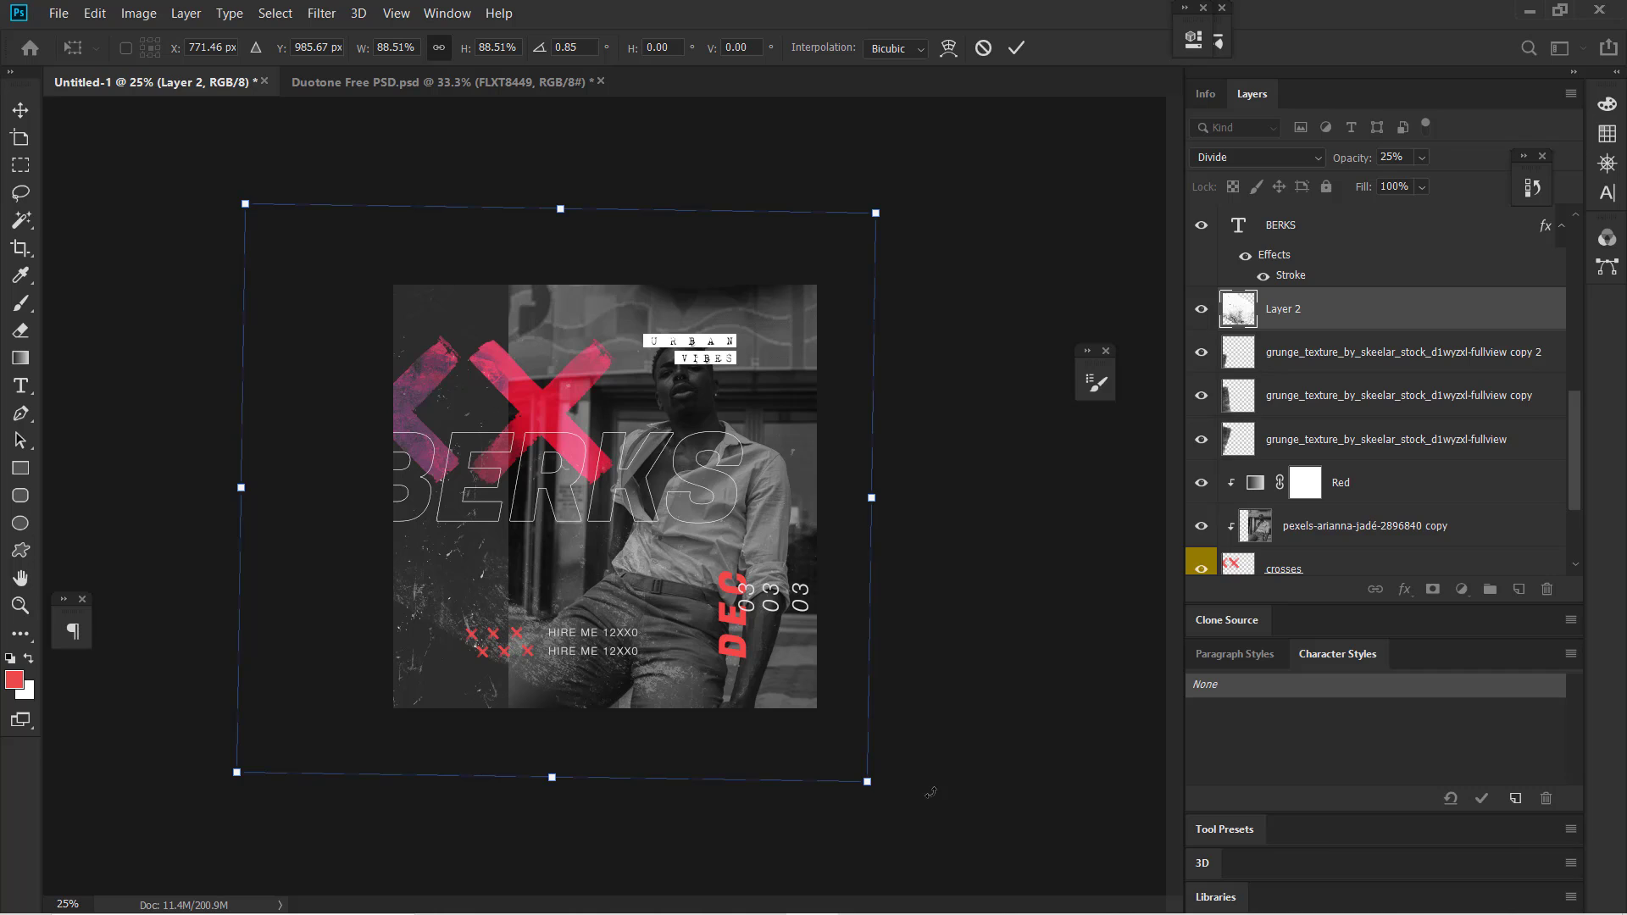
drag(931, 791, 974, 644)
drag(745, 595, 636, 674)
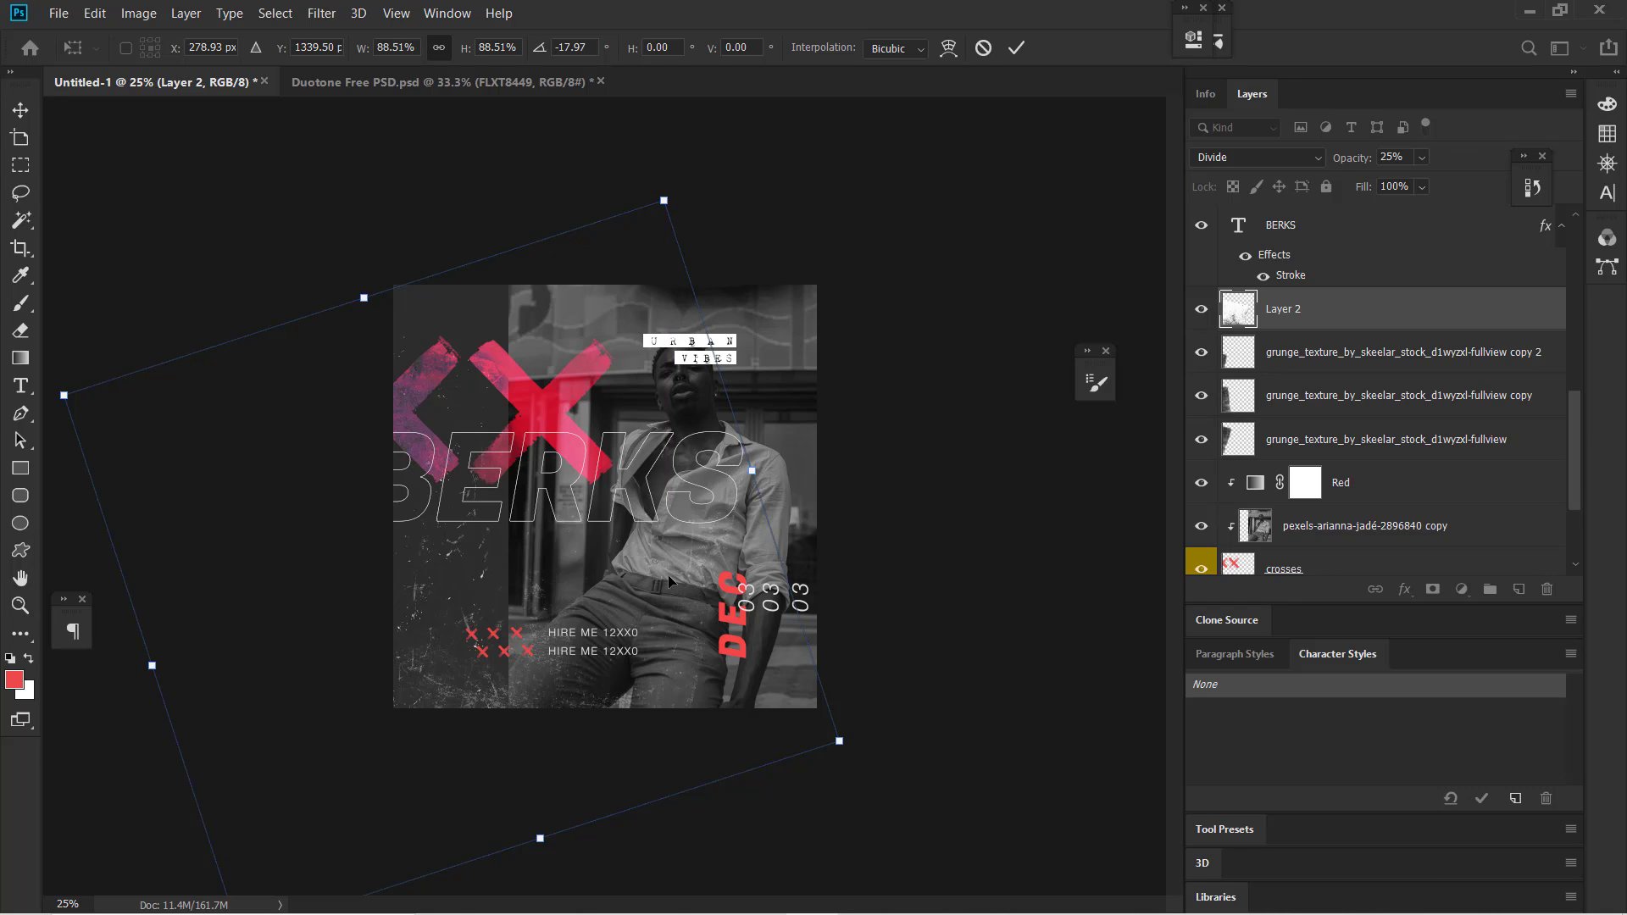
key(Return)
- Duplicate Layer 2, rotate the copy about 33.7 degrees and move it across to the poster's lower-right side
key(ctrl+j)
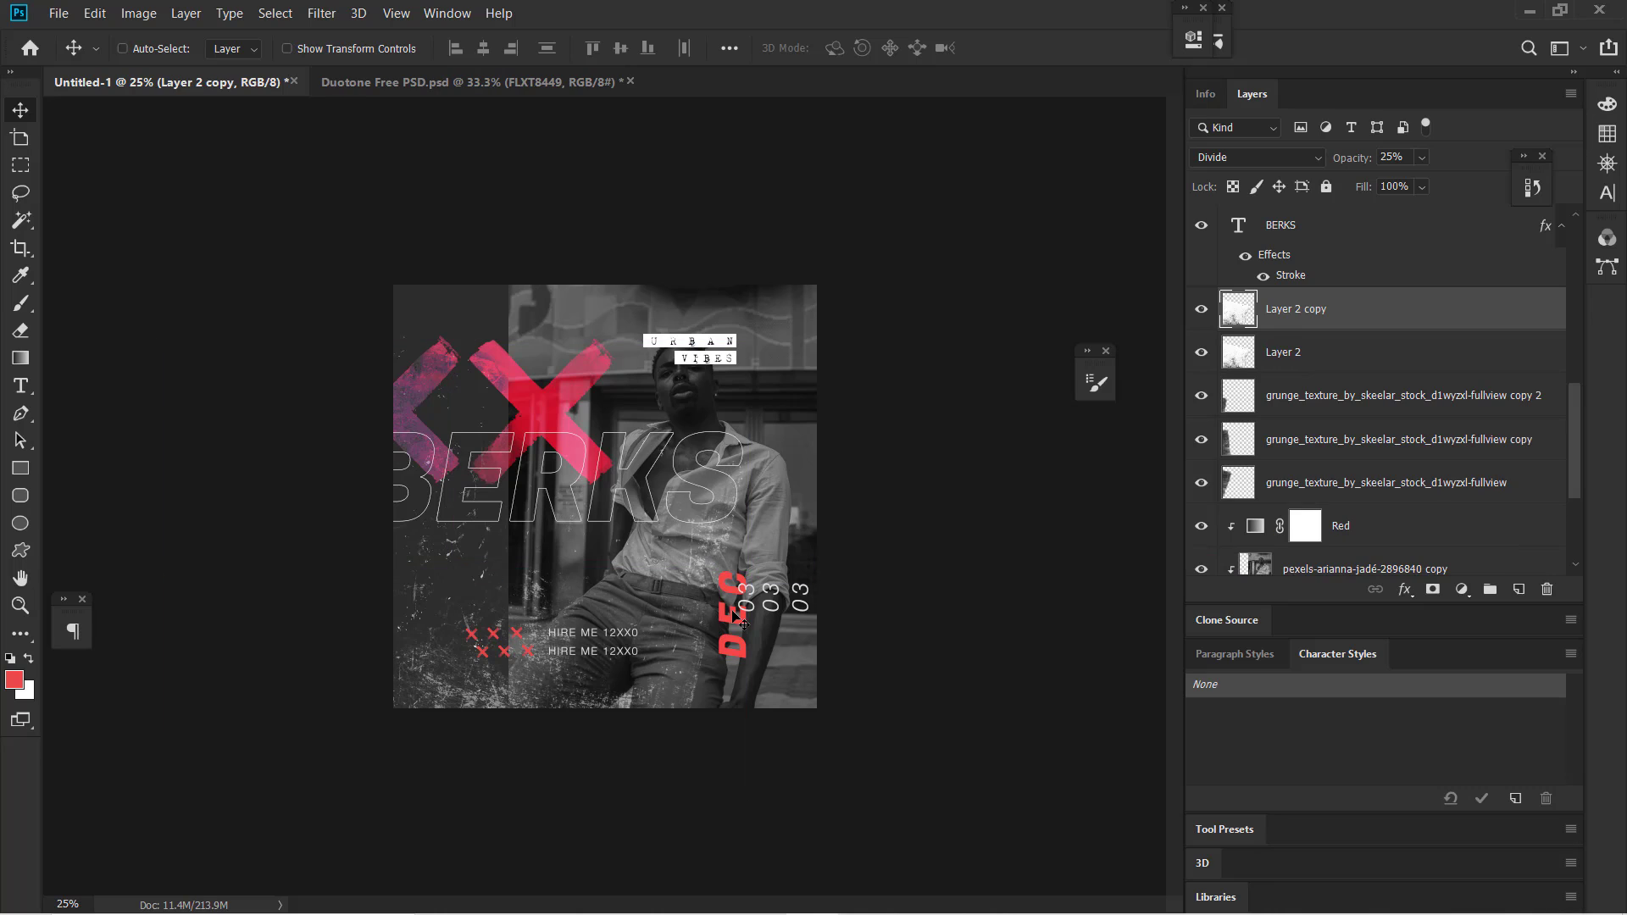
key(ctrl+t)
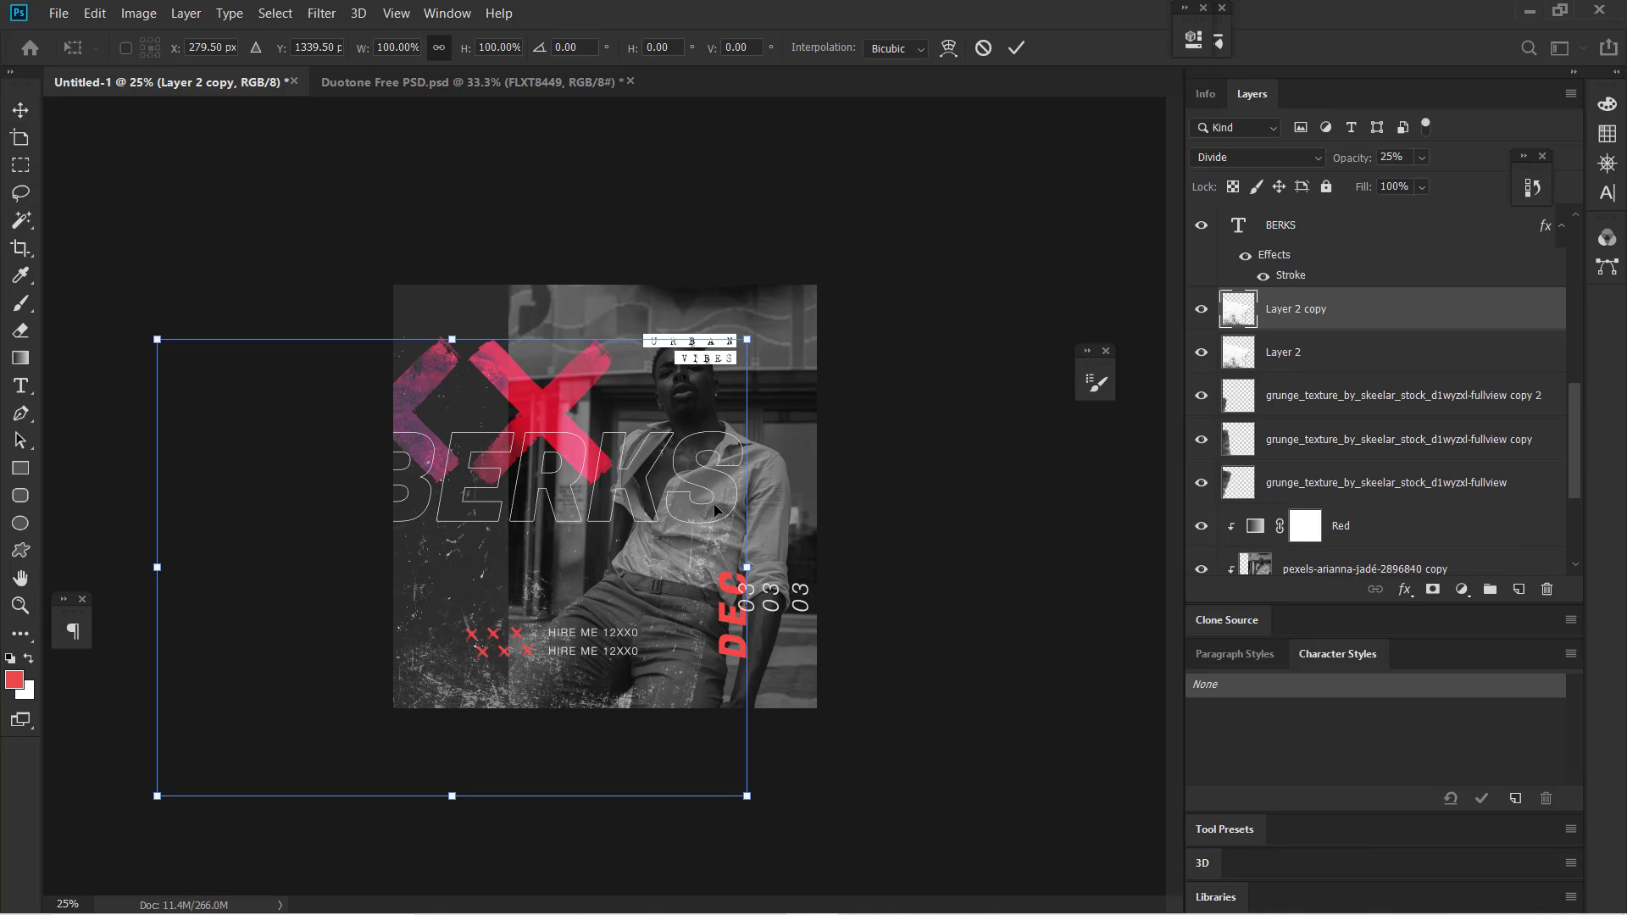
drag(811, 360, 860, 551)
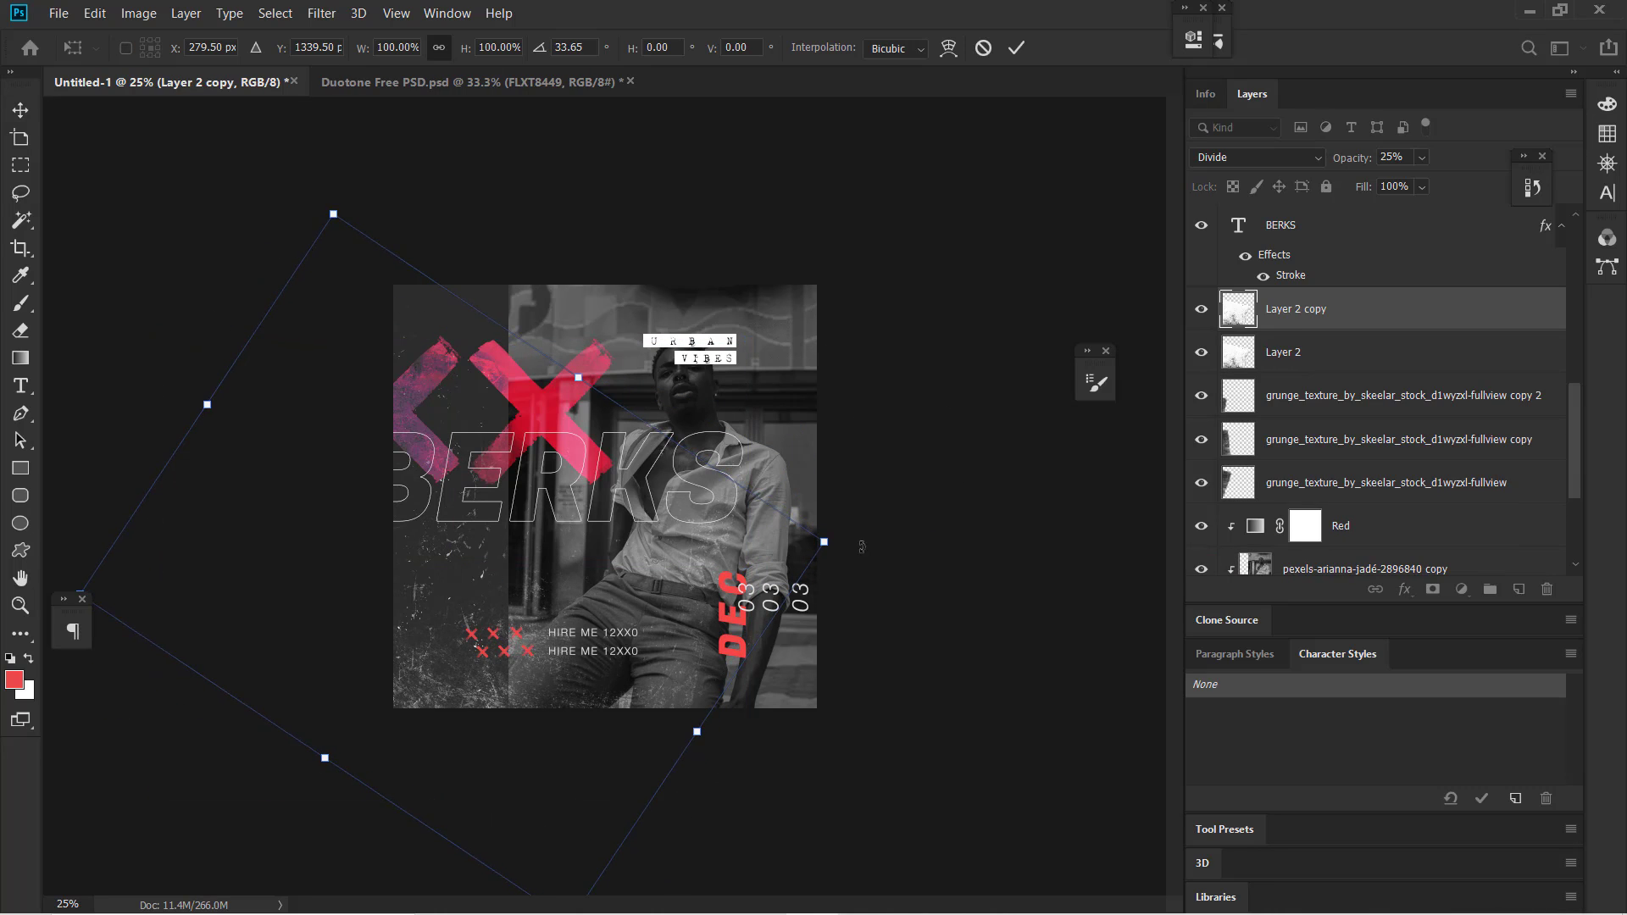
mouse_move(644, 568)
mouse_down()
mouse_move(977, 596)
mouse_move(1021, 629)
mouse_up()
key(Return)
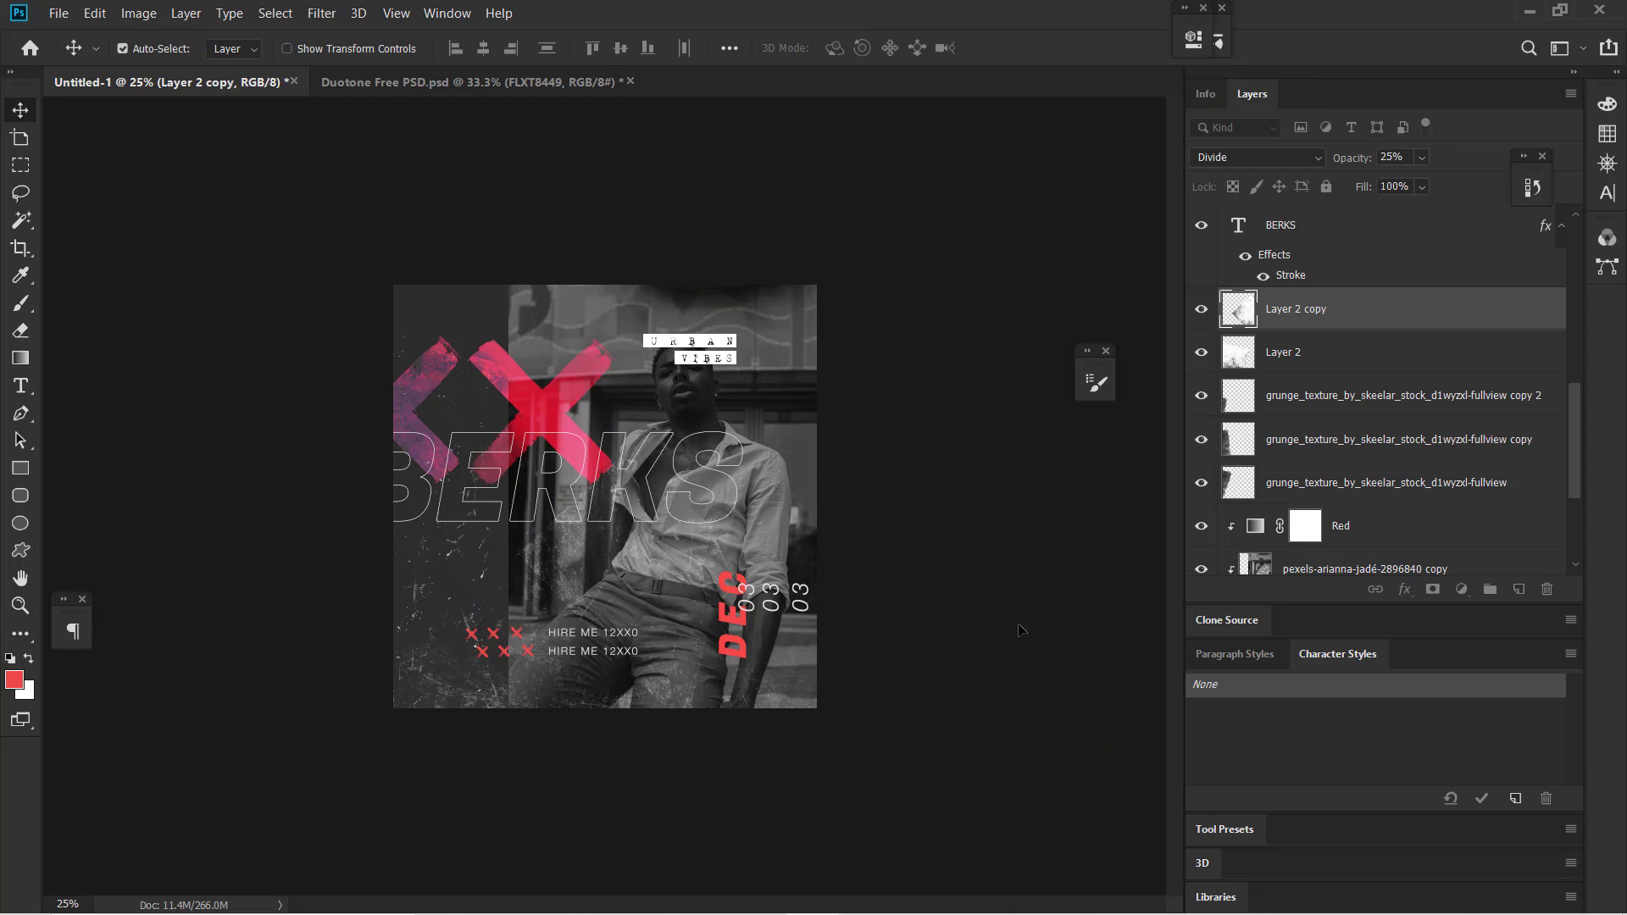
- Erase the scratch texture covering the man's trousers on both Layer 2 and Layer 2 copy with the 600 px Eraser
key(e)
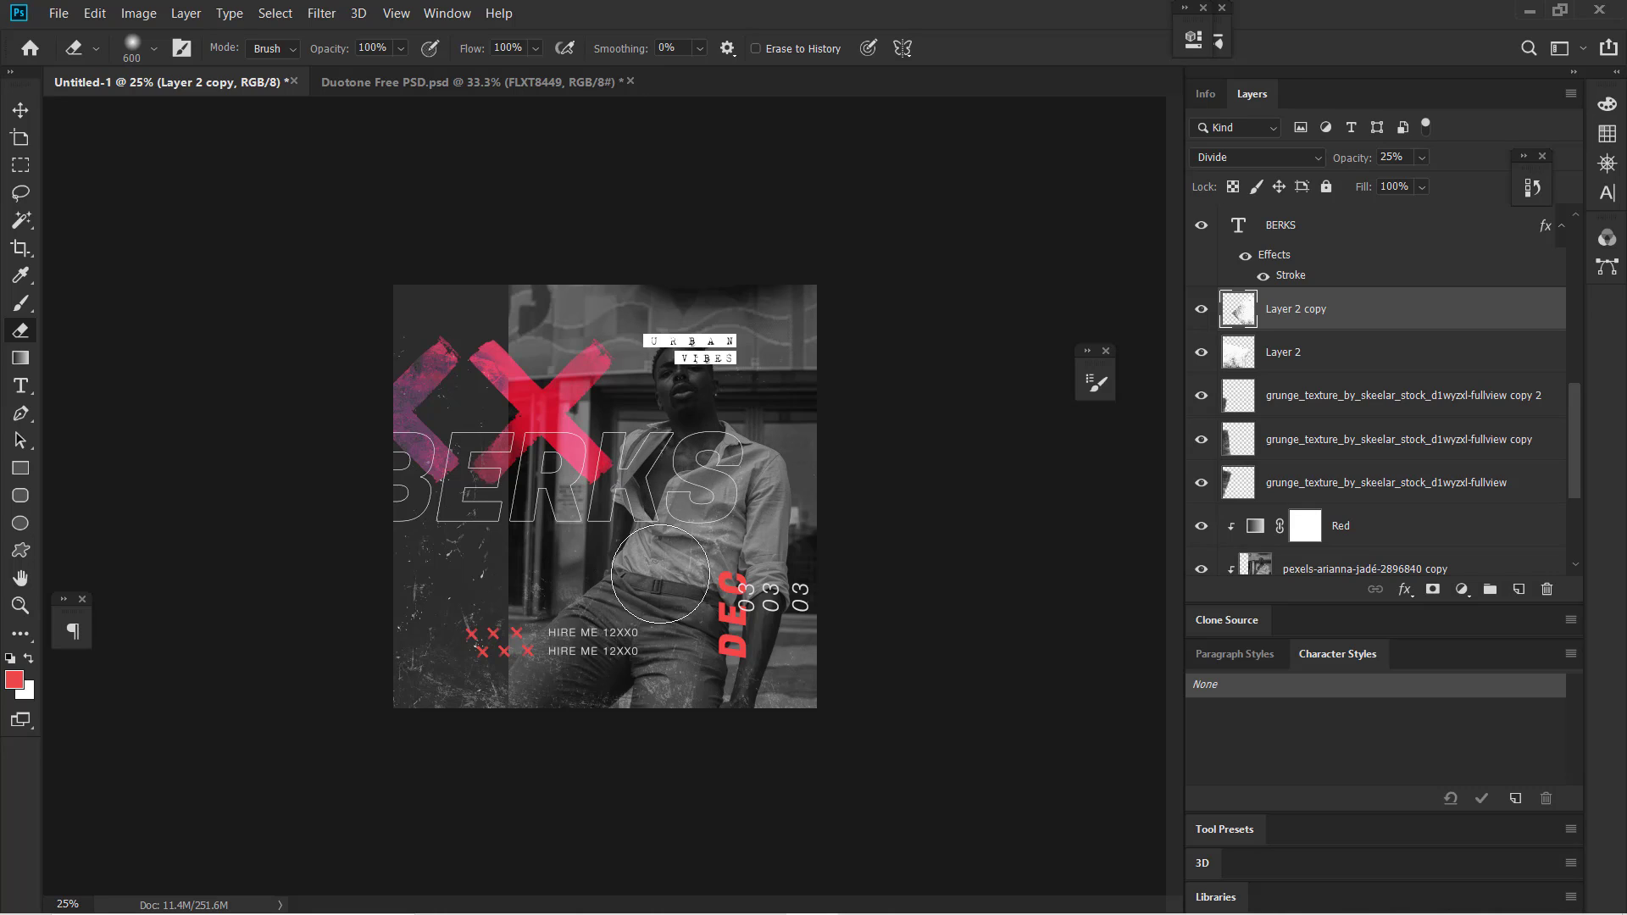
click(1323, 359)
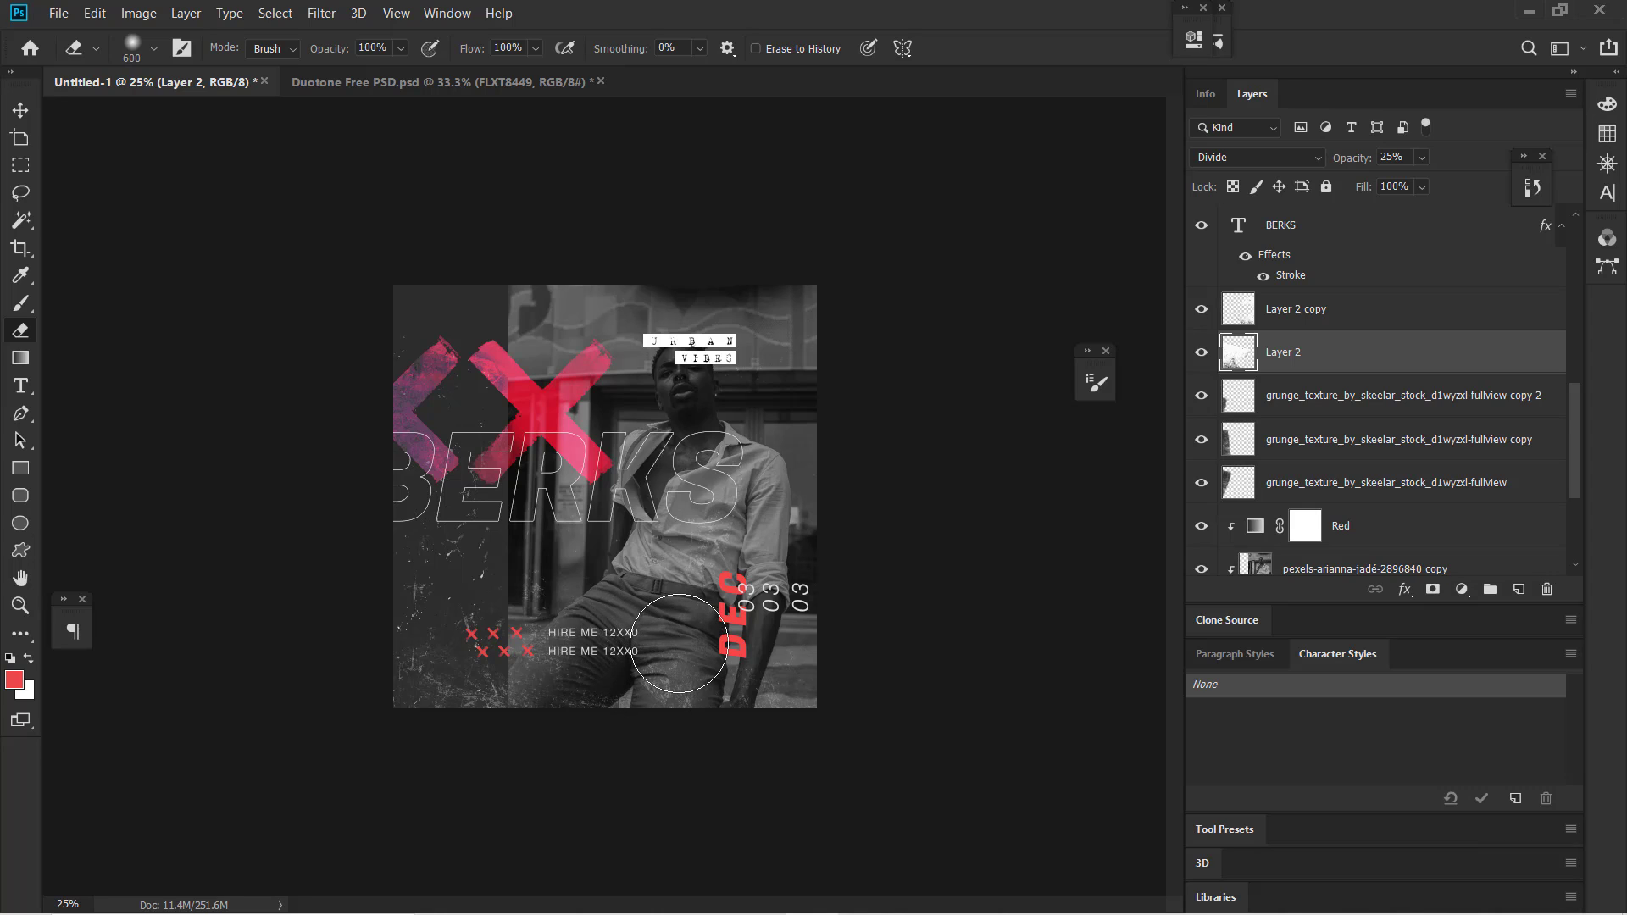
mouse_move(679, 643)
mouse_down()
mouse_move(644, 686)
mouse_move(588, 691)
mouse_move(639, 689)
mouse_up()
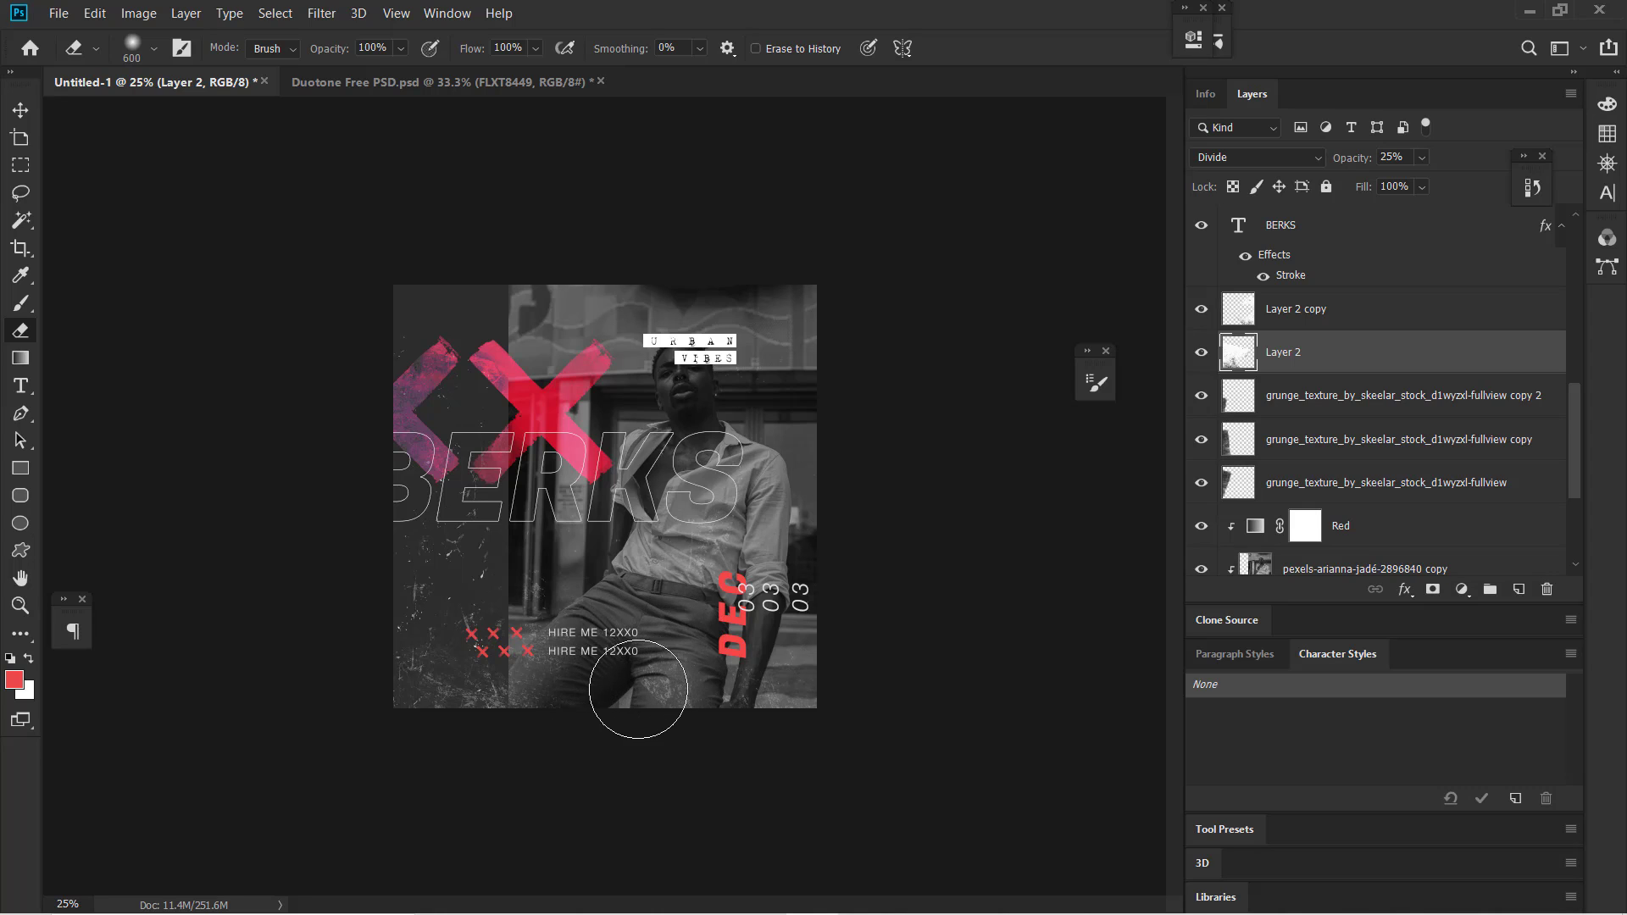
click(1374, 307)
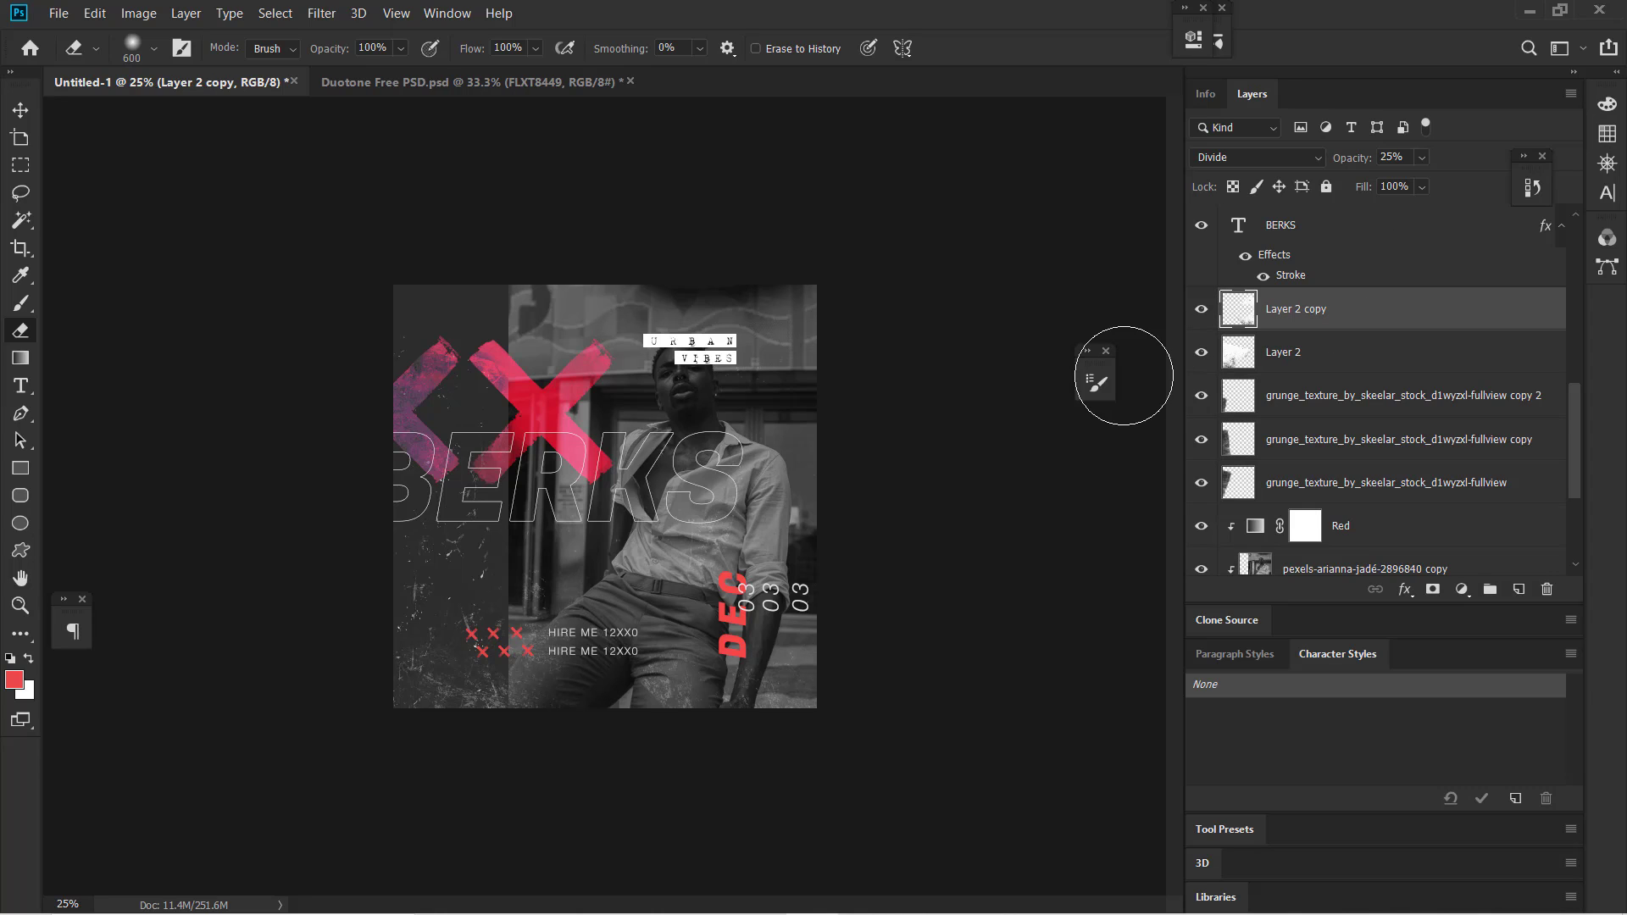
drag(653, 684, 560, 709)
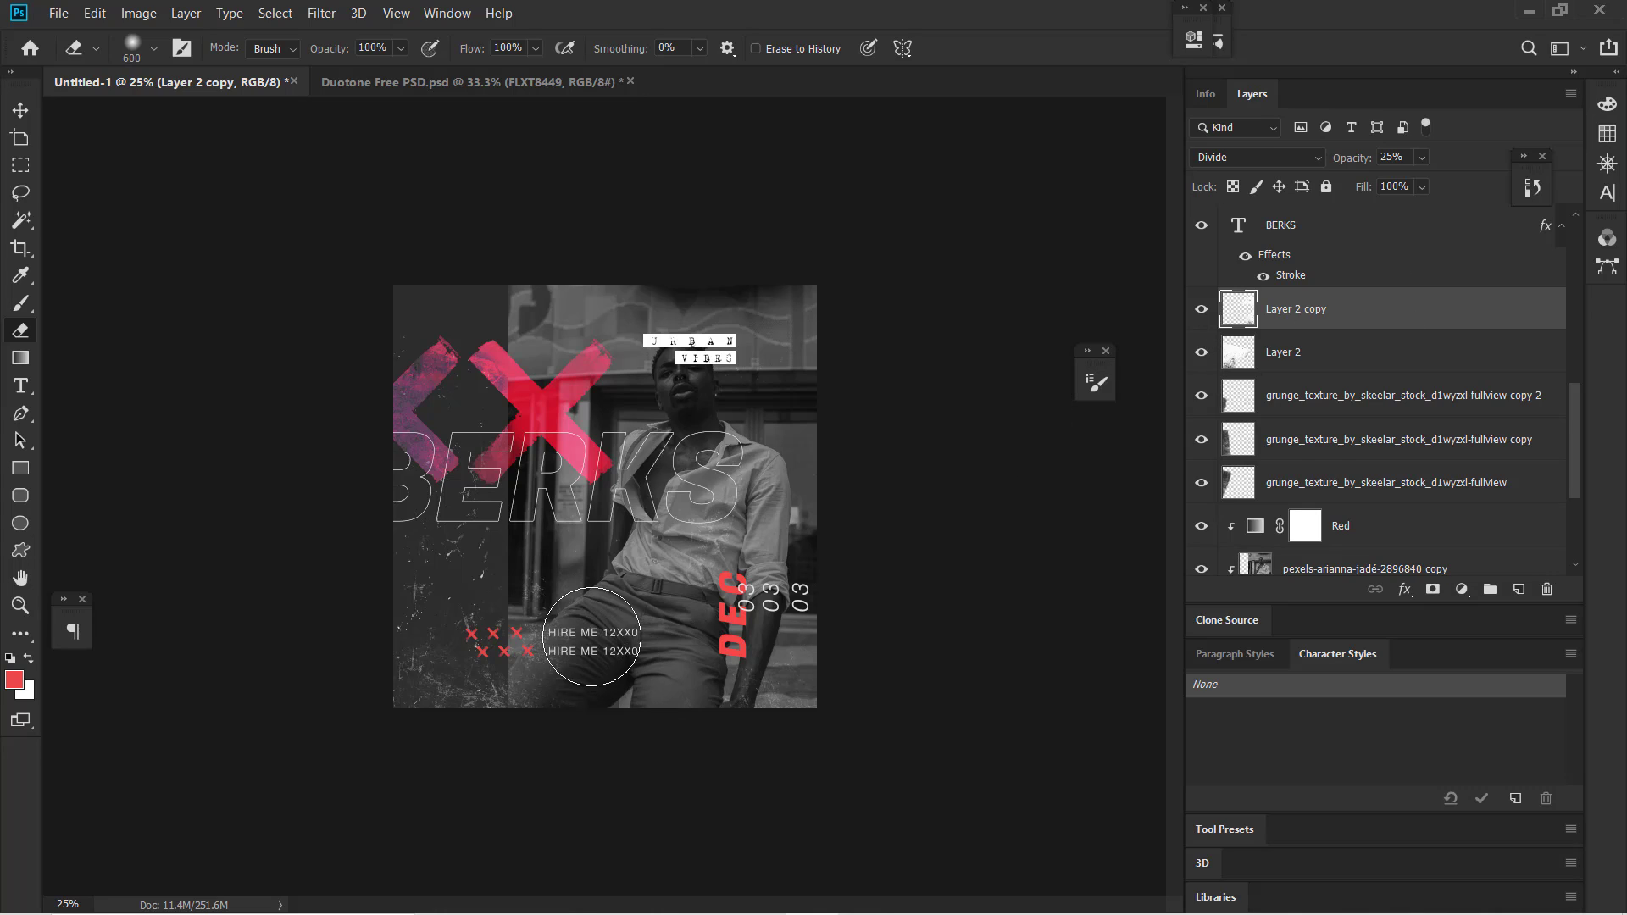
- Duplicate Layer 2 again, shift the copy right and down, and erase its excess texture over the man
click(1356, 354)
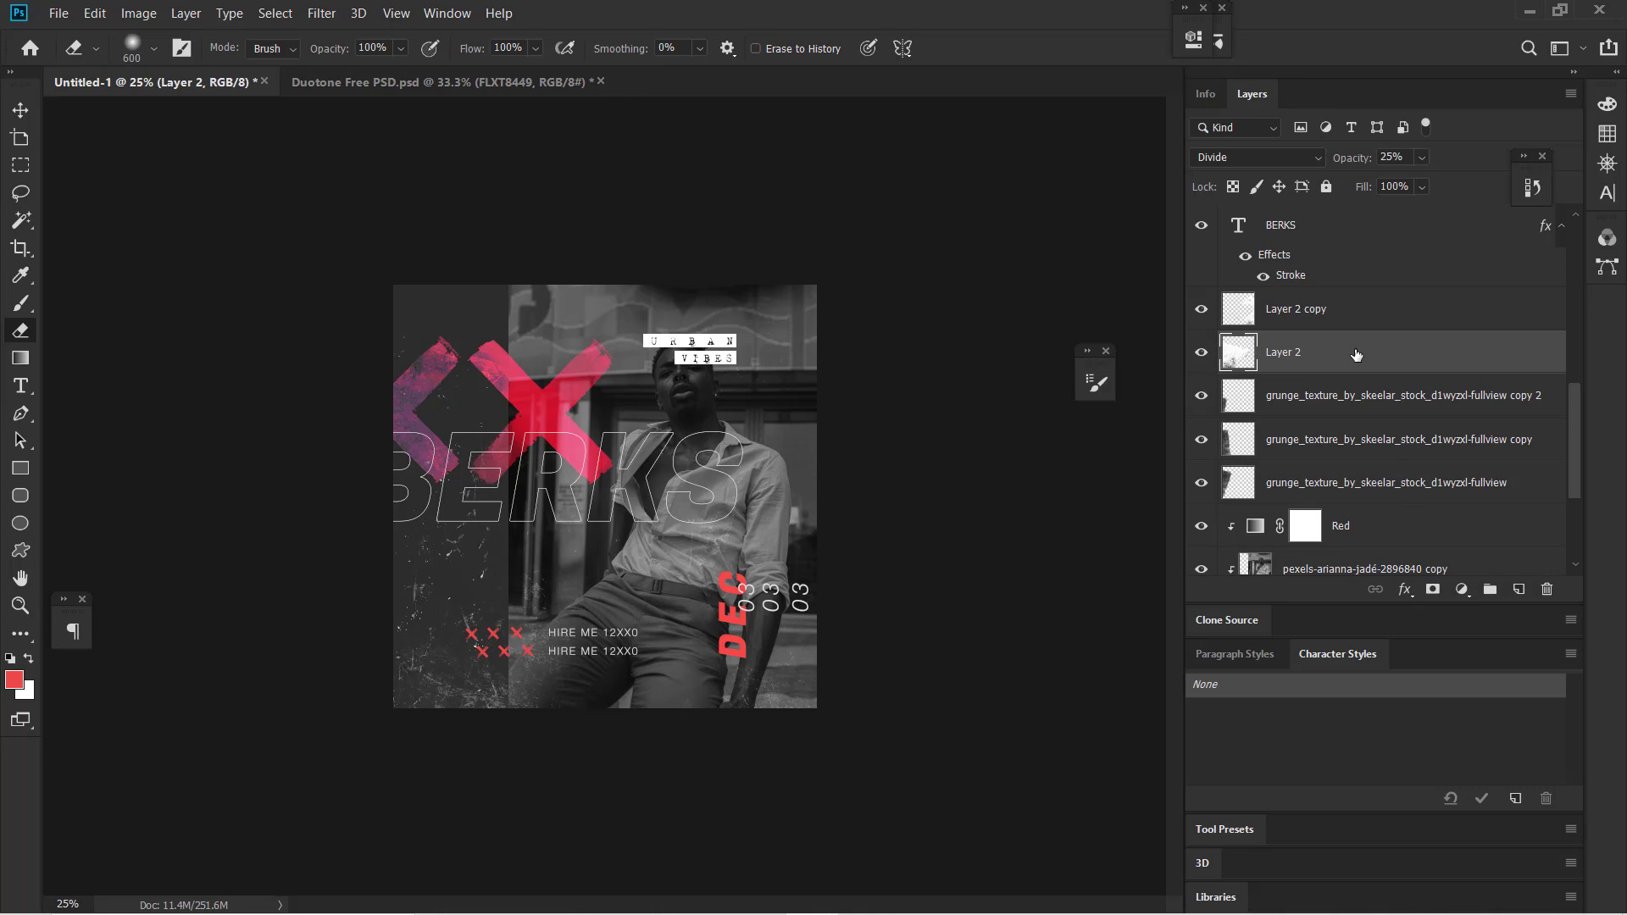
key(ctrl+j)
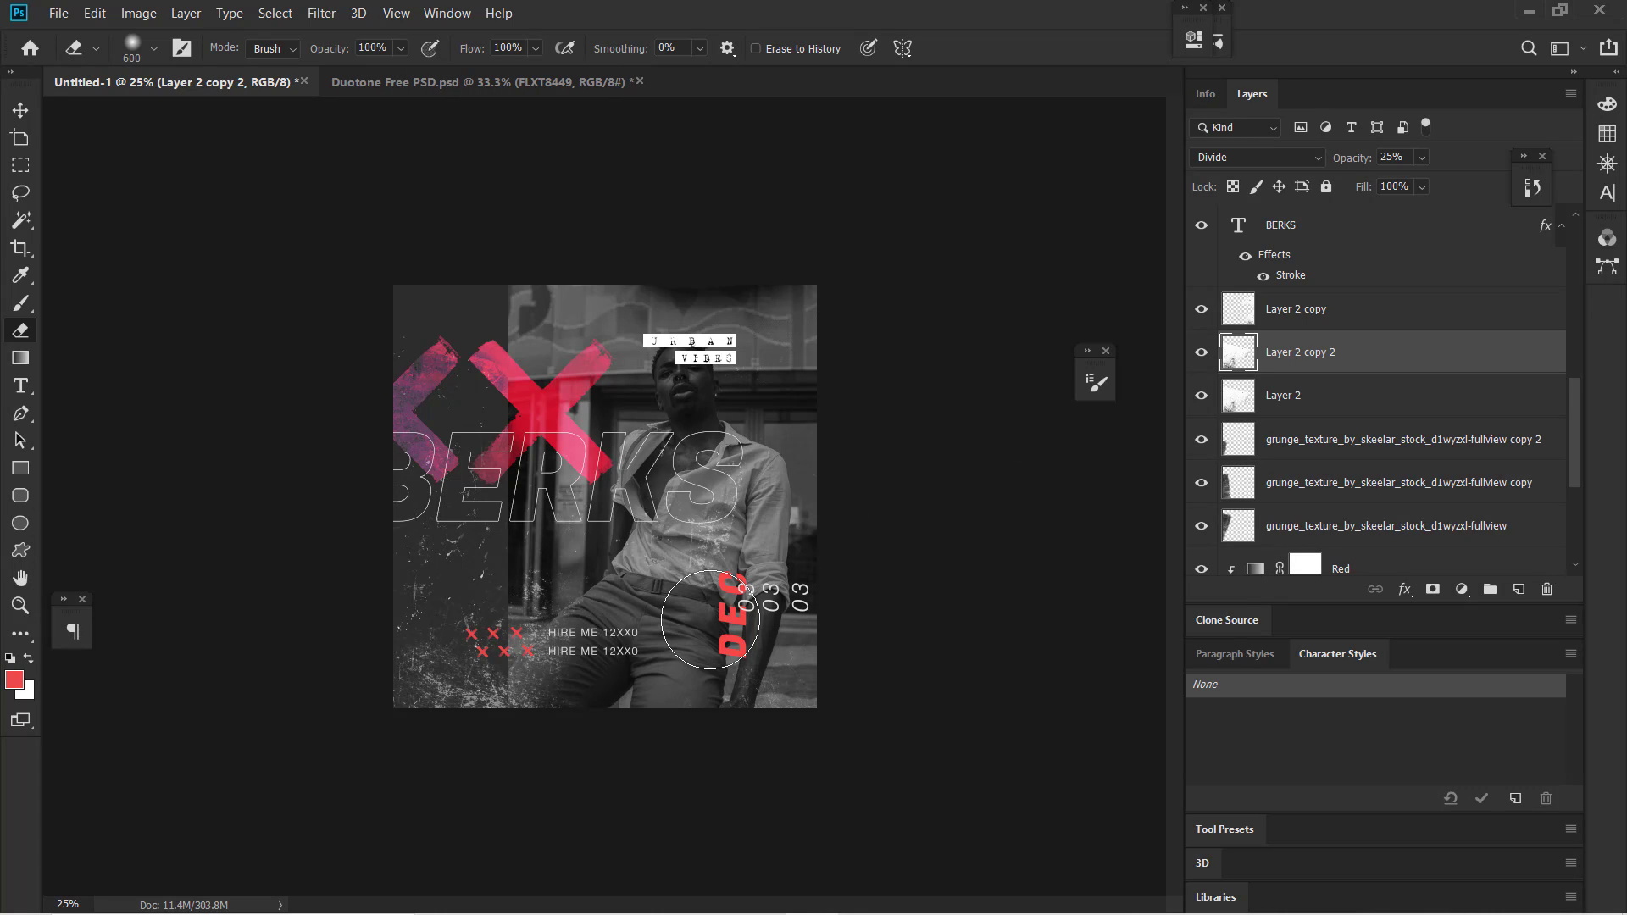
key(ctrl+t)
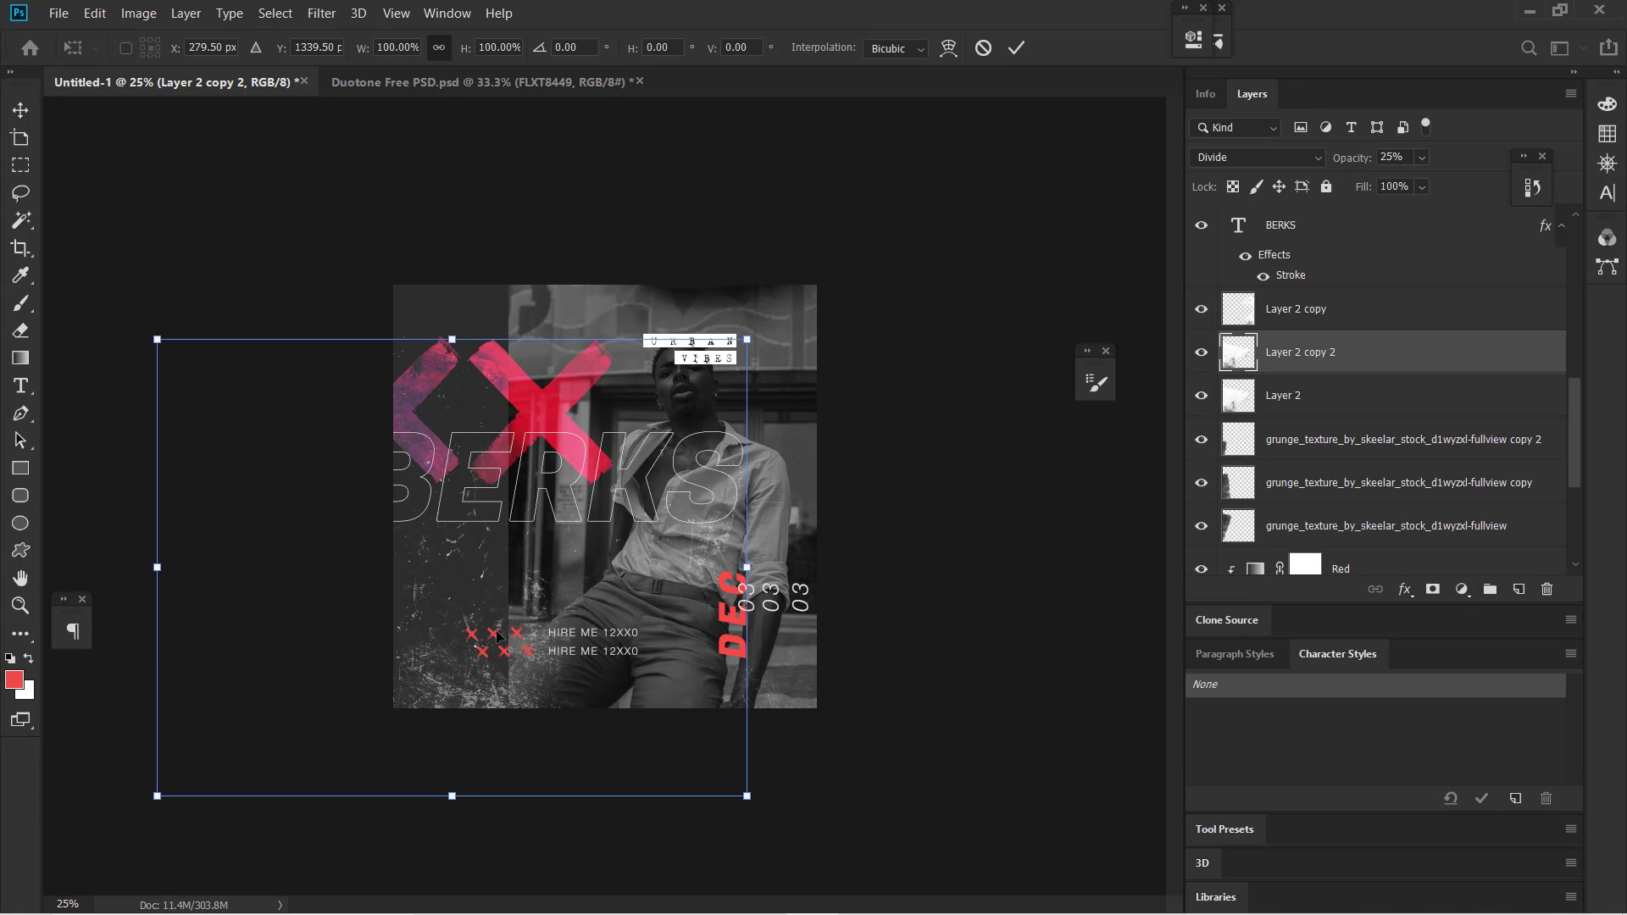
drag(553, 604, 669, 653)
key(e)
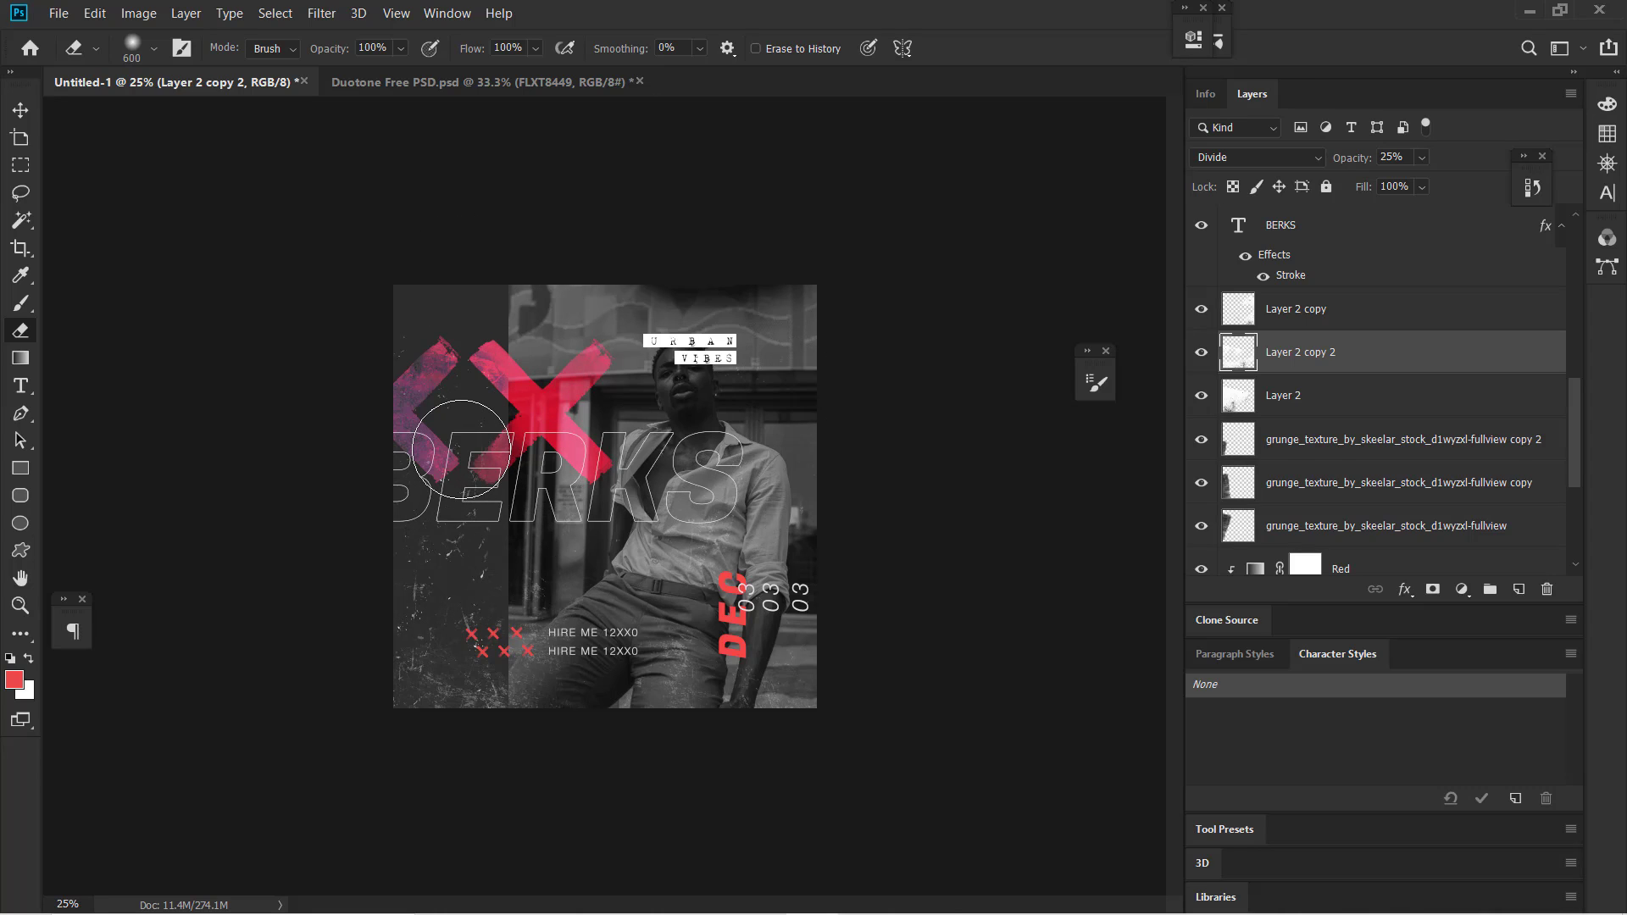
- Move the BERKS title slightly up and to the right, and fully lock the base photo layer below Curves 1
key(v)
drag(477, 484, 486, 473)
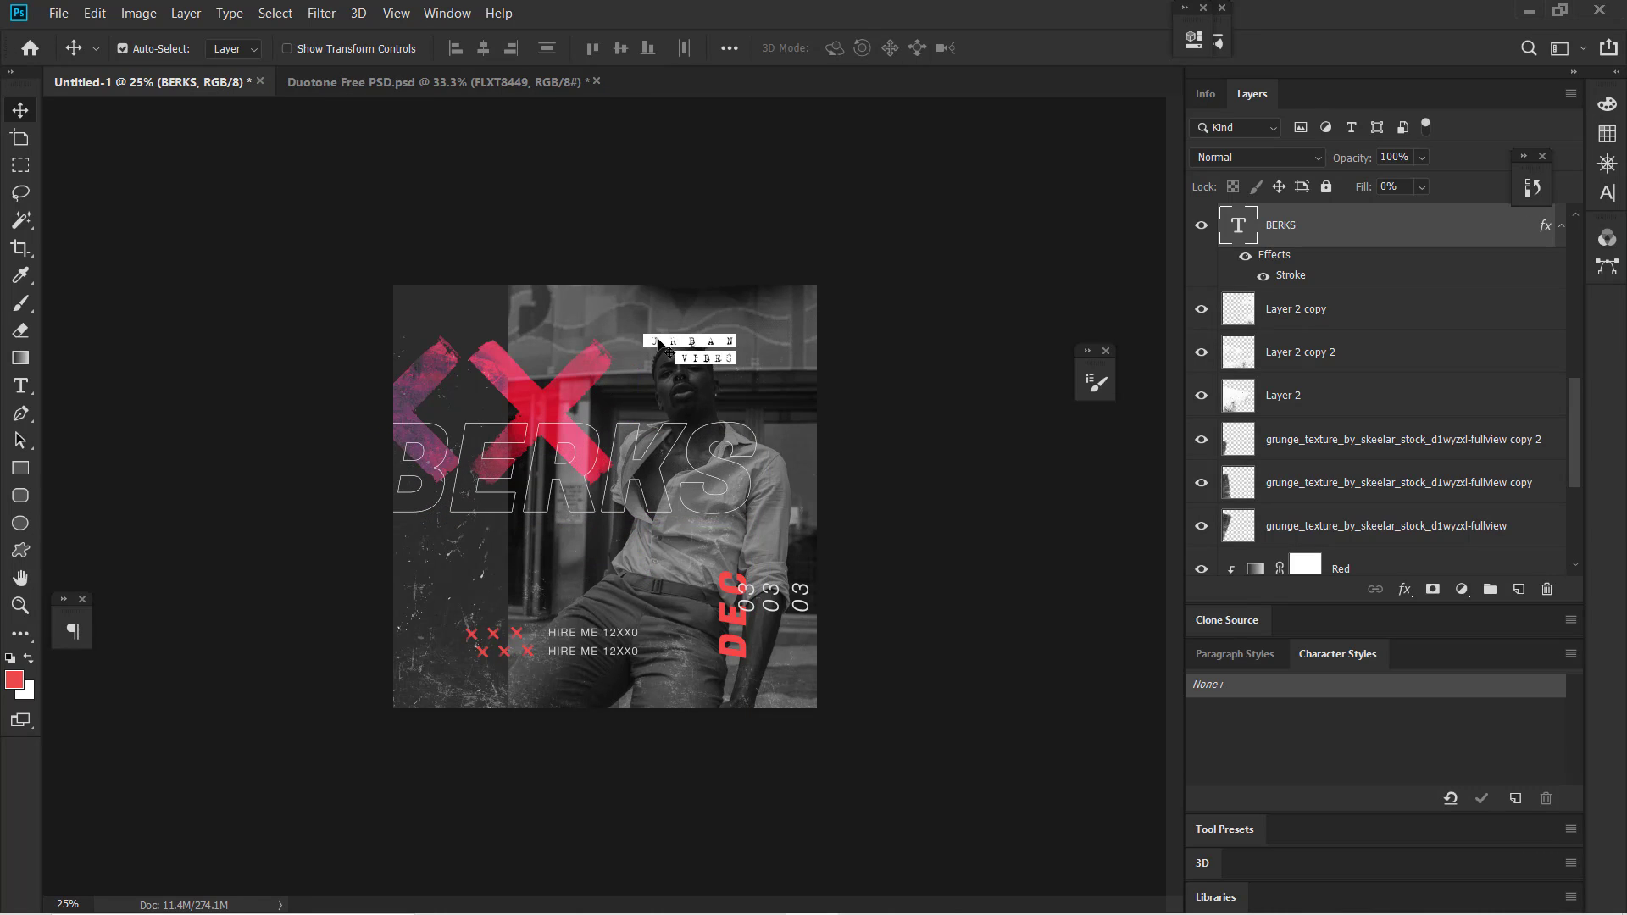
click(692, 332)
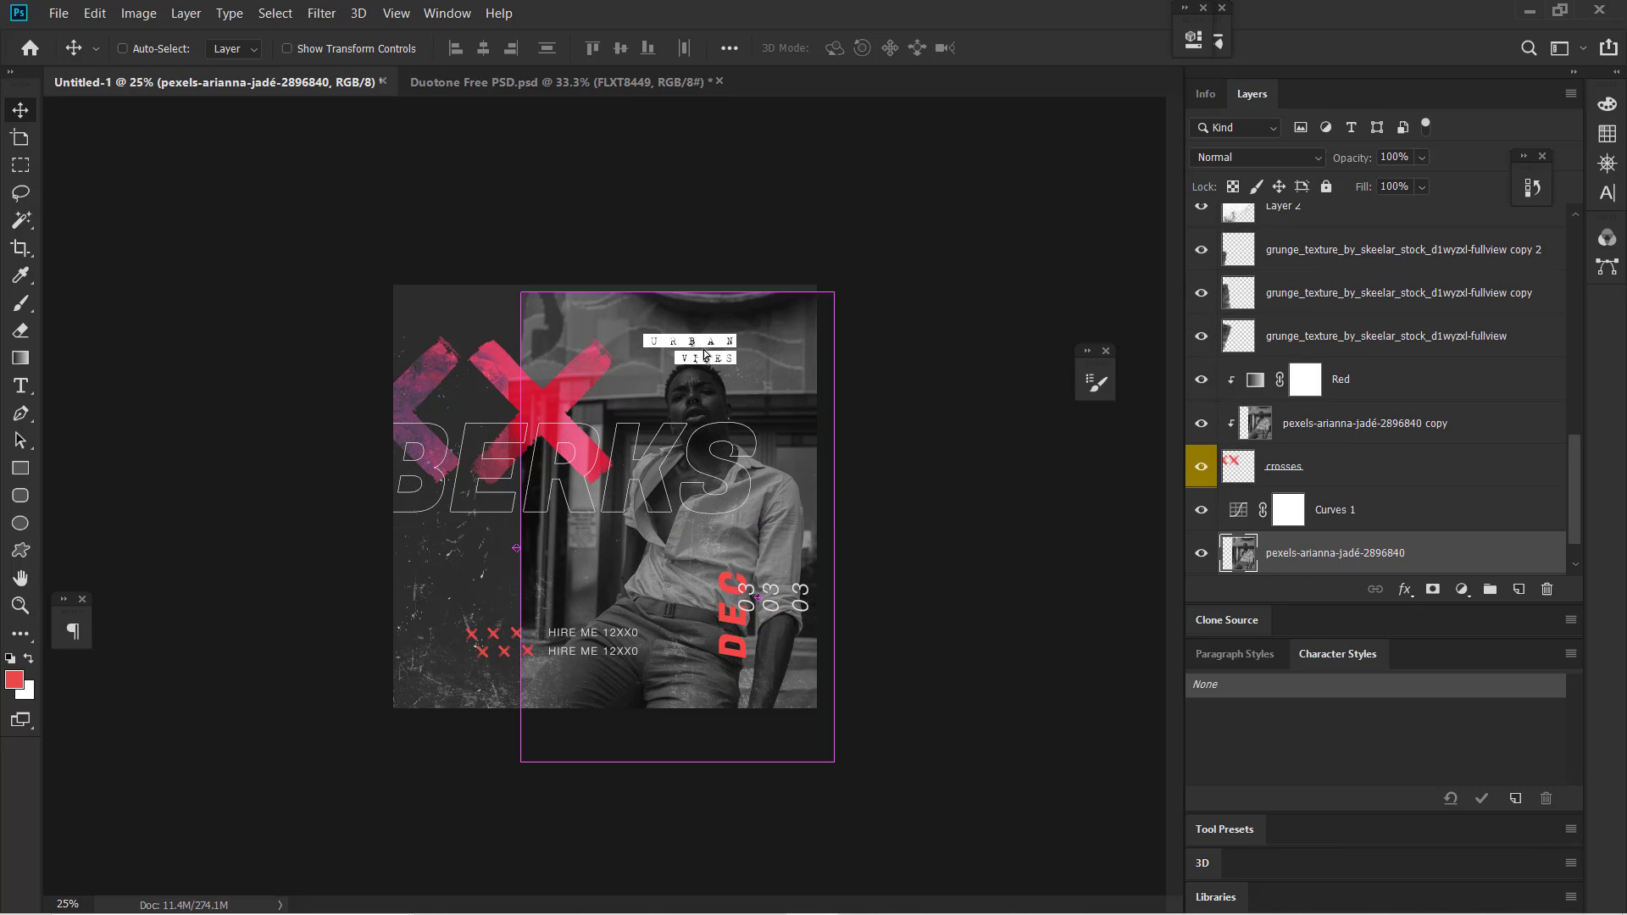
click(1327, 188)
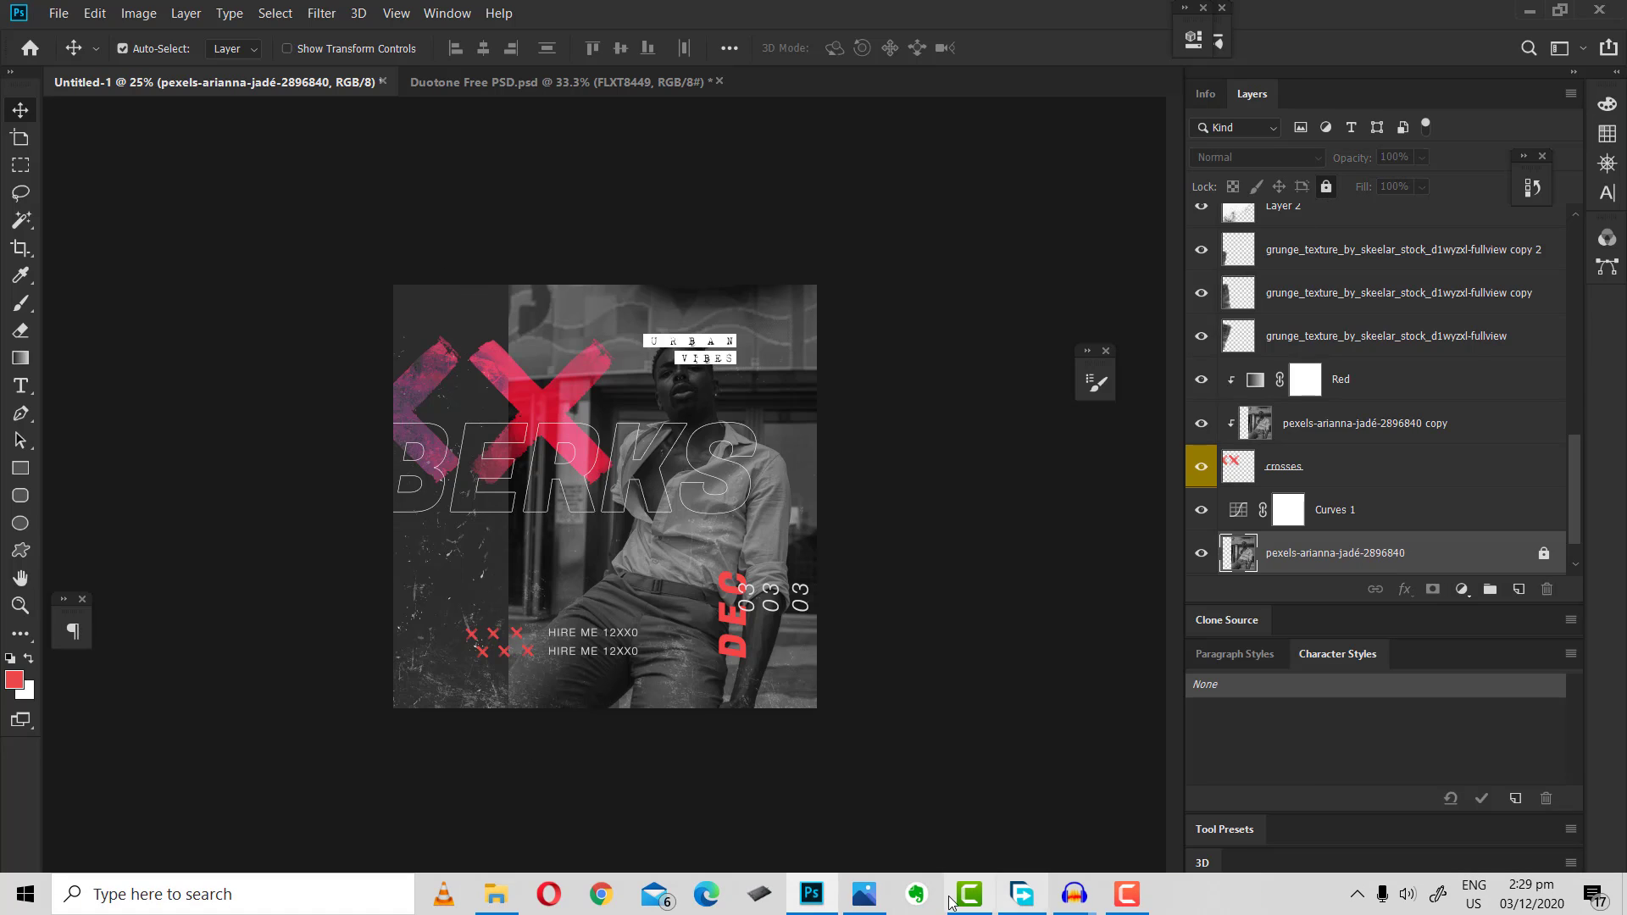
- Switch to Photos to check the reference design Urban Design 1.jpg, and return to the poster in Photoshop
click(866, 898)
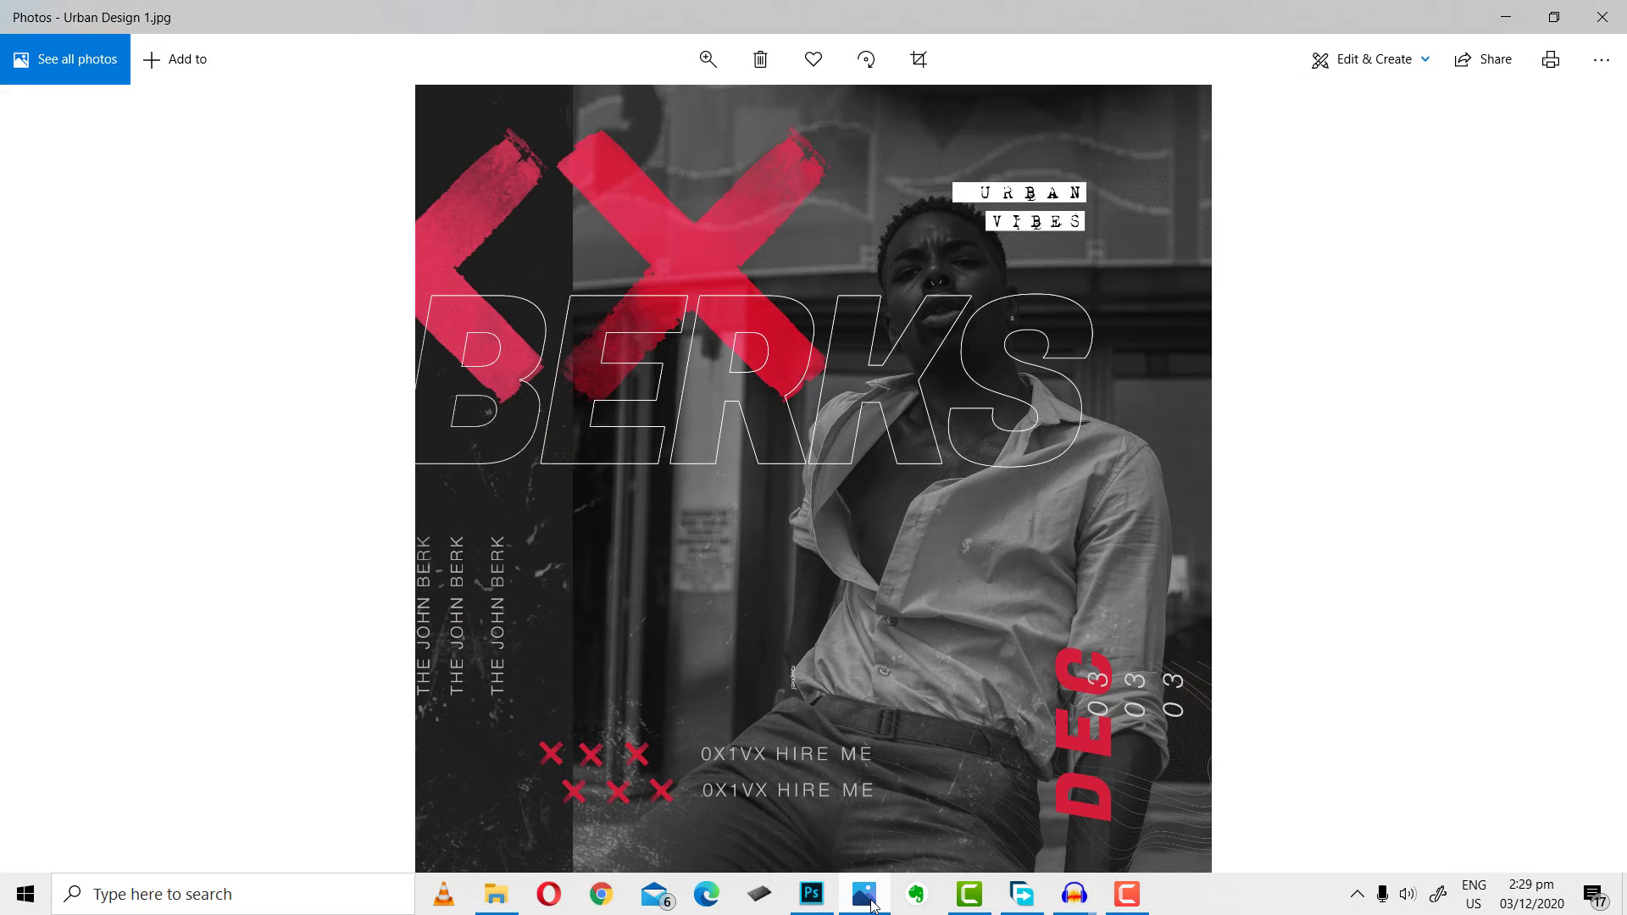
click(866, 900)
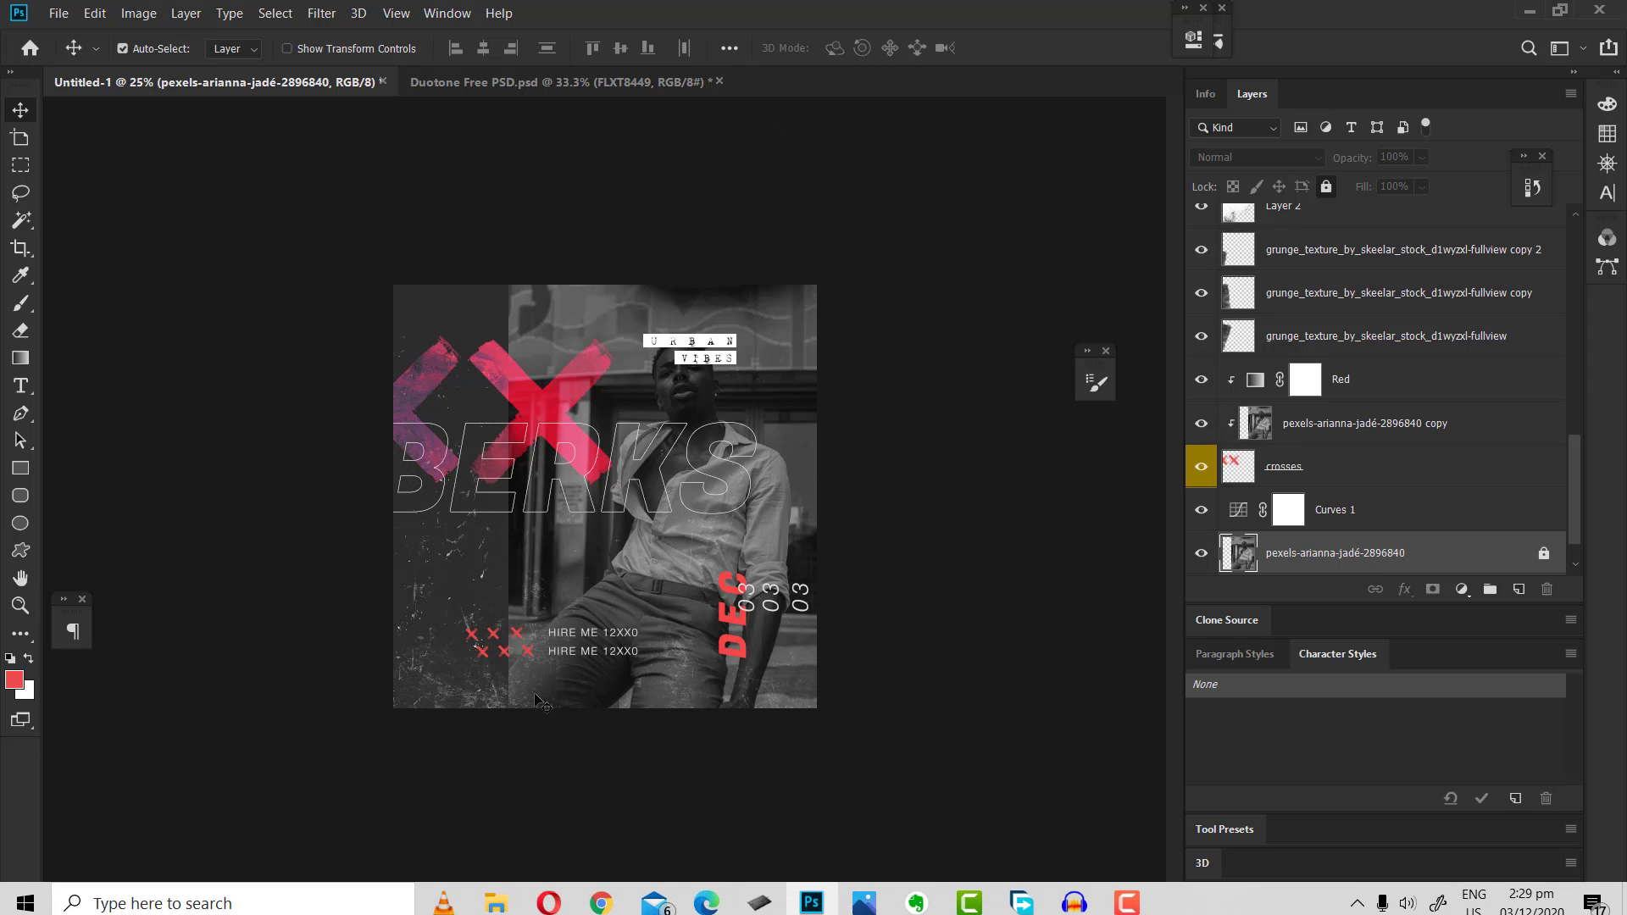
- Duplicate the upper HIRE ME 12XX0 text, rotate the copy -90 degrees, scale it to 86.63% and place it on the dark left strip
click(591, 639)
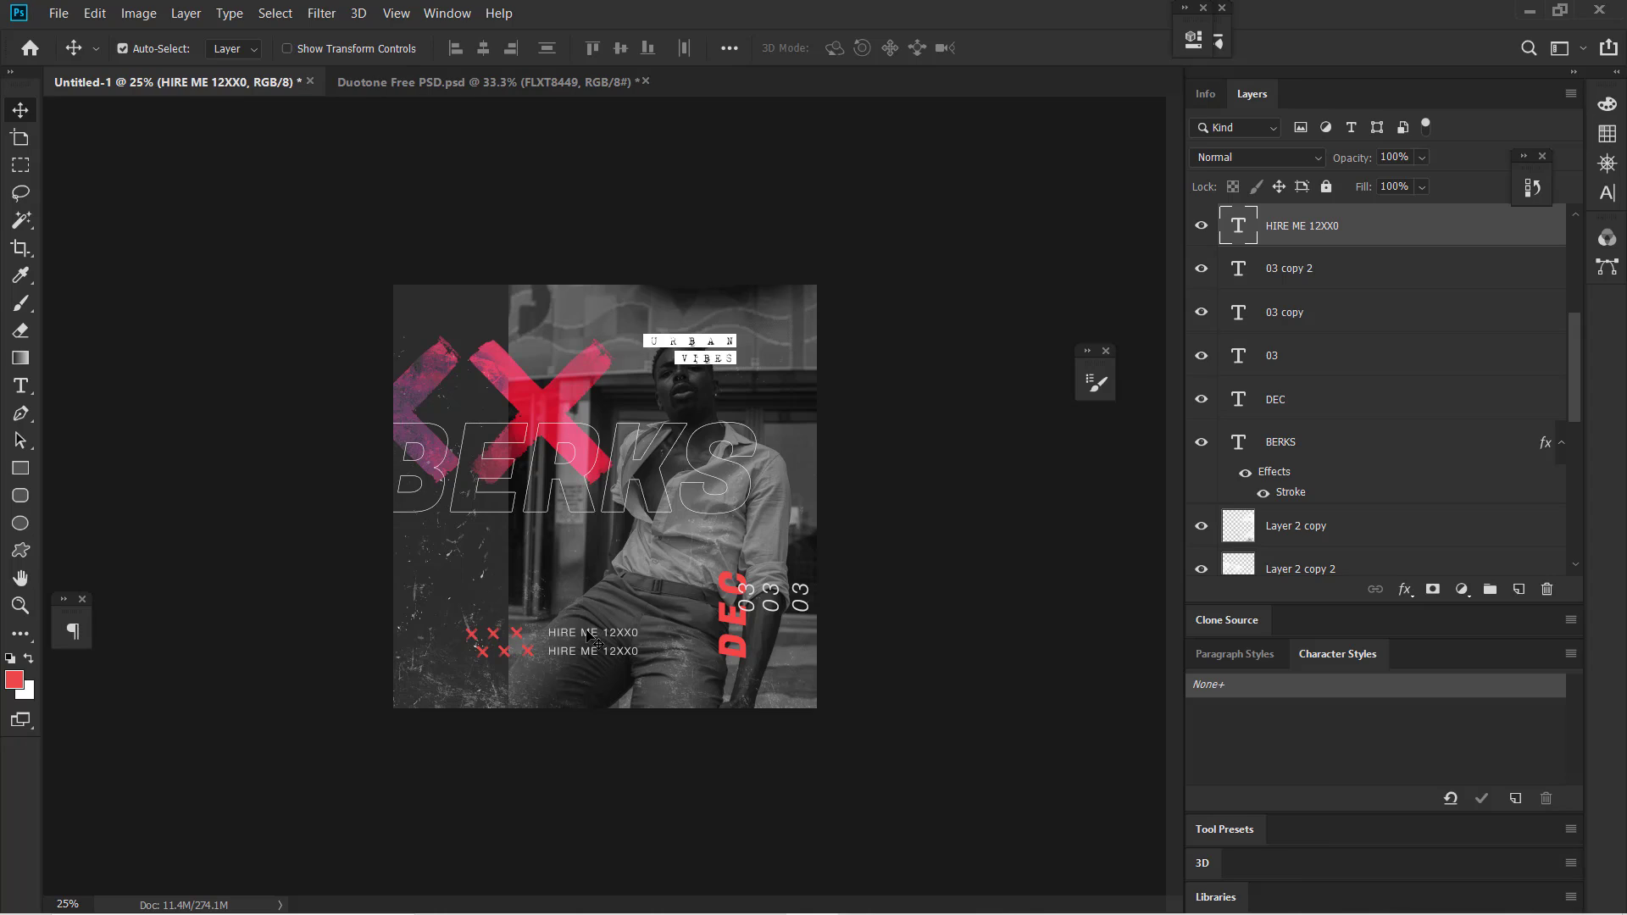
drag(588, 635, 587, 636)
key(ctrl+t)
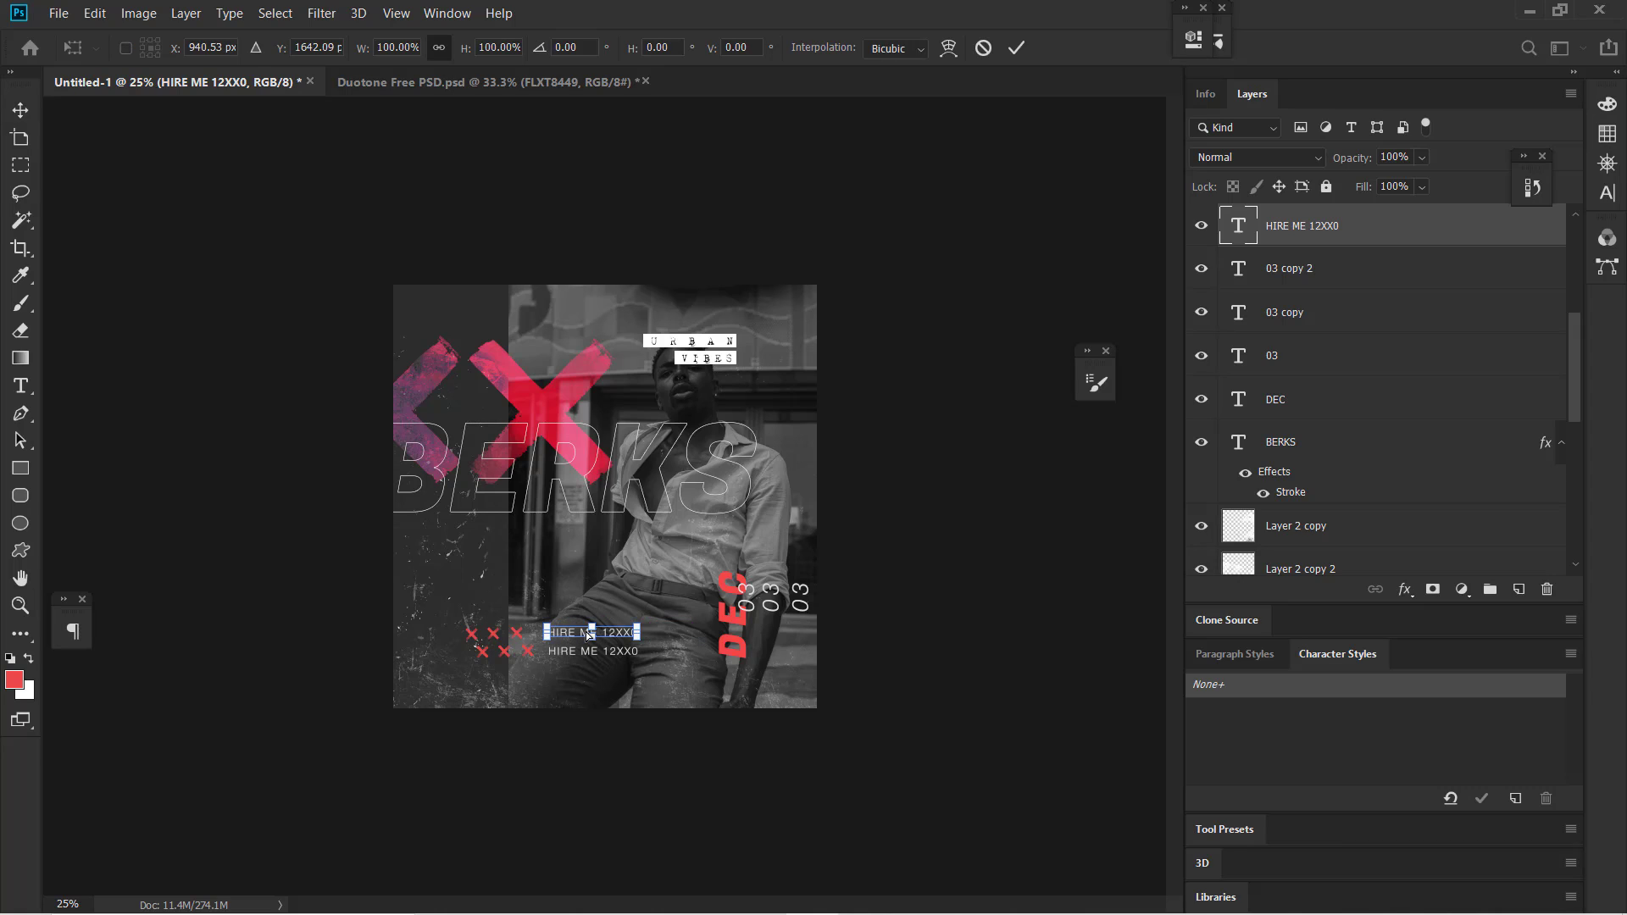
key(Return)
key(ctrl+j)
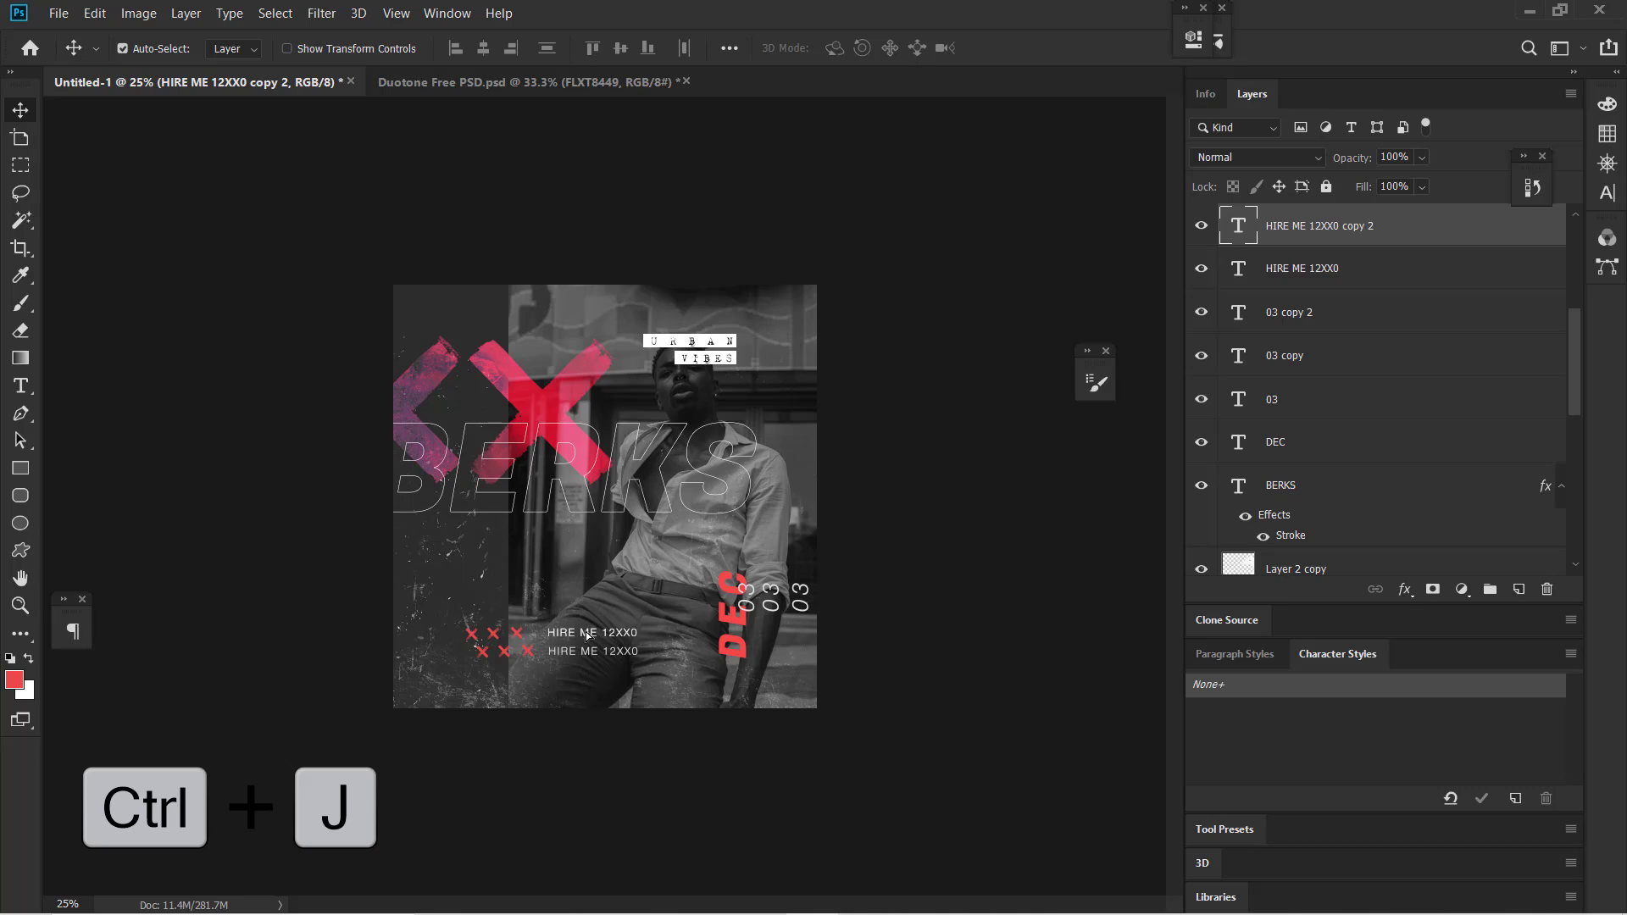
key(ctrl)
key(ctrl+t)
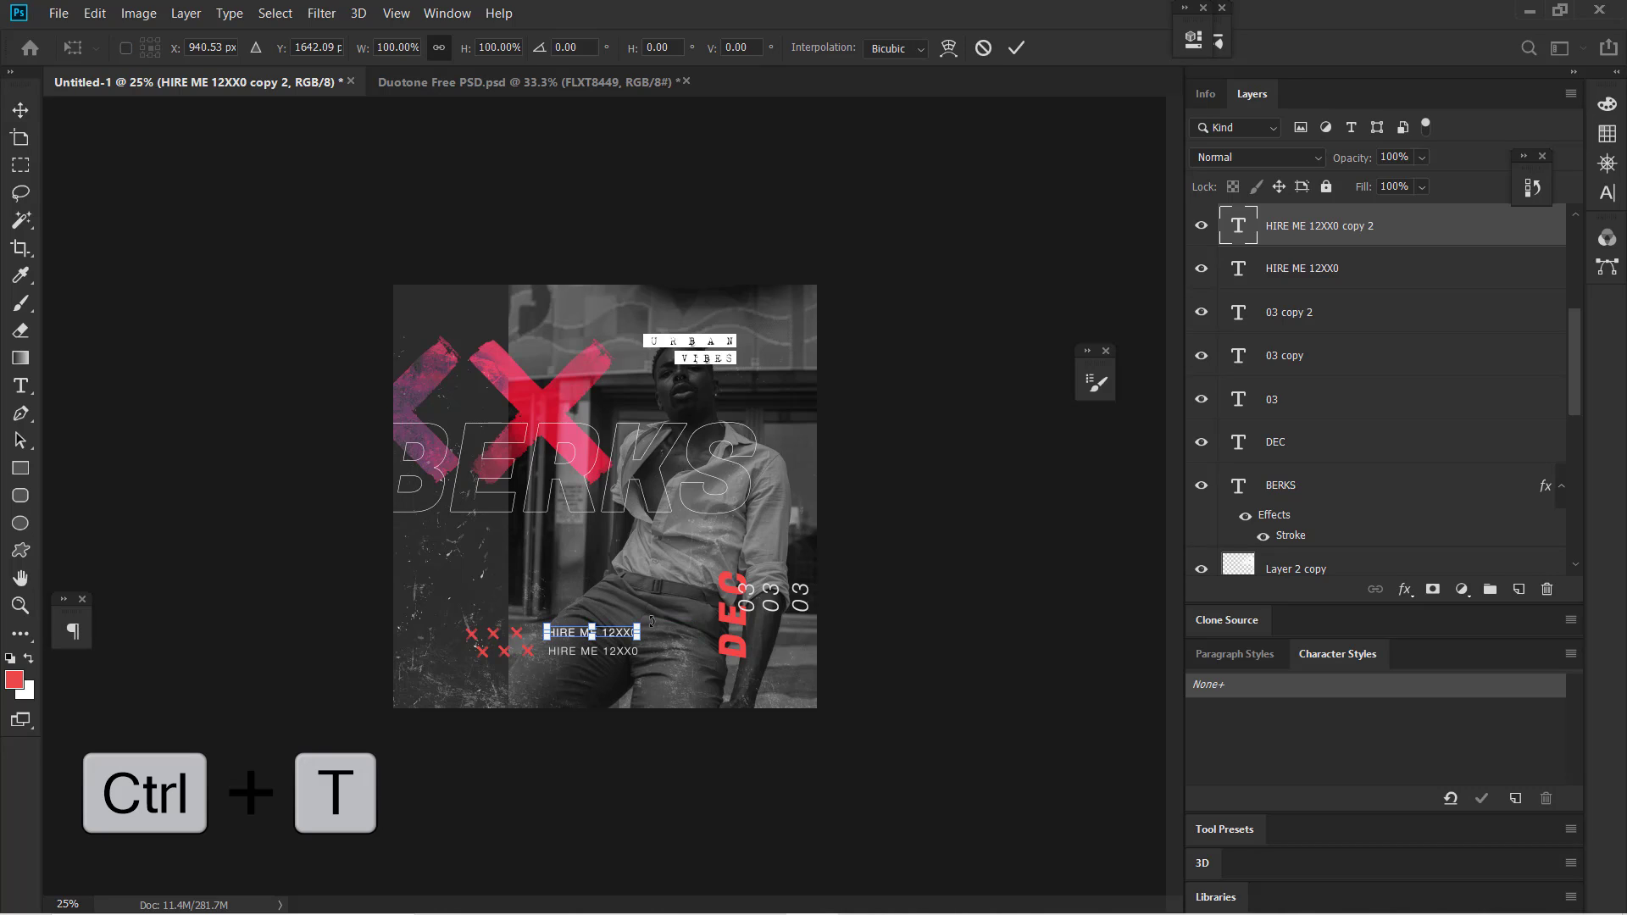
key(shift)
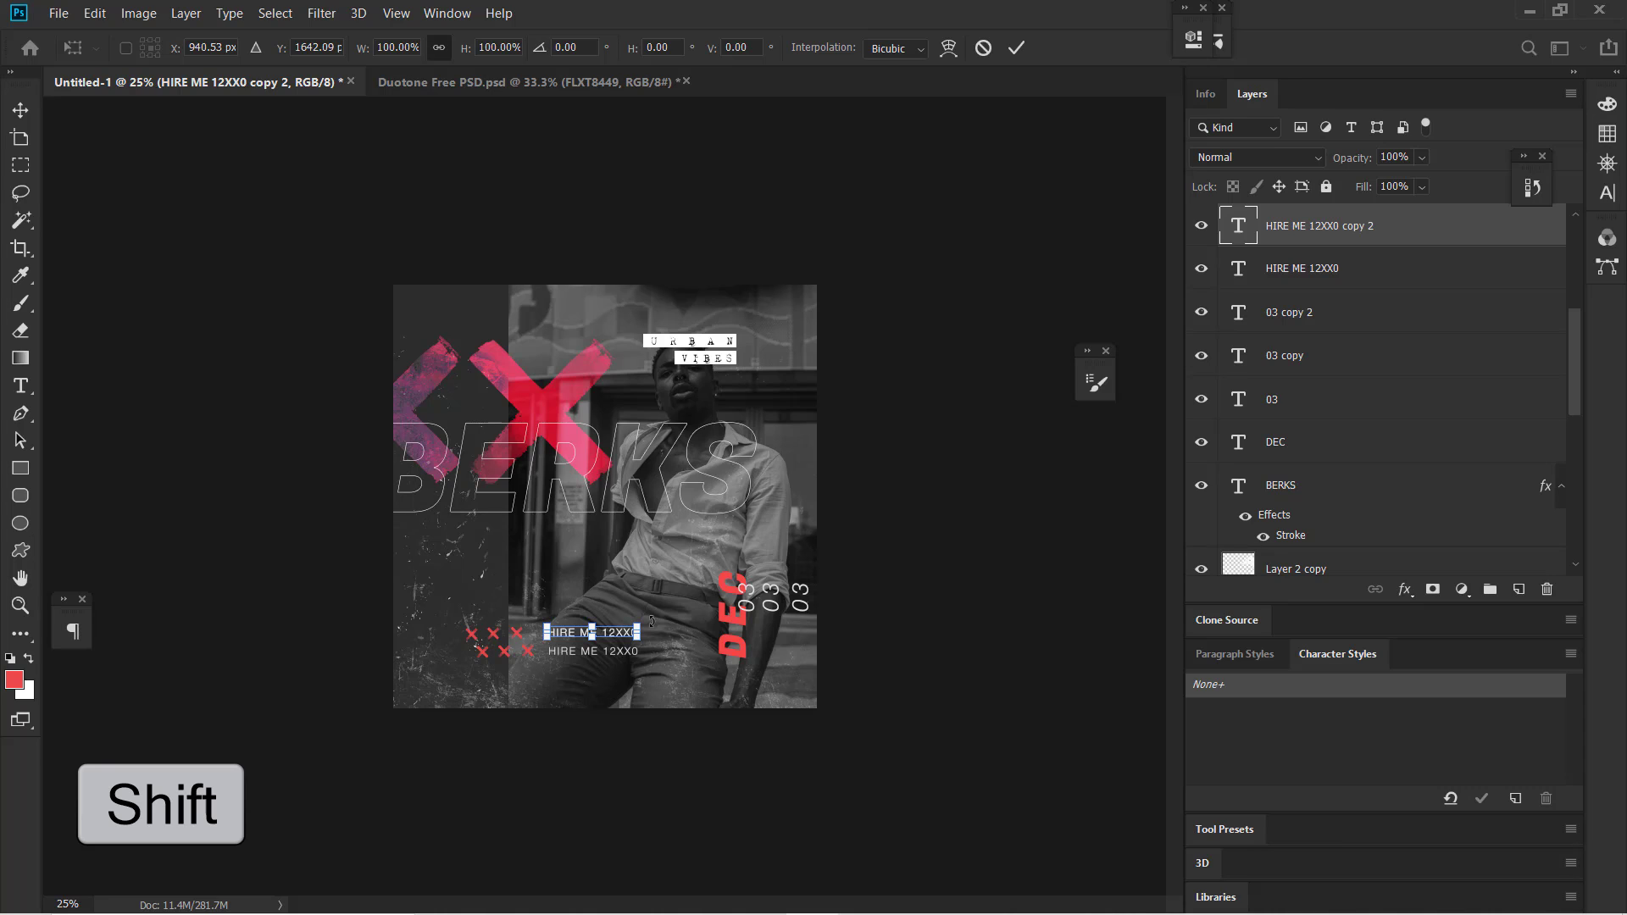
drag(651, 621, 404, 532)
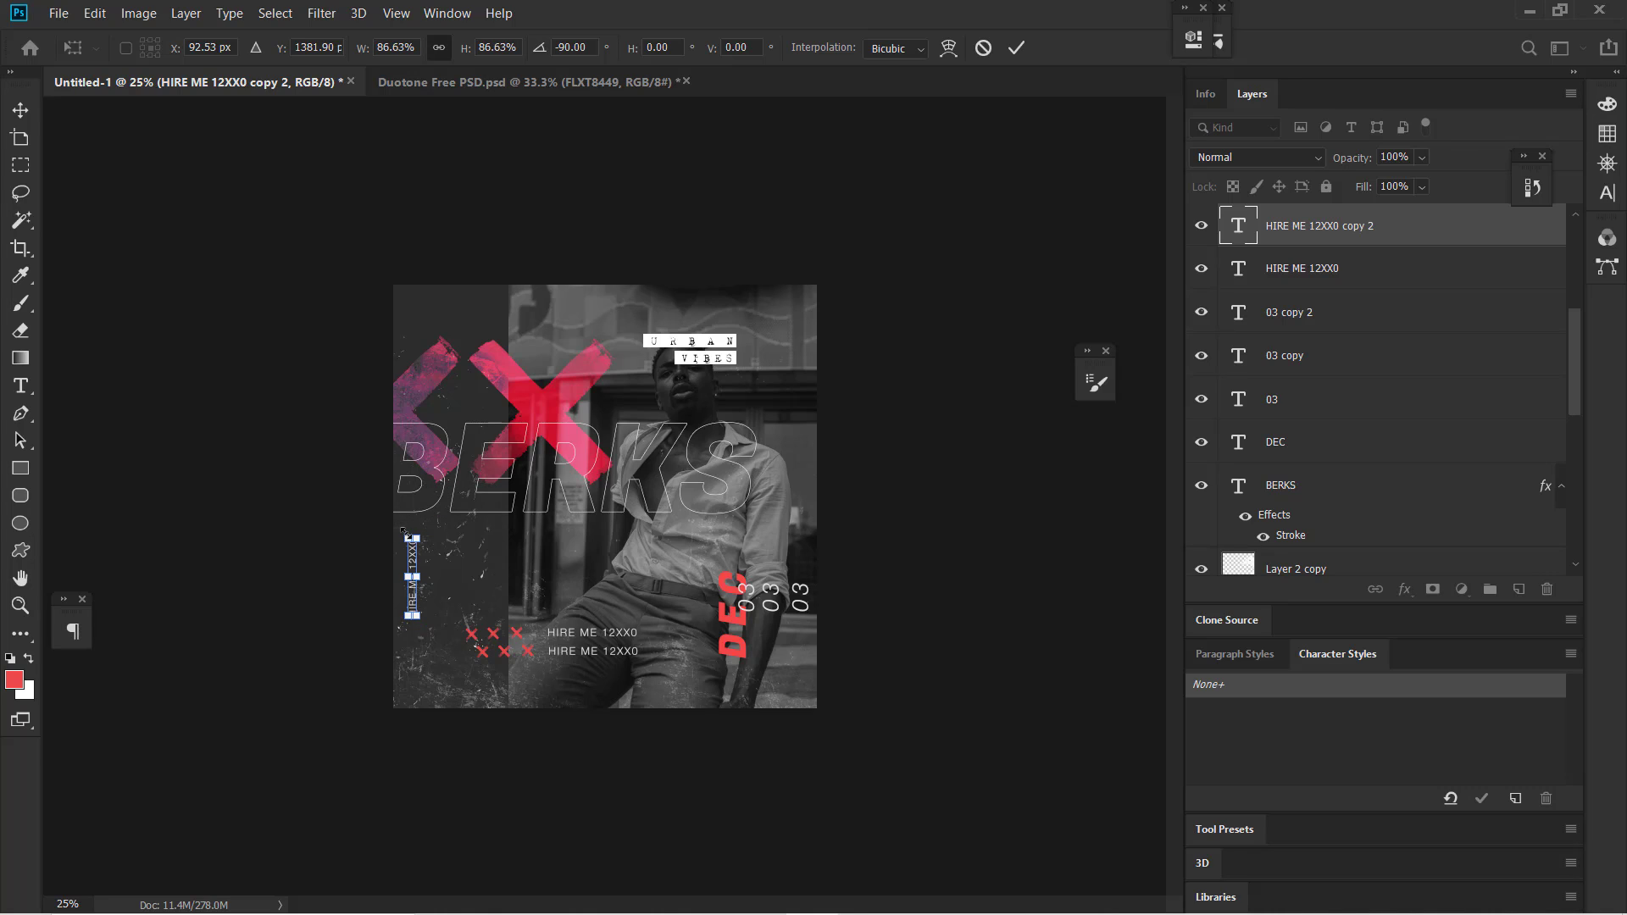
key(Return)
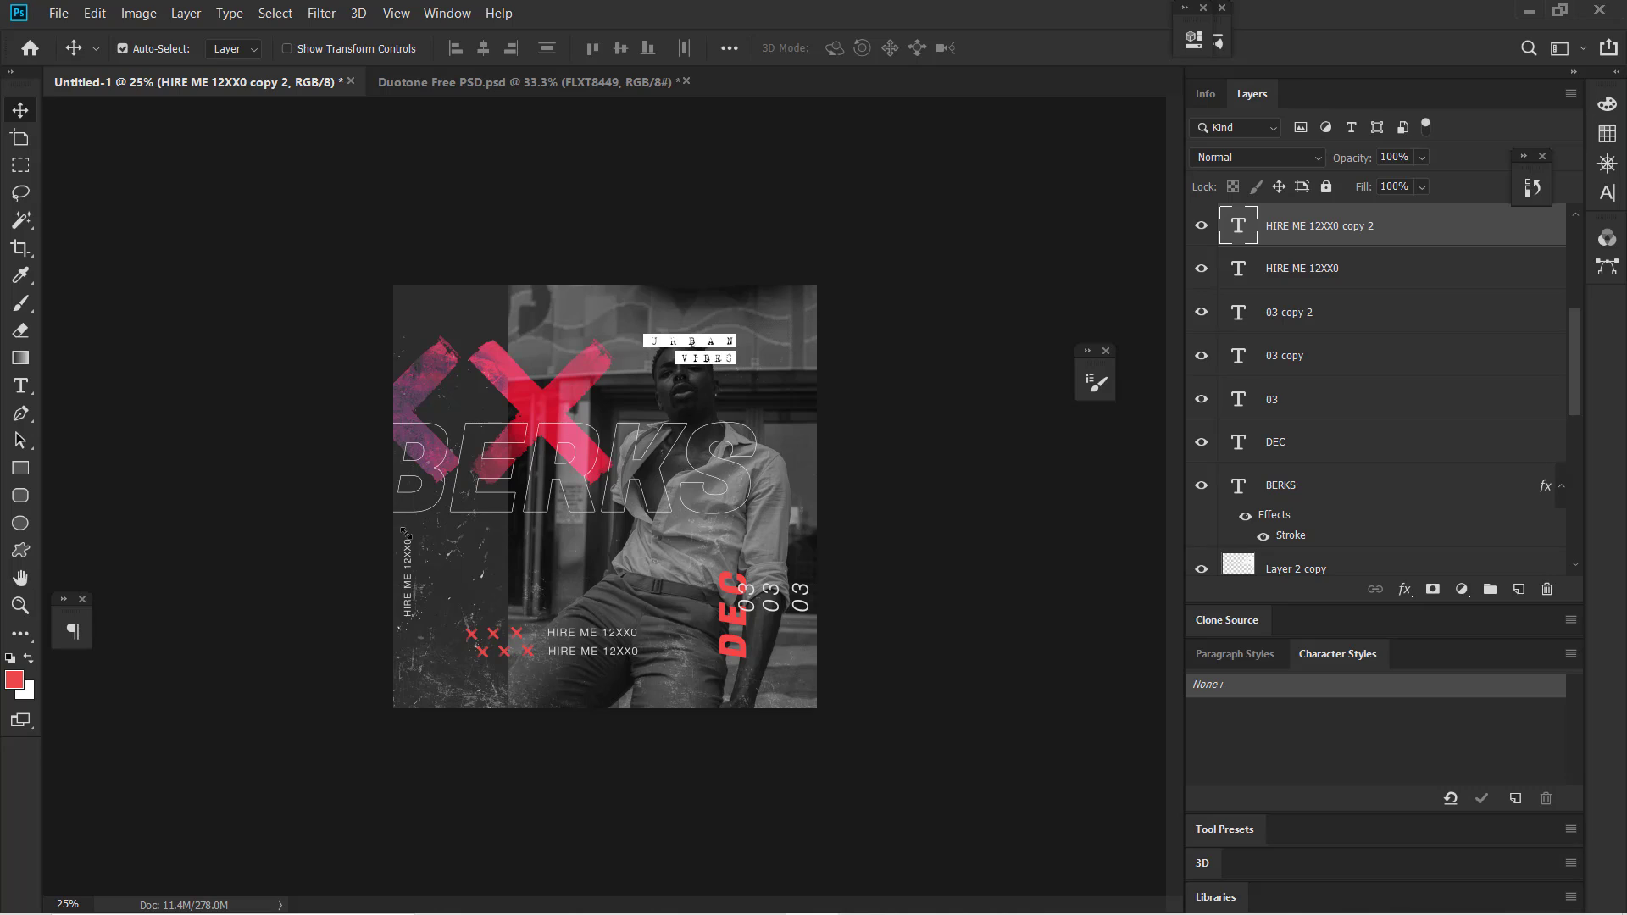
- Nudge the vertical HIRE ME 12XX0 text closer to the poster's left edge
key(Left)
key(Left)
key(Left)
key(Left)
key(Left)
key(Left)
- Duplicate the vertical HIRE ME 12XX0 text and shift the copy right as a second column on the dark strip
key(ctrl+j)
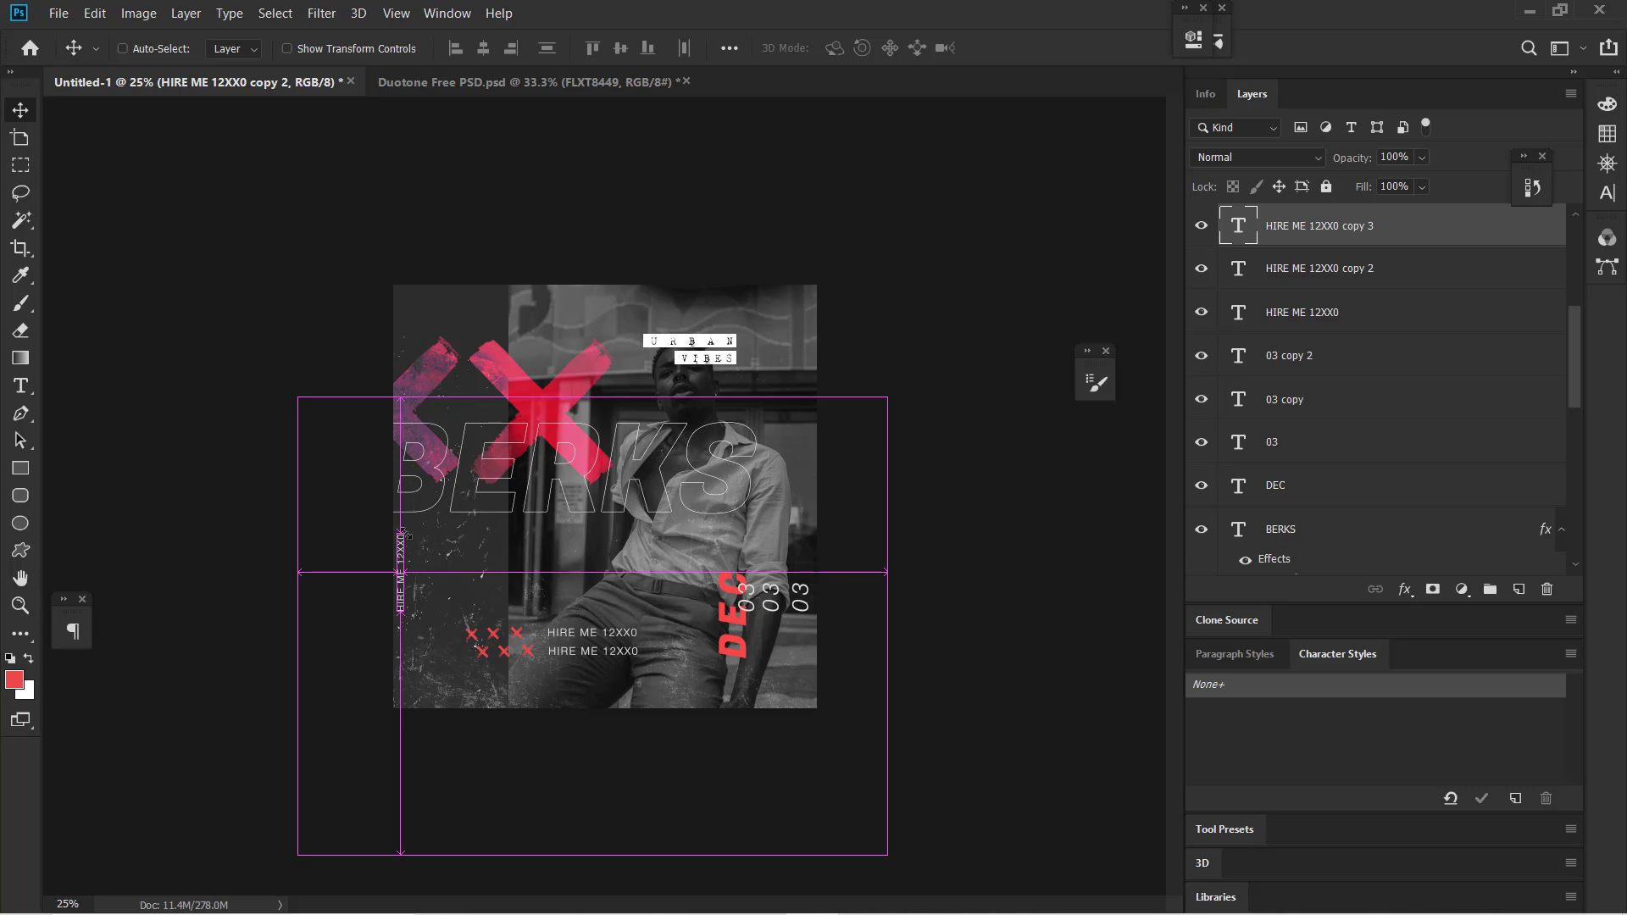
key(Right)
key(Right)
key(Right)
key(Right)
key(shift+Right)
key(shift+Right)
key(shift+Right)
key(shift+Right)
key(shift+Right)
key(shift+Right)
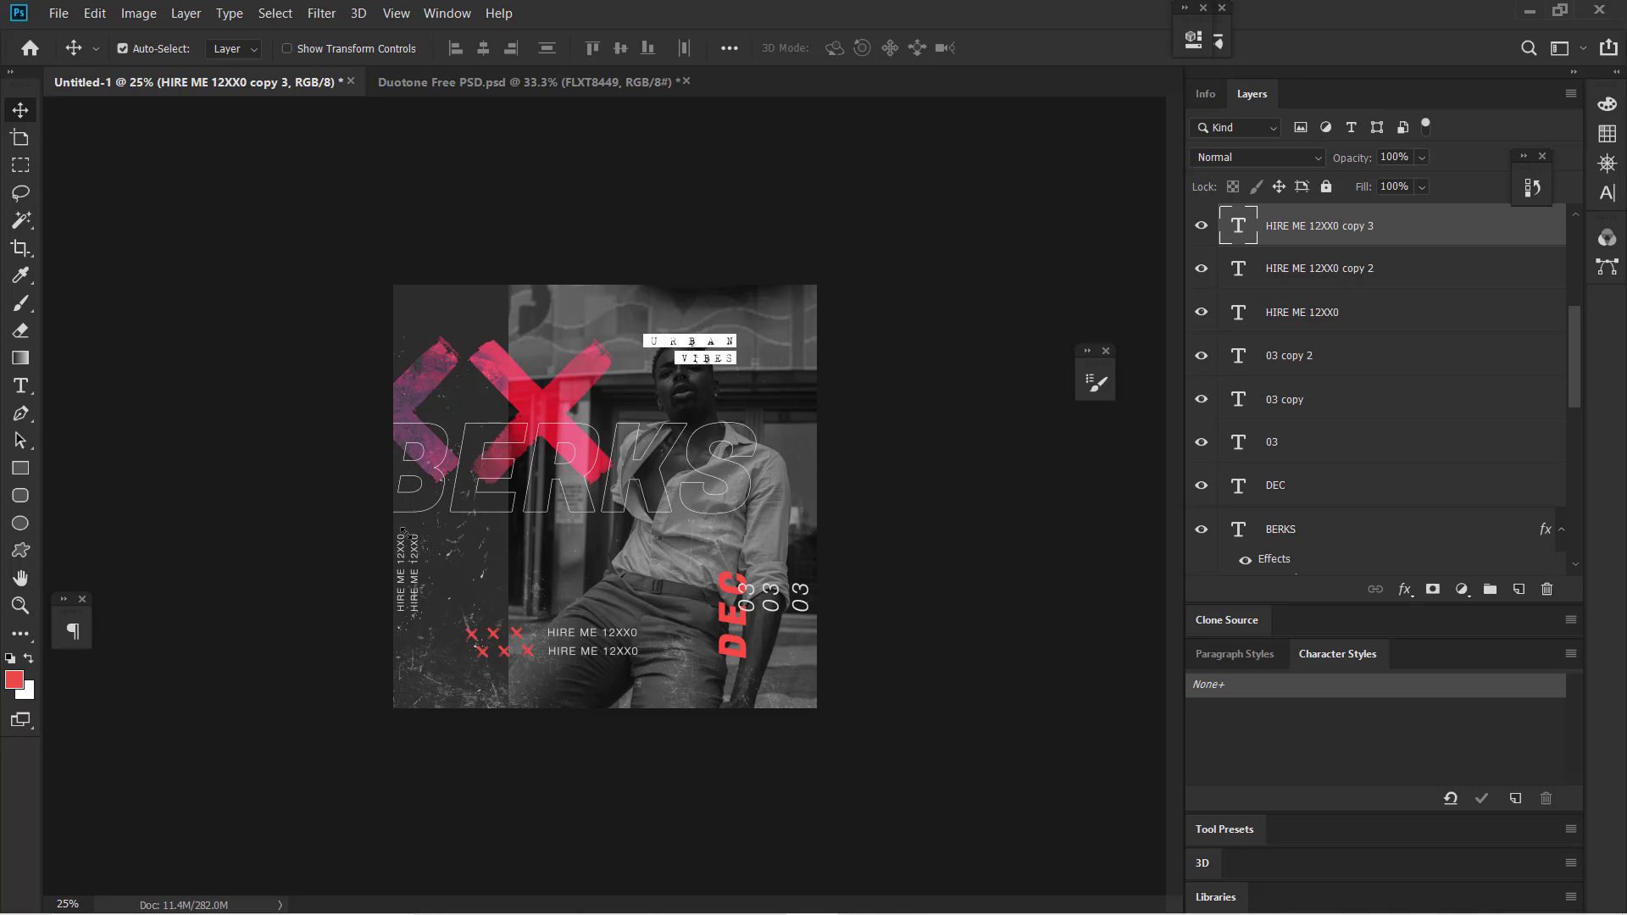
- Duplicate the second vertical HIRE ME 12XX0 text and shift the copy right as a third column
key(ctrl+j)
key(shift+Right)
key(shift+Right)
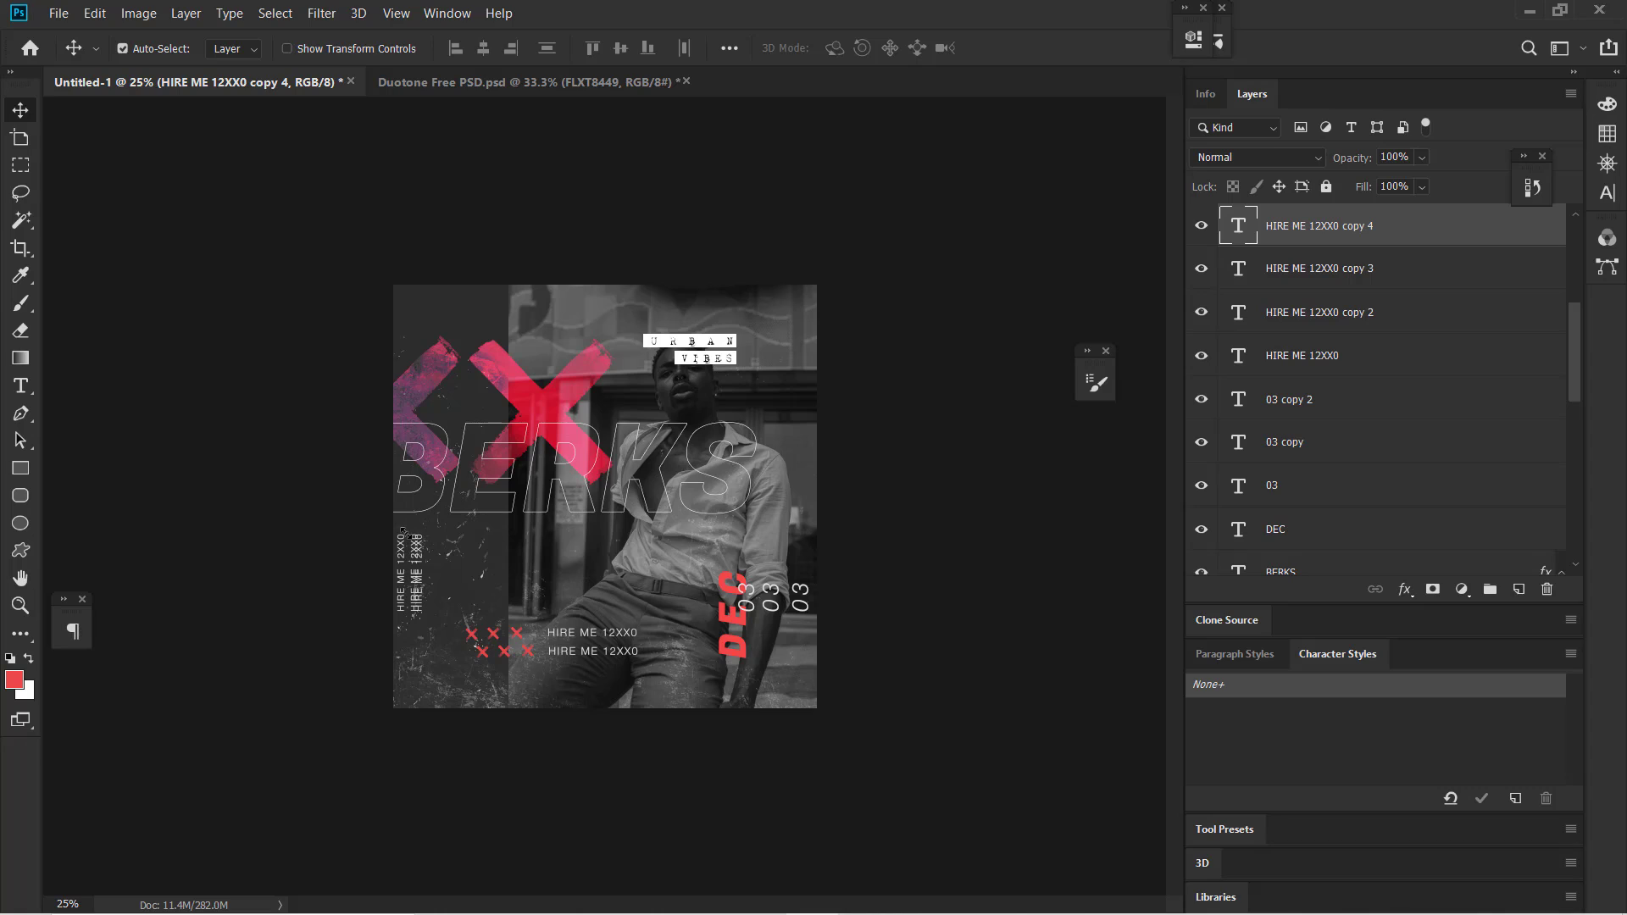
key(shift+Right)
key(shift+Right)
key(shift+Right)
key(shift+Right)
key(shift+Right)
key(shift+Right)
key(shift+Right)
- Shift the leftmost vertical HIRE ME 12XX0 text further left against the poster's edge to even out the column spacing
click(409, 576)
key(shift+Left)
key(shift+Left)
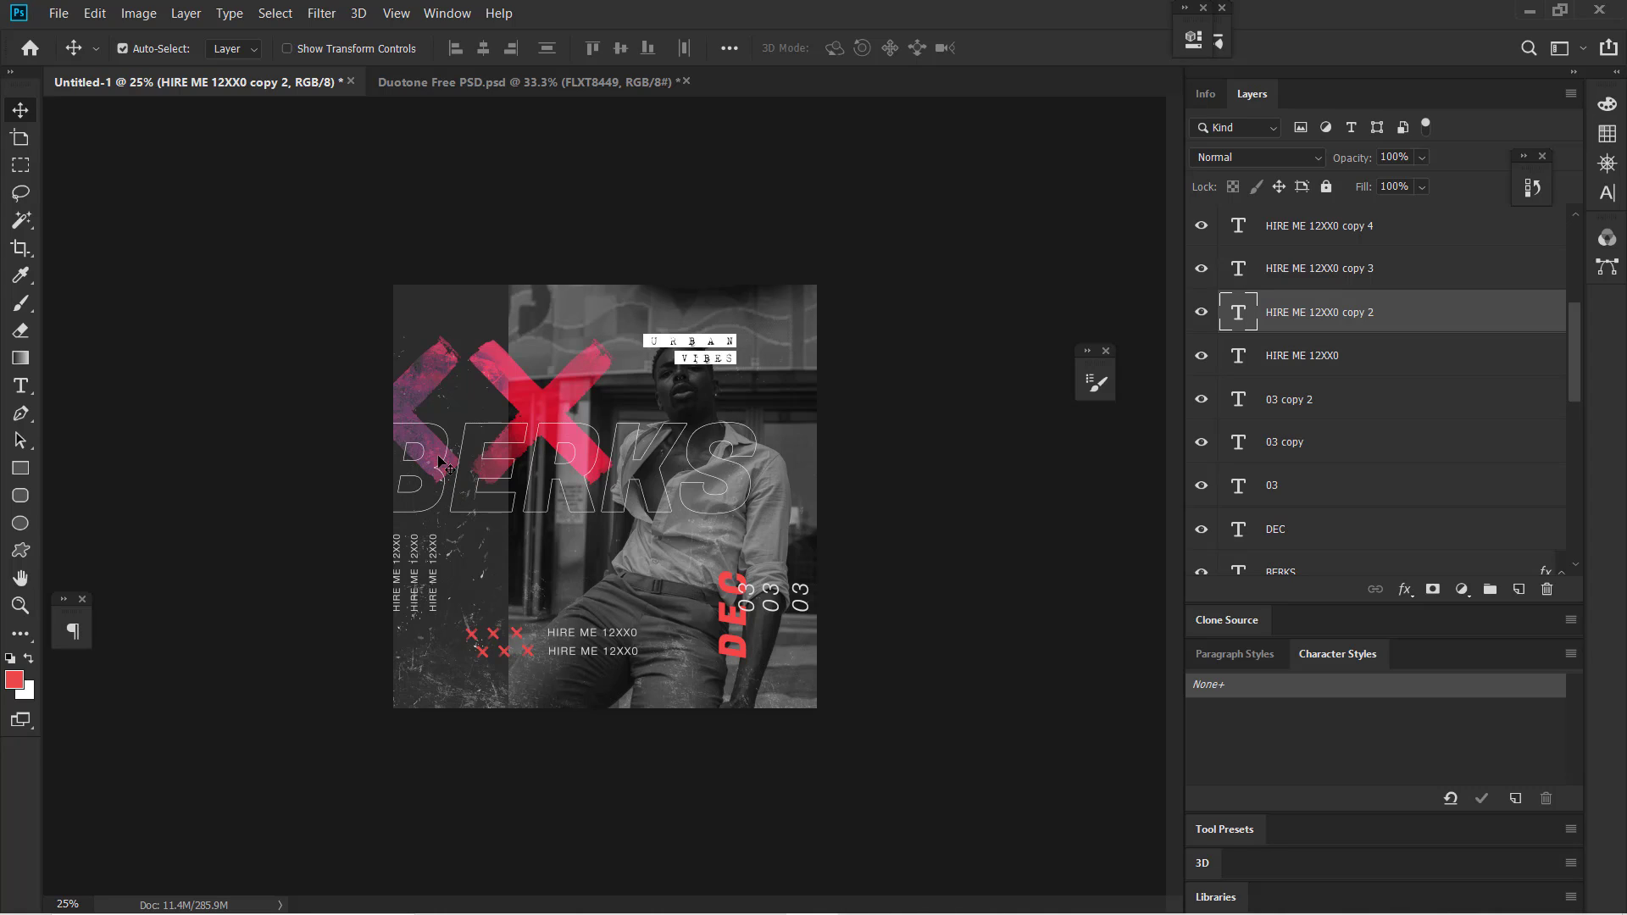
- Switch to Photos to compare the poster with the reference Urban Design 1.jpg, and minimize the reference again
mouse_move(1023, 912)
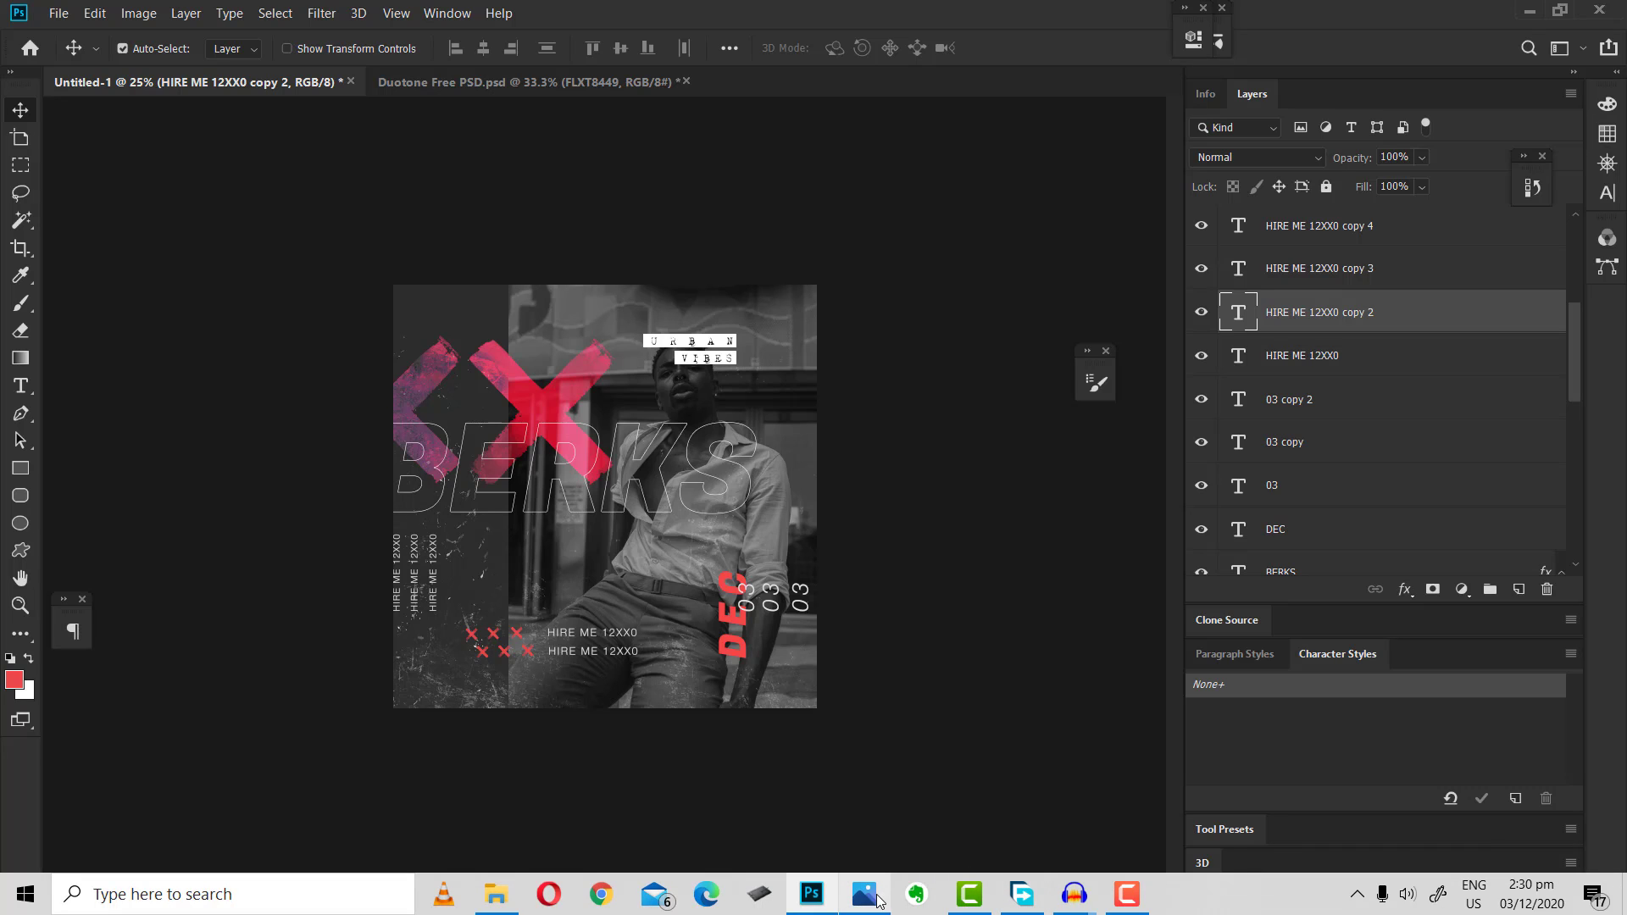
click(864, 900)
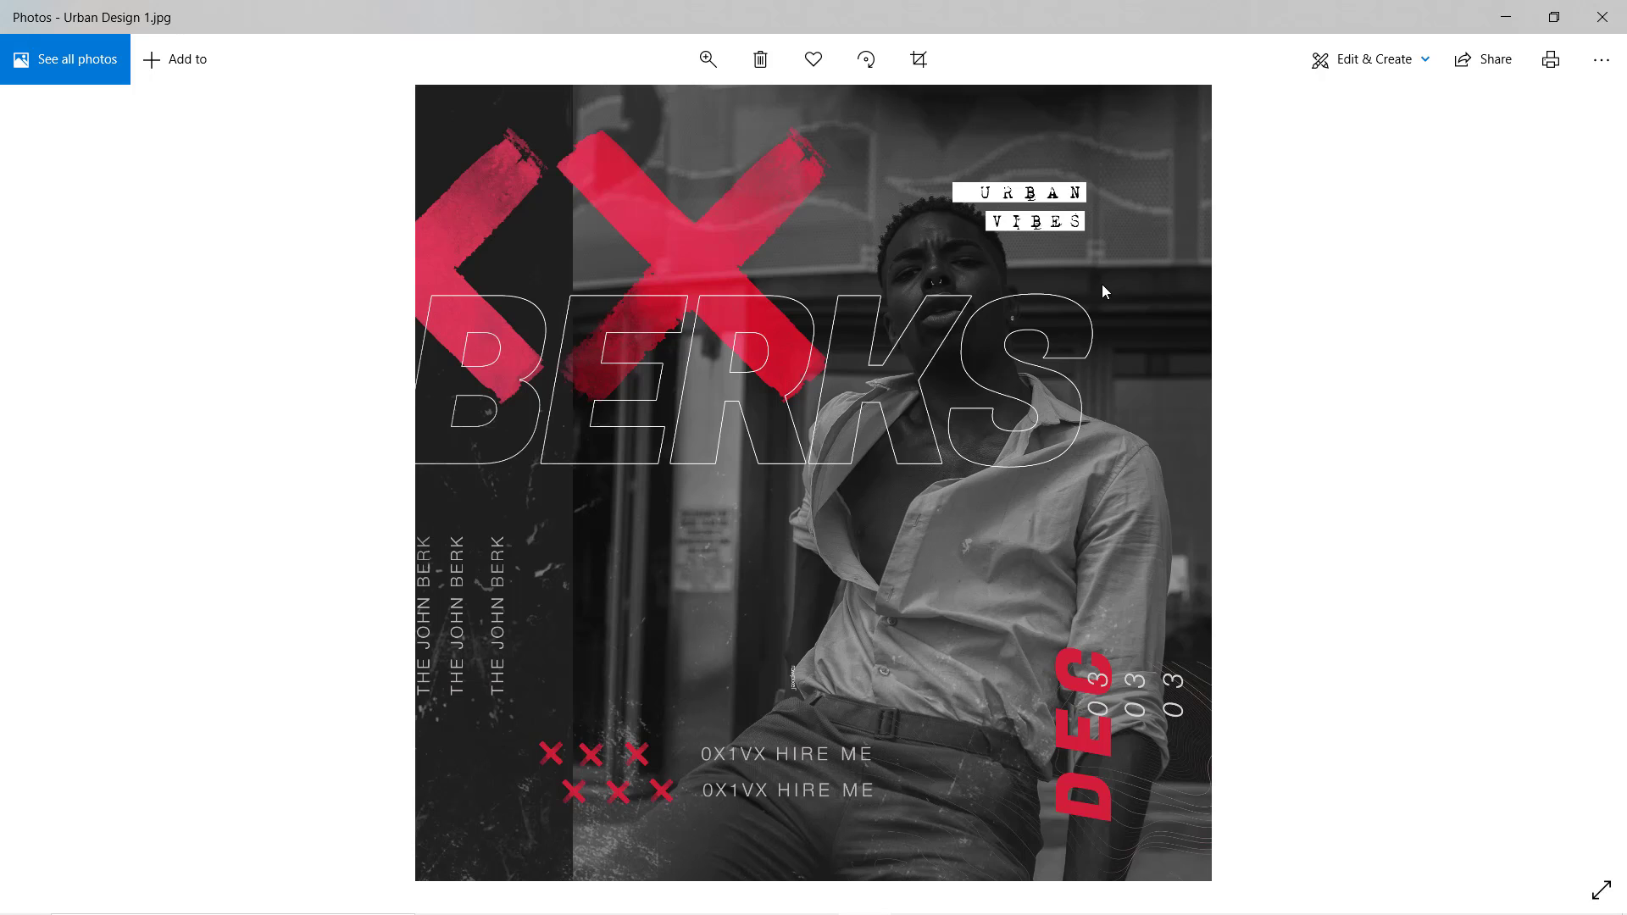
click(1506, 17)
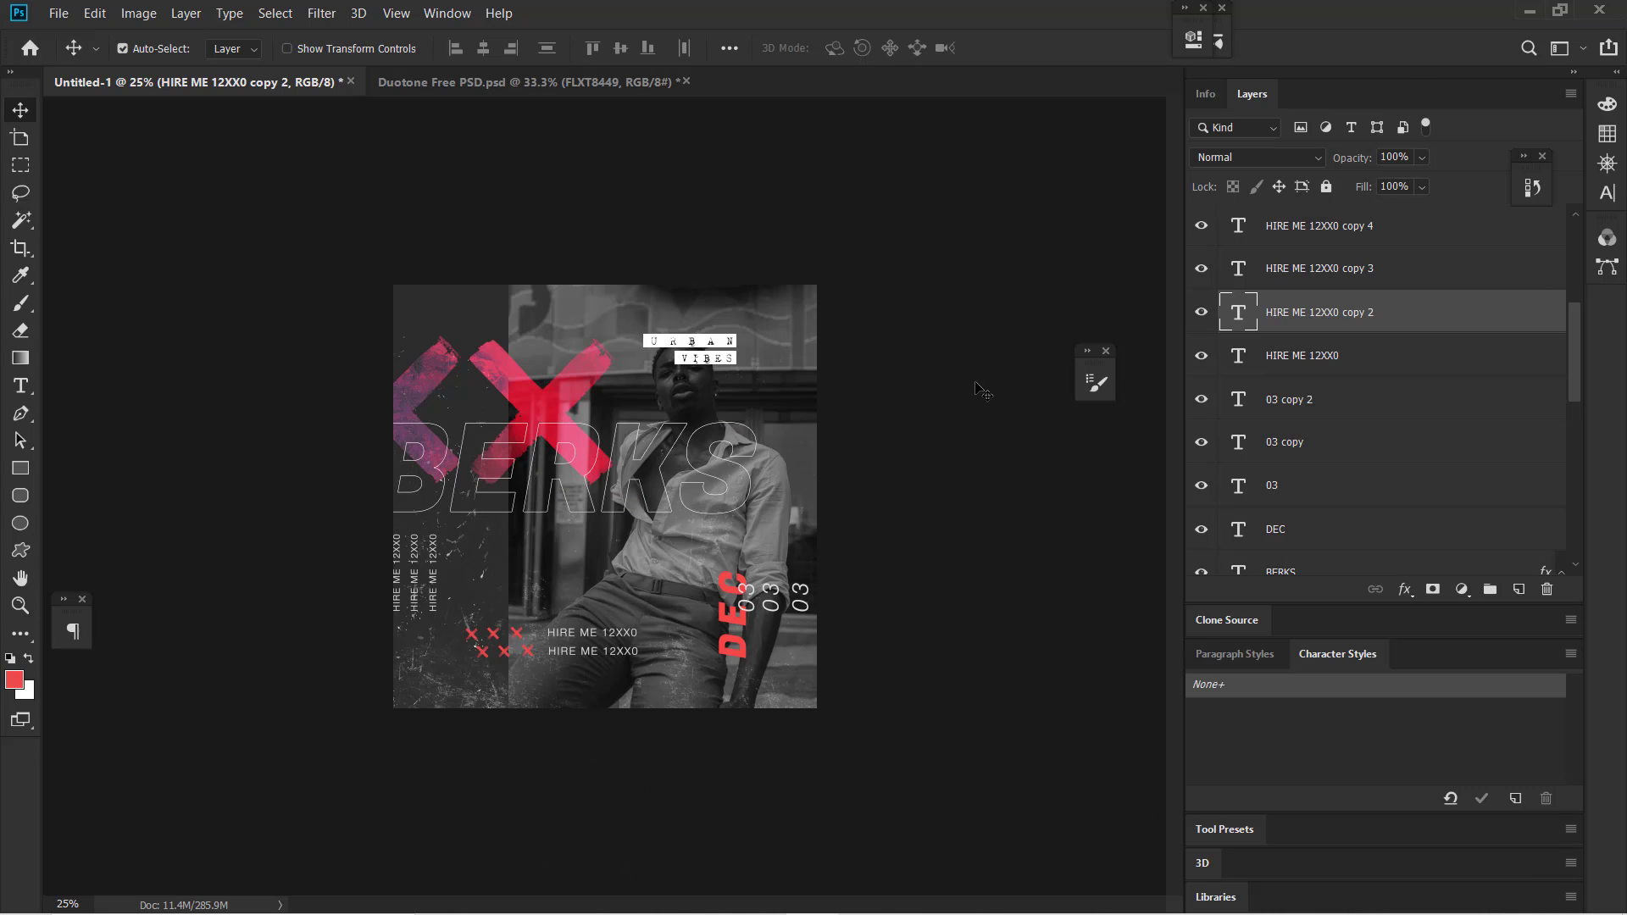